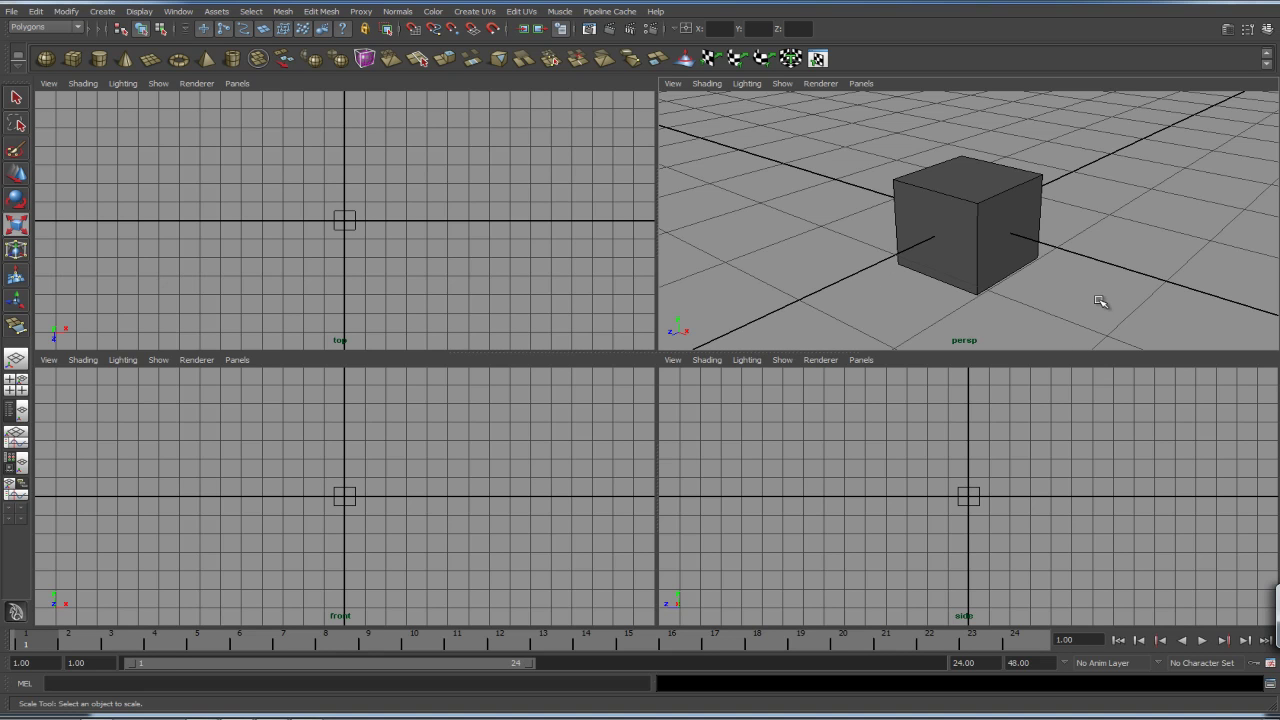
Step: Maximize the perspective view and look up the Duplicate with Transform command
key("space")
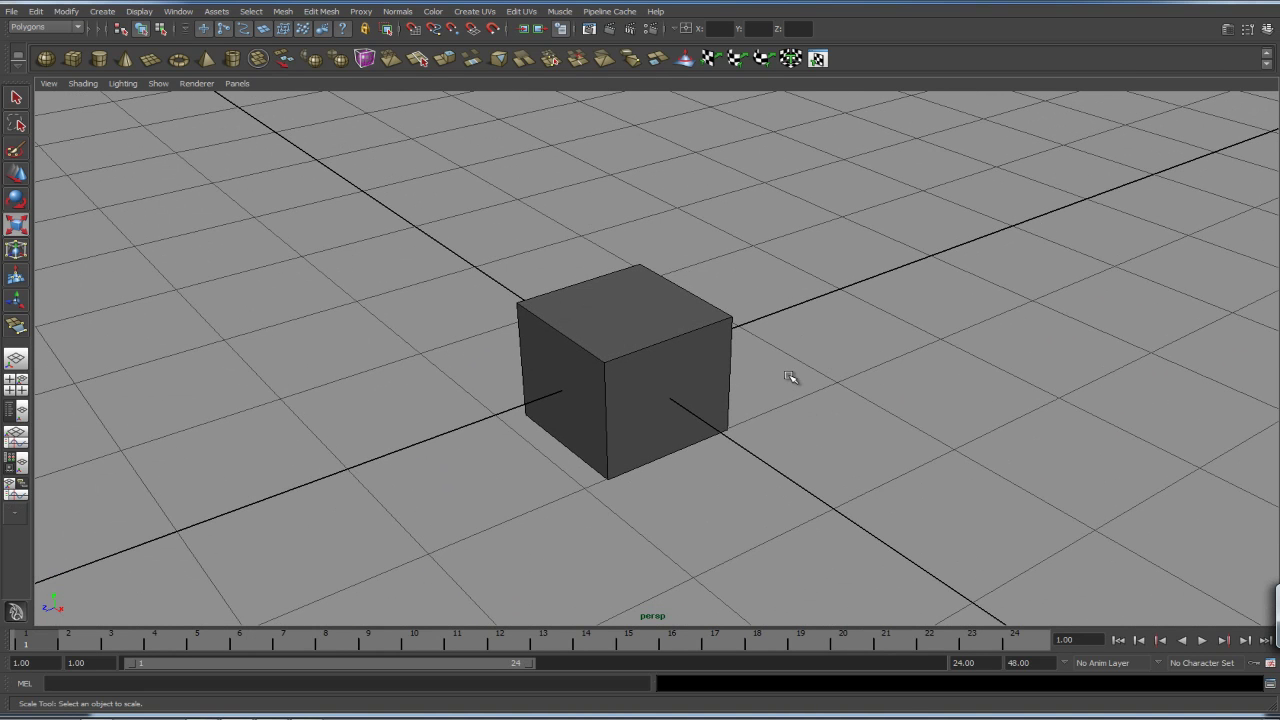
left_click(35, 11)
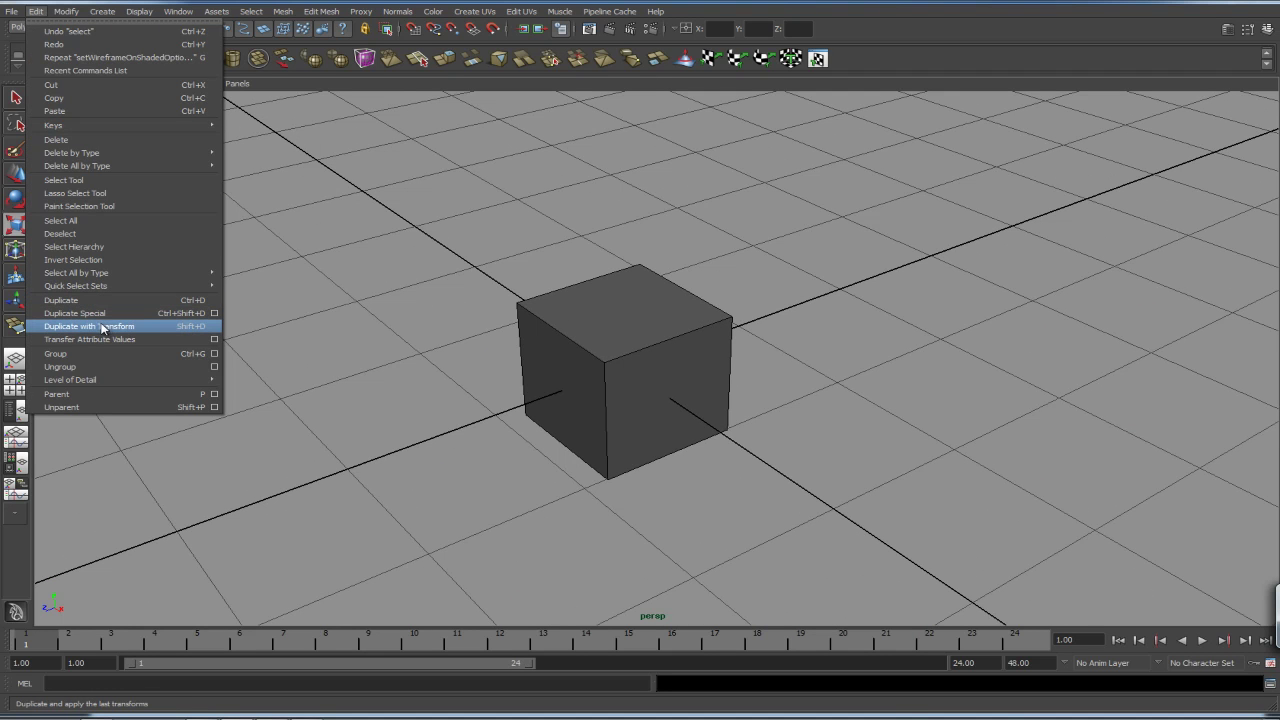
left_click(634, 280)
left_click(634, 282)
key("r")
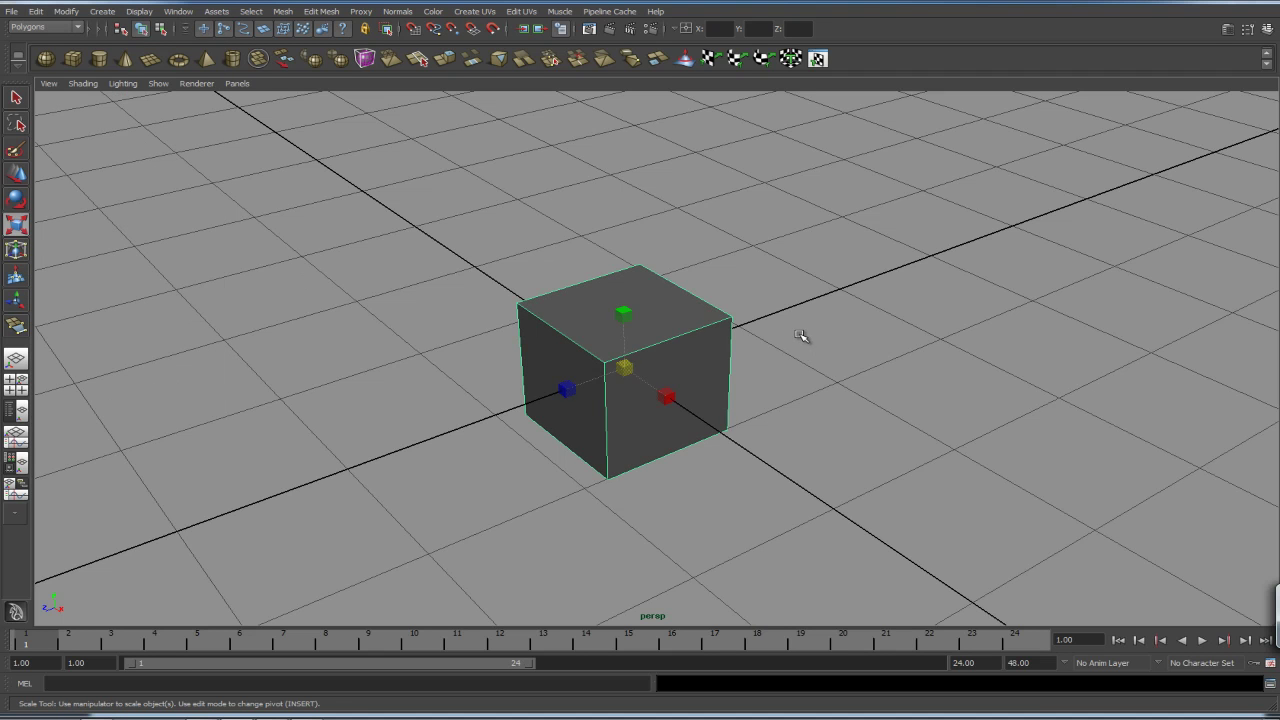
left_click(966, 434)
right_click_drag(1023, 394, 693, 405, "alt")
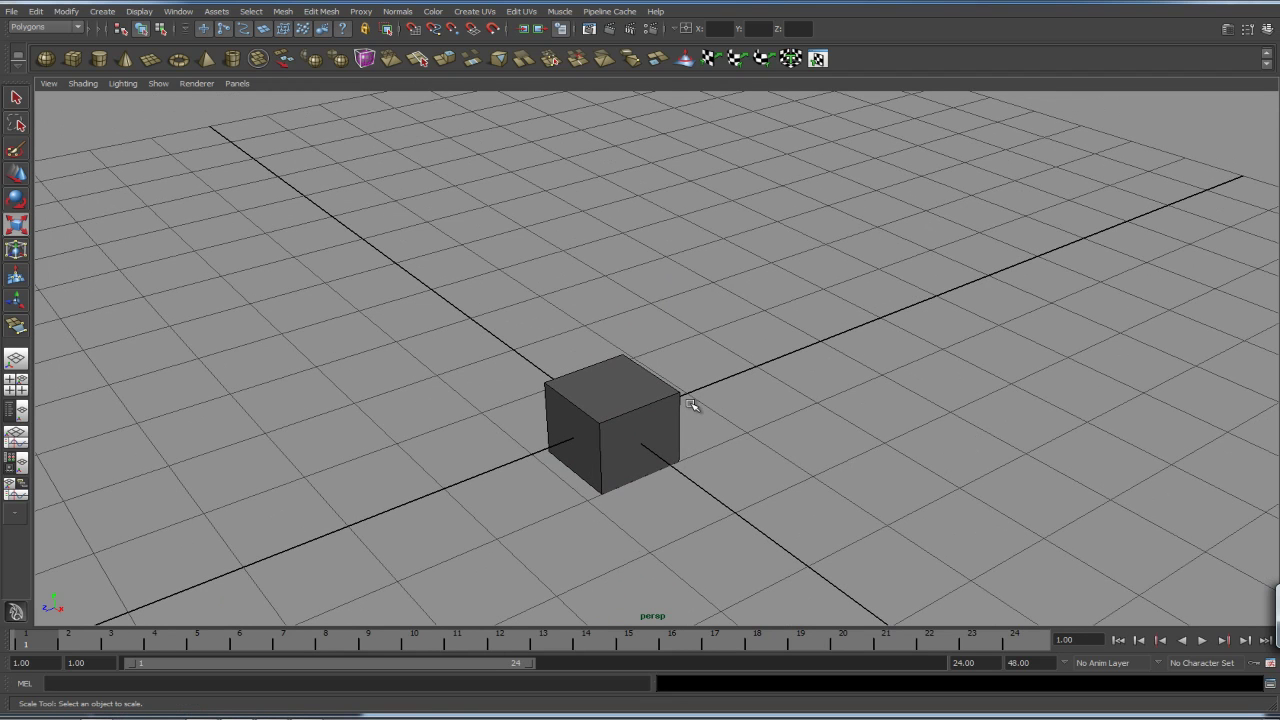
Step: Duplicate the cube and move the copy about 2.7 cm along the negative Z axis
left_click(575, 428)
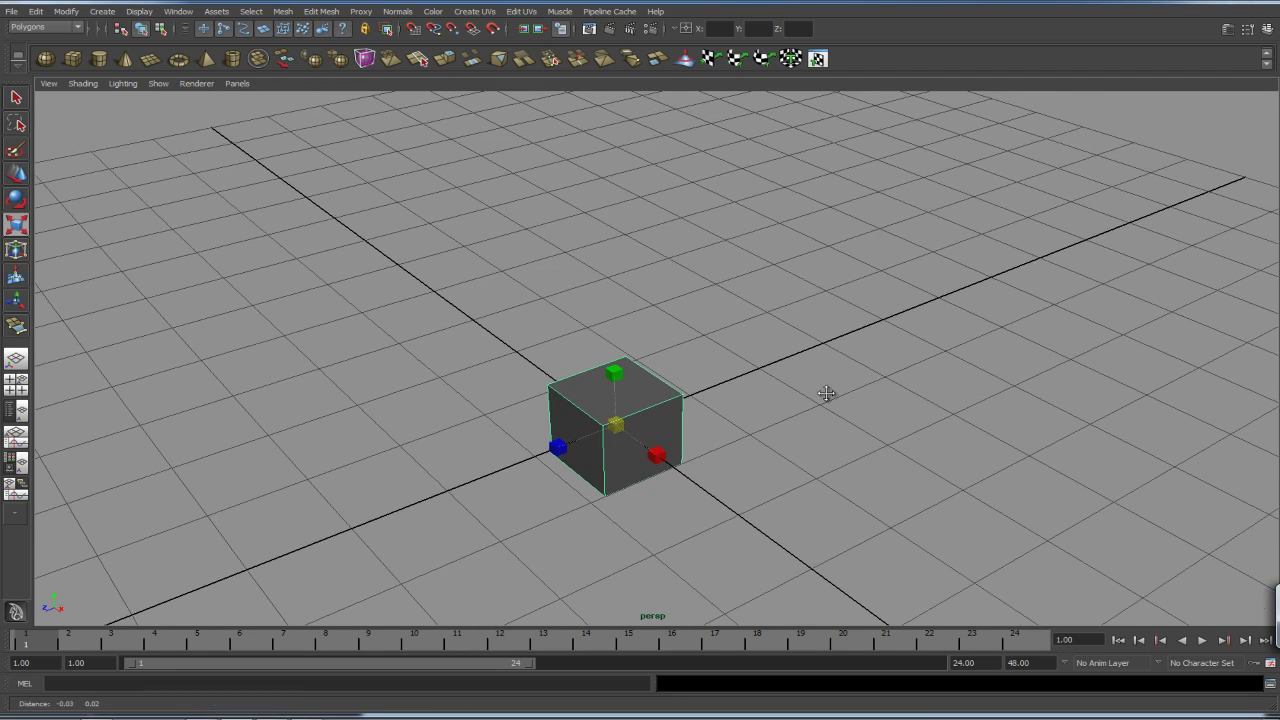
right_click_drag(829, 400, 720, 377, "alt")
key("q")
key("ctrl+d")
key("w")
left_click_drag(523, 420, 733, 361)
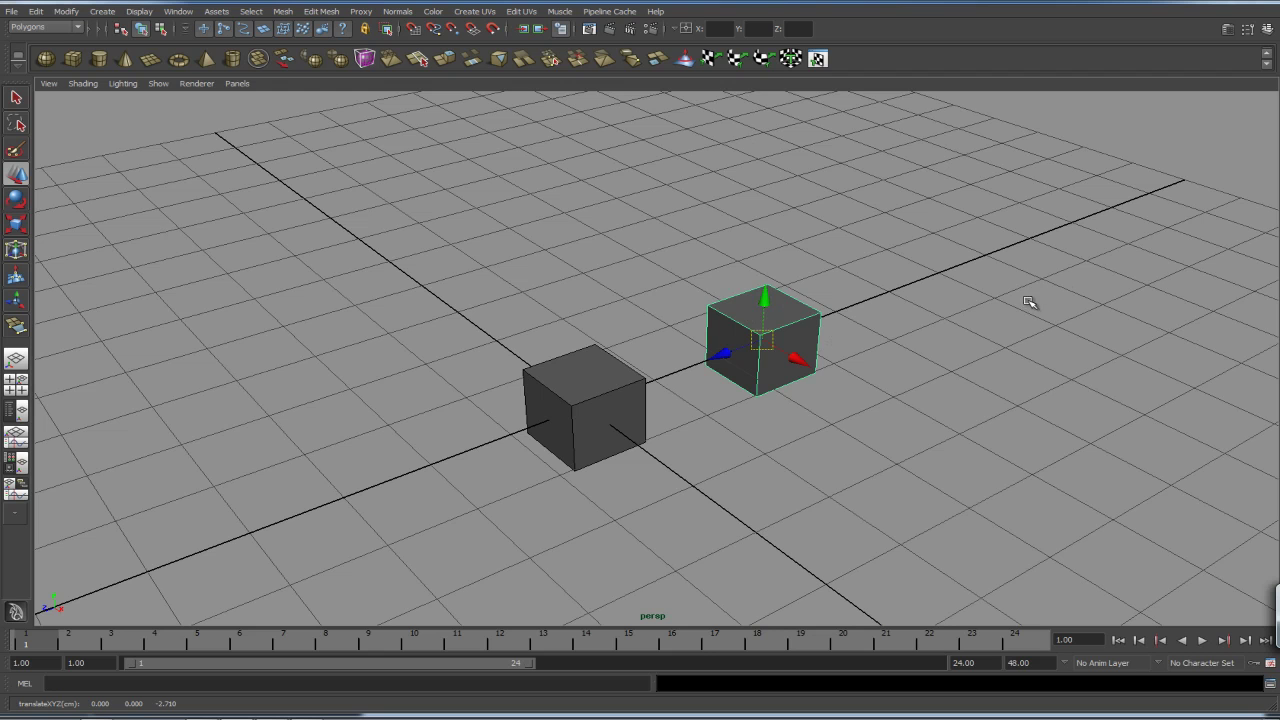
Step: Extend the row with four more evenly spaced cubes using Duplicate with Transform
key("shift+d")
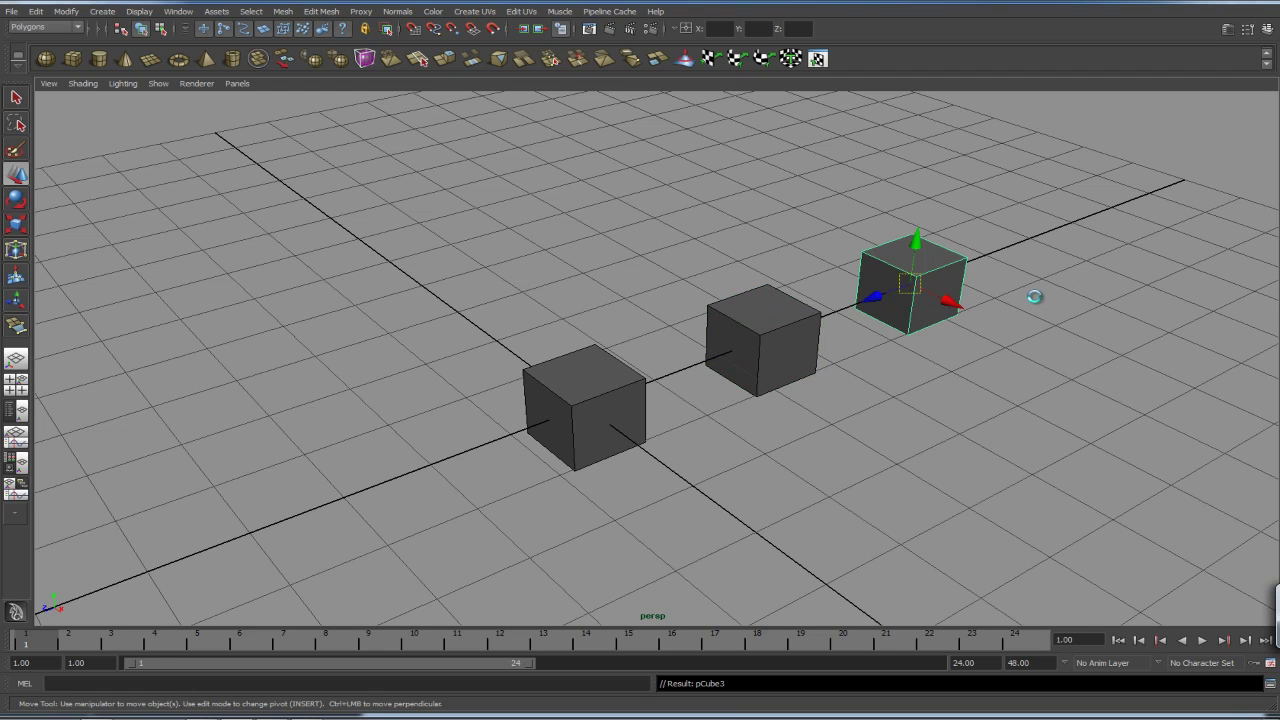
key("shift+d")
key("shift+d")
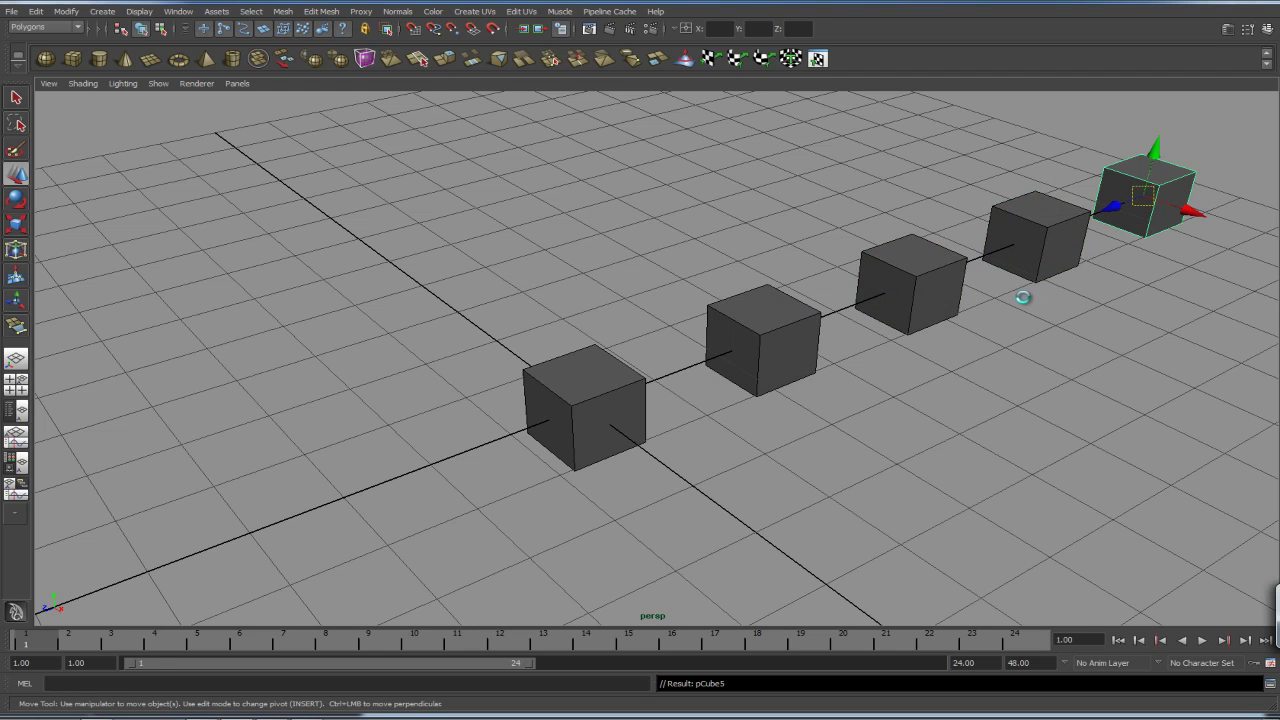
key("shift+d")
right_click_drag(1100, 340, 948, 311, "alt")
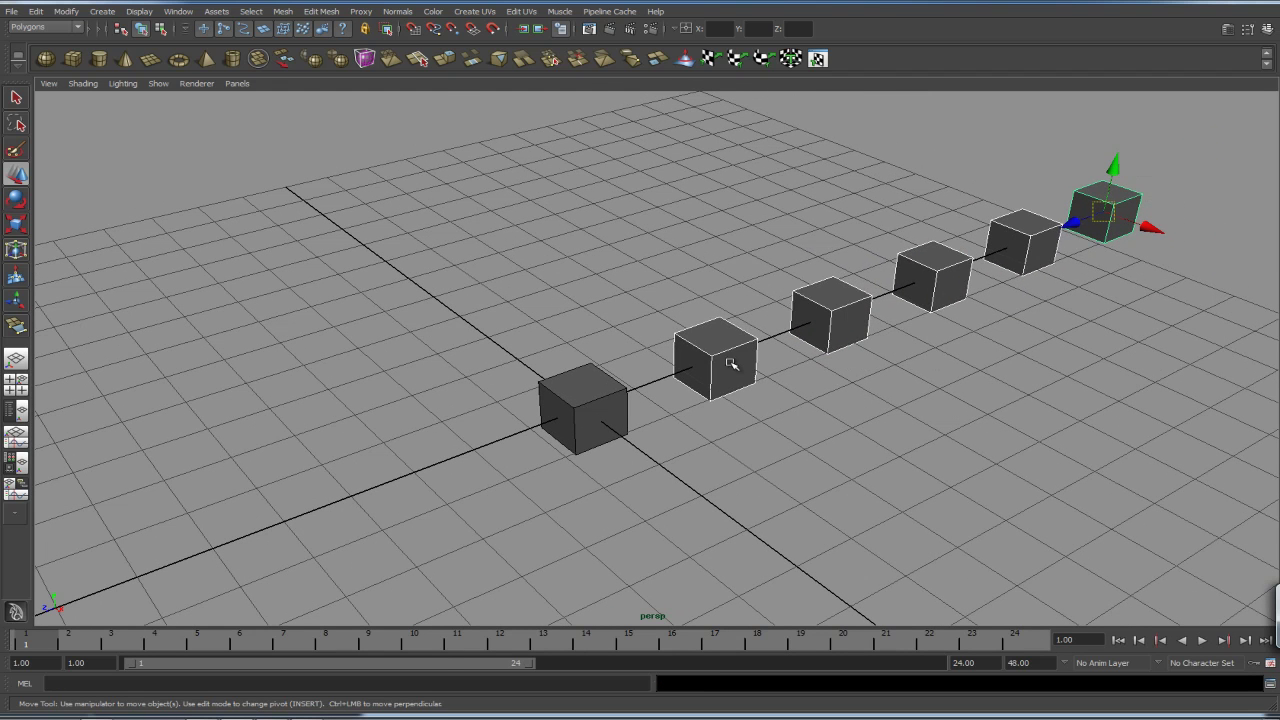
Step: Undo the row of transformed duplicates and the copy's move
key("ctrl+z")
key("ctrl+z")
key("ctrl+z")
key("ctrl+z")
Step: Move a fresh copy of the cube along negative Z beside the original and scale it uniformly to about 0.68
left_click_drag(420, 537, 743, 389)
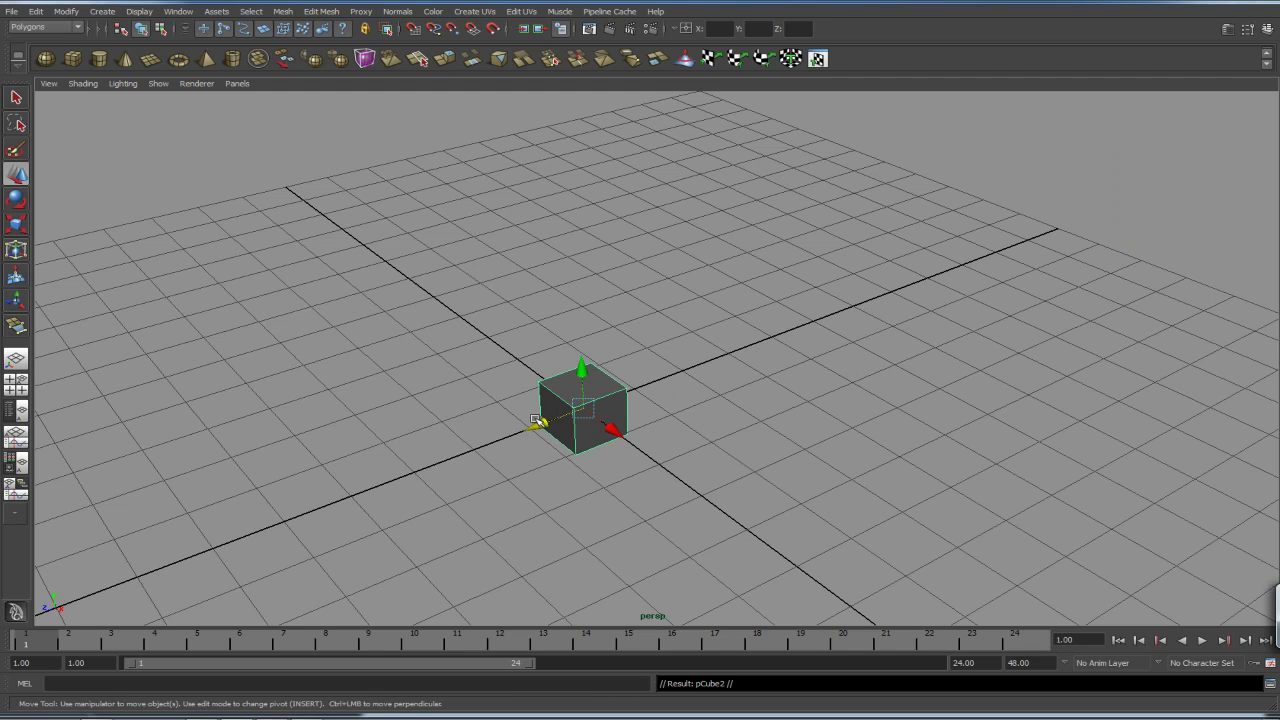
left_click_drag(537, 424, 649, 376)
key("r")
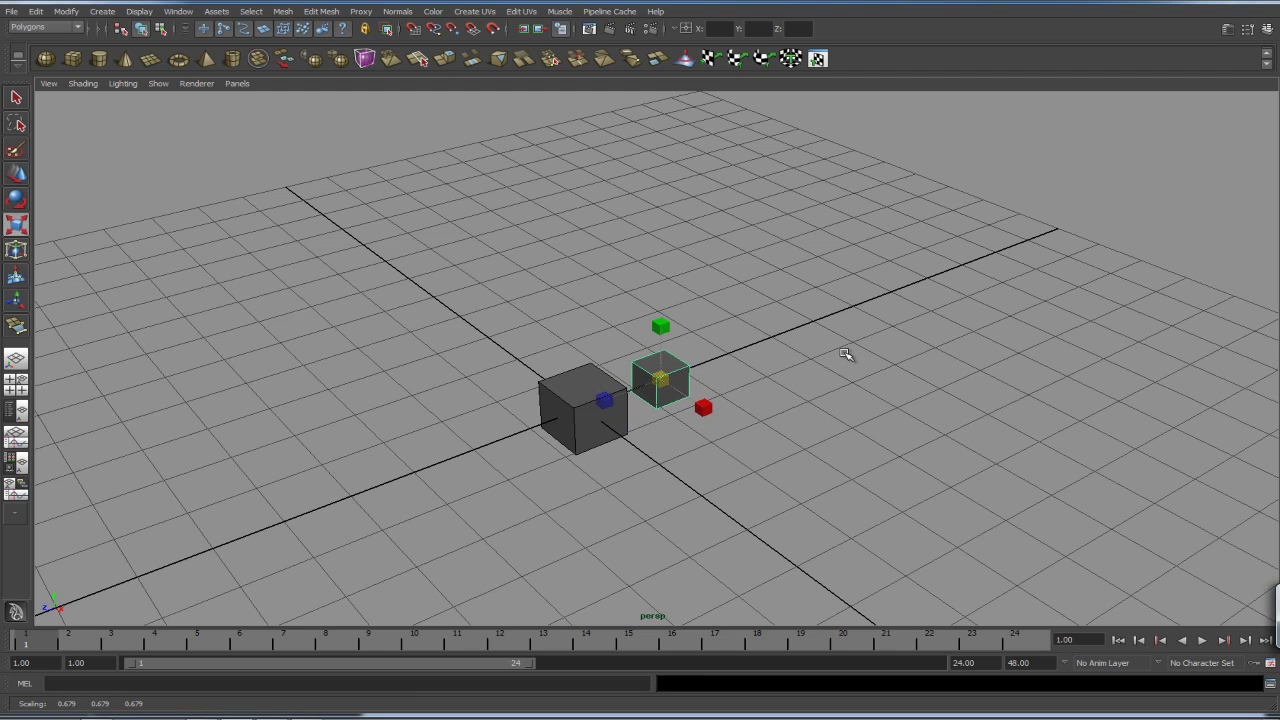
Step: Repeat the move and scale with Duplicate with Transform to form a row of progressively smaller cubes
key("shift+d")
key("shift+d")
key("shift+d")
key("shift+d")
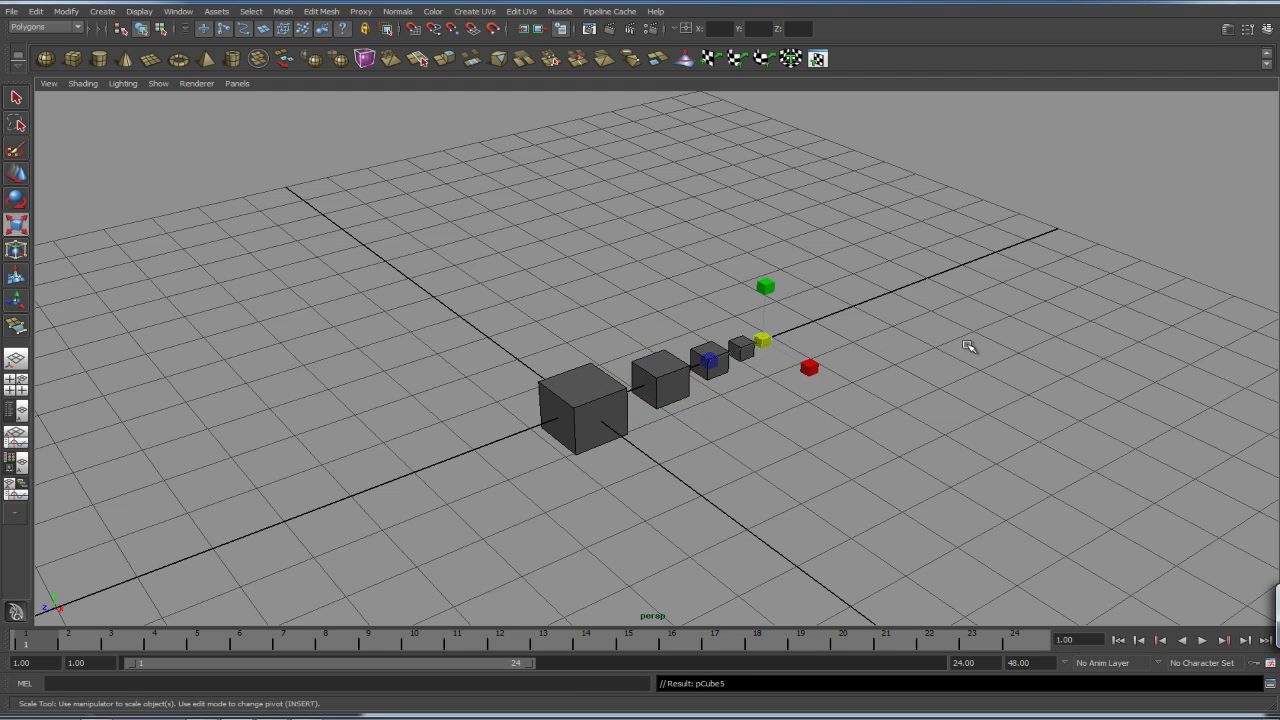
Step: Delete all the shrinking copies, keeping only the original cube
left_click(980, 350)
left_click_drag(969, 397, 874, 414, "alt")
left_click_drag(660, 363, 891, 406)
key("Delete")
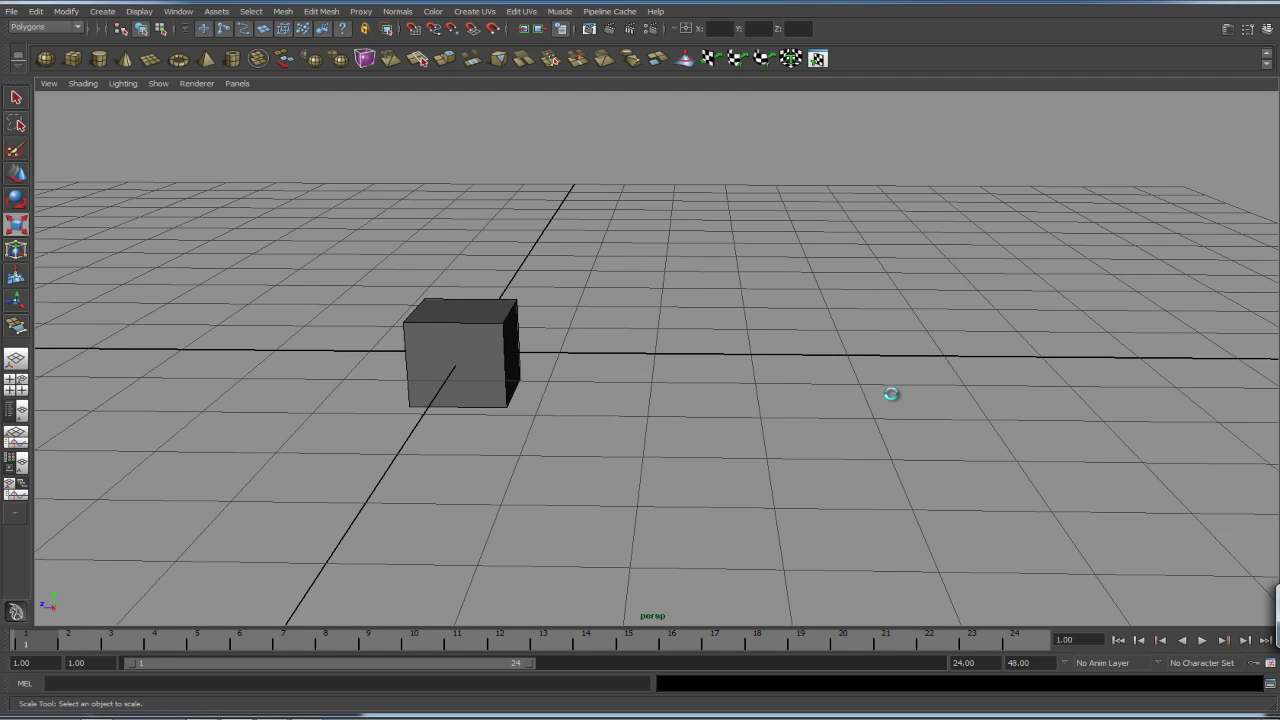
Step: Duplicate the original cube and move the copy about 1.05 cm along negative Z so it sits beside it
left_click(450, 393)
left_click(450, 372)
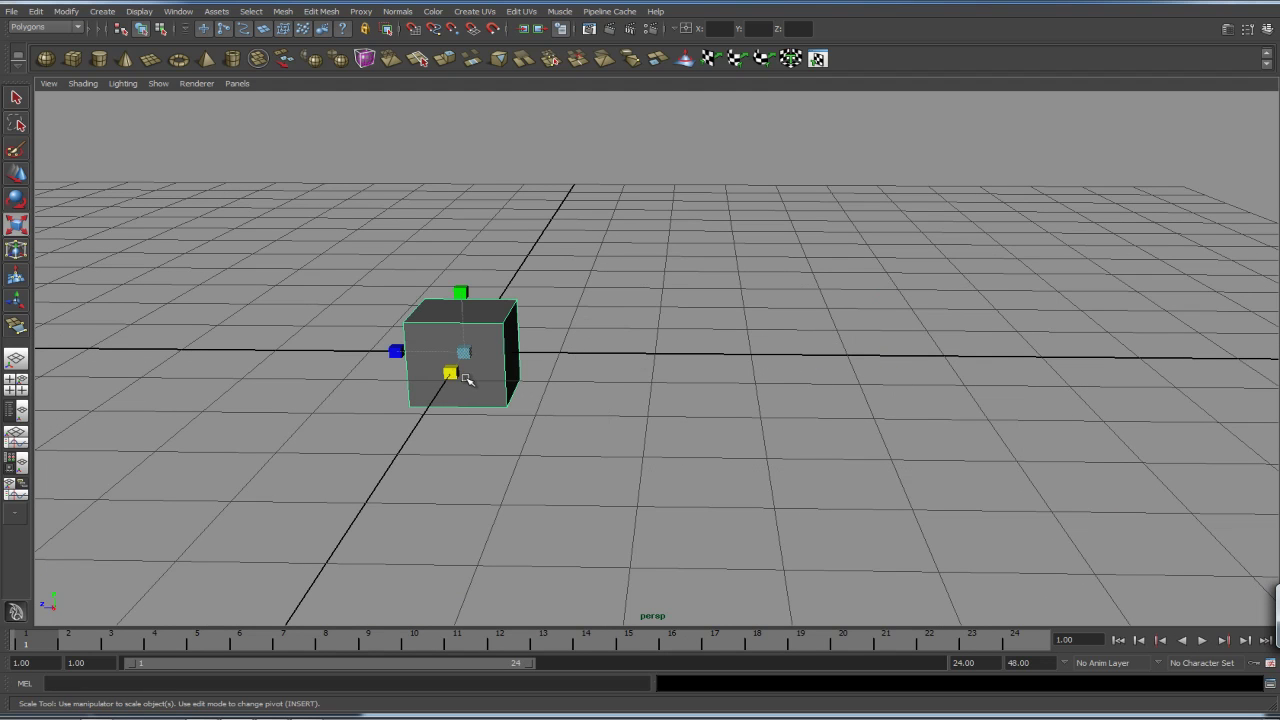
key("w")
left_click_drag(414, 350, 519, 353)
left_click(560, 367)
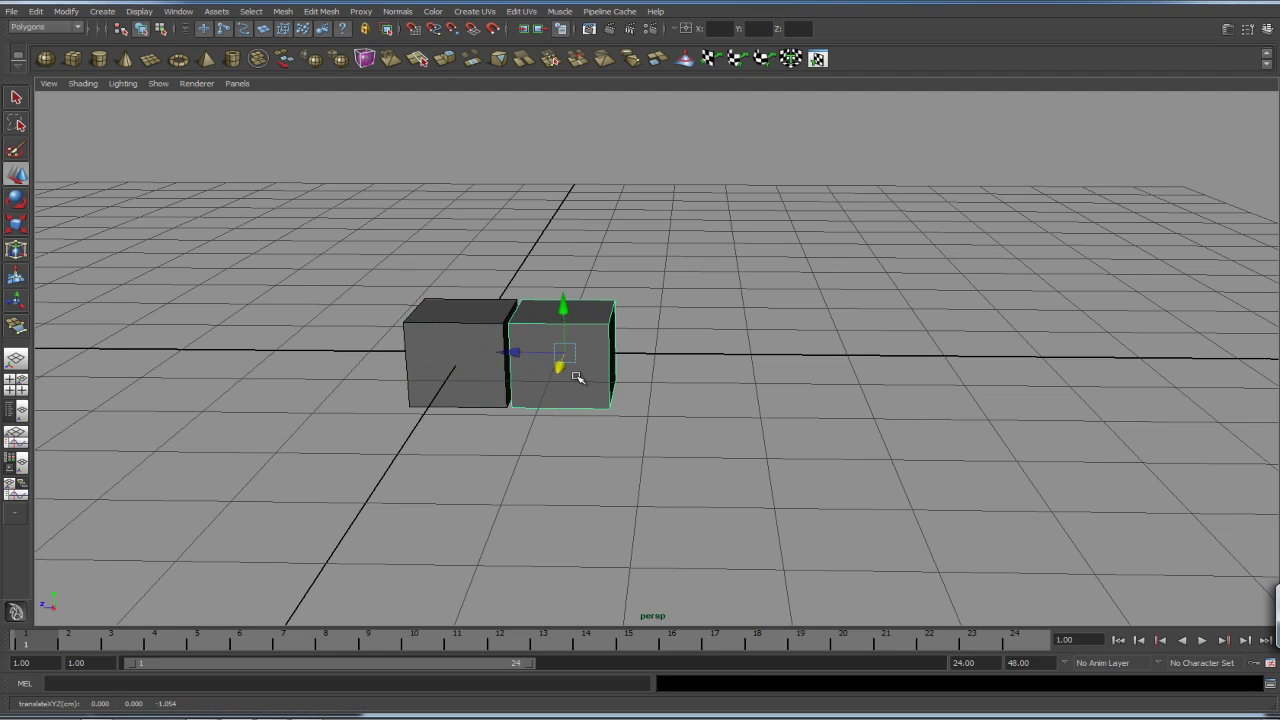
Step: Delete the adjacent copy and select the original cube
middle_click_drag(580, 371, 740, 397, "alt")
key("Delete")
left_click_drag(866, 316, 366, 451)
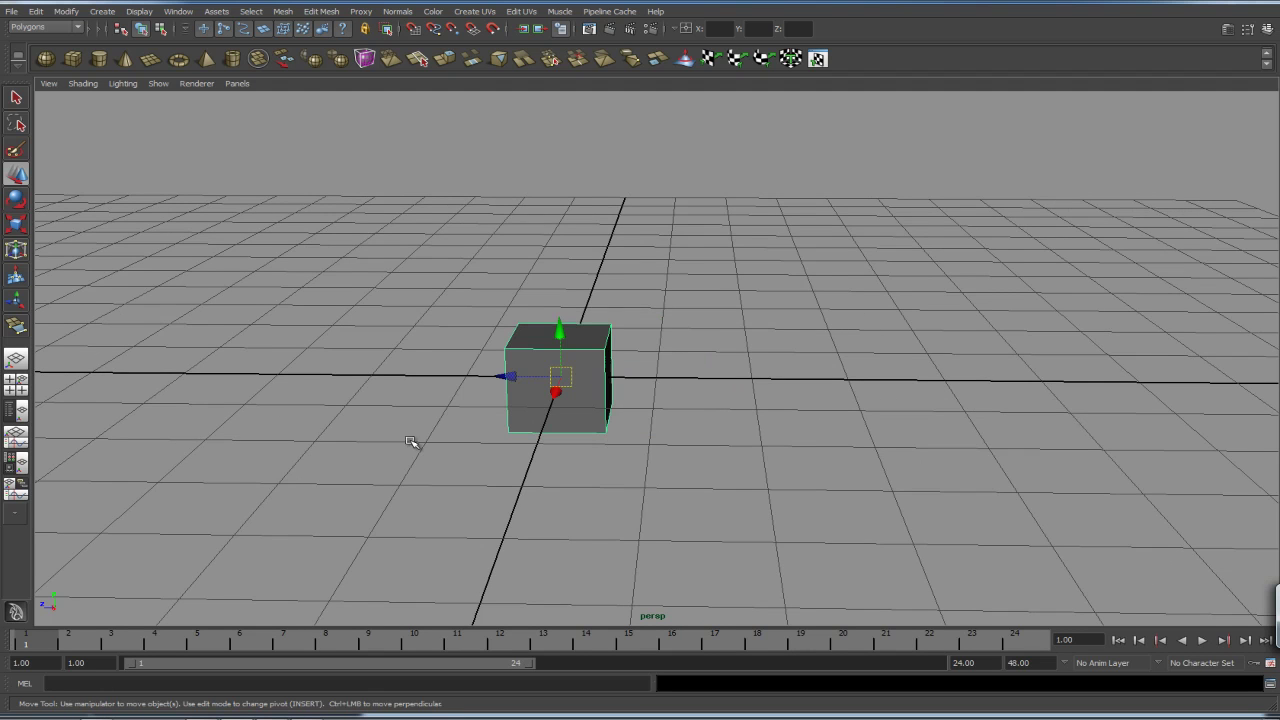
Step: Move the cube's pivot to its upper corner vertex on the positive X and positive Z side
key("f")
right_click_drag(755, 427, 677, 380, "alt")
key("Insert")
left_click_drag(658, 358, 588, 297)
right_click_drag(823, 354, 606, 366, "alt")
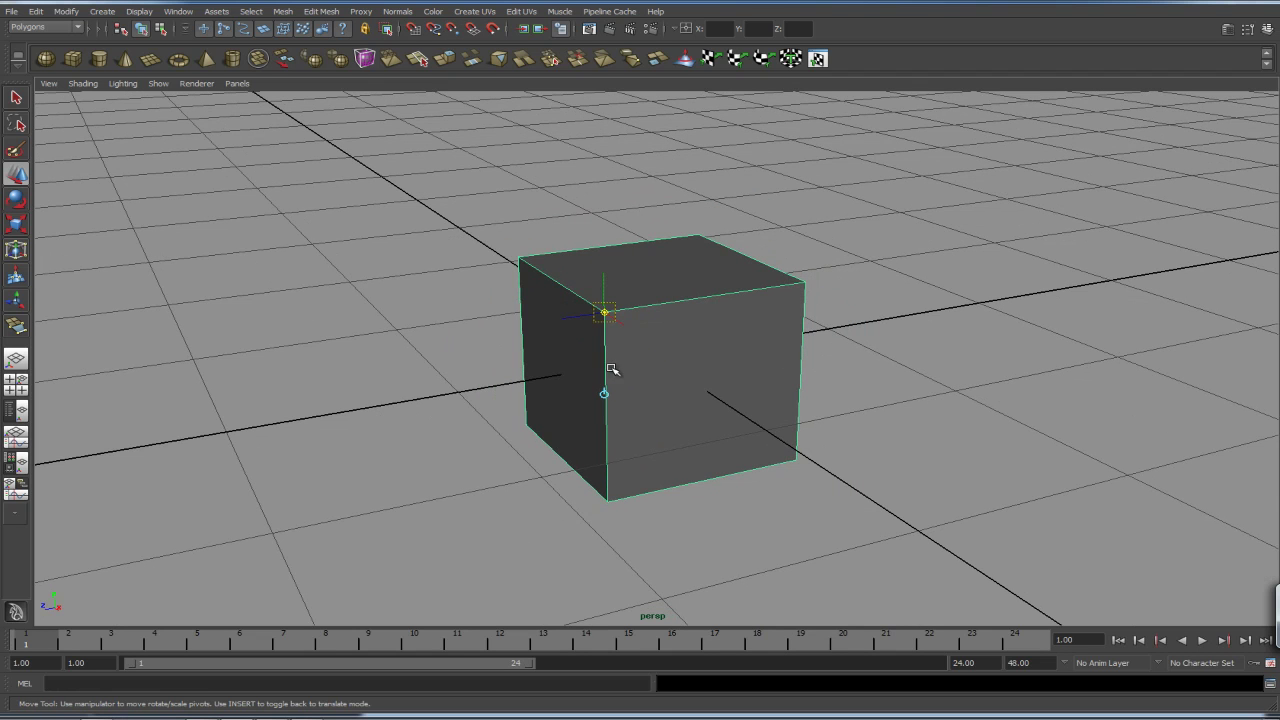
key("Insert")
Step: Duplicate the cube and snap the copy by its corner pivot to the original's neighboring upper corner along negative Z
left_click_drag(869, 370, 737, 397, "alt")
key("ctrl+d")
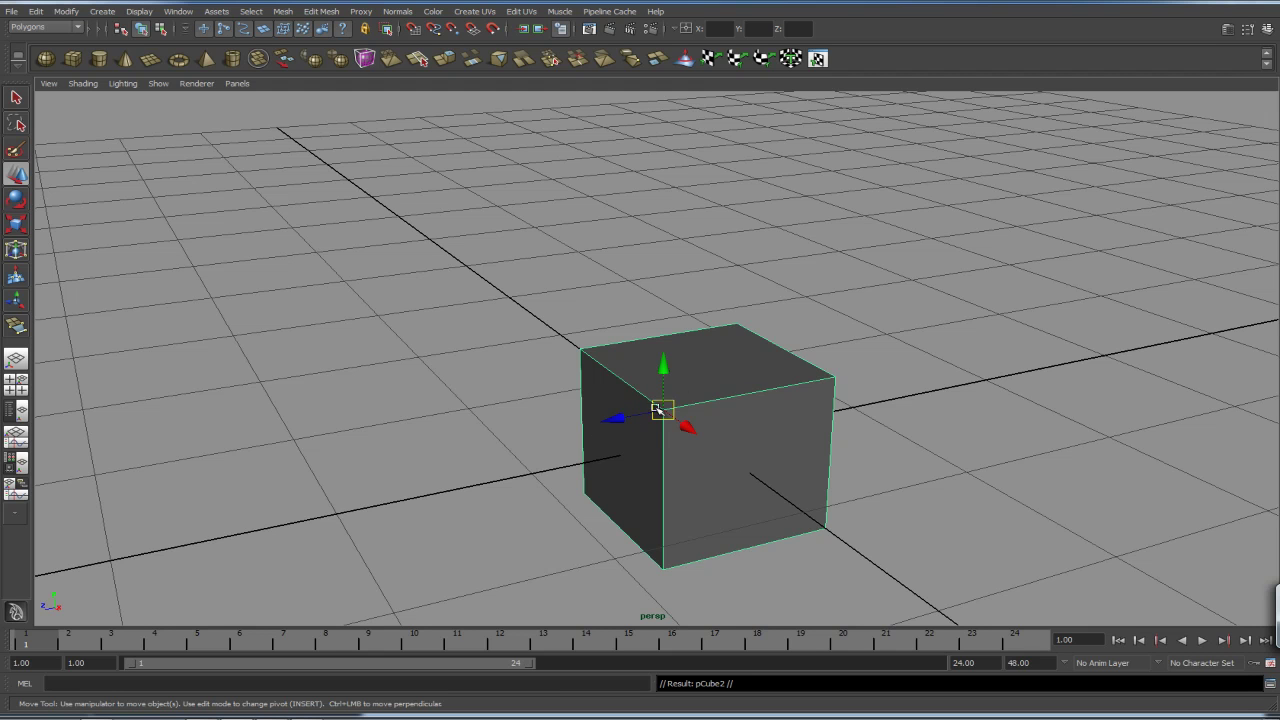
left_click_drag(670, 411, 850, 376)
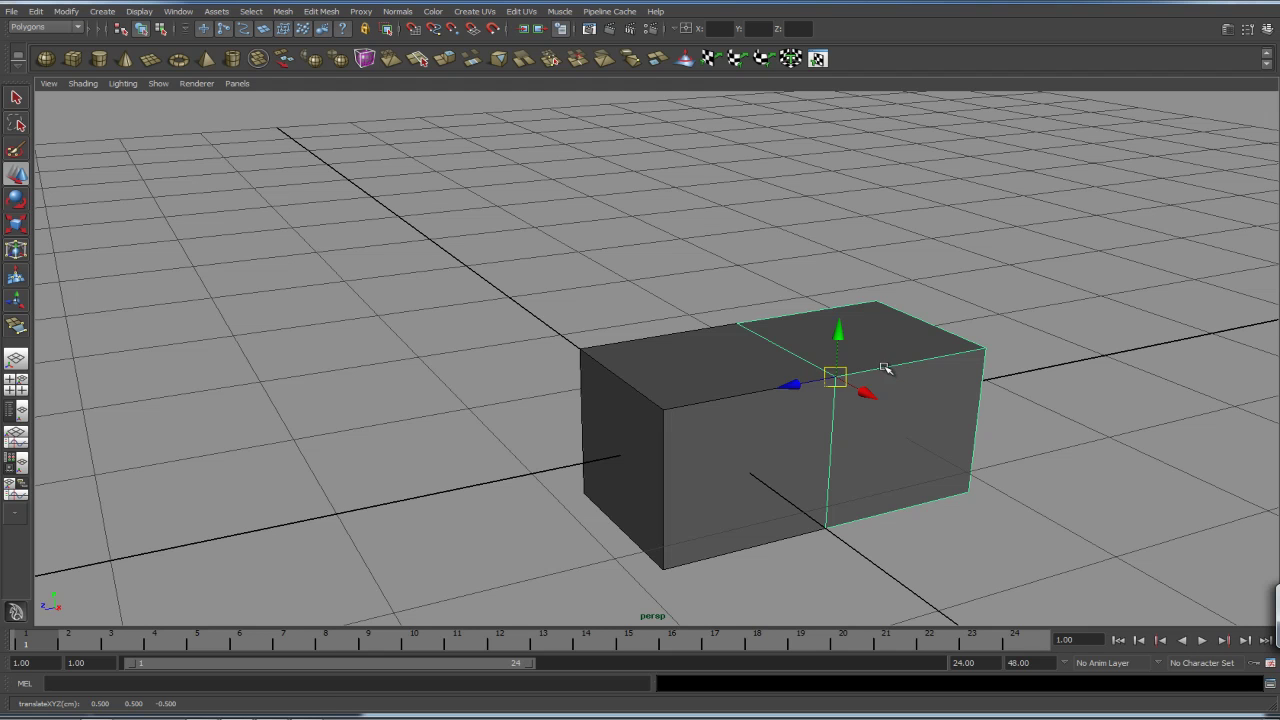
Step: Rotate the copied cube about 18 degrees around X from its corner pivot and scale it down slightly
key("e")
left_click_drag(816, 333, 802, 344)
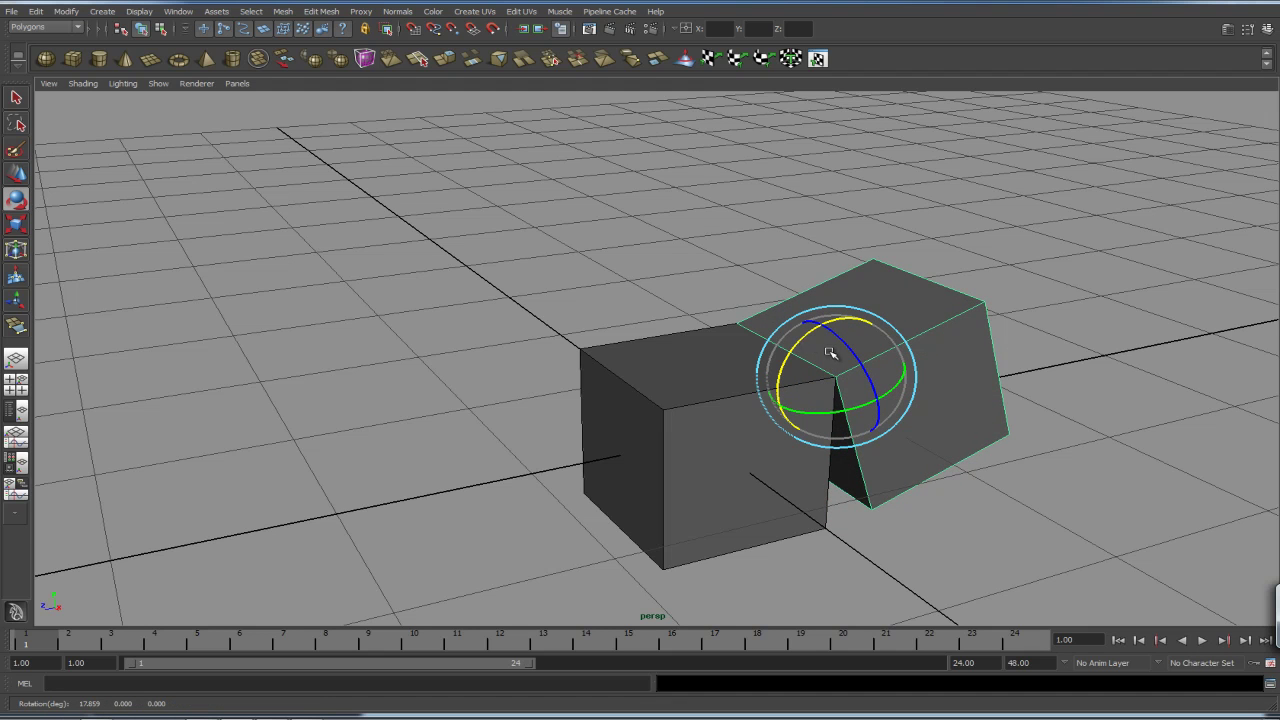
key("r")
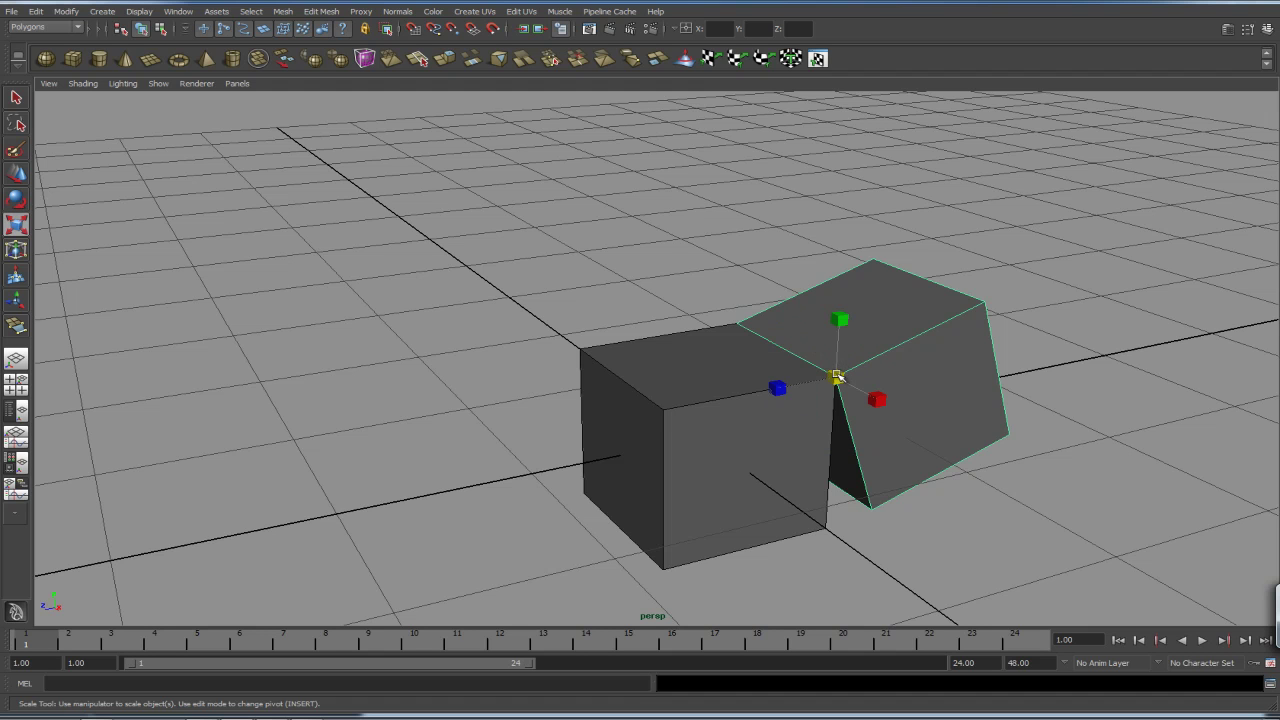
left_click_drag(836, 376, 817, 381)
right_click_drag(1027, 399, 914, 331, "alt")
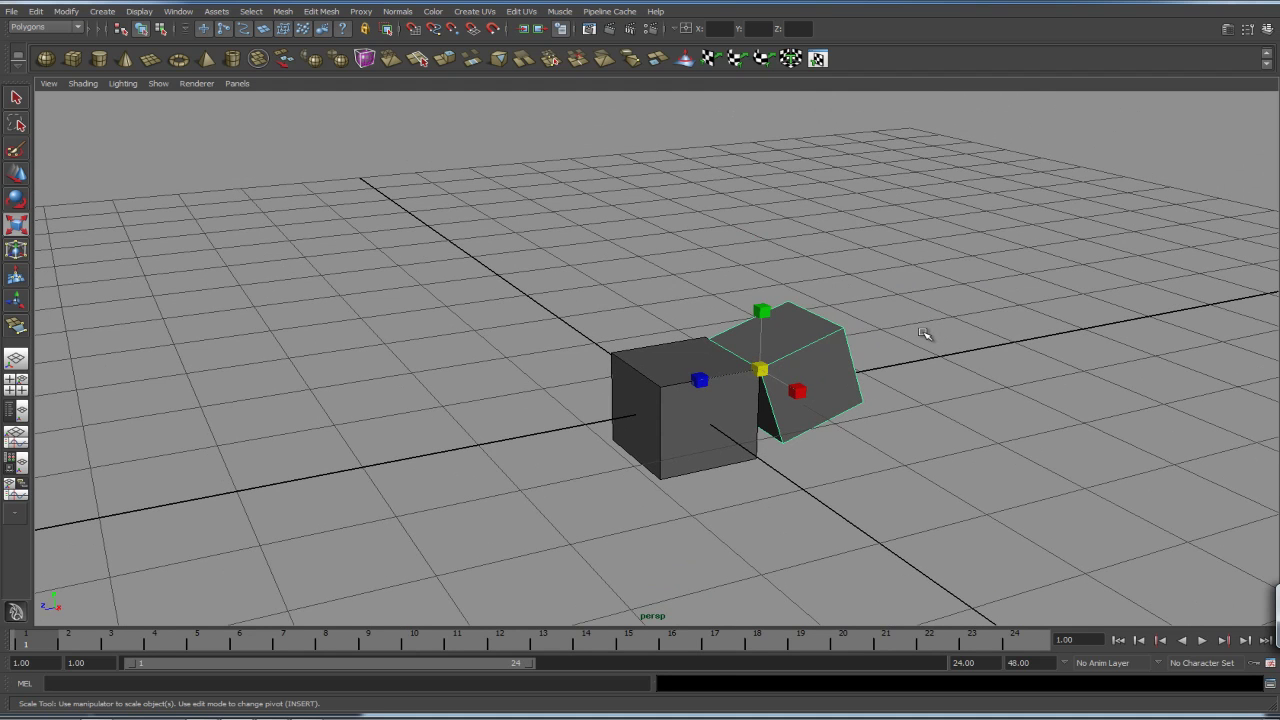
Step: Repeat Duplicate with Transform until the chain of shrinking cubes curls into a tight inner spiral, and clear the selection
key("shift+d")
key("shift+d")
key("shift+d")
key("shift+d")
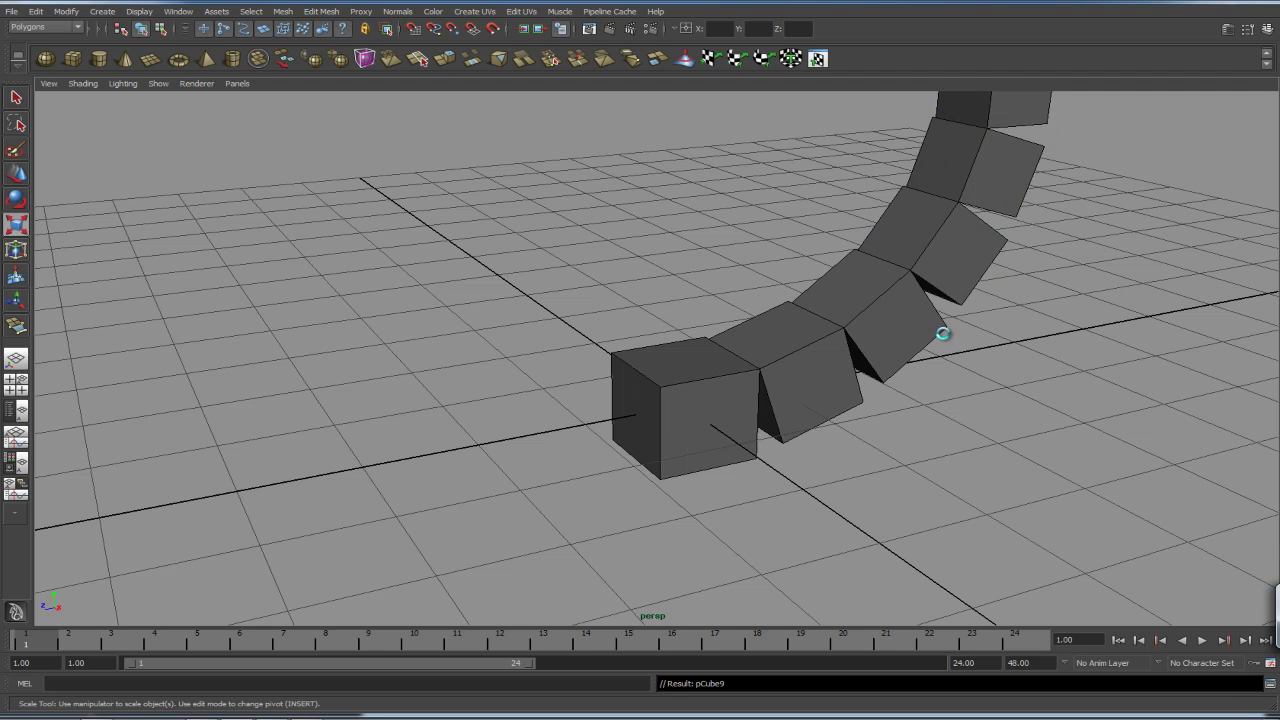
right_click_drag(962, 337, 957, 340, "alt")
key("shift+d")
key("shift+d")
key("shift+d")
key("shift+d")
key("shift+d")
key("shift+d")
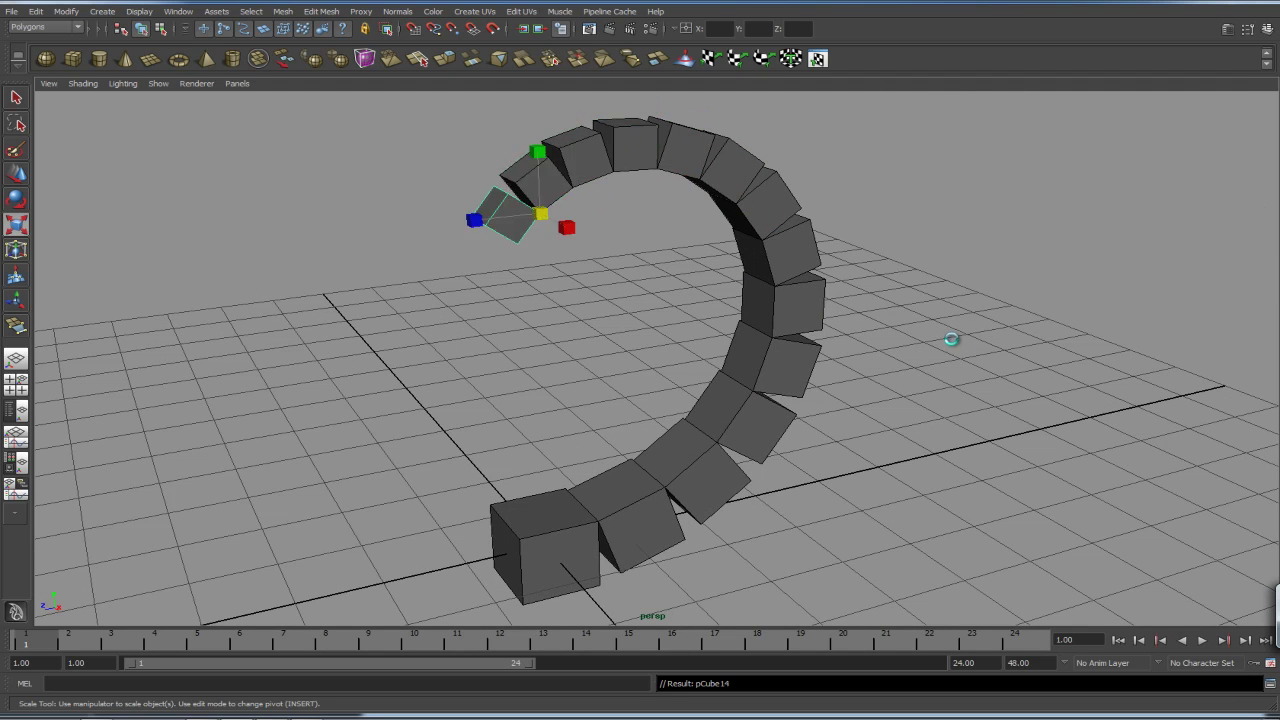
key("shift+d")
key("shift+d")
key("shift+d")
key("shift+d")
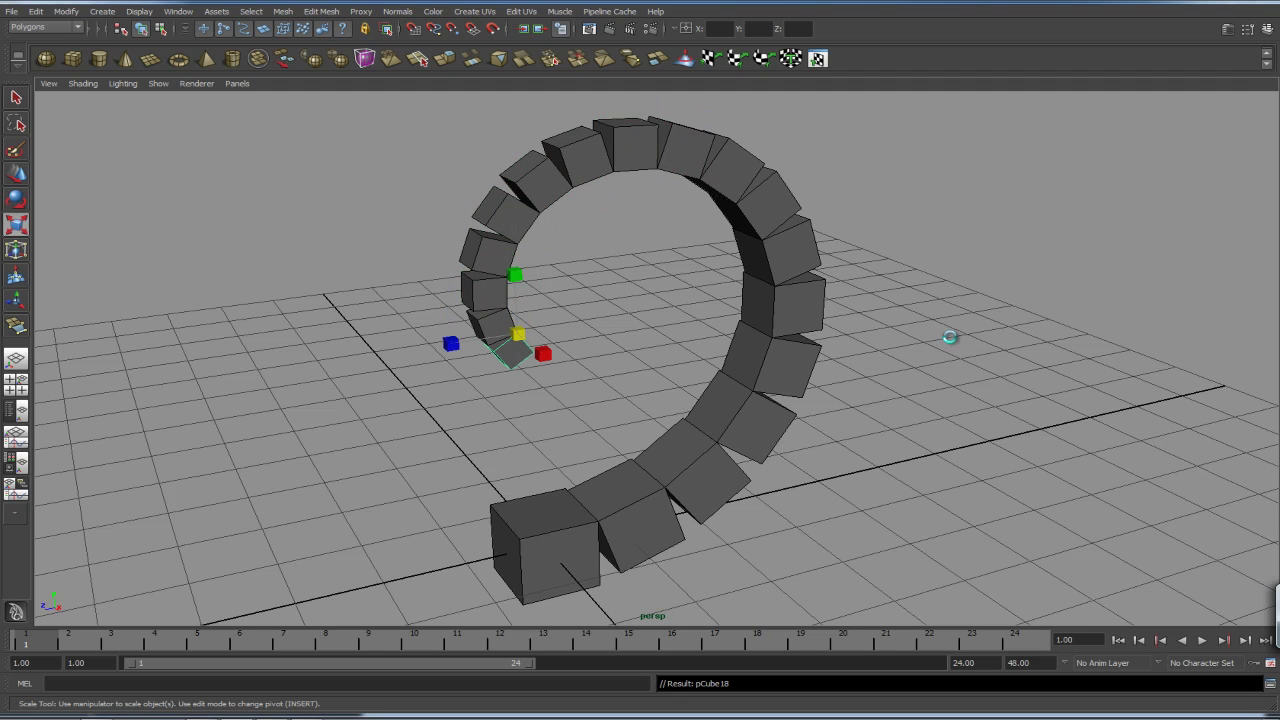
key("shift+d")
key("shift+d")
key("shift+d")
key("shift+d")
key("shift+d")
key("shift+d")
key("shift+d")
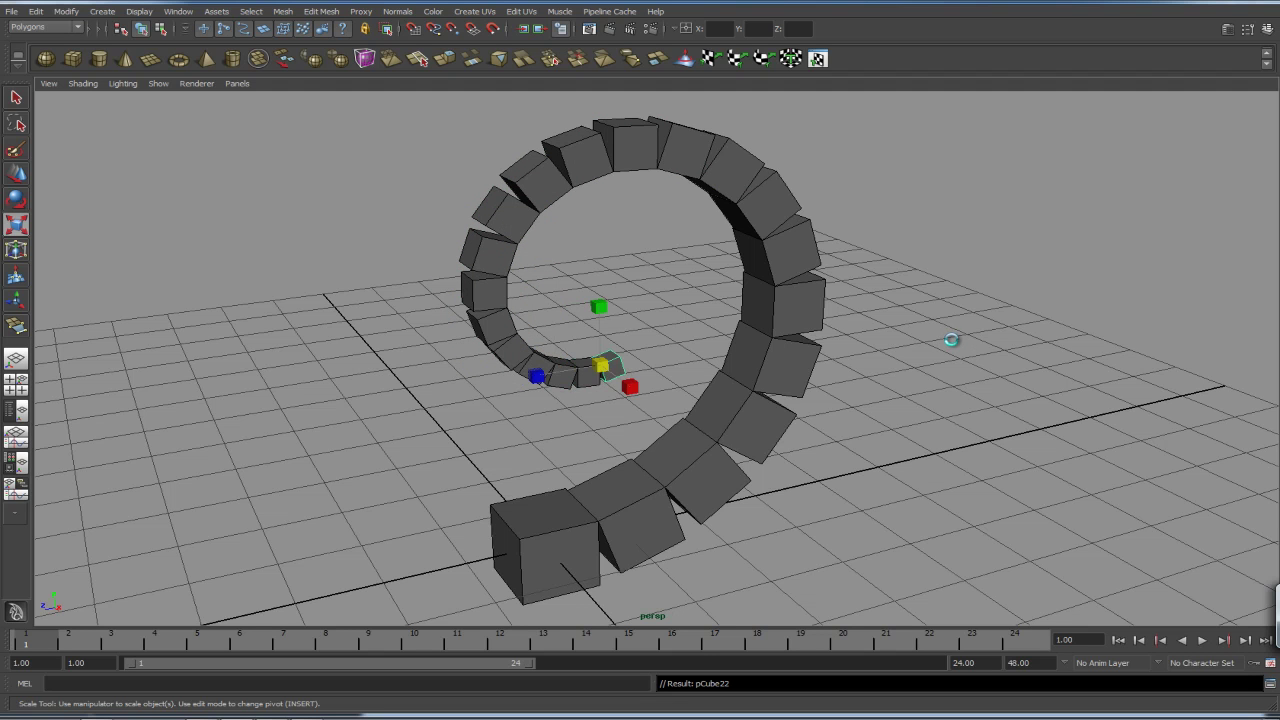
key("shift+d")
key("shift+d")
key("shift+d")
key("shift+d")
key("shift+d")
key("shift+d")
key("shift+d")
key("shift+d")
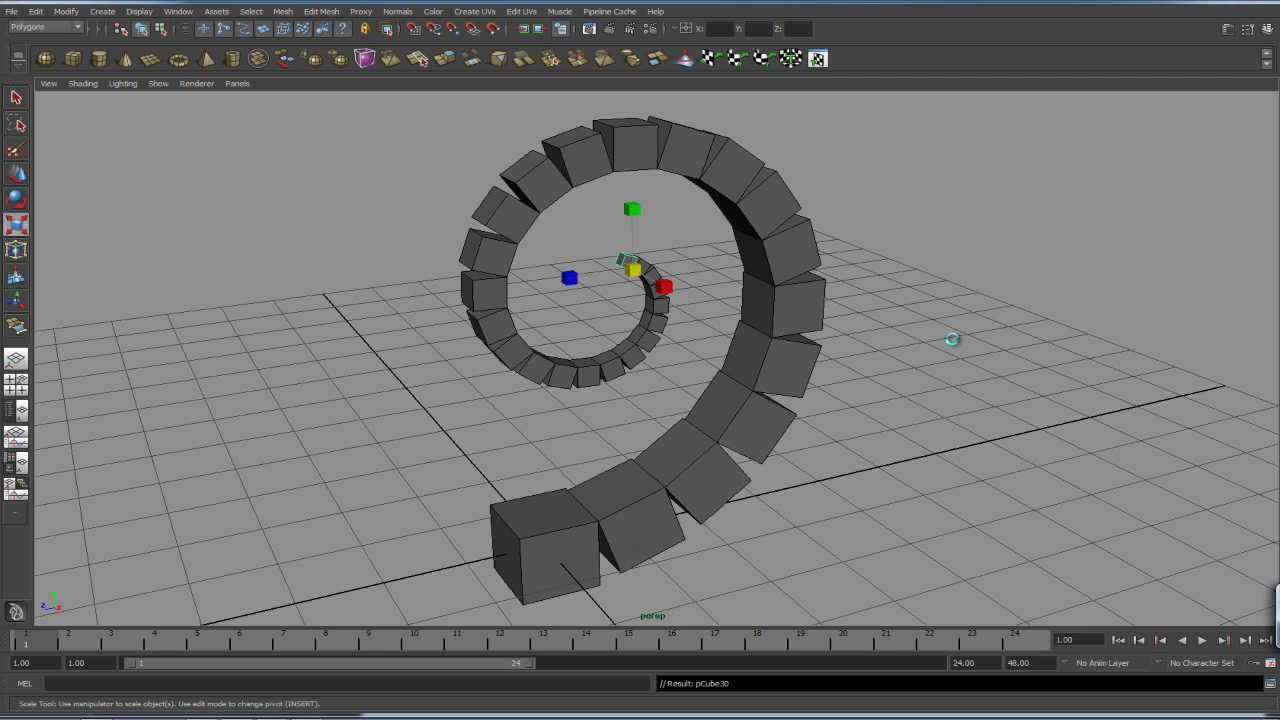
key("shift+d")
key("shift+d")
key("shift+d")
key("shift+d")
key("shift+d")
key("shift+d")
key("shift+d")
key("shift+d")
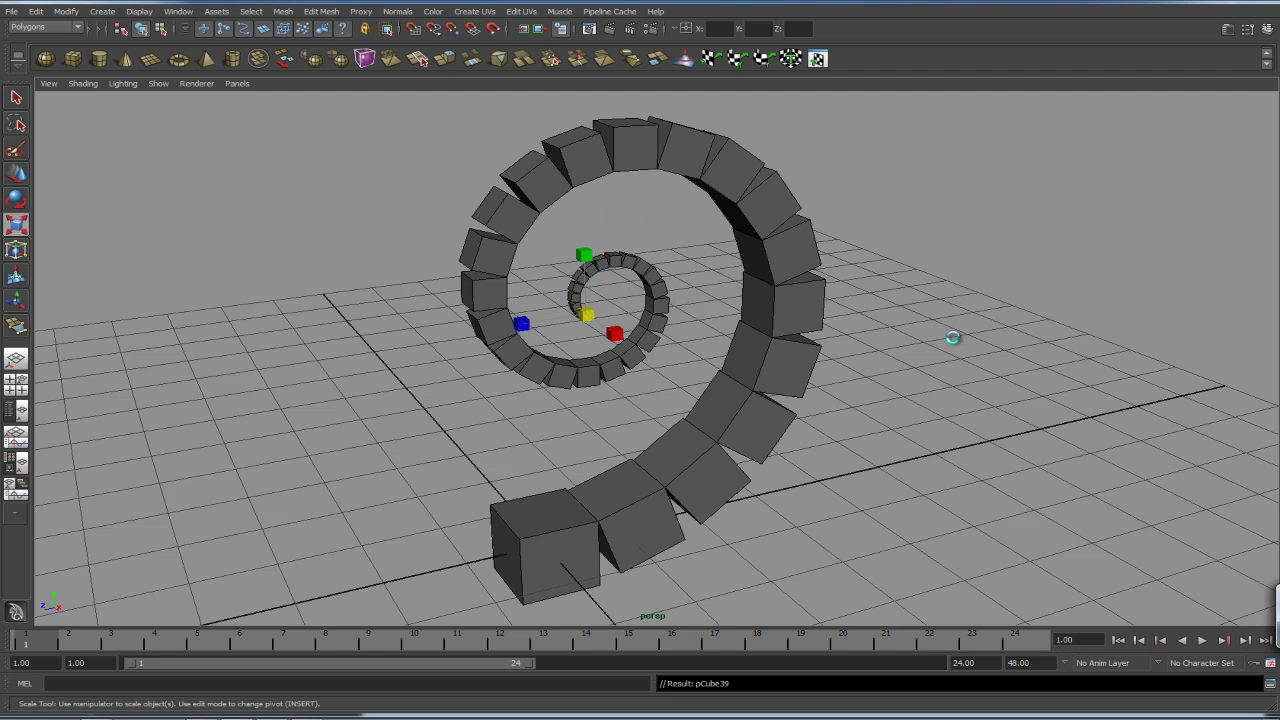
left_click(938, 342)
Step: Delete the entire cube spiral and create a new polygon cube at the origin
mouse_move(943, 374)
left_mouse_down("alt")
mouse_move(886, 400)
mouse_move(811, 377)
mouse_move(709, 389)
mouse_move(963, 420)
mouse_move(1123, 420)
mouse_move(946, 398)
left_mouse_up("alt")
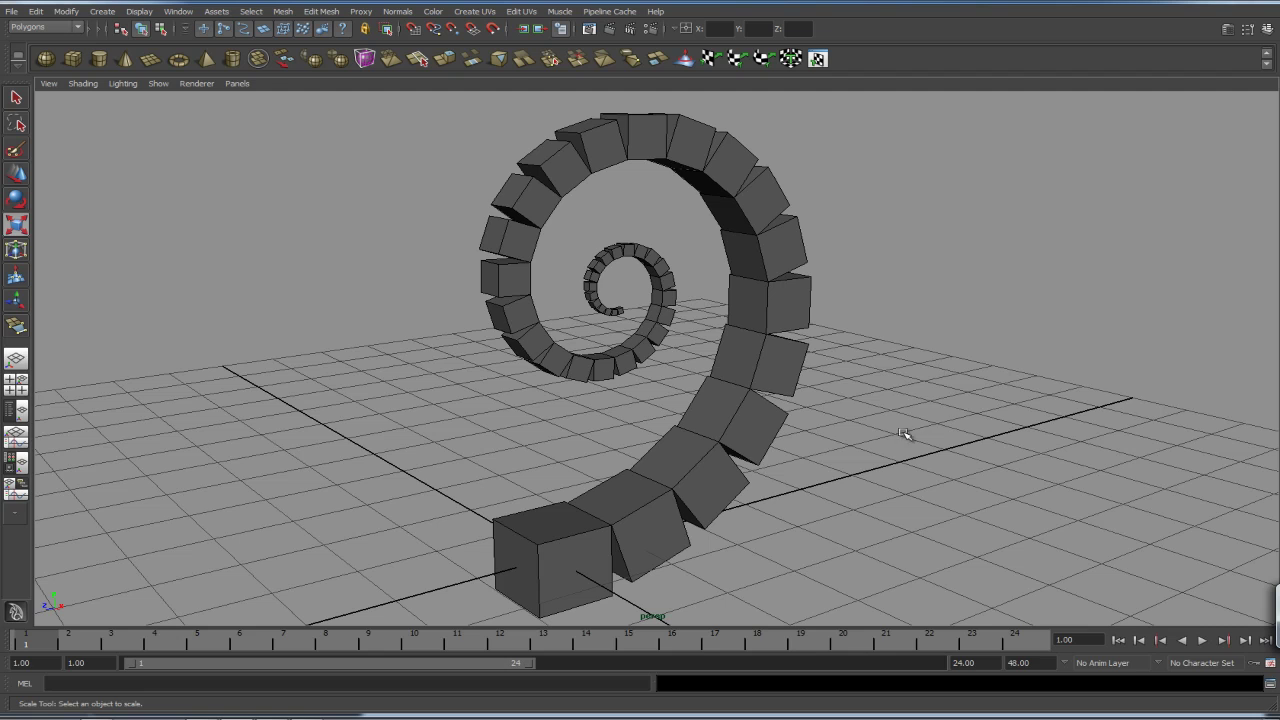
left_click_drag(885, 447, 856, 444, "alt")
middle_click_drag(806, 443, 683, 422, "alt")
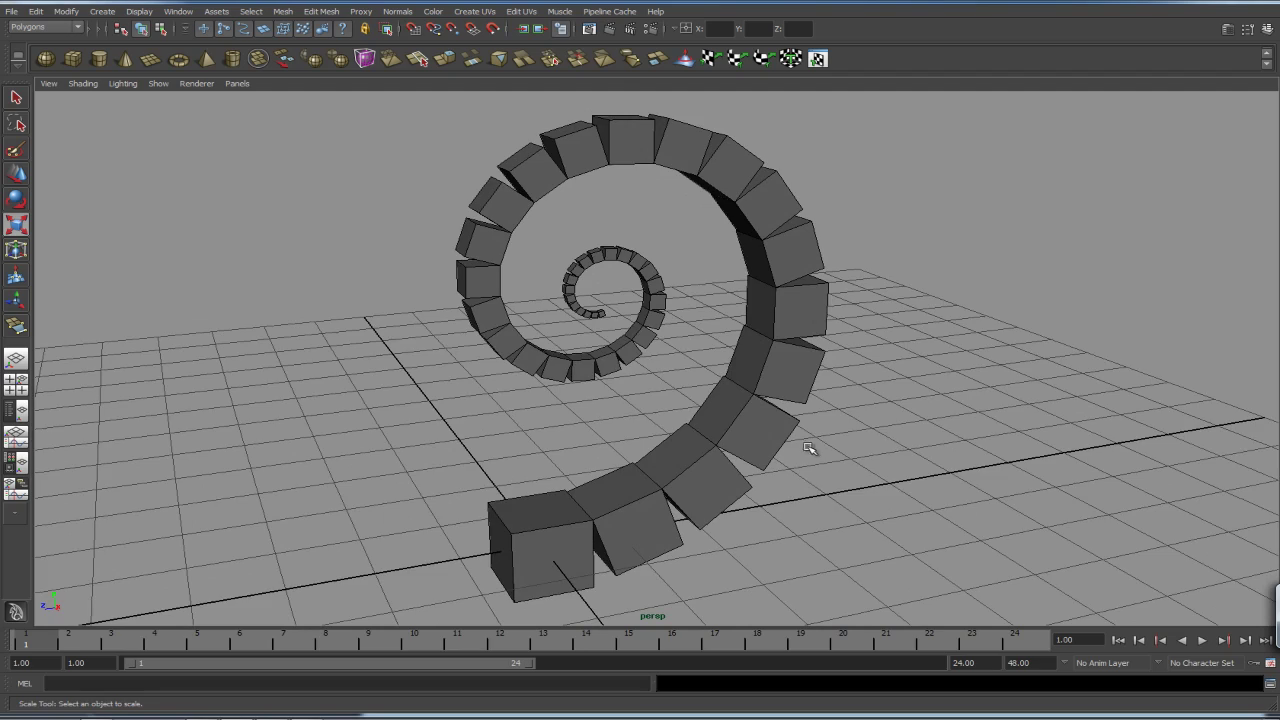
left_click_drag(683, 422, 814, 449, "alt")
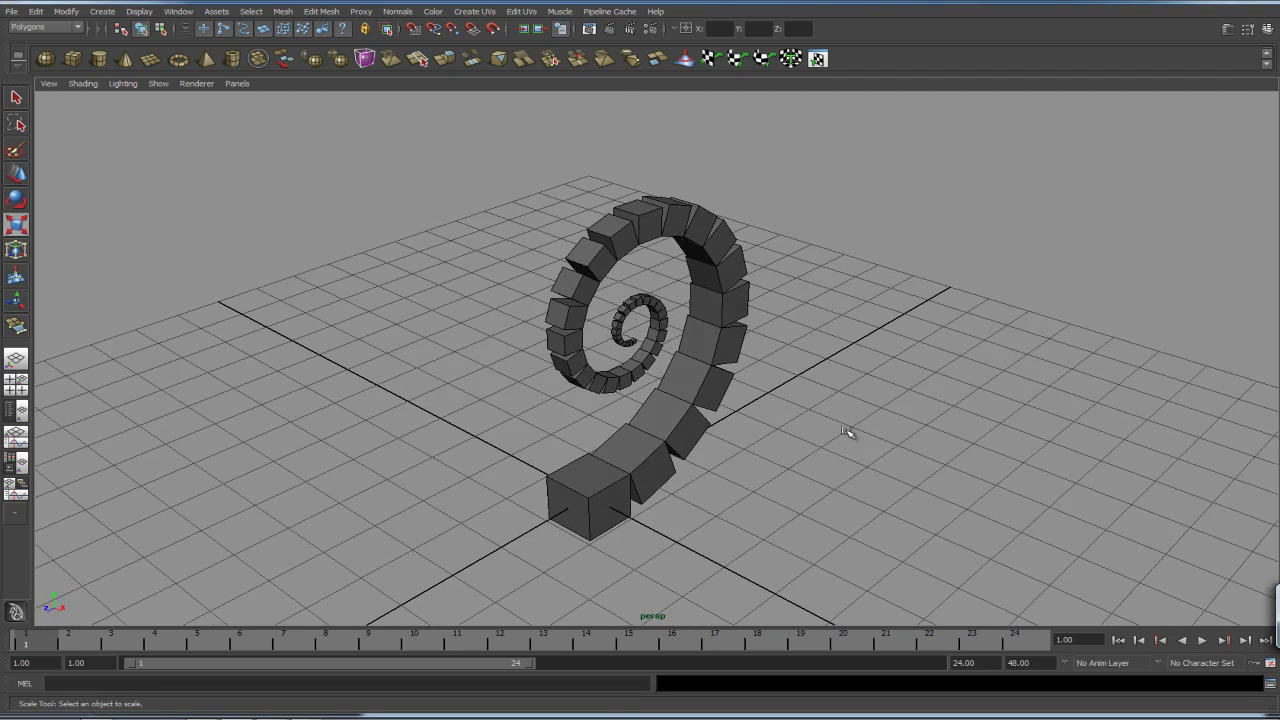
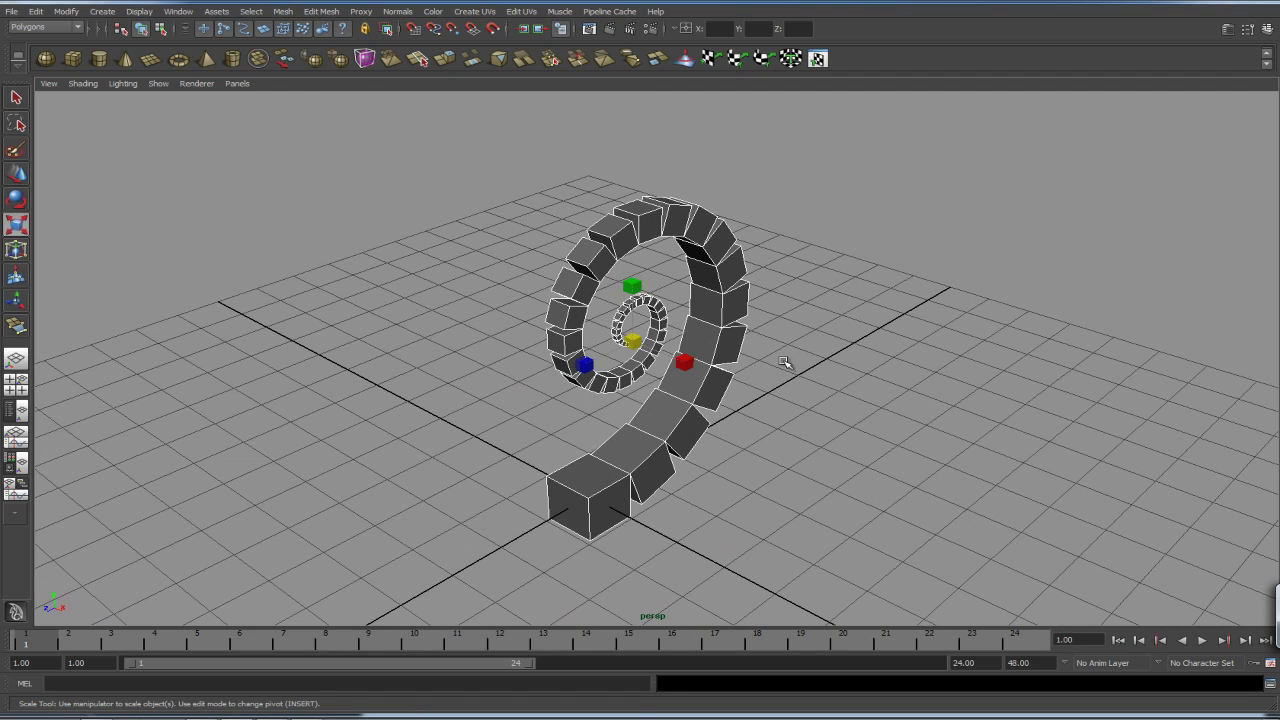
key("Delete")
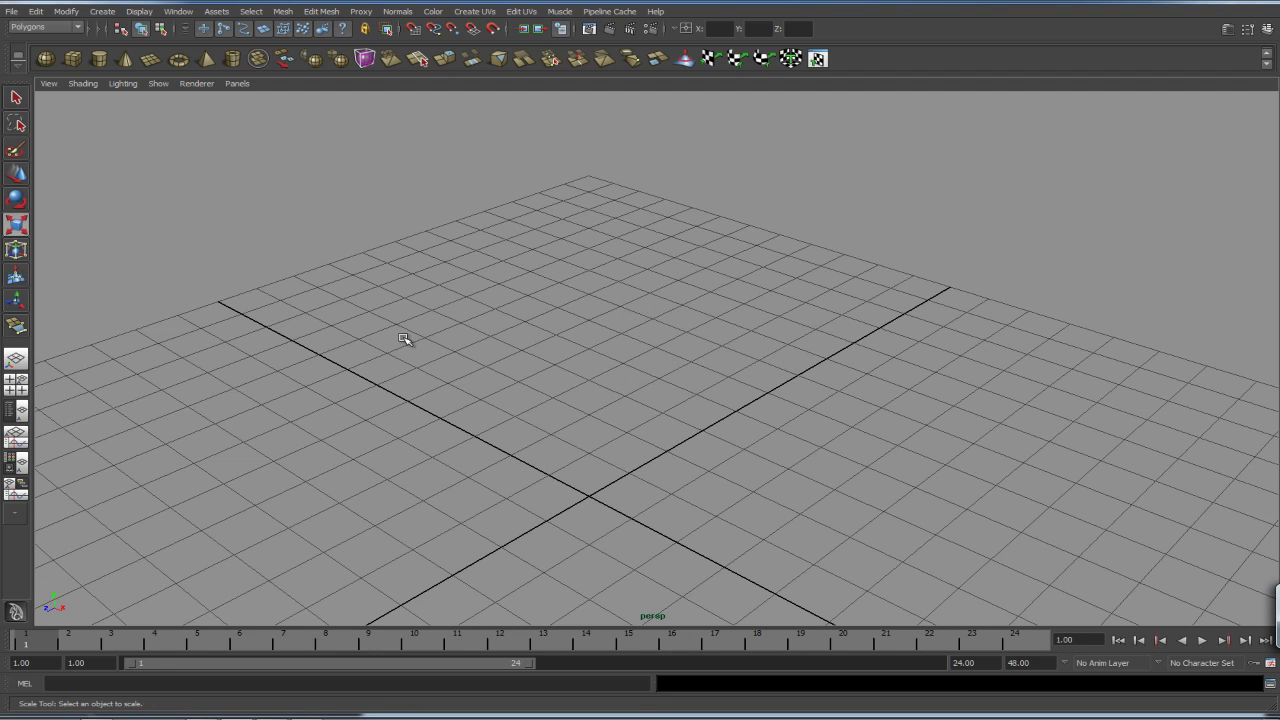
left_click(73, 58)
scroll(755, 398, "up", 2)
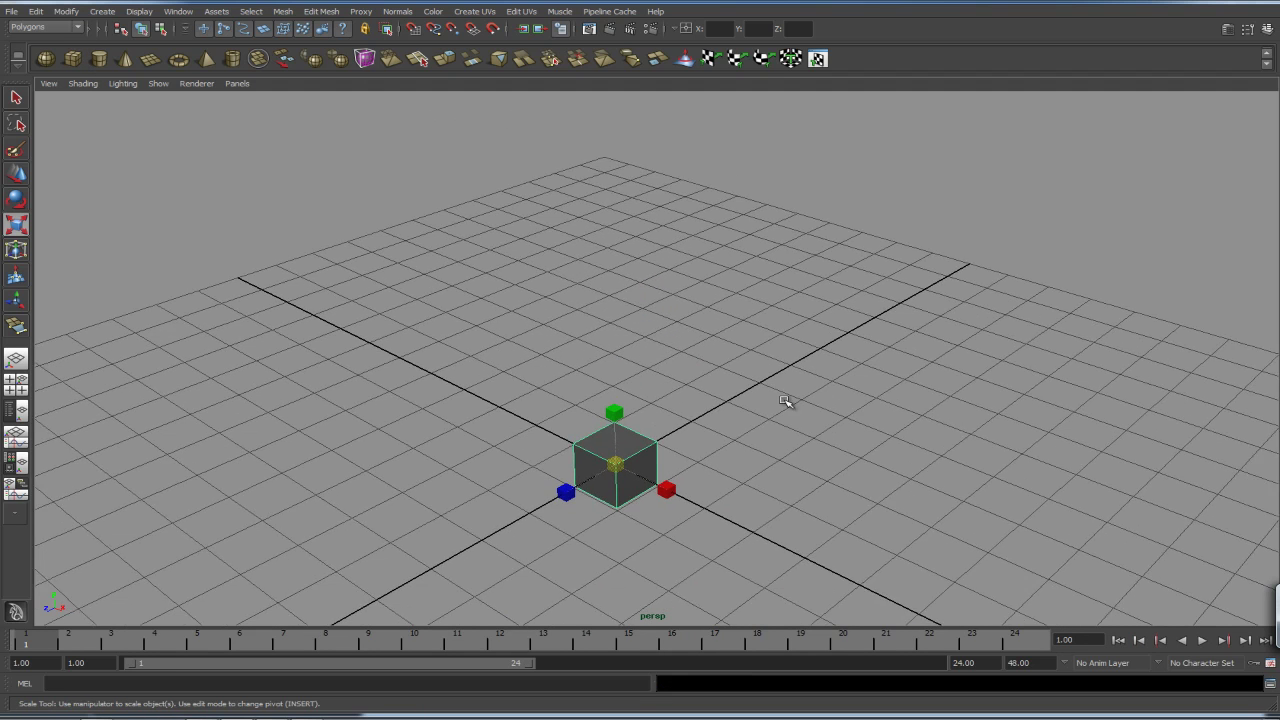
scroll(755, 398, "down", 2)
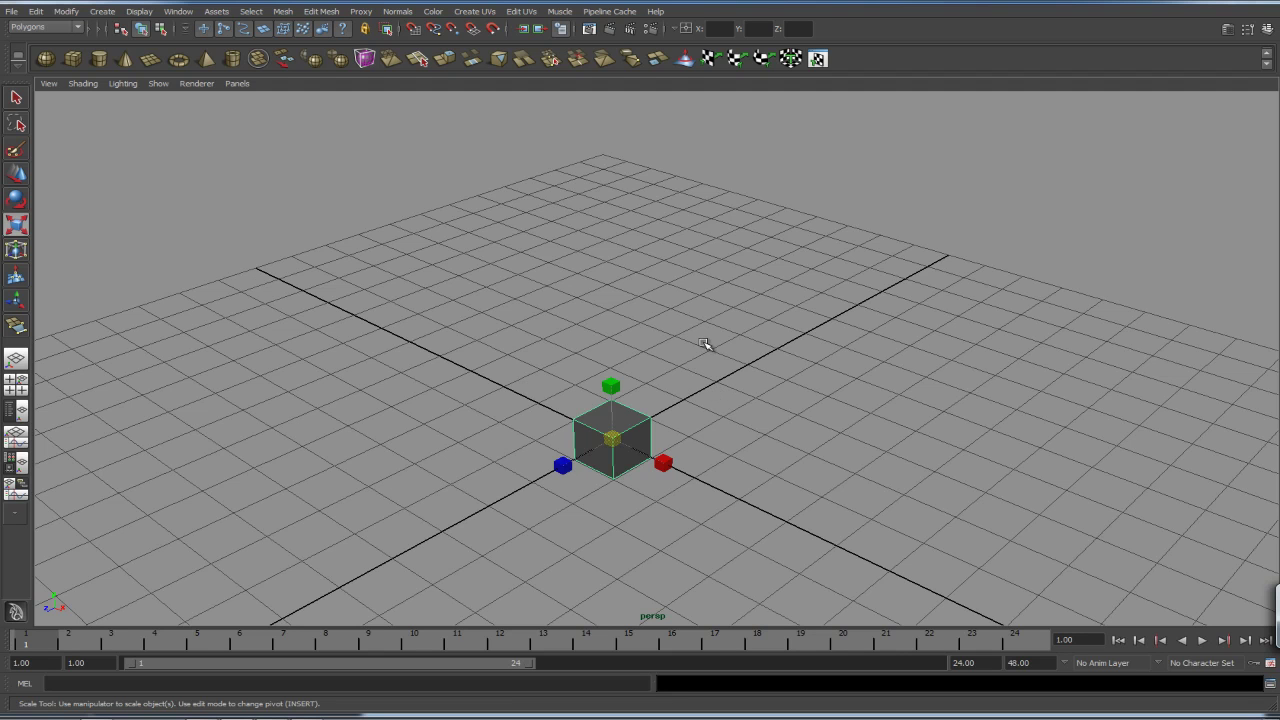
Step: Undo the new cube and the deletion to restore the full cube spiral, and clear the selection
key("ctrl+z")
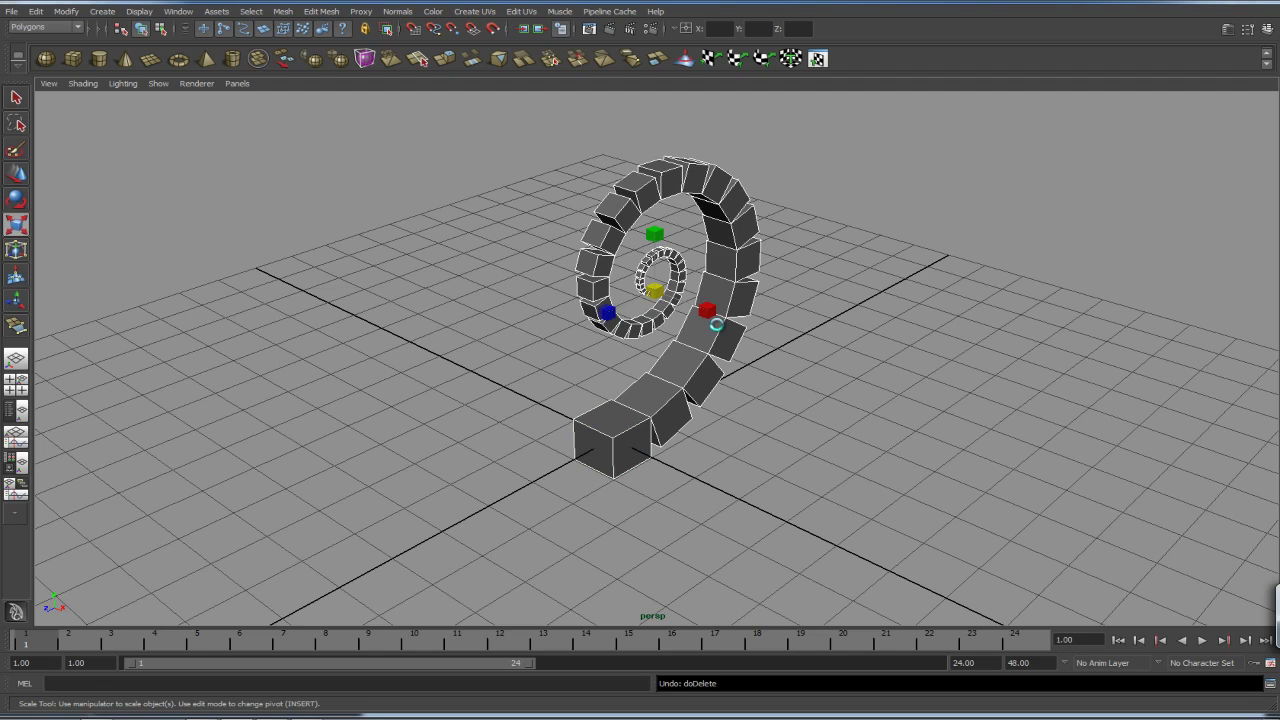
middle_click_drag(888, 334, 740, 363, "alt")
left_click(775, 395)
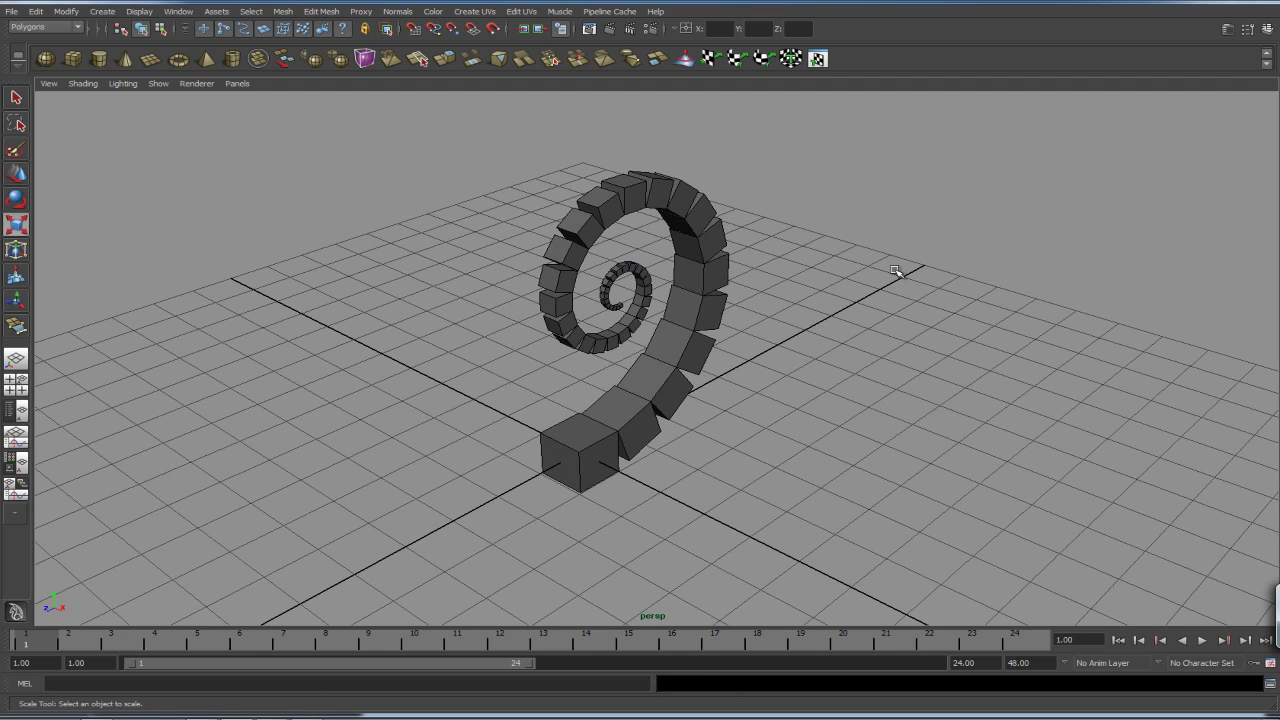
Step: Select the whole spiral, duplicate it and move the copy along negative X beside the original
left_click(562, 345)
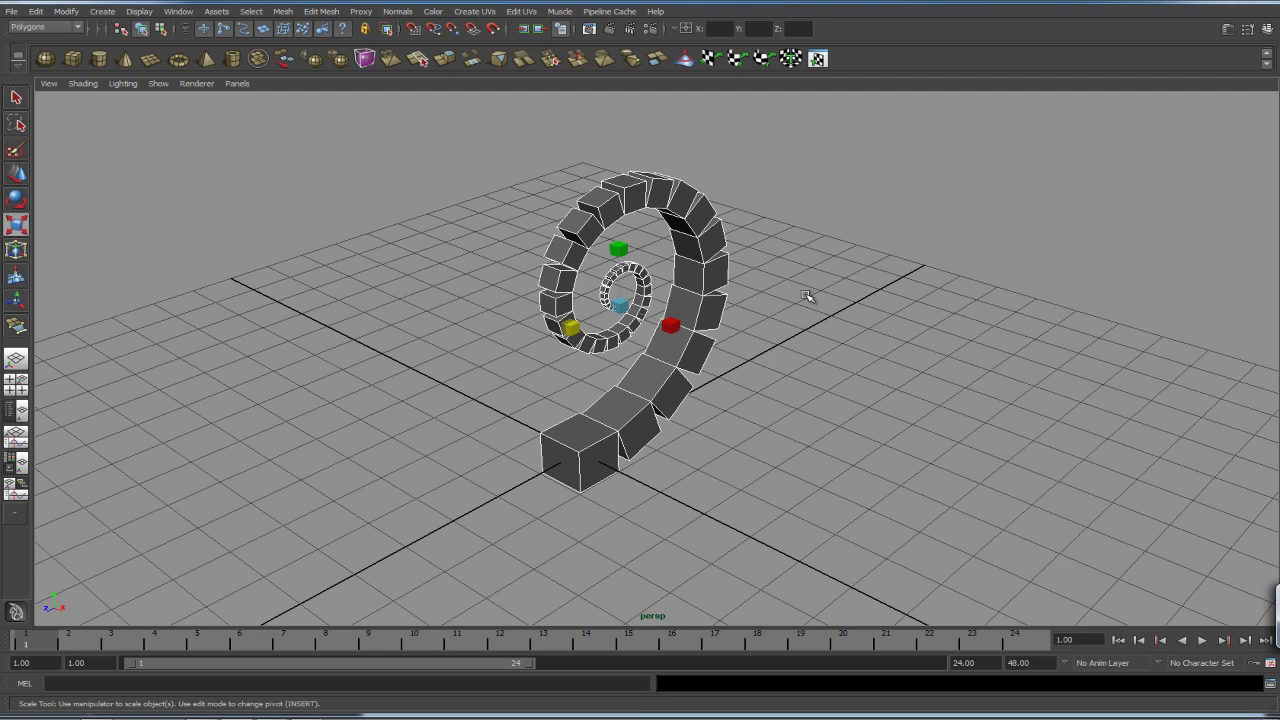
key("ctrl+d")
key("w")
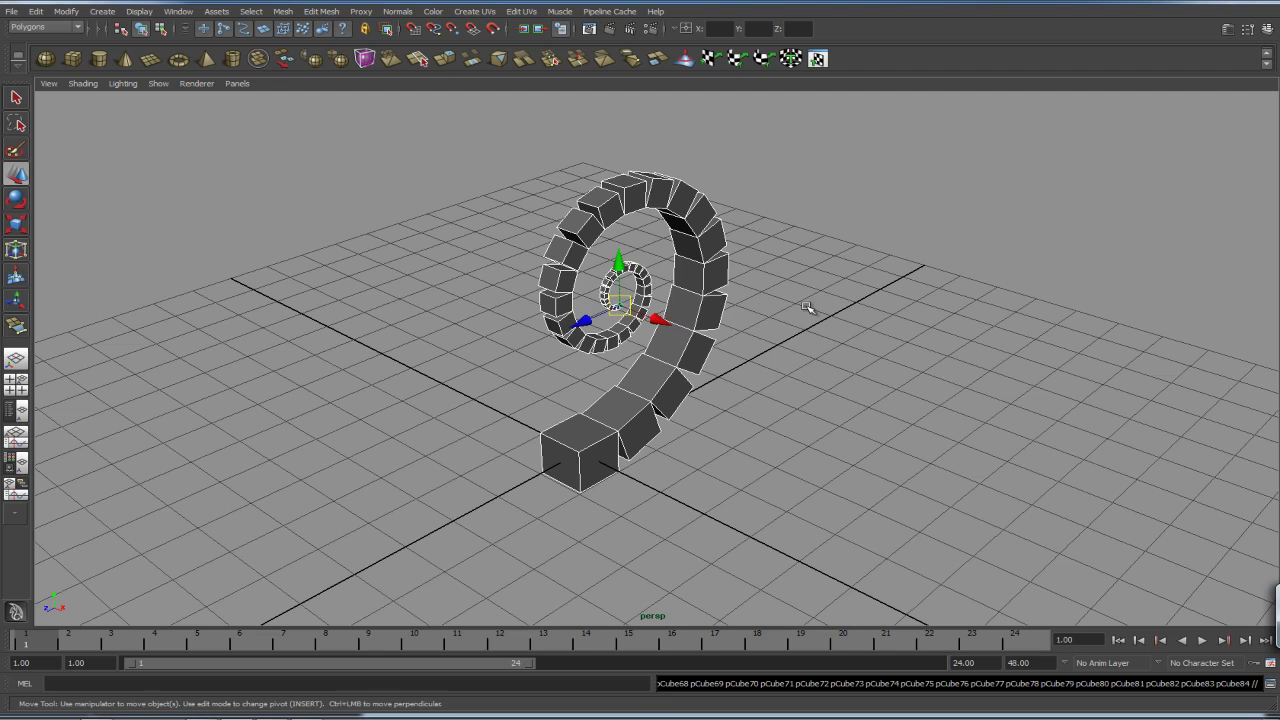
left_click_drag(686, 420, 620, 410, "alt")
left_click_drag(688, 320, 752, 333)
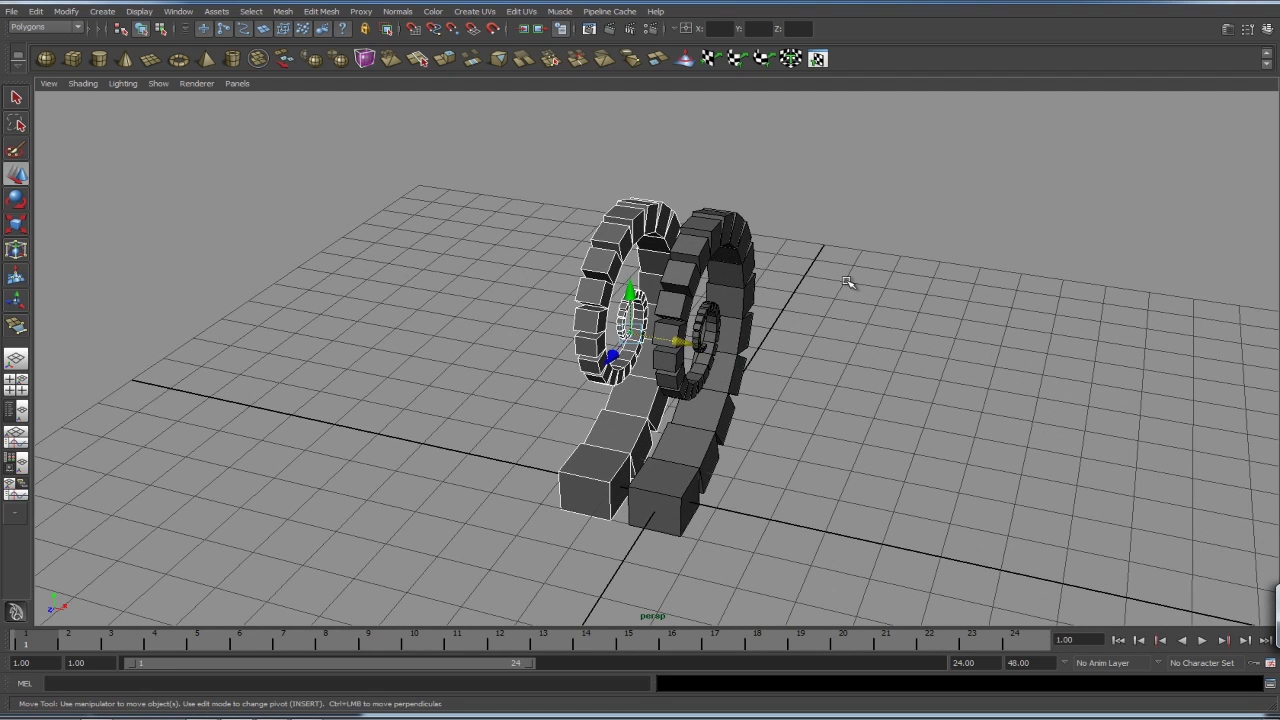
Step: Repeat Duplicate with Transform to extend the row of evenly spaced spirals along negative X, and clear the selection
key("shift+d")
key("shift+d")
key("shift+d")
key("shift+d")
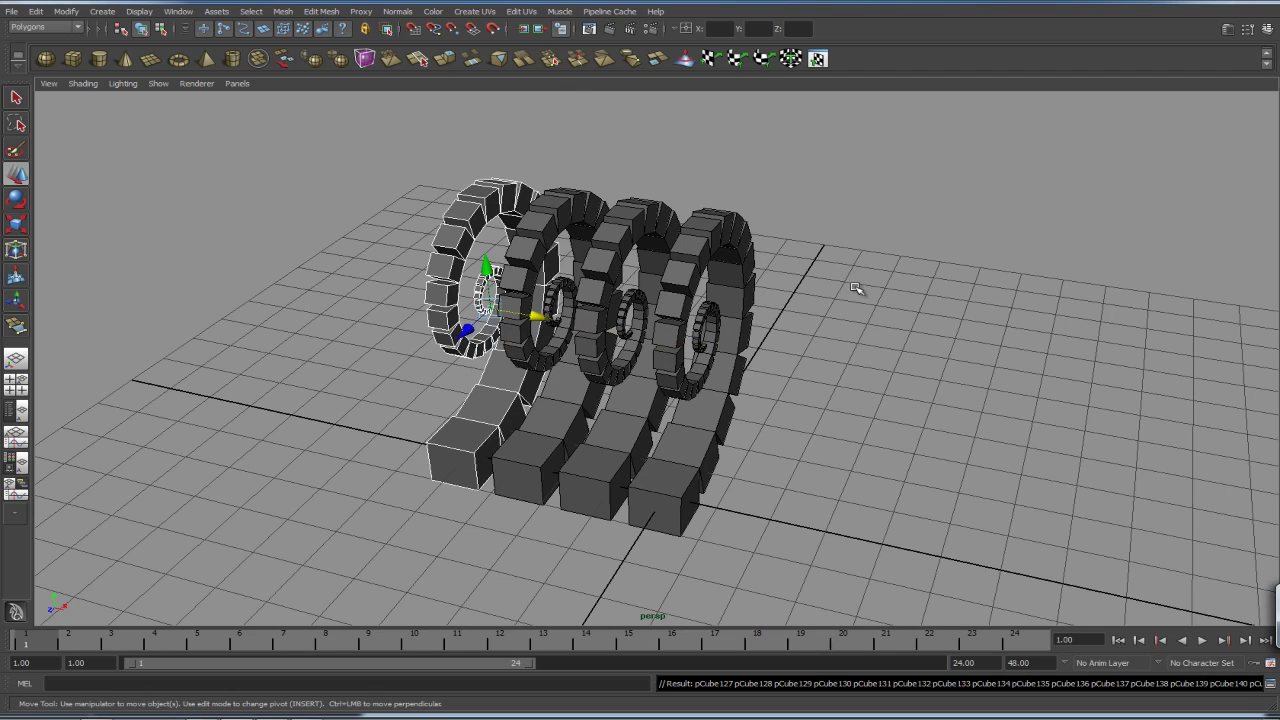
left_click(853, 340)
Step: Select the copied spirals and delete them, keeping only the original
left_click_drag(951, 331, 717, 323, "alt")
left_click_drag(405, 228, 712, 488)
key("Delete")
Step: Show the Outliner beside the perspective view and group all cubes of the remaining spiral
left_click_drag(908, 429, 950, 535, "alt")
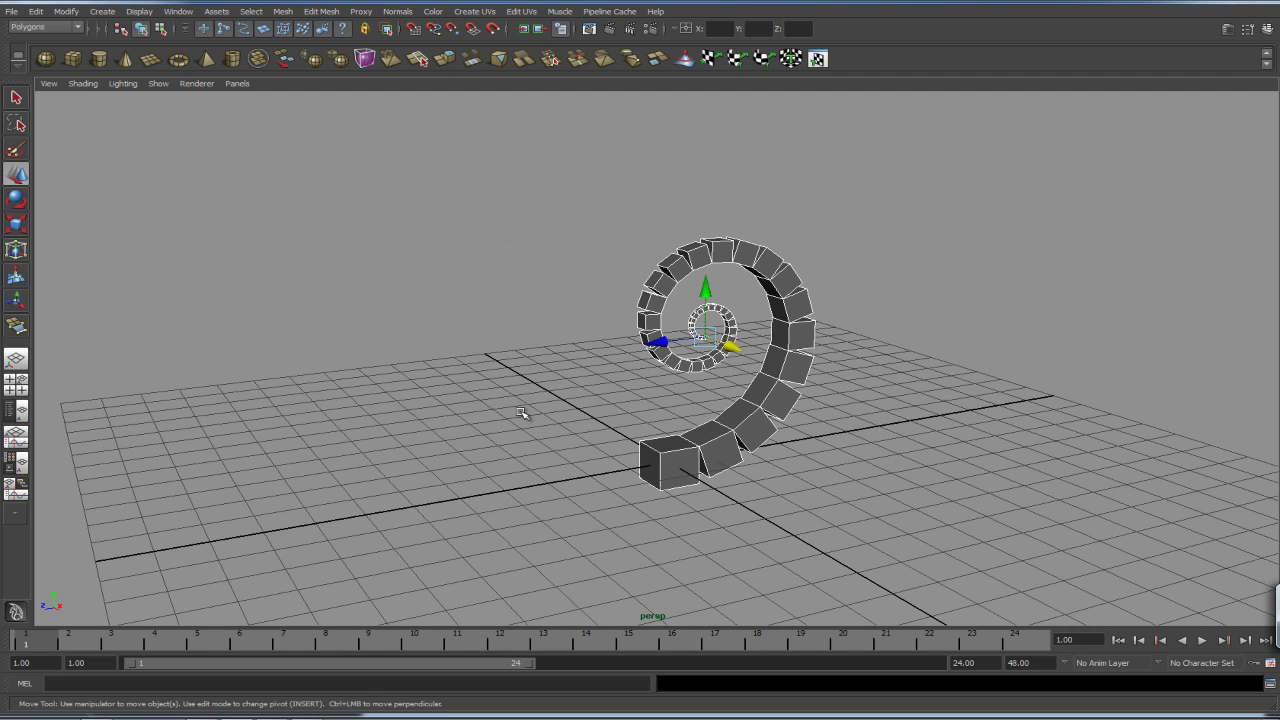
left_click(20, 412)
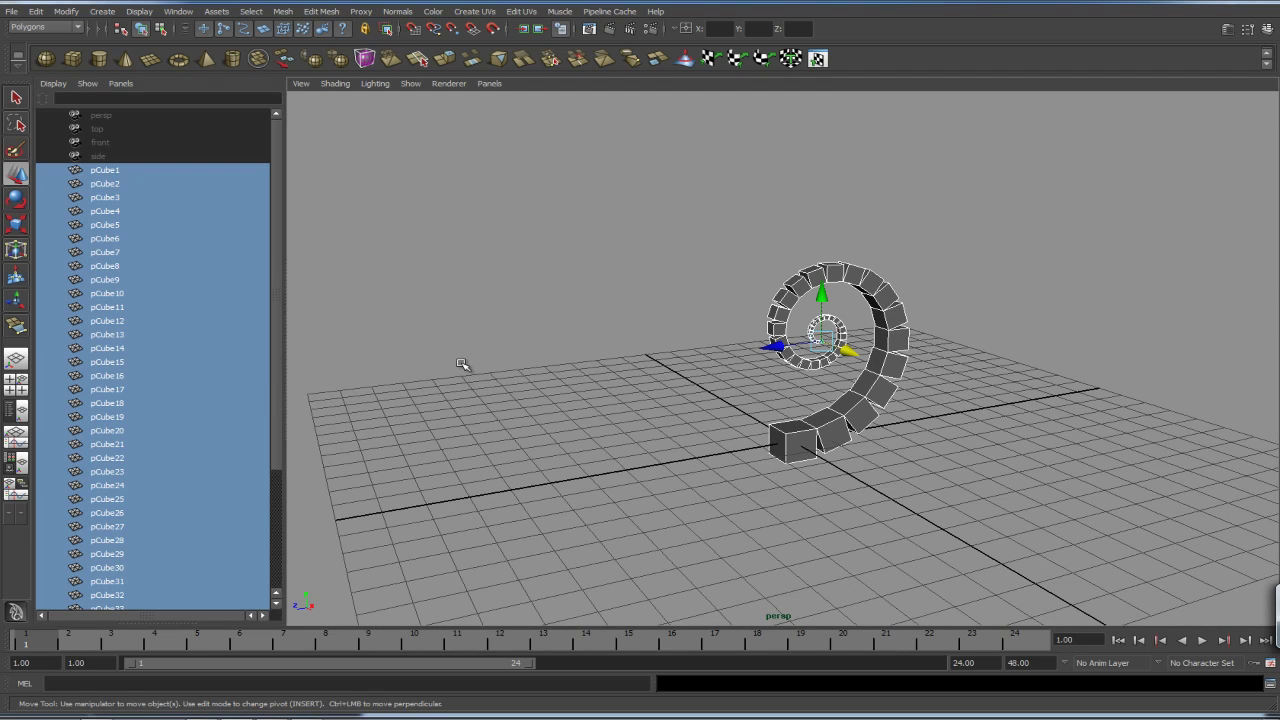
key("ctrl+g")
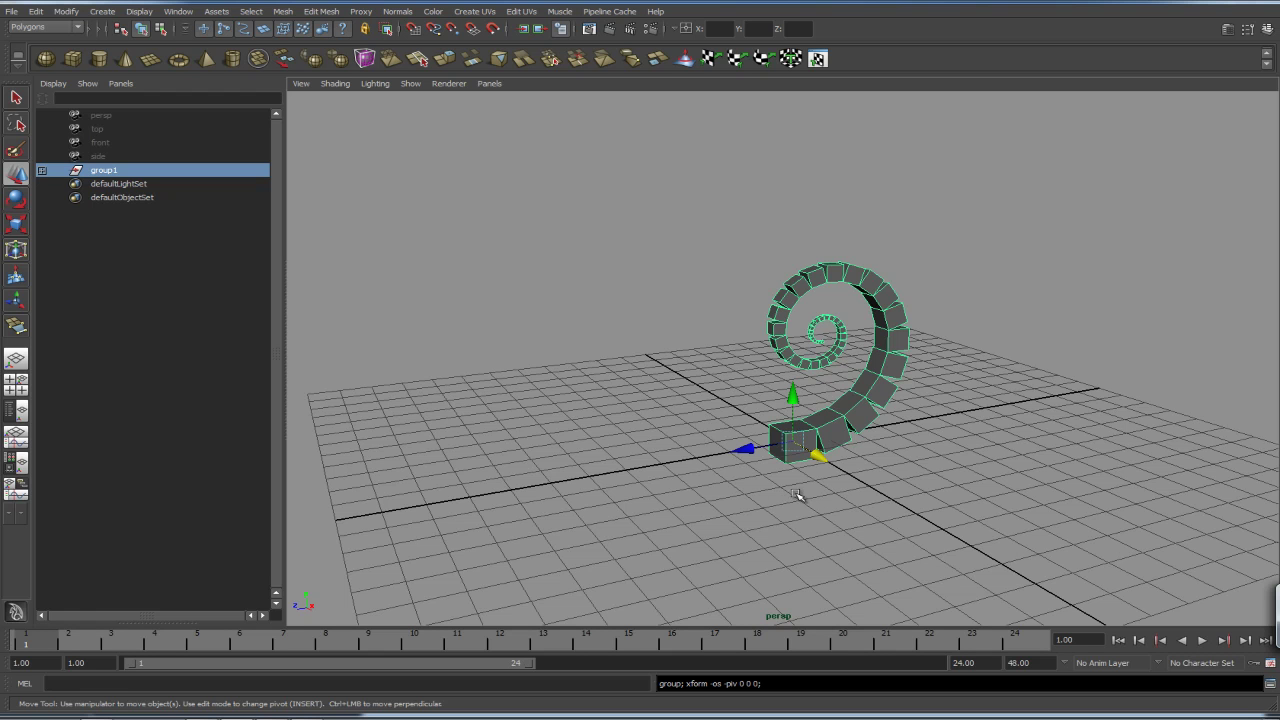
Step: Move the spiral group's pivot to the outer lower corner of its largest cube, snapping it to the vertex
scroll(792, 466, "up", 5)
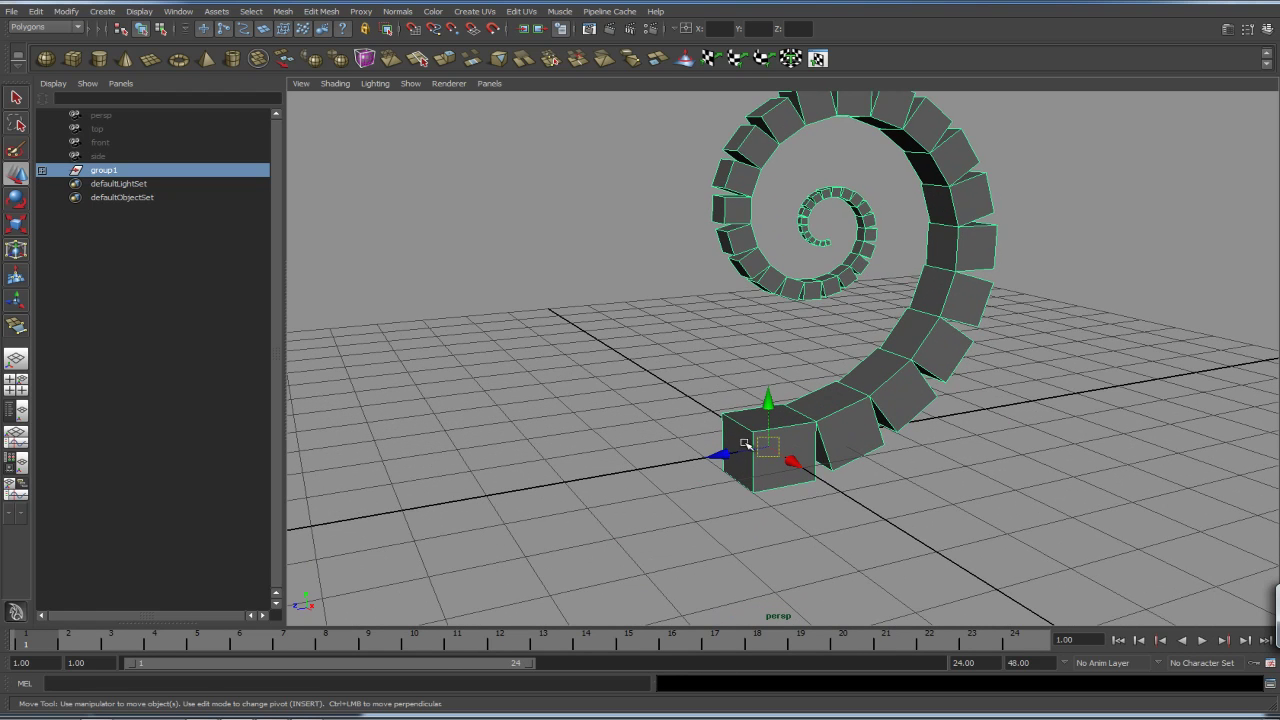
key("Insert")
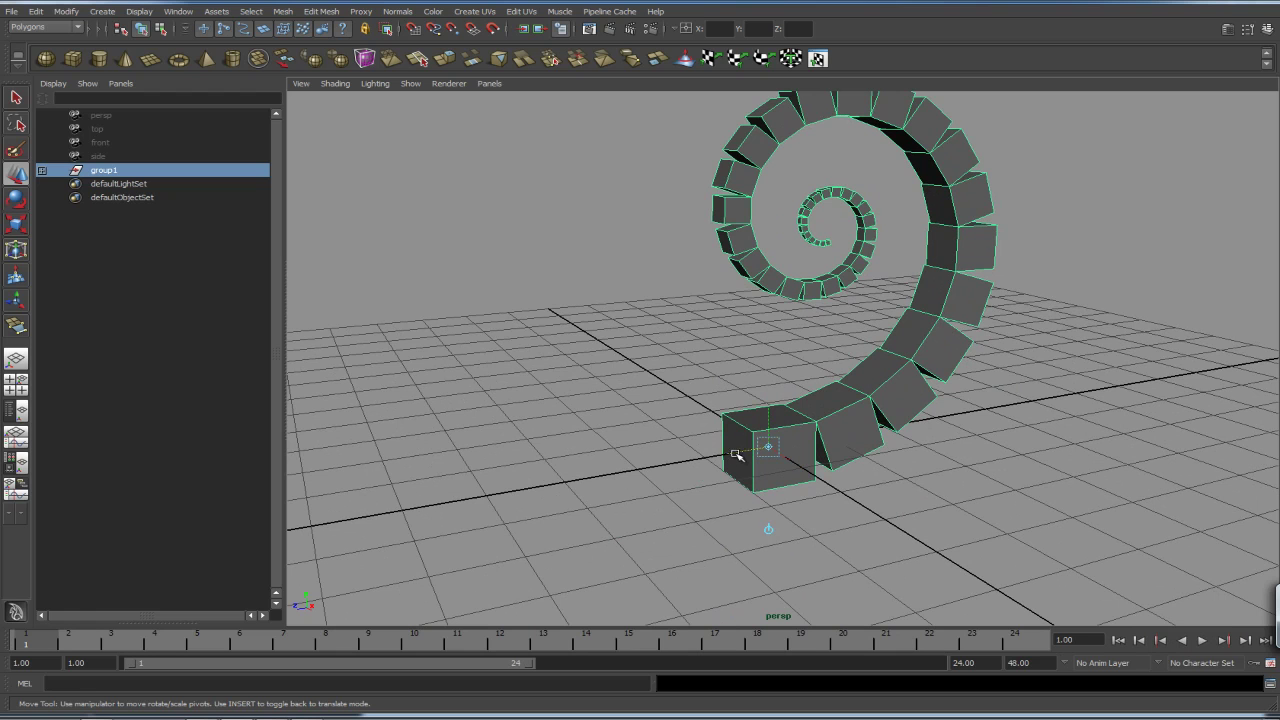
left_click_drag(736, 452, 695, 460)
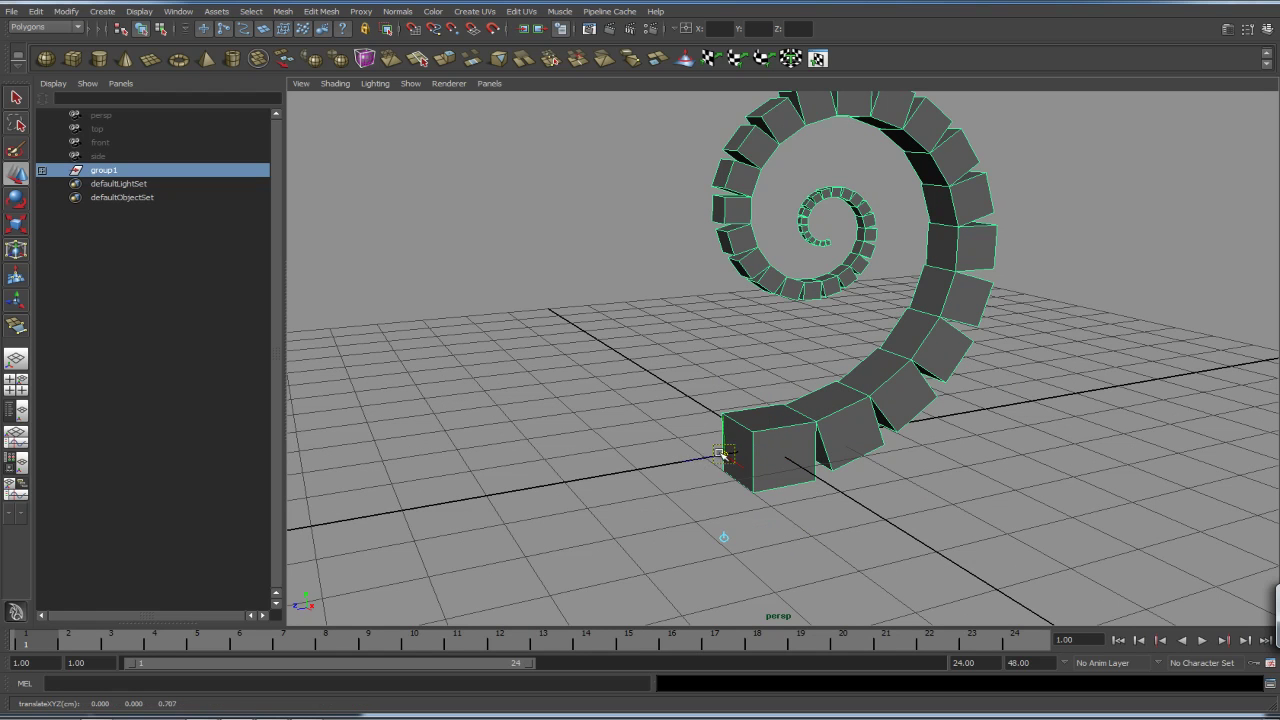
key("v")
key("Insert")
left_click_drag(835, 519, 898, 535, "alt")
left_click_drag(970, 513, 898, 469, "alt")
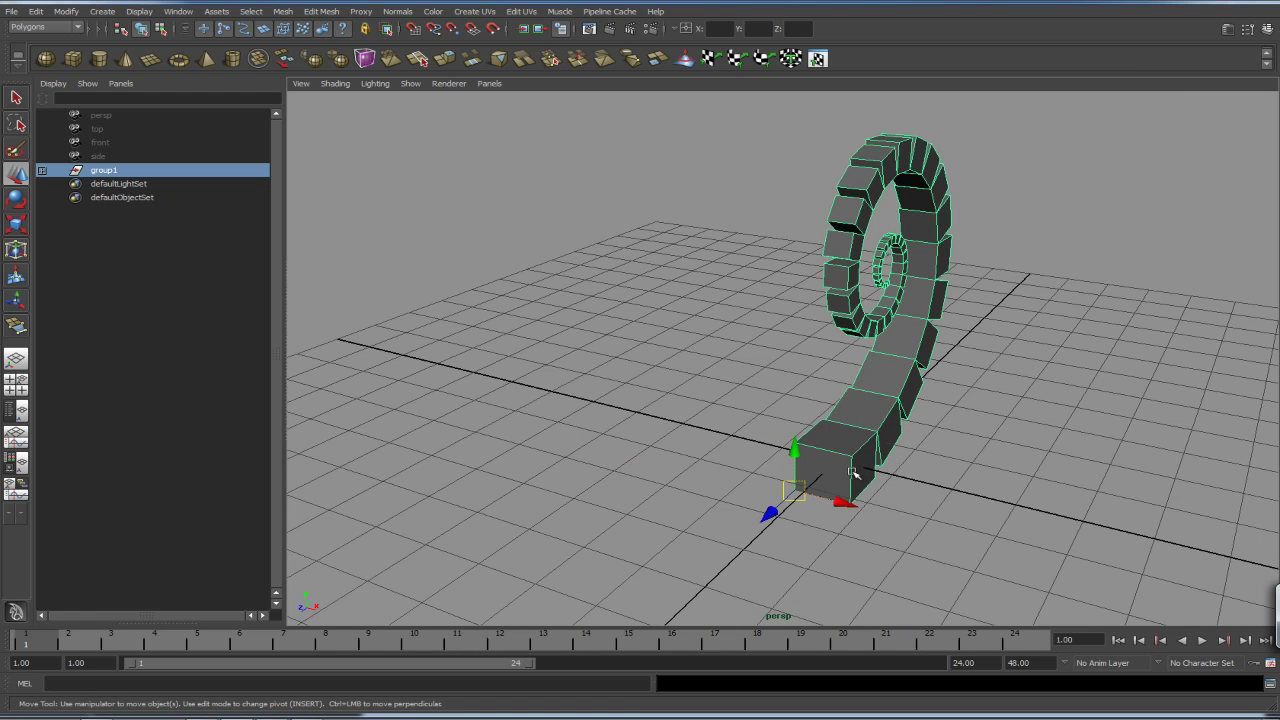
Step: Duplicate the spiral group and rotate the copy around Y from its corner pivot
key("ctrl+d")
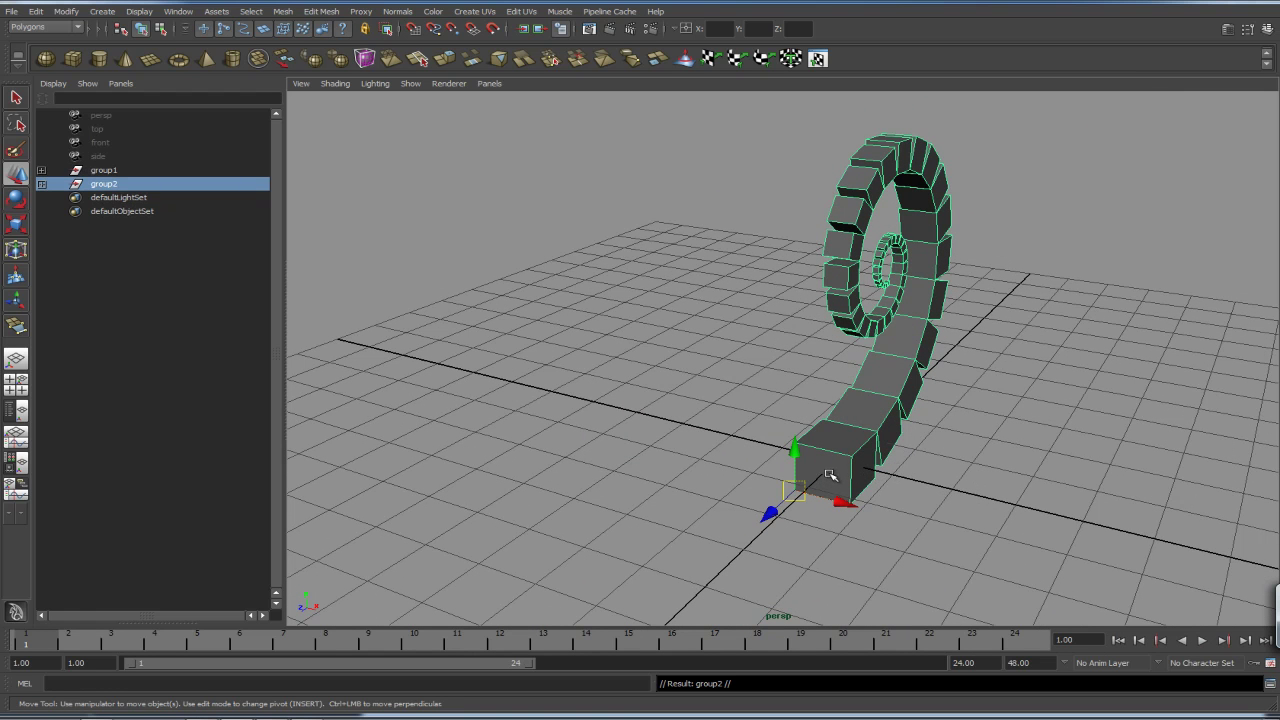
key("e")
left_click_drag(807, 527, 852, 508)
left_click_drag(967, 442, 935, 482, "alt")
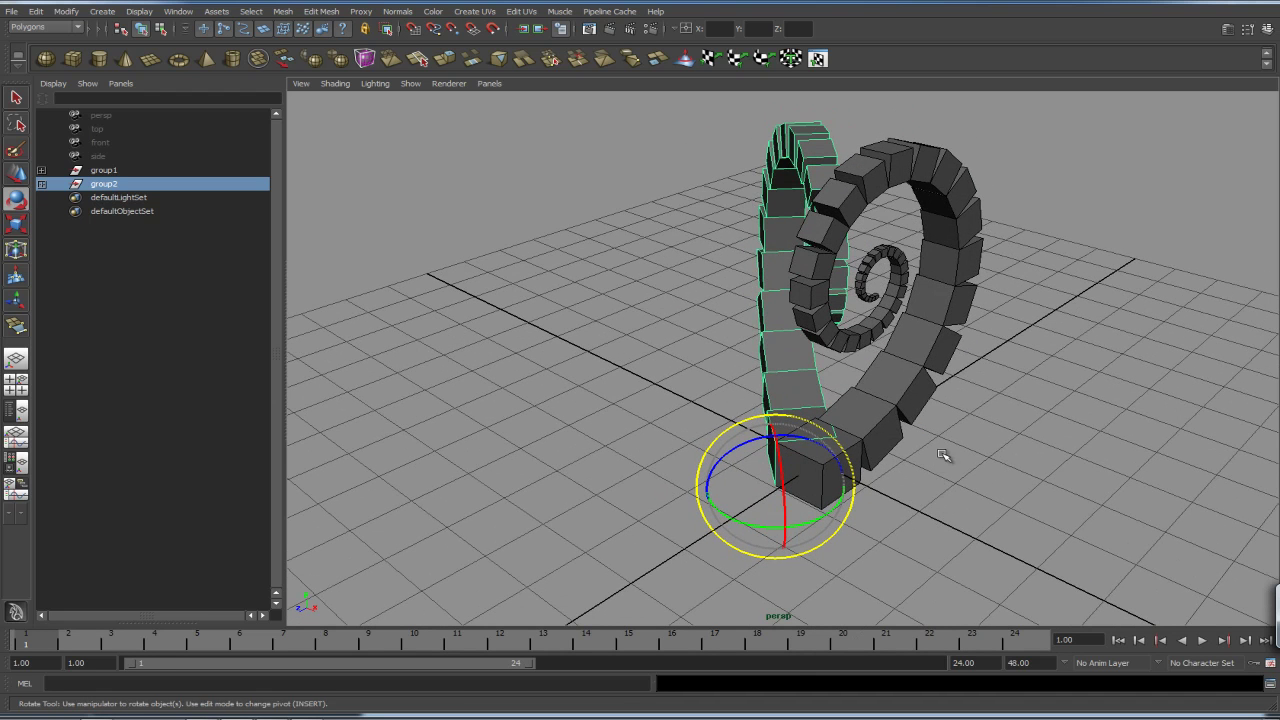
Step: Repeat Duplicate with Transform until seven spiral groups form a full ring around the pivot, and clear the selection
key("shift+d")
key("shift+d")
key("shift+d")
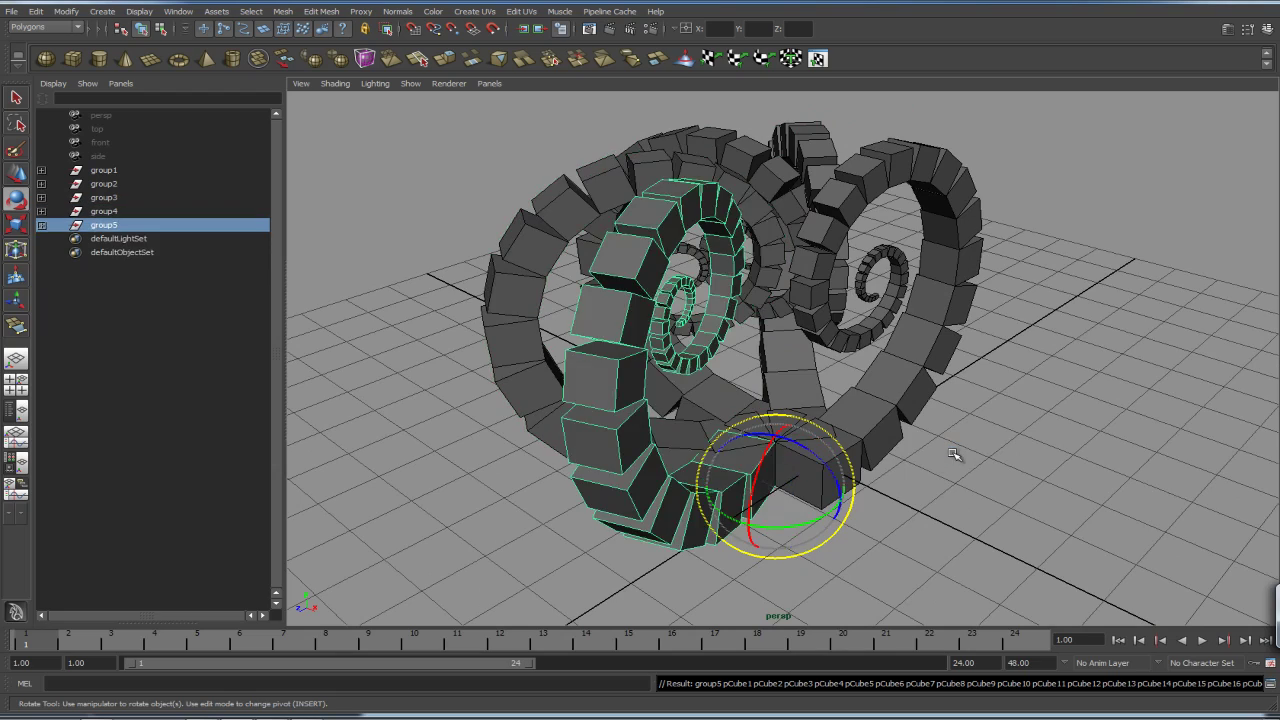
key("shift+d")
key("shift+d")
mouse_move(1034, 472)
left_mouse_down("alt")
mouse_move(951, 486)
mouse_move(905, 548)
mouse_move(925, 530)
mouse_move(920, 477)
mouse_move(934, 474)
mouse_move(909, 509)
mouse_move(1140, 510)
mouse_move(971, 503)
mouse_move(1037, 491)
left_mouse_up("alt")
left_click(960, 520)
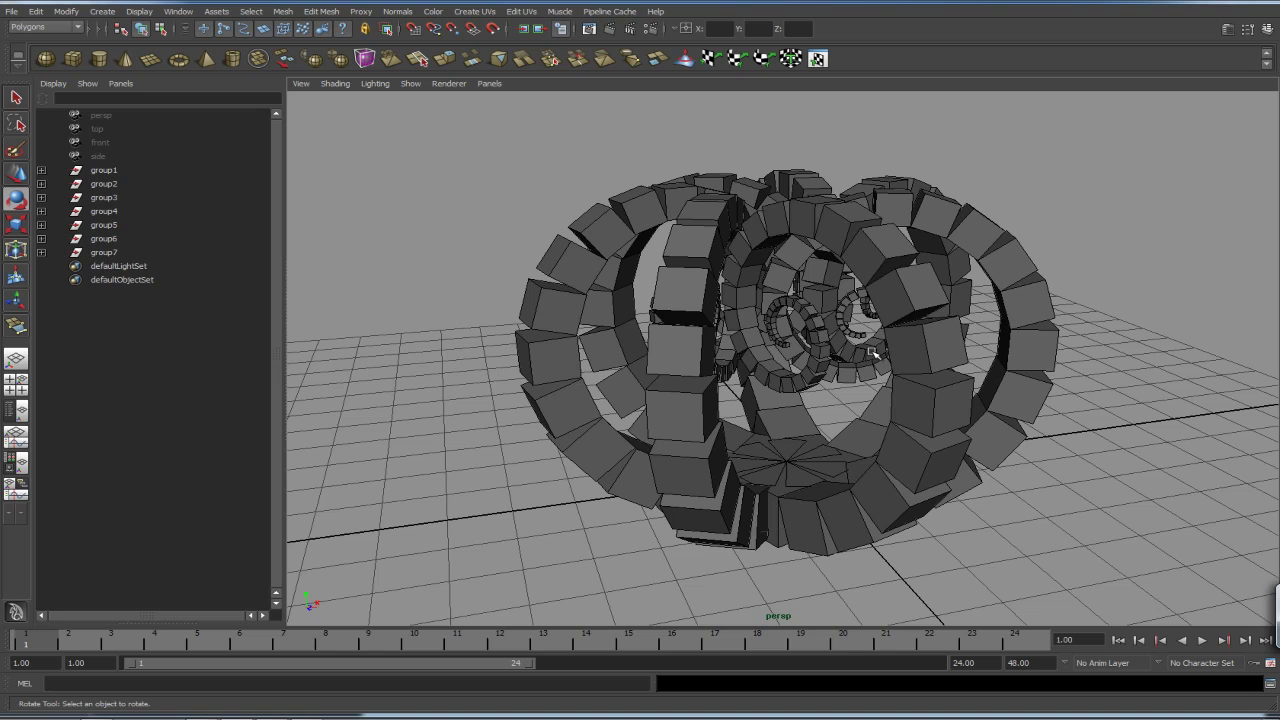
Step: Select all seven spiral groups in the ring and hide them
left_click_drag(1047, 391, 829, 408, "alt")
left_click_drag(958, 448, 926, 476, "alt")
right_click_drag(926, 476, 857, 416, "alt")
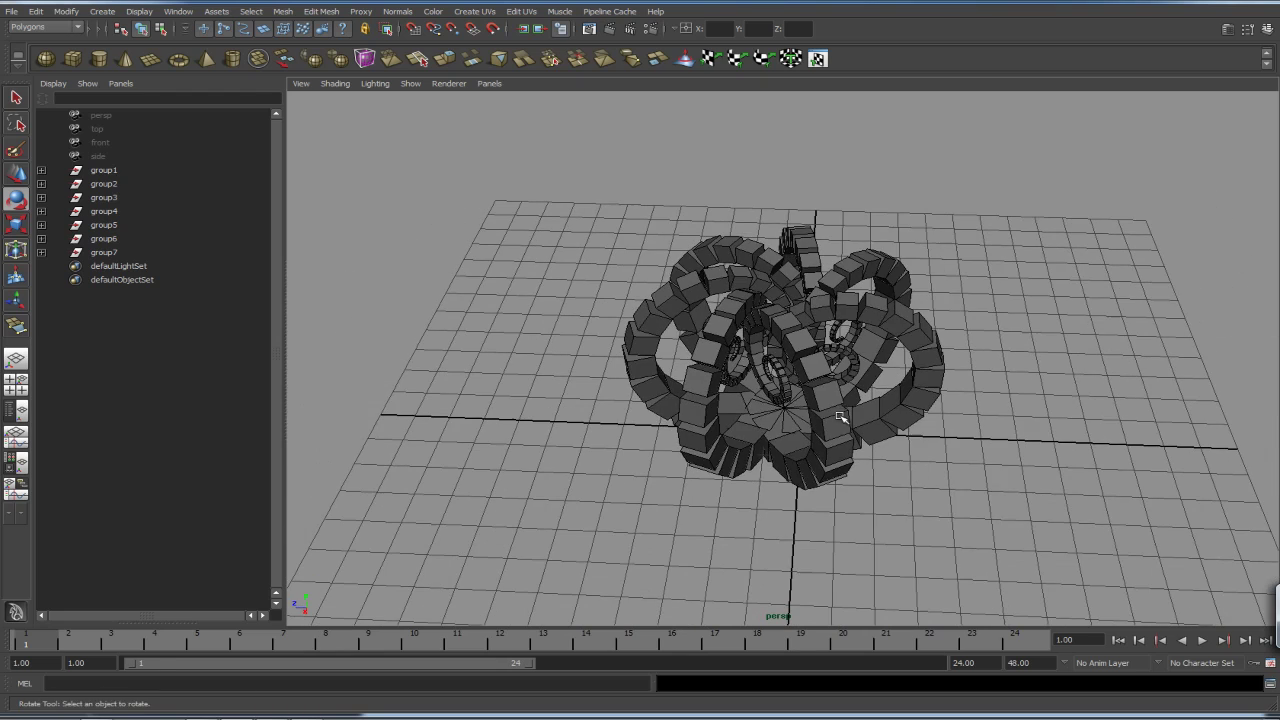
left_click_drag(611, 186, 814, 387)
key("ctrl+h")
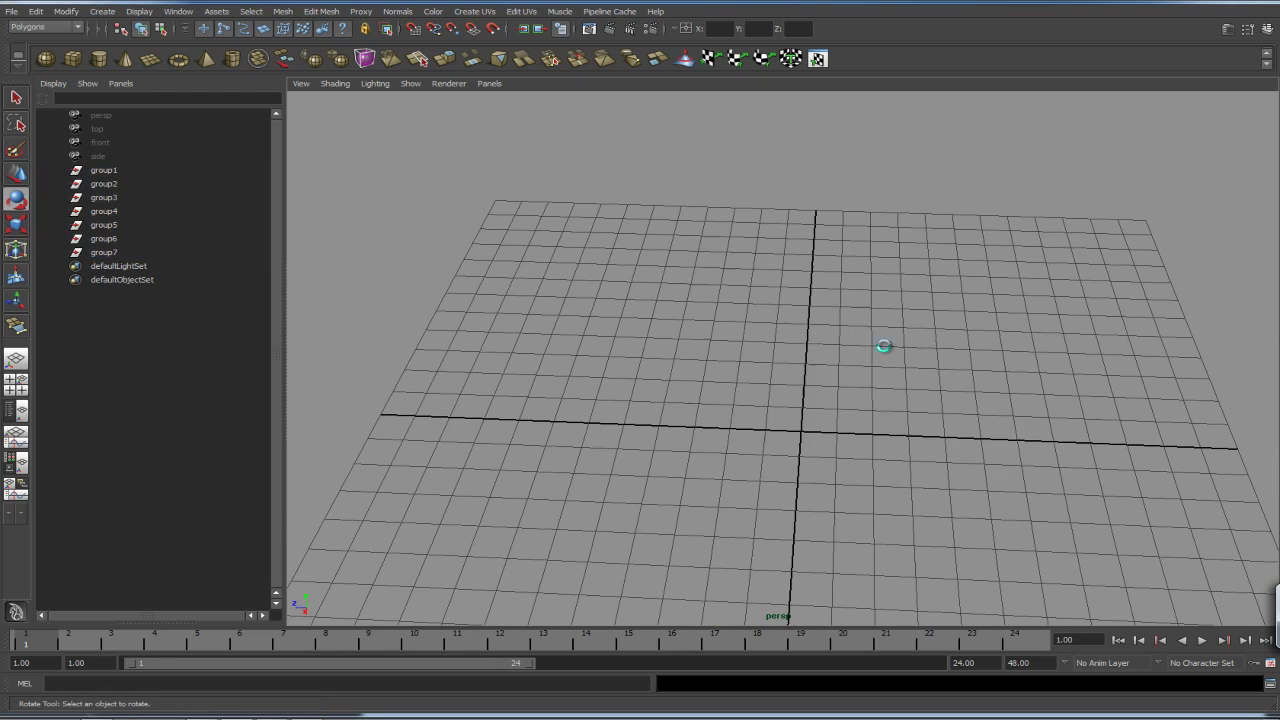
Step: Create a polygon cube at the origin, duplicate it and move the copy a short distance along negative Z
left_click_drag(885, 355, 720, 363, "alt")
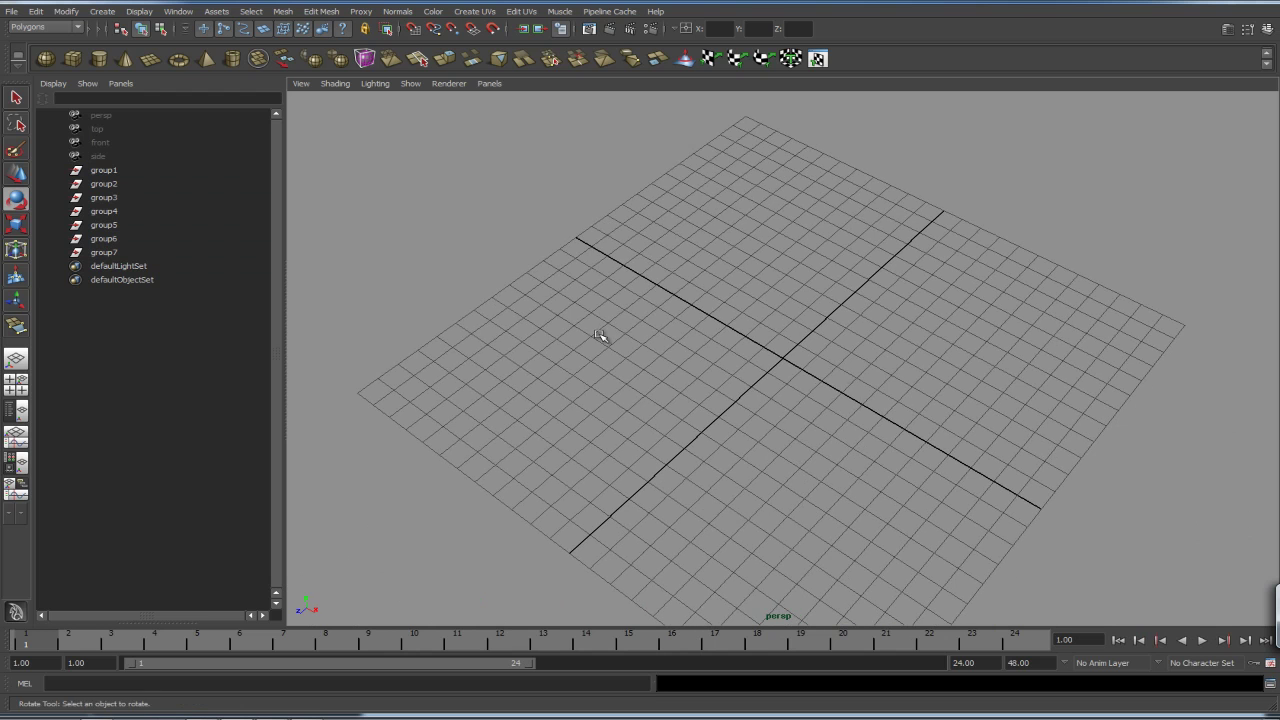
left_click(73, 58)
left_click_drag(990, 360, 891, 308, "alt")
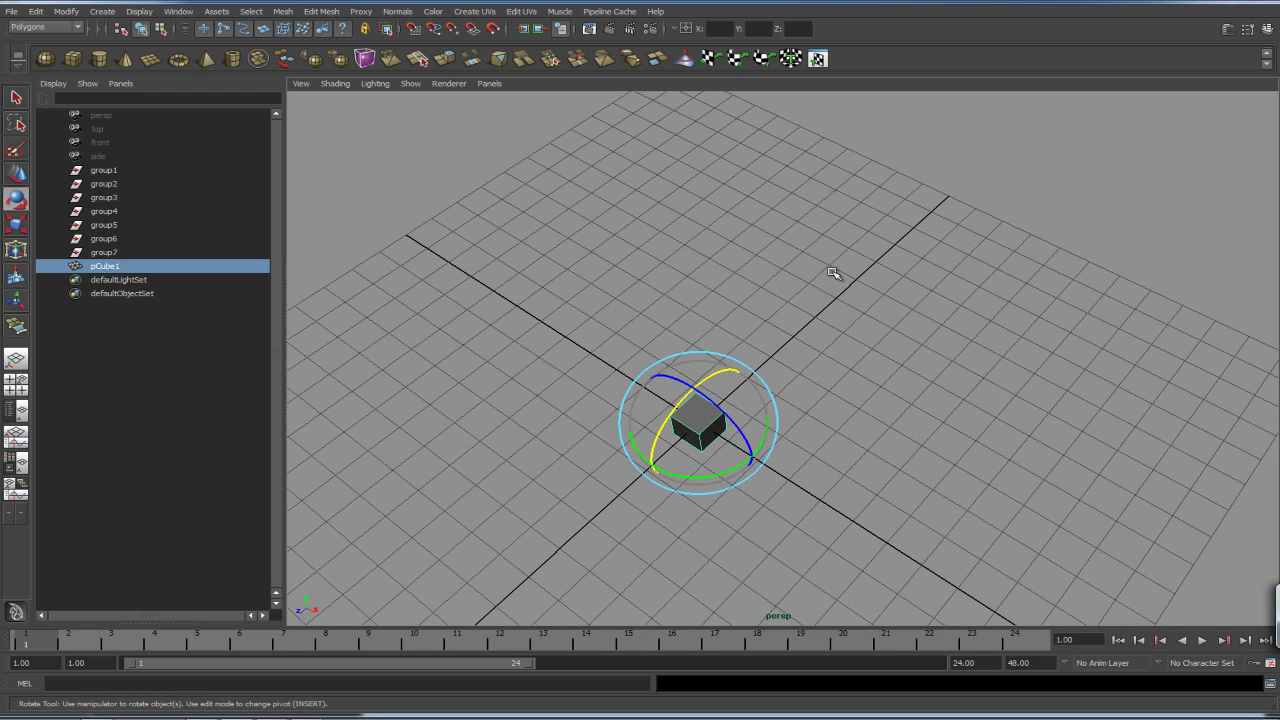
key("ctrl+d")
key("w")
left_click_drag(663, 452, 748, 388)
Step: Repeat Duplicate with Transform until nine evenly spaced cubes form a row along negative Z
key("shift+d")
key("shift+d")
key("shift+d")
key("shift+d")
key("shift+d")
key("shift+d")
key("shift+d")
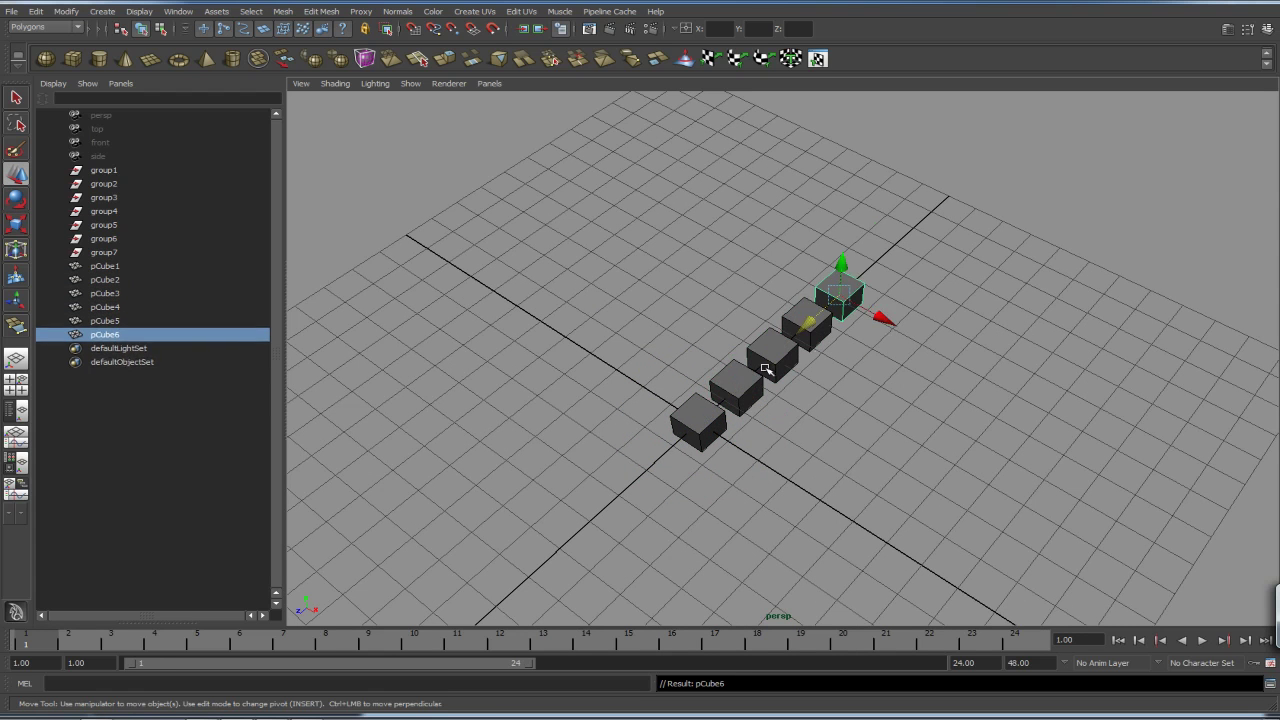
Step: Duplicate the nine-cube row, offset it along negative X, and repeat the transform until seven rows form a flat grid
left_click_drag(1030, 180, 680, 398)
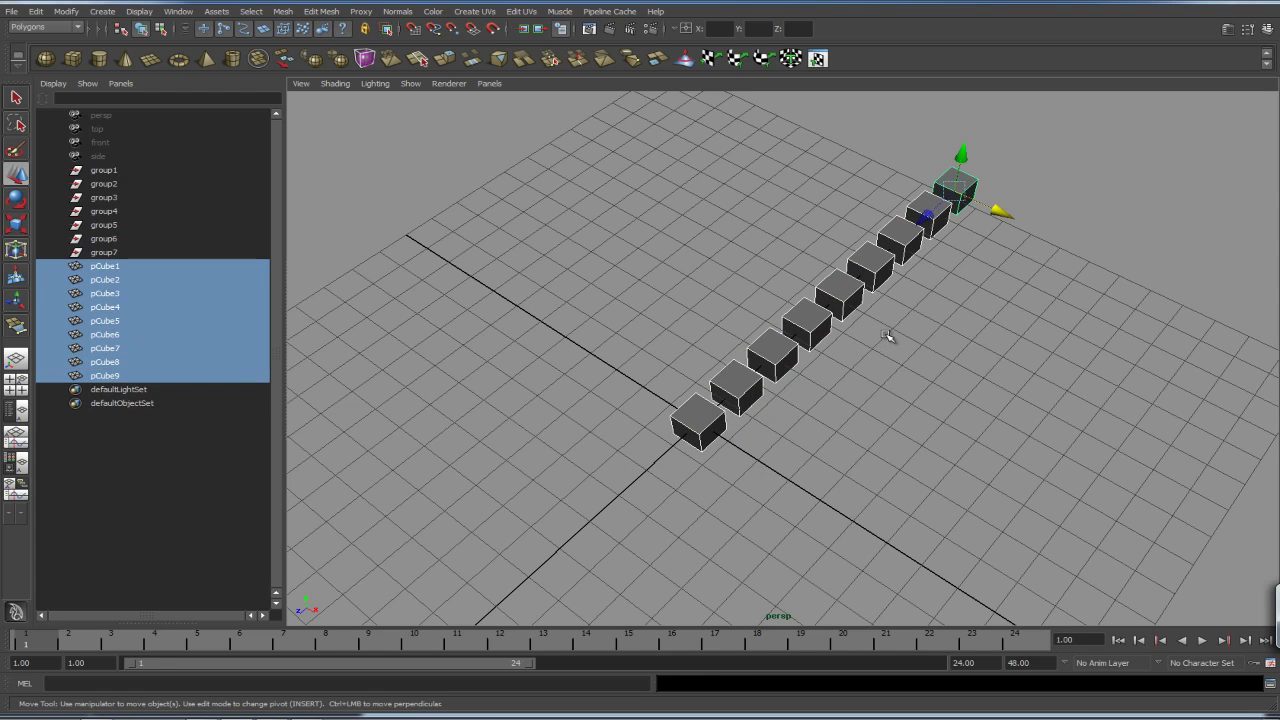
key("ctrl+d")
left_click_drag(997, 214, 945, 183)
key("shift+d")
key("shift+d")
key("shift+d")
key("shift+d")
key("shift+d")
Step: Duplicate the cube grid upward along Y, repeat the transform until seven layers form a block, and clear the selection
scroll(1057, 343, "down", 5)
left_click_drag(850, 513, 950, 404, "alt")
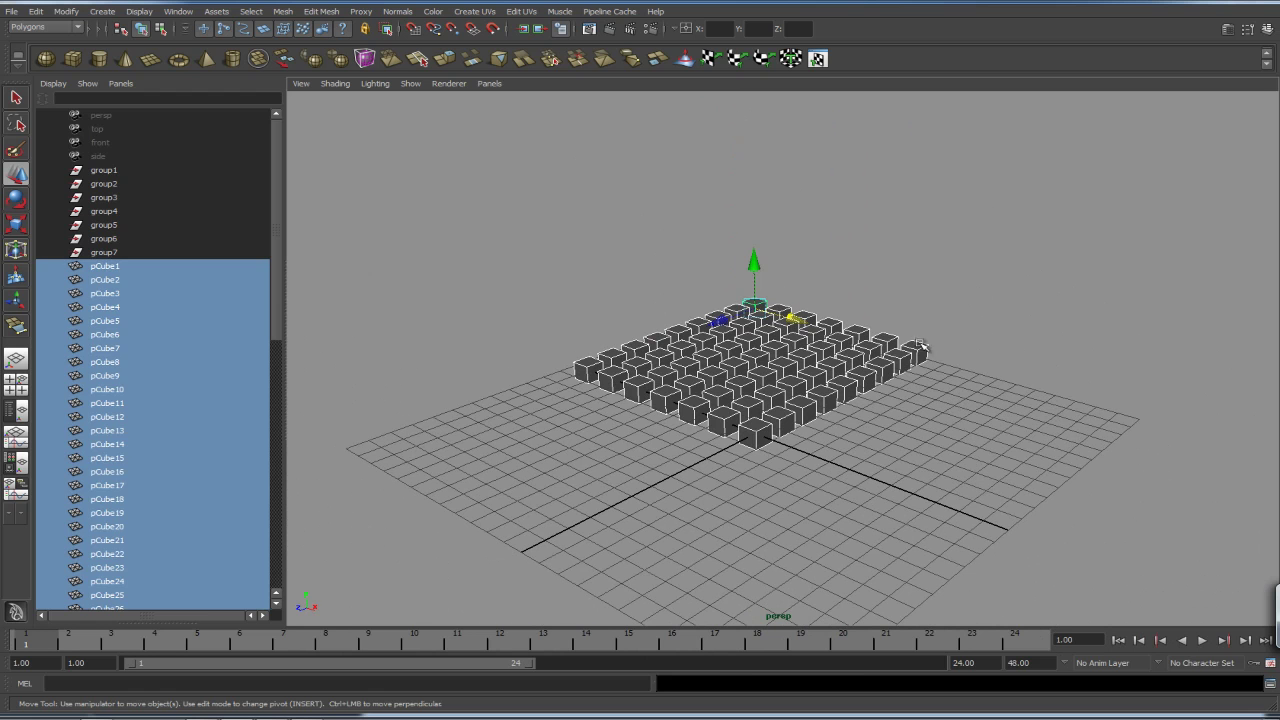
key("ctrl+d")
left_click_drag(755, 265, 783, 234)
key("shift+d")
key("shift+d")
key("shift+d")
key("shift+d")
left_click(981, 336)
mouse_move(1043, 289)
left_mouse_down("alt")
mouse_move(1029, 363)
mouse_move(1049, 296)
left_mouse_up("alt")
left_click_drag(934, 177, 343, 542)
left_click(963, 423)
left_click_drag(877, 417, 834, 463, "alt")
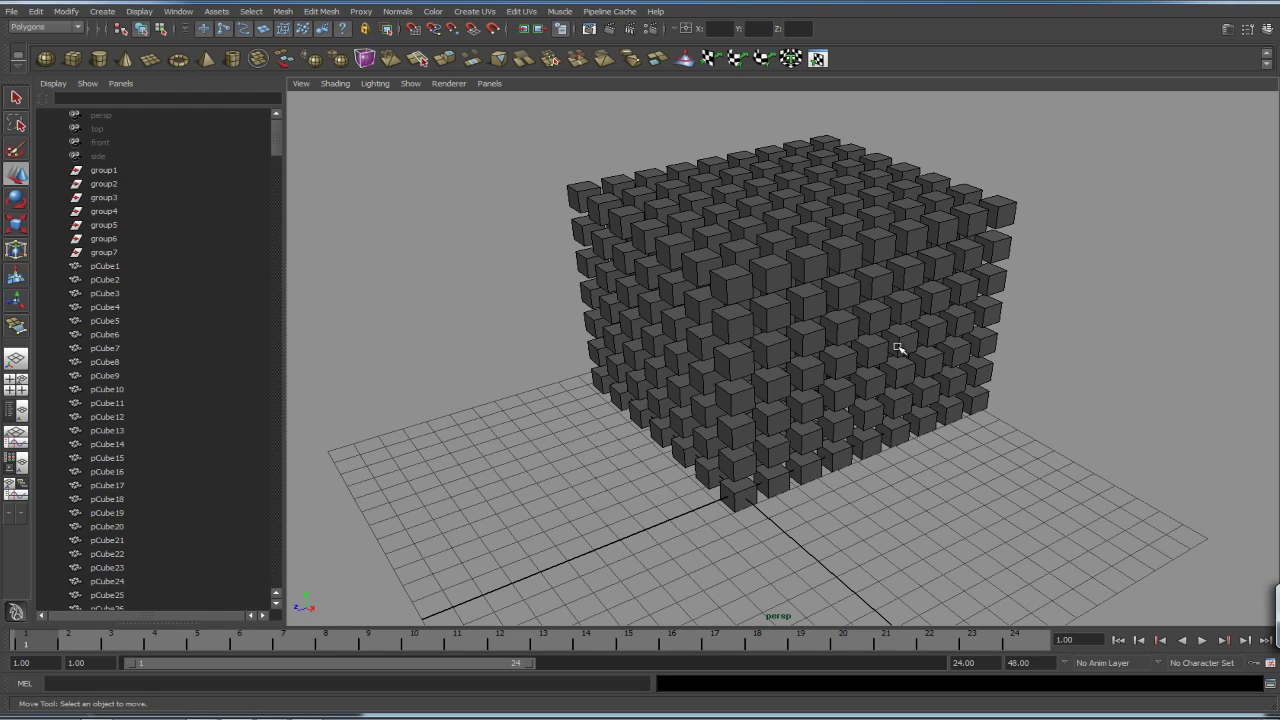
Step: Move the components of the block's near bottom corner cube about 1.32 cm along X and 1.14 cm along Z, and return to object mode
right_click_drag(738, 497, 757, 528)
left_click(738, 495)
left_click_drag(766, 517, 820, 561)
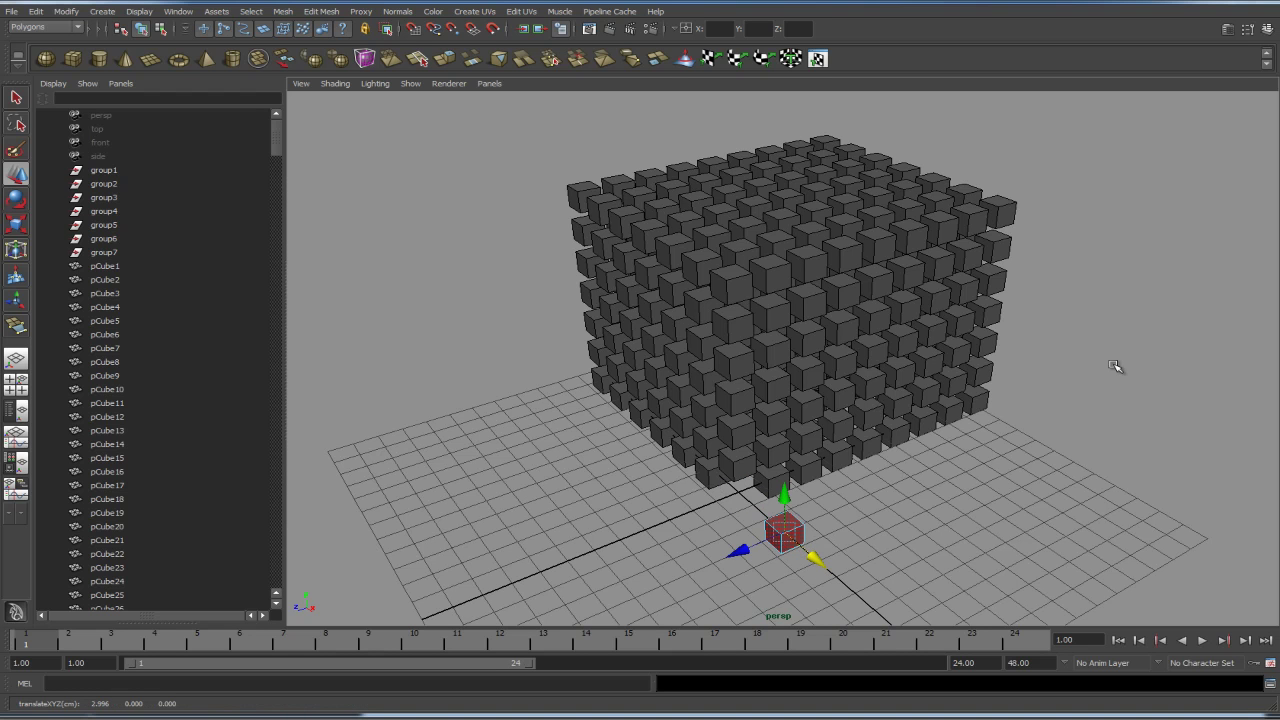
left_click_drag(815, 557, 740, 558)
left_click_drag(665, 543, 696, 536)
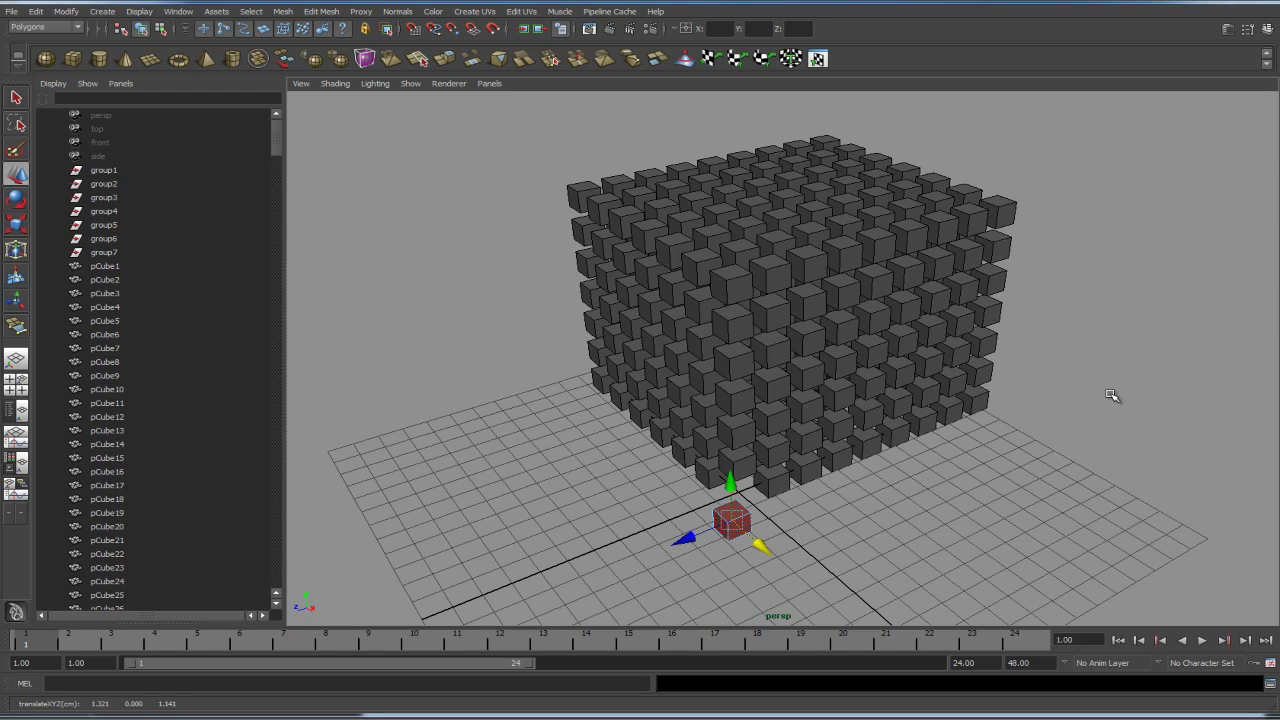
left_click(740, 520)
right_click(745, 510)
left_click(852, 522)
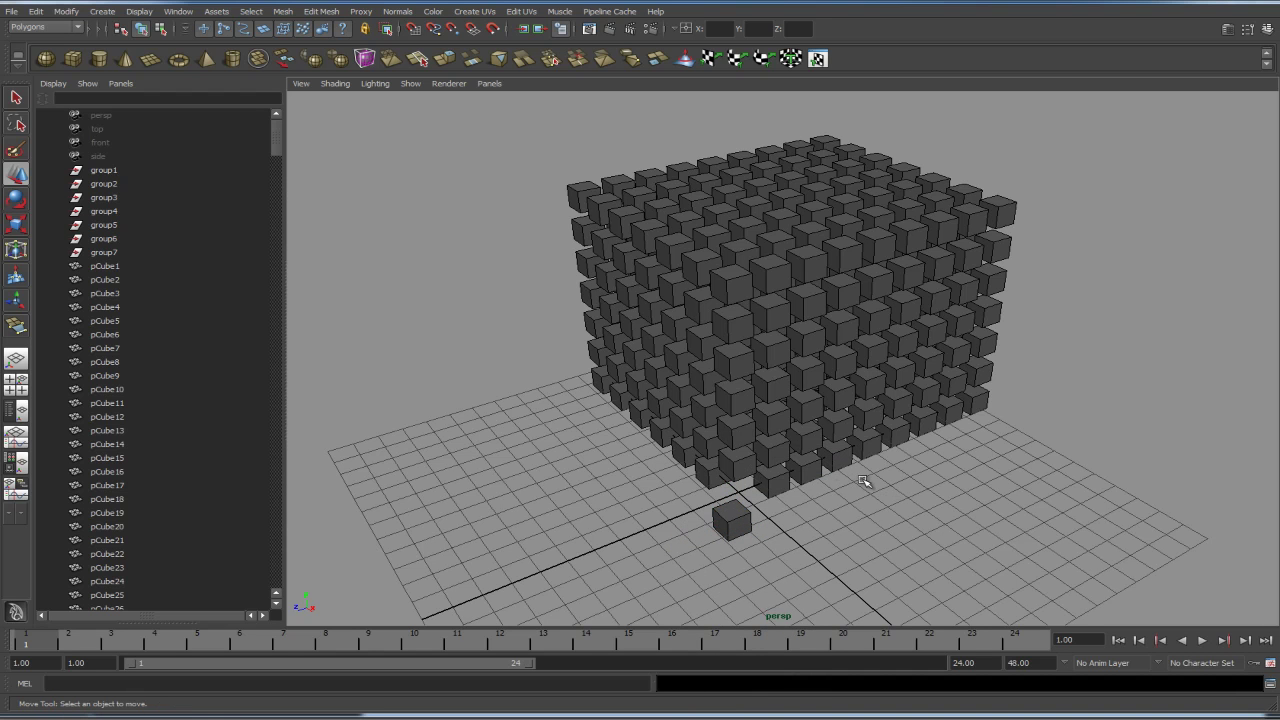
Step: Delete all cubes of the block and the seven hidden spiral groups
right_click_drag(862, 481, 592, 270, "alt")
left_click_drag(510, 155, 900, 430)
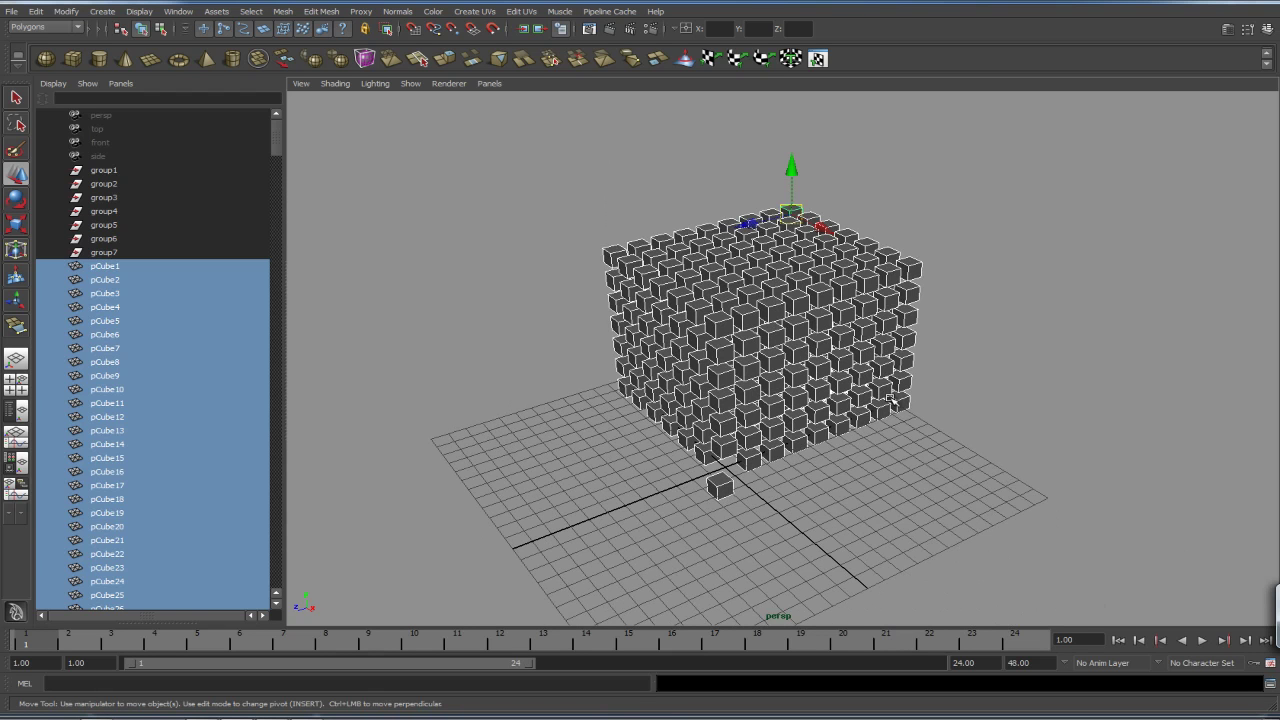
key("Delete")
left_click(115, 172)
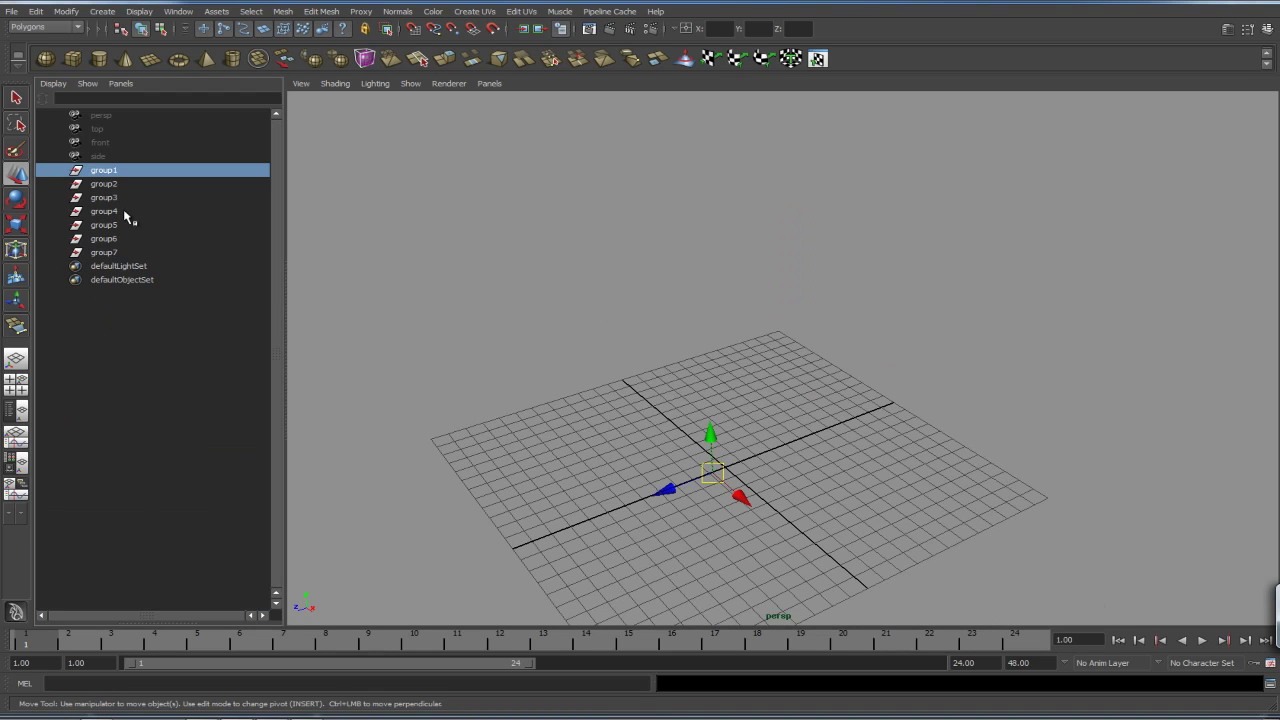
left_click(123, 253, "shift")
key("Delete")
key("a")
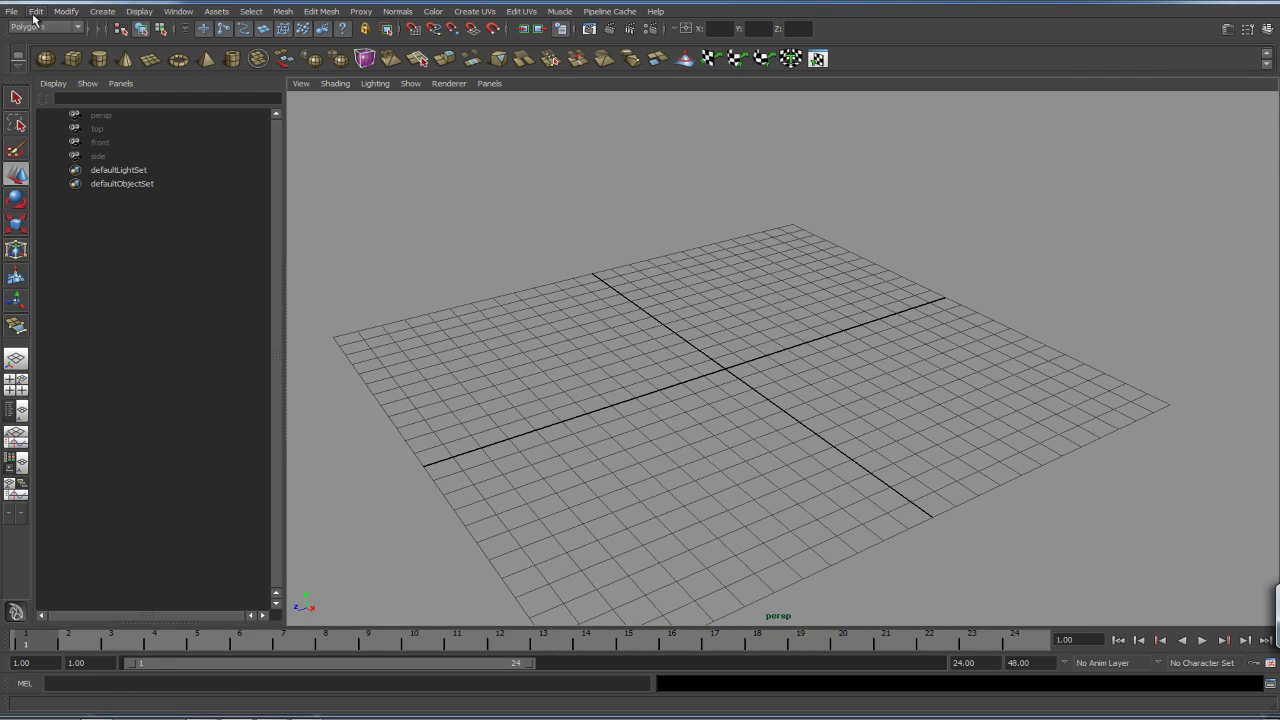
Step: Create a new polygon cube at the origin, open the Duplicate Special options and reset them to their defaults
left_click(73, 58)
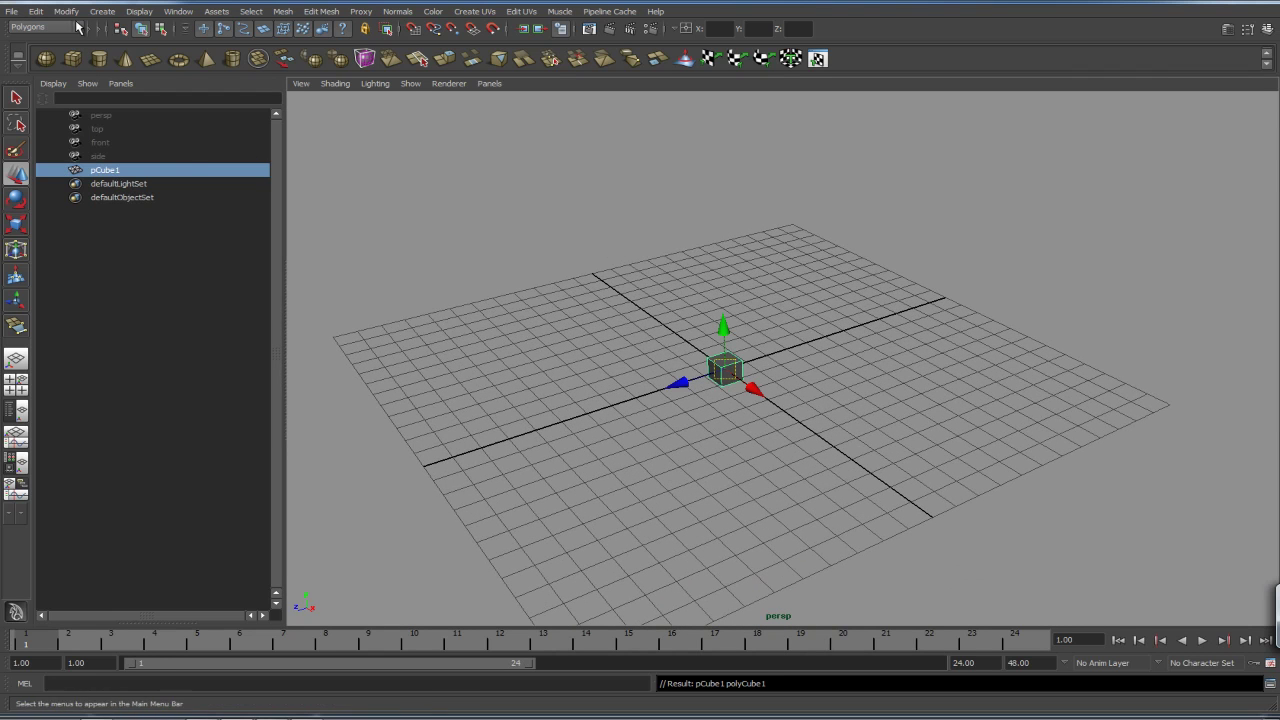
left_click(35, 11)
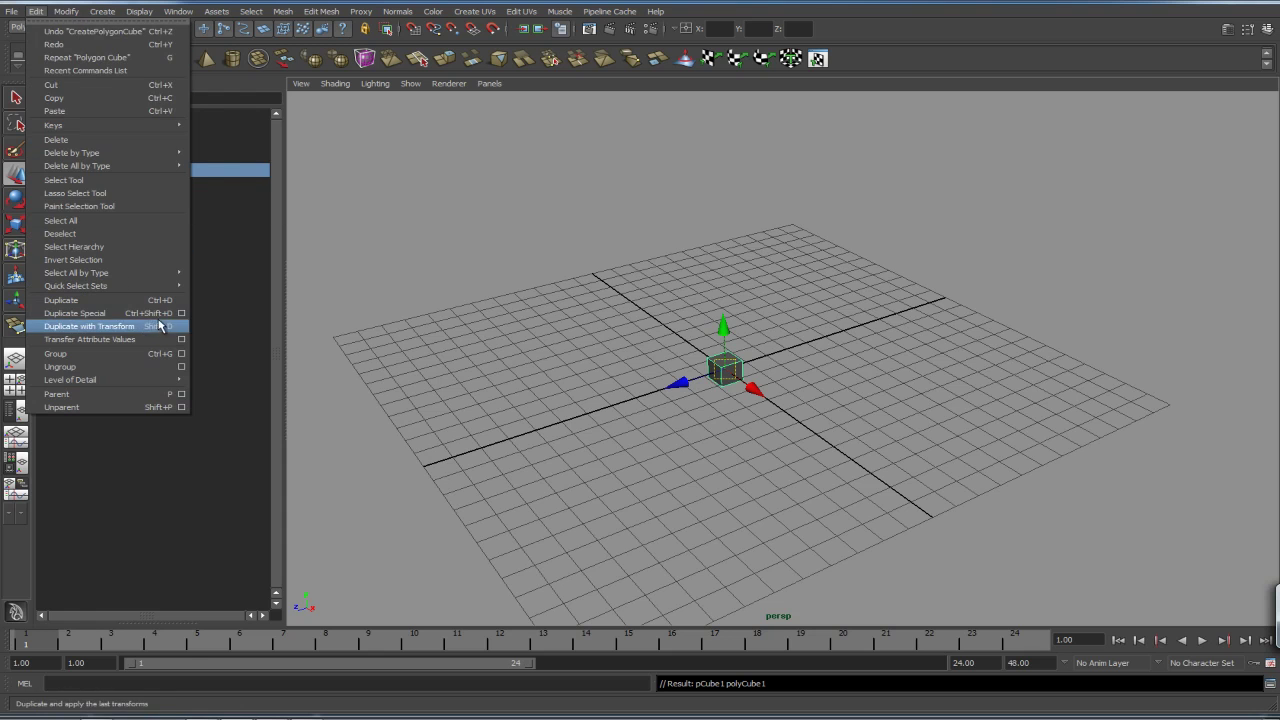
left_click(182, 313)
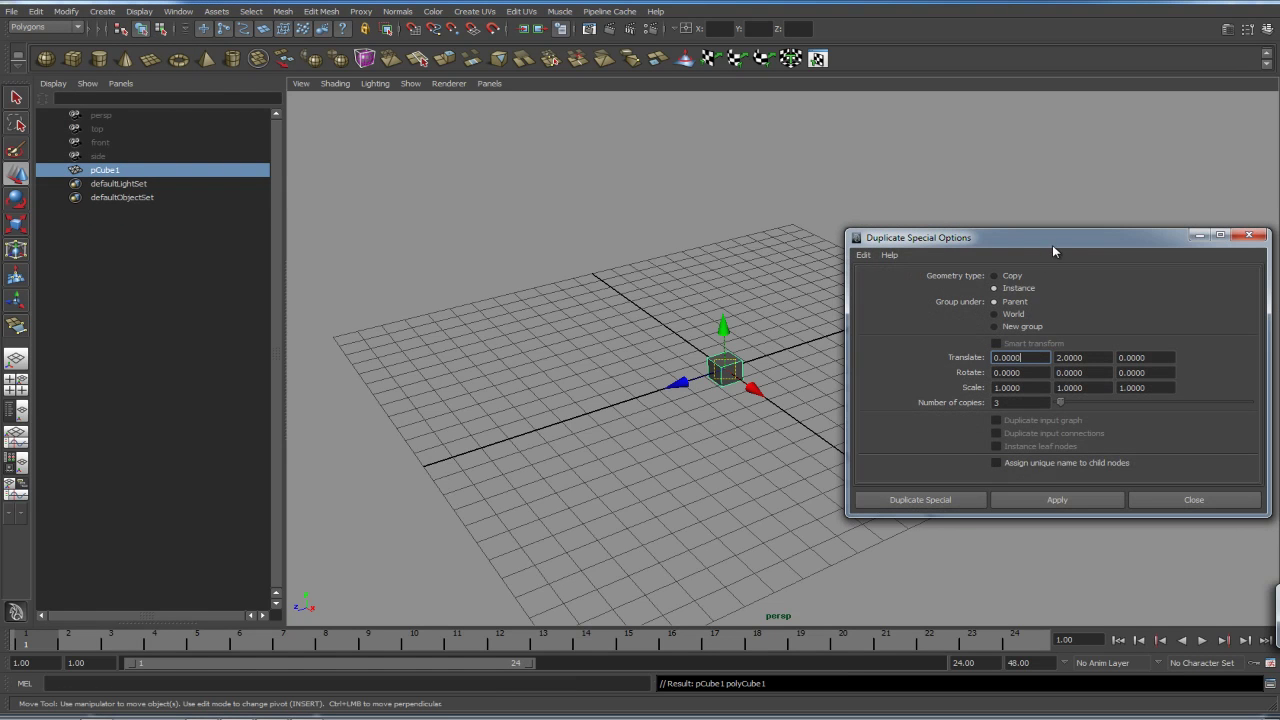
left_click_drag(1030, 240, 1020, 195)
left_click(853, 210)
left_click(871, 238)
left_click_drag(1127, 191, 1125, 121)
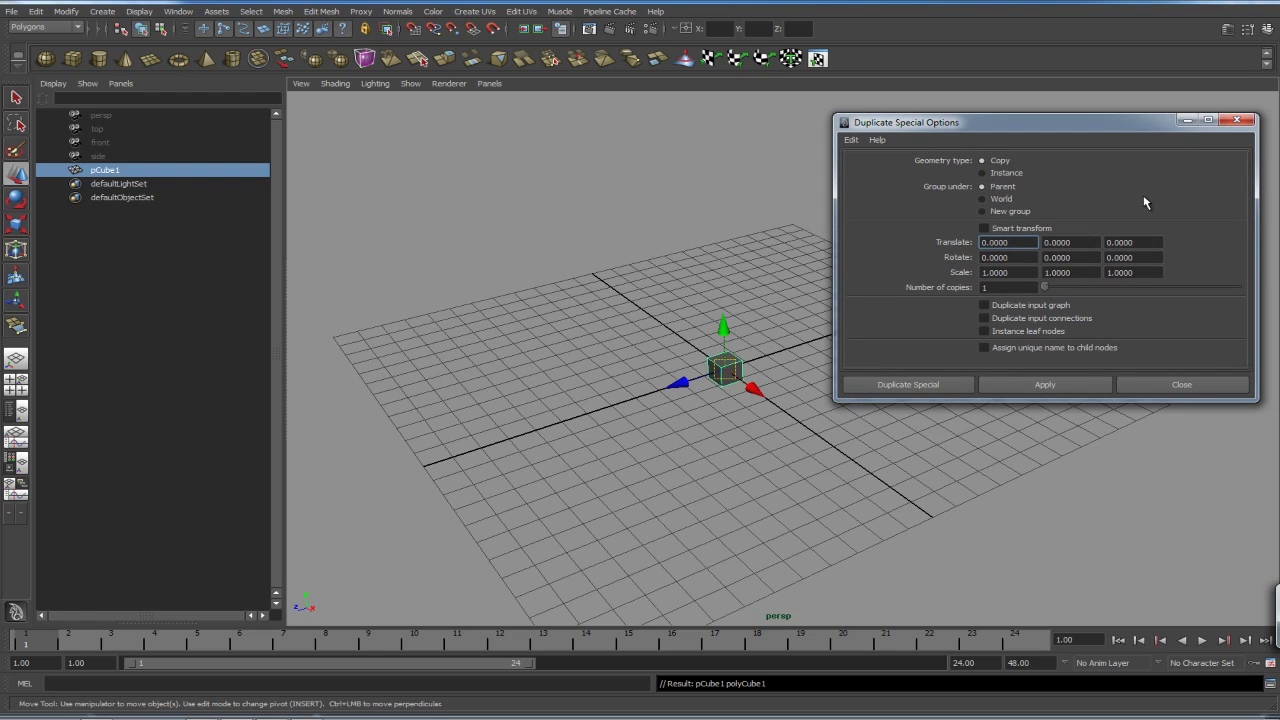
Step: Set the Duplicate Special geometry type to Instance, keeping the cube at the origin
left_click(1003, 173)
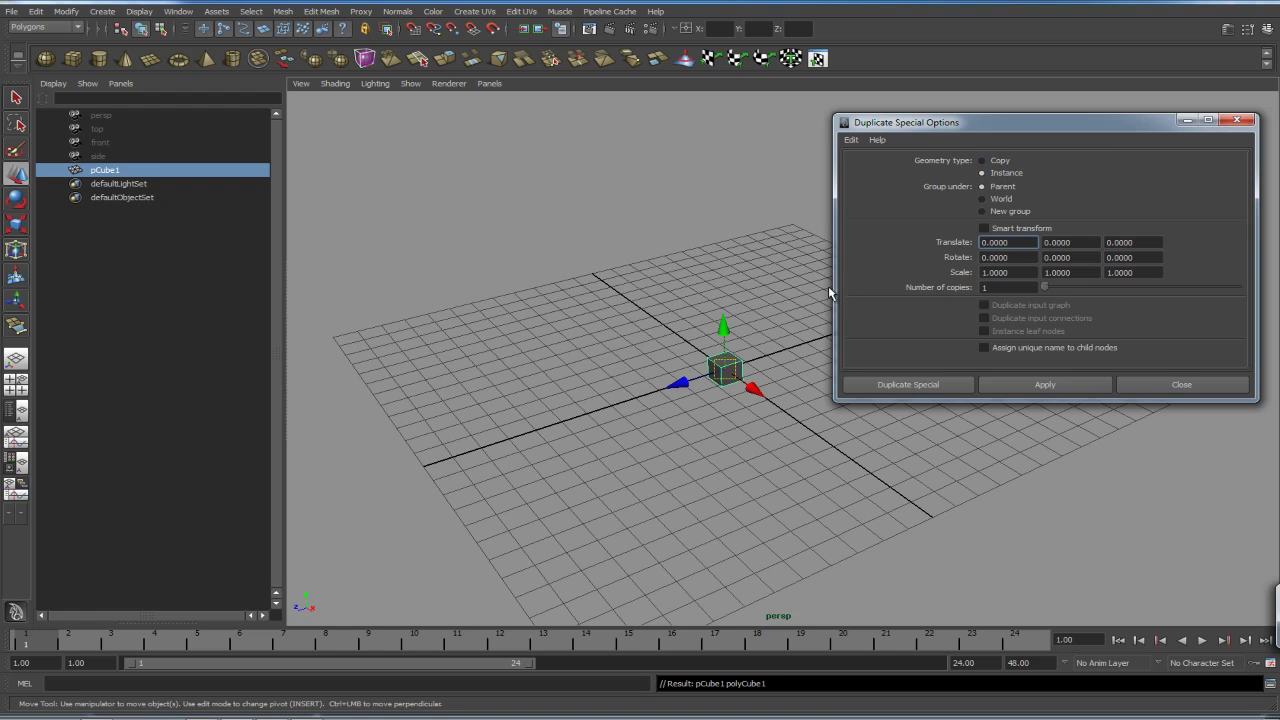
left_click(752, 388)
left_click_drag(1032, 126, 1044, 110)
left_click_drag(707, 292, 750, 320, "alt")
middle_click_drag(750, 320, 779, 347)
key("z")
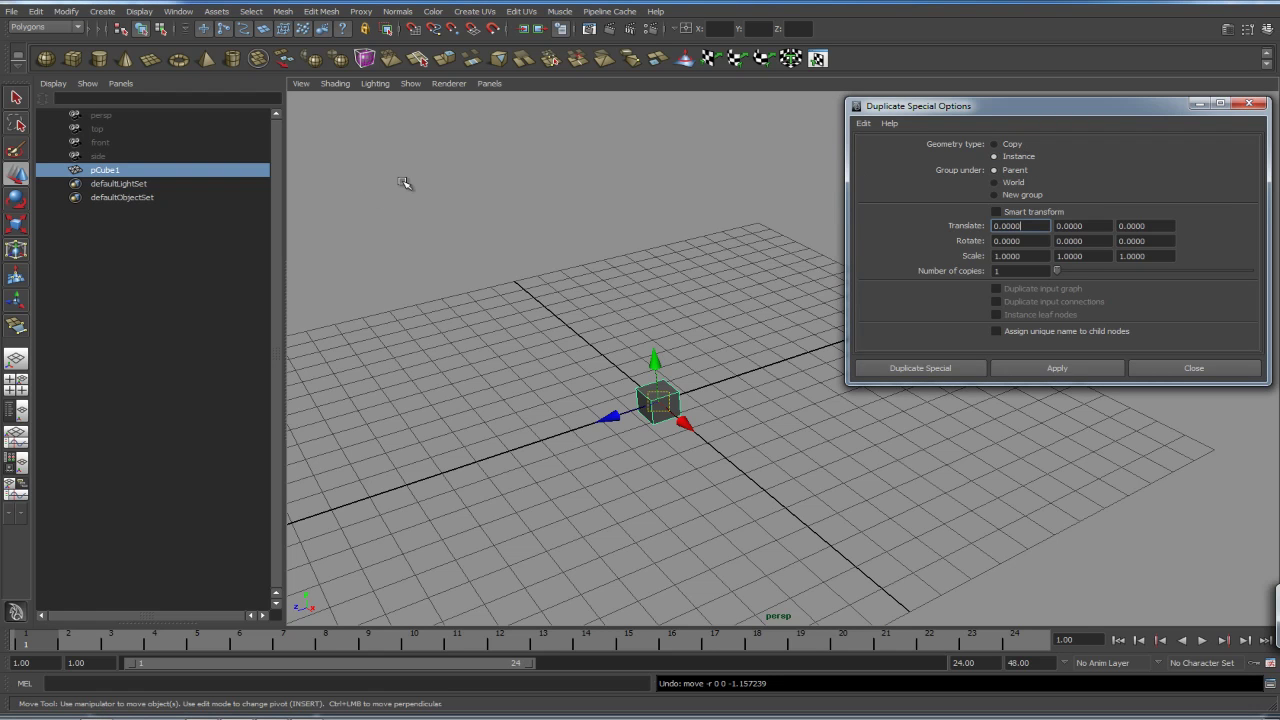
Step: Open the Hypergraph connections window for the cube and reposition it clear of the model
left_click(178, 11)
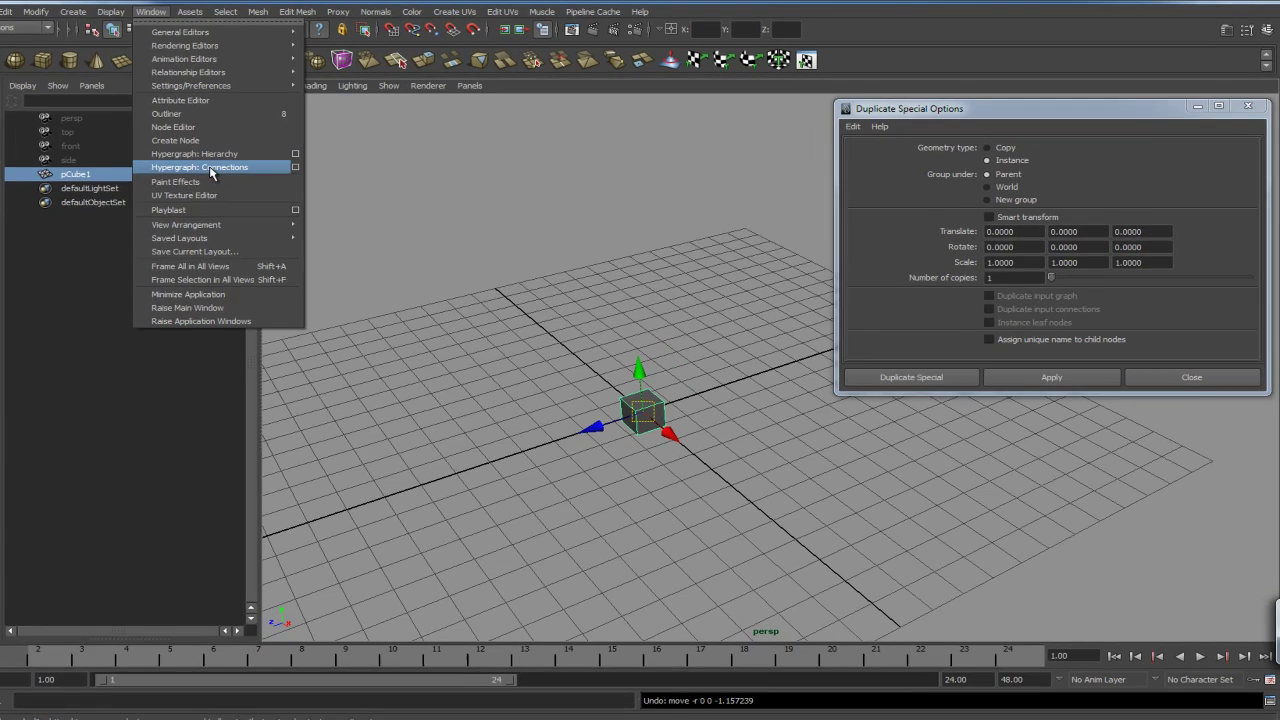
left_click(236, 166)
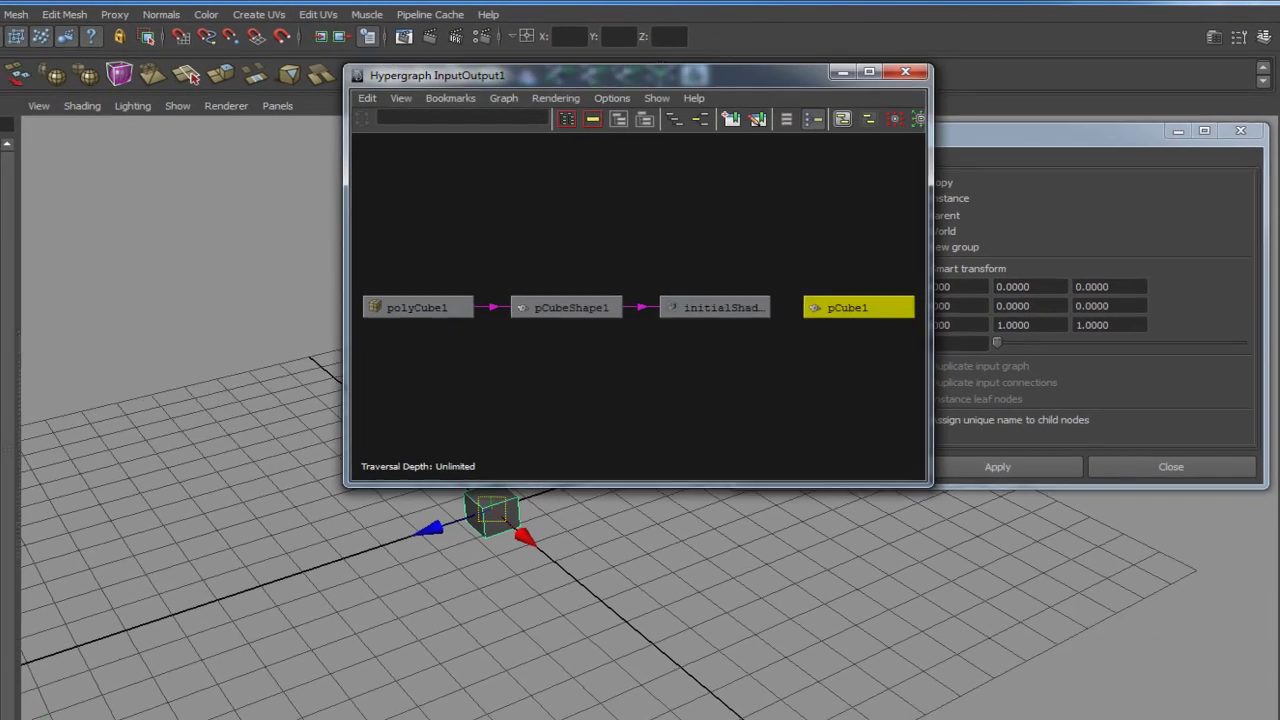
left_click_drag(745, 78, 972, 91)
mouse_move(1077, 329)
left_mouse_down()
mouse_move(1077, 317)
mouse_move(1066, 334)
left_mouse_up()
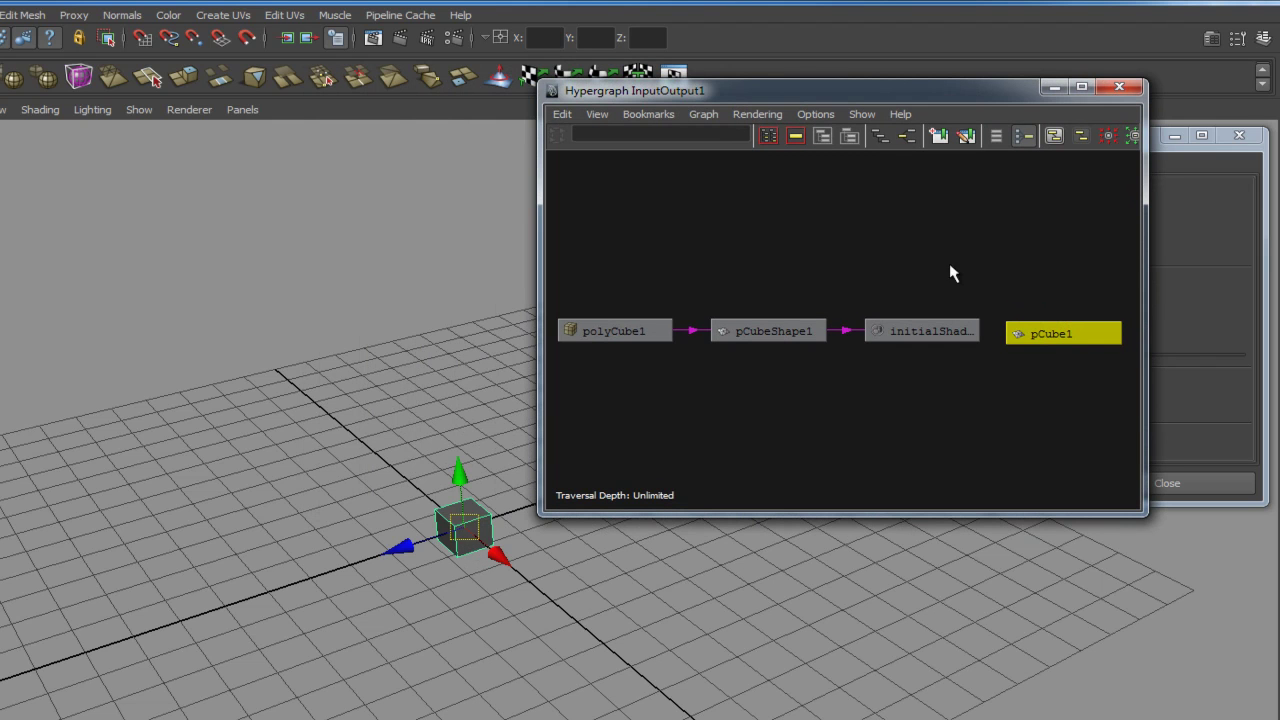
Step: Examine the cube in the Hypergraph's hierarchy view and return to its input and output connections
left_click(905, 137)
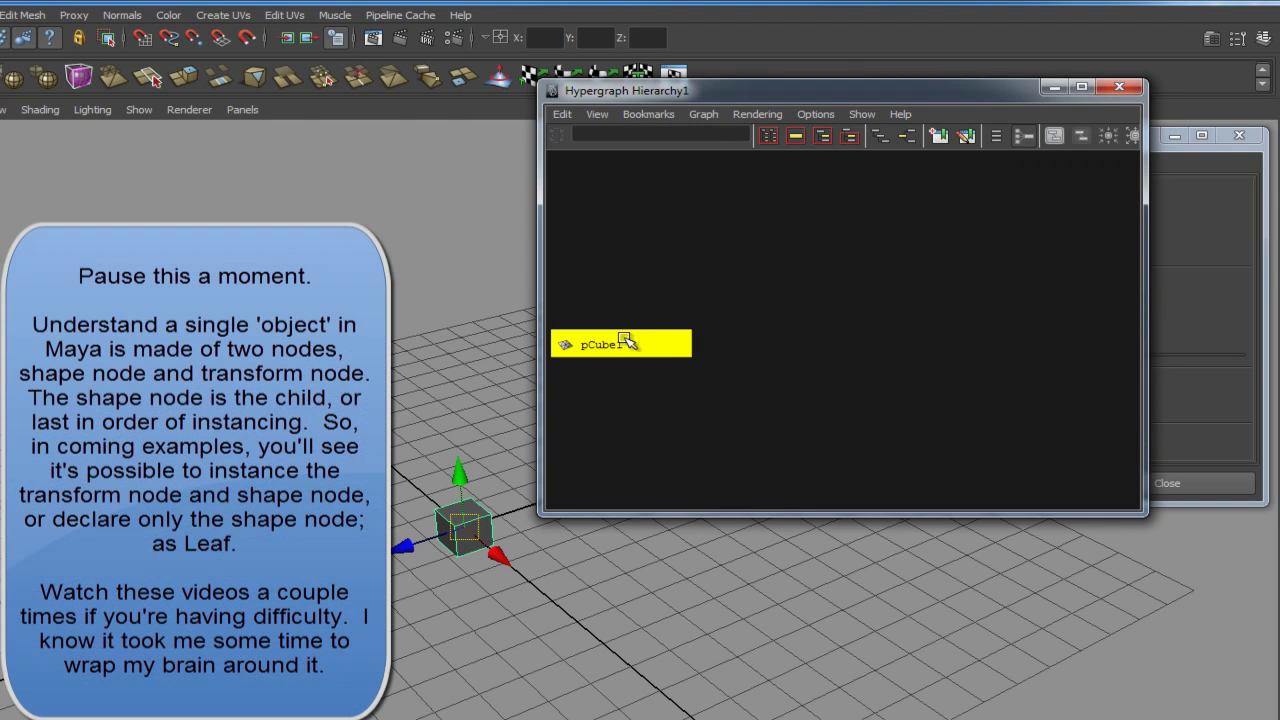
left_click(857, 285)
left_click(620, 346)
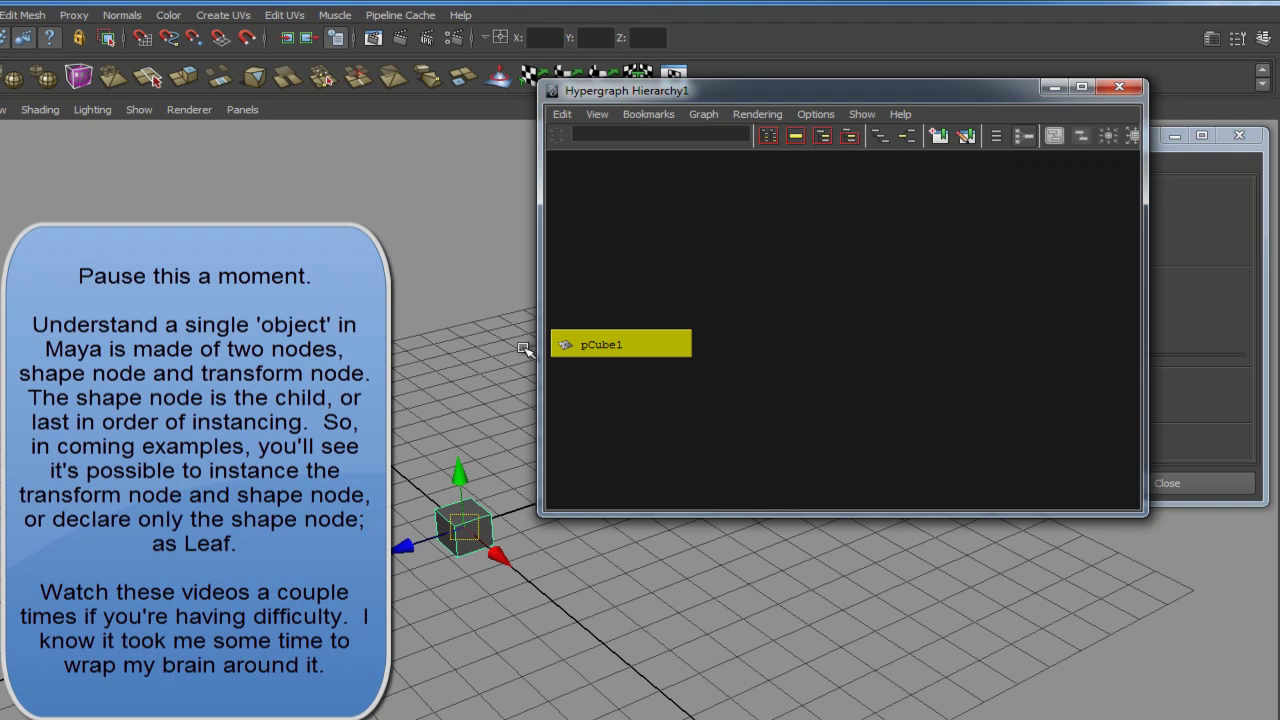
left_click(906, 137)
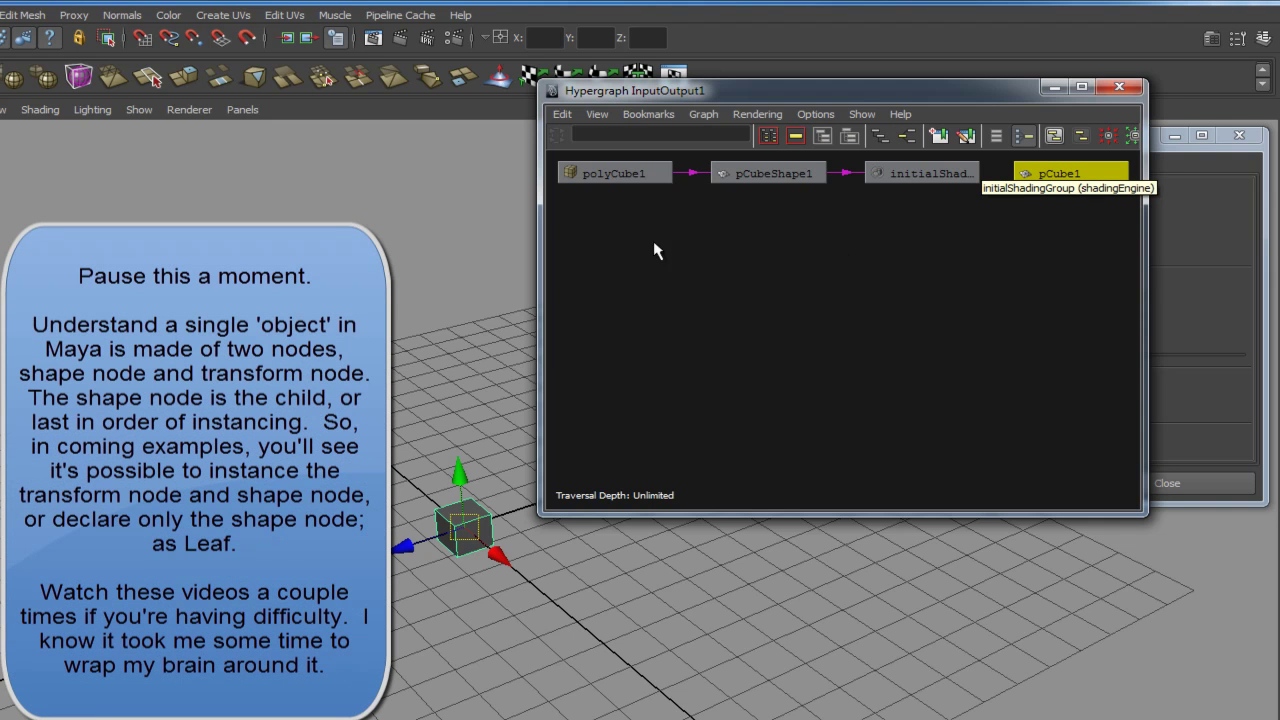
Step: Rearrange the polyCube1, pCubeShape1 and initialShadingGroup nodes in the Hypergraph and place pCube1 below the chain
left_click_drag(625, 173, 633, 199)
left_click_drag(772, 175, 780, 208)
left_click_drag(1057, 173, 1035, 261)
left_click_drag(775, 210, 775, 197)
left_click_drag(913, 168, 922, 187)
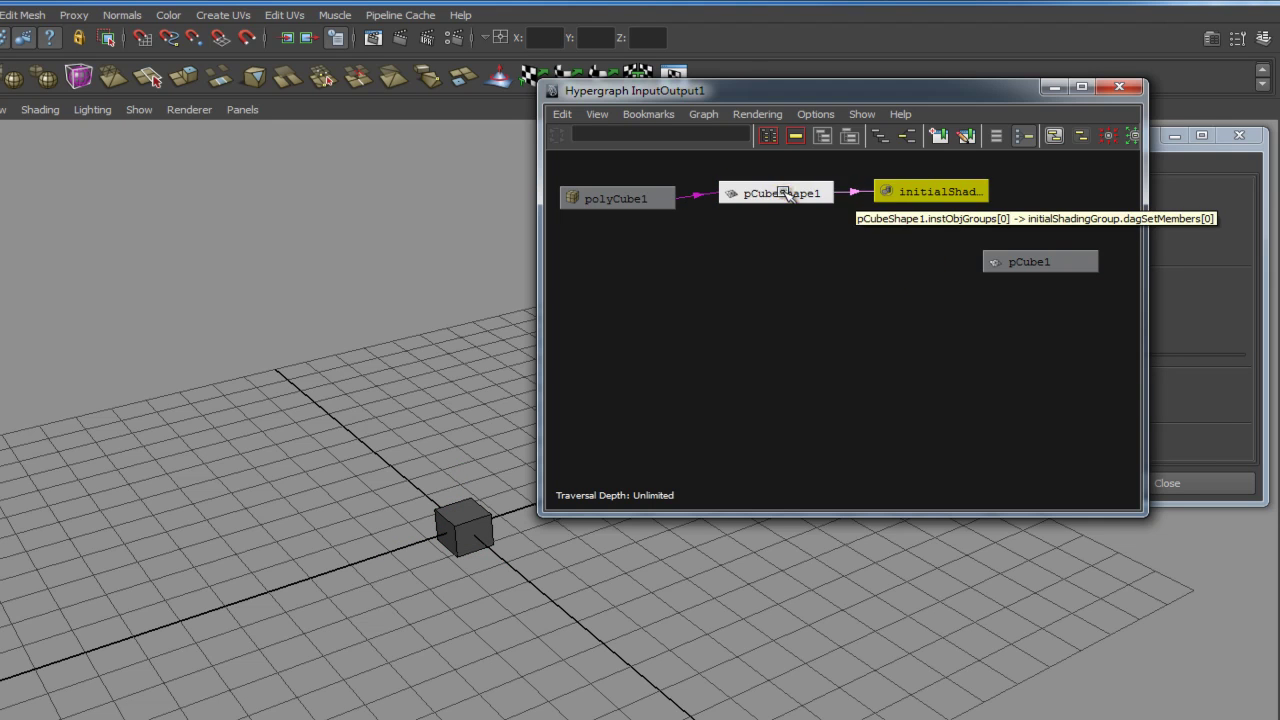
Step: Trace the connections between the pCubeShape1, initialShadingGroup and polyCube1 nodes by selecting them in turn
left_click(786, 192)
left_click(906, 190)
left_click(736, 199)
left_click(908, 190)
mouse_move(630, 197)
left_mouse_down()
mouse_move(622, 205)
mouse_move(640, 200)
left_mouse_up()
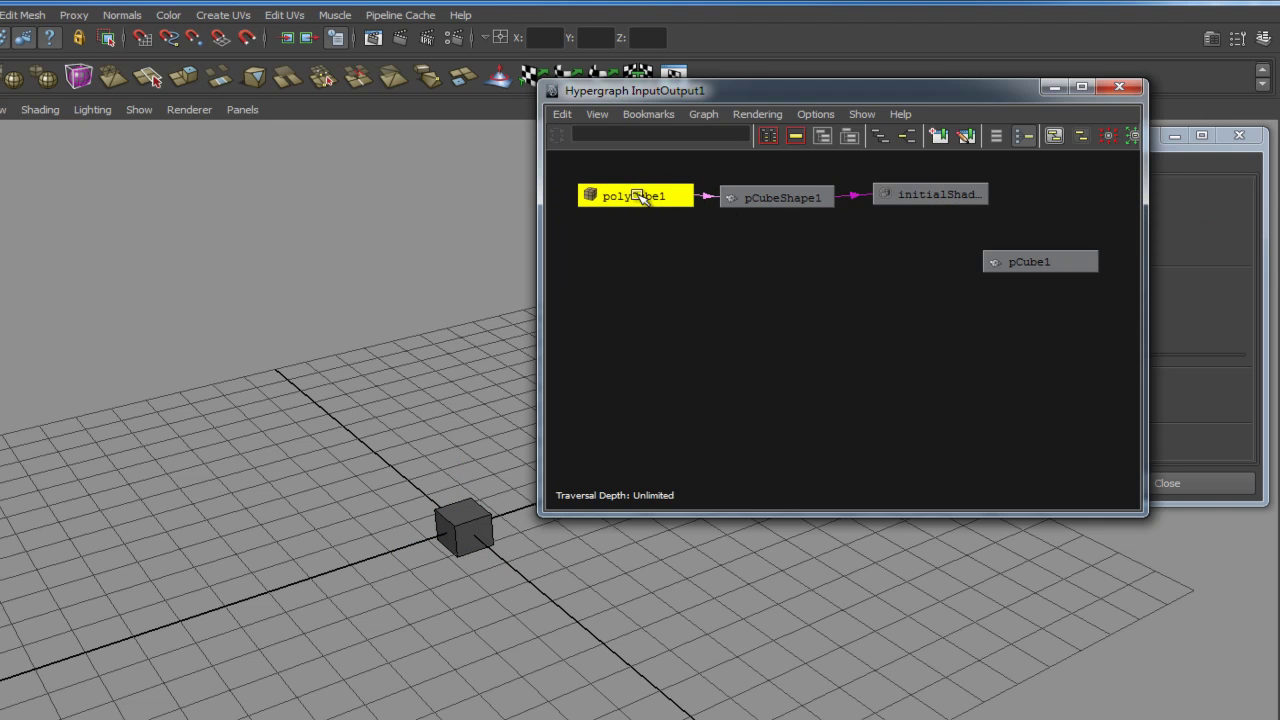
Step: Close the Duplicate Special options and show the Channel Box with the Hypergraph window placed beside it
left_click_drag(832, 92, 357, 267)
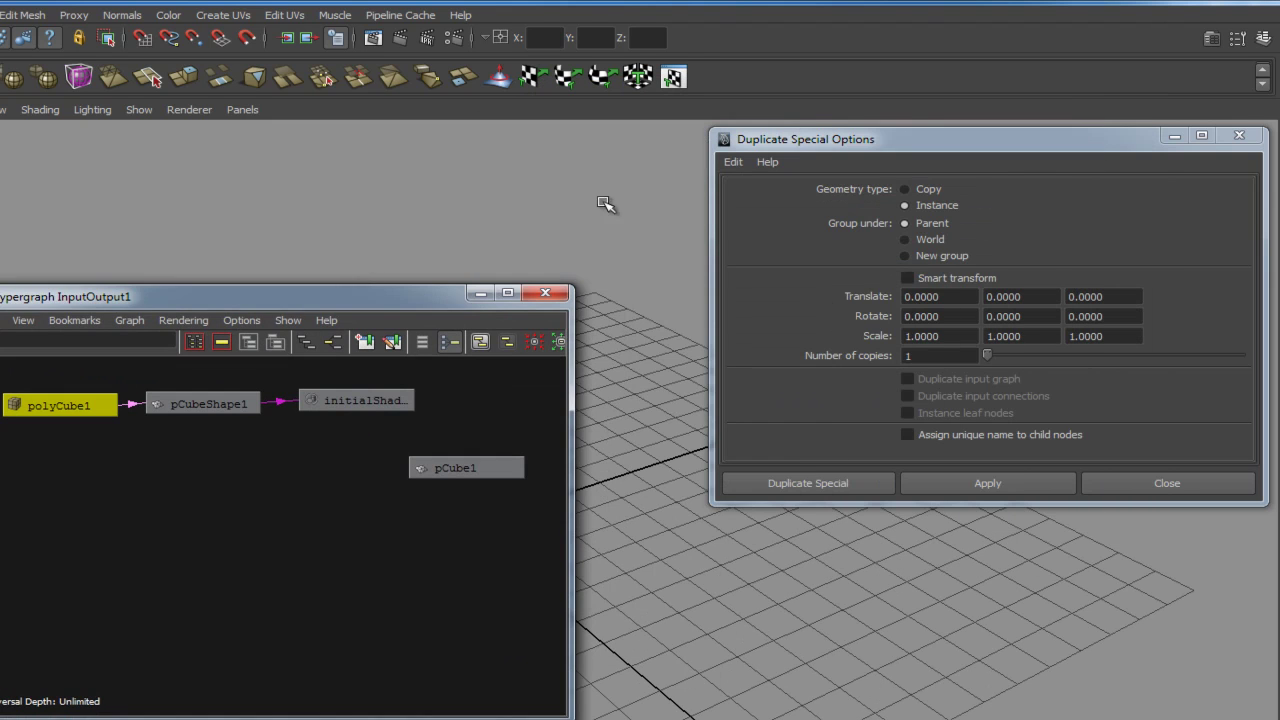
left_click(1239, 135)
left_click(1260, 38)
left_click_drag(460, 297, 907, 444)
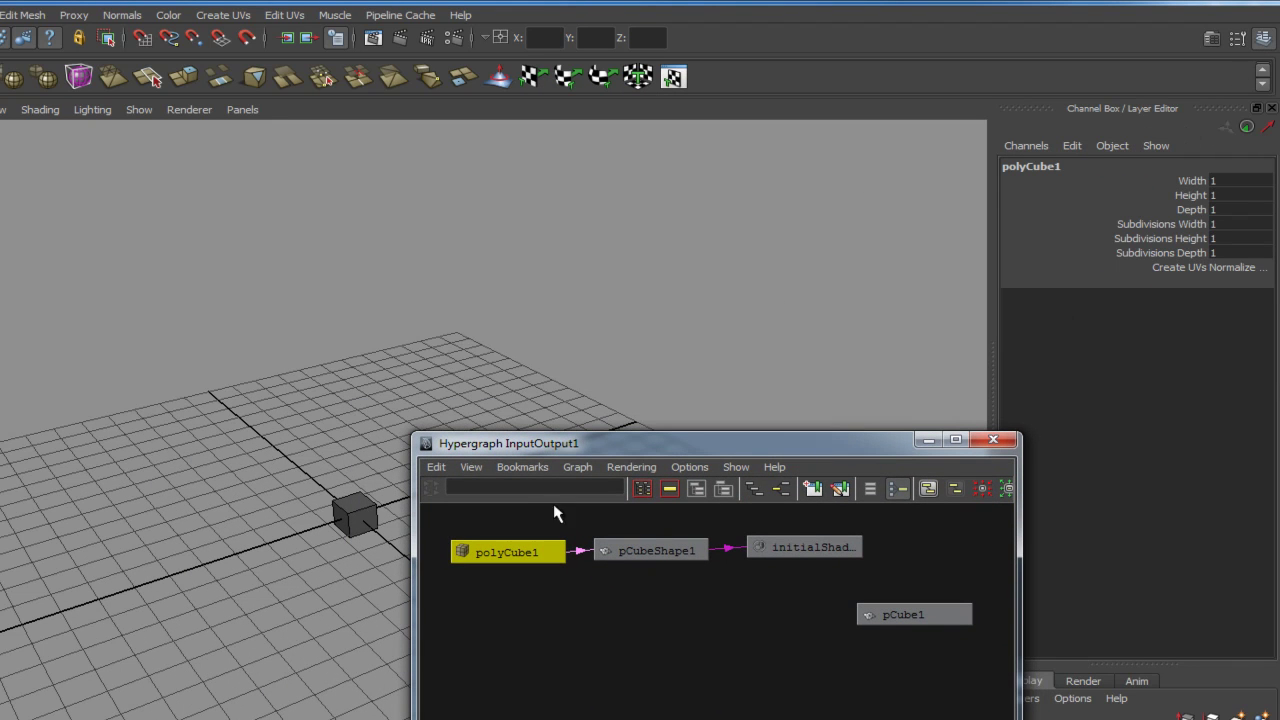
Step: Examine the cube's polyCube1 input attributes in the Channel Box, from Width through Create UVs
left_click(355, 512)
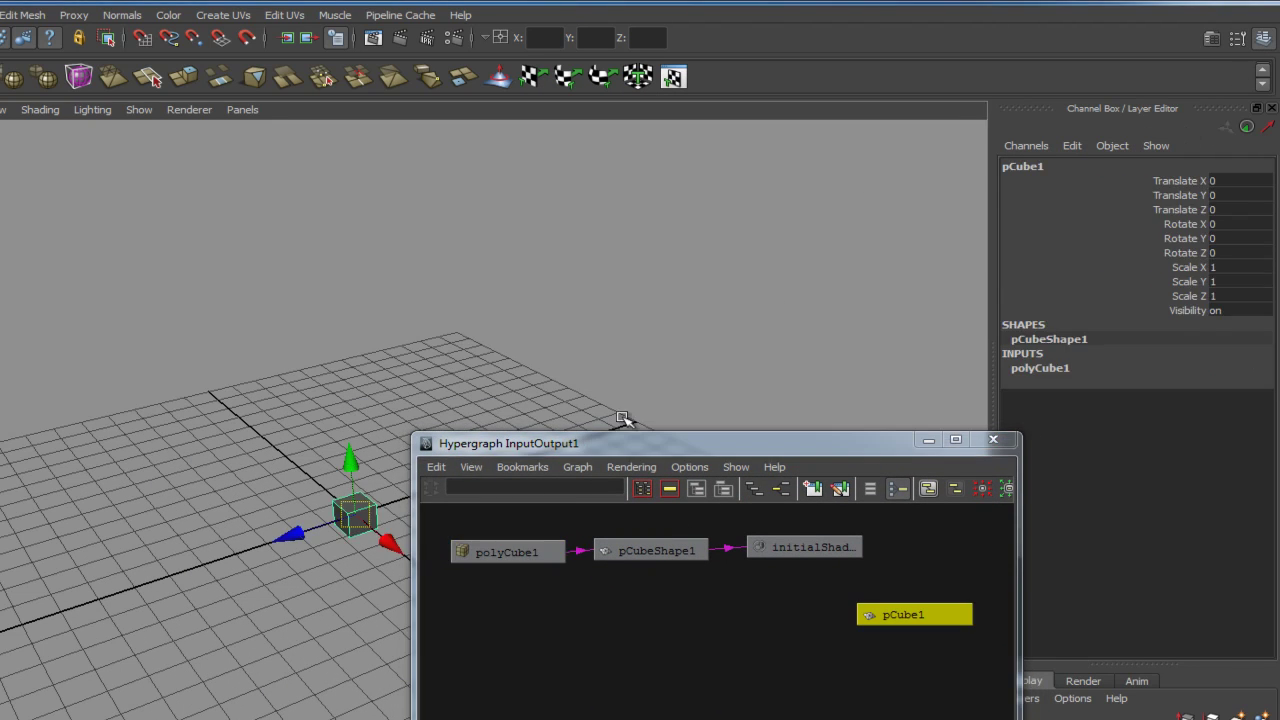
left_click(1040, 368)
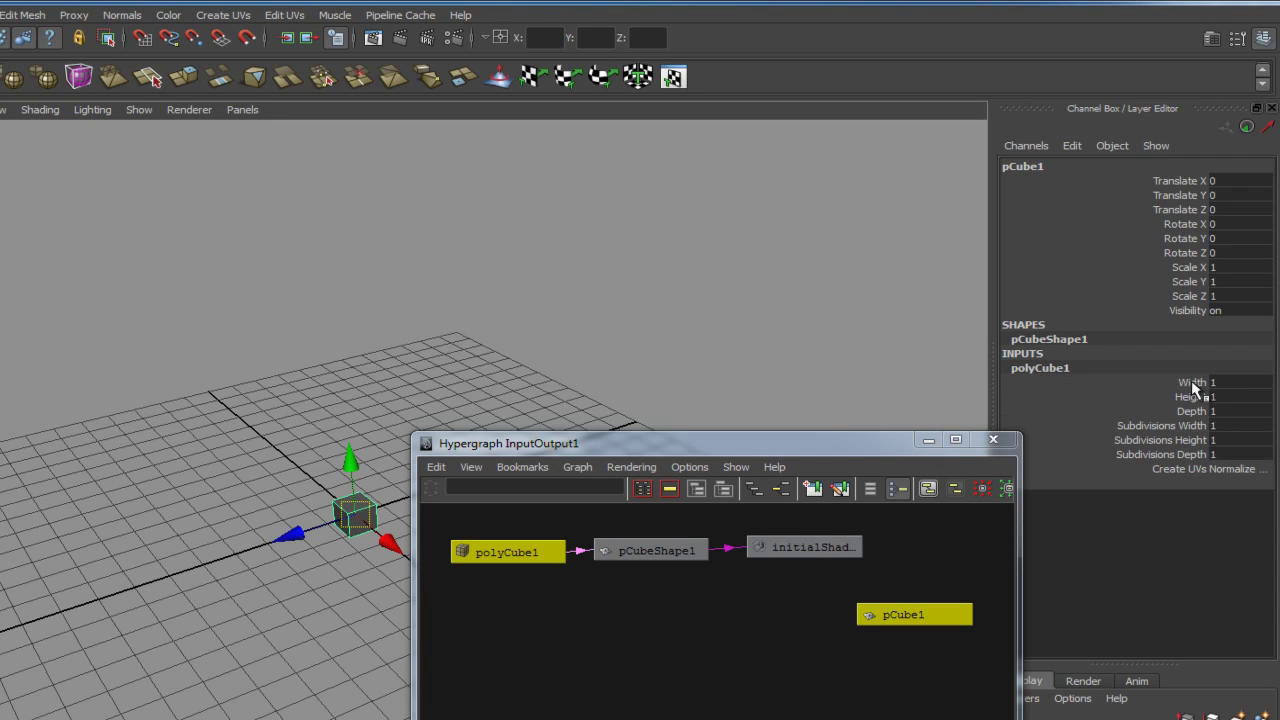
left_click_drag(1190, 383, 1128, 548)
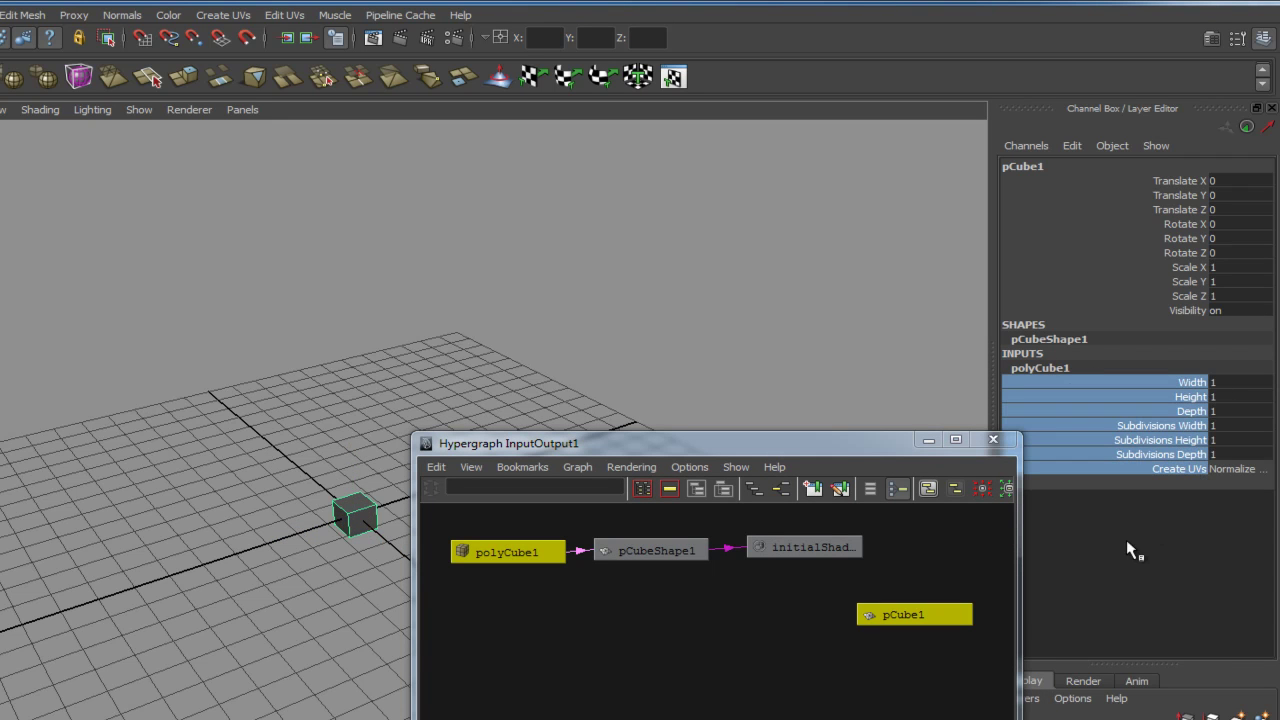
left_click(1212, 469)
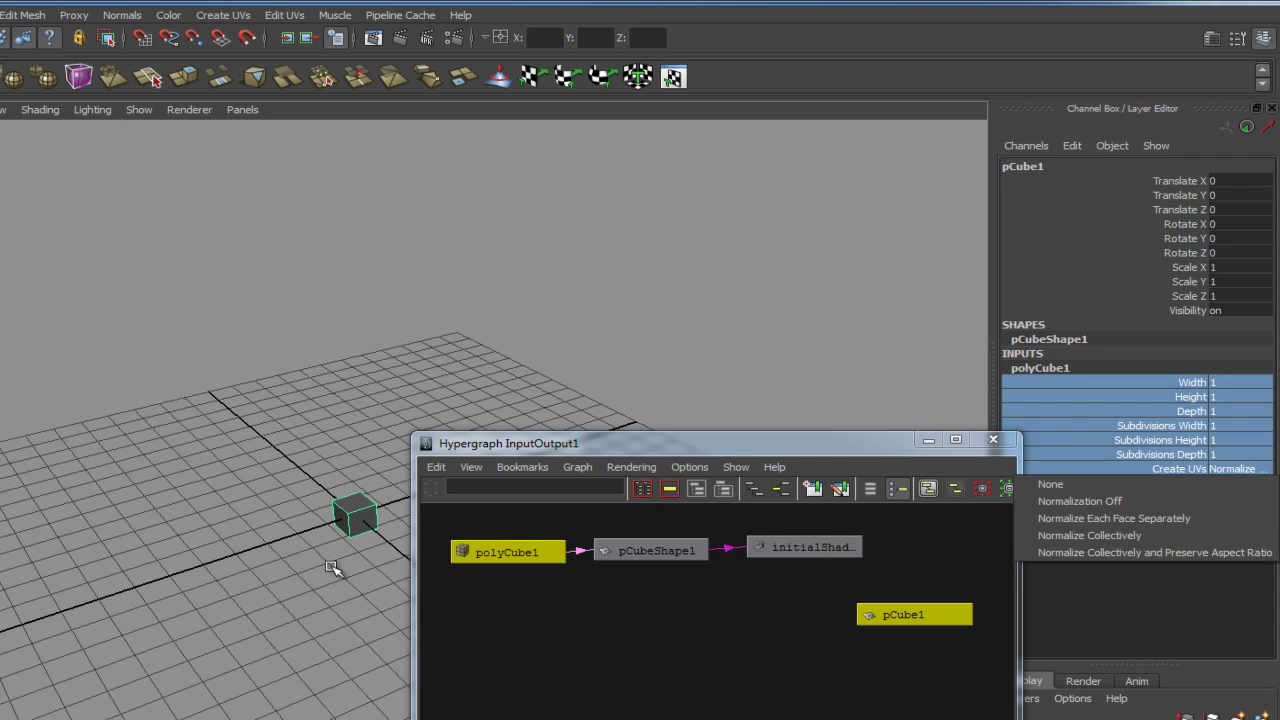
left_click(395, 563)
Step: Delete the cube's construction history and highlight its transform channels from Translate X through Scale Z
left_click(355, 515)
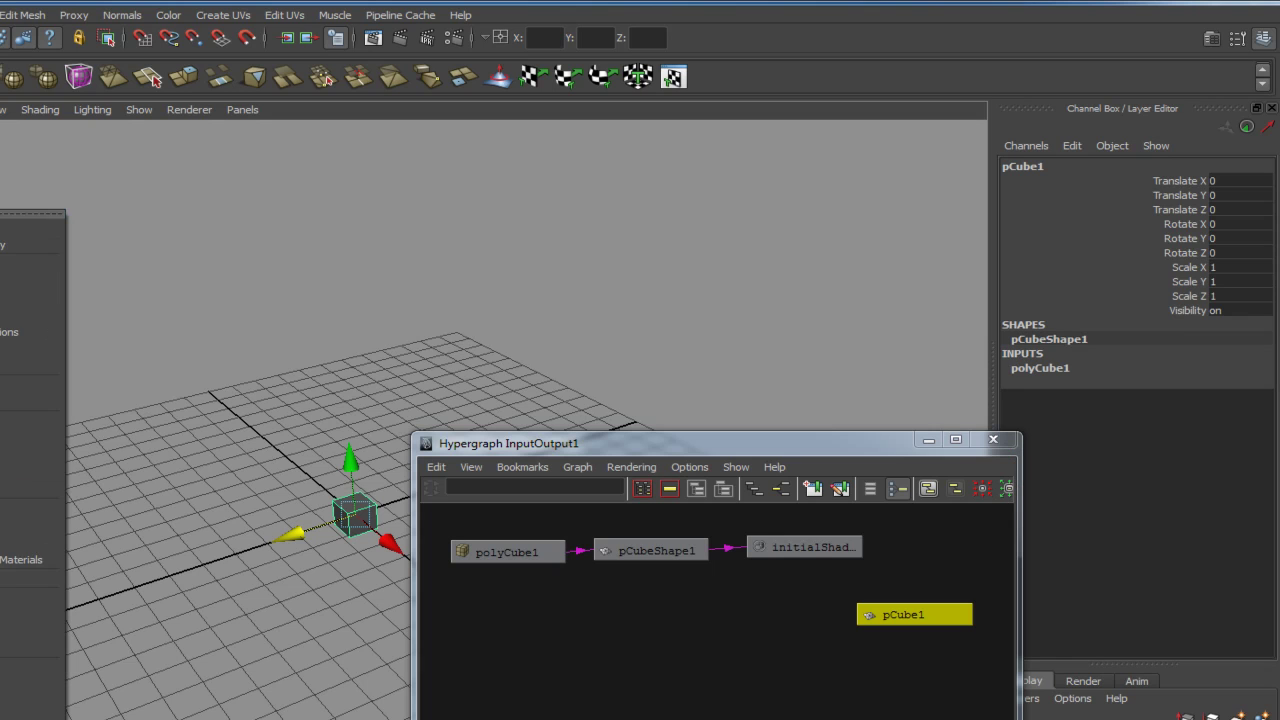
key("alt+shift+d")
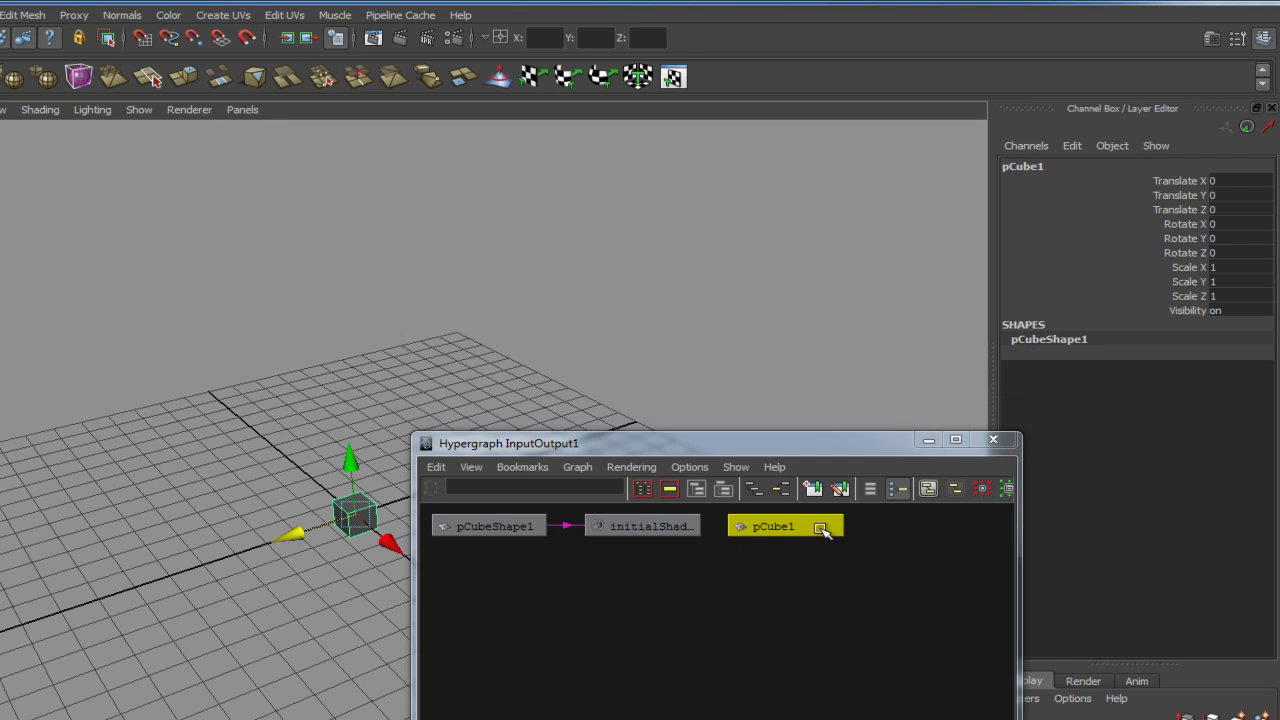
left_click_drag(800, 524, 830, 560)
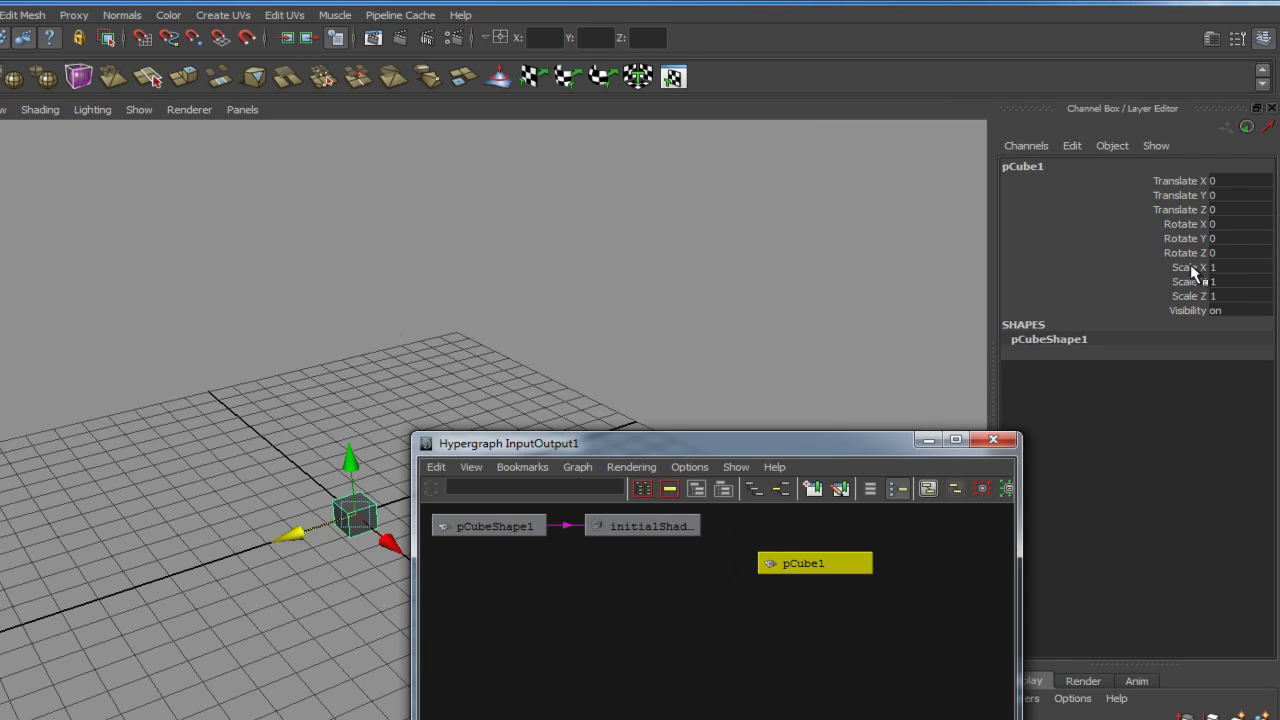
left_click_drag(1183, 187, 1197, 305)
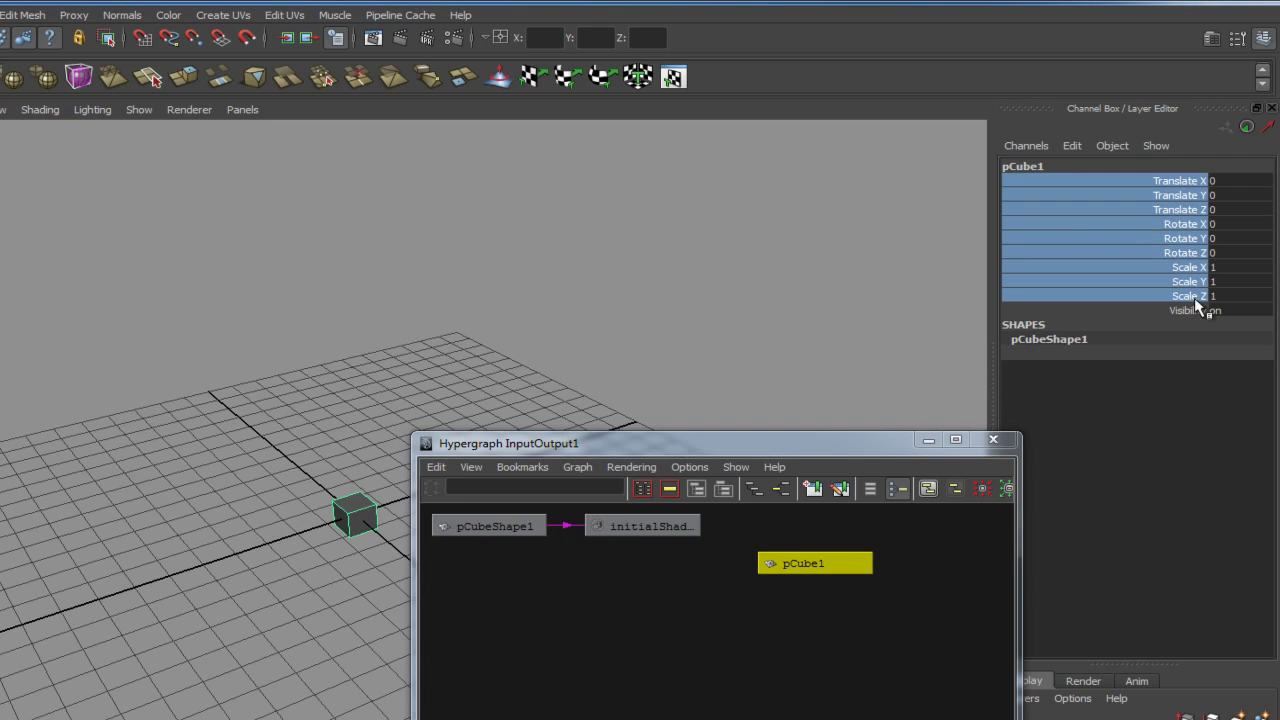
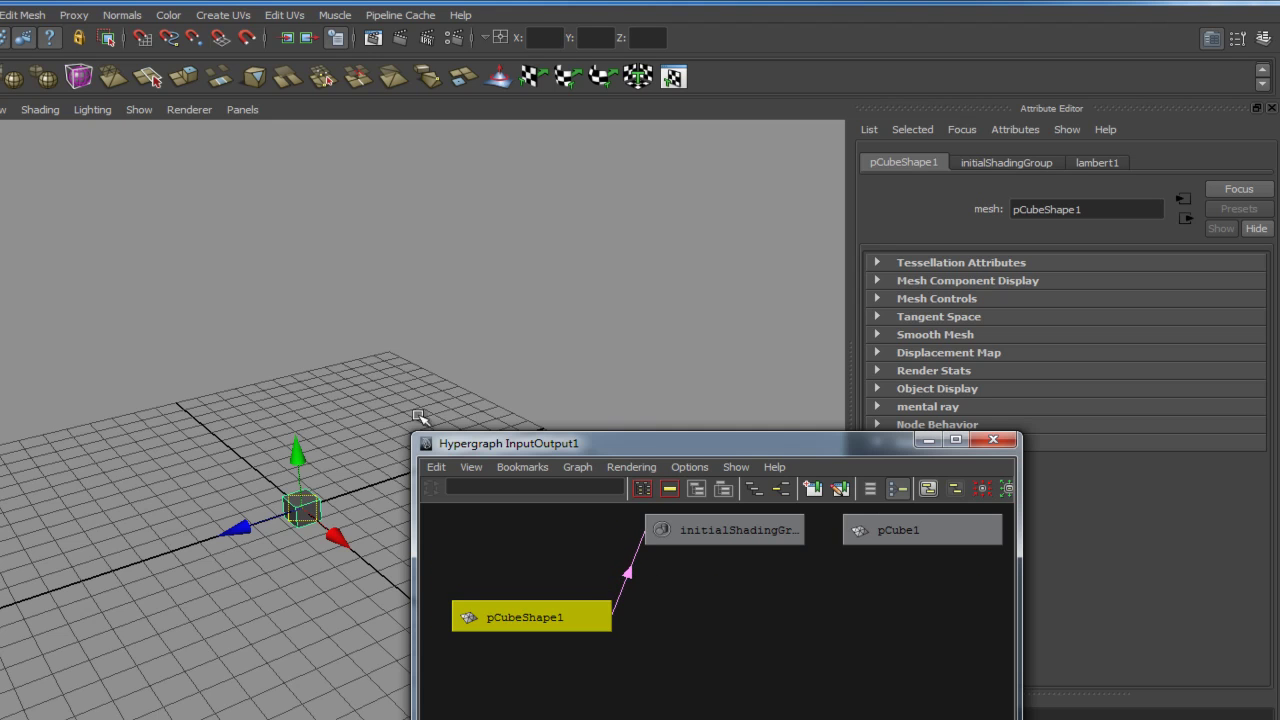
Step: Close the Hypergraph window to clear the view of the cube
middle_click_drag(340, 457, 264, 437, "alt")
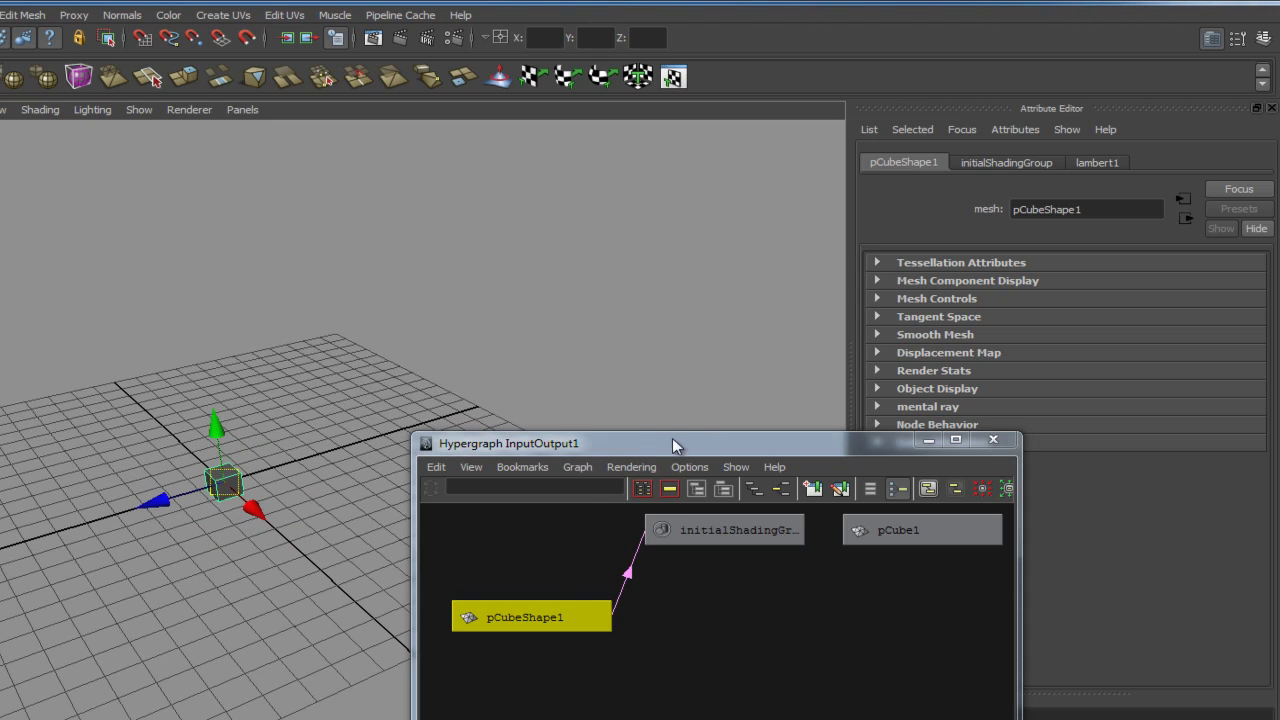
left_click(993, 440)
middle_click_drag(371, 491, 425, 513, "alt")
left_click_drag(425, 513, 303, 430, "alt")
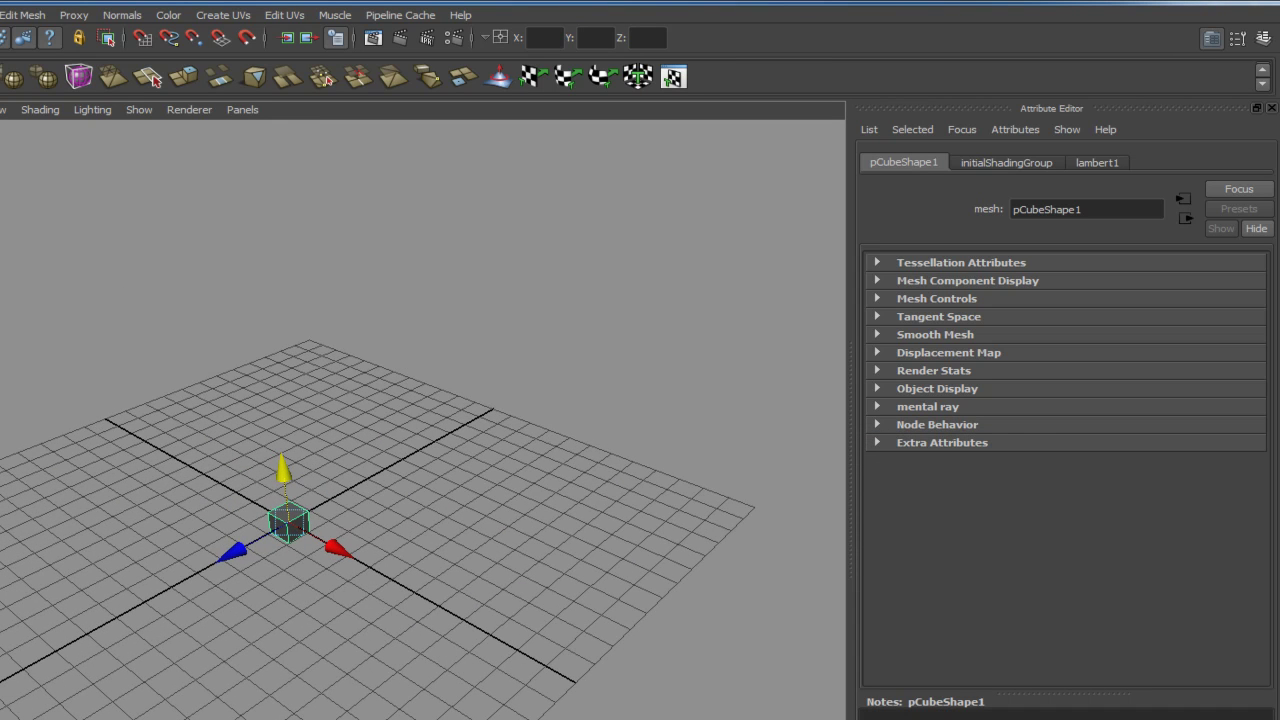
Step: Set the Duplicate Special options to Instance with 2 copies and a Z translation of -2
left_click(906, 205)
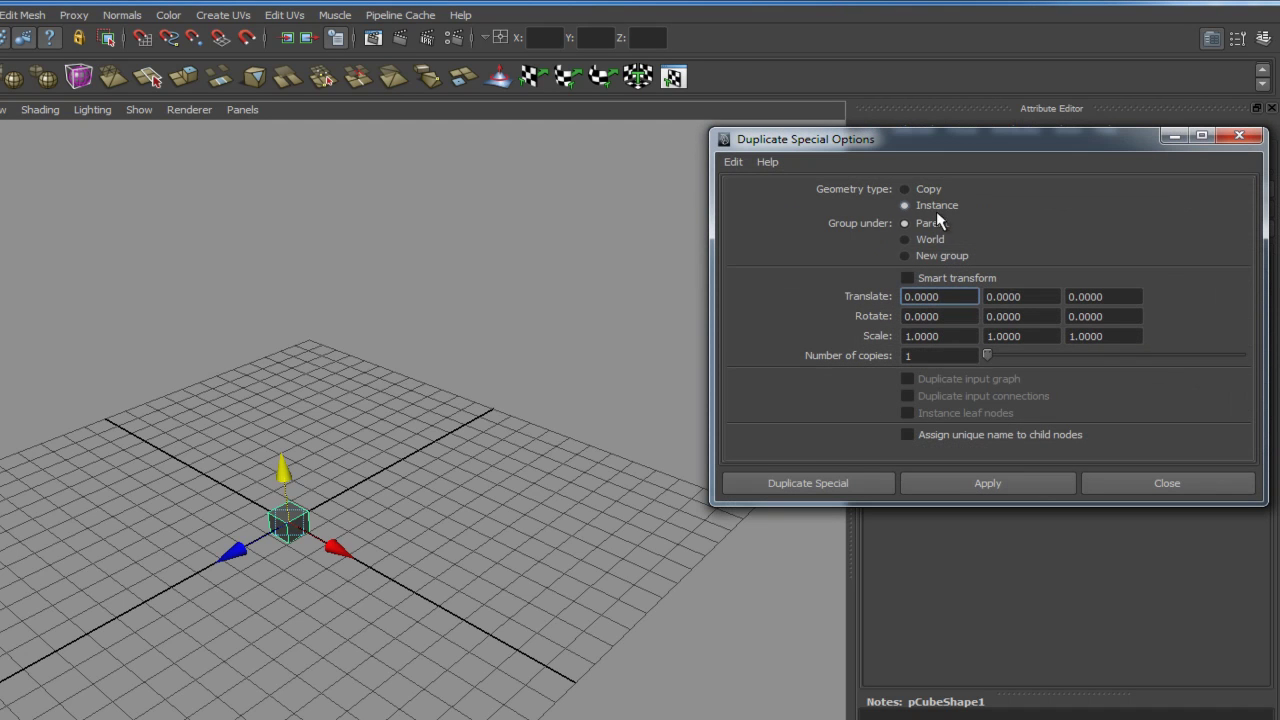
left_click(949, 357)
type("2")
left_click(1018, 294)
left_click(1129, 300)
type("-")
key("Tab")
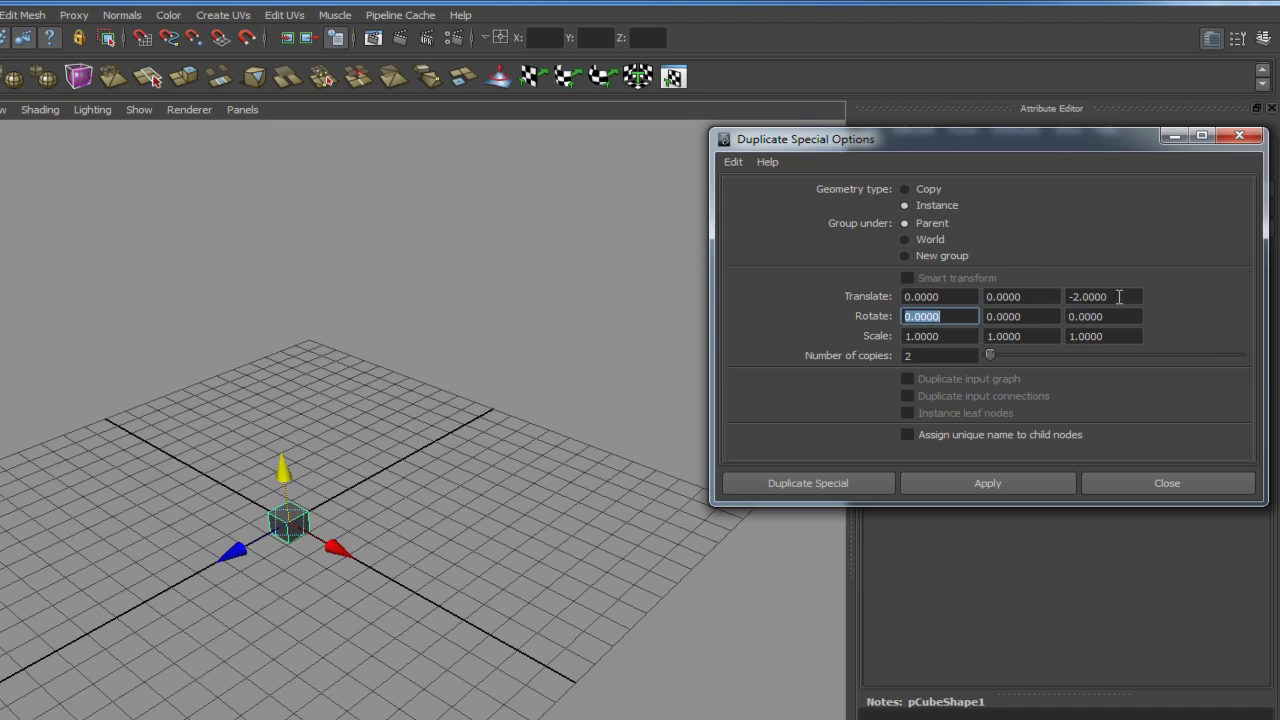
Step: Create the cube's two instances with the current Duplicate Special settings and close the options
right_click_drag(340, 536, 676, 455, "alt")
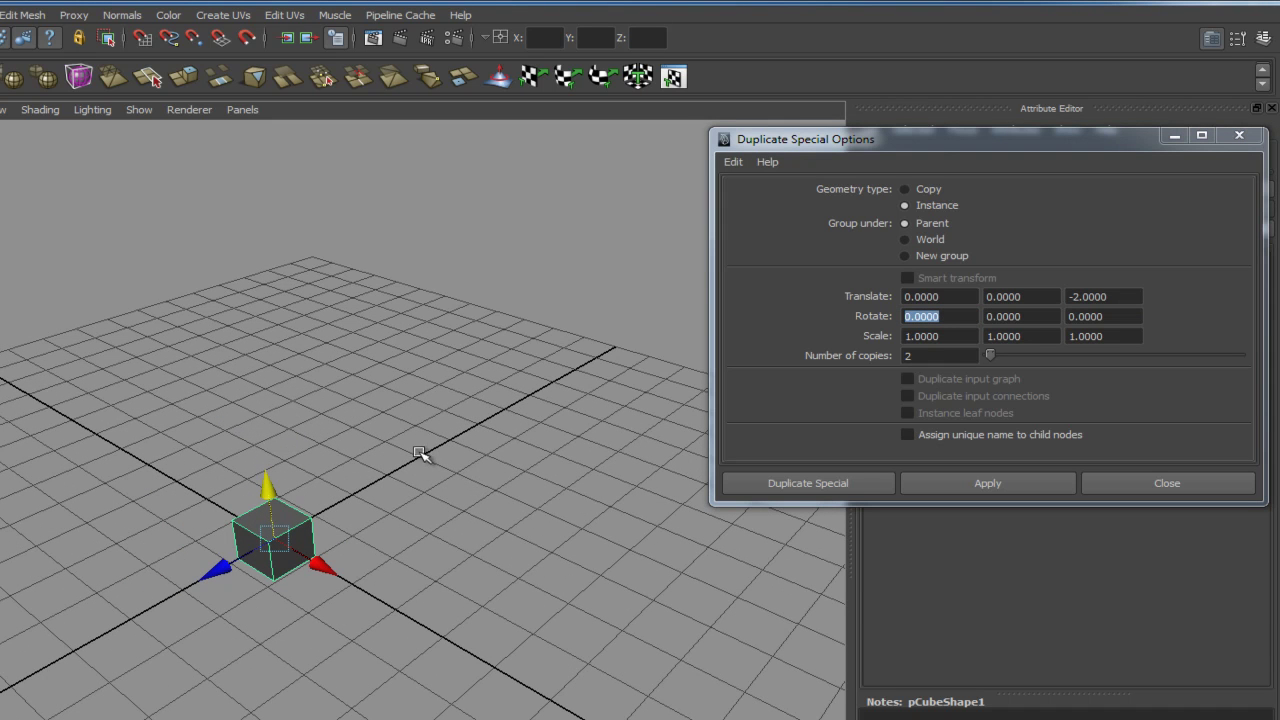
double_click(1105, 297)
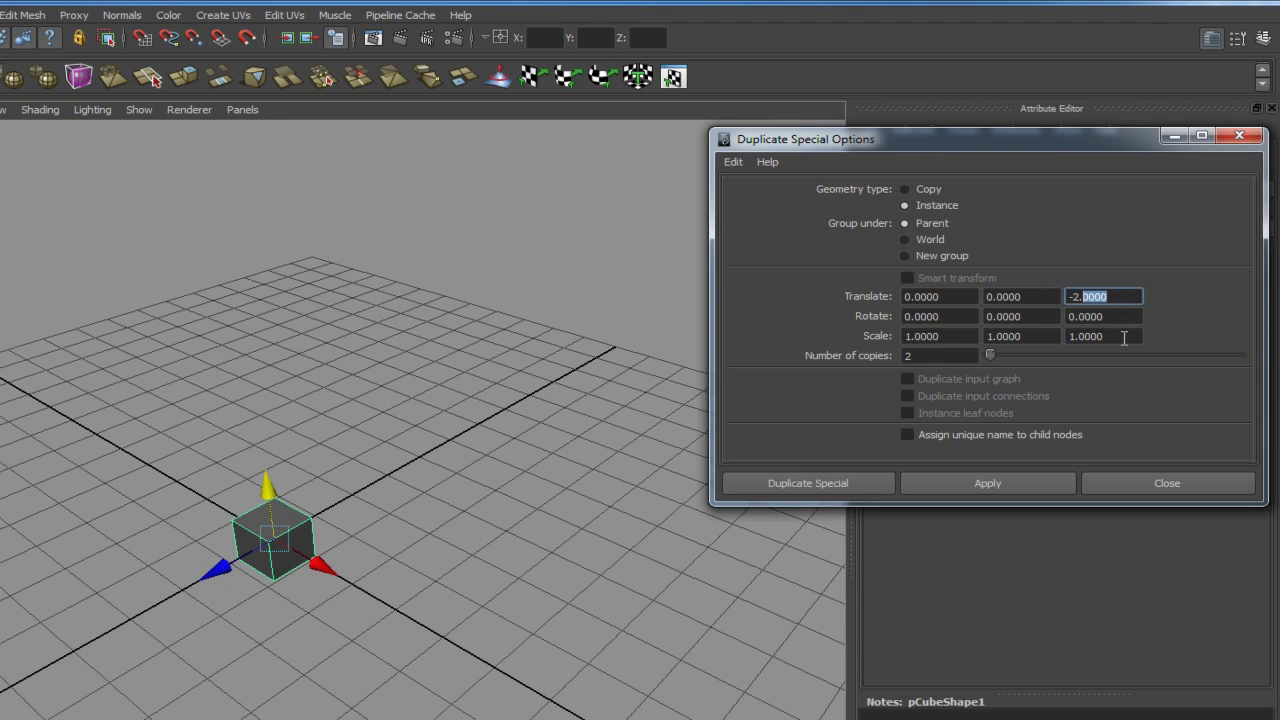
left_click(1006, 484)
left_click(543, 521)
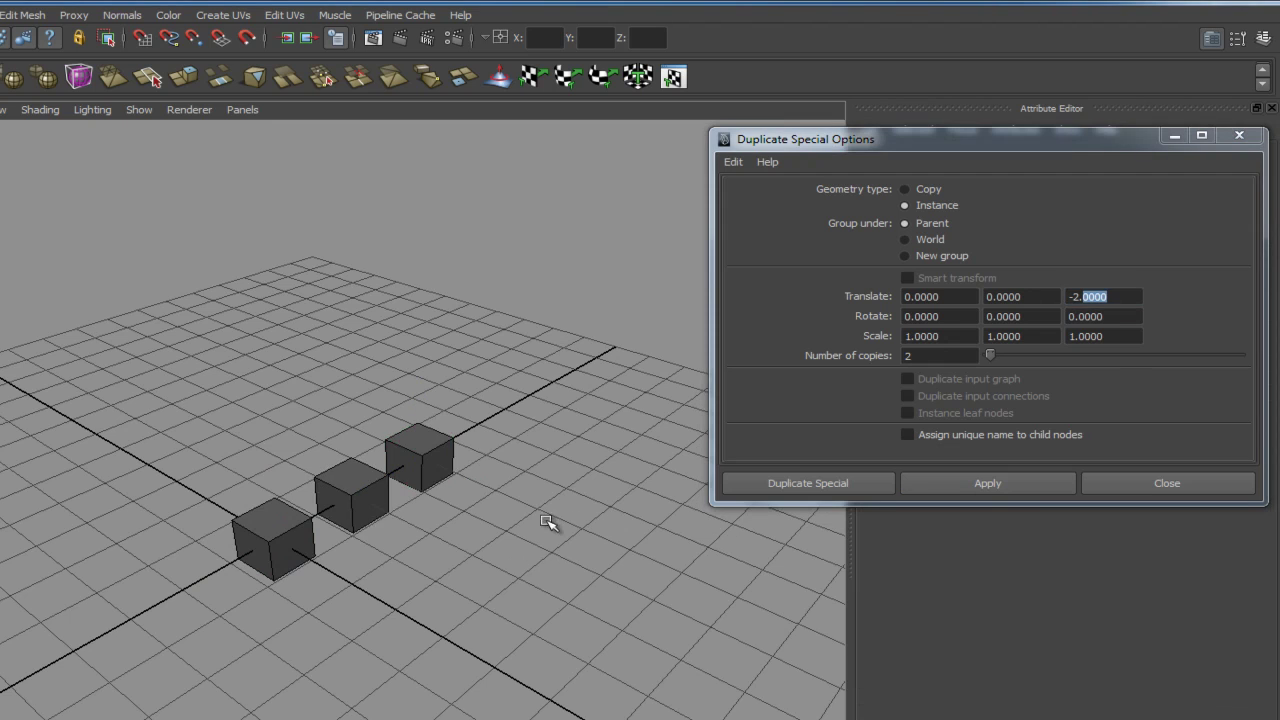
scroll(560, 520, "up", 2)
left_click(886, 484)
Step: Select the original cube, open its Hypergraph connections and examine the links from pCubeShape1 to the shading group
left_click(335, 560)
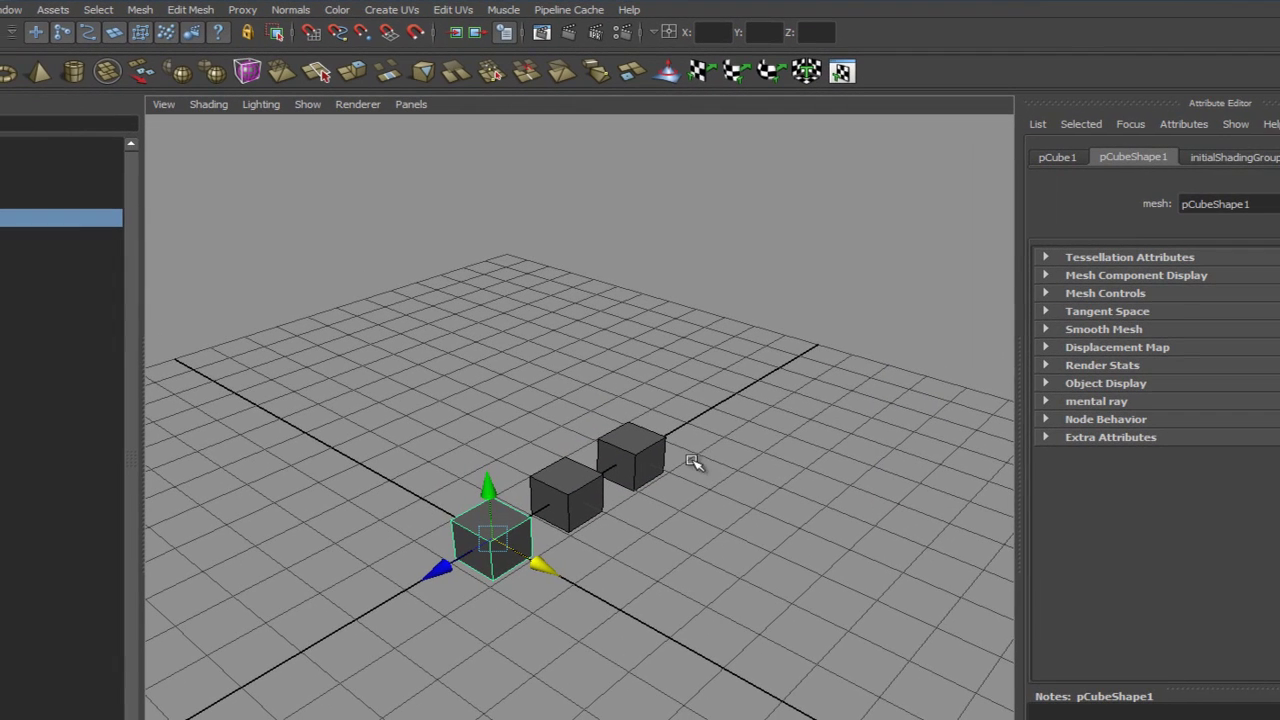
left_click(14, 10)
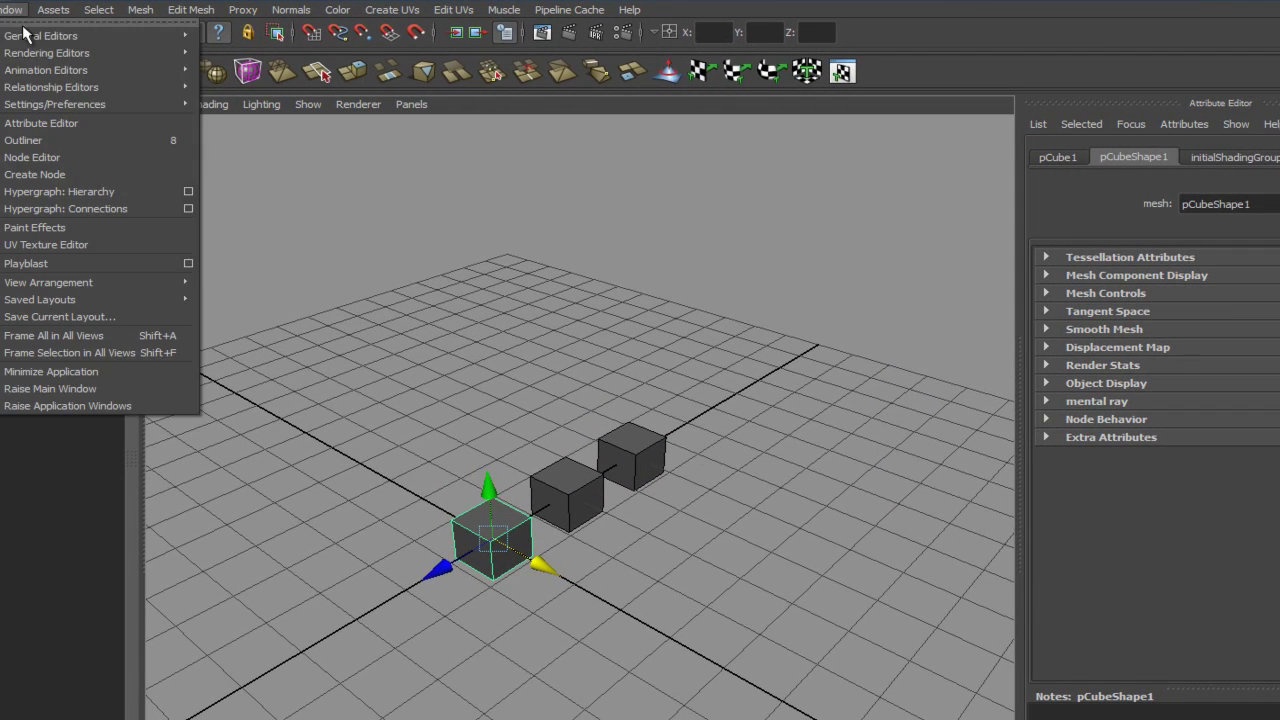
left_click(83, 206)
left_click_drag(896, 440, 1134, 277)
left_click(848, 510)
left_click(999, 615)
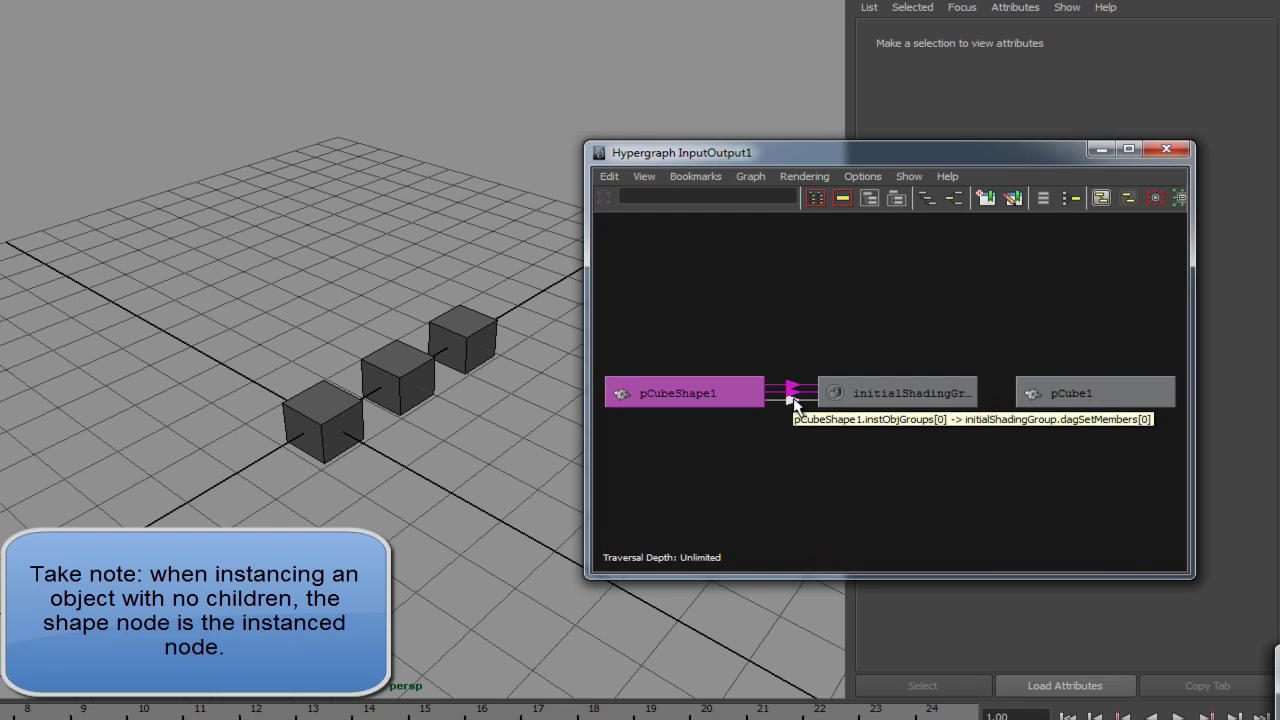
Step: Graph the connections of the middle and far cubes in the Hypergraph to examine their shared shape node
left_click(438, 410)
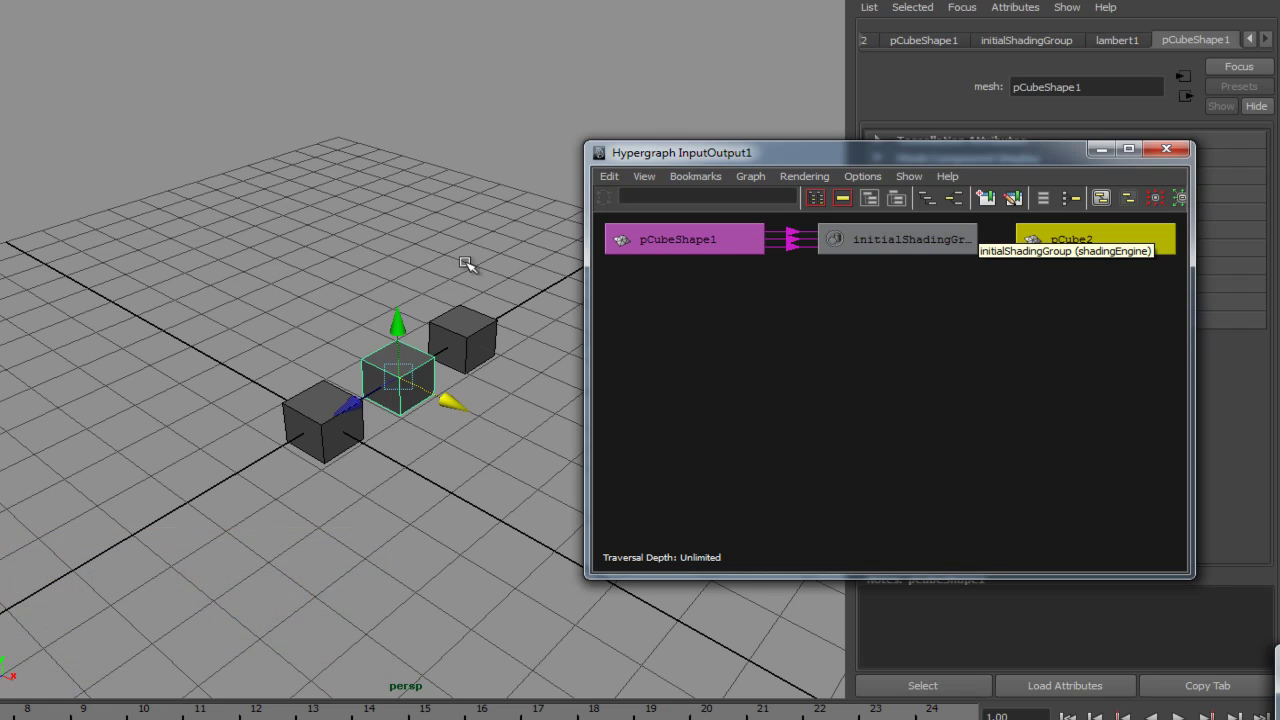
left_click(462, 338)
left_click(952, 204)
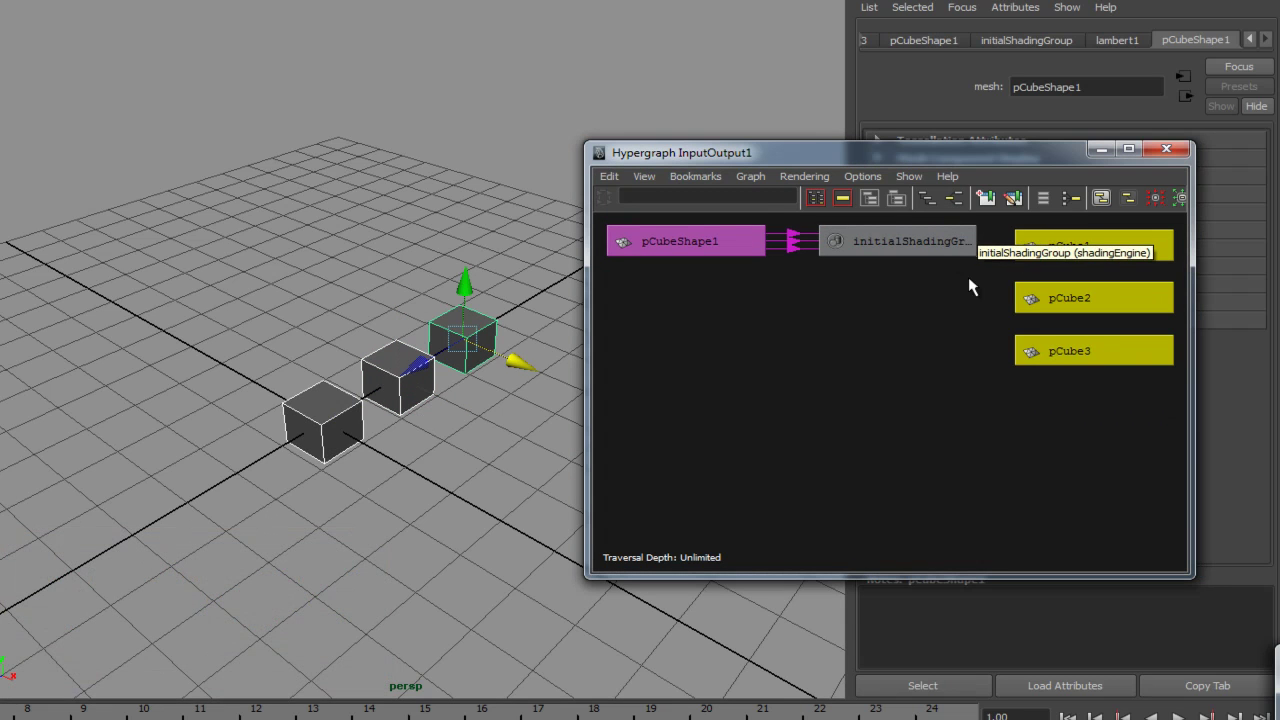
left_click(1055, 468)
left_click(462, 338)
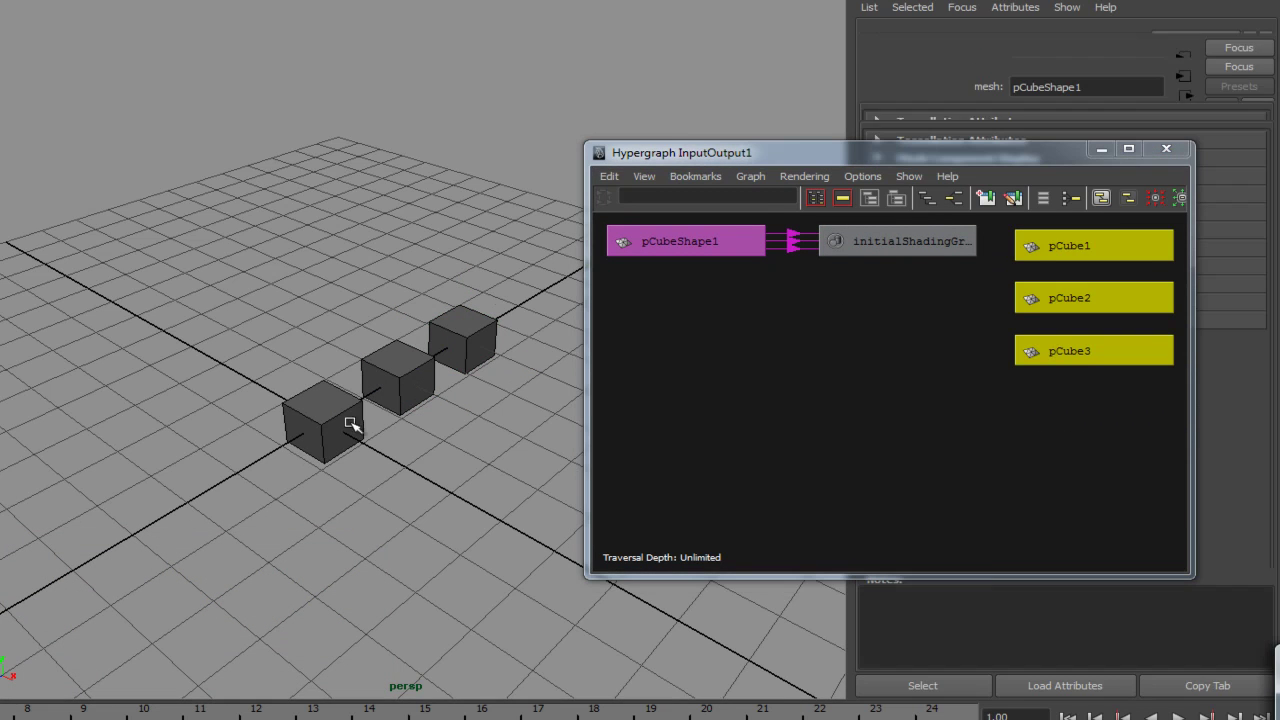
left_click(957, 203)
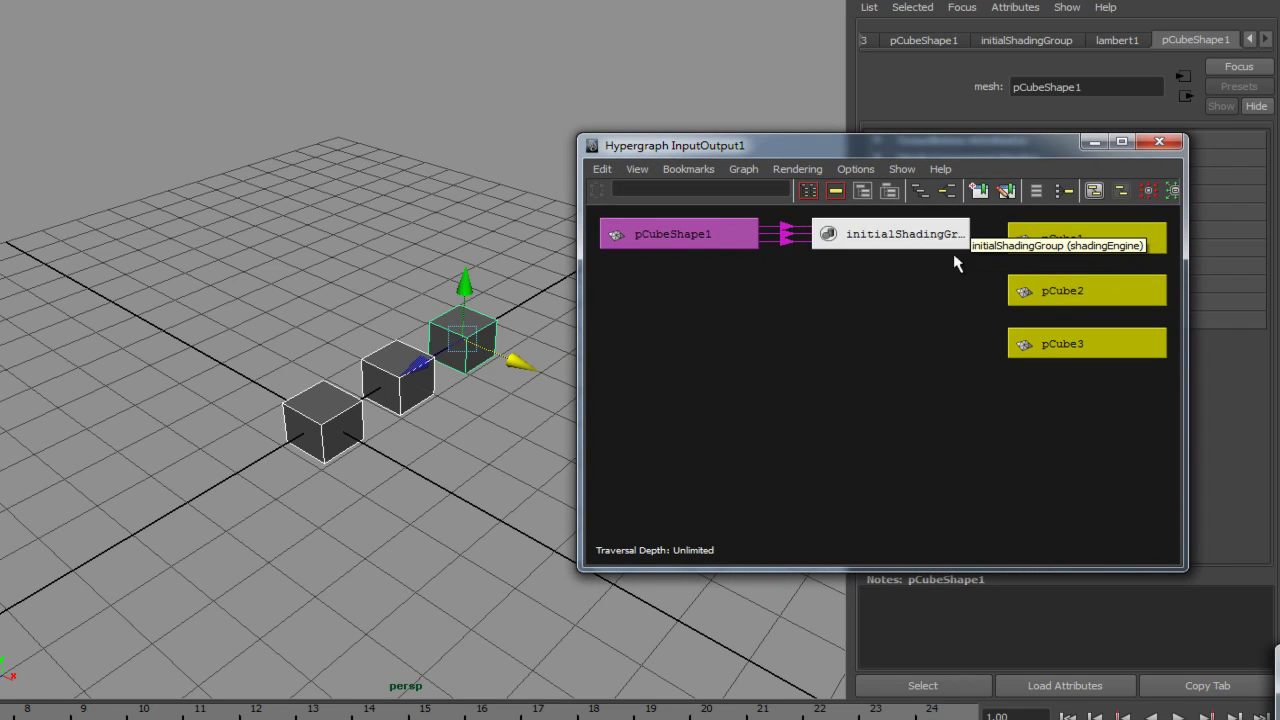
Step: Spread the pCube1, pCube2 and pCube3 transform nodes apart below the shading group in the Hypergraph
left_click_drag(645, 158, 649, 162)
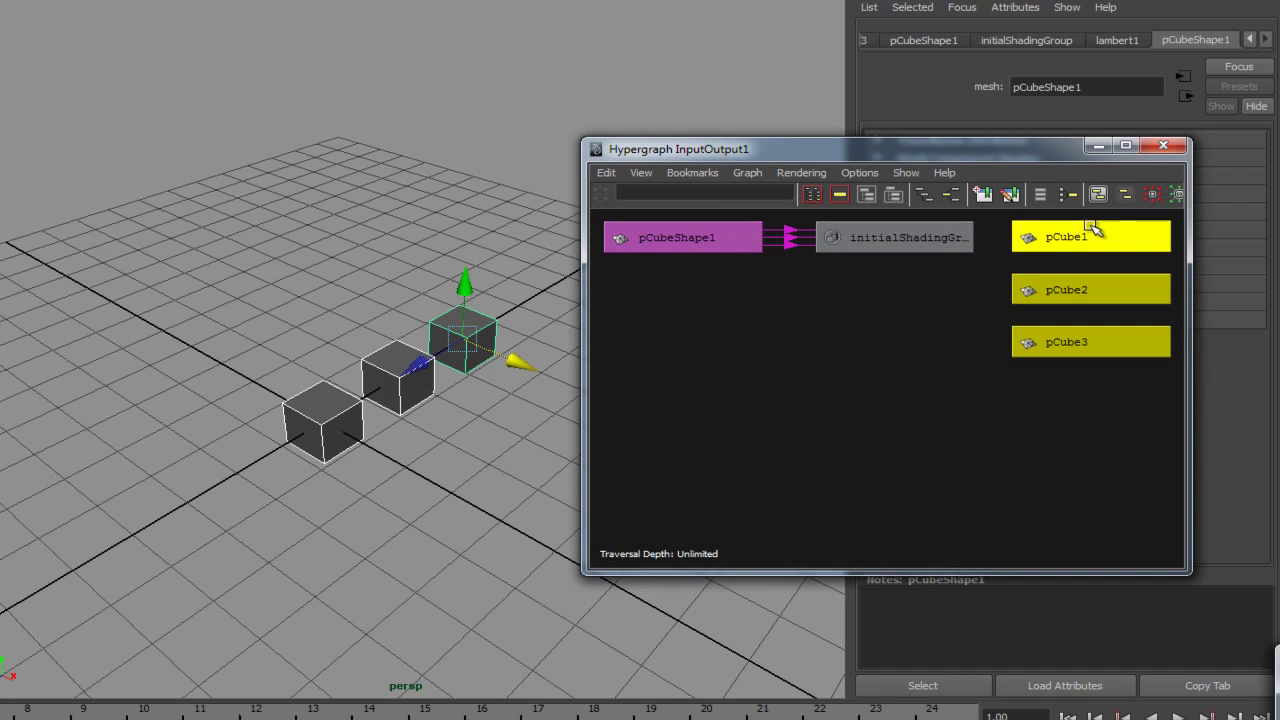
left_click(941, 404)
left_click_drag(1035, 405, 1030, 432)
left_click_drag(1044, 350, 1057, 370)
left_click_drag(1010, 299, 1010, 309)
Step: Move the original cube along the negative X axis and the middle cube along the Z axis, independently of each other
left_click_drag(369, 441, 252, 378)
left_click(330, 388)
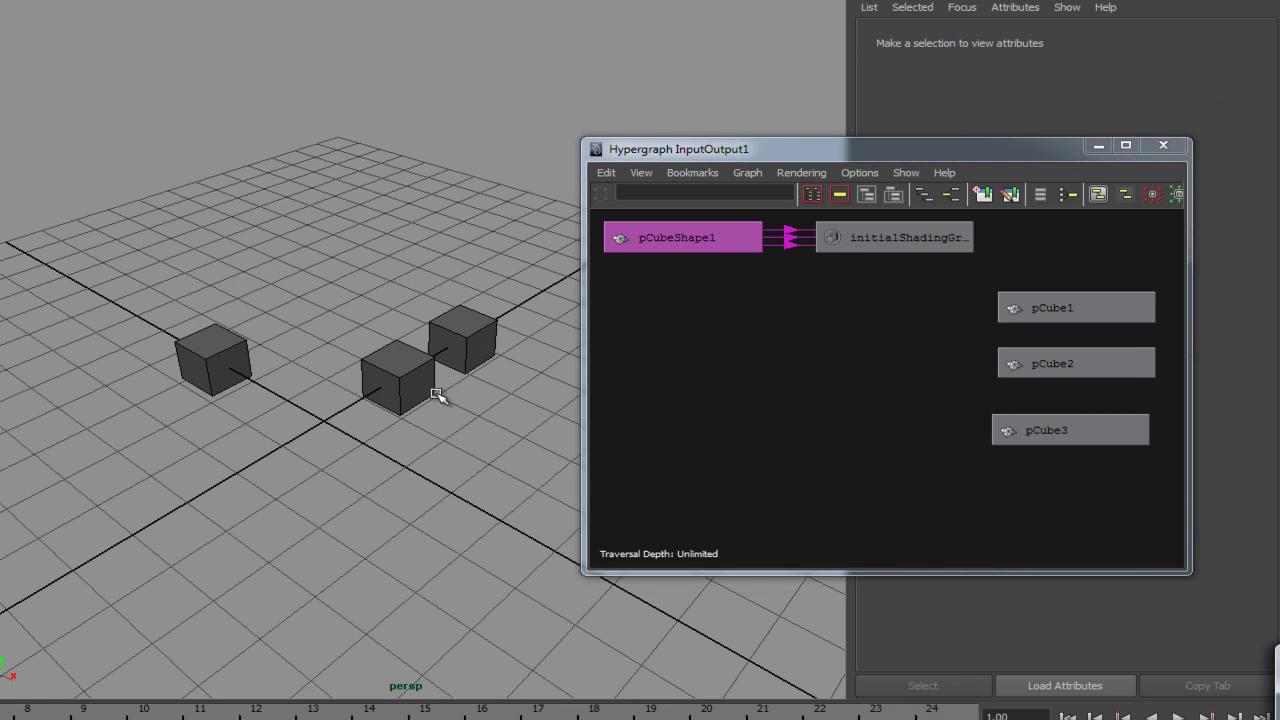
left_click(423, 380)
left_click_drag(369, 400, 302, 437)
Step: Move the pCubeShape1 node down in the Hypergraph, and reposition one face of an instanced cube in the viewport
left_click_drag(676, 240, 676, 358)
right_click_drag(348, 422, 352, 456)
left_click(352, 432)
left_click_drag(385, 448, 306, 543)
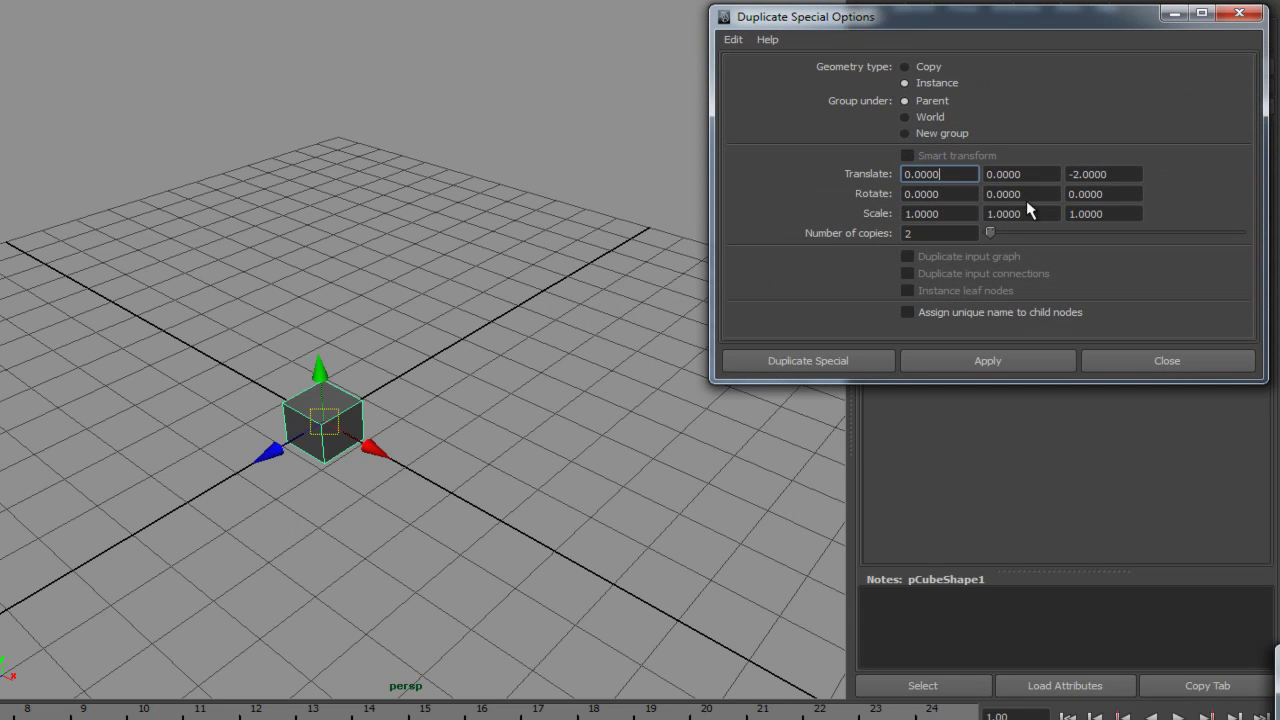
Step: Create five instances of the cube with a Z translation of -2 using Duplicate Special
left_click(926, 234)
type("5")
key("Tab")
left_click(1080, 176)
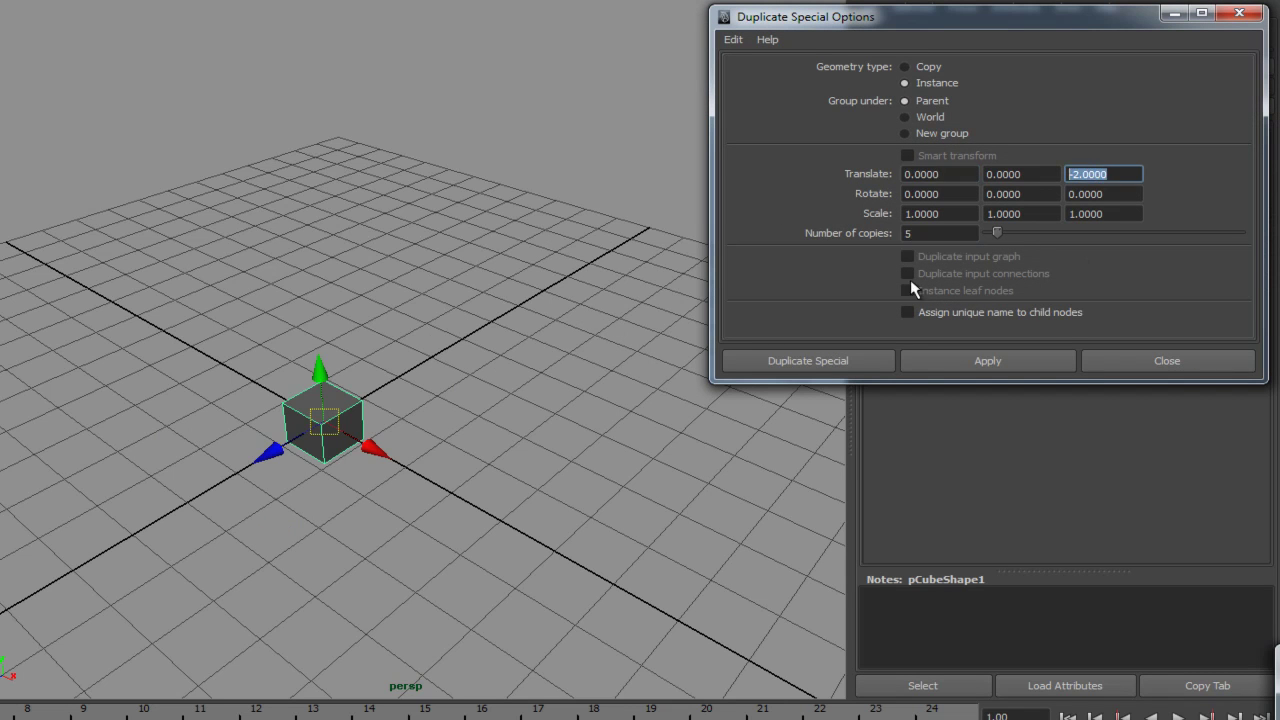
left_click(1001, 357)
left_click_drag(592, 385, 577, 418, "alt")
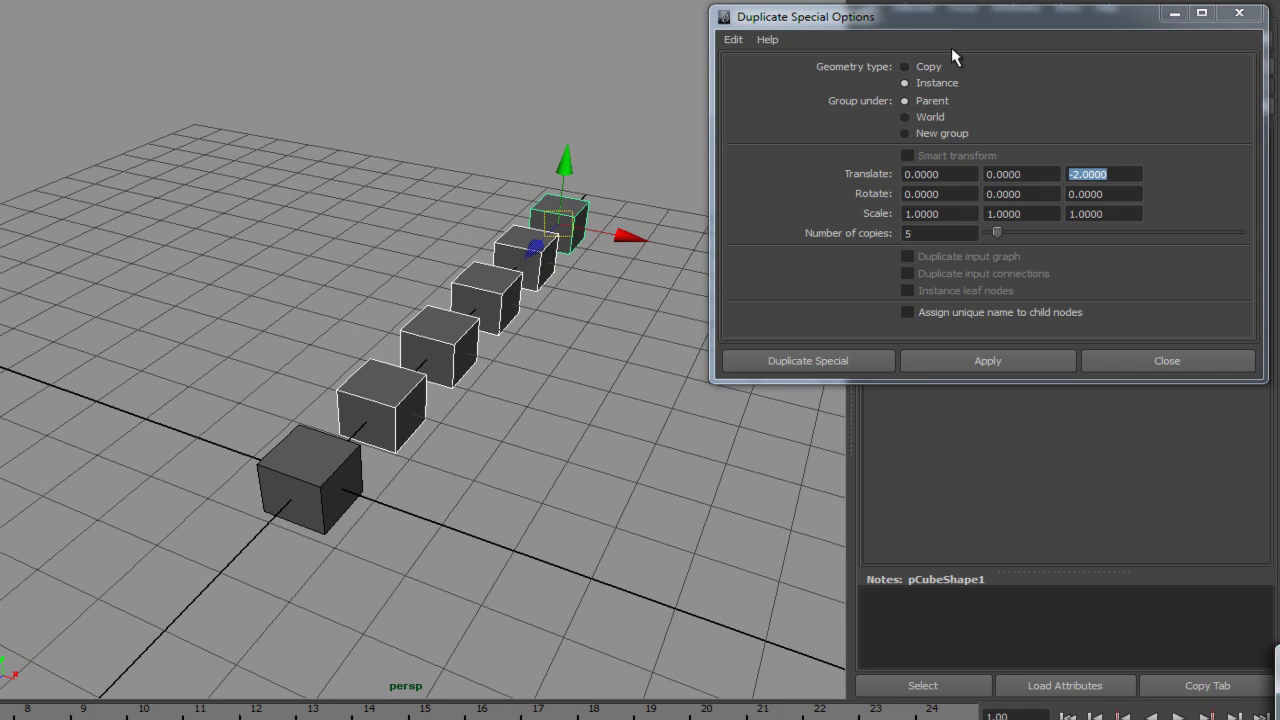
Step: Instance the whole selected row of cubes five times with an X translation of -2 and a Z translation of 0
left_click_drag(962, 24, 968, 18)
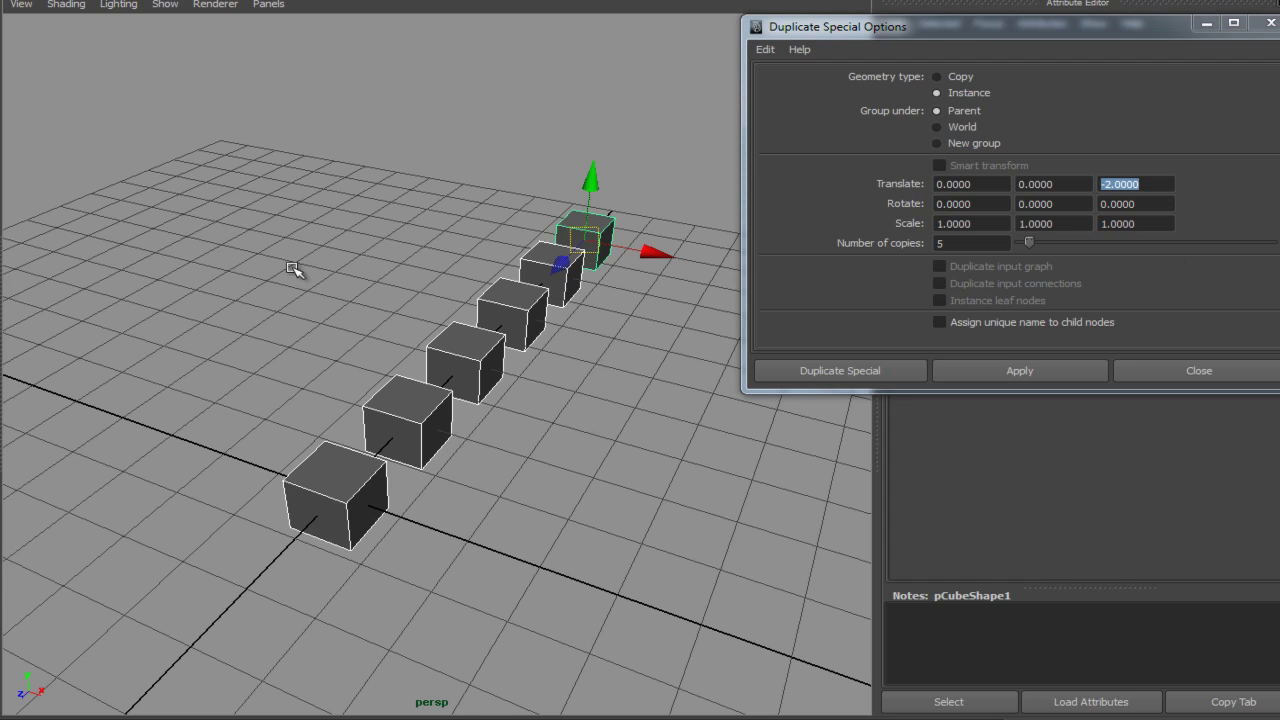
left_click(999, 184)
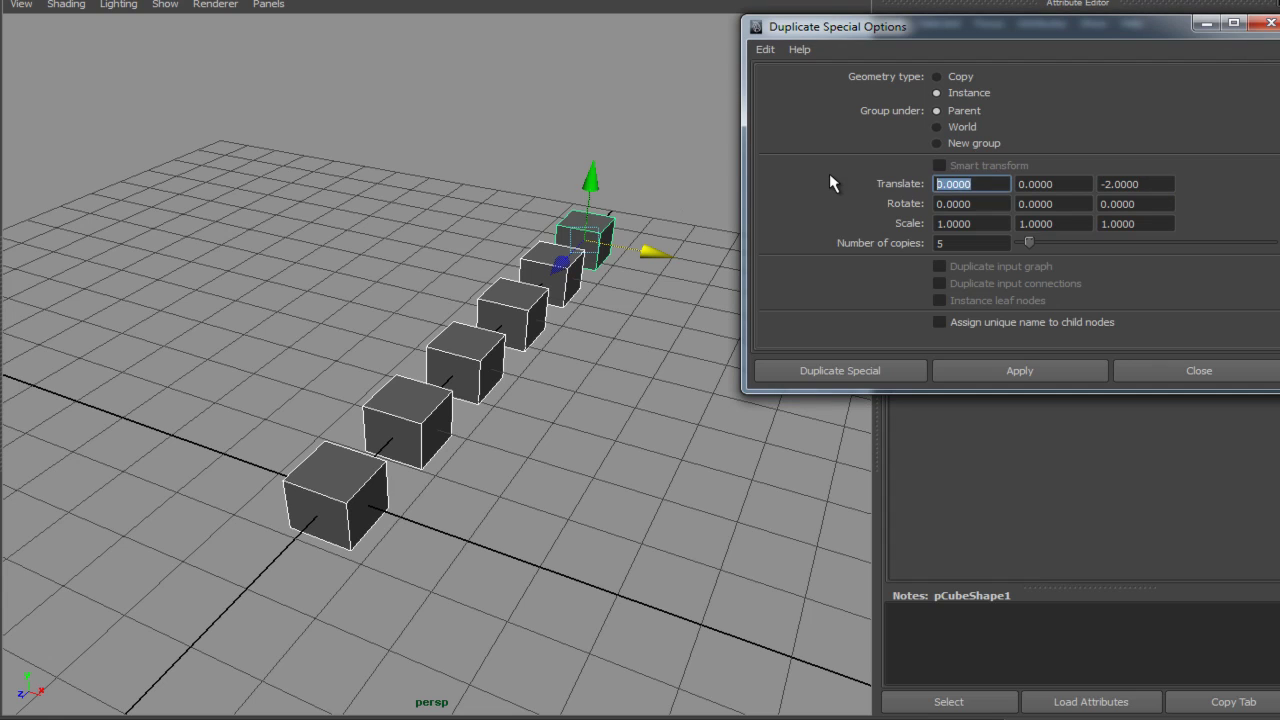
type("-2")
key("Tab")
key("Tab")
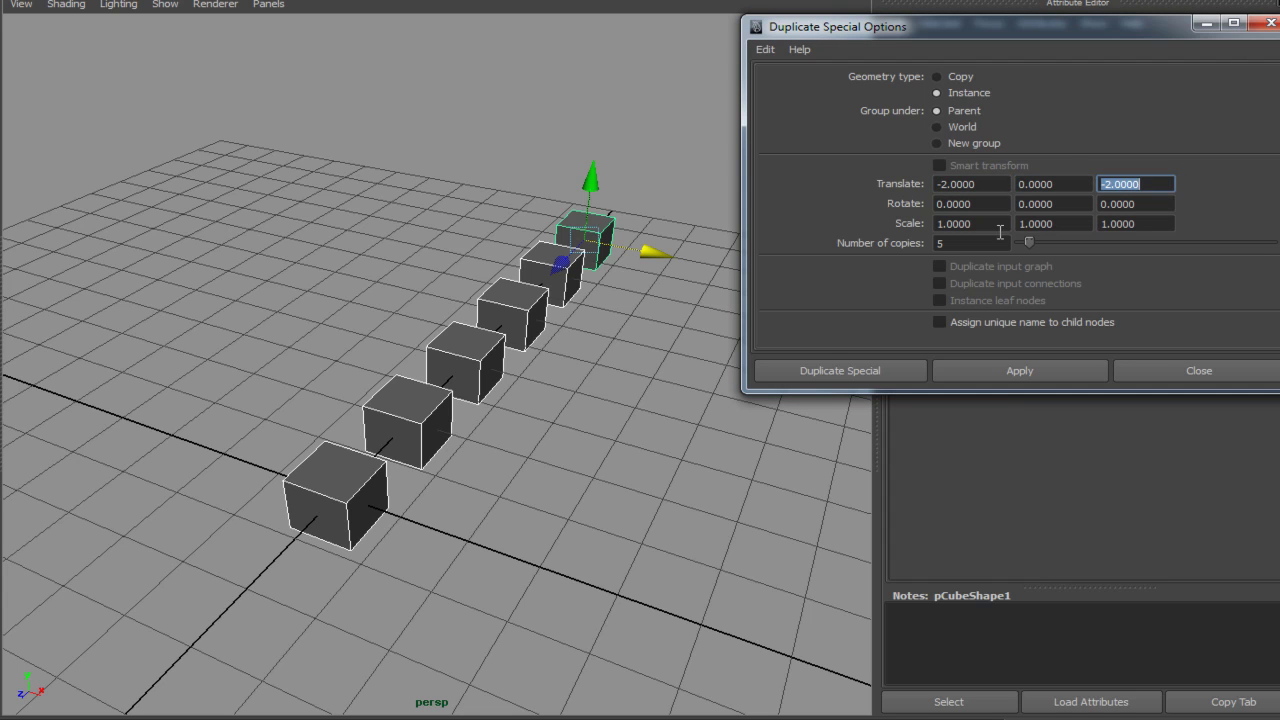
type("0")
key("Tab")
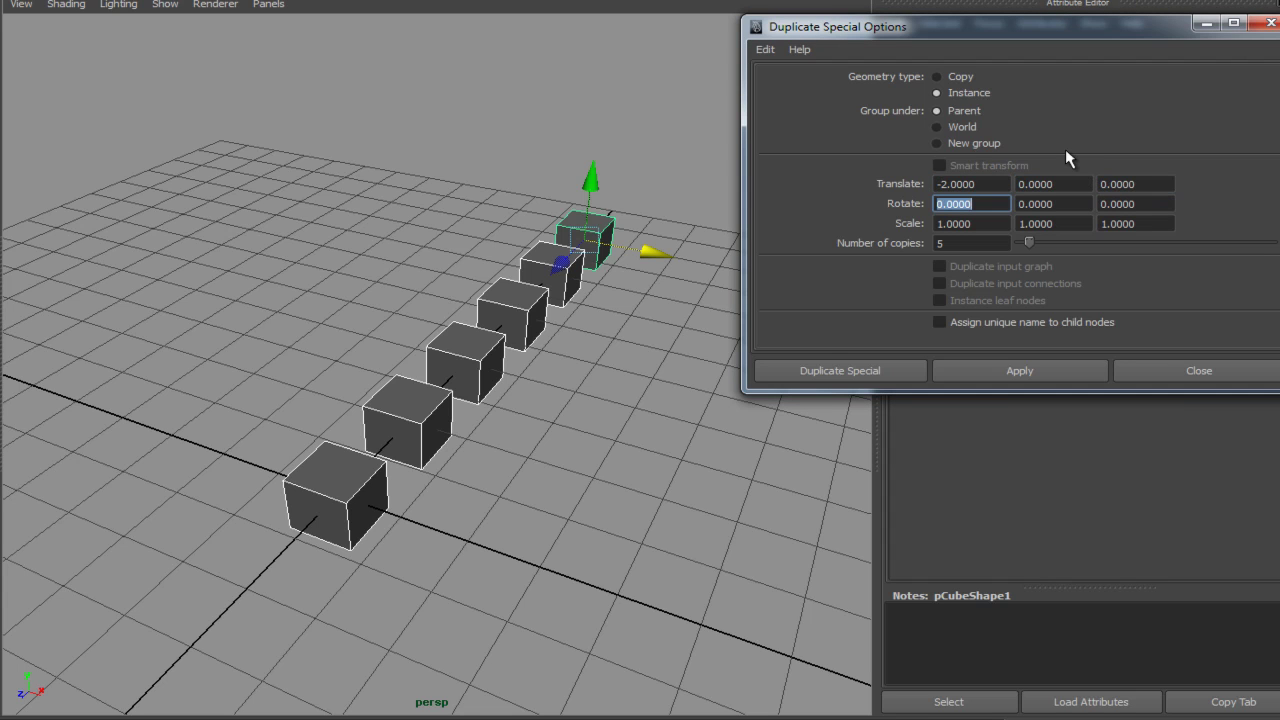
left_click(1150, 180)
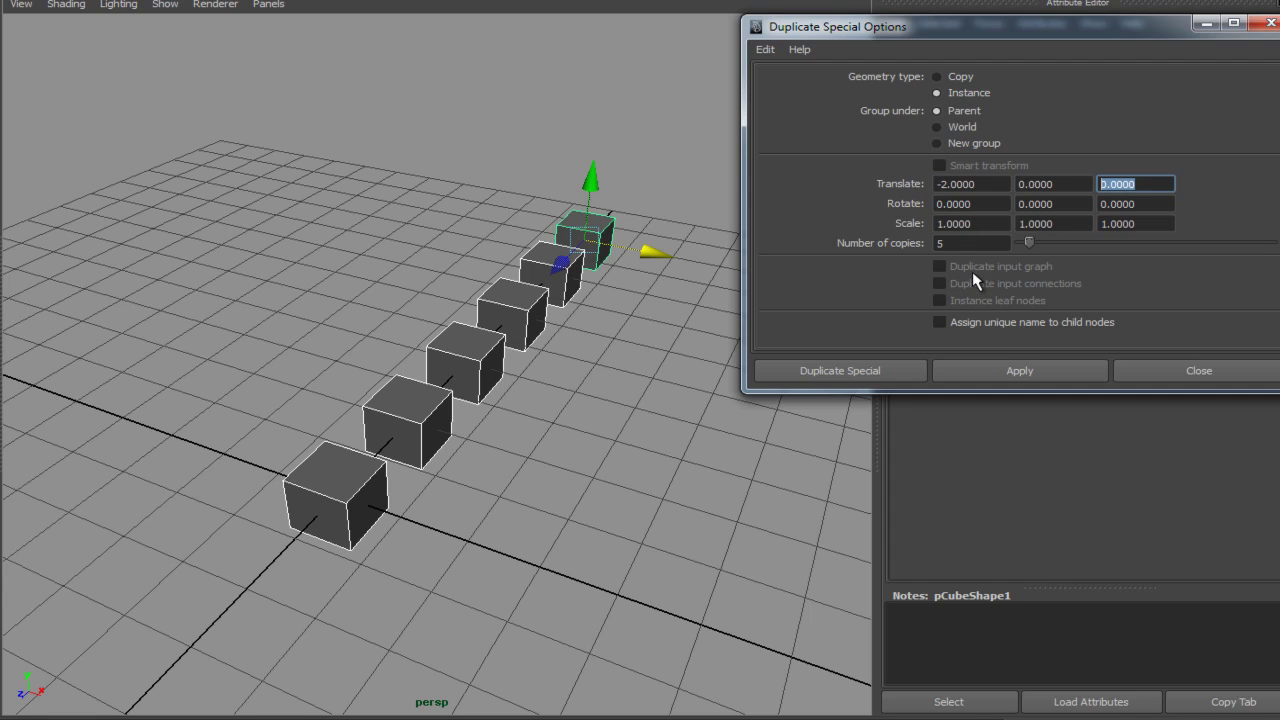
left_click(1019, 370)
left_click_drag(400, 457, 463, 438, "alt")
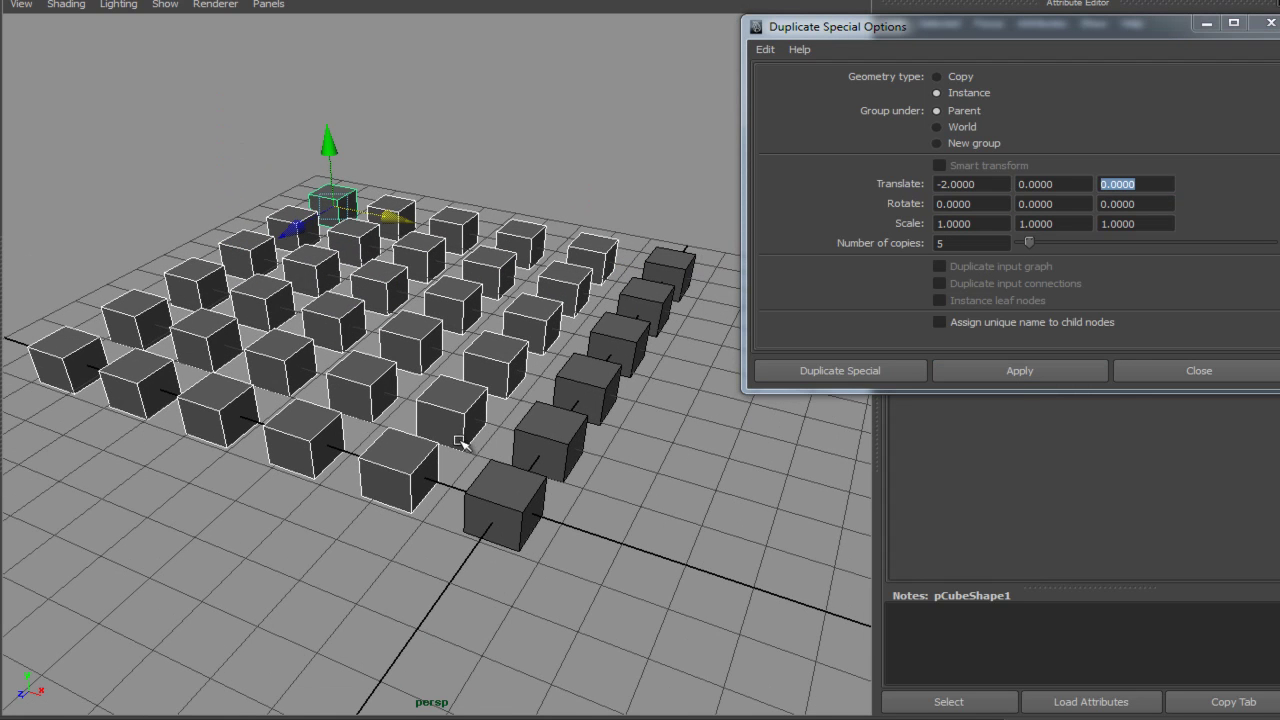
right_click_drag(460, 500, 437, 478, "alt")
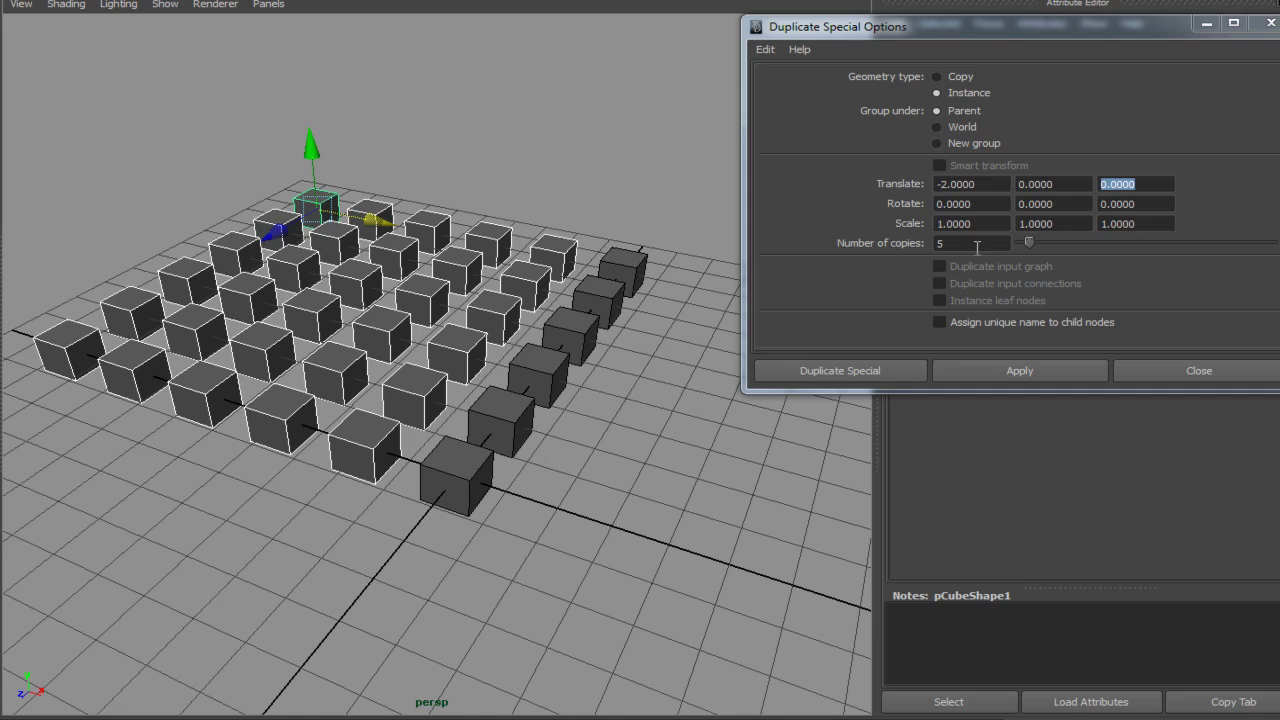
Step: Instance the whole selected layer of cubes five times with an X translation of 0 and a Y translation of 2
left_click(940, 244)
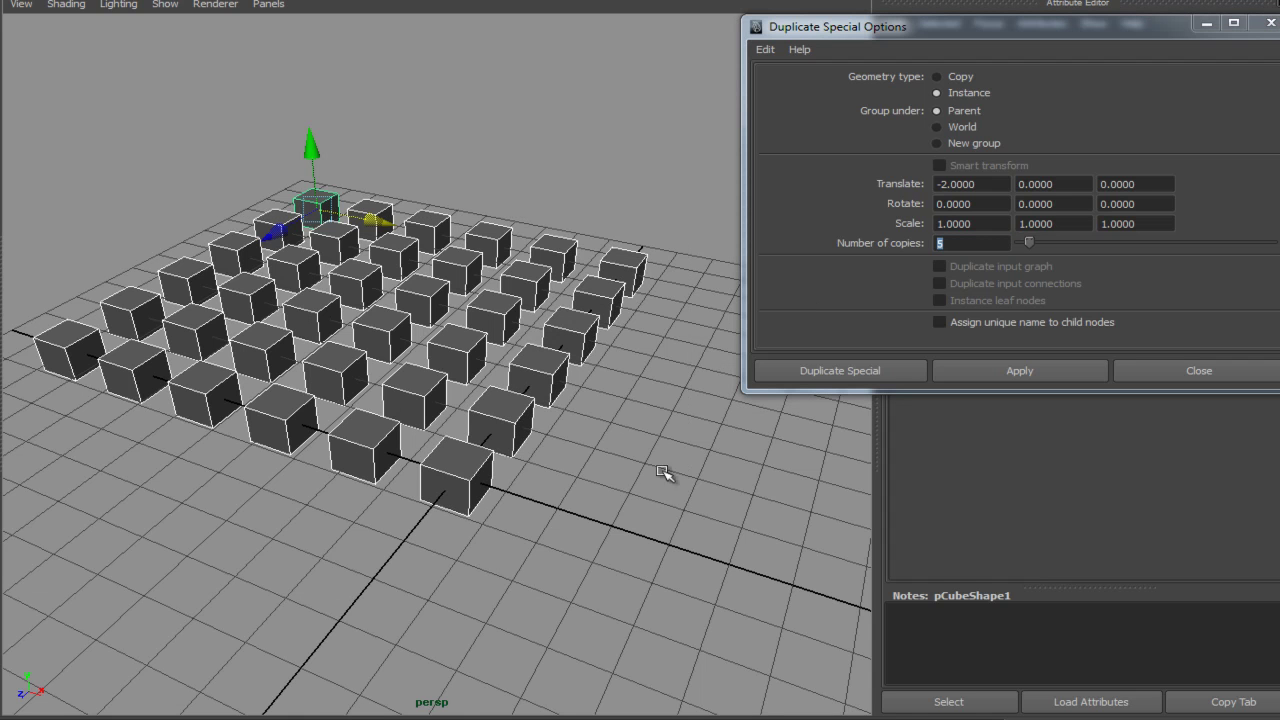
left_click(1004, 185)
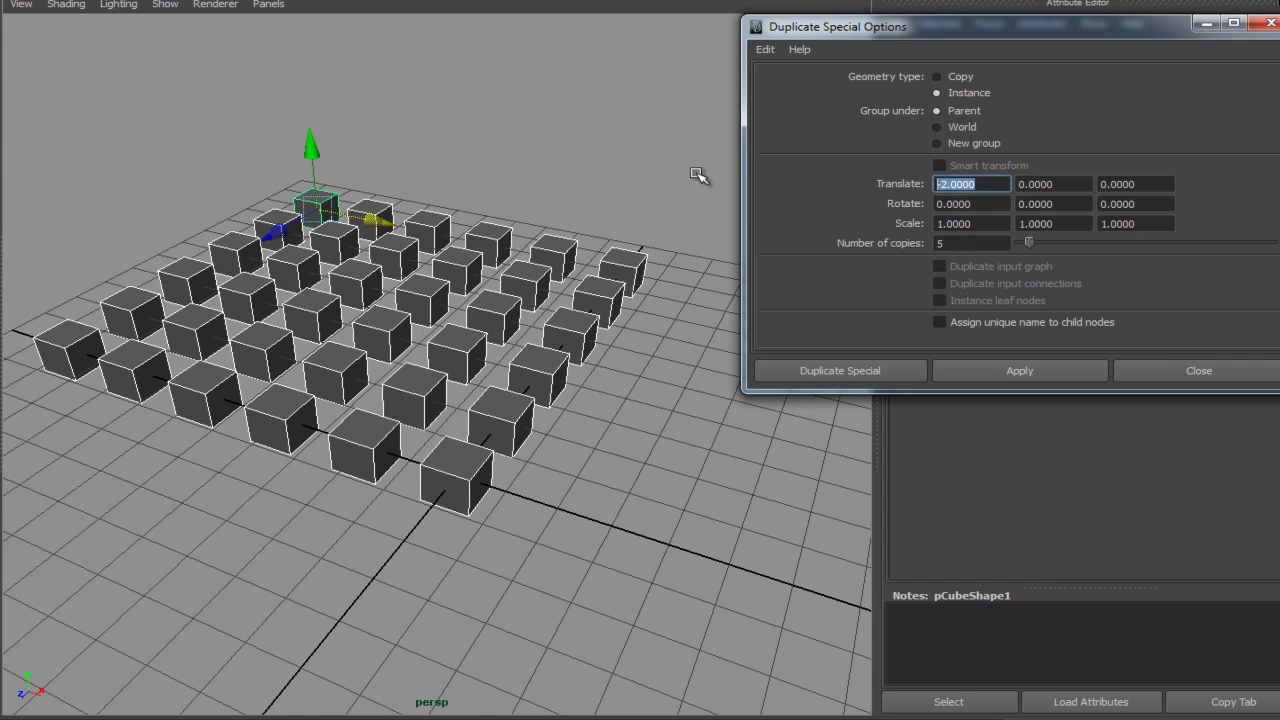
key("Tab")
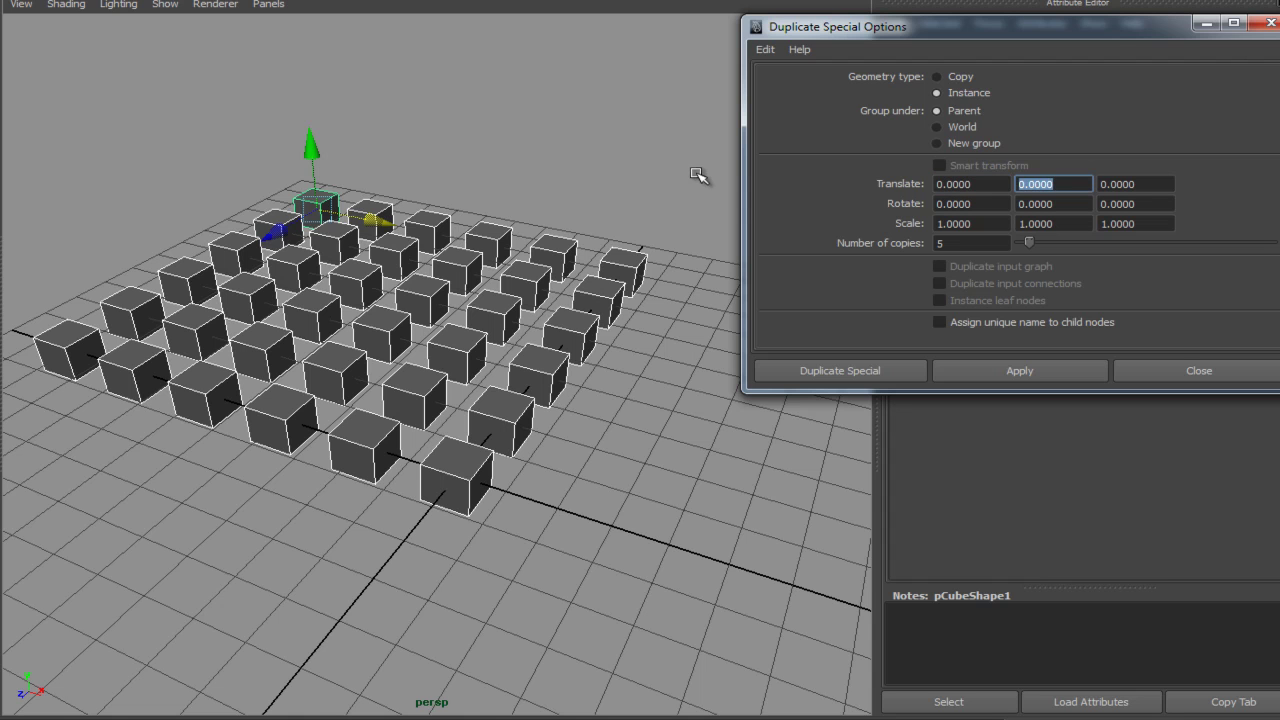
type("2")
key("Tab")
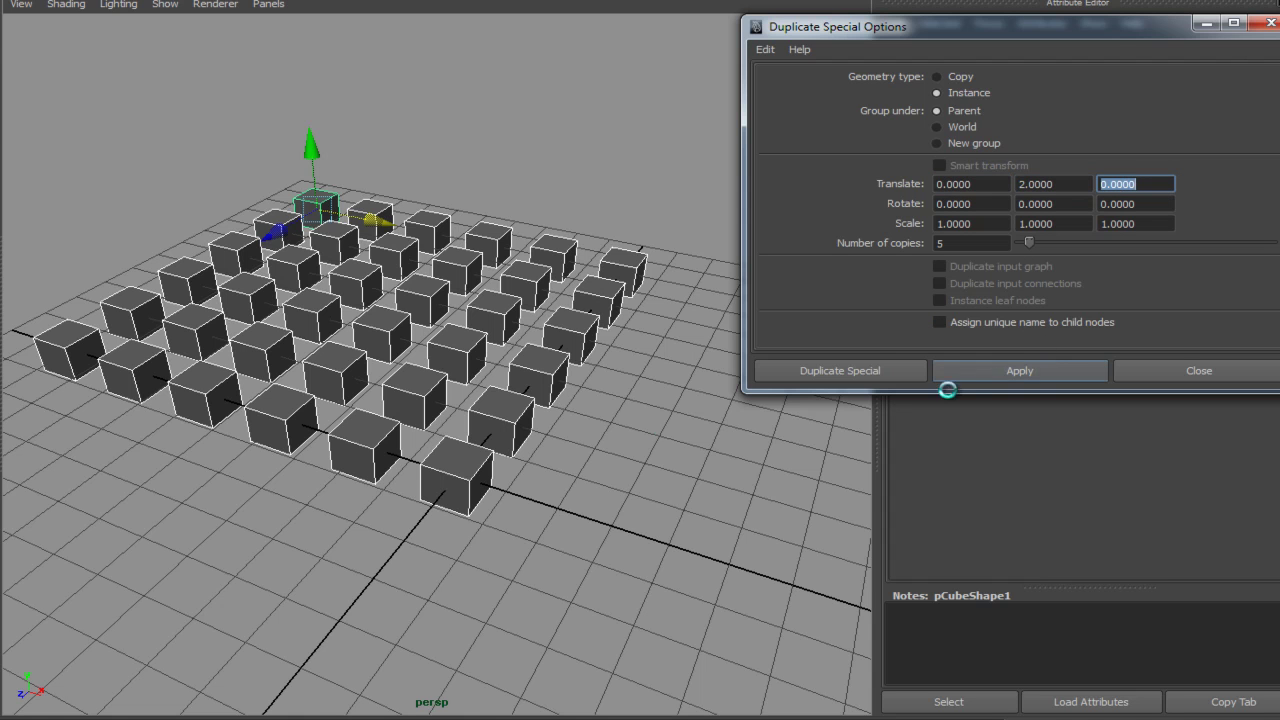
right_click_drag(594, 434, 654, 551, "alt")
left_click(648, 580)
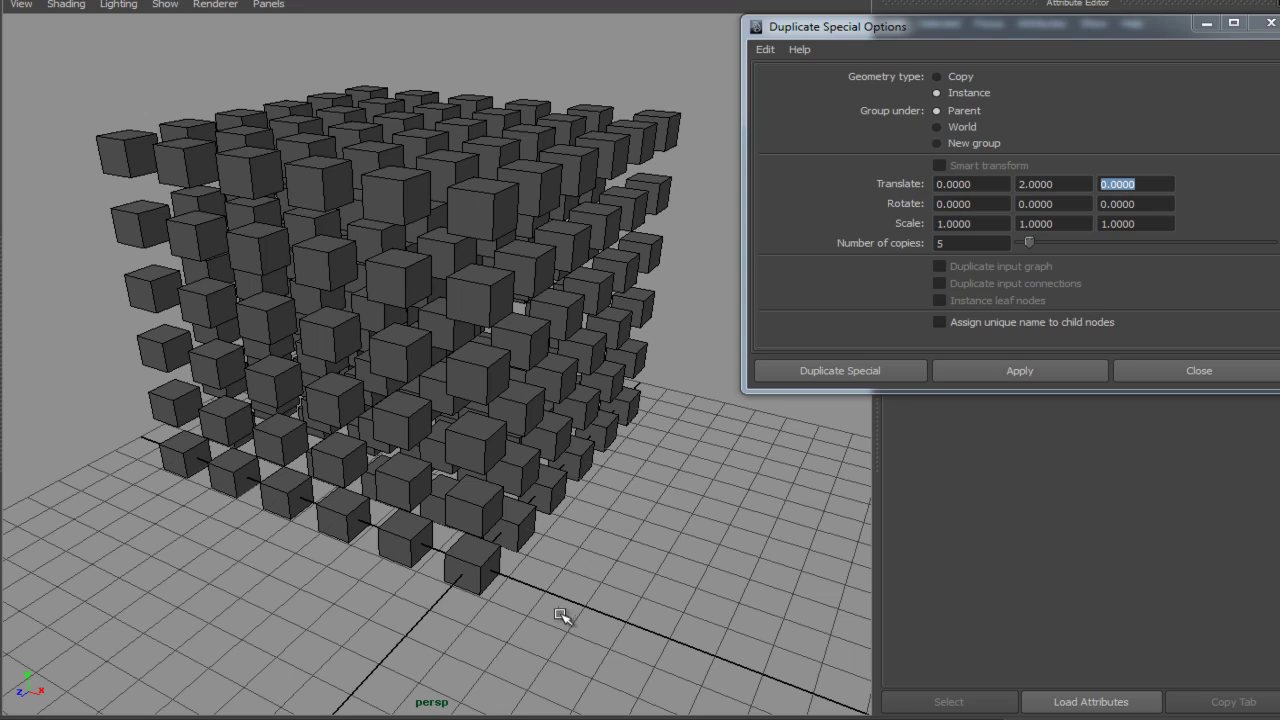
Step: Select the faces of the original corner cube in face mode, try moving them and clear the selection
left_click_drag(590, 575, 548, 568, "alt")
right_click(467, 568)
left_click(469, 552)
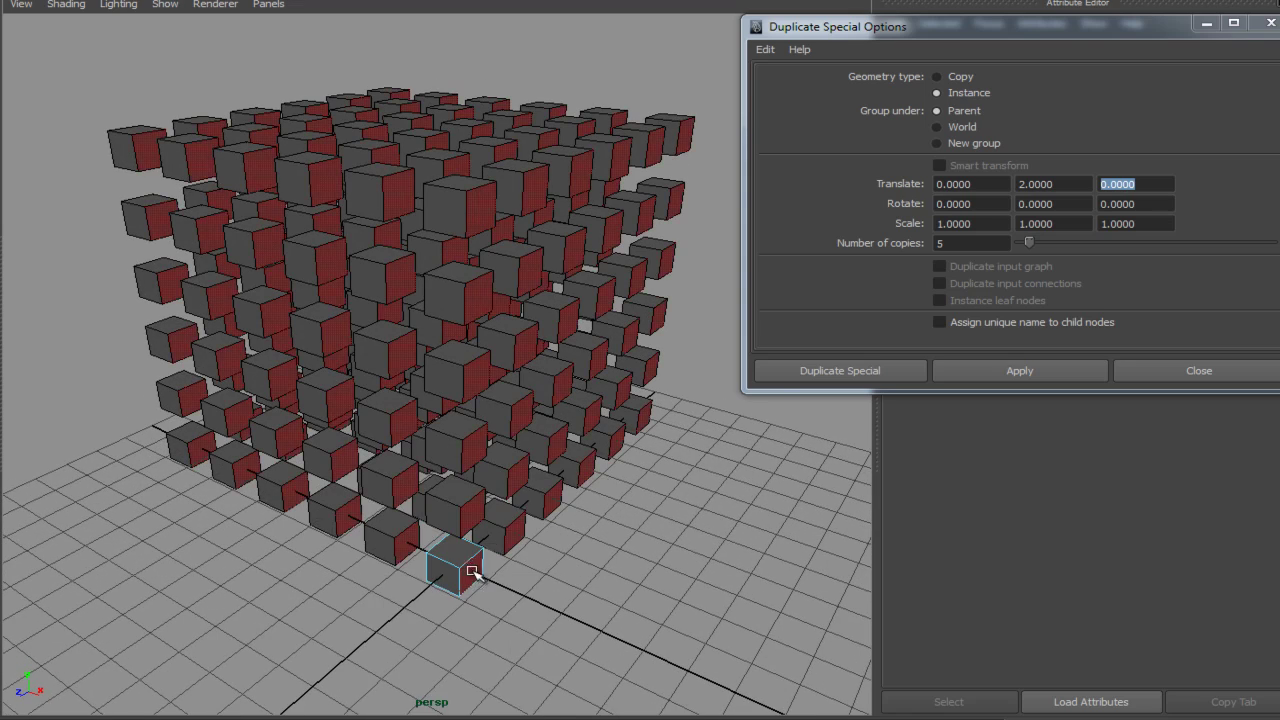
left_click(464, 560)
scroll(680, 529, "up", 5)
scroll(687, 507, "down", 5)
left_click_drag(509, 533, 600, 395)
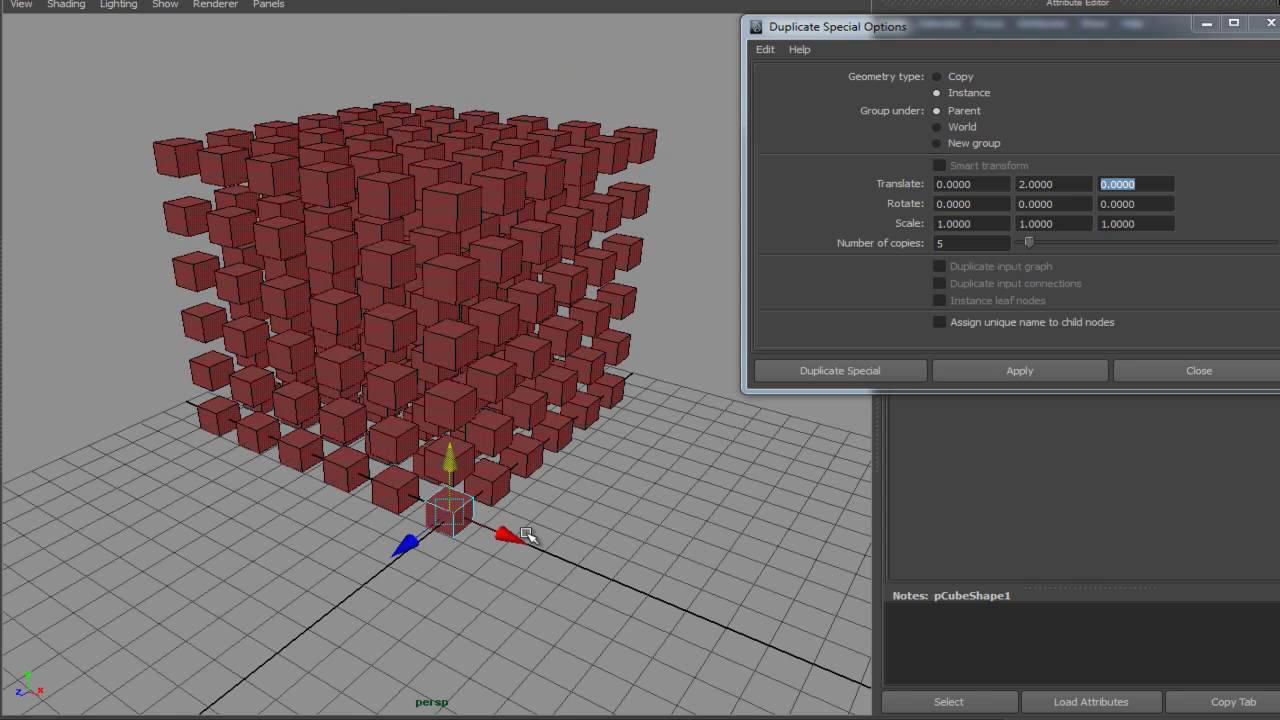
left_click(510, 632)
Step: Select all faces of the original corner cube and rotate them so every instanced cube tilts
right_click(460, 518)
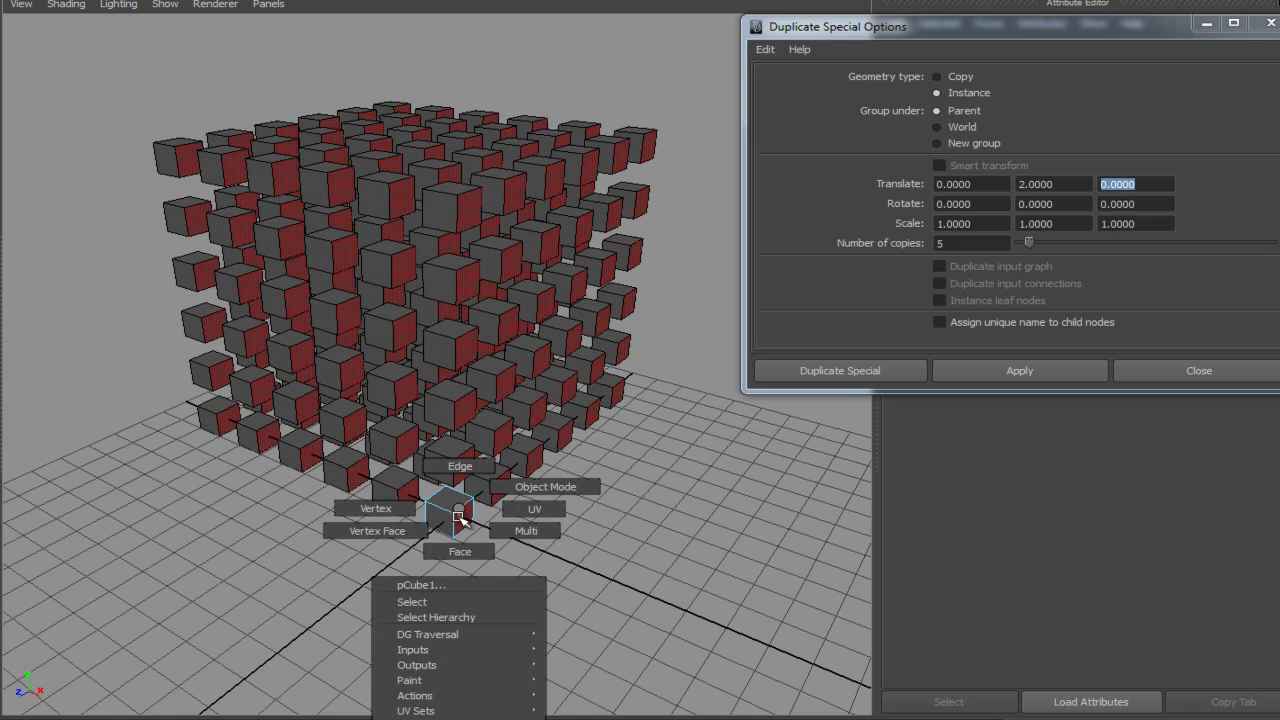
left_click(455, 508)
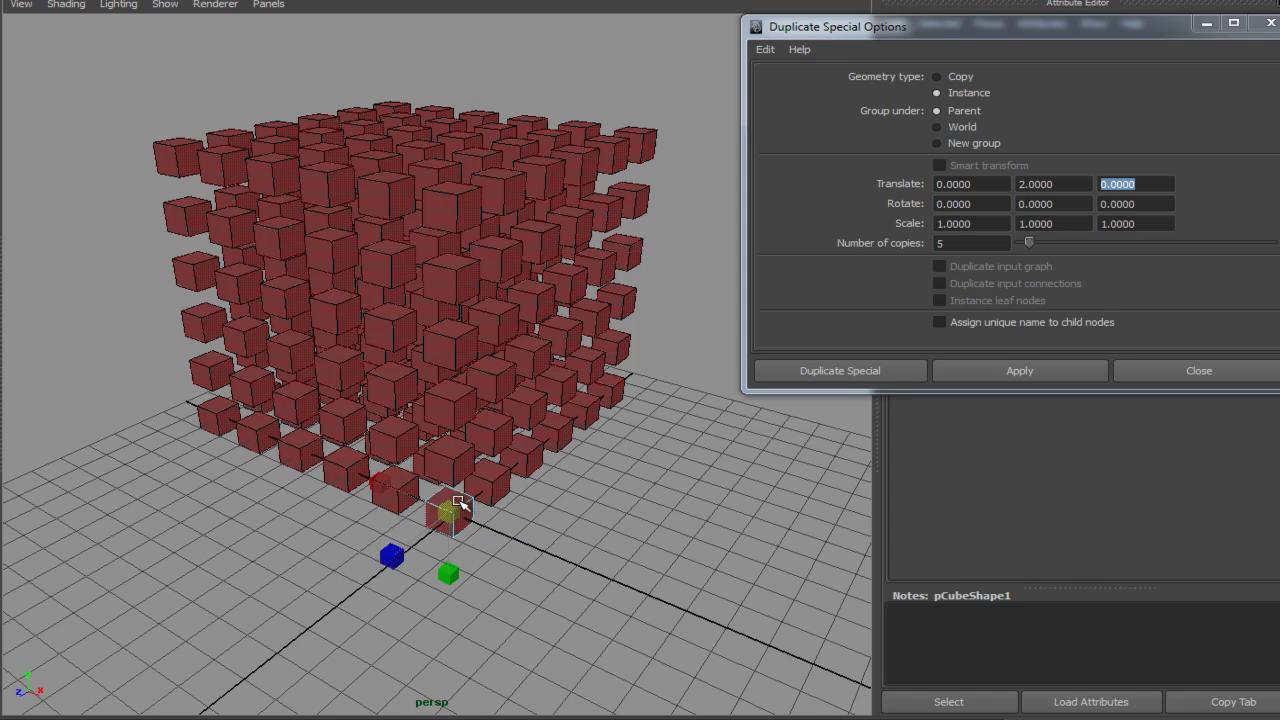
key("e")
left_click_drag(492, 470, 456, 498)
key("r")
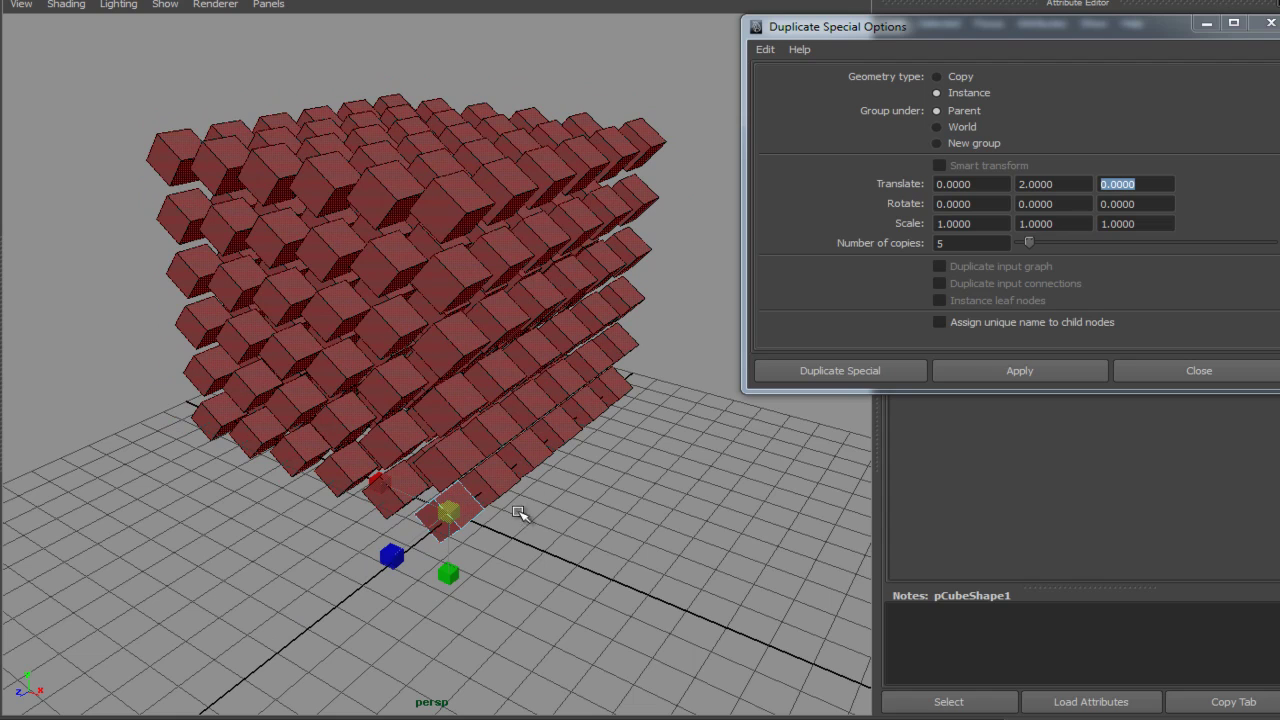
left_click(540, 546)
Step: Close the Duplicate Special options and switch to the front view, framed on the original corner cube
left_click_drag(646, 514, 570, 507, "alt")
left_click(1148, 367)
key("space")
left_click_drag(529, 481, 589, 486)
key("space")
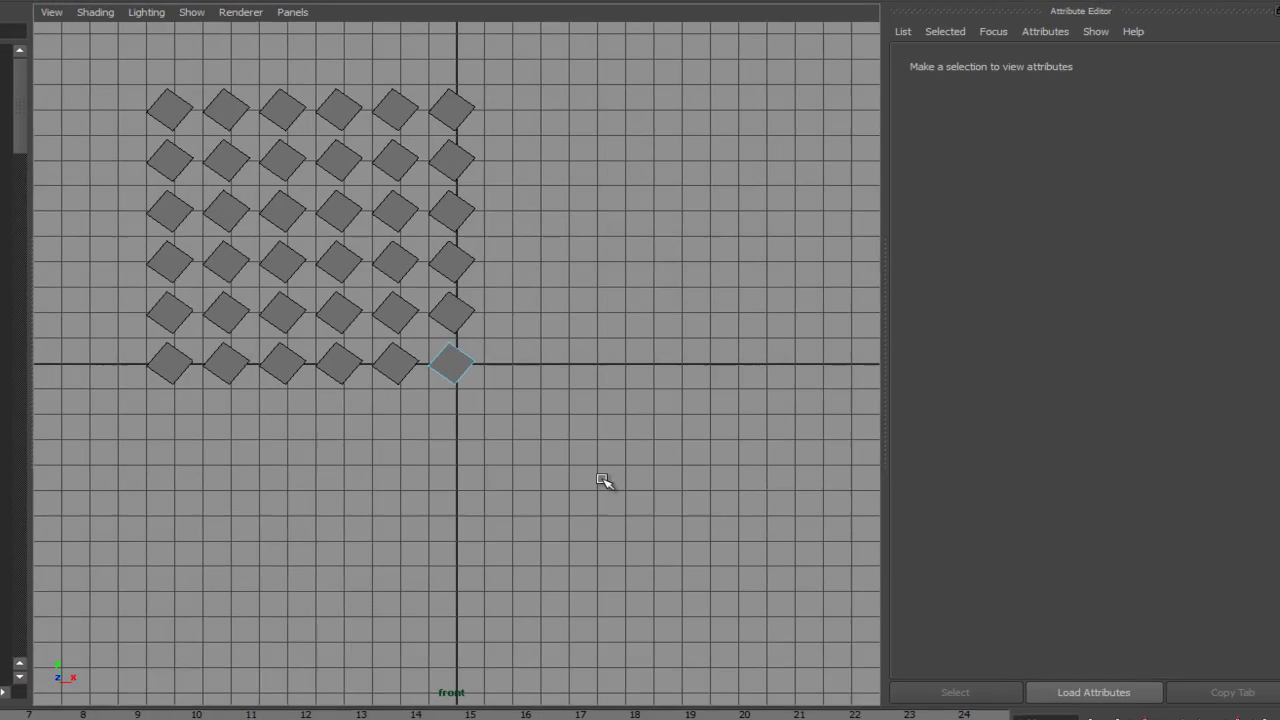
scroll(603, 481, "up", 5)
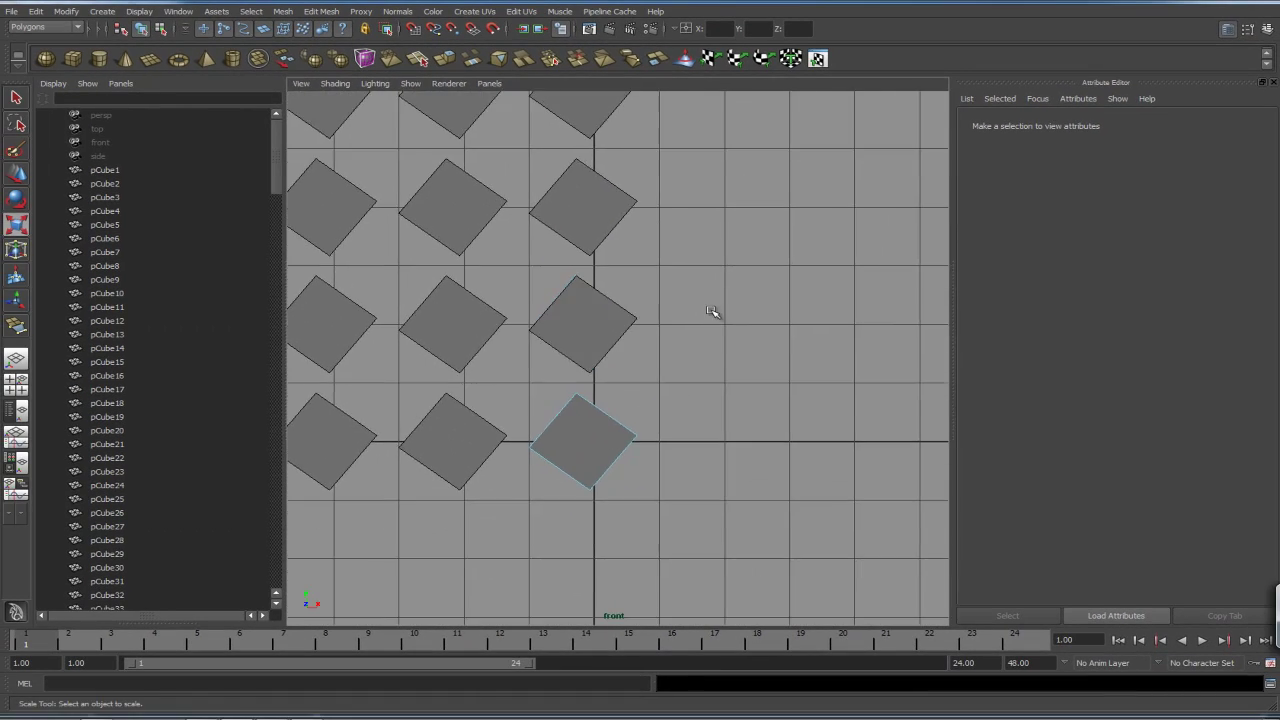
Step: Draw a seven-point CV curve in the front view, arching up from beside the corner cube and down past the horizontal axis
left_click(104, 12)
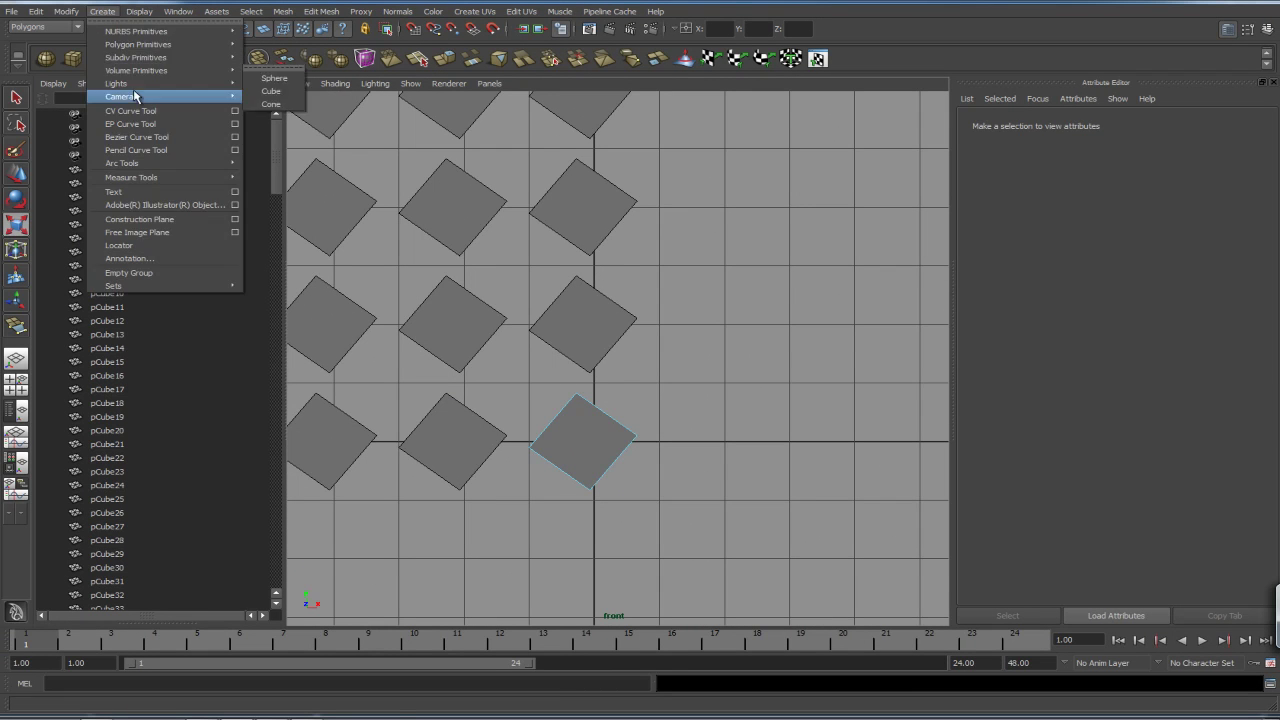
left_click(152, 119)
left_click(628, 402)
left_click(689, 357)
left_click(763, 332)
left_click(873, 351)
left_click(896, 395)
left_click(896, 465)
left_click(875, 523)
key("Return")
key("r")
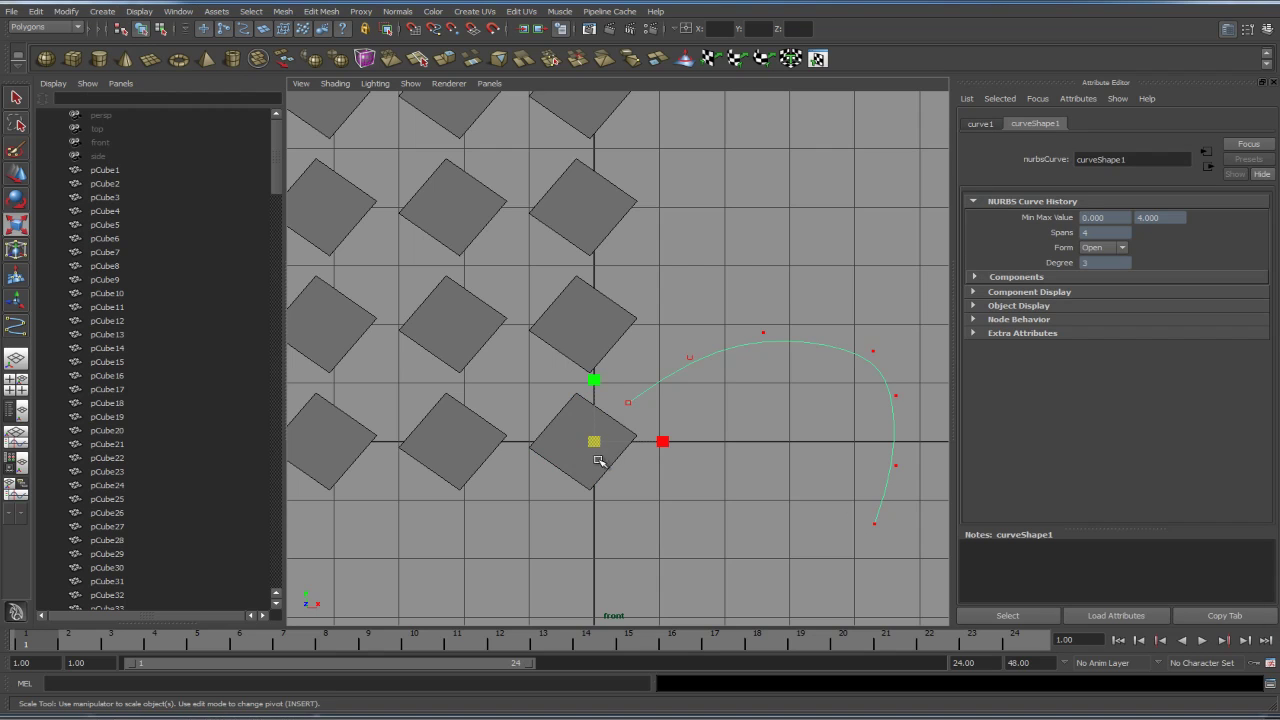
Step: In the perspective view, select the corner cube's face nearest the curve's start together with the curve
key("space")
left_click_drag(674, 471, 745, 440)
right_click_drag(745, 440, 831, 423, "alt")
left_click_drag(831, 423, 651, 451, "alt")
right_click(737, 396)
left_click_drag(681, 509, 683, 434, "alt")
right_click_drag(675, 420, 674, 418)
left_click(674, 418)
left_click_drag(672, 428, 671, 466, "alt")
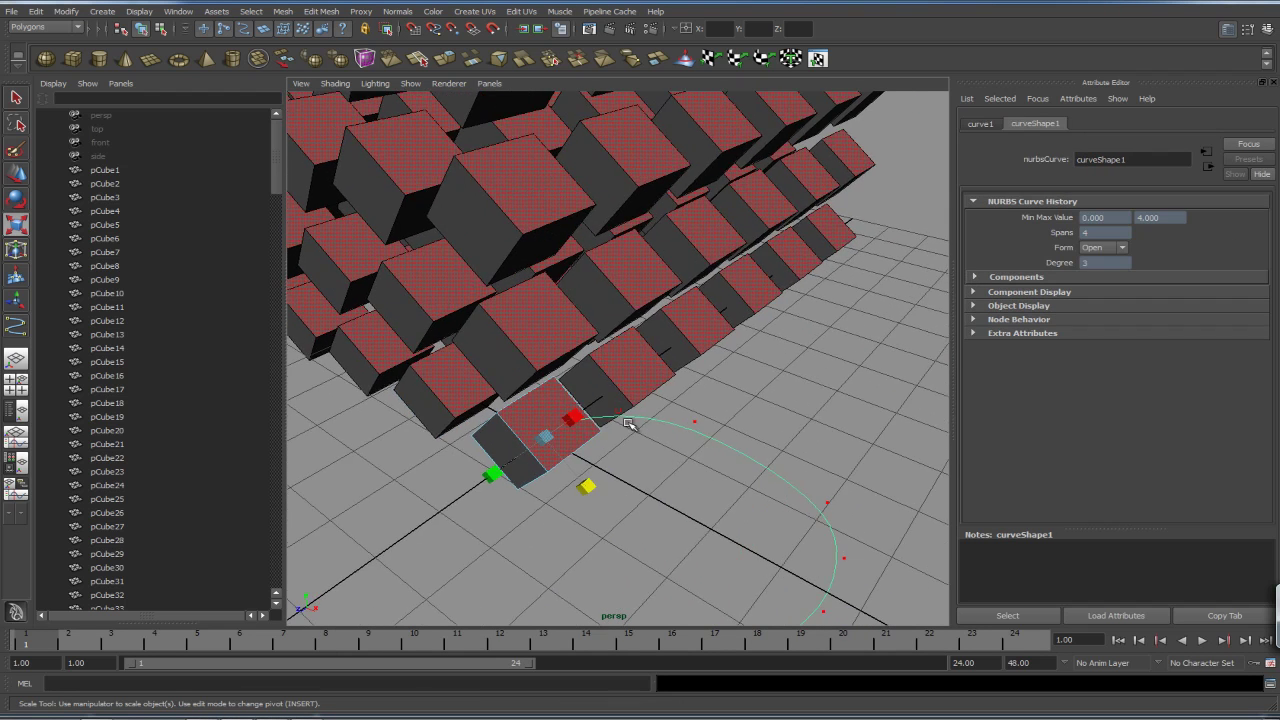
Step: Extrude the selected face along the selected curve with 11 divisions
left_click(322, 11)
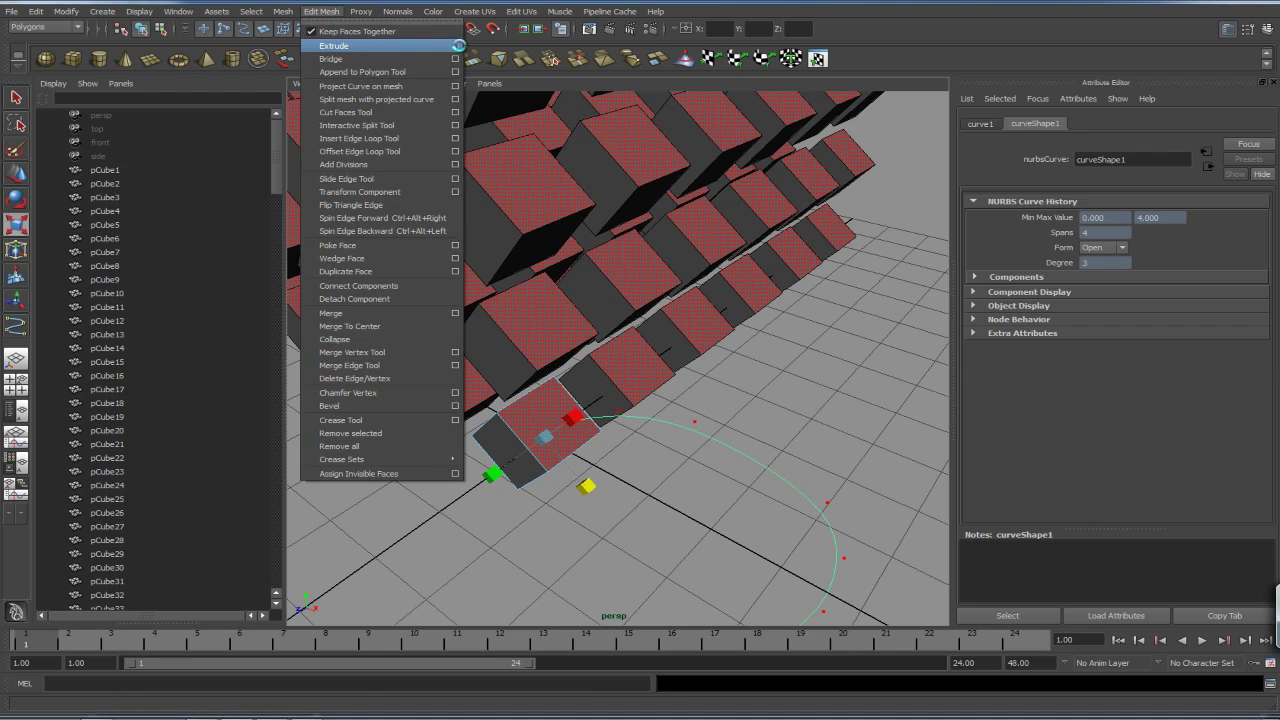
left_click(455, 46)
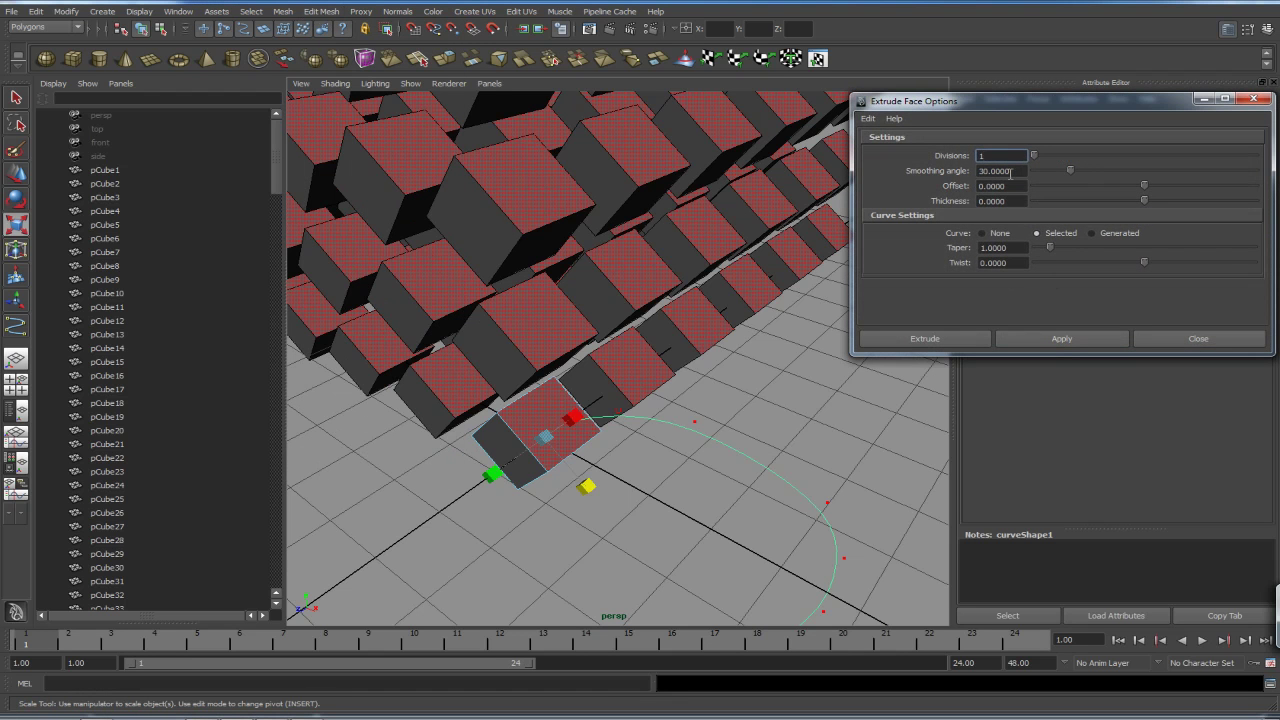
left_click_drag(1035, 156, 1088, 158)
left_click(943, 336)
scroll(600, 415, "down", 5)
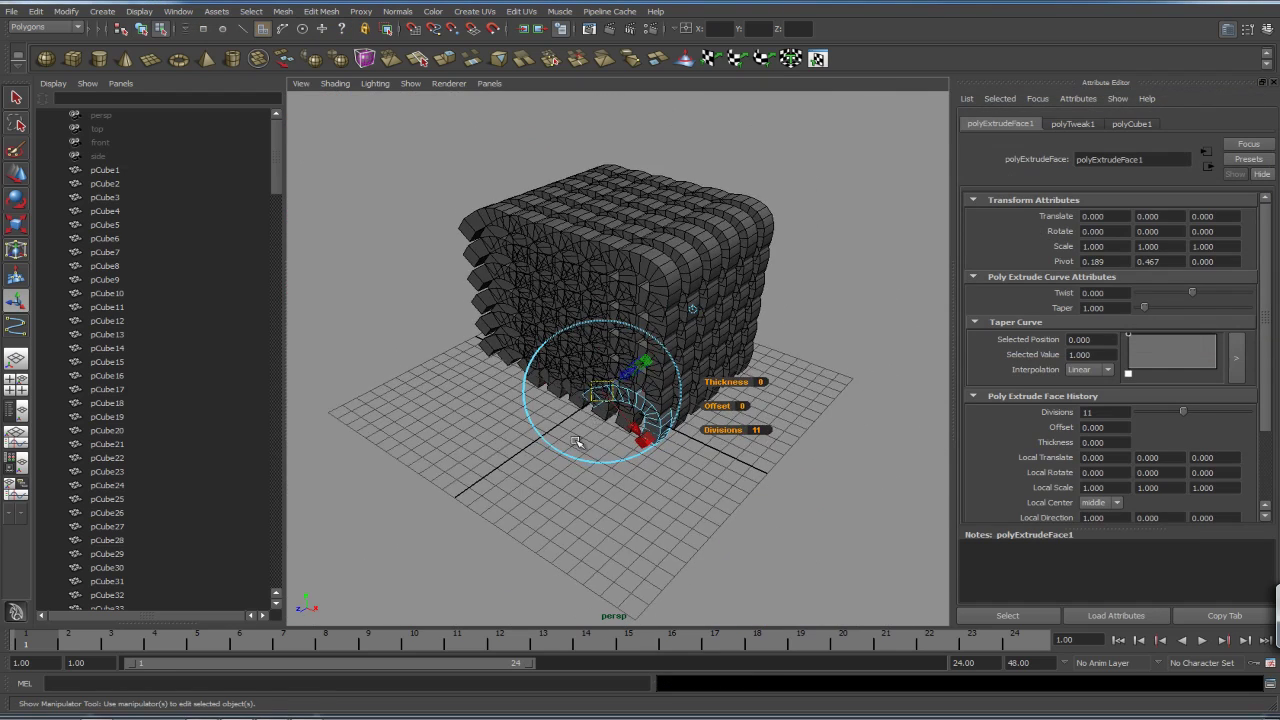
Step: Inspect the extruded instances, return the original cube to object mode and clear the selection
scroll(588, 415, "up", 5)
scroll(580, 450, "down", 3)
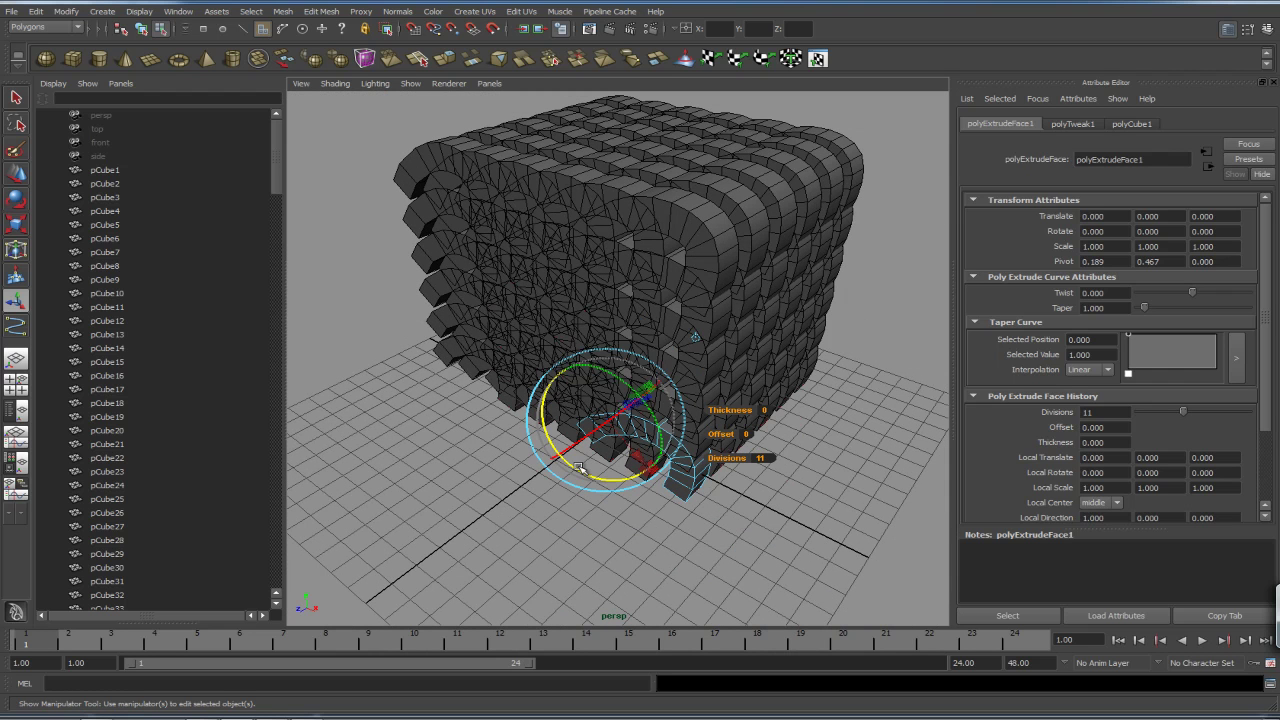
scroll(690, 360, "down", 3)
right_click(620, 490)
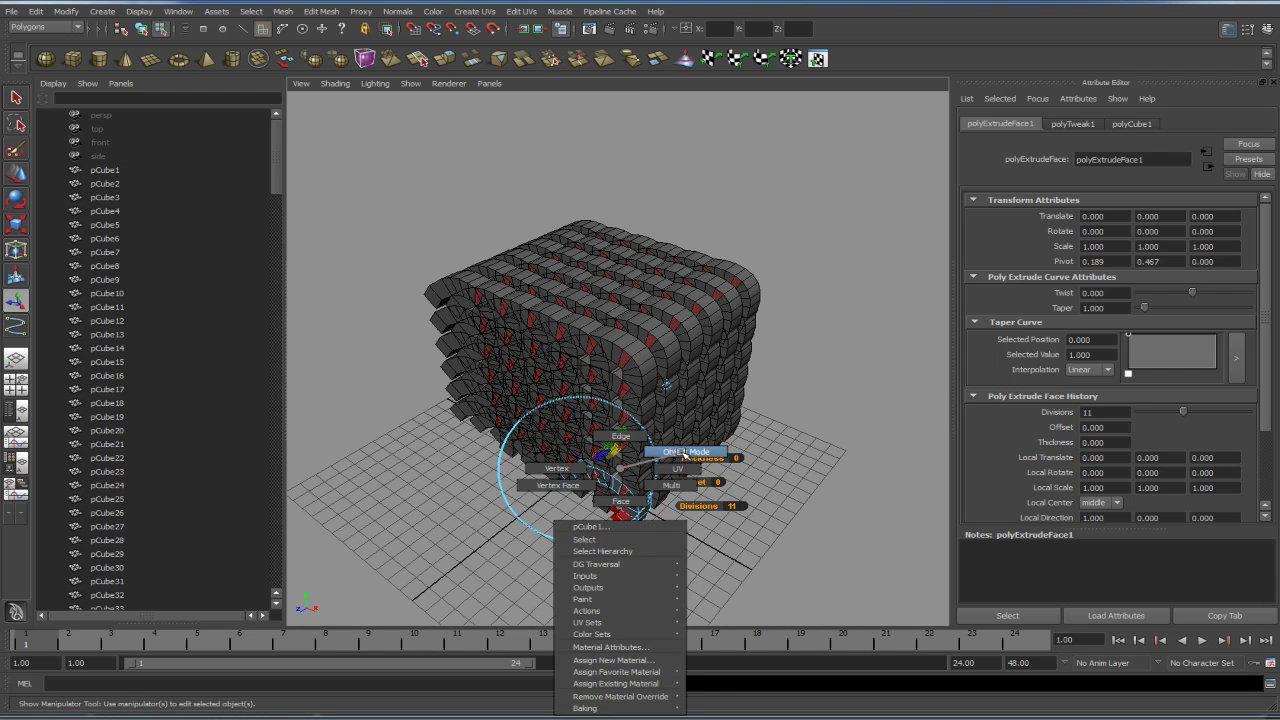
left_click(831, 394)
left_click_drag(831, 394, 797, 304, "alt")
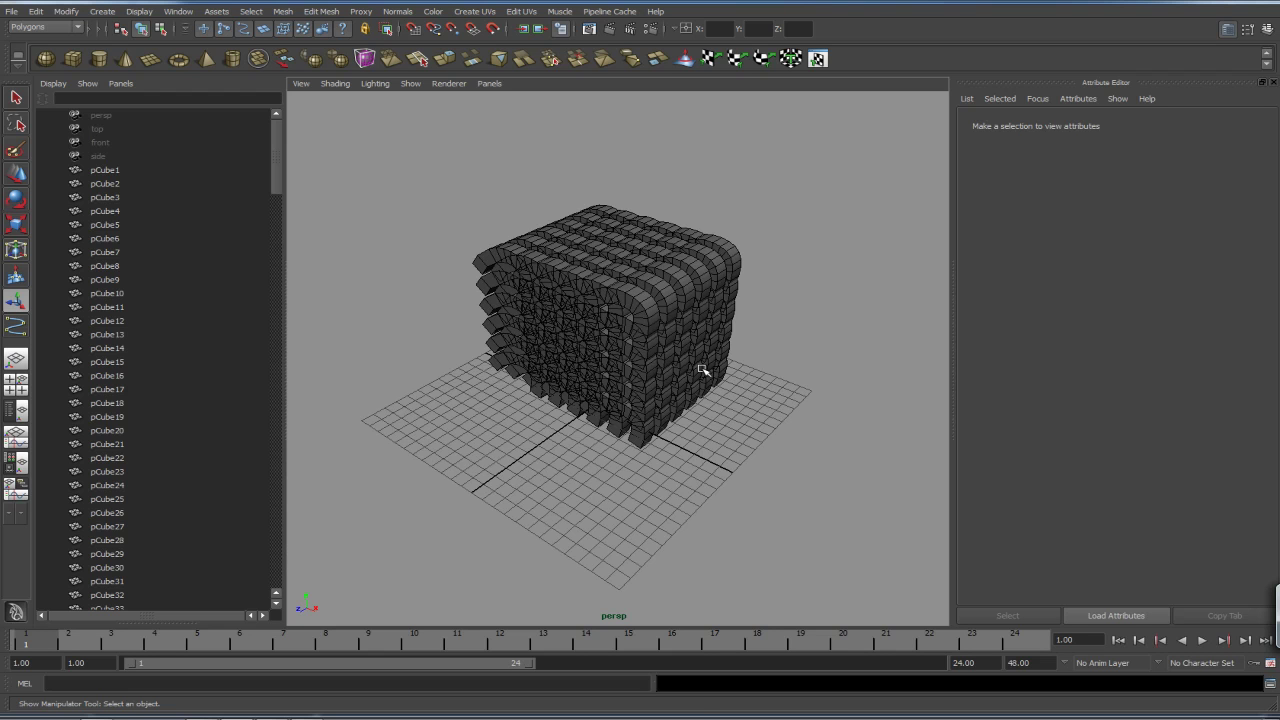
Step: Clear the instanced cubes and curve from the scene and create a new polygon cube at the origin
key("ctrl+z")
left_click_drag(724, 438, 714, 426, "alt")
right_click_drag(714, 426, 864, 426, "alt")
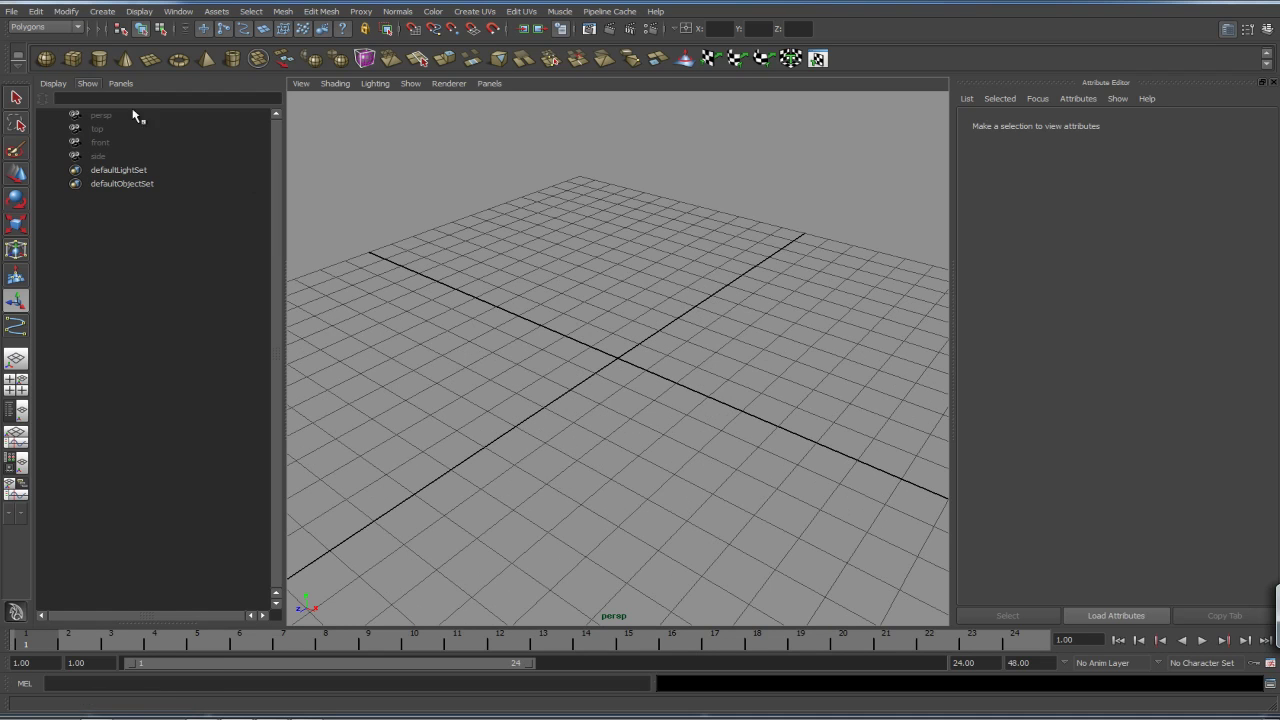
left_click(74, 60)
right_click_drag(694, 363, 722, 306, "alt")
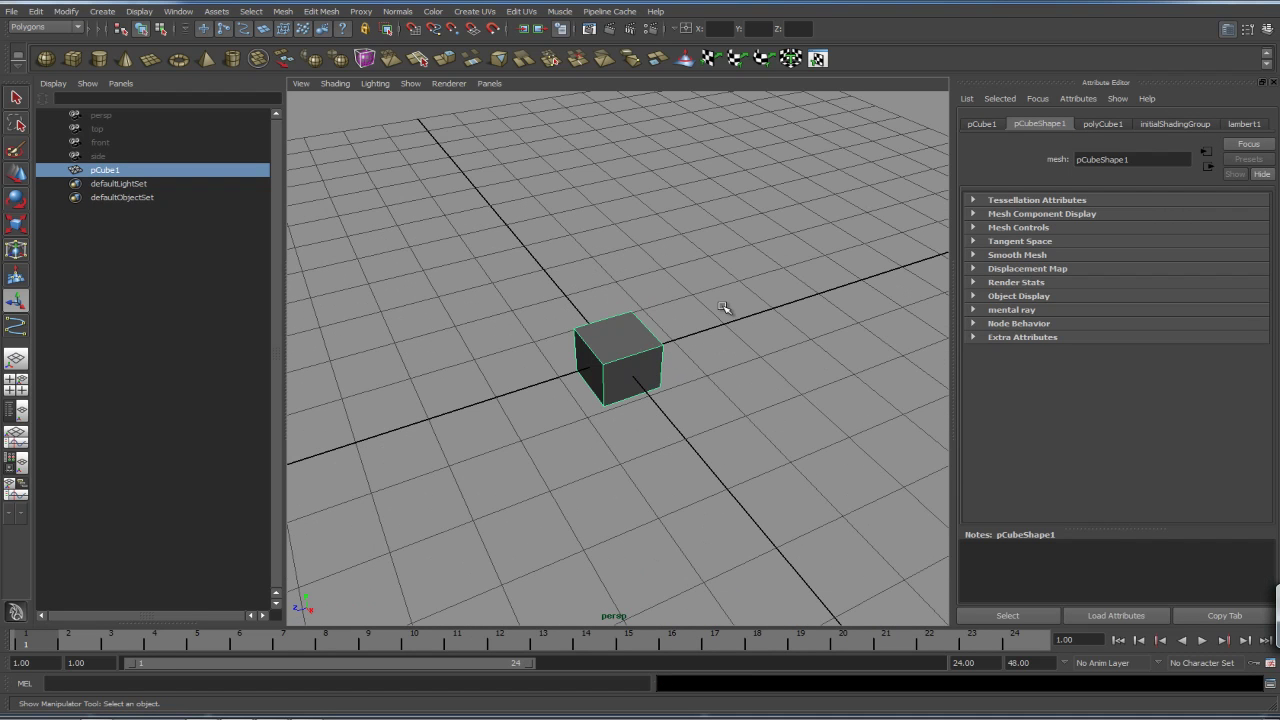
Step: Select all of the cube's vertices and move them 4 units along Z, away from the object's pivot at the origin
key("w")
right_click_drag(616, 350, 576, 354)
left_click_drag(555, 295, 714, 422)
left_click_drag(598, 377, 412, 495)
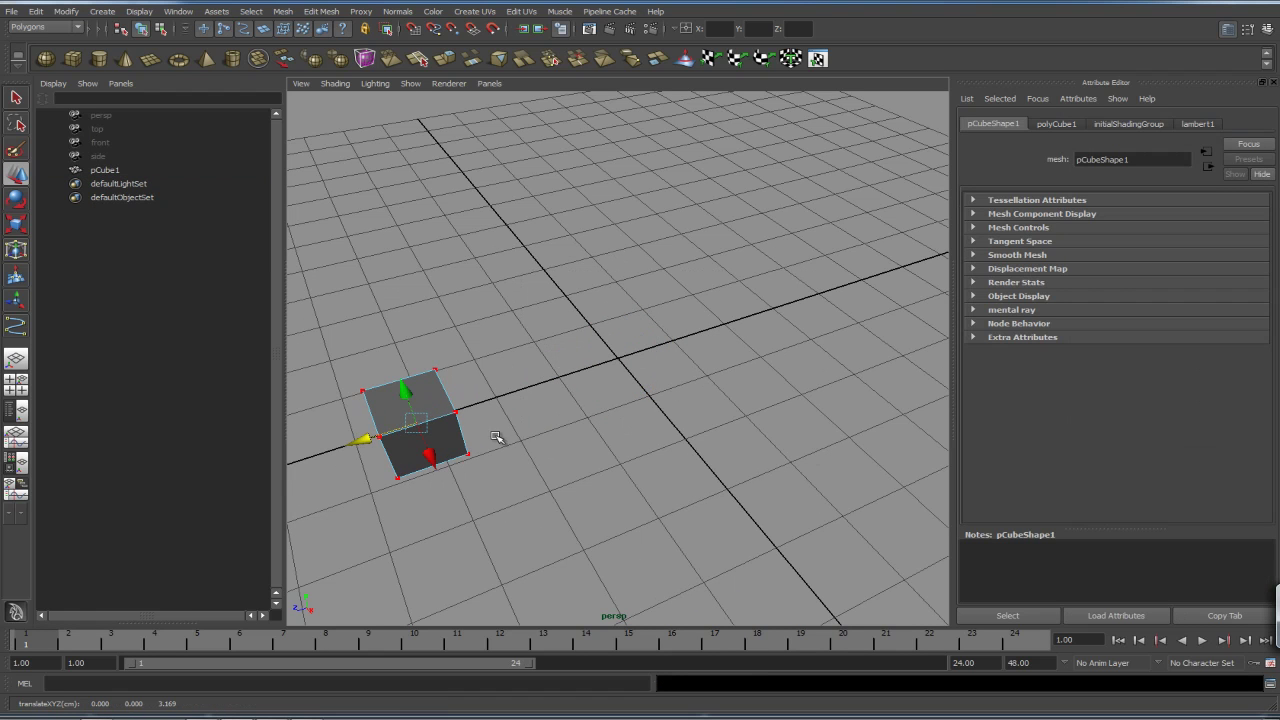
mouse_move(369, 444)
left_mouse_down()
mouse_move(356, 447)
mouse_move(370, 444)
left_mouse_up()
scroll(563, 371, "down", 3)
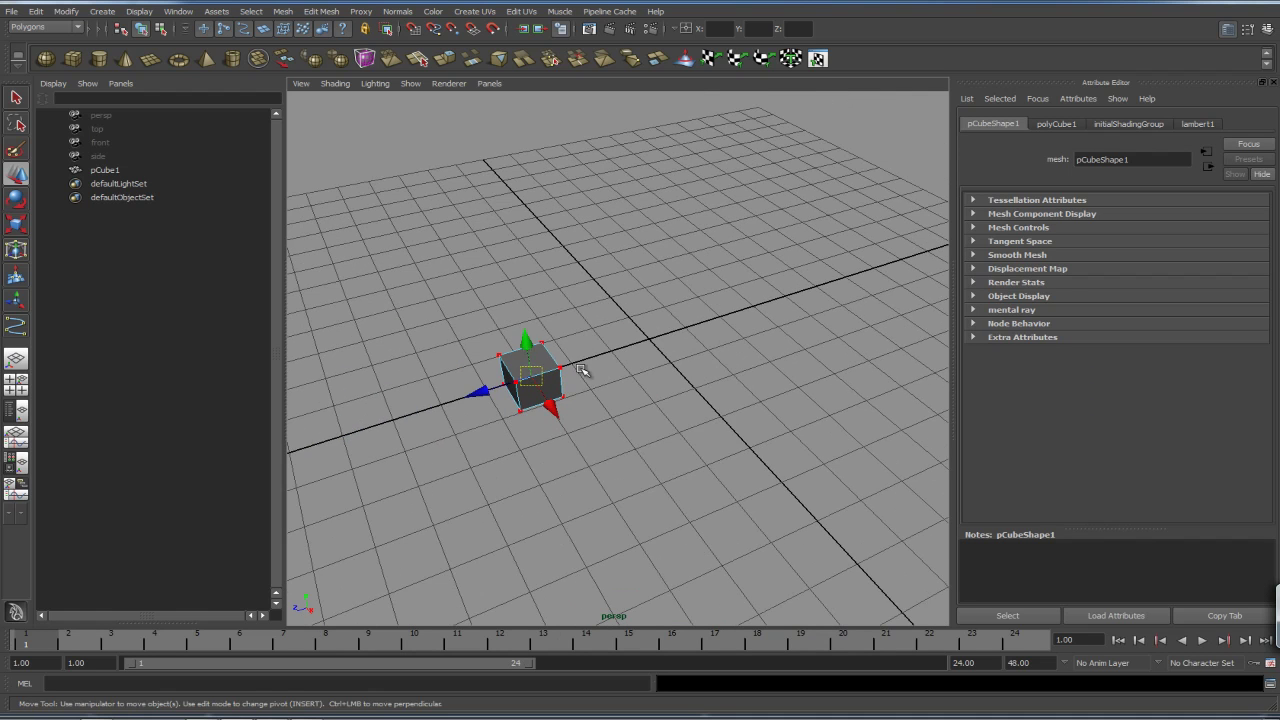
left_click_drag(581, 371, 640, 380, "alt")
mouse_move(466, 417)
left_mouse_down()
mouse_move(432, 435)
mouse_move(470, 425)
mouse_move(472, 402)
mouse_move(468, 418)
left_mouse_up()
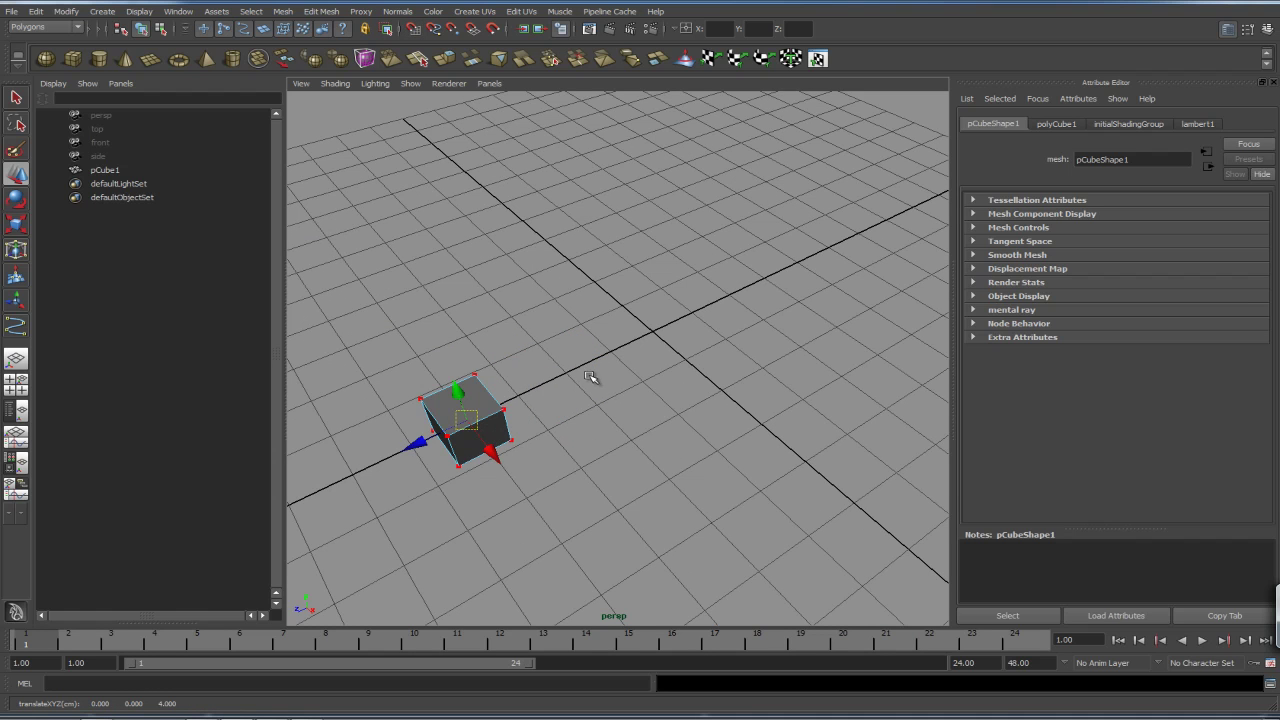
Step: Return the cube to object mode and select it with the Rotate tool active around its pivot at the origin
left_click(457, 392)
right_click_drag(462, 398, 548, 388)
left_click(650, 358)
left_click(652, 329)
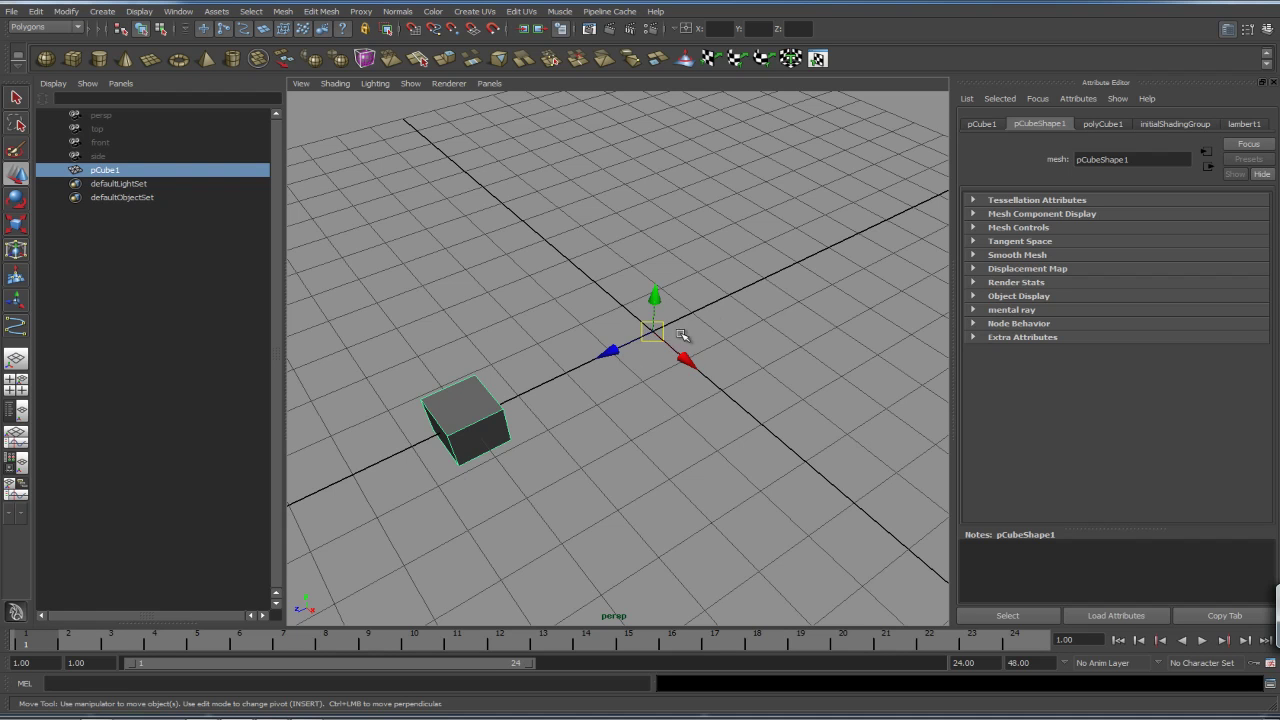
scroll(700, 330, "down", 2)
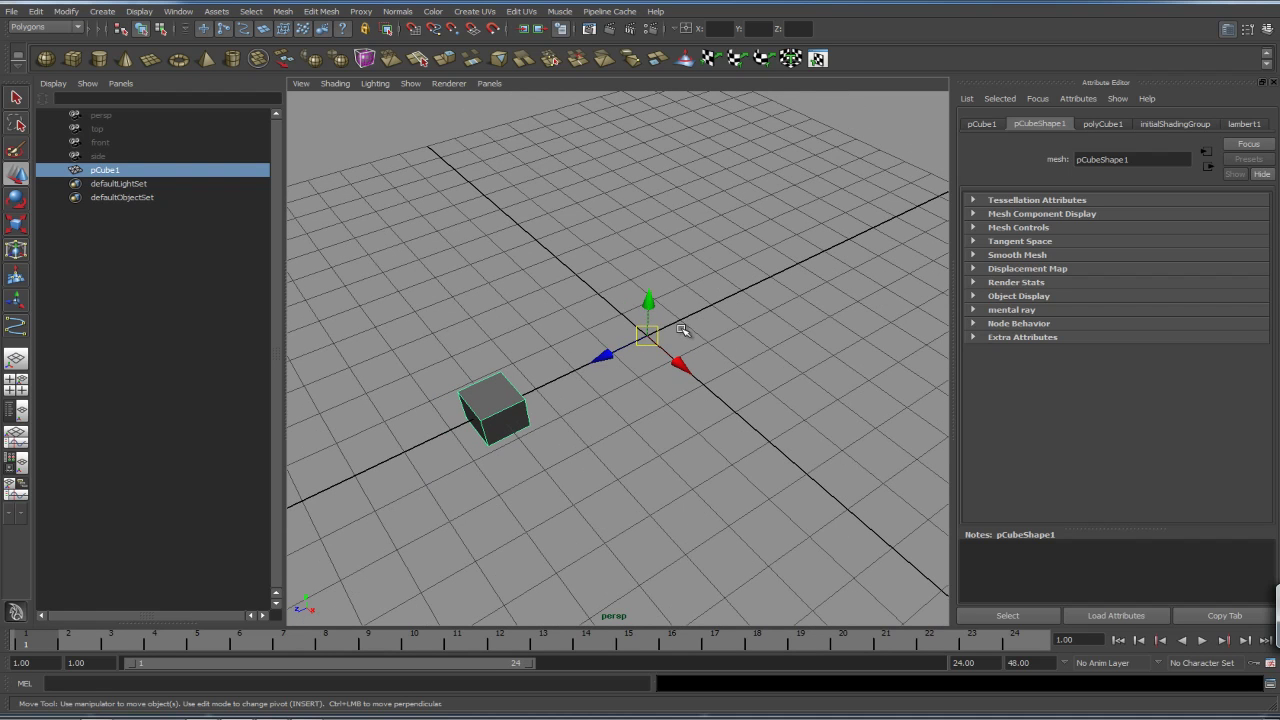
key("e")
left_click_drag(645, 386, 651, 345)
left_click(597, 505)
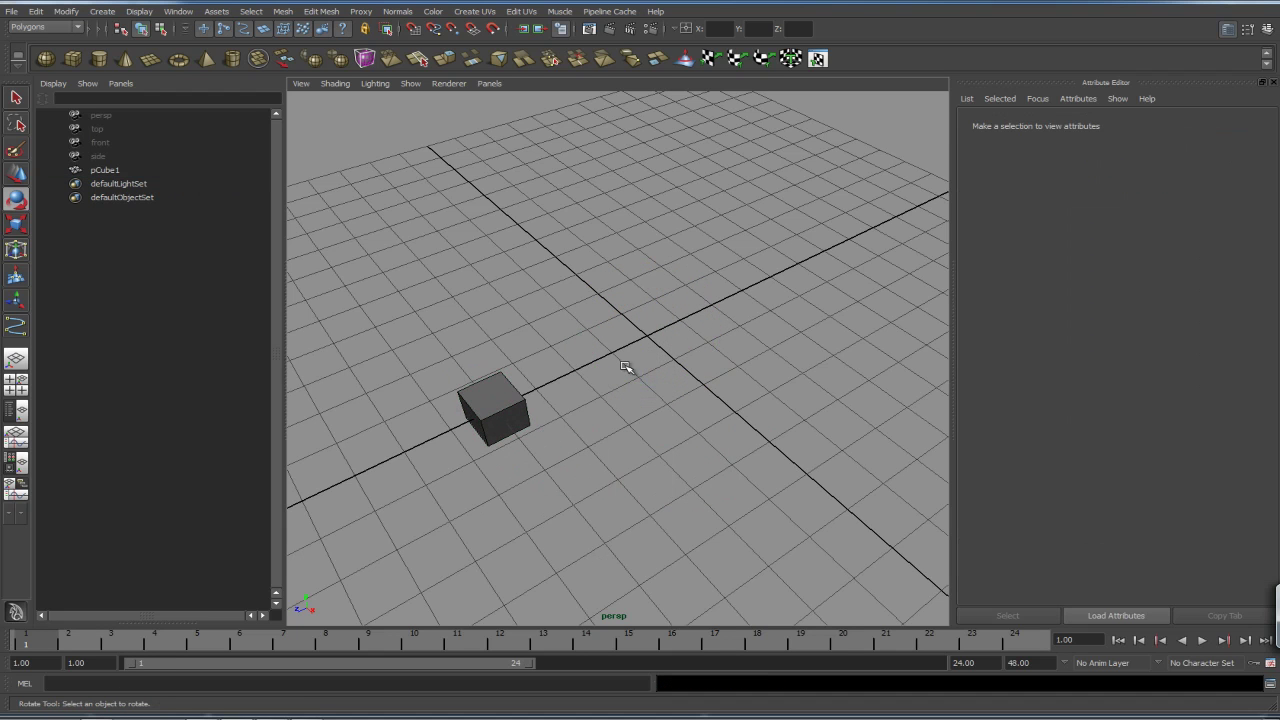
left_click(472, 428)
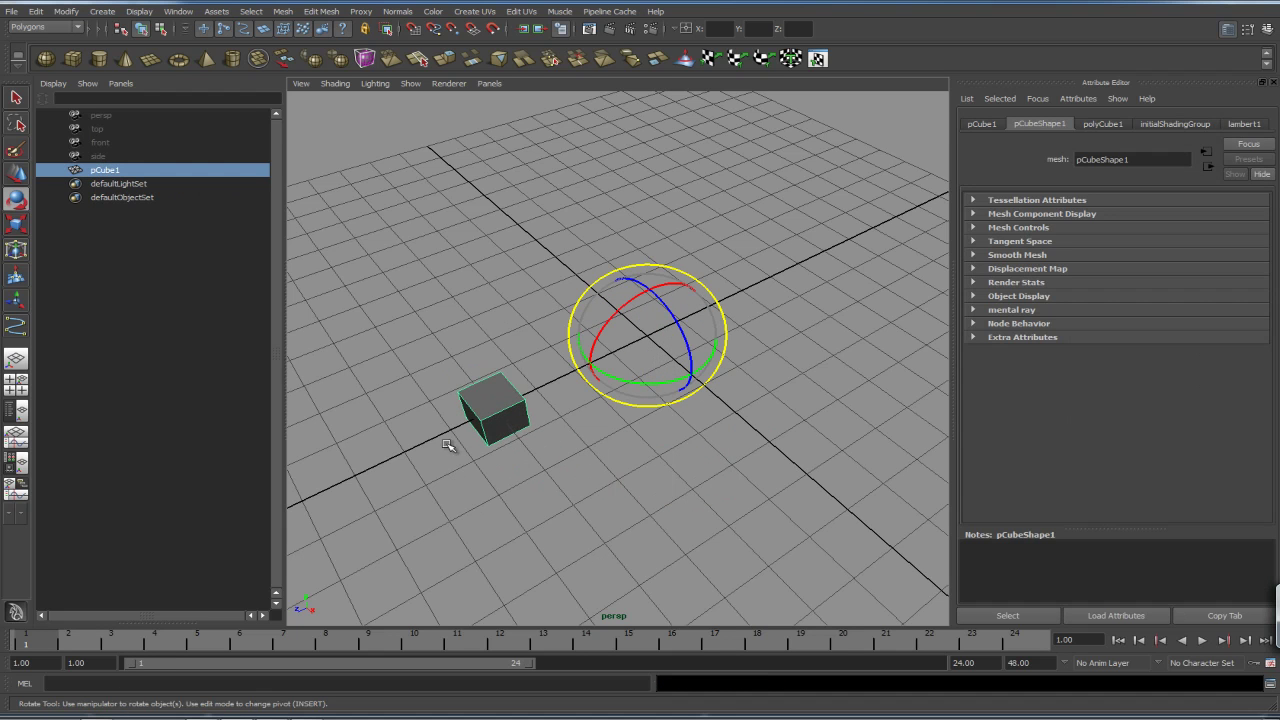
Step: Open the Duplicate Special options for the offset cube and reset the Y translation to 0
left_click(38, 12)
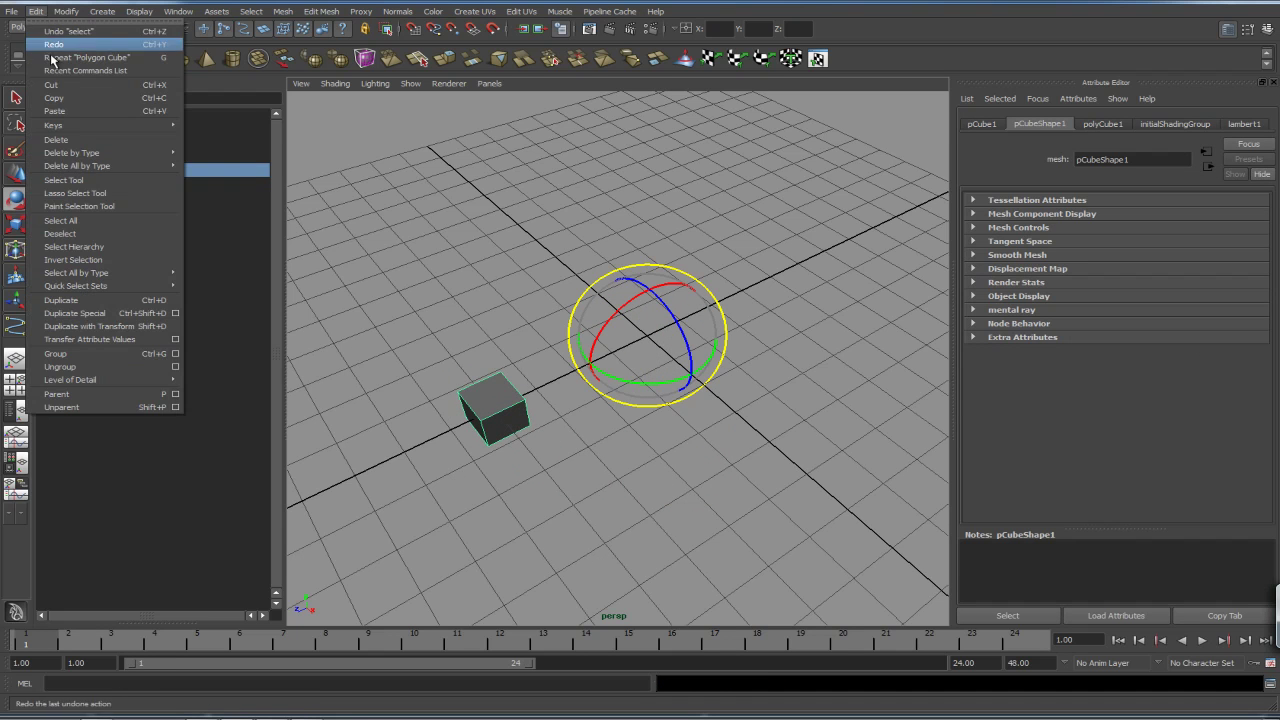
left_click(176, 316)
left_click_drag(1020, 98, 1136, 21)
scroll(620, 400, "up", 2)
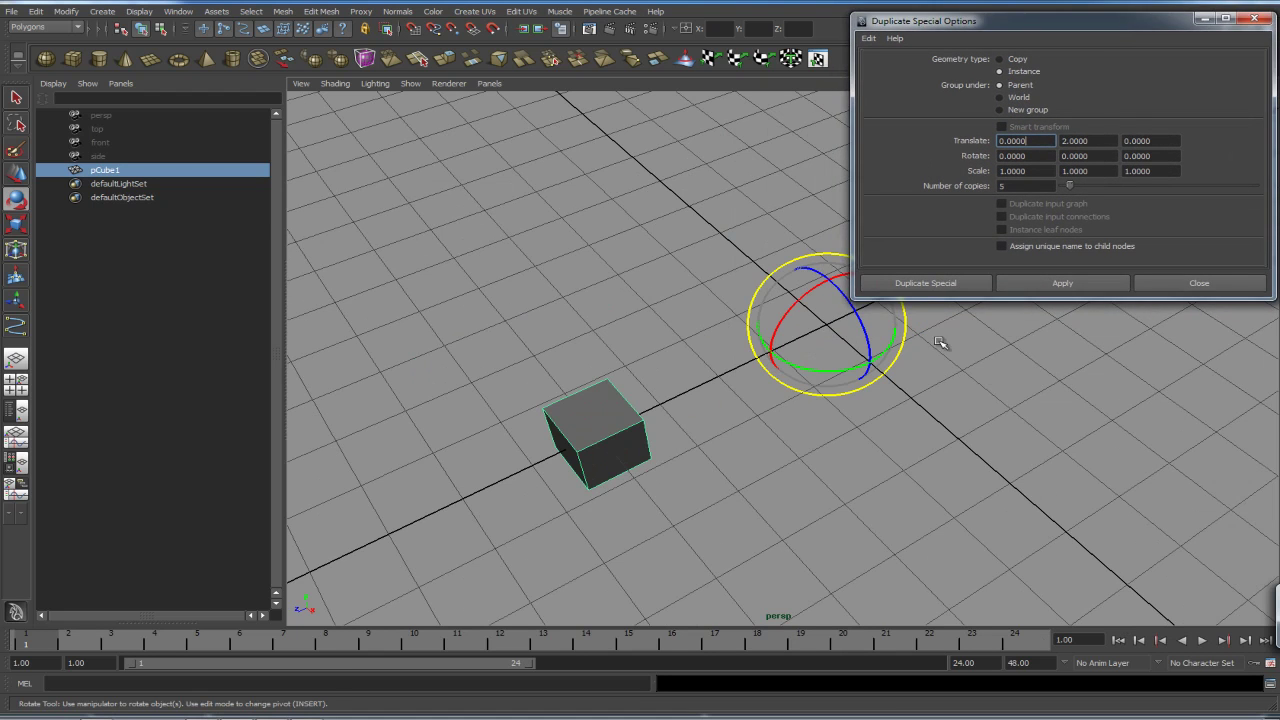
left_click_drag(942, 344, 907, 323, "alt")
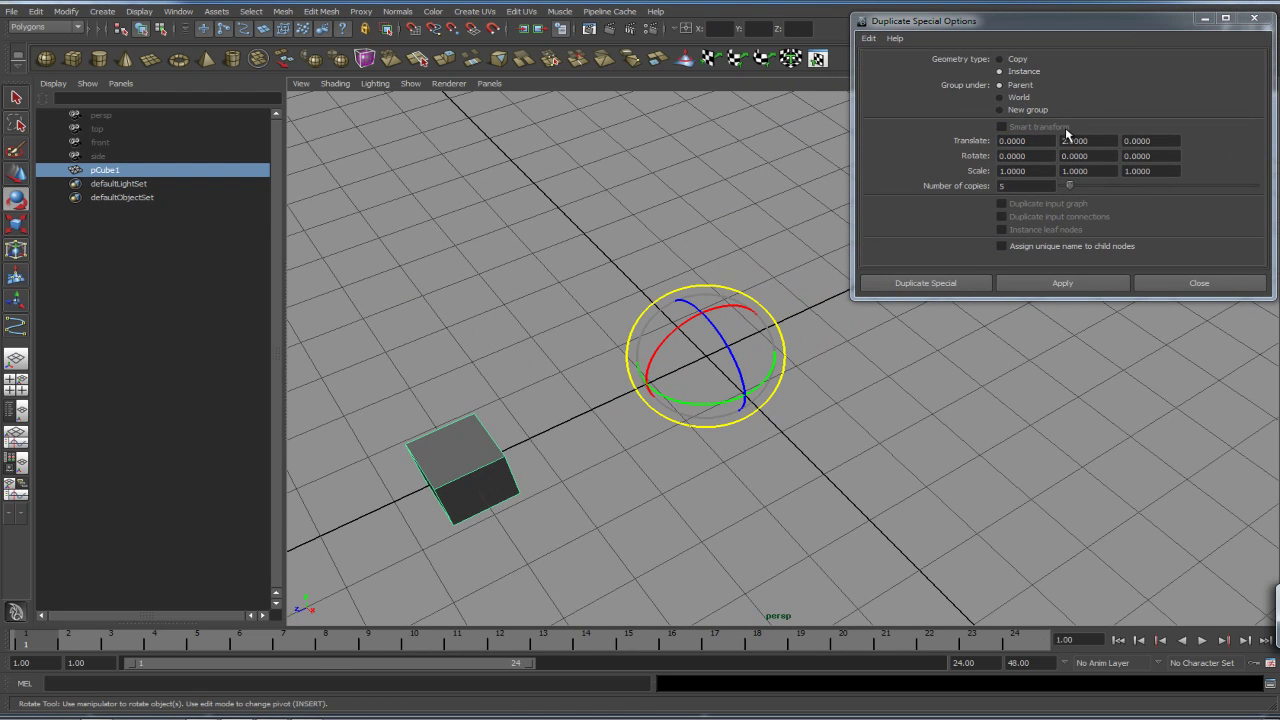
double_click(1092, 141)
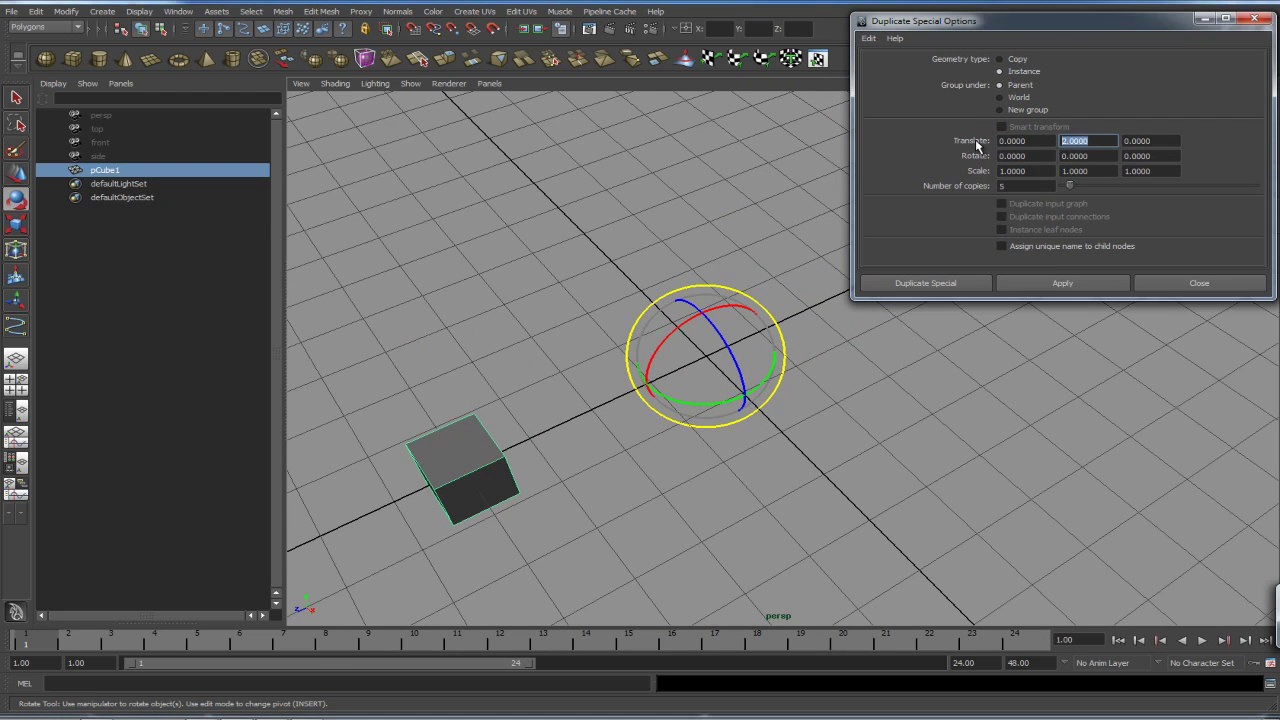
type("0")
key("Tab")
key("Tab")
key("Tab")
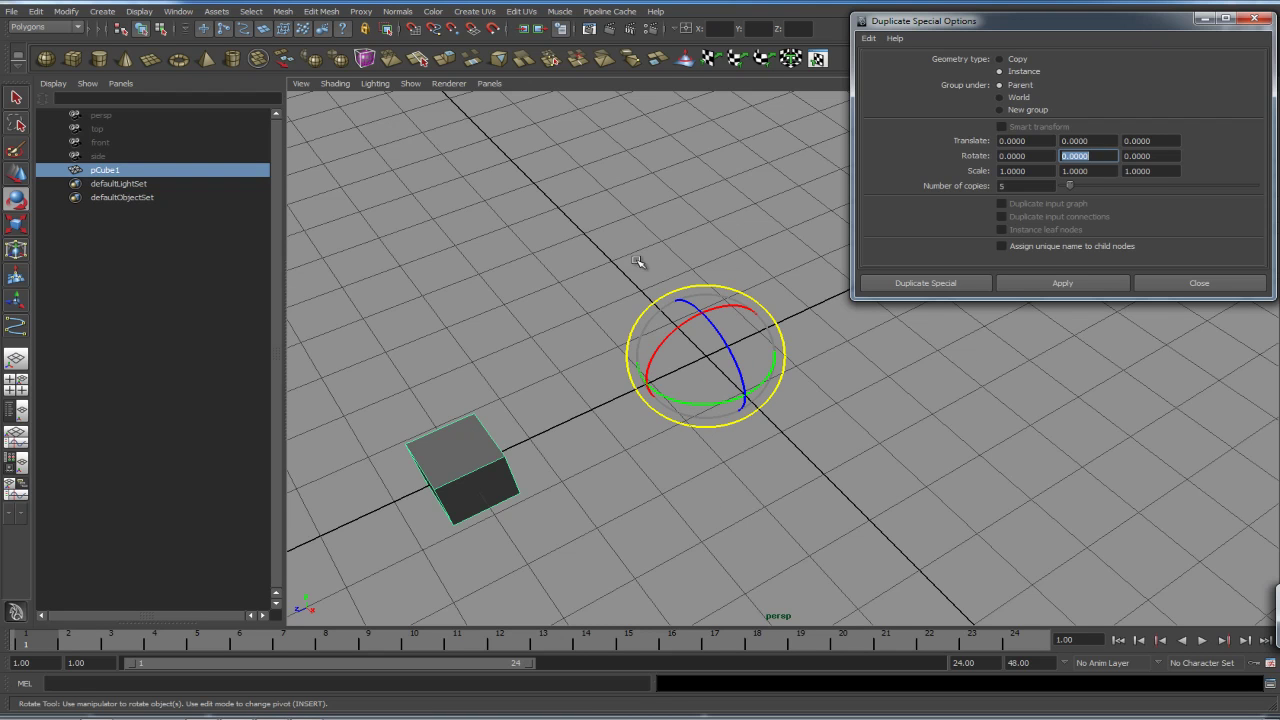
Step: Create 9 instances of the cube, each rotated 36 degrees in Y, to form a ring around the origin
left_click(1028, 186)
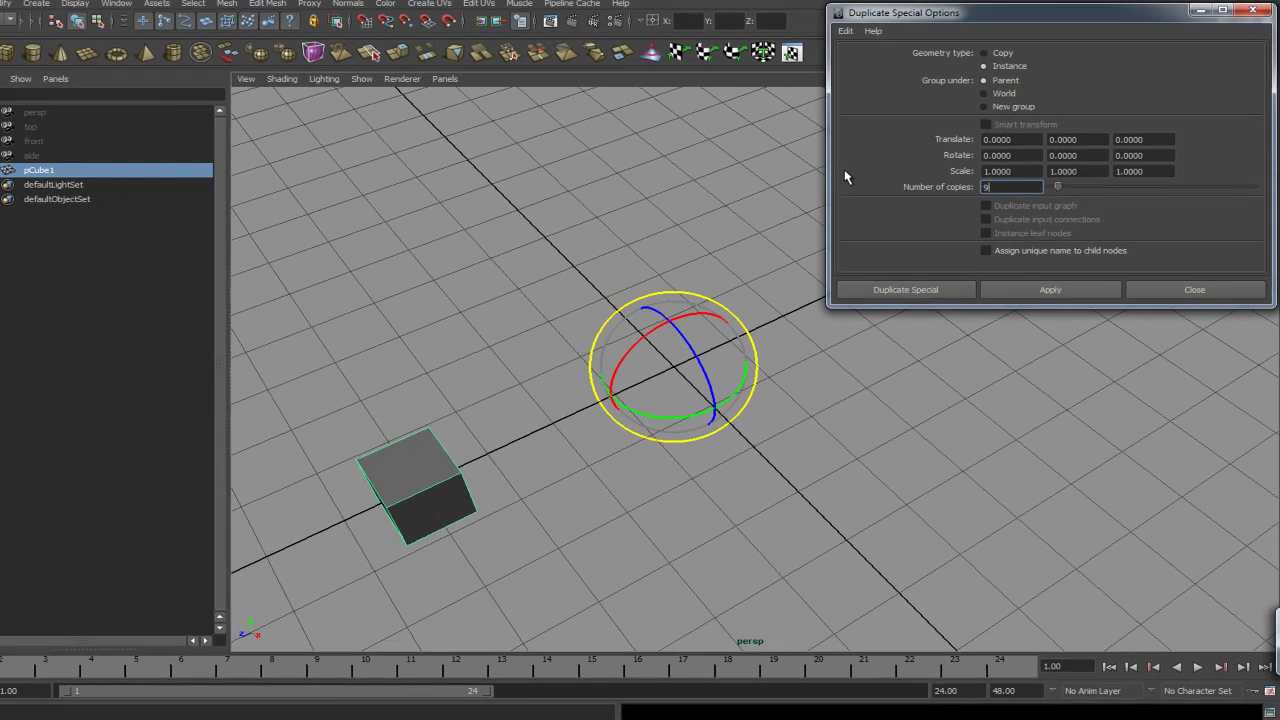
type("9")
left_click(1080, 156)
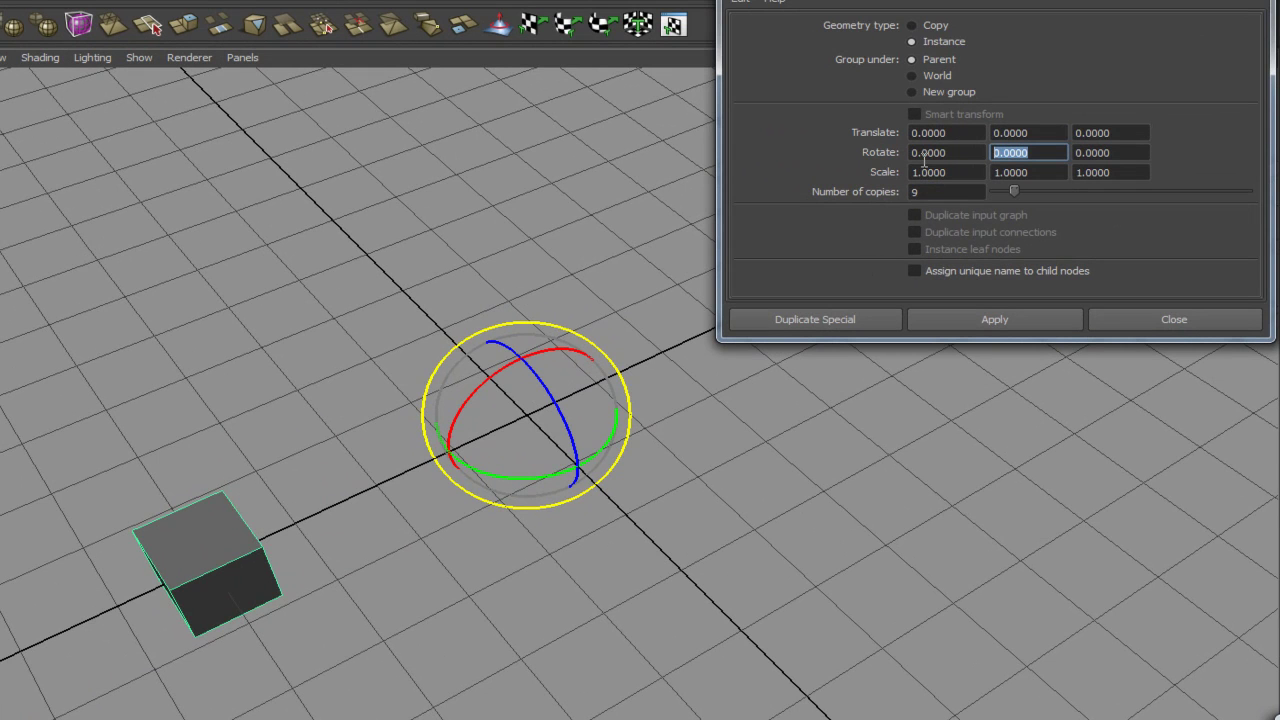
type("36")
key("Tab")
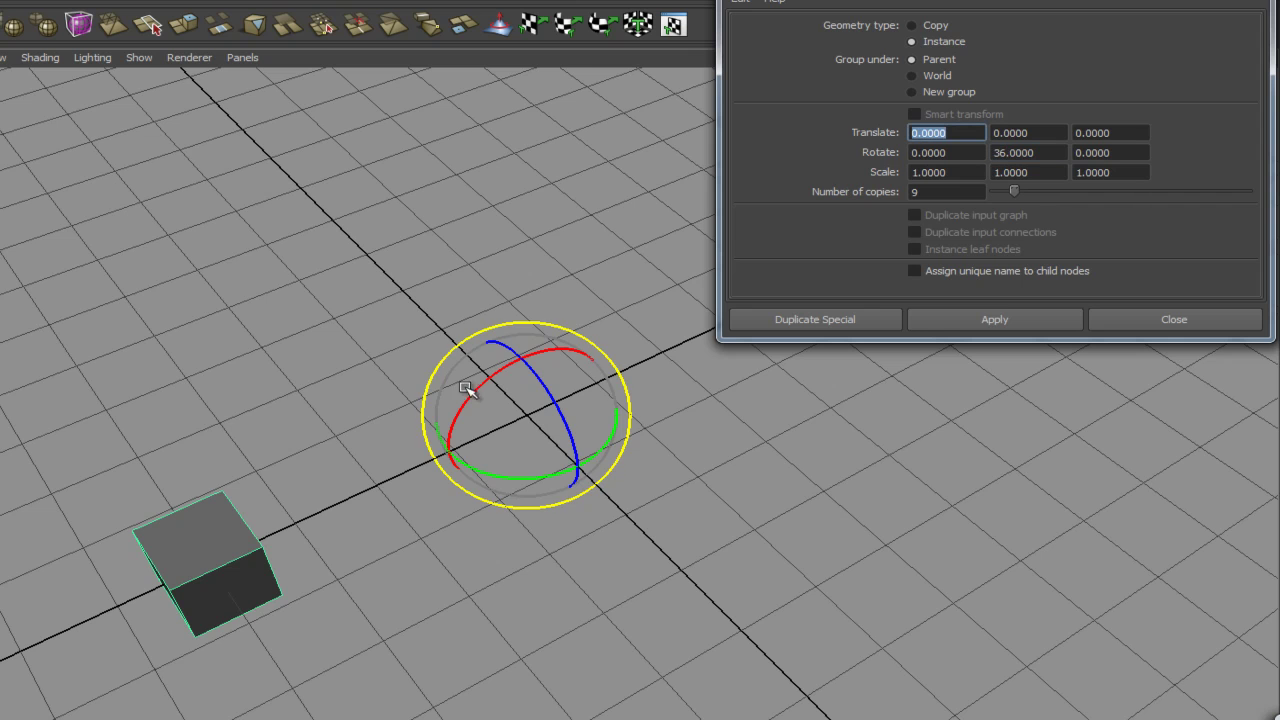
left_click(1033, 318)
right_click_drag(1066, 491, 830, 498, "alt")
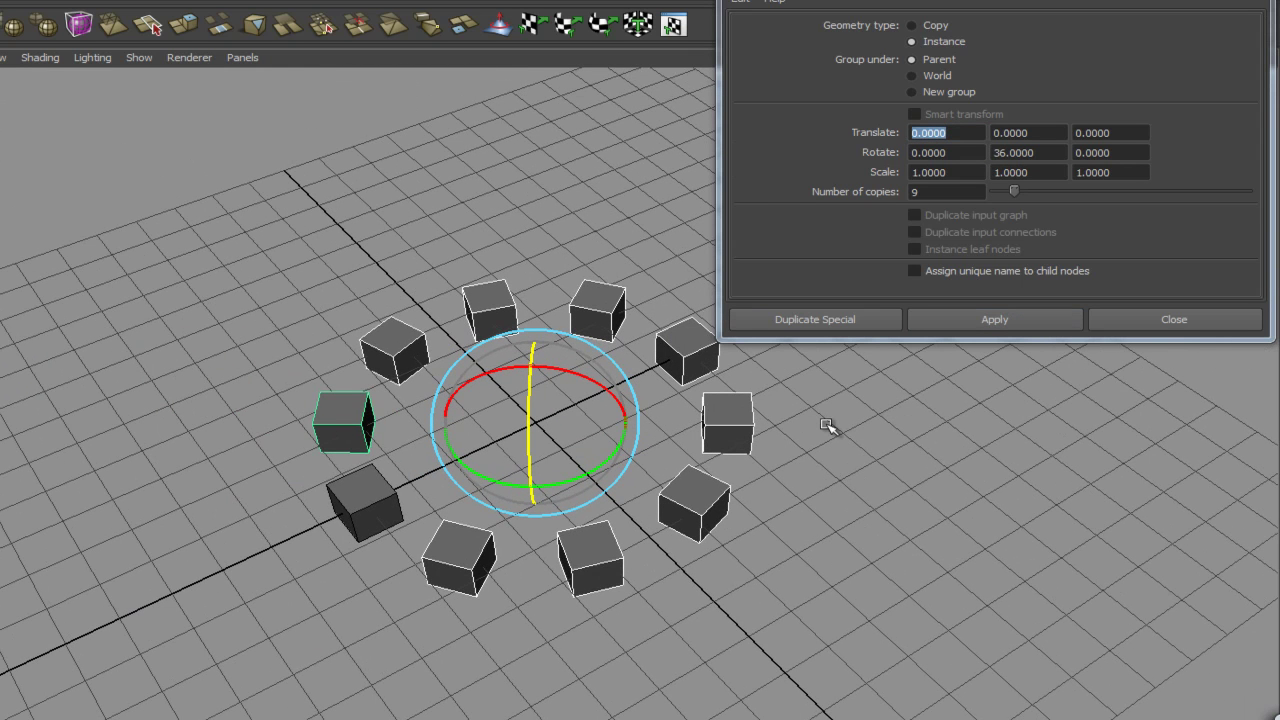
Step: Select the original cube's side faces and scale them outward along X until the inner edges of neighbouring instances meet
right_click_drag(366, 493, 370, 515)
left_click_drag(714, 600, 874, 523, "alt")
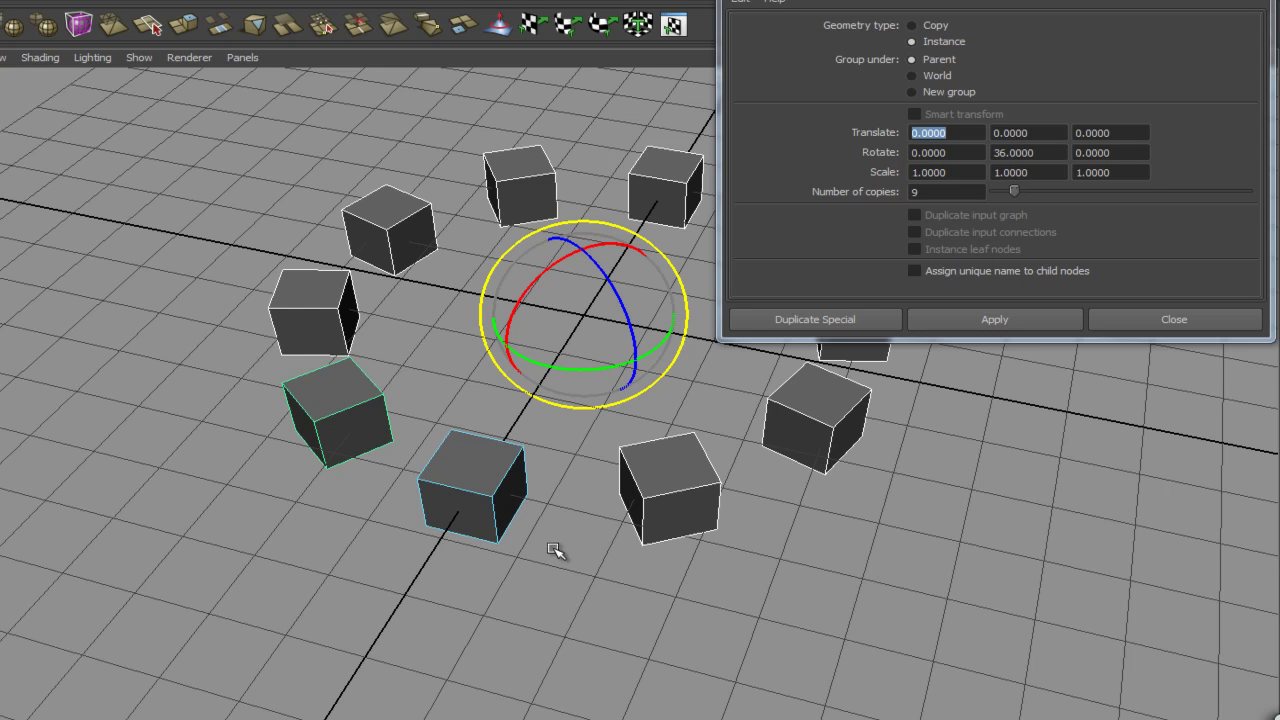
left_click_drag(600, 557, 508, 468, "alt")
left_click_drag(449, 434, 620, 514, "alt")
left_click(632, 495)
left_click_drag(771, 563, 771, 534, "alt")
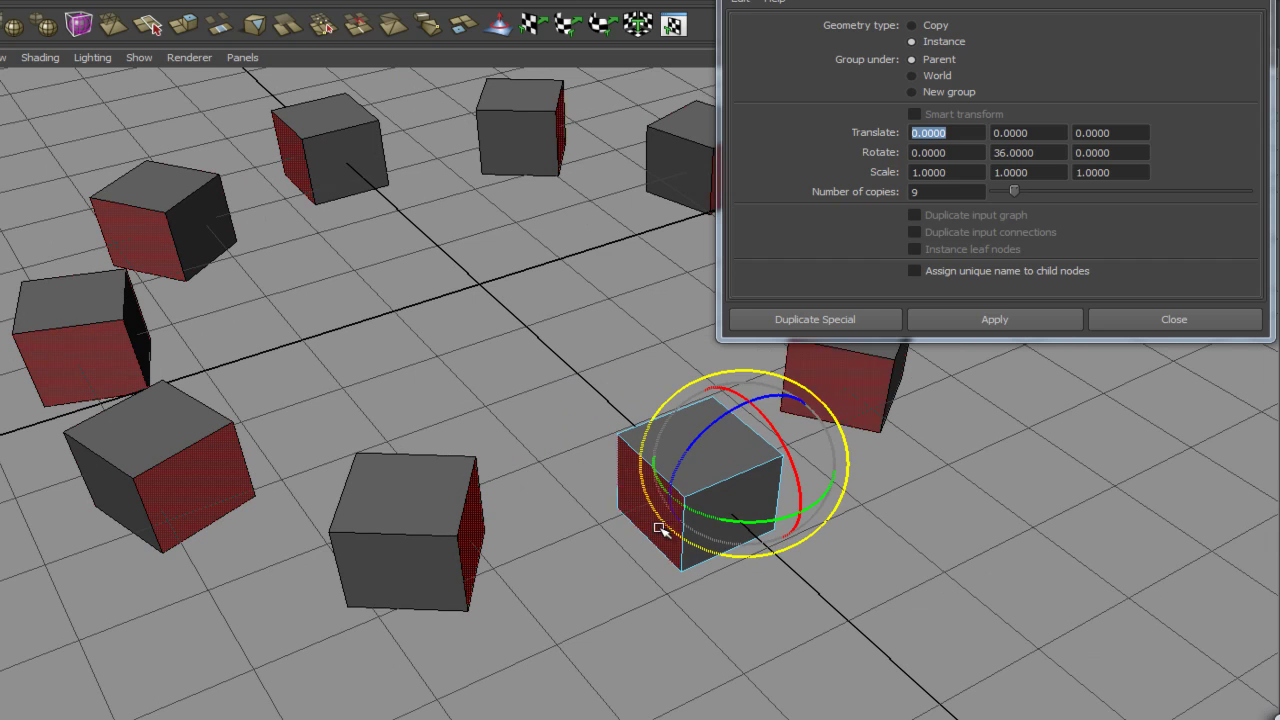
key("r")
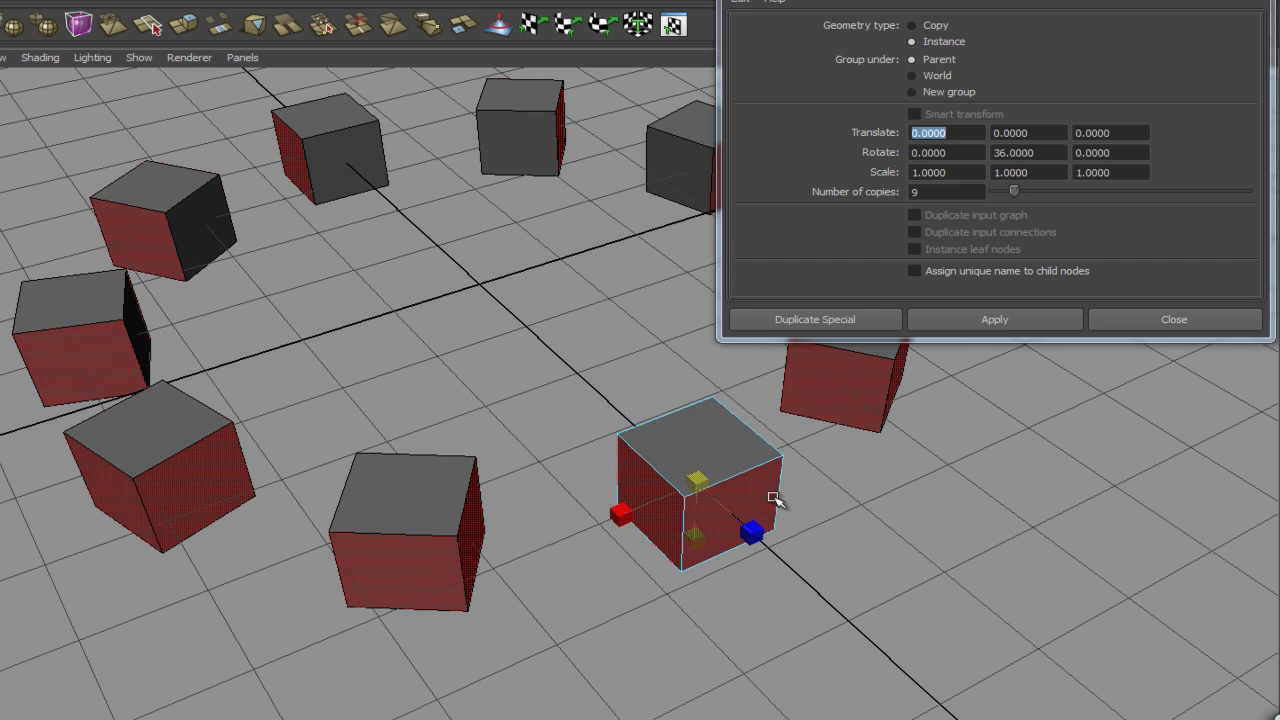
left_click_drag(620, 514, 517, 546)
left_click_drag(786, 514, 645, 478, "alt")
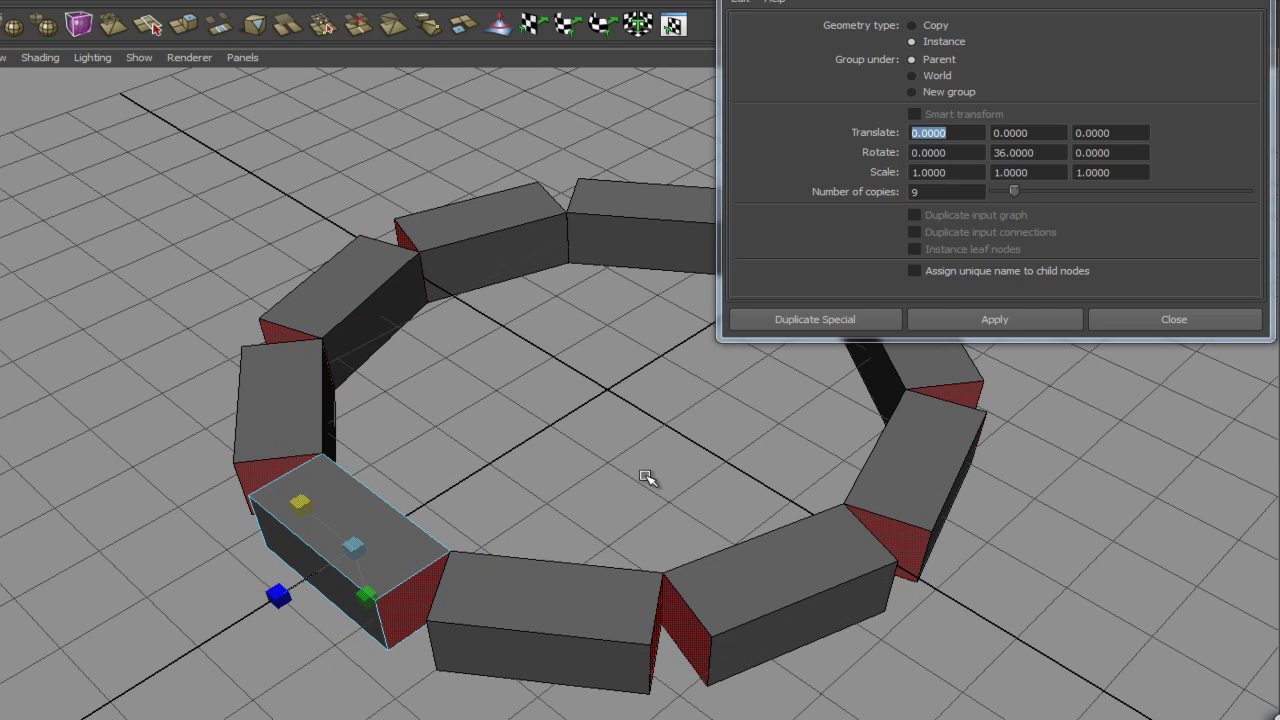
Step: Select the segment's outer vertices and scale them wider until the outer gaps between neighbouring segments close
left_click_drag(537, 491, 654, 409, "alt")
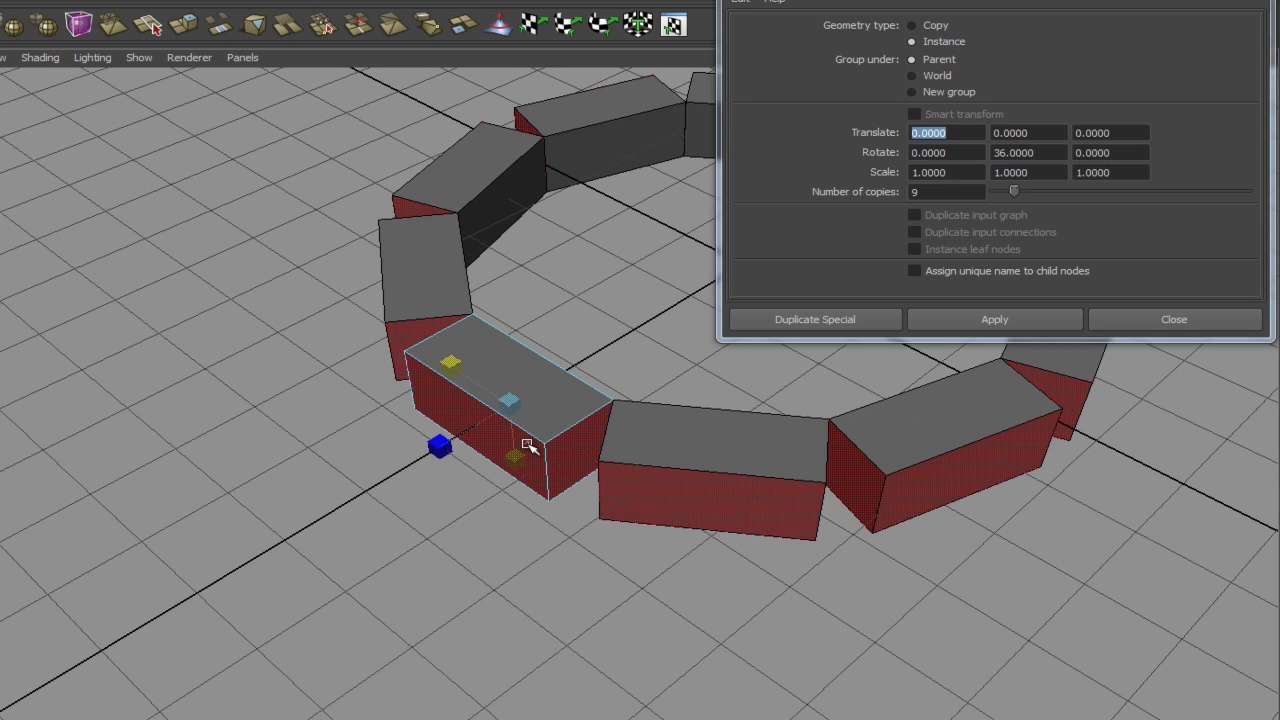
left_click_drag(441, 447, 470, 515, "alt")
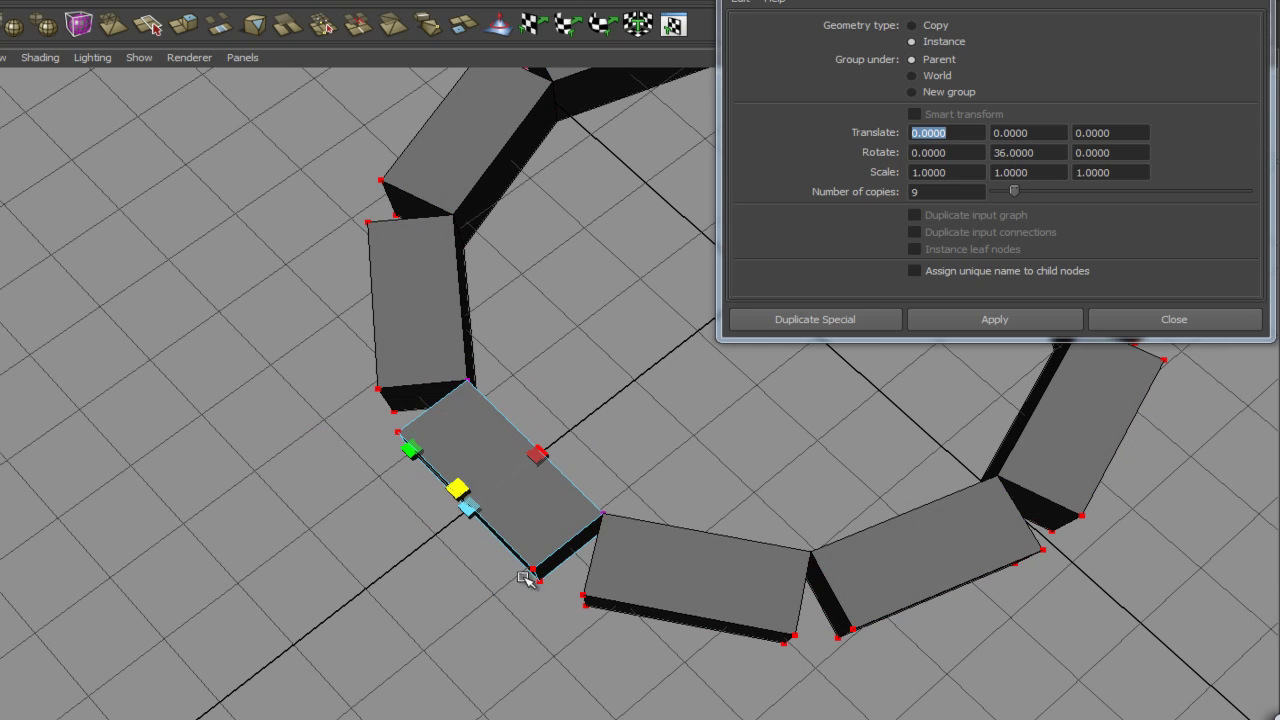
middle_click_drag(491, 460, 391, 436)
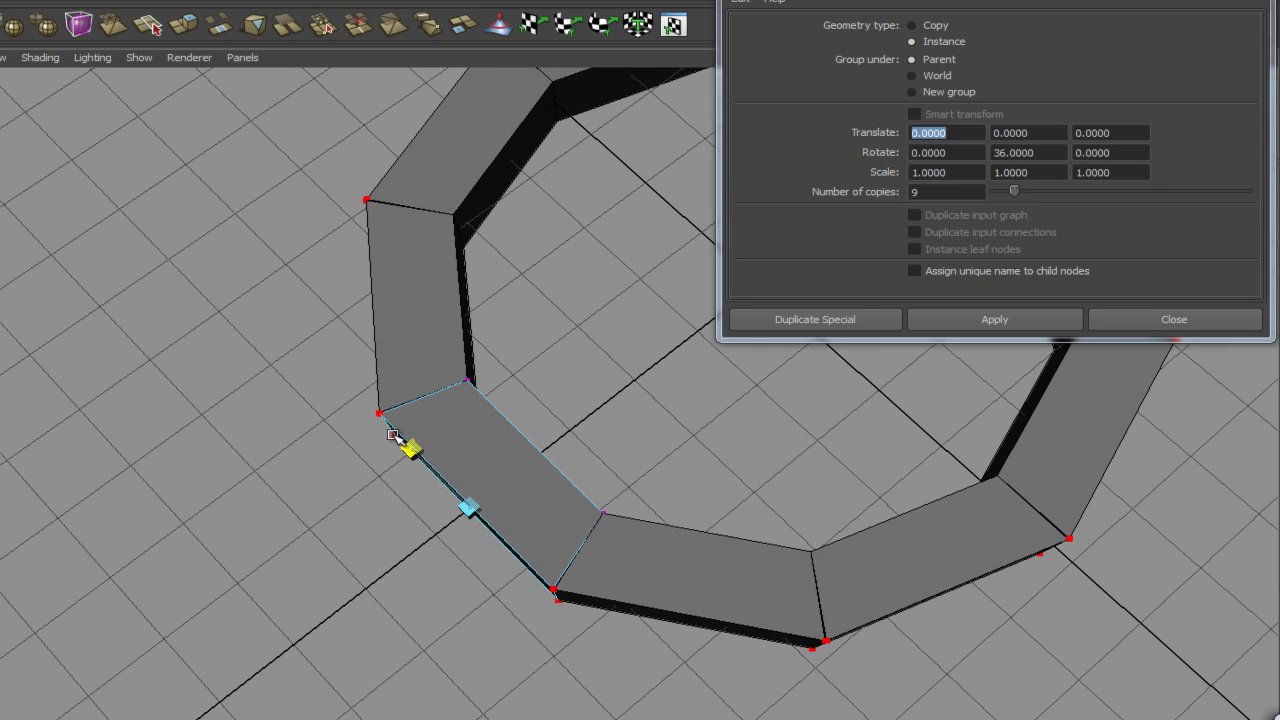
left_click_drag(545, 607, 643, 491, "alt")
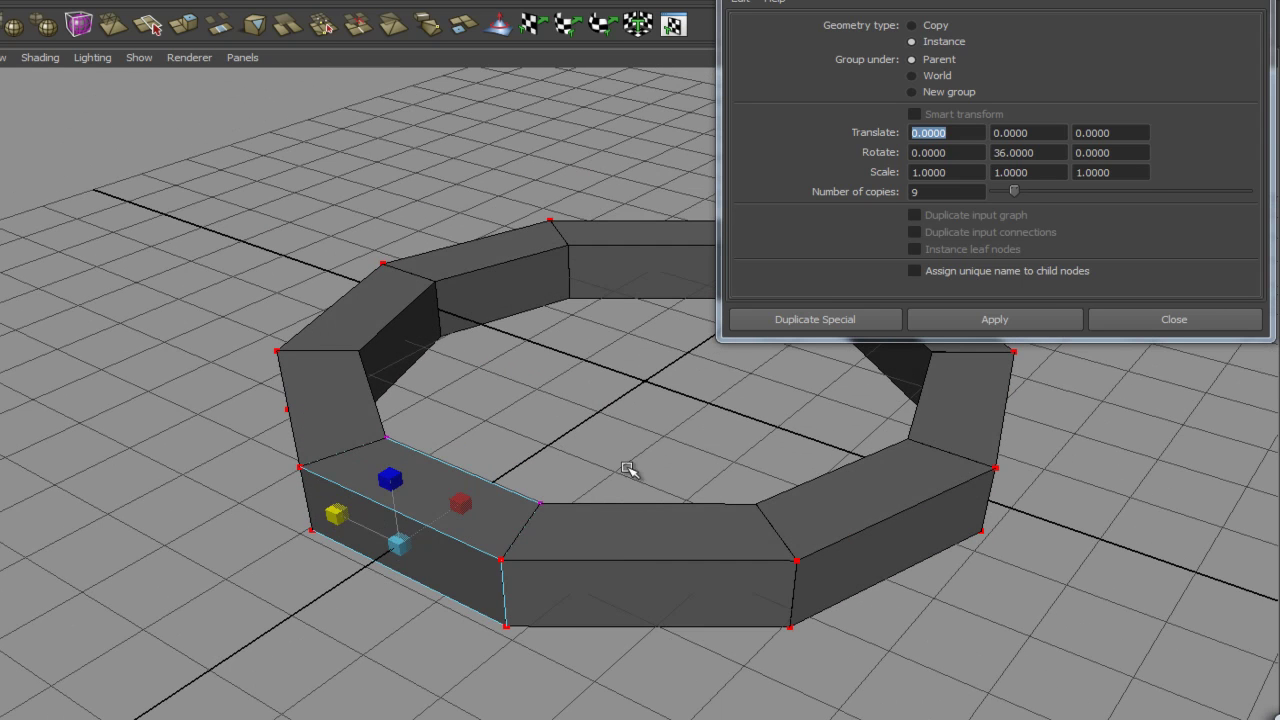
Step: Return the ring's segments to object mode and delete the whole ring
right_click_drag(487, 522, 555, 500)
mouse_move(691, 429)
left_mouse_down("alt")
mouse_move(717, 449)
mouse_move(757, 434)
mouse_move(825, 479)
mouse_move(637, 500)
mouse_move(760, 463)
mouse_move(700, 449)
left_mouse_up("alt")
right_click_drag(637, 562, 697, 543)
right_click_drag(965, 503, 591, 486, "alt")
left_click_drag(591, 486, 737, 507, "alt")
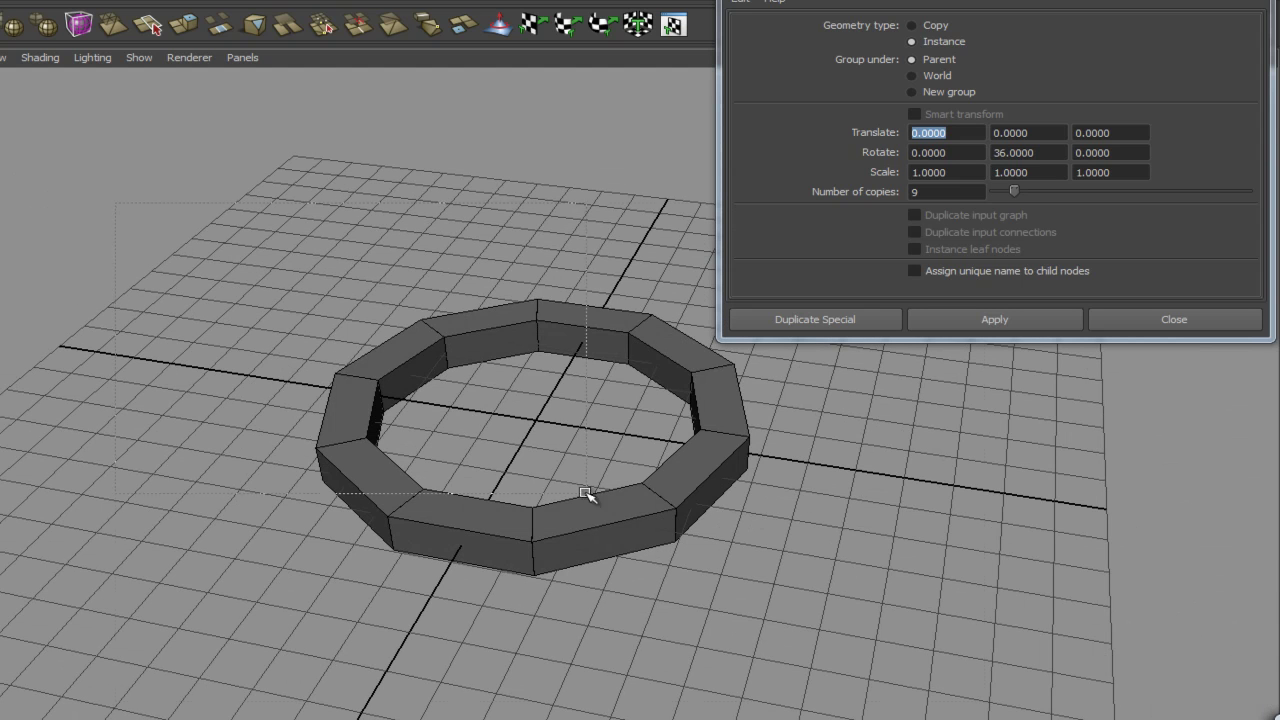
left_click_drag(371, 360, 1016, 683)
key("Delete")
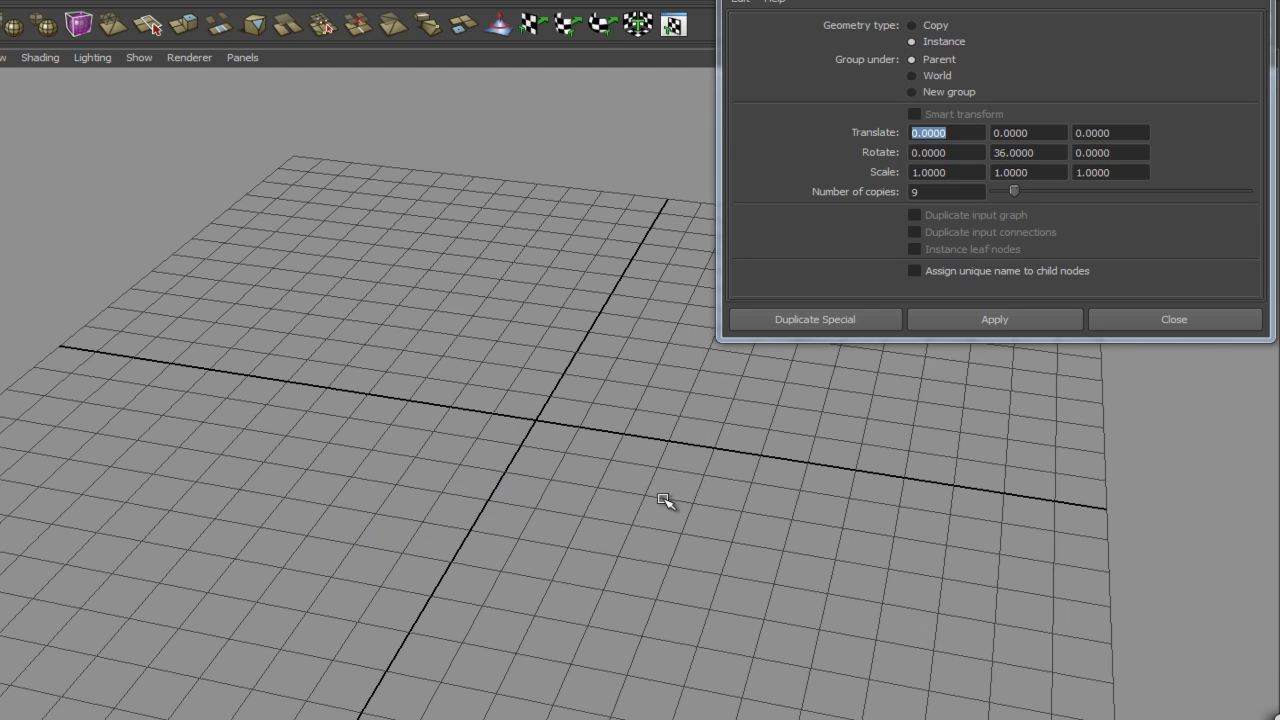
Step: Place a fresh polygon cube at the origin and group it, with the group's contents expanded in the Outliner
key("ctrl+z")
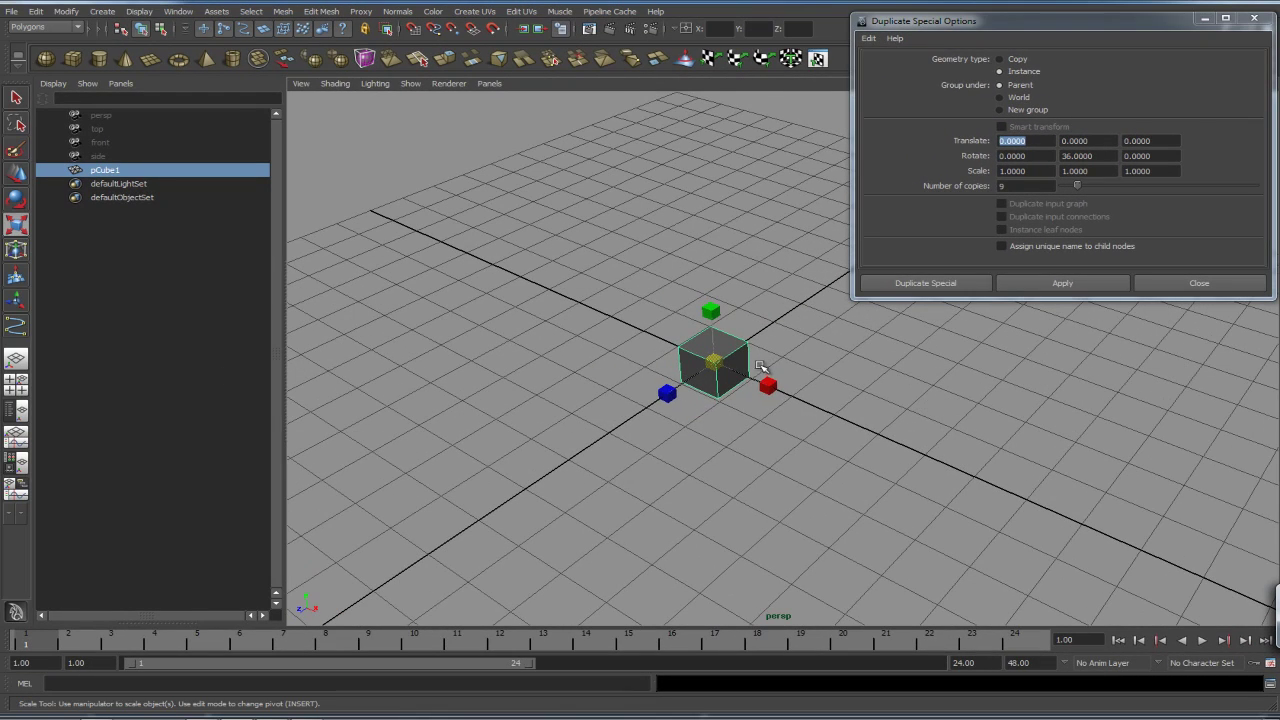
left_click(768, 385)
key("q")
key("ctrl+g")
left_click(42, 170)
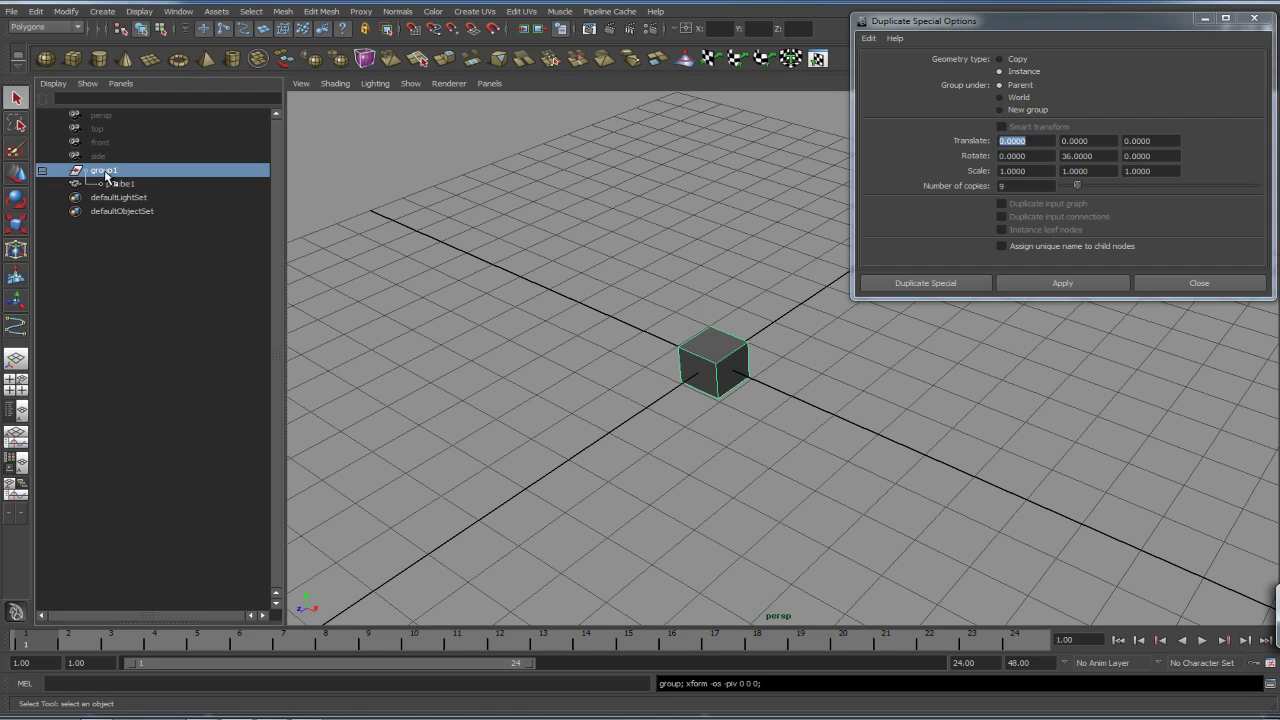
Step: Select the child cube inside the group and move it along Z away from the group's pivot, undoing the last nudge
left_click(127, 186)
left_click(125, 172)
left_click(127, 186)
left_click(129, 174)
left_click(166, 183)
left_click_drag(700, 330, 776, 358, "alt")
key("w")
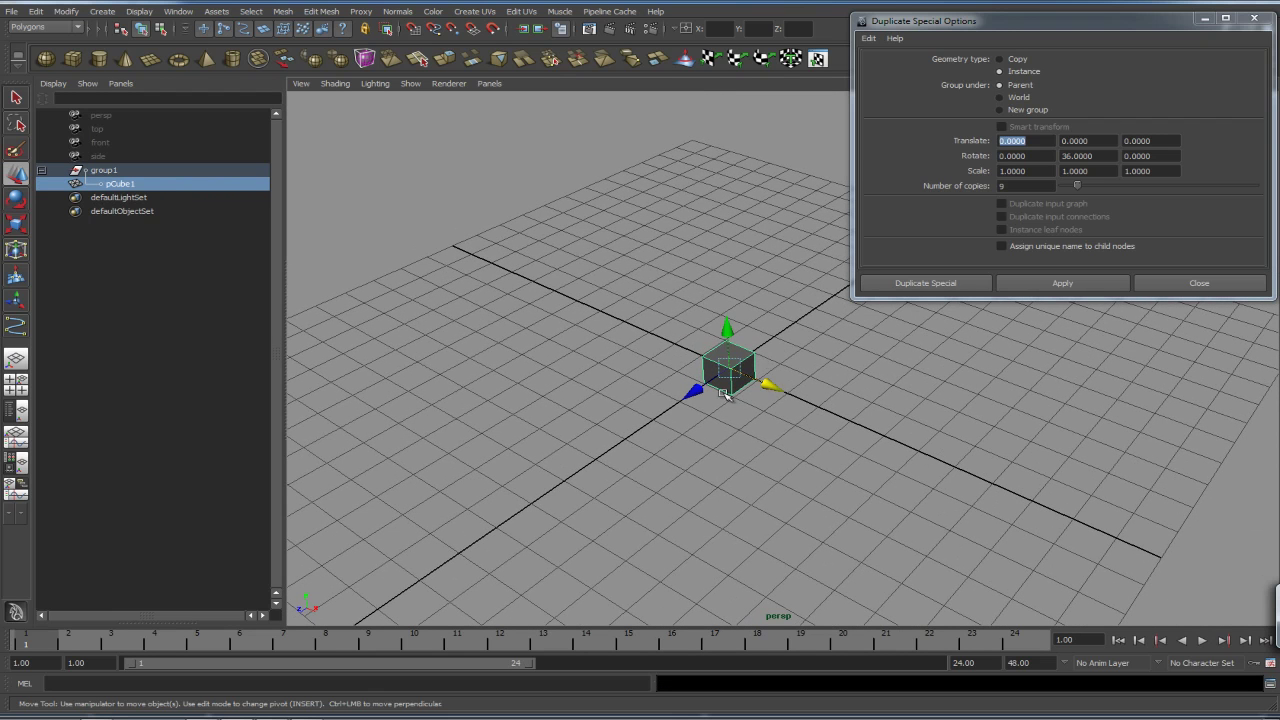
left_click_drag(694, 394, 666, 466)
left_click_drag(552, 490, 584, 458)
key("ctrl+z")
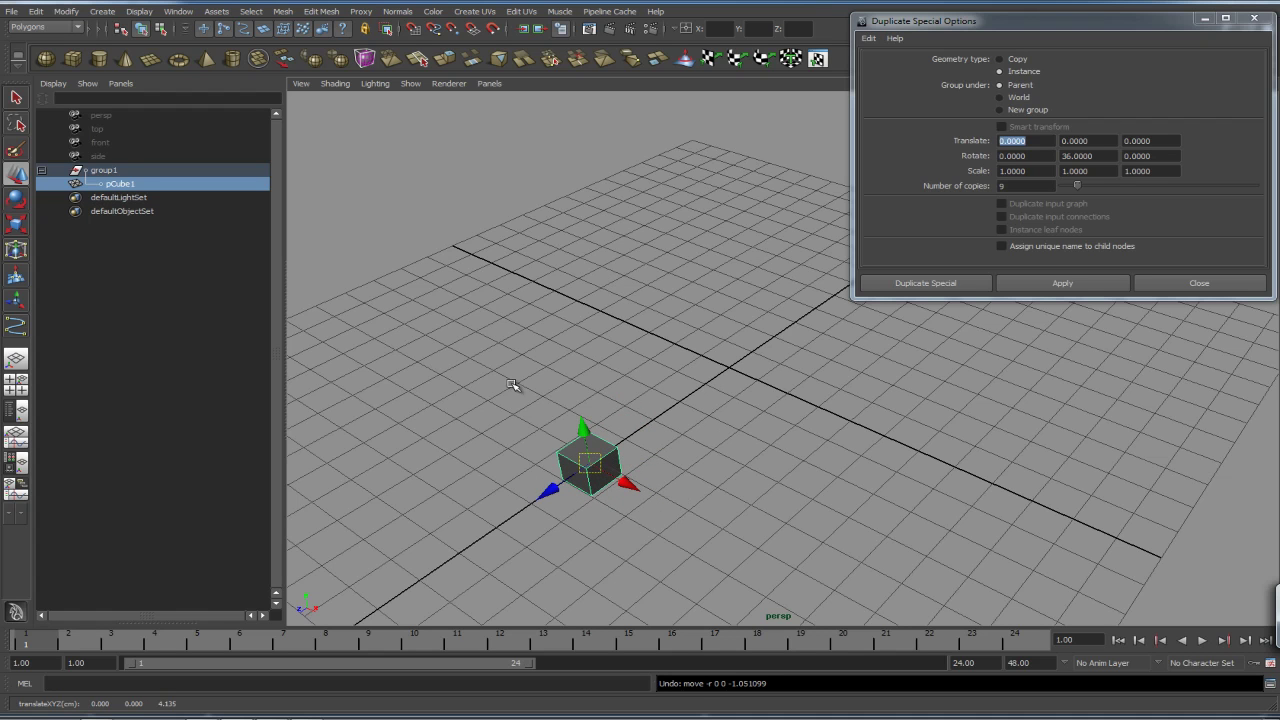
Step: Try moving the parent group along X and undo the trial moves
left_click(139, 172)
left_click_drag(778, 393, 750, 385)
key("ctrl+z")
key("ctrl+z")
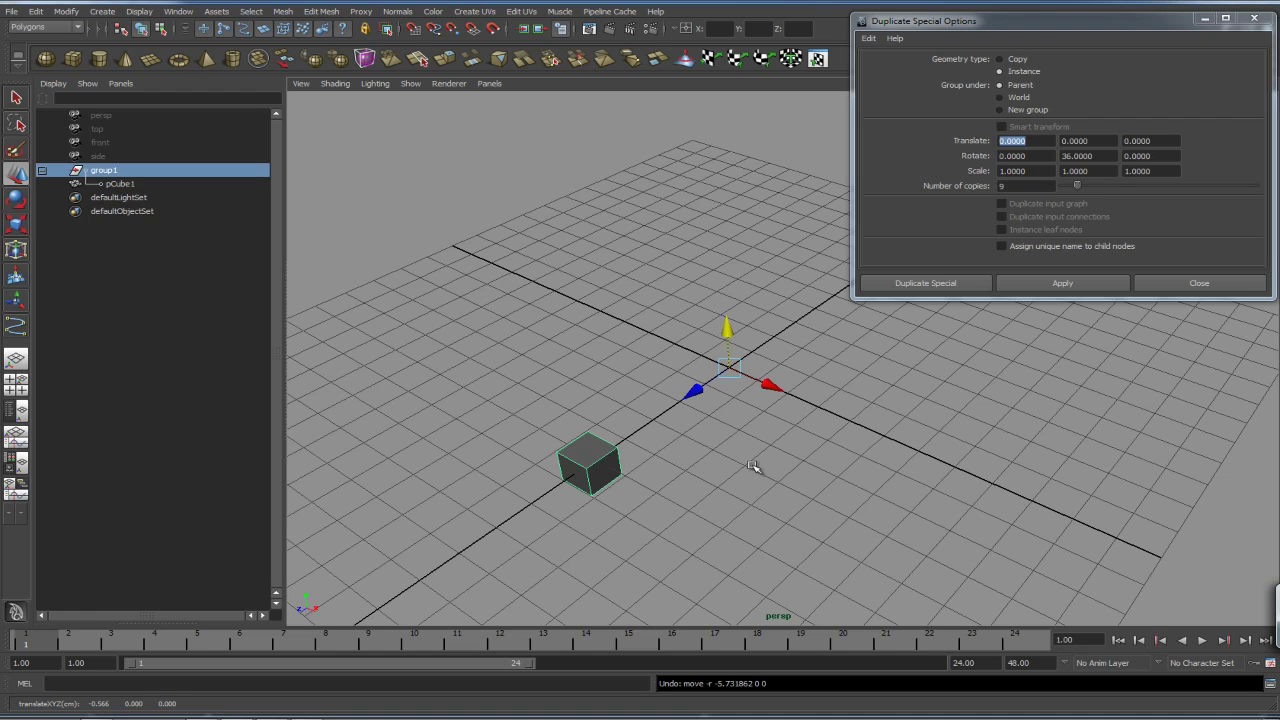
Step: Reposition the child cube along Z within its group and undo the last trial move
left_click(630, 455)
mouse_move(551, 487)
left_mouse_down()
mouse_move(569, 478)
mouse_move(523, 509)
mouse_move(570, 470)
left_mouse_up()
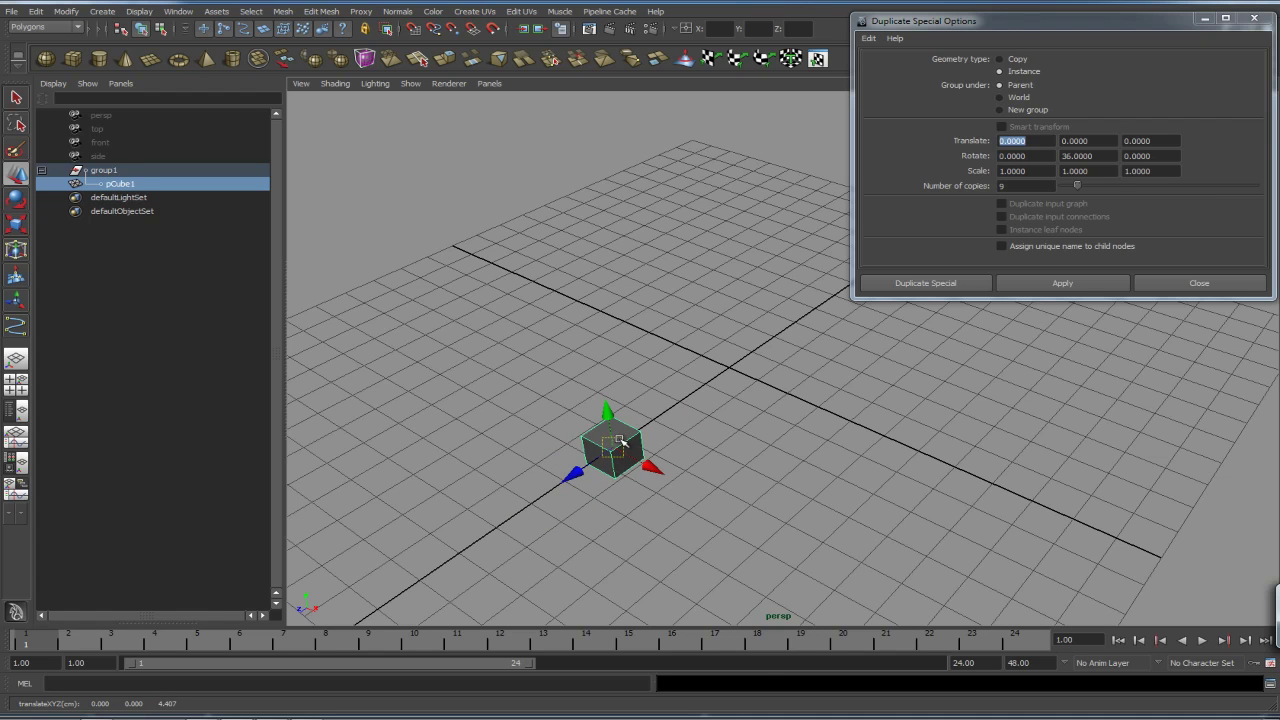
key("ctrl+z")
Step: Instance the parent group 9 times at 36-degree Y rotations, and select the child cube in the original group
left_click(148, 173)
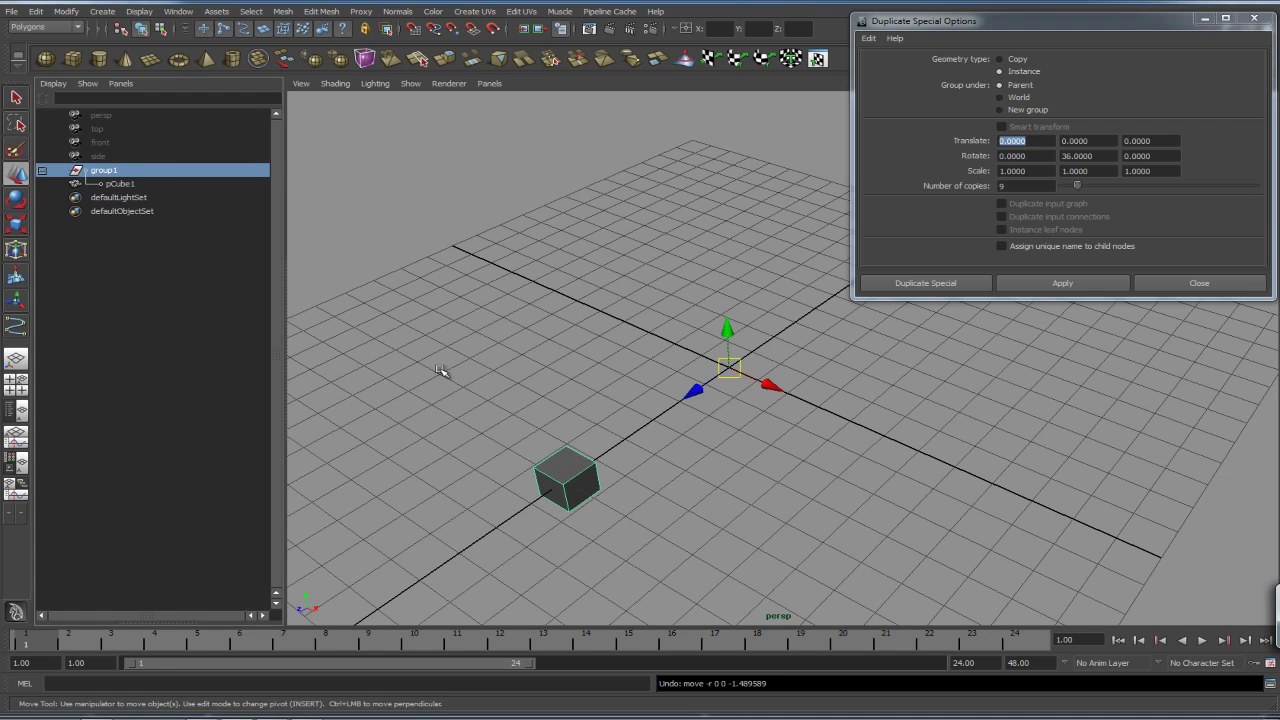
left_click(1060, 283)
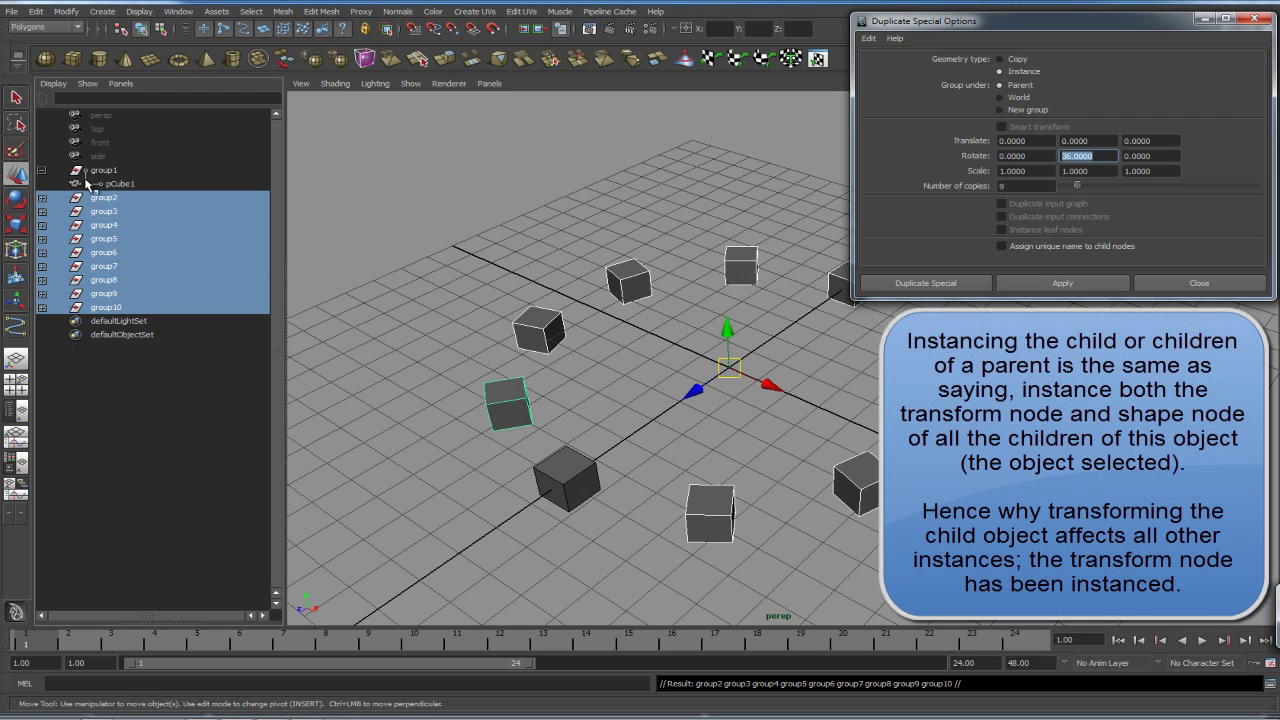
left_click(41, 198)
left_click(131, 185)
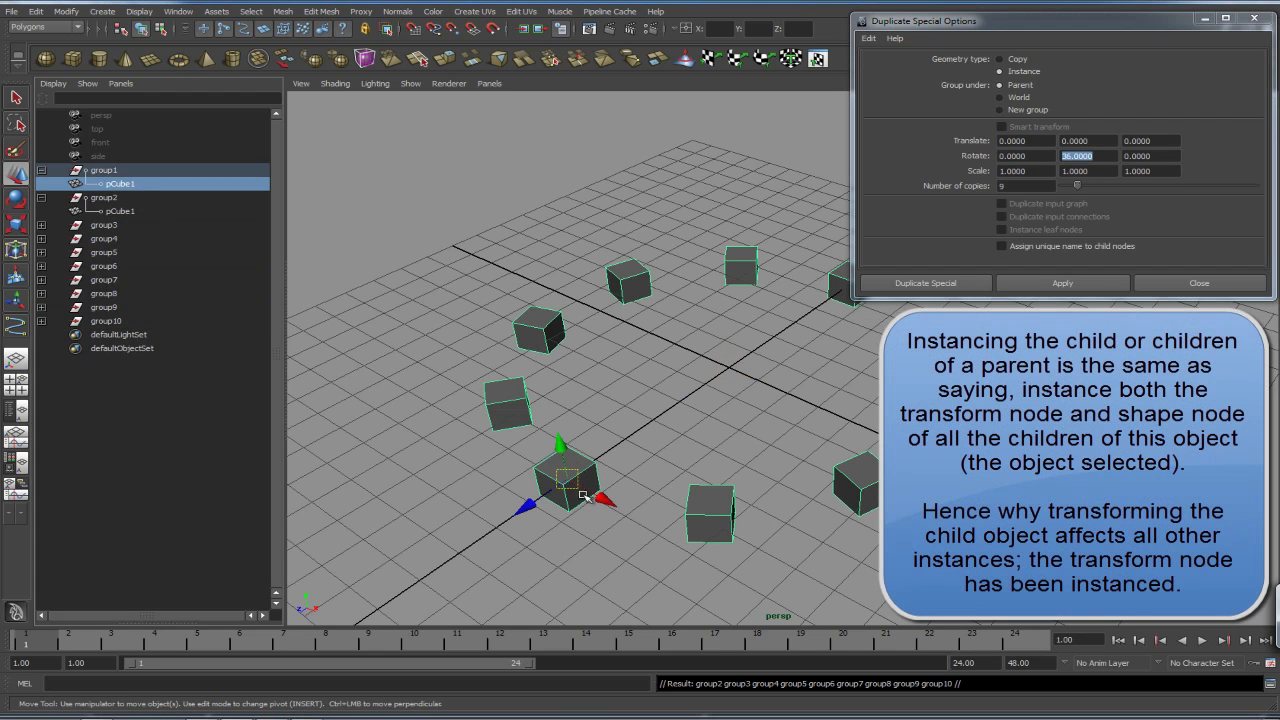
Step: Move the Duplicate Special options aside, reselect the first group's child cube and examine its rotation channels
left_click_drag(1036, 21, 778, 21)
left_click(1247, 31)
left_click_drag(940, 21, 1031, 32)
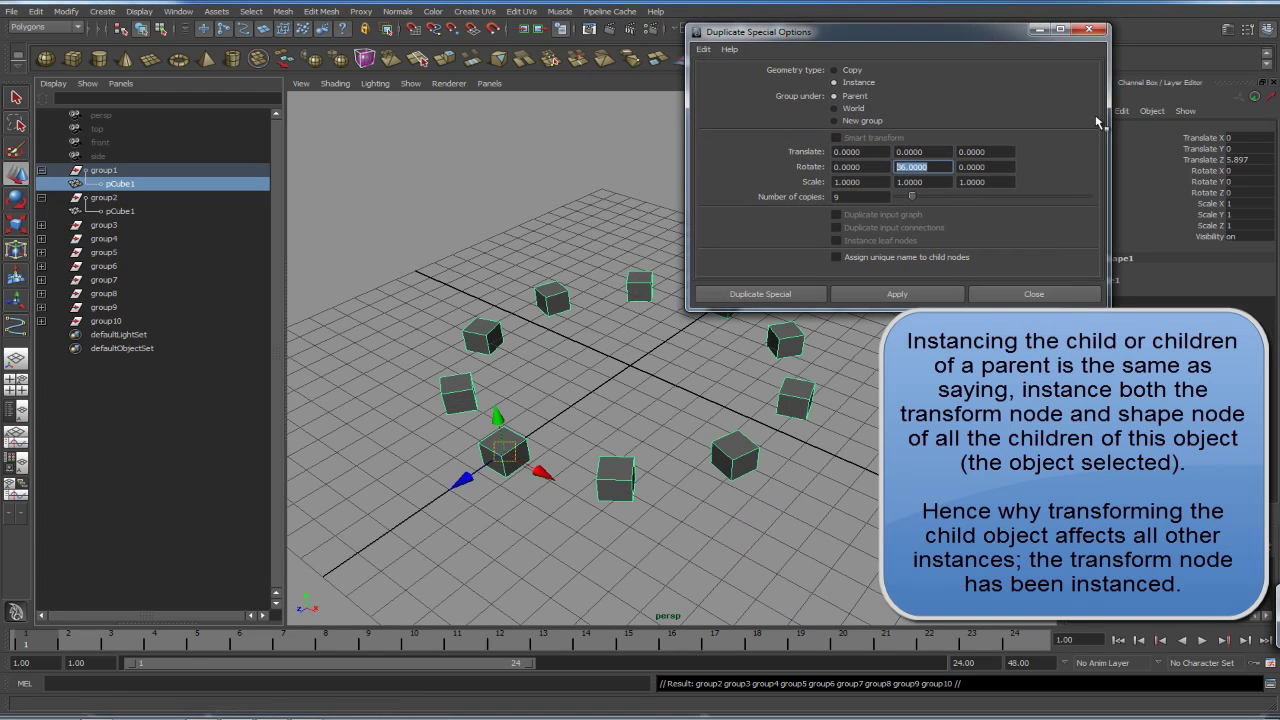
left_click(479, 549)
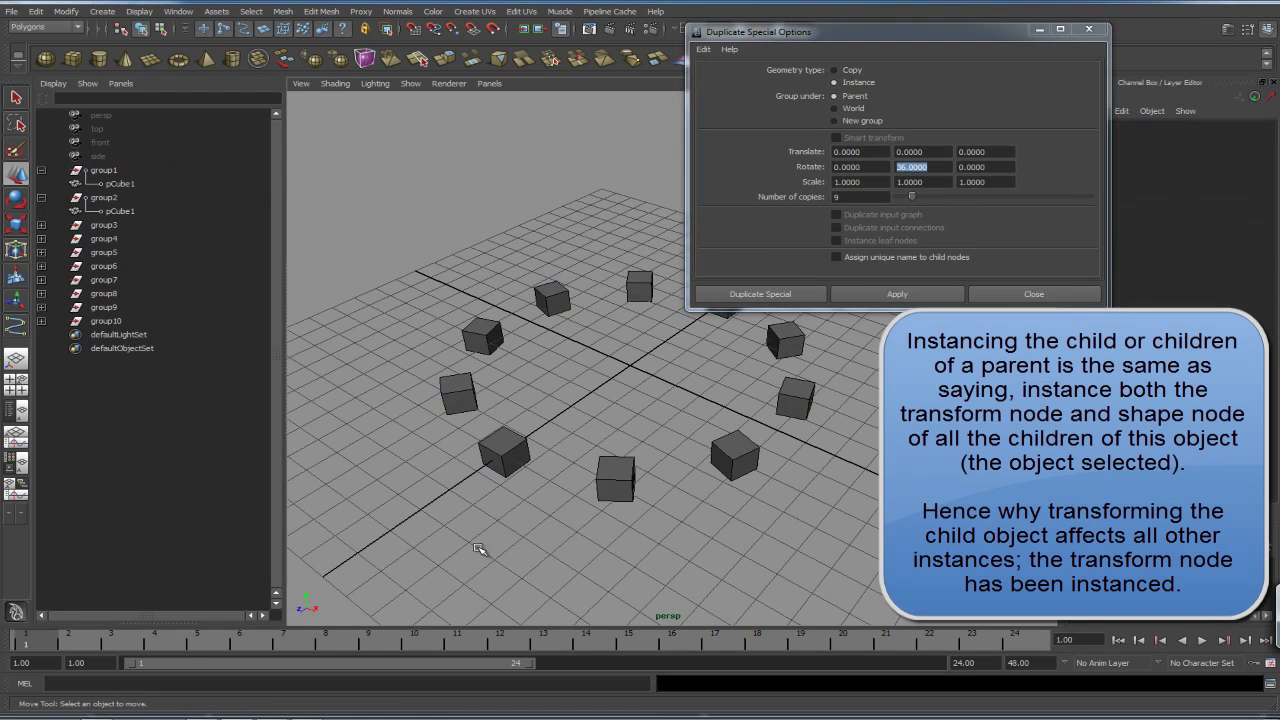
left_click(138, 184)
left_click_drag(1249, 170, 1250, 193)
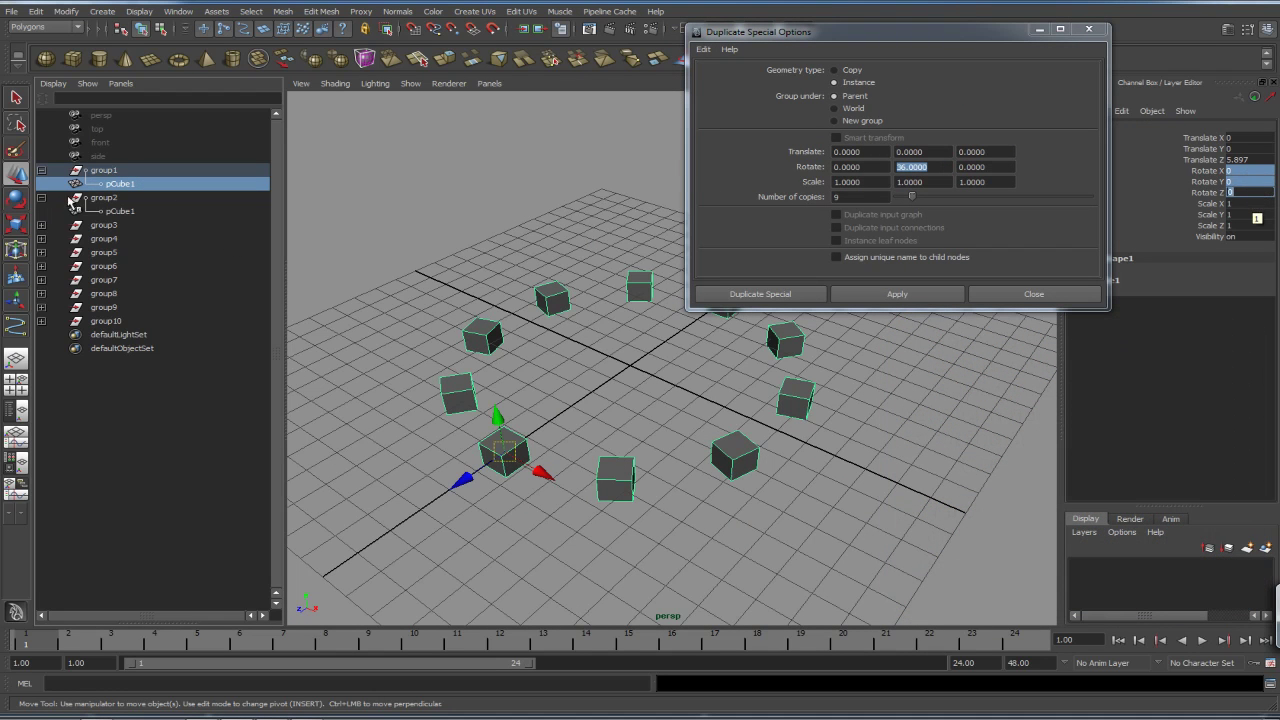
Step: Compare the Rotate Y values of group1, group2 and group3, and expand group3 to reveal its child
left_click(104, 170)
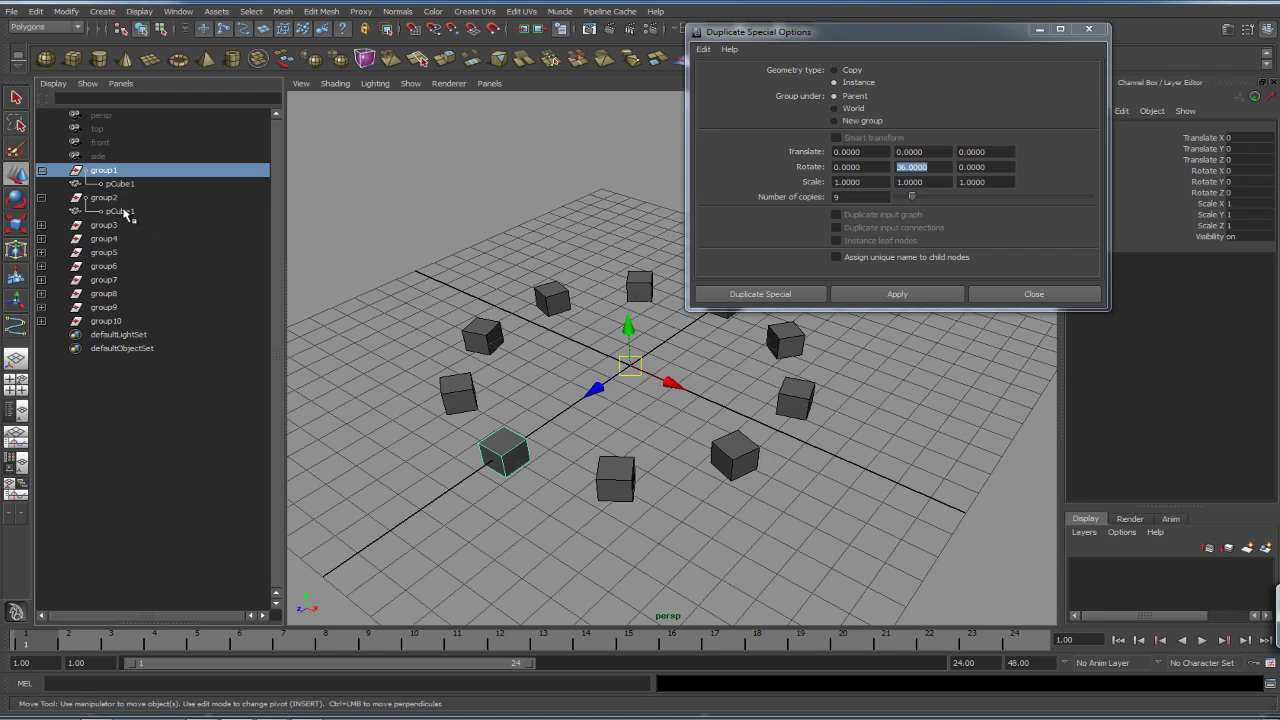
left_click(238, 197)
left_click(1232, 182)
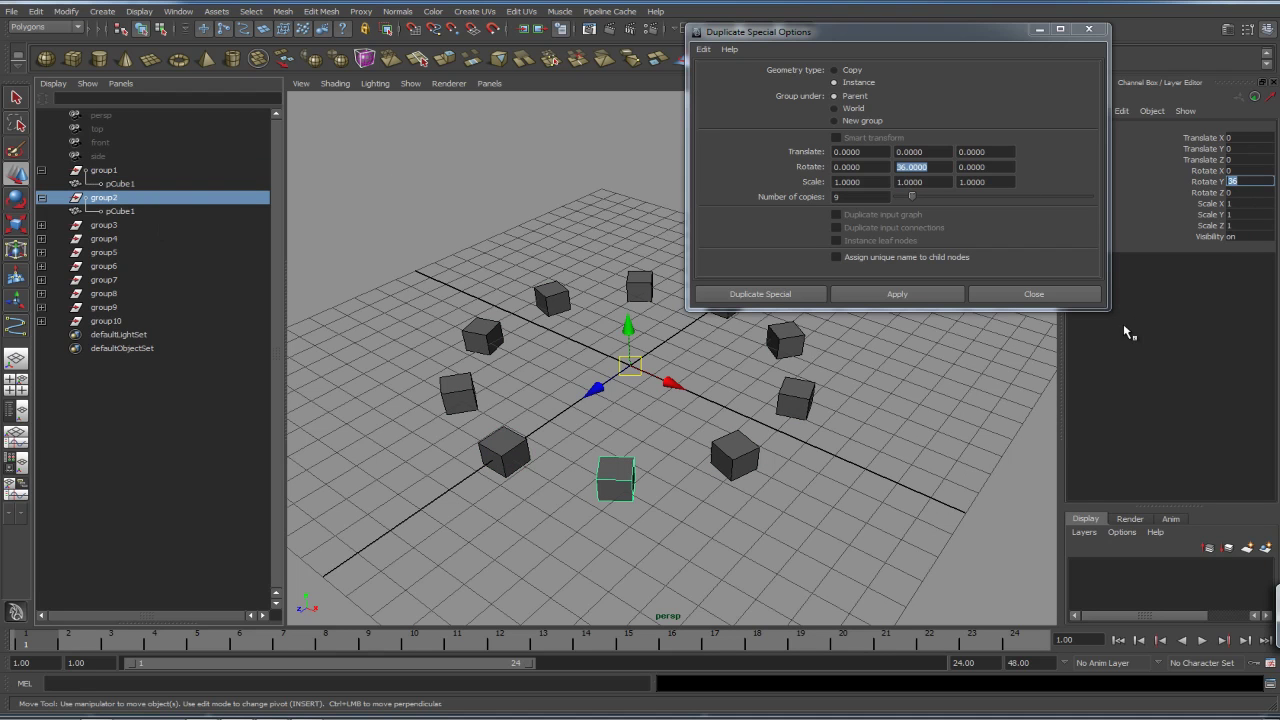
left_click(141, 227)
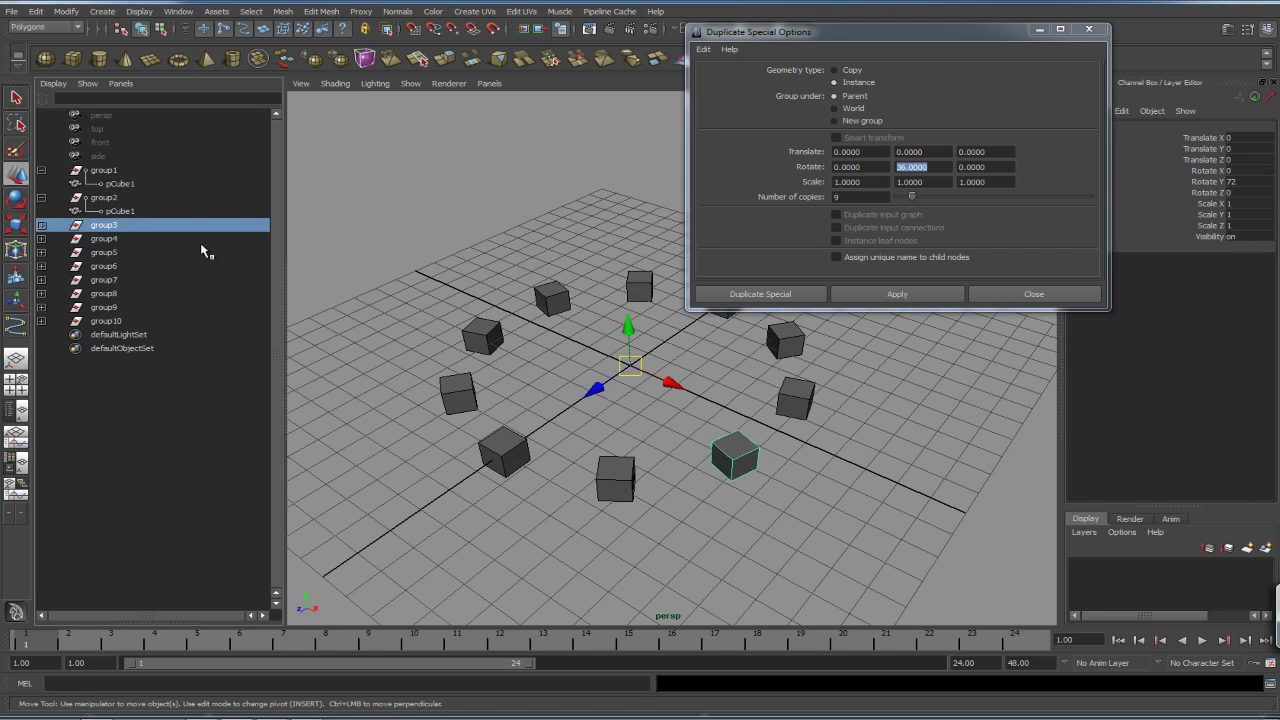
left_click(1241, 182)
left_click(41, 225)
Step: Select all the cubes in the ring and move them together to tighten the ring, undoing the last trial move
left_click(120, 184)
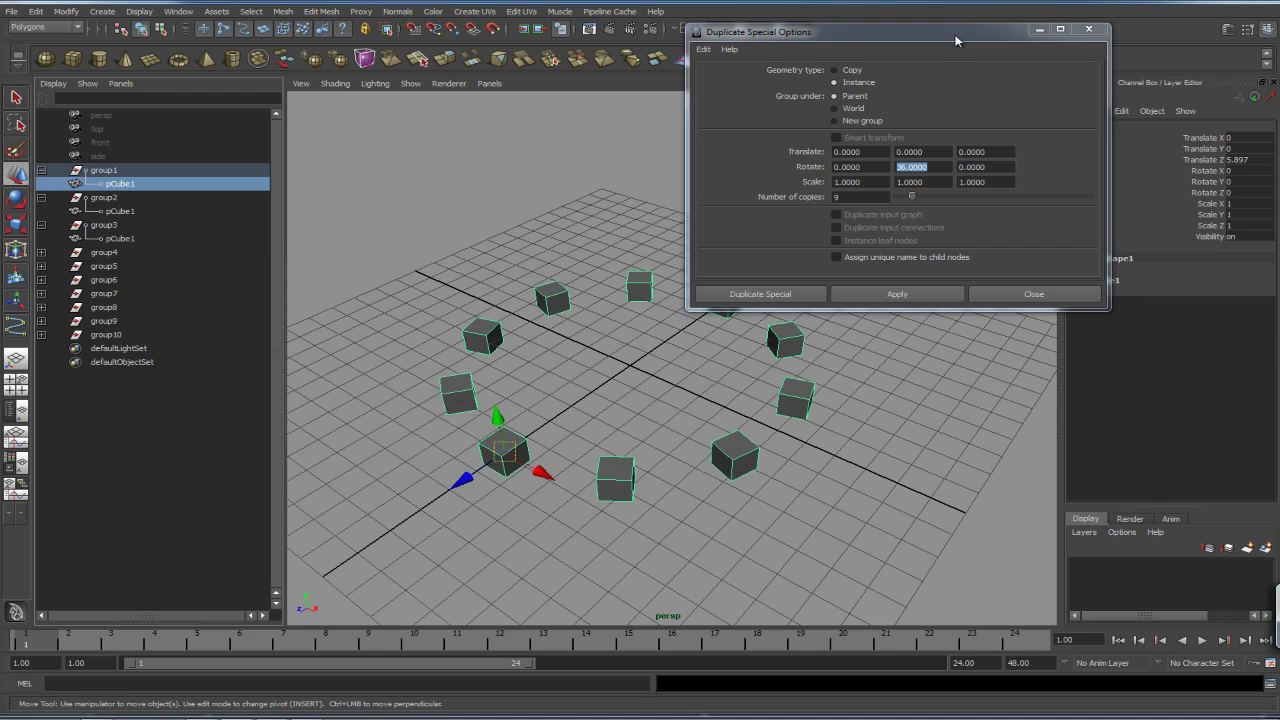
left_click_drag(957, 43, 1121, 63)
right_click_drag(744, 335, 661, 312, "alt")
left_click_drag(467, 264, 1105, 560)
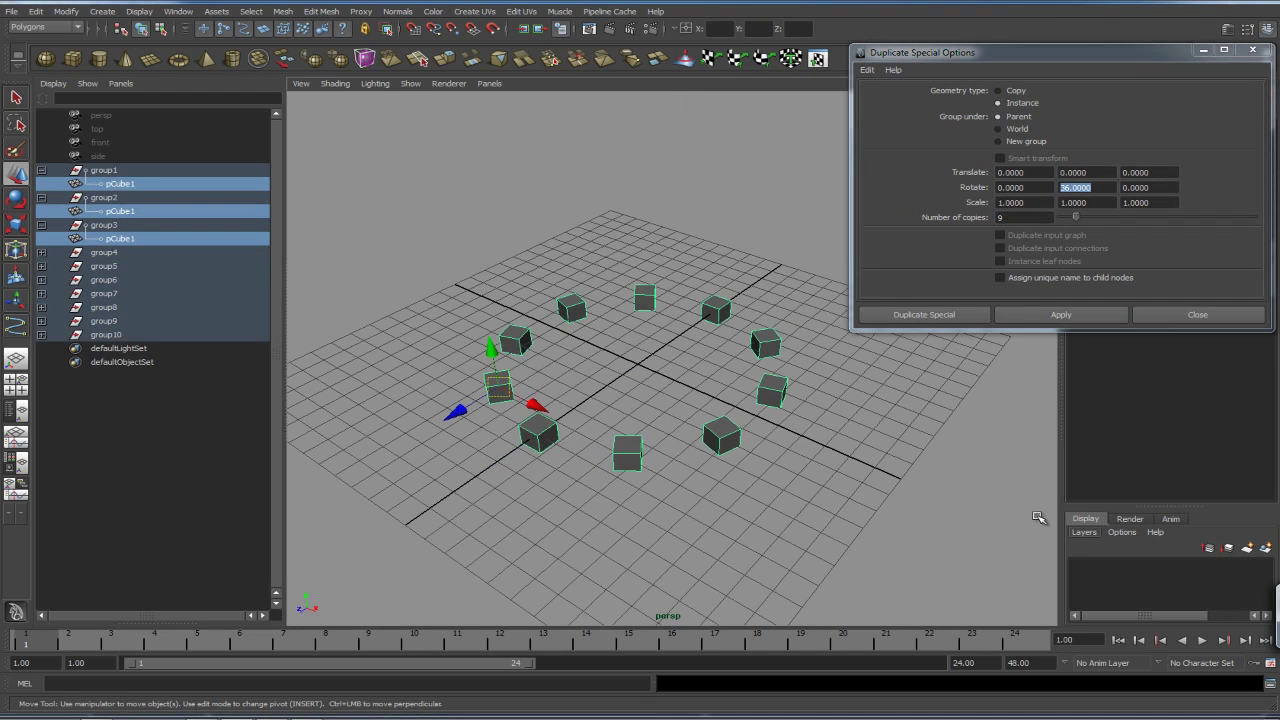
left_click(456, 411)
left_click(535, 405)
left_click_drag(577, 376, 545, 362)
left_click(446, 391)
mouse_move(446, 391)
left_mouse_down()
mouse_move(490, 384)
mouse_move(447, 392)
left_mouse_up()
key("ctrl+z")
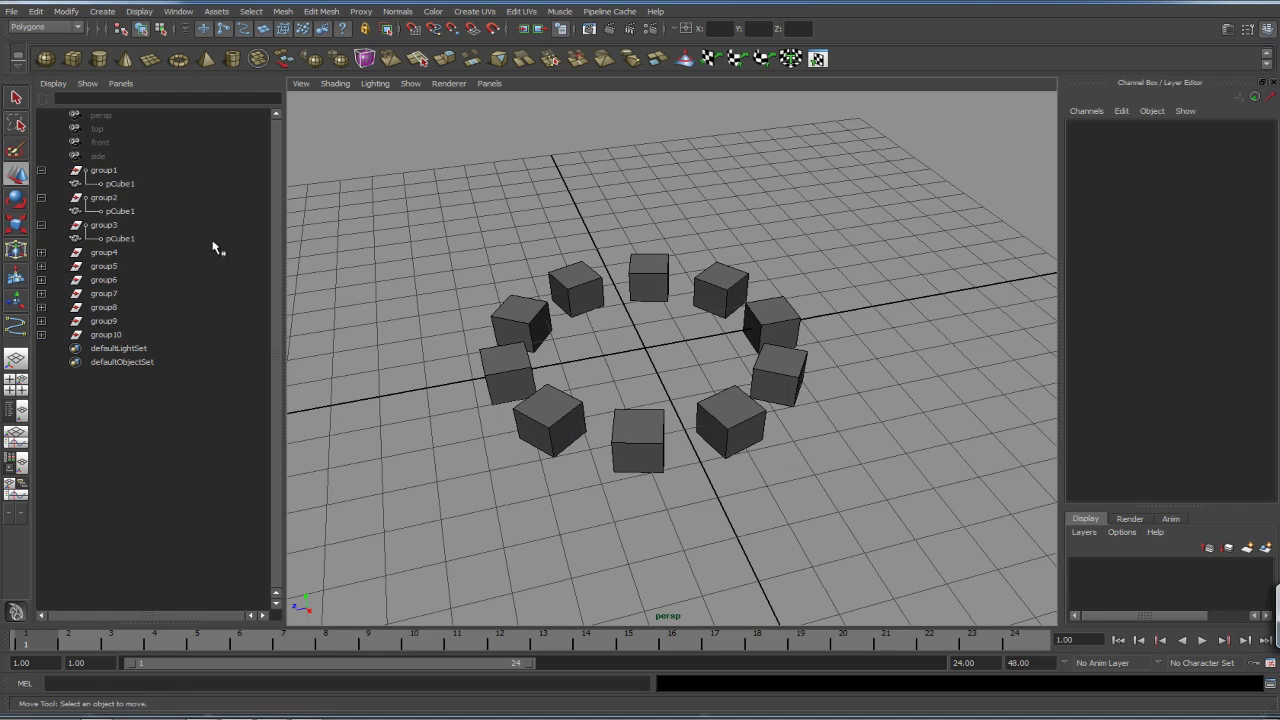
Step: Select group1 through group10 and combine them under one parent group, undoing a plain duplicate made first
left_click(41, 170)
left_click(41, 184)
left_click(41, 197)
left_click(108, 170)
left_click(118, 295, "shift")
left_click_drag(760, 420, 750, 350, "alt")
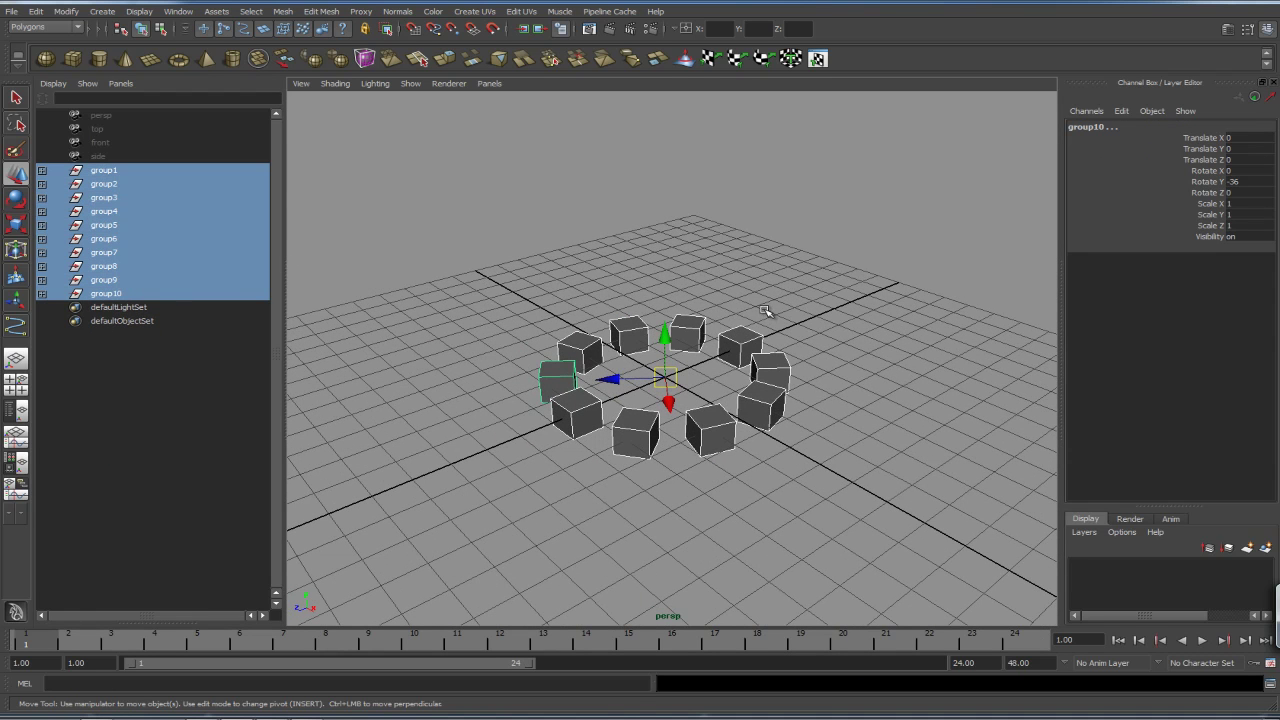
key("ctrl+d")
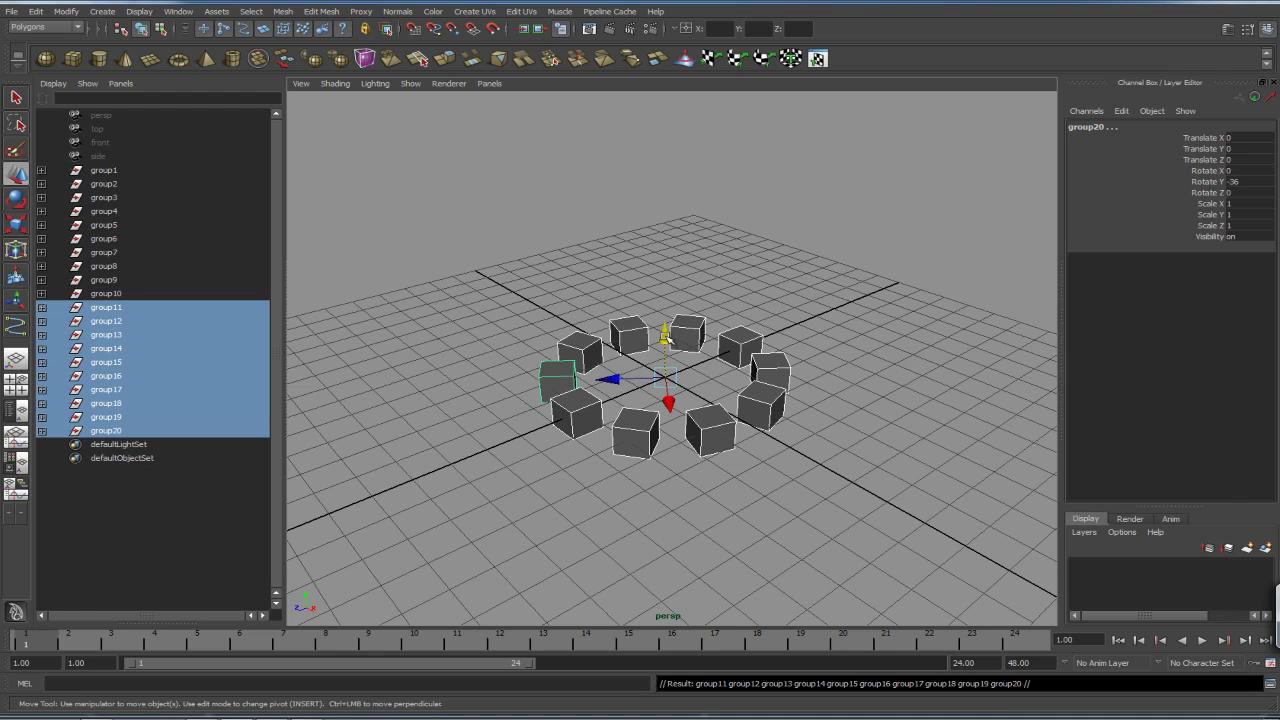
key("ctrl+z")
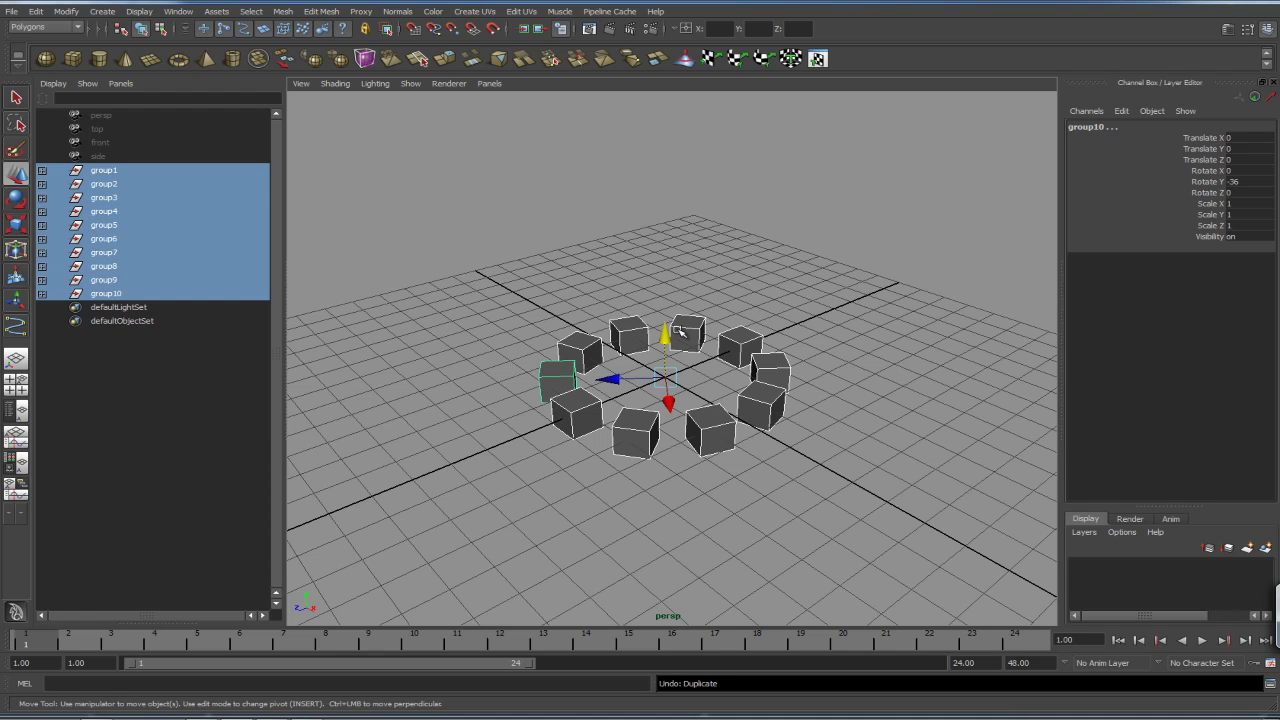
key("ctrl+g")
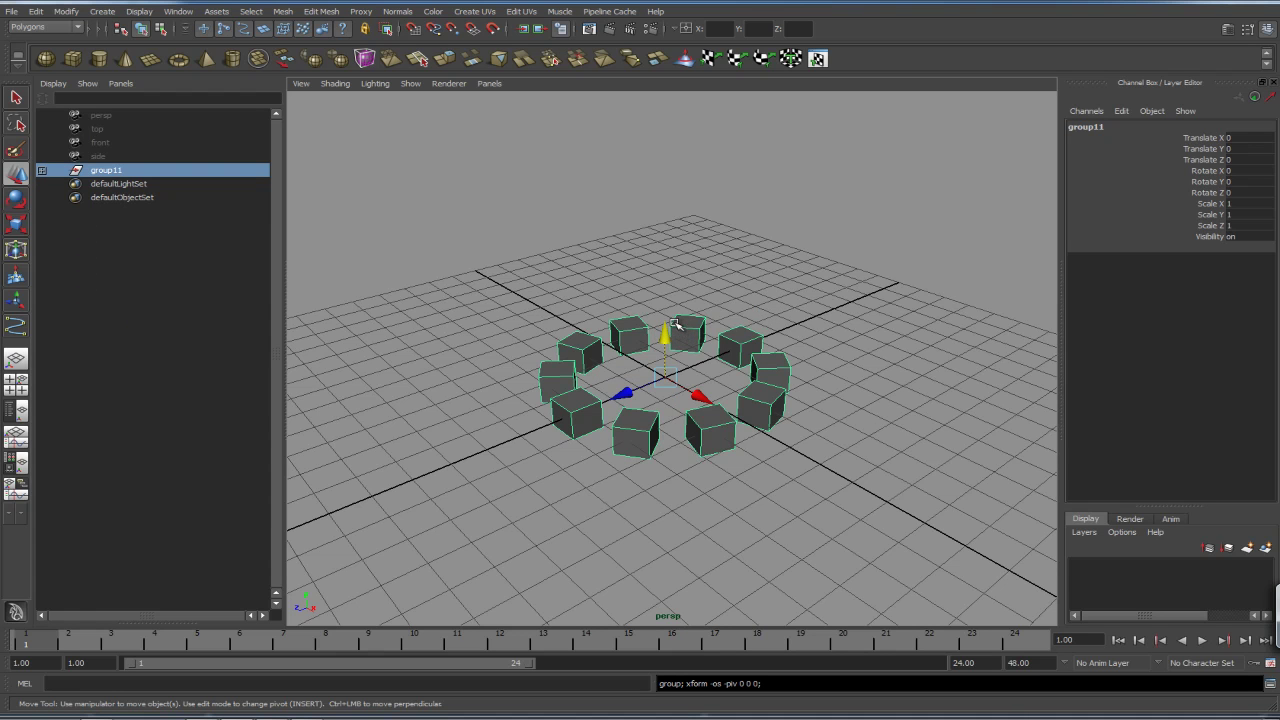
Step: Duplicate the parent ring group, raise the copy along Y, and stretch the original ring's cubes outward by editing their faces
key("ctrl+d")
left_click_drag(677, 326, 762, 244)
right_click(572, 427)
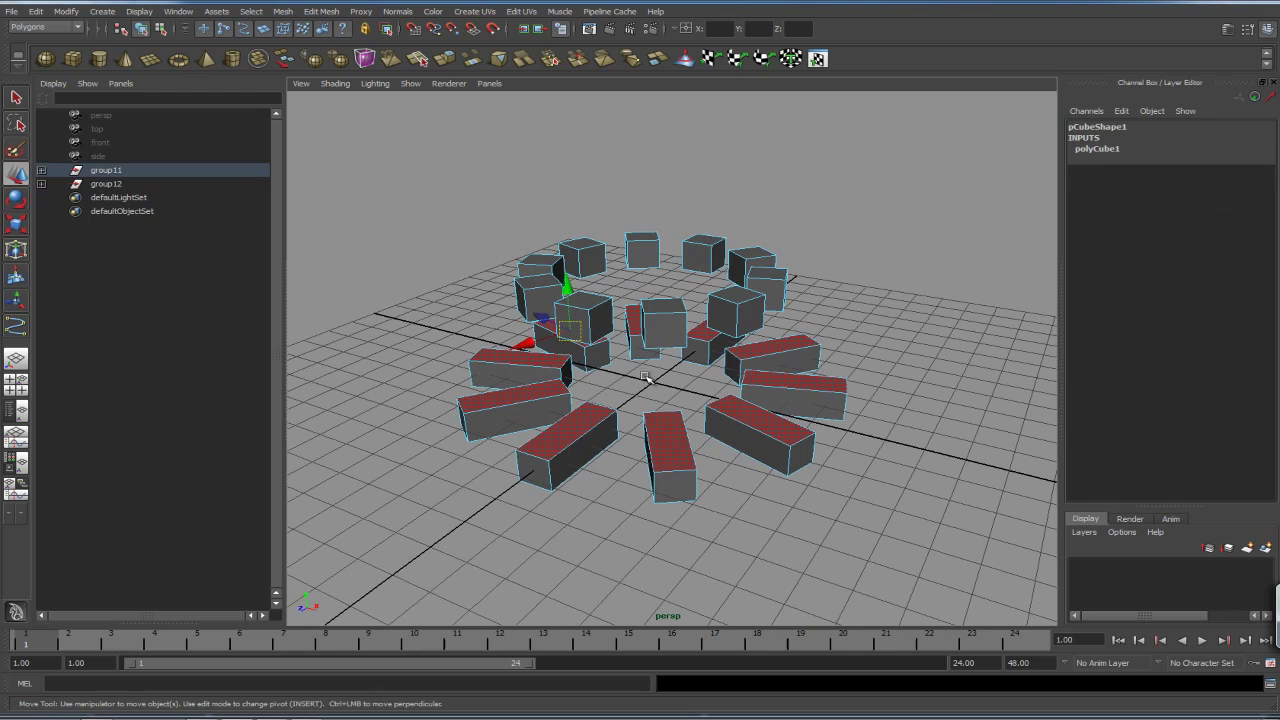
left_click(900, 345)
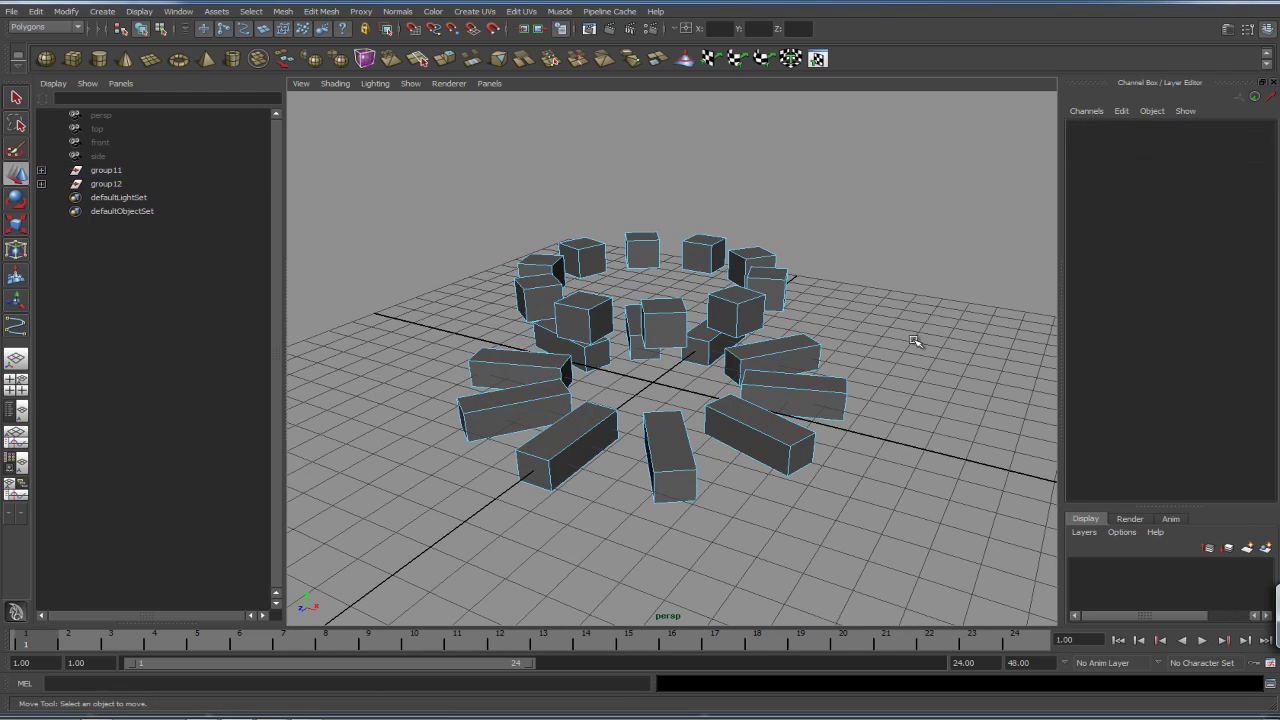
Step: Select a face on the upper ring to inspect its shared shape, and delete the duplicated upper group, group12
left_click_drag(606, 423, 620, 445, "alt")
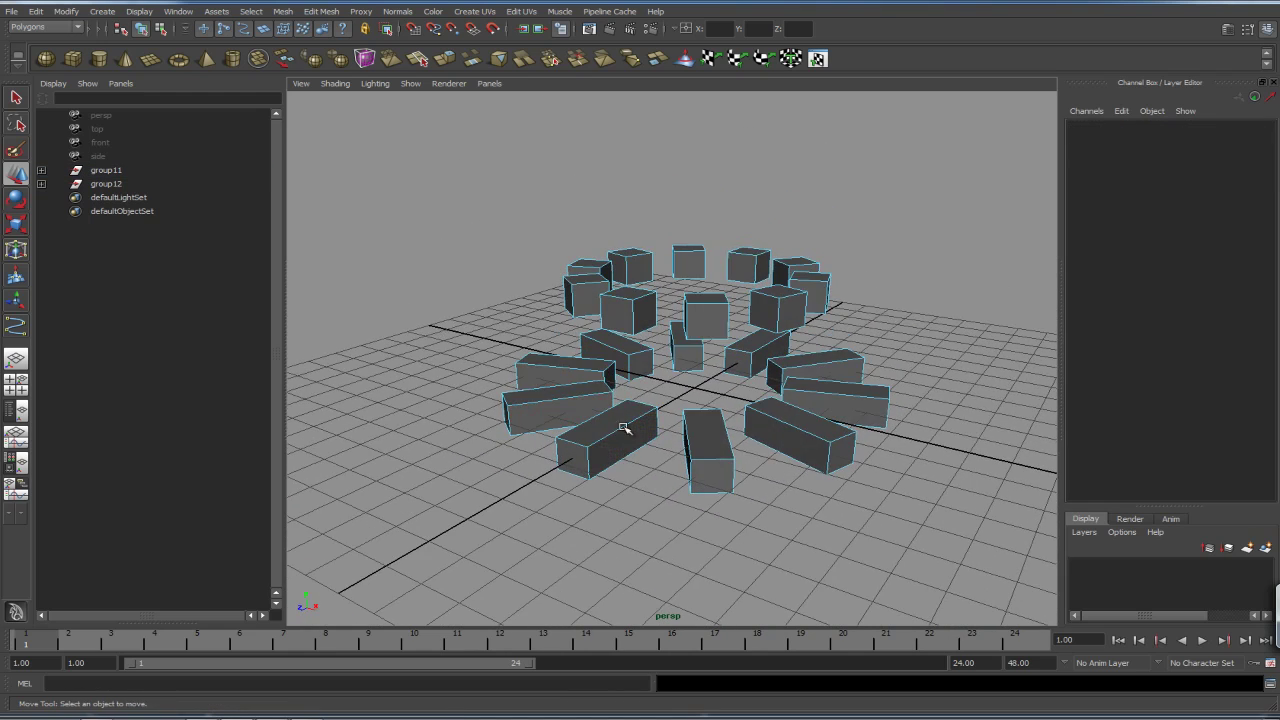
left_click(620, 315)
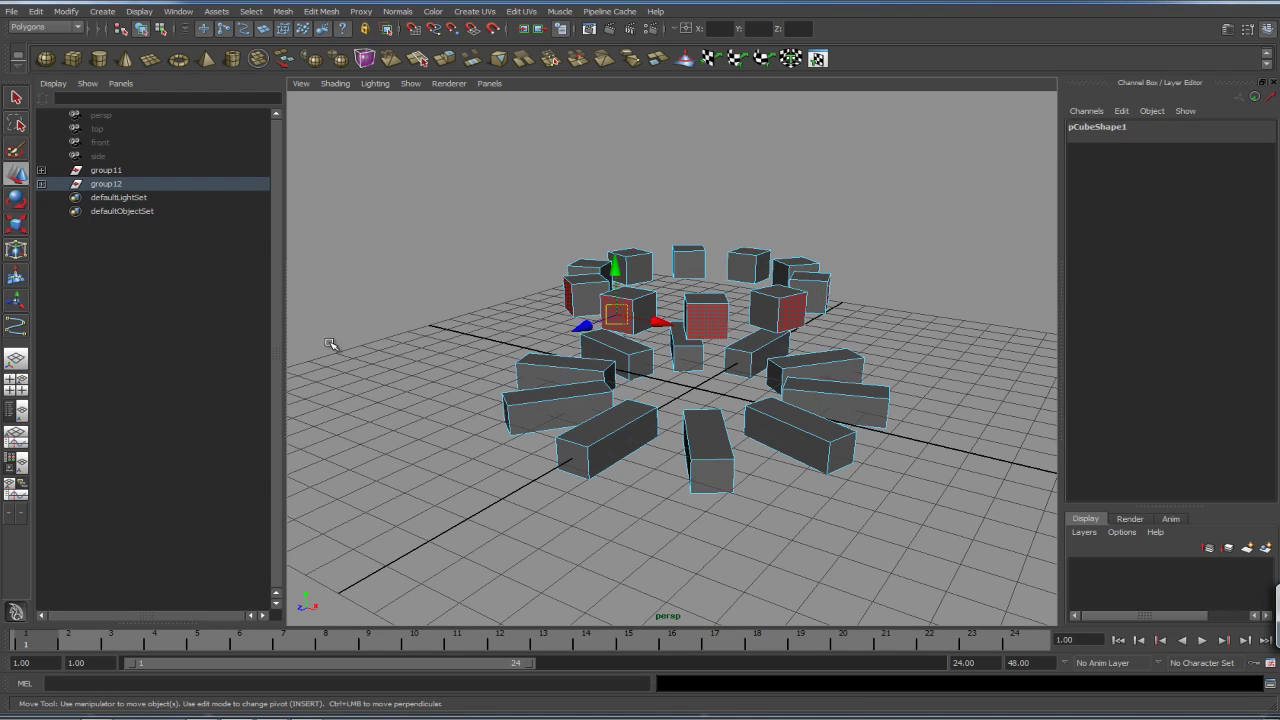
left_click_drag(756, 352, 658, 316, "alt")
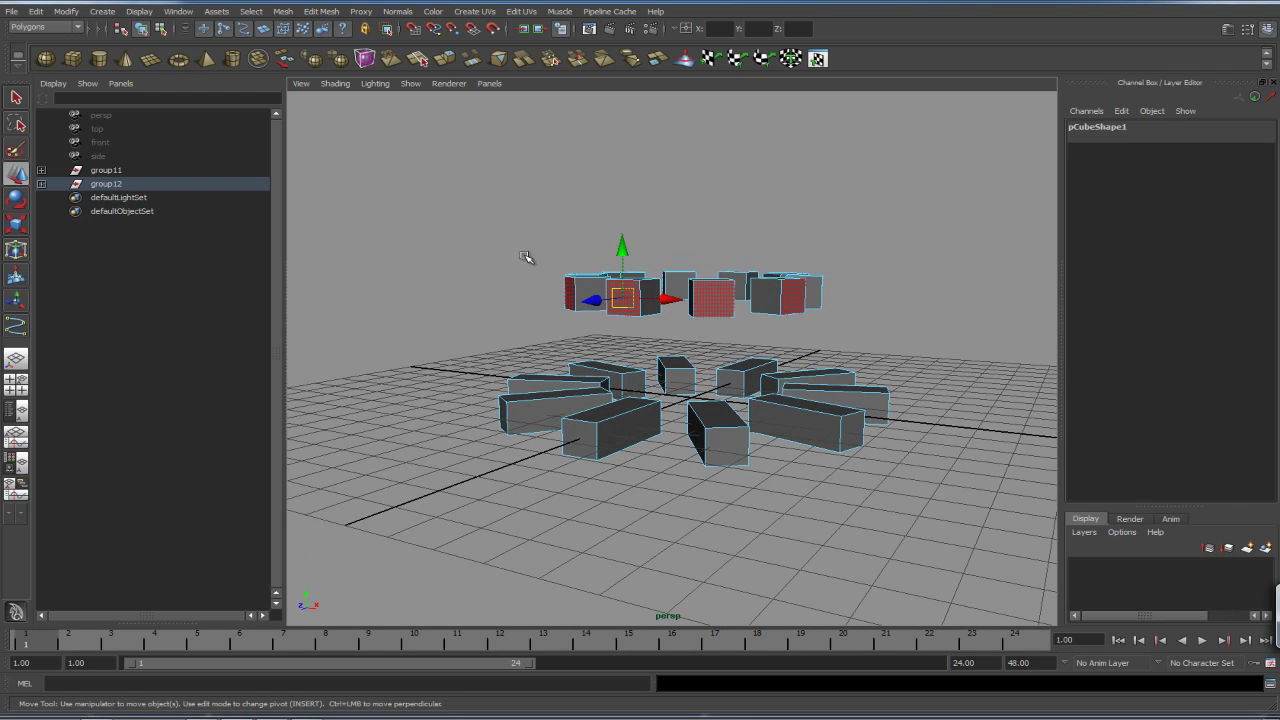
left_click(117, 186)
key("Delete")
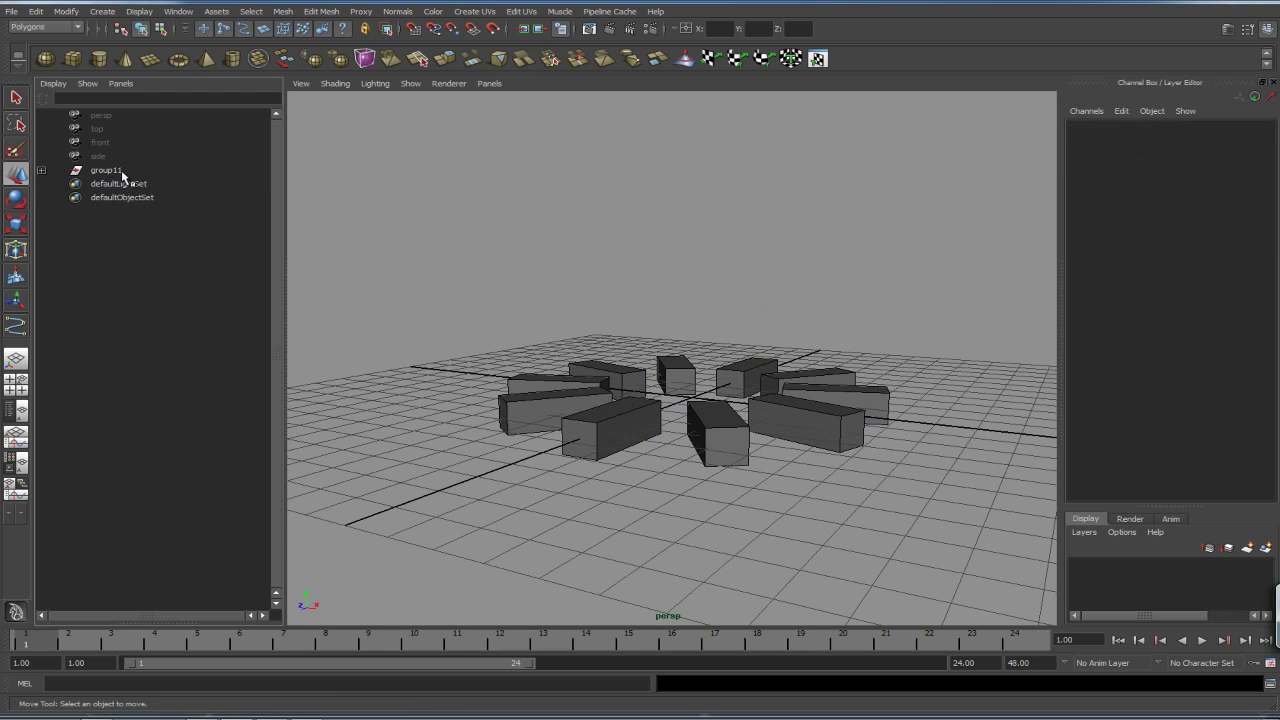
Step: Select group11 and configure Duplicate Special to use Copy geometry with Instance leaf nodes enabled
left_click(122, 172)
left_click_drag(575, 229, 466, 191, "alt")
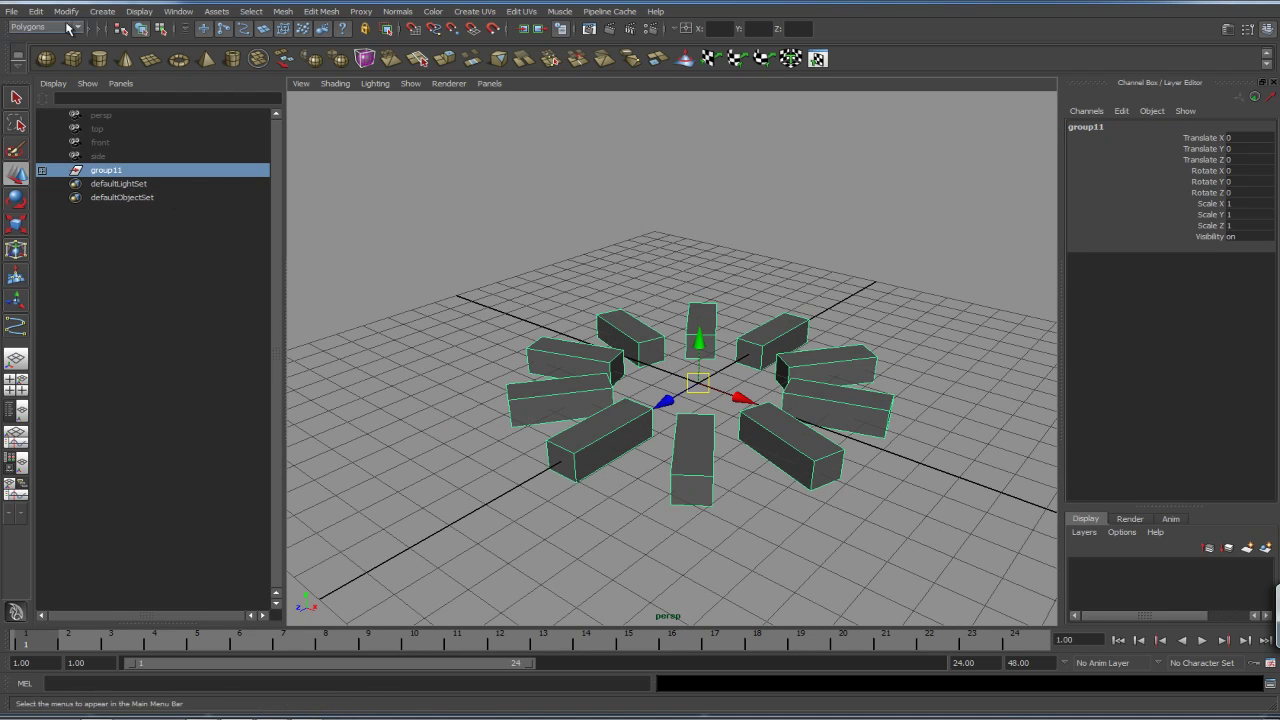
left_click(35, 11)
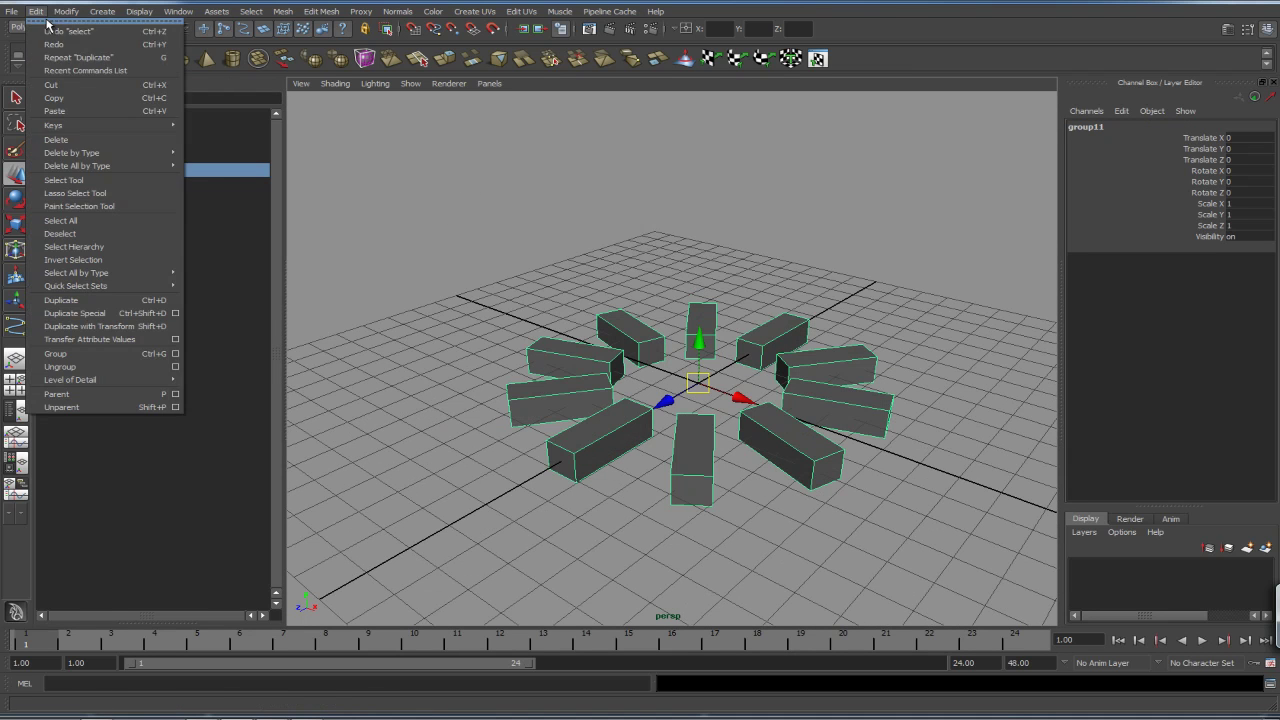
left_click(175, 313)
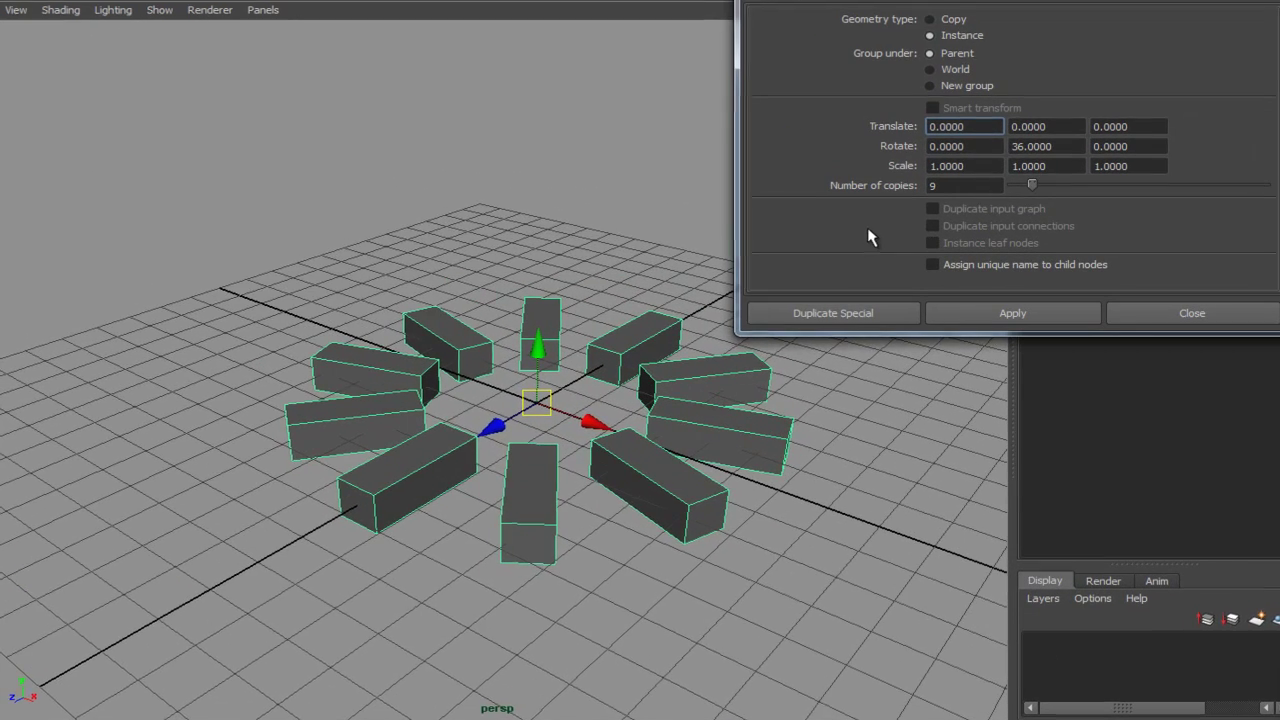
left_click_drag(537, 262, 505, 260, "alt")
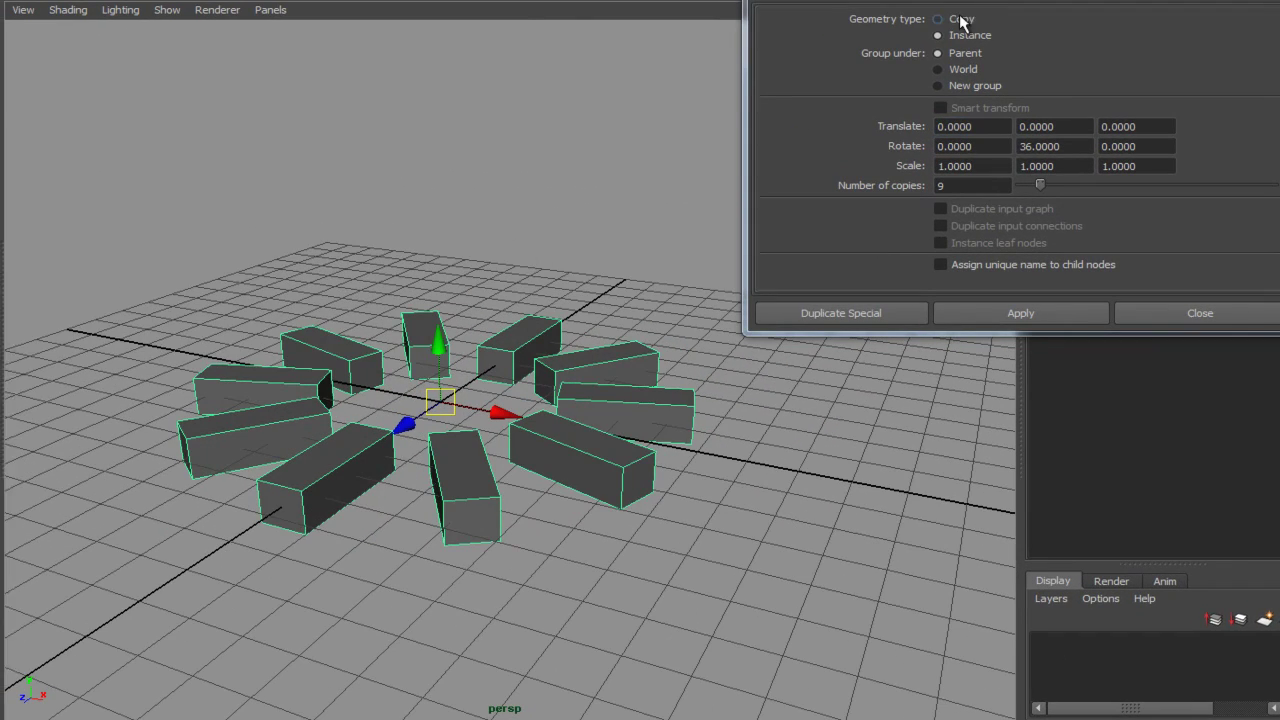
left_click(960, 20)
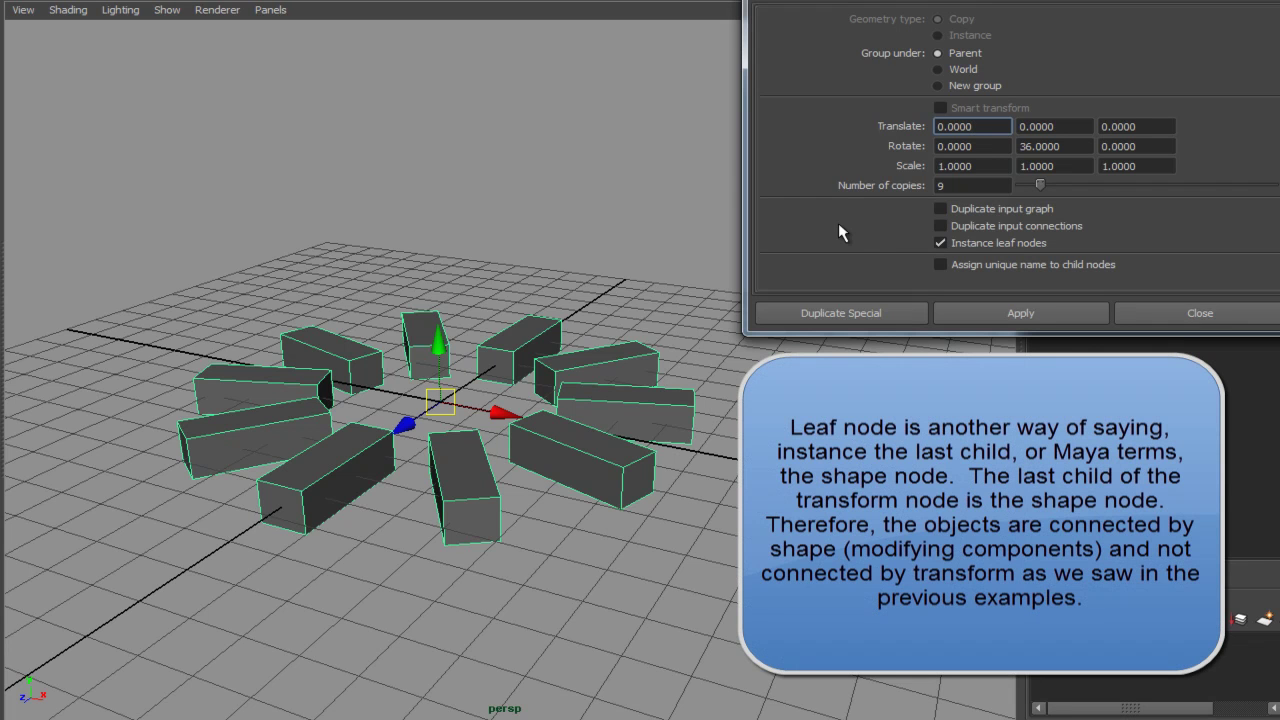
Step: Duplicate the ring group with Translate Y 2, Rotate Y 0 and 1 copy, keeping the leaf nodes instanced
left_click(438, 348)
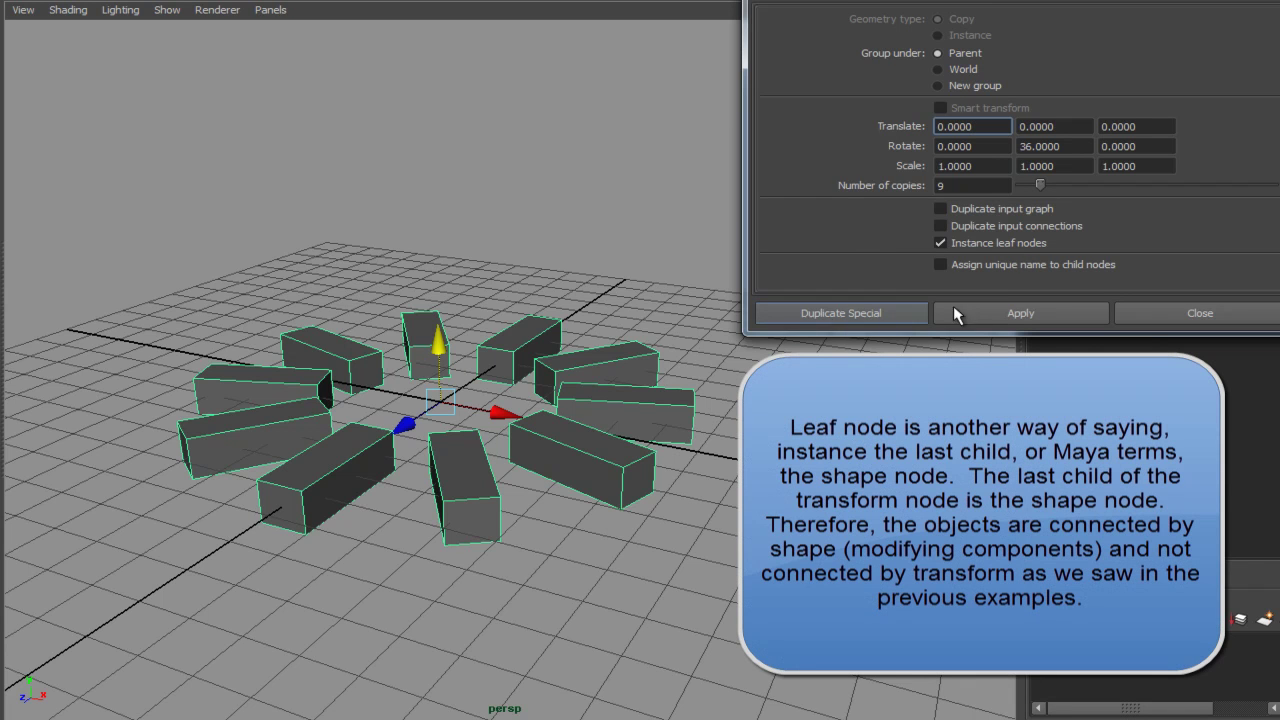
double_click(1077, 148)
type("0")
key("Tab")
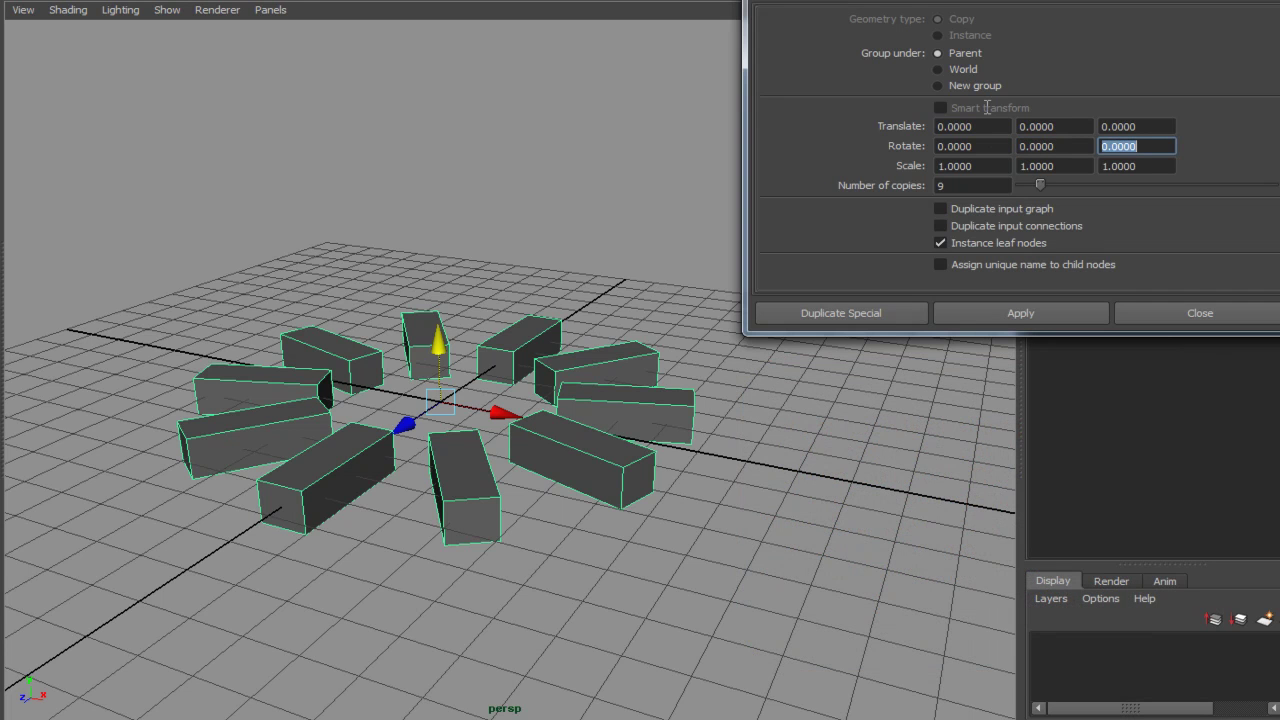
double_click(1048, 126)
type("2")
key("Tab")
double_click(975, 186)
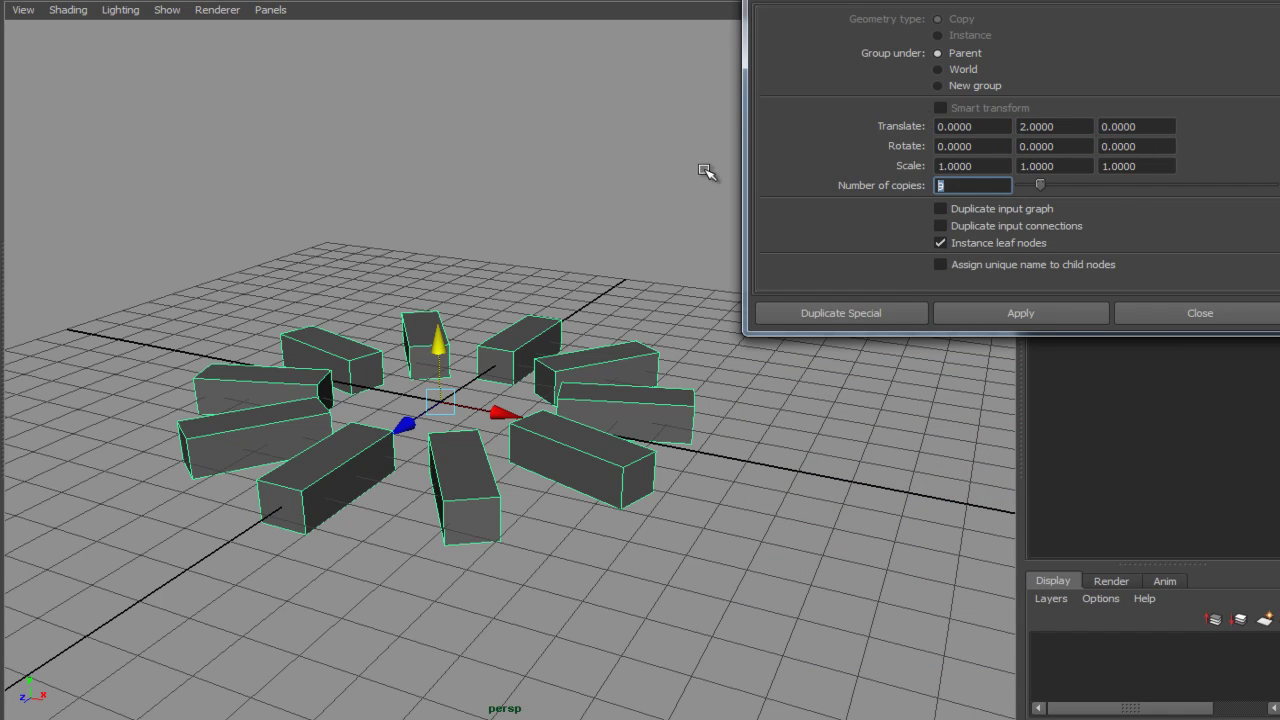
type("1")
key("Tab")
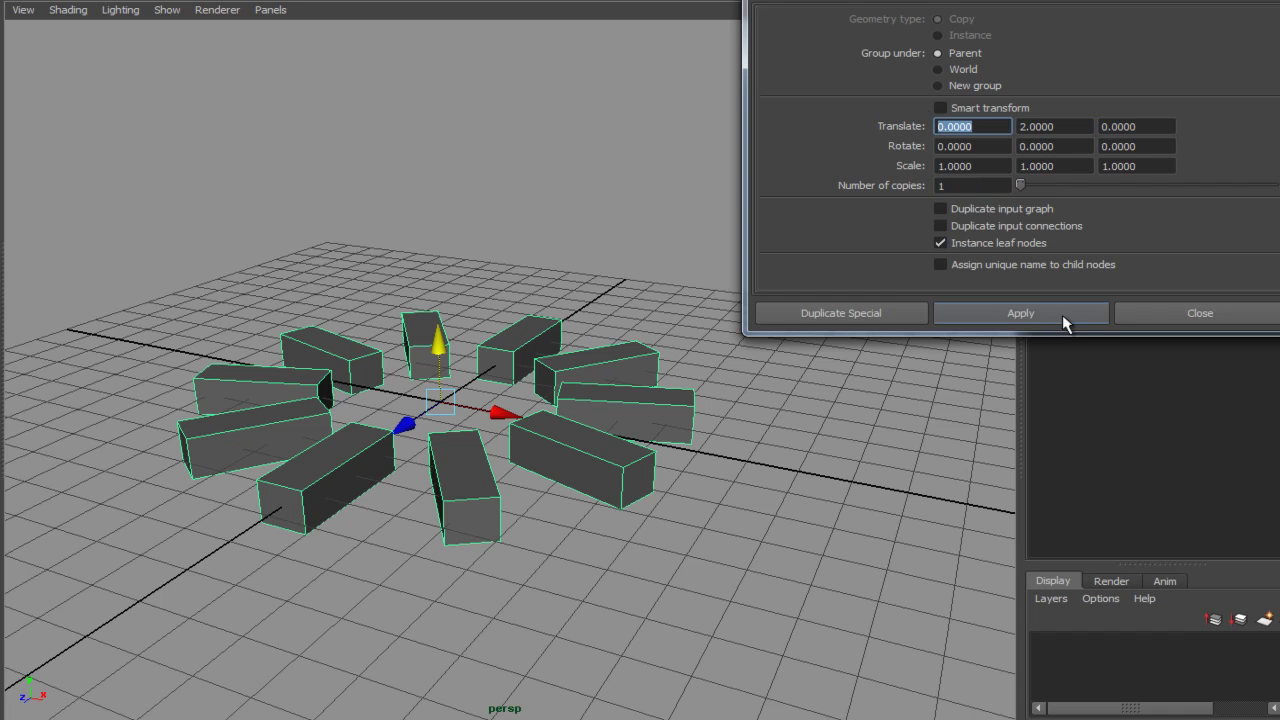
left_click(1020, 313)
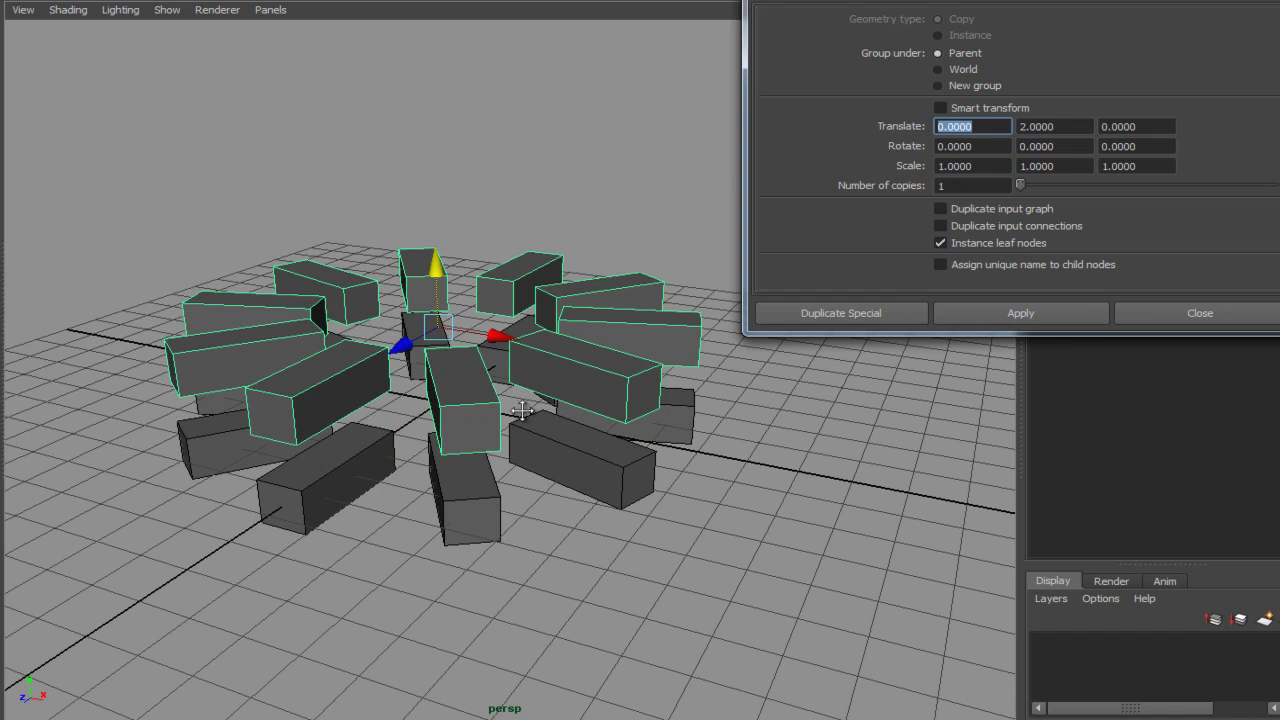
Step: Put a block of the lower ring into face mode and move one of its faces to test the instanced shapes
left_click_drag(560, 400, 410, 452, "alt")
right_click_drag(410, 452, 417, 491)
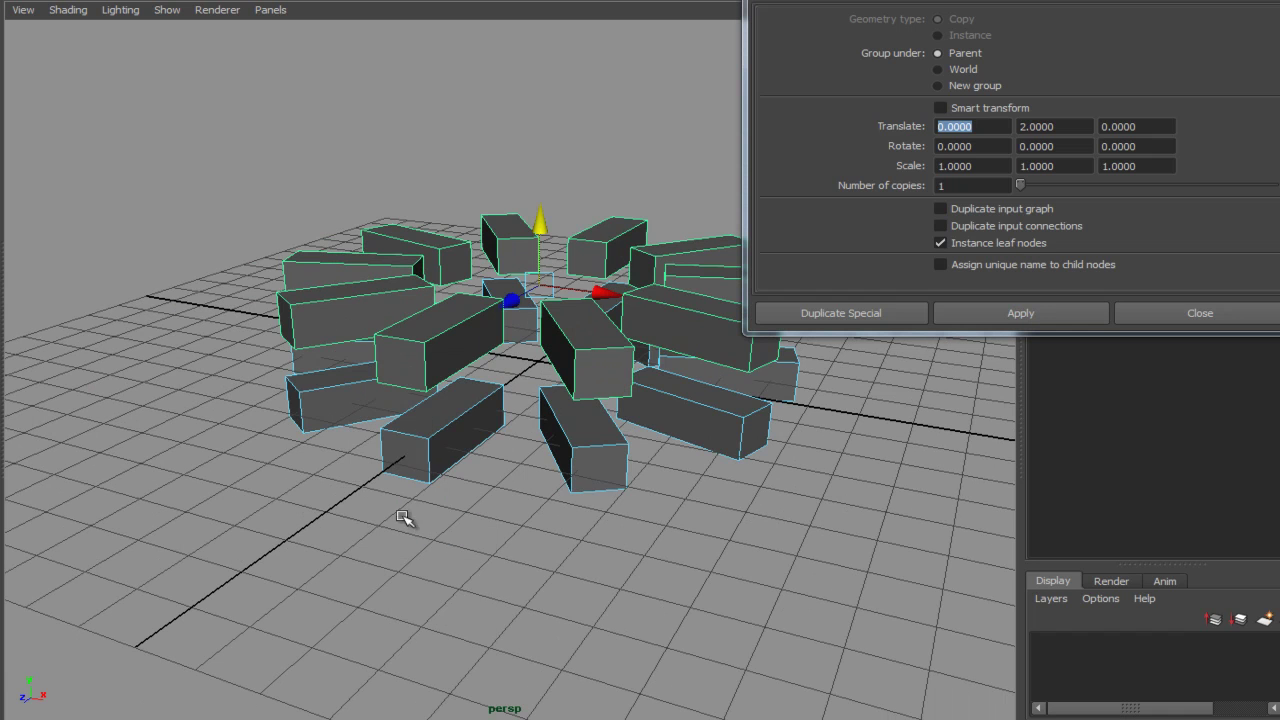
left_click(415, 462)
left_click_drag(400, 365, 377, 312)
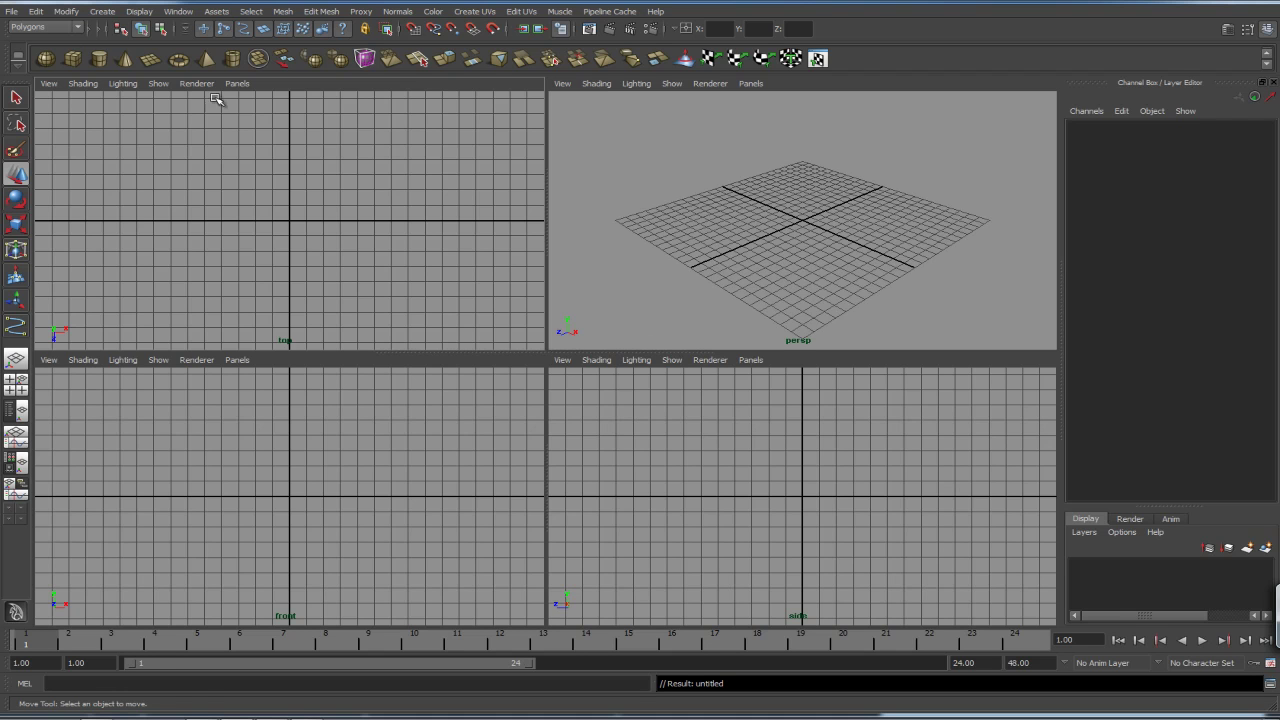
Step: Create a polygon cube at the origin and show it smooth-shaded in an Outliner and perspective layout
left_click(73, 58)
key("space")
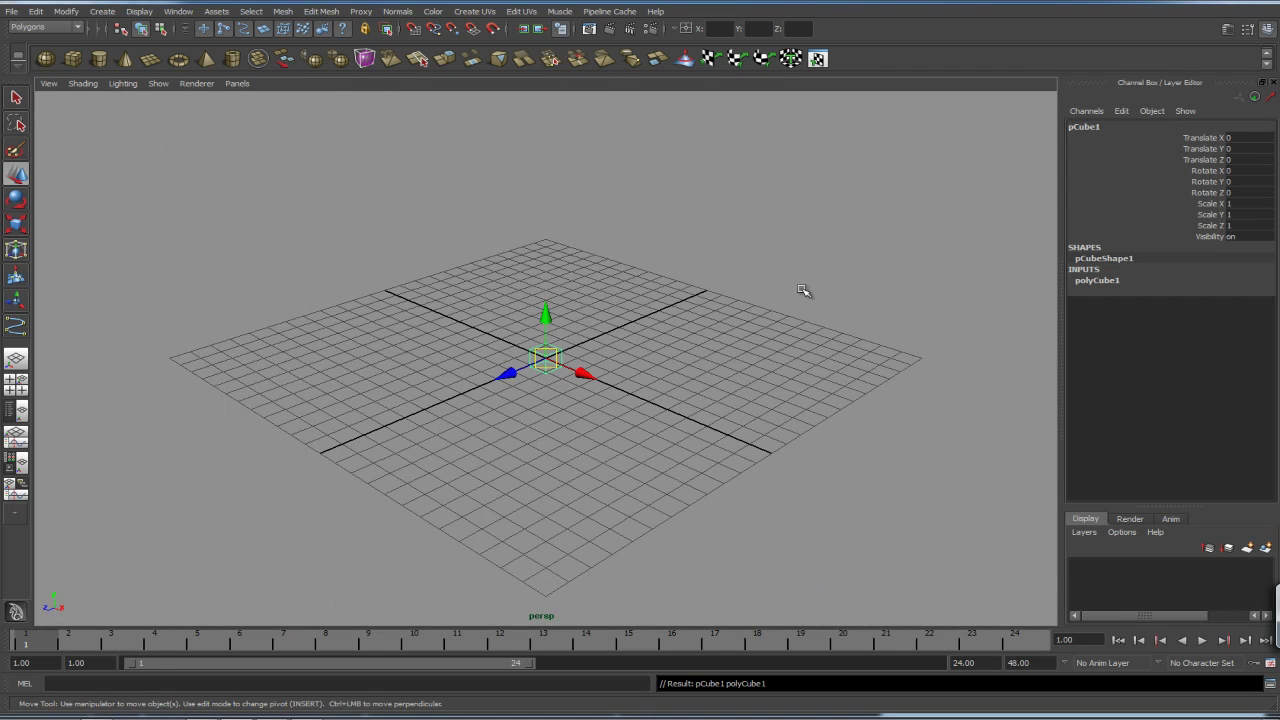
left_click(505, 374)
left_click(16, 410)
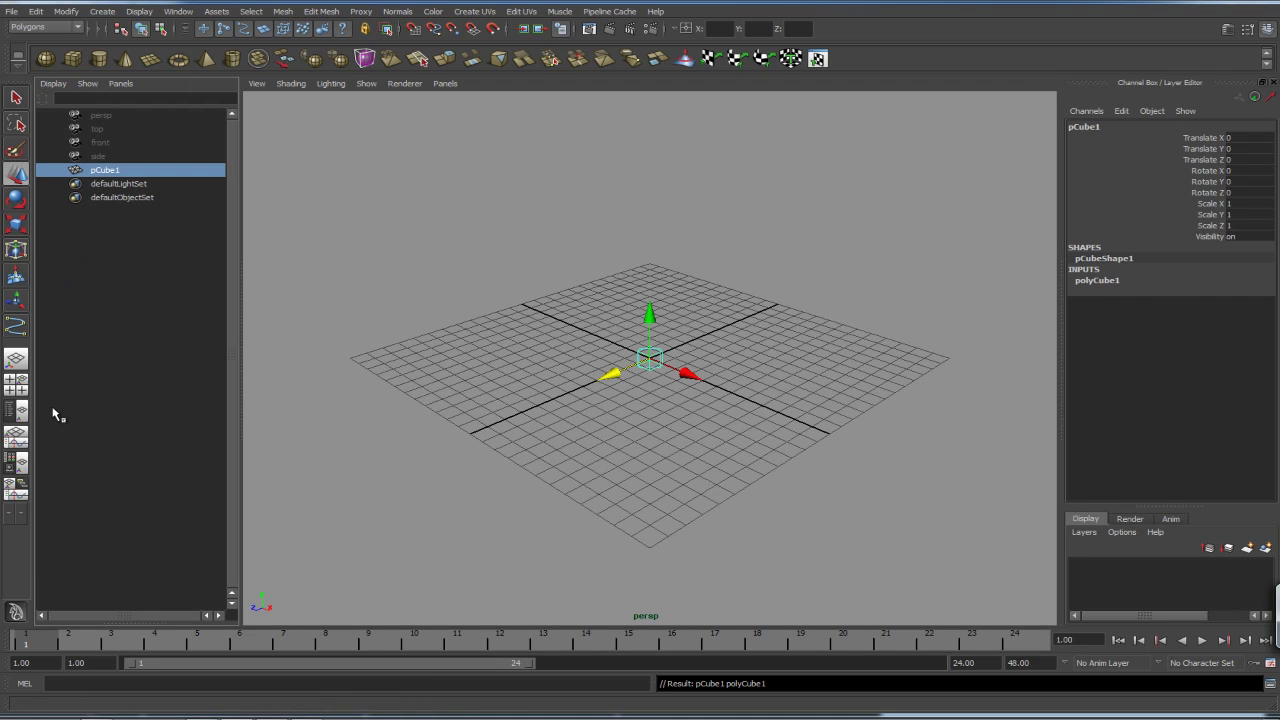
scroll(630, 415, "up", 5)
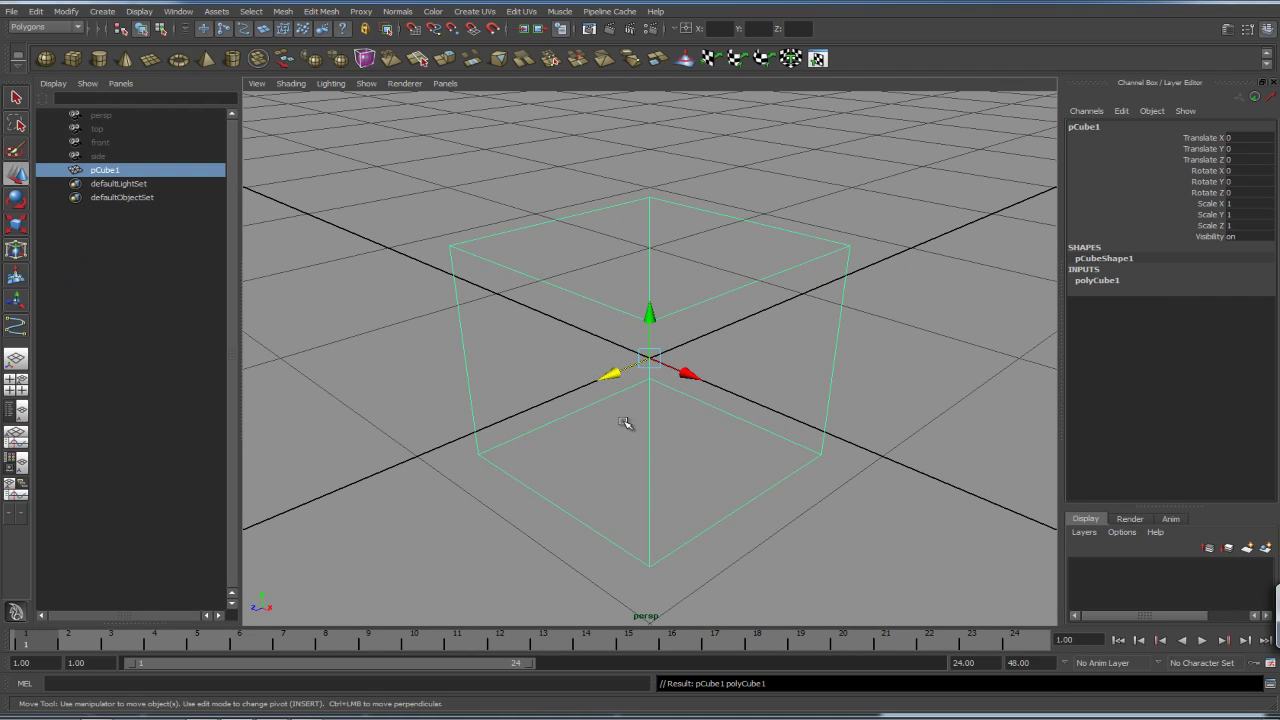
key("5")
scroll(640, 332, "down", 5)
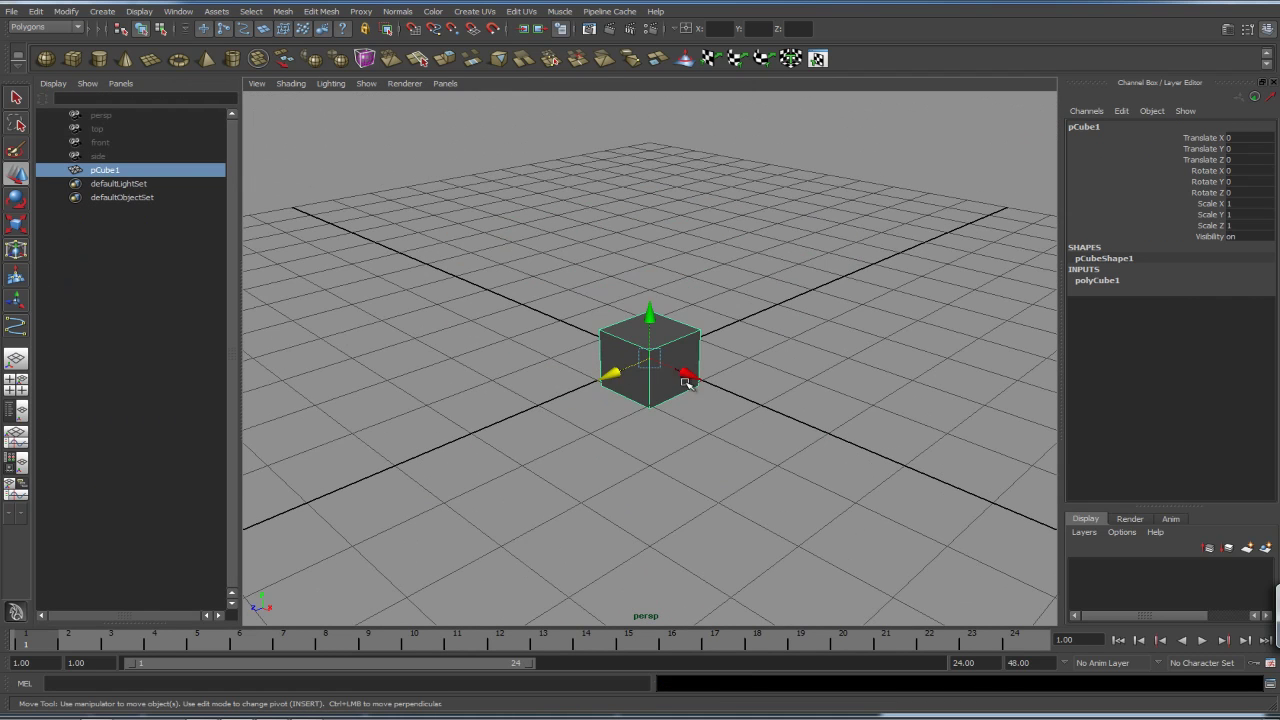
Step: Group the cube with the group's pivot at the origin and shift pCube1 along the positive X axis inside the group
key("ctrl+g")
left_click(42, 171)
left_click(118, 184)
scroll(457, 309, "down", 5)
left_click_drag(551, 401, 752, 380, "alt")
left_click_drag(690, 424, 668, 436, "alt")
left_click(116, 171)
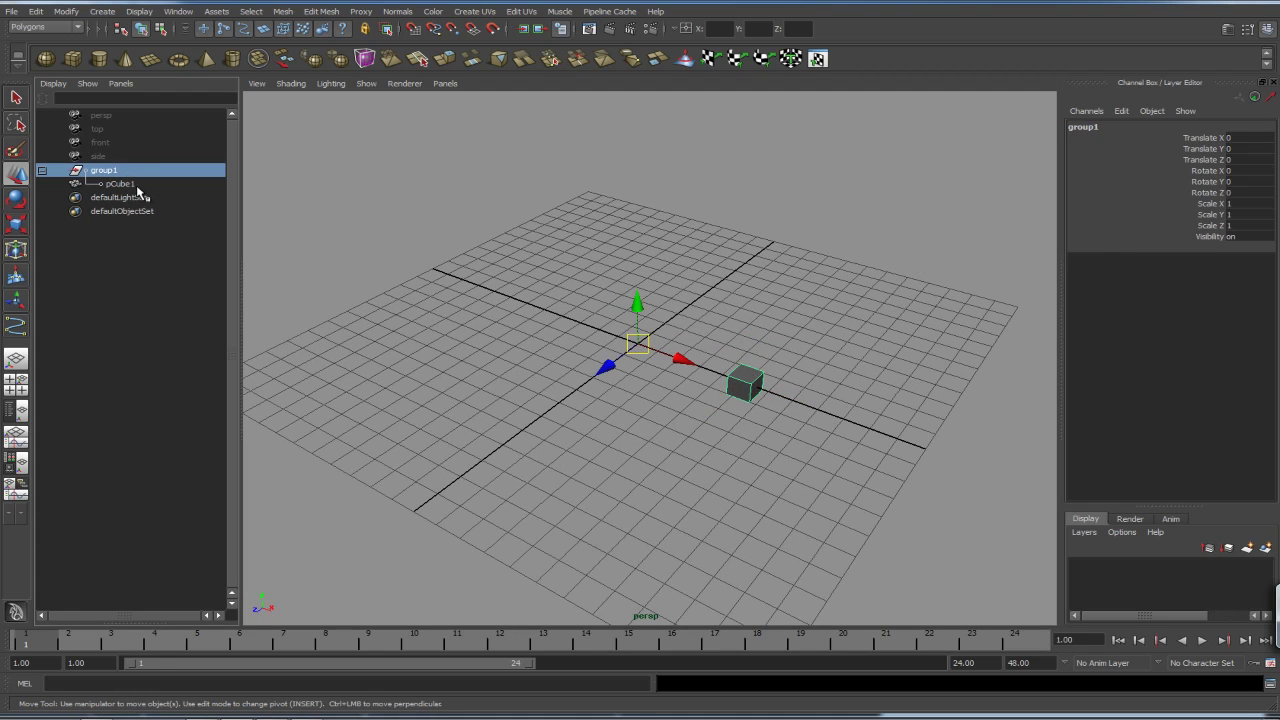
Step: Duplicate group1 with Duplicate Special as 19 instances under the same parent, using Translate Y 1.25 and Rotate Y 18
left_click(120, 184)
key("Up")
left_click(36, 11)
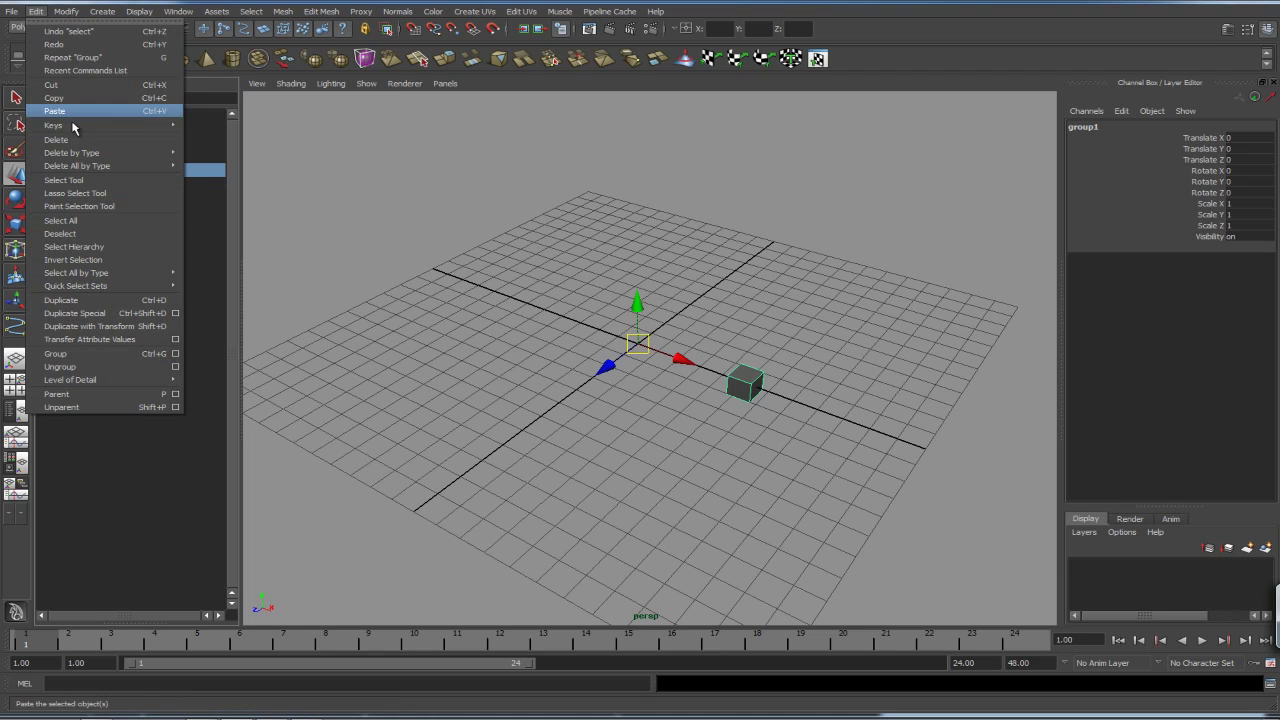
left_click(175, 313)
left_click_drag(455, 218, 580, 138)
left_click_drag(498, 140, 1041, 118)
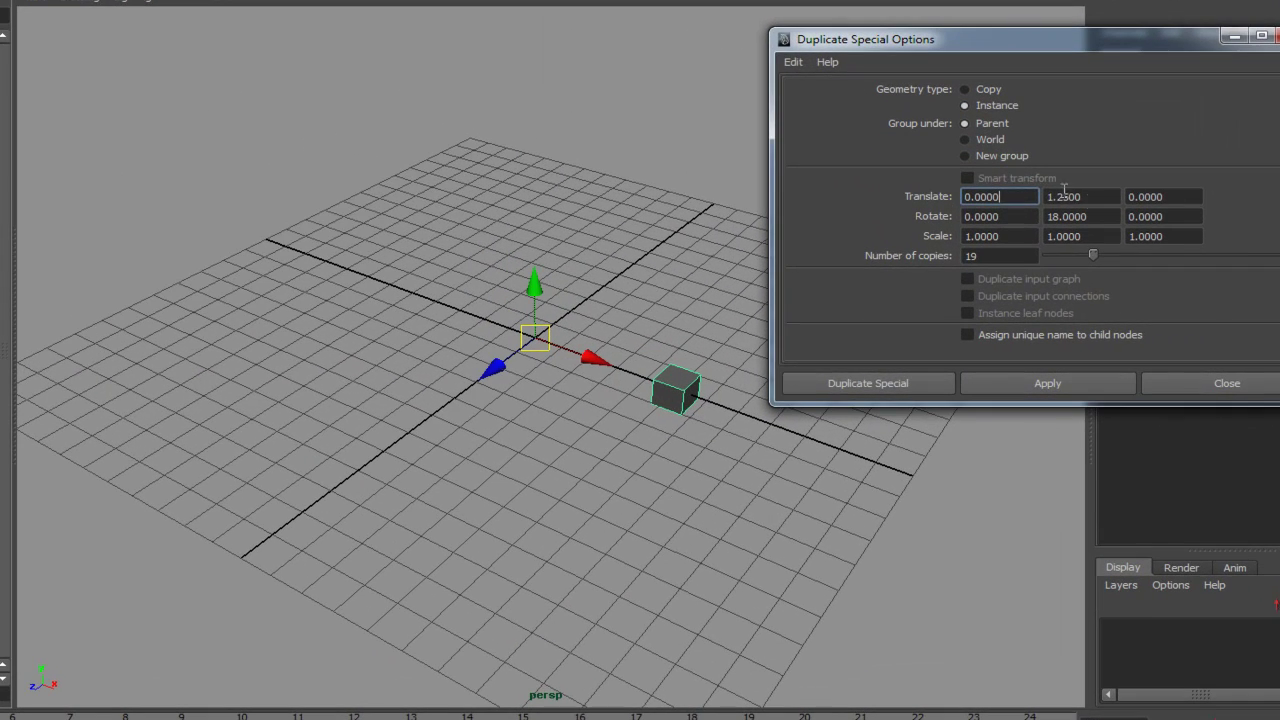
key("Tab")
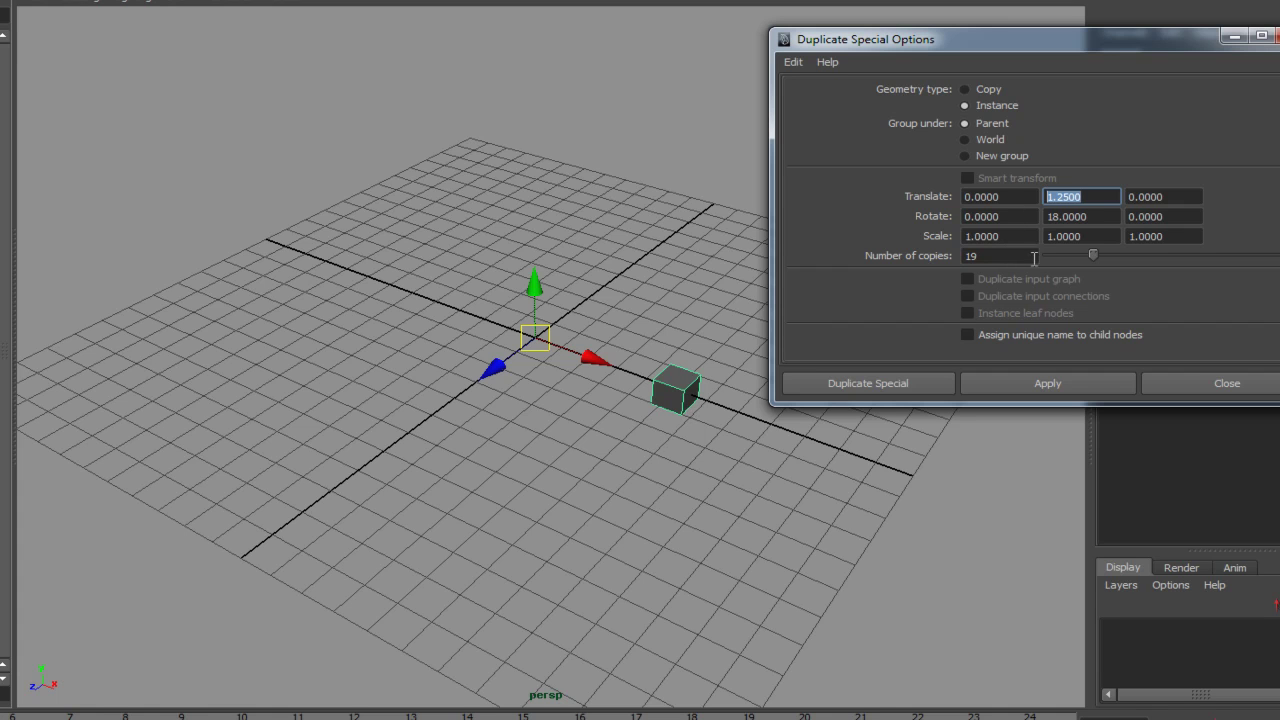
double_click(1098, 217)
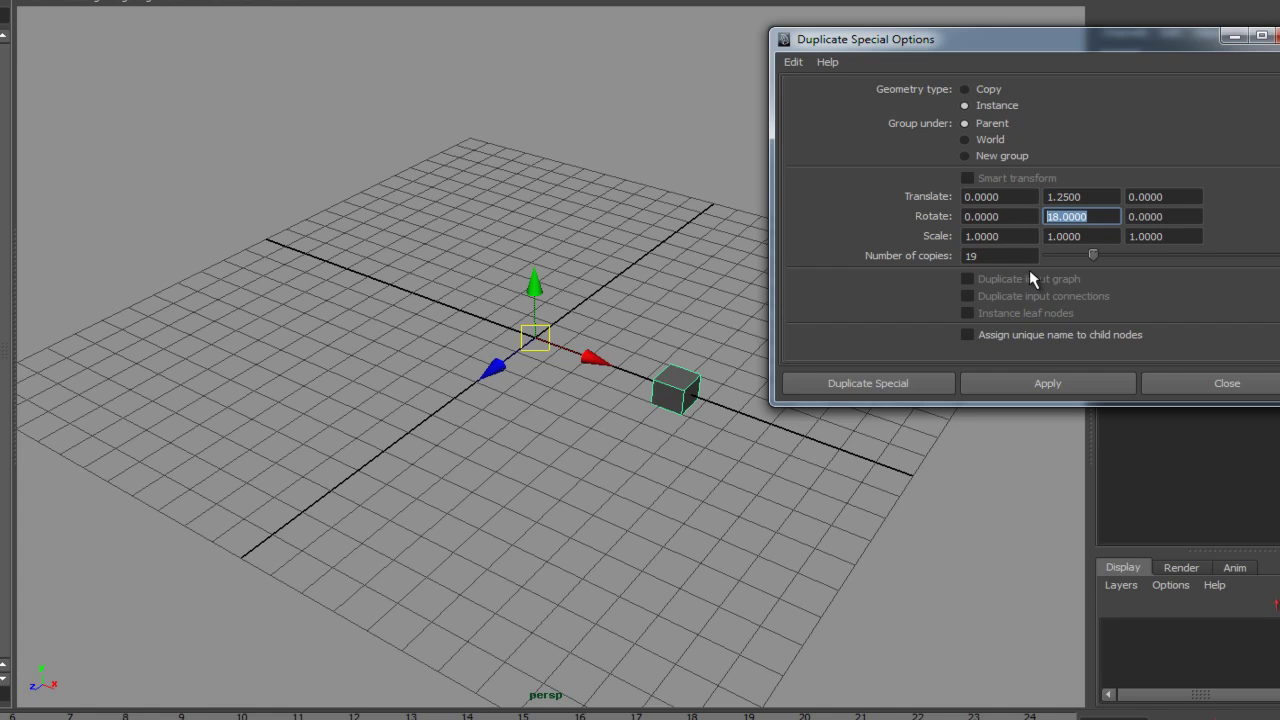
double_click(1012, 258)
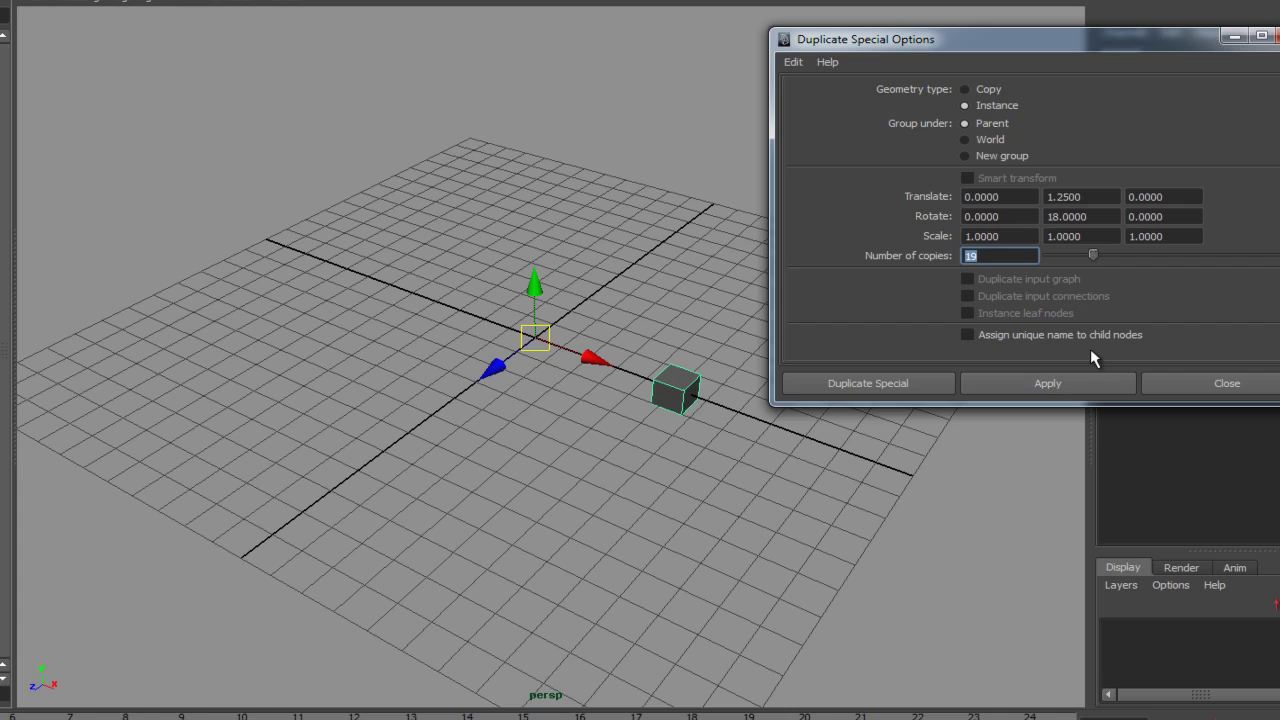
left_click(1069, 382)
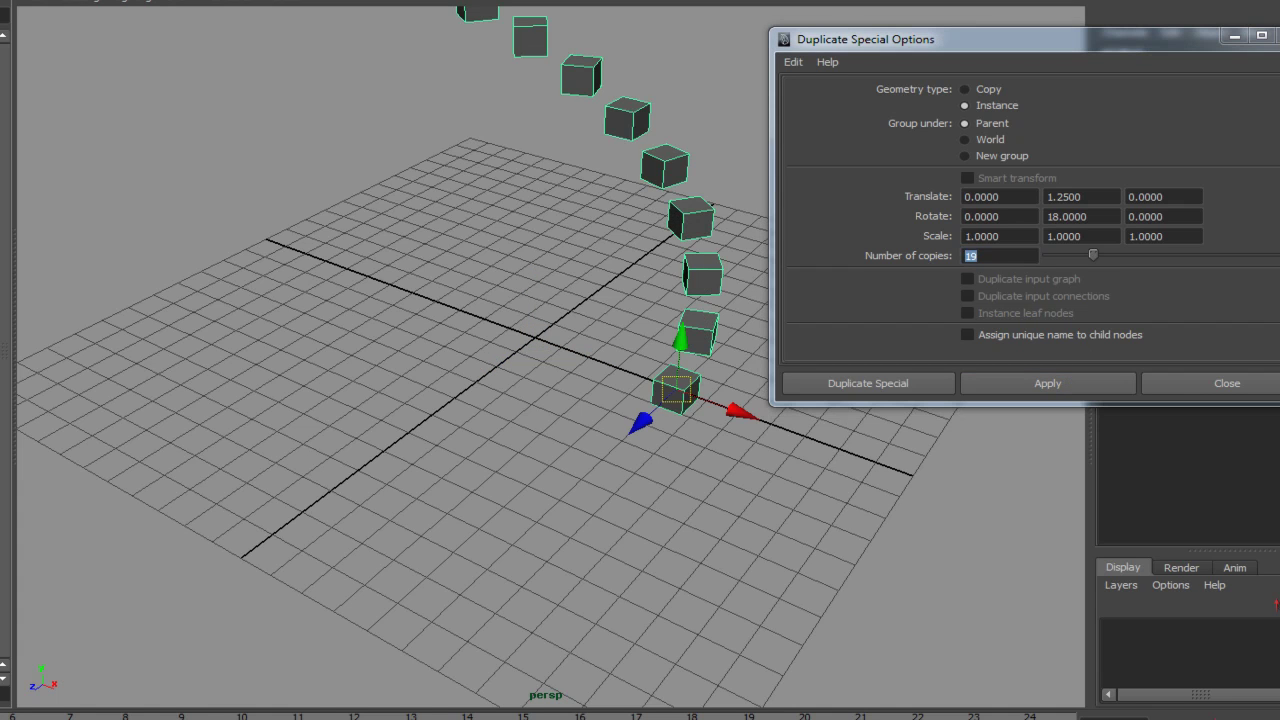
left_click(1190, 383)
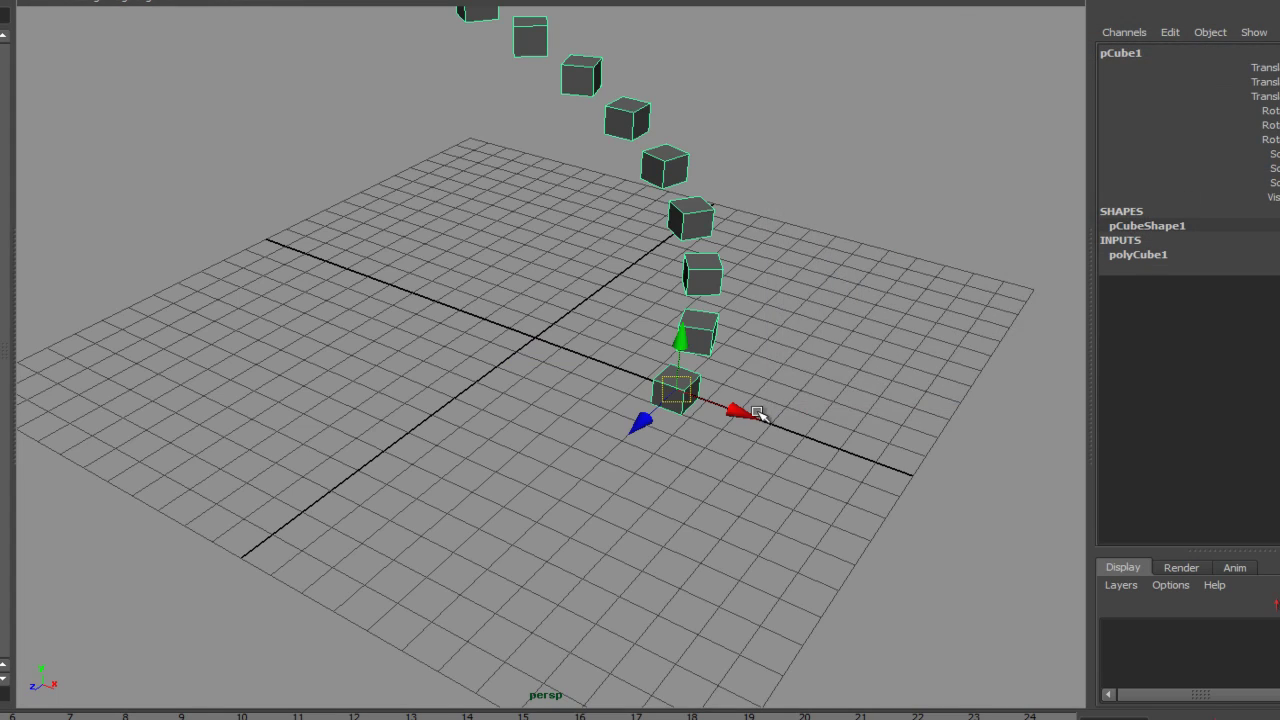
Step: Reshape the instanced cube in vertex mode into a wide, flat block so the spiral forms overlapping stair steps
right_click_drag(654, 440, 688, 481, "alt")
right_click_drag(634, 391, 540, 386)
left_click_drag(540, 386, 608, 378, "alt")
left_click_drag(834, 423, 623, 437, "alt")
left_click_drag(425, 422, 600, 460)
left_click(785, 507)
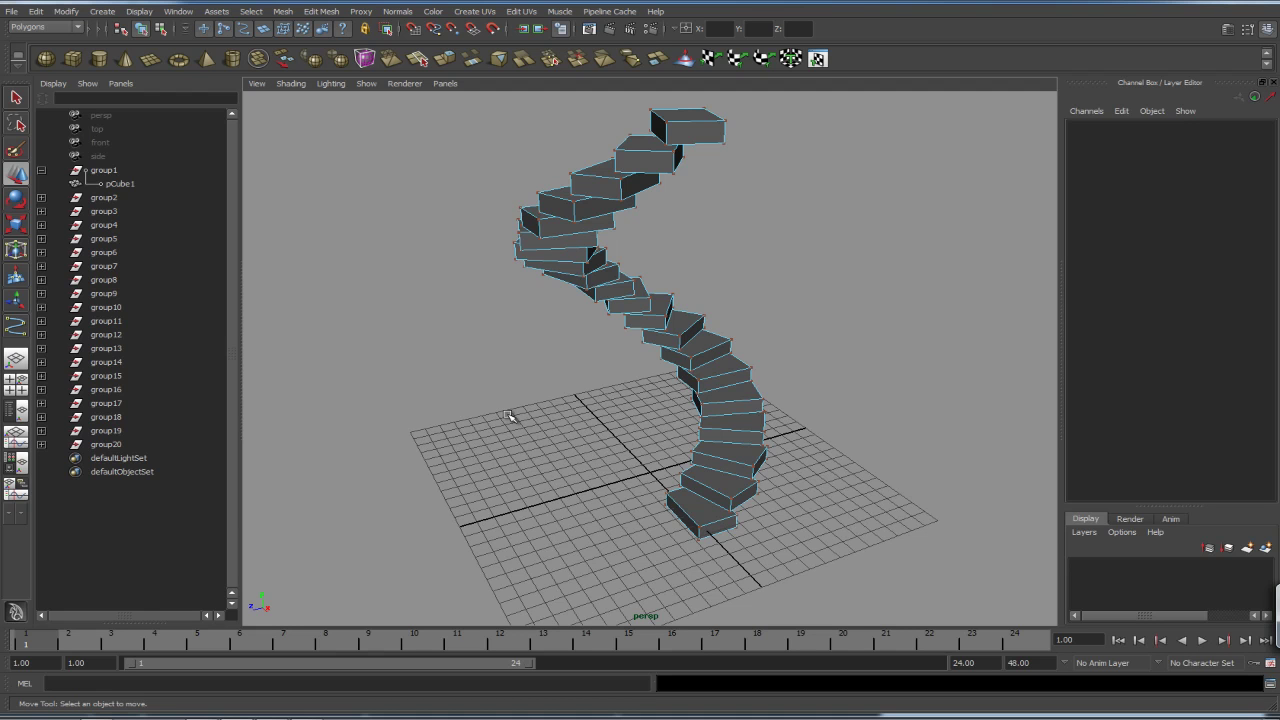
Step: Create a polygon sphere and move it onto the lowest stair step, at about X 6.03 and Y 0.3
left_click(41, 170)
left_click(41, 170)
left_click(46, 58)
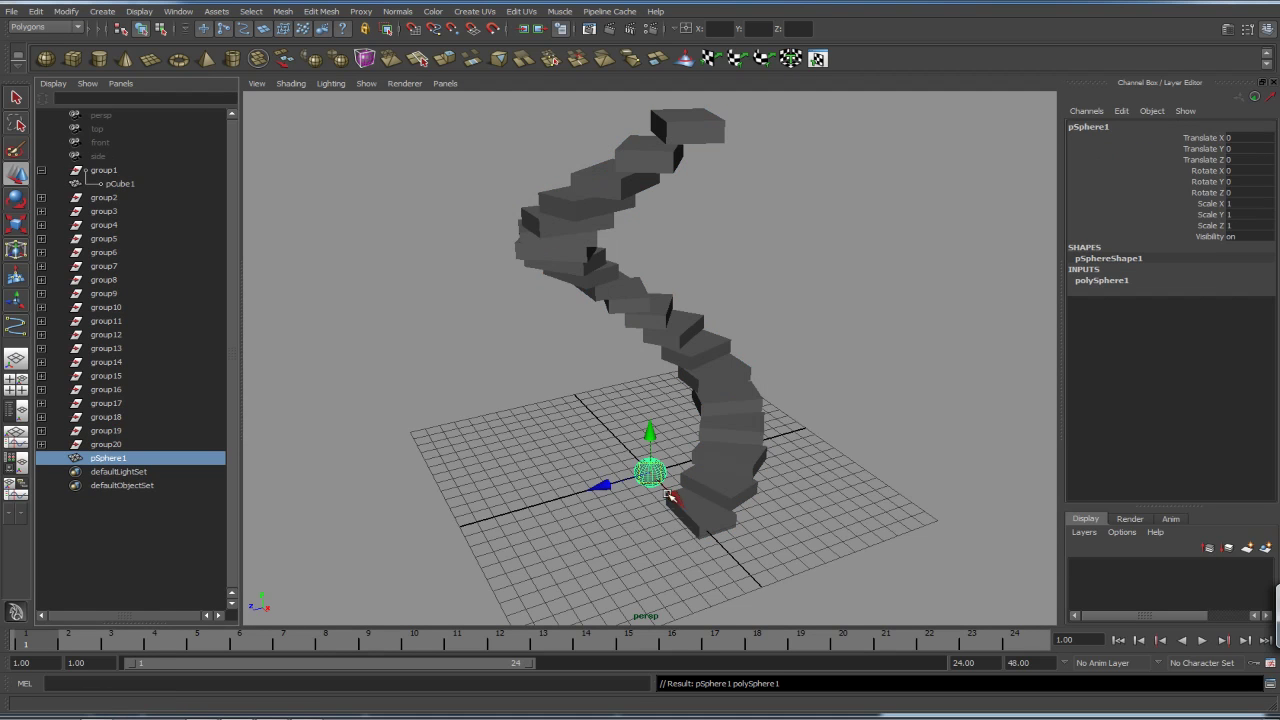
left_click_drag(657, 492, 720, 537)
left_click_drag(700, 490, 700, 489)
Step: Parent pSphere1 under group1 and expand group2 to compare its children
left_click(117, 462)
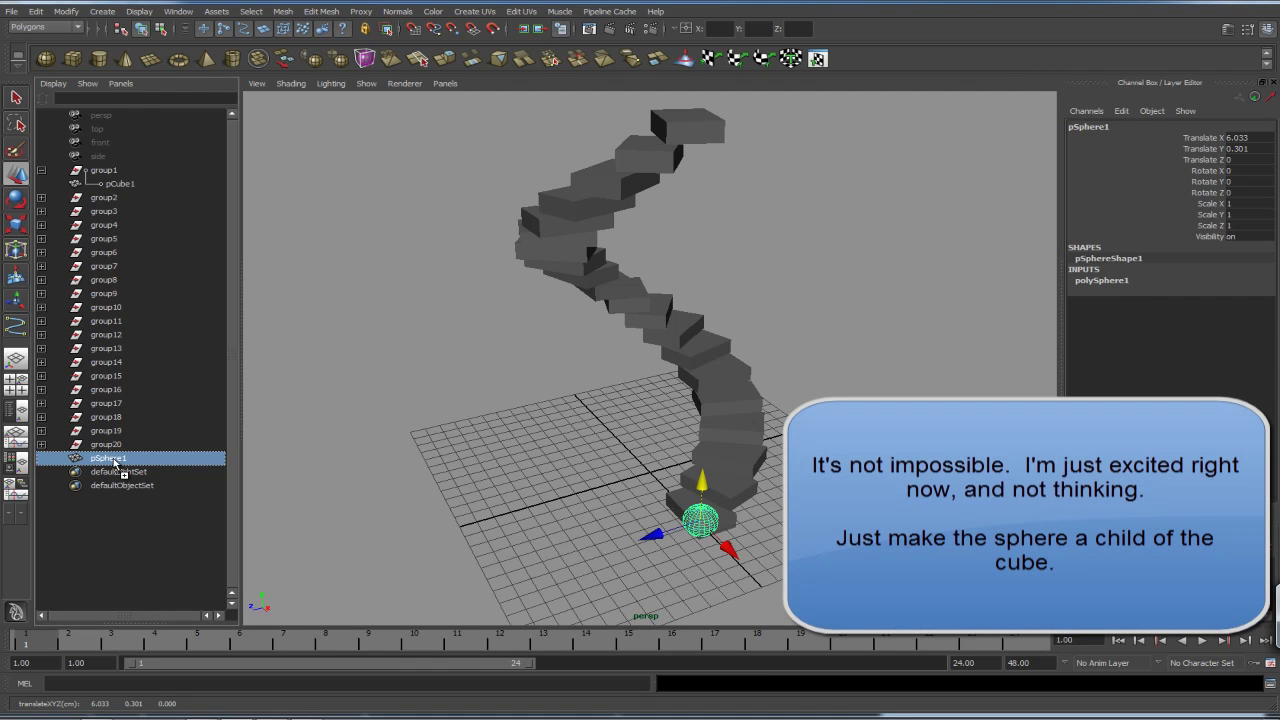
middle_click_drag(115, 465, 117, 185)
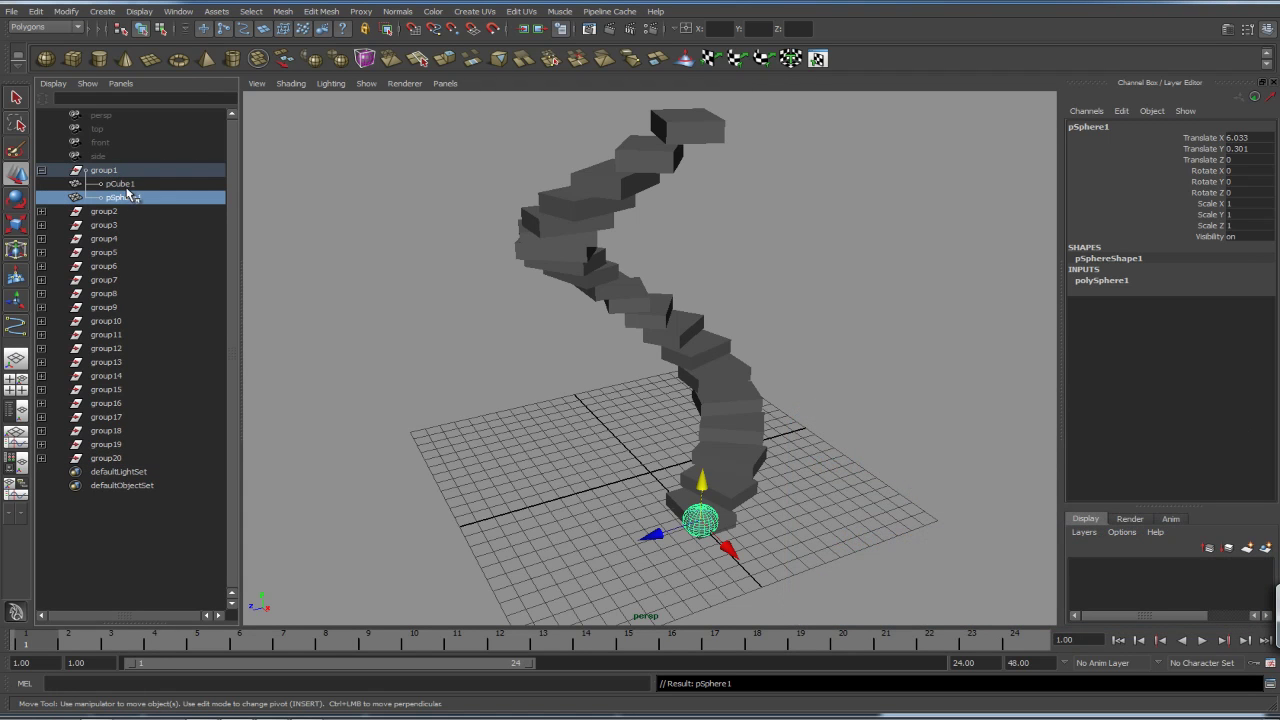
left_click(42, 212)
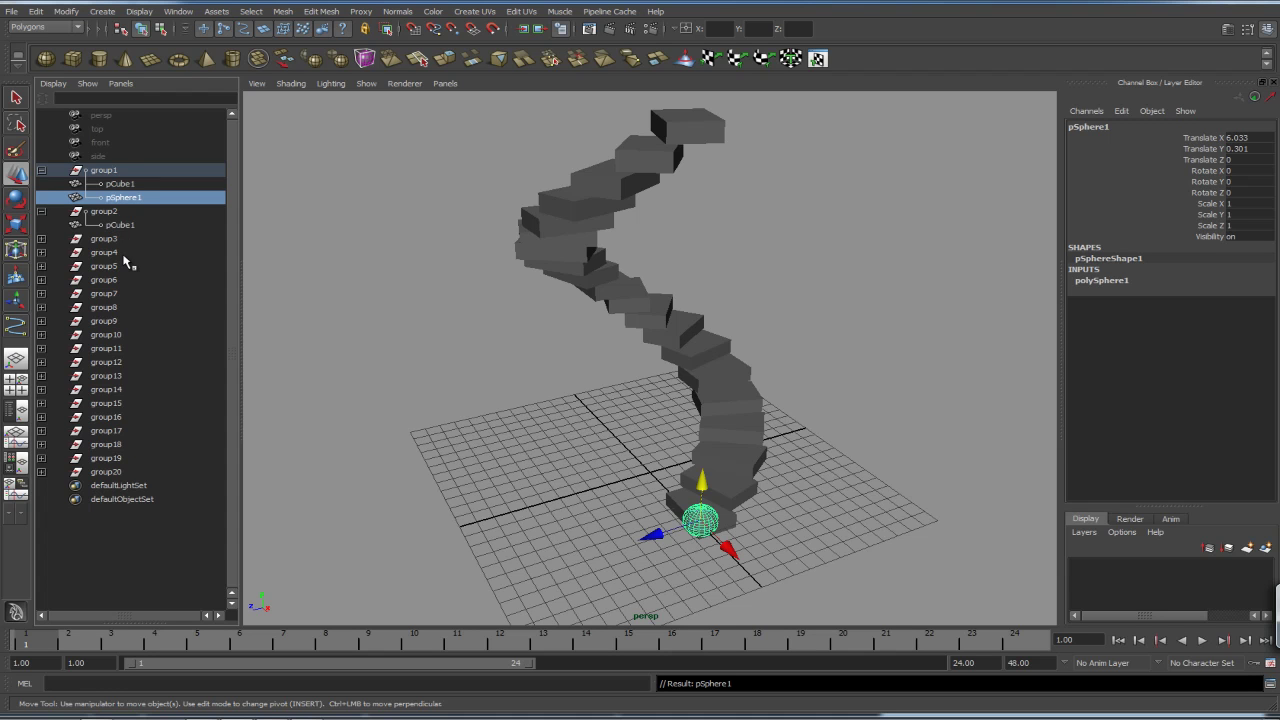
Step: Open the Hypergraph with group1 selected and switch the graph to the scene hierarchy view
left_click(178, 11)
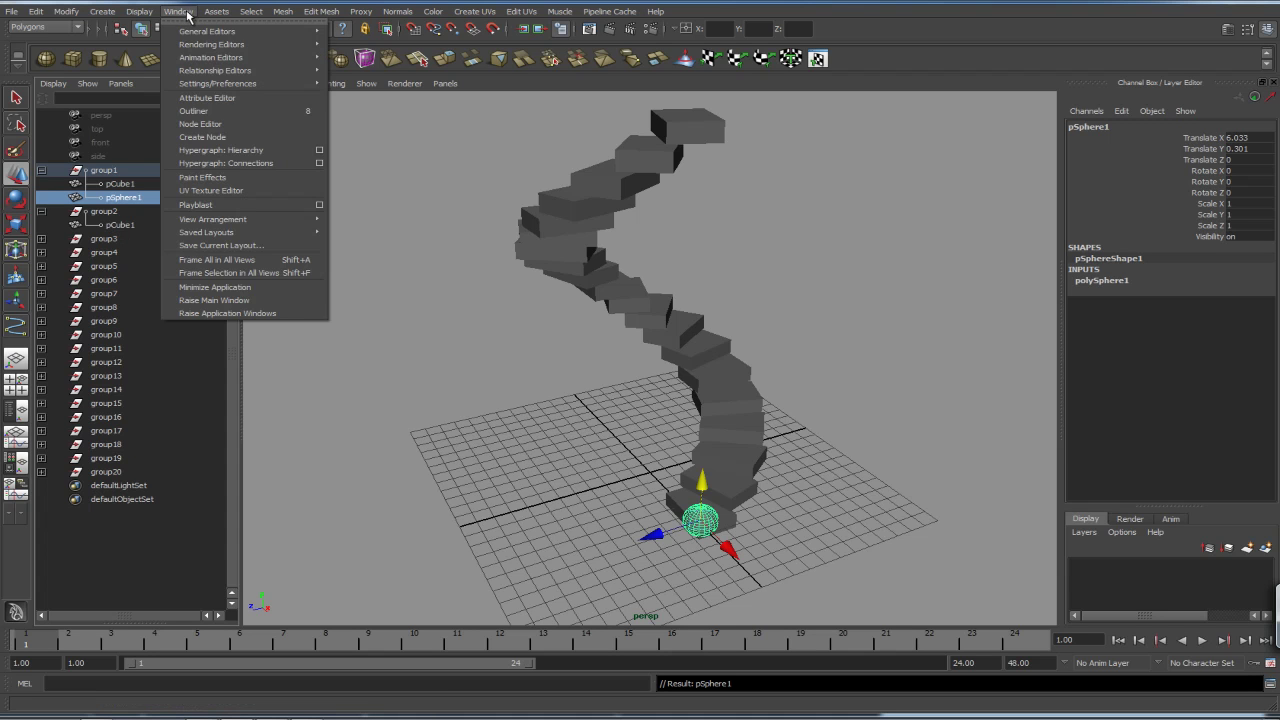
left_click(269, 168)
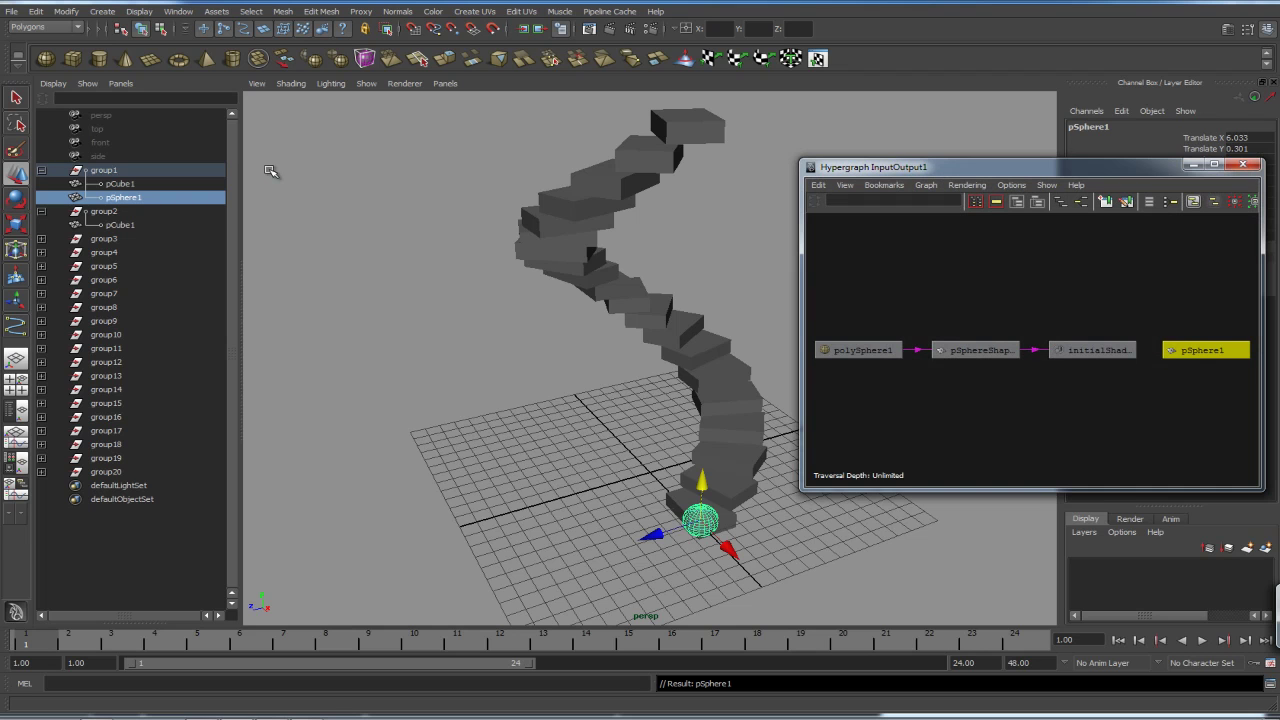
left_click(104, 171)
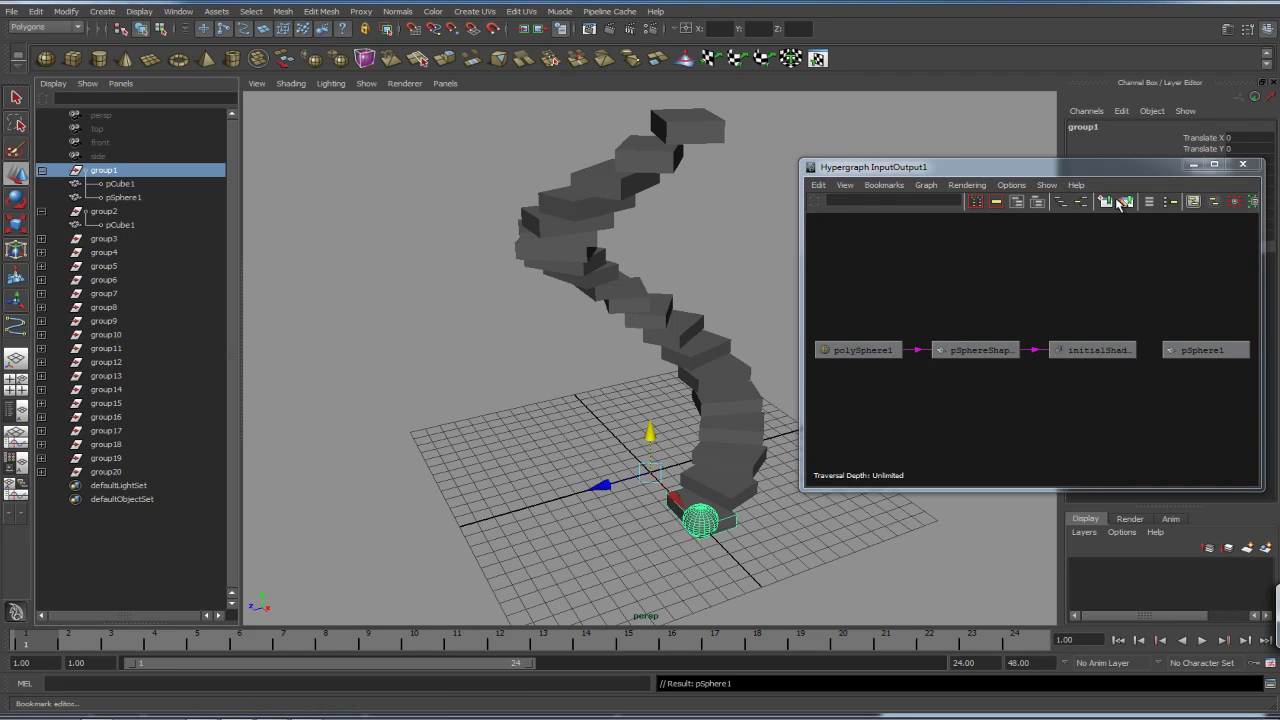
left_click(1086, 203)
left_click(1061, 202)
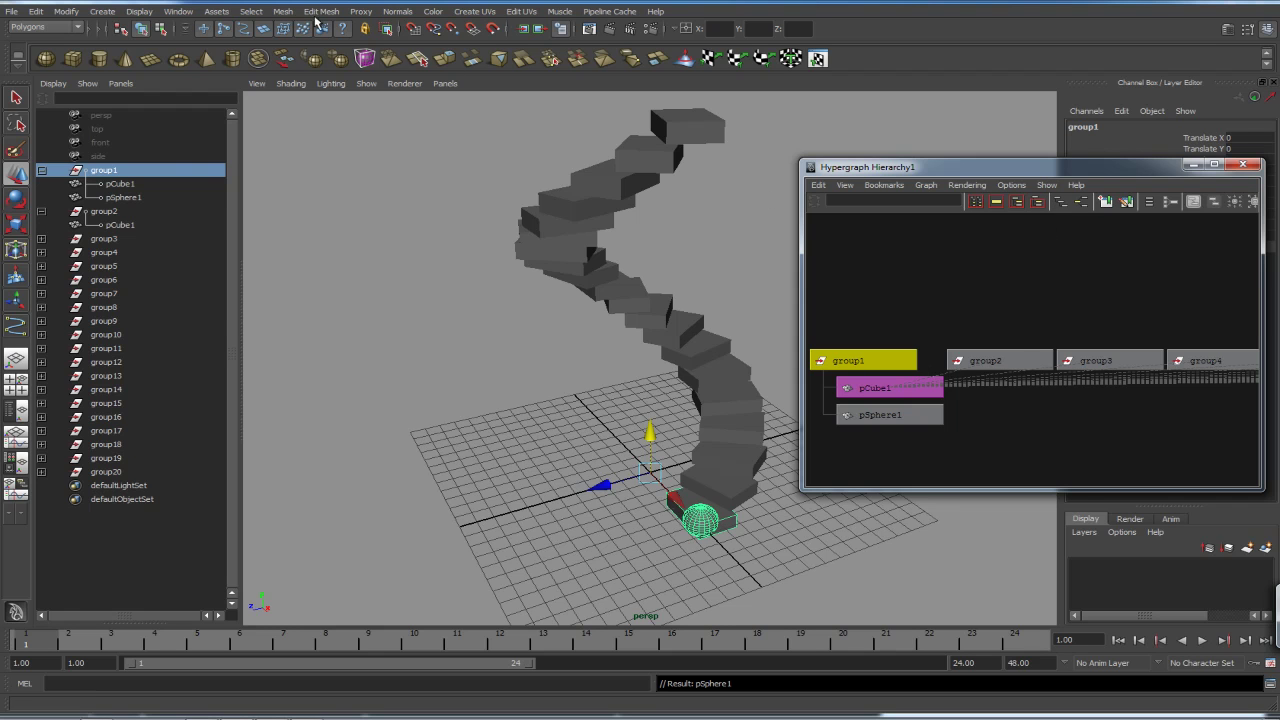
left_click(180, 12)
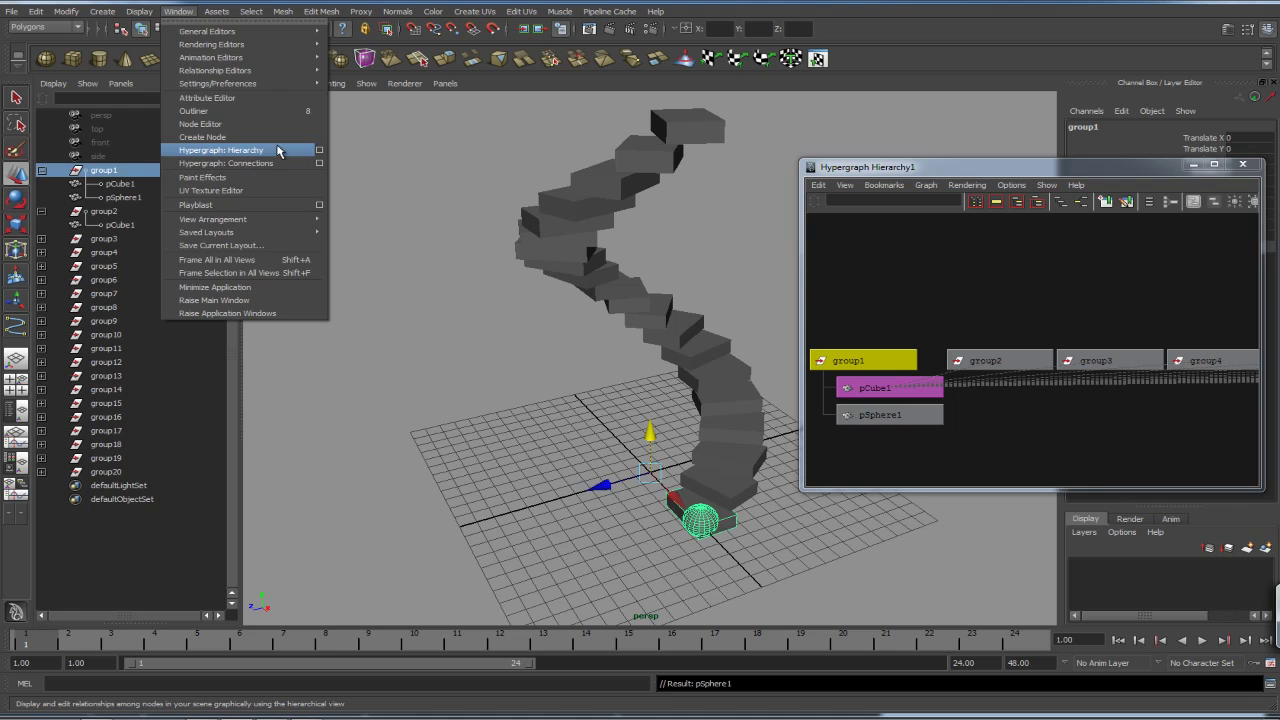
left_click(402, 151)
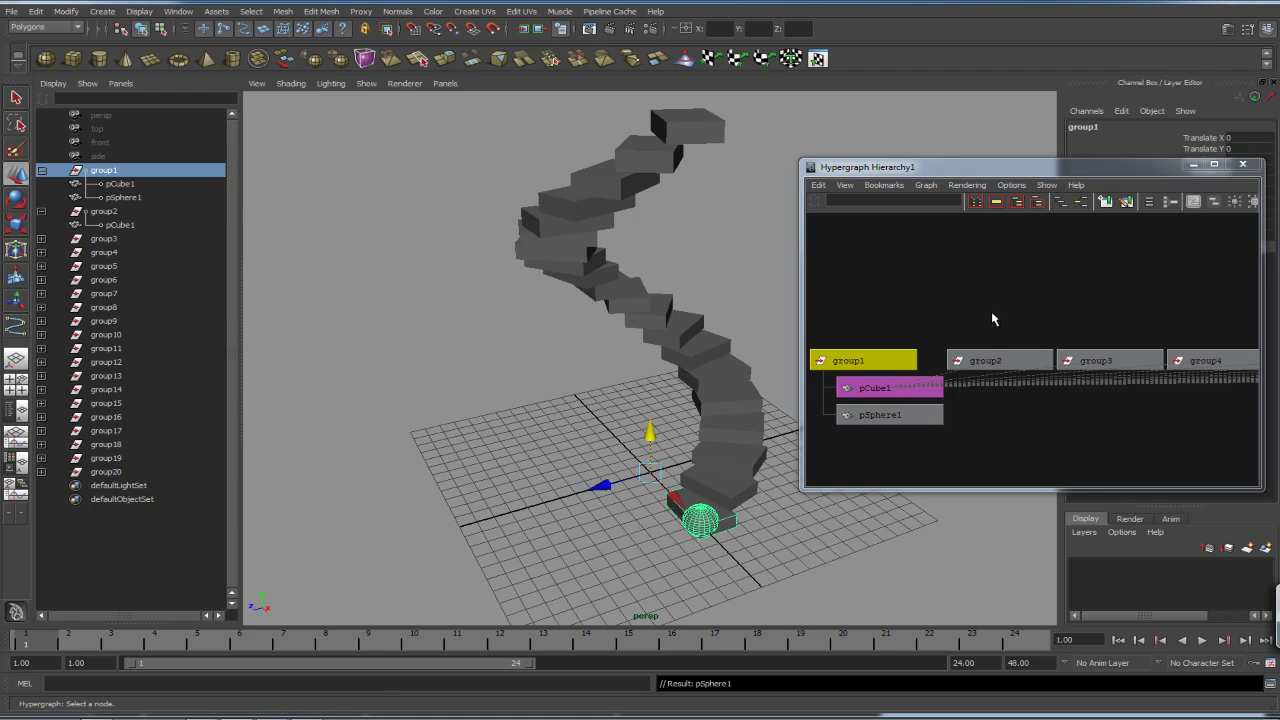
Step: Examine how group2, the instanced pCube1 and pSphere1 are linked in the Hypergraph hierarchy
left_click(990, 360)
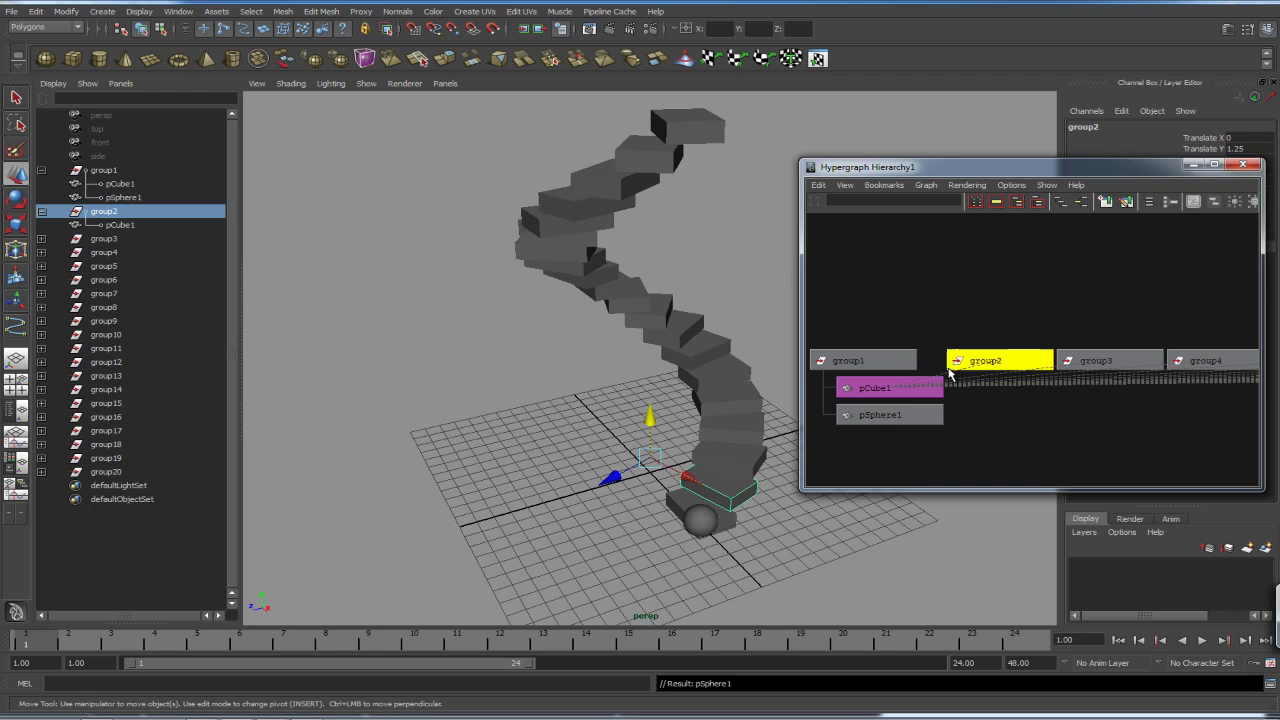
left_click(890, 388)
left_click(898, 413)
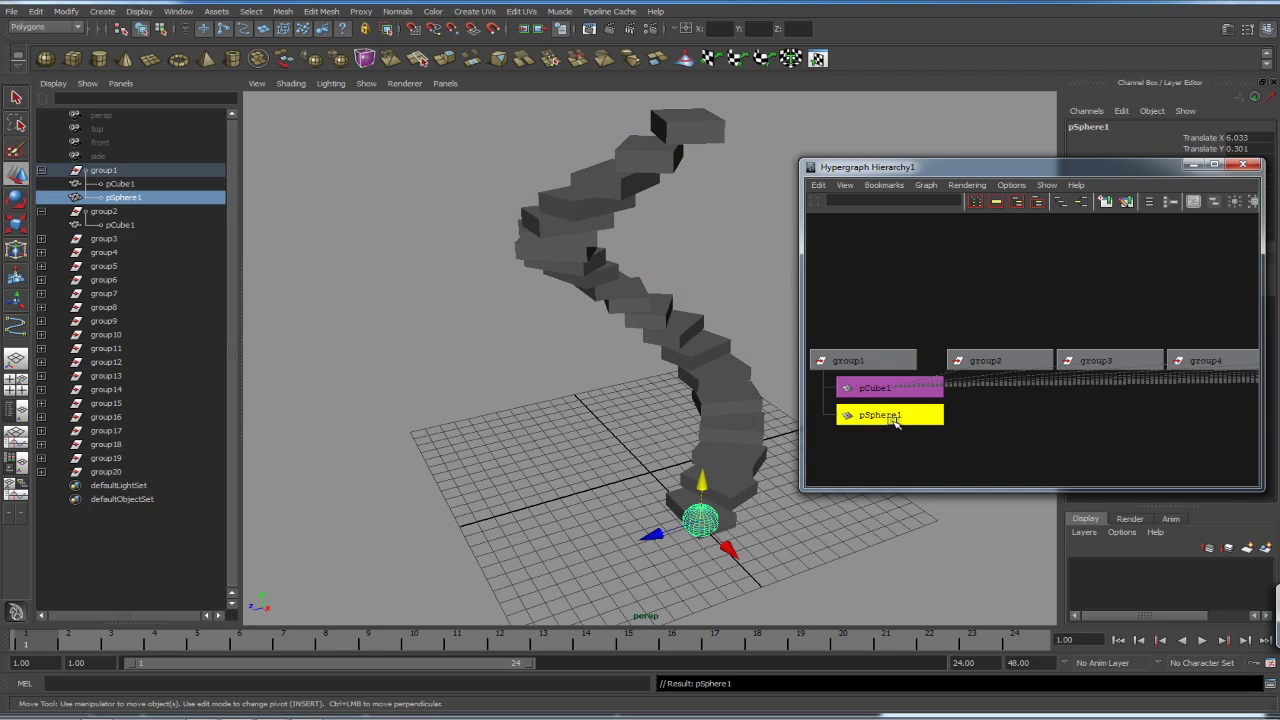
left_click(952, 459)
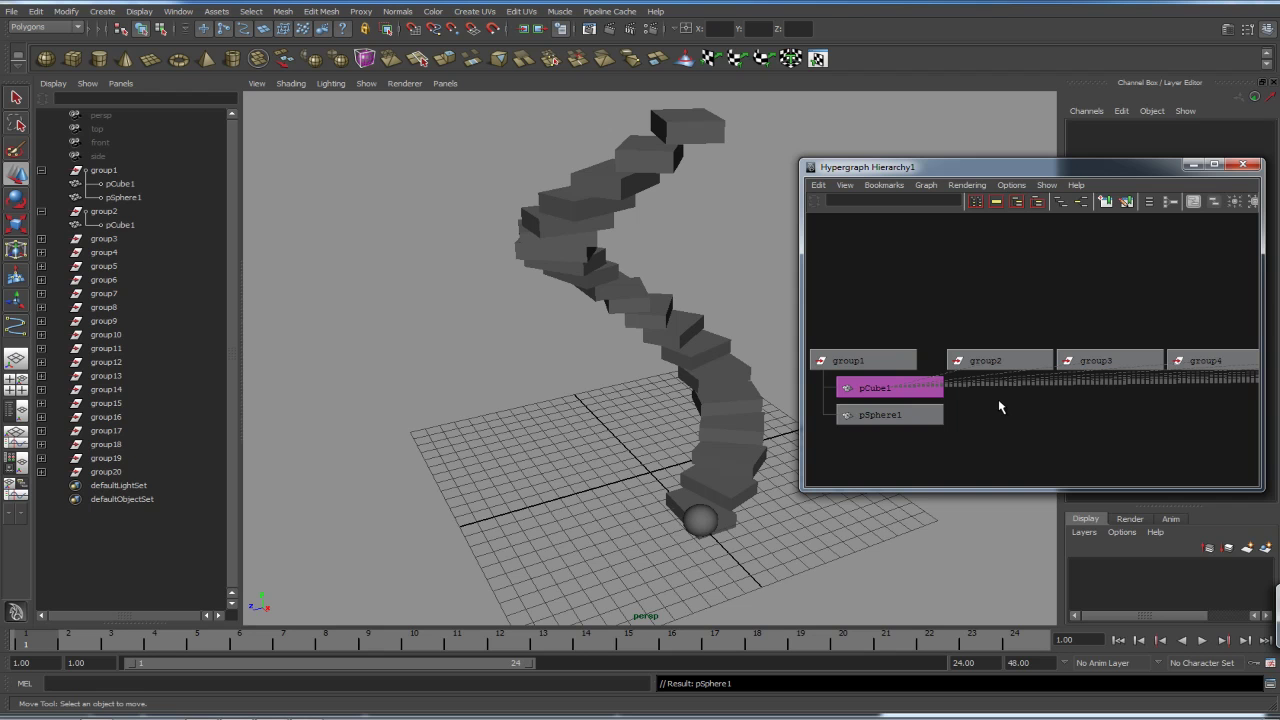
Step: Close the Hypergraph and start a new empty scene
left_click(1243, 164)
scroll(911, 271, "down", 3)
left_click(41, 170)
left_click(41, 184)
left_click(105, 170)
key("ctrl+n")
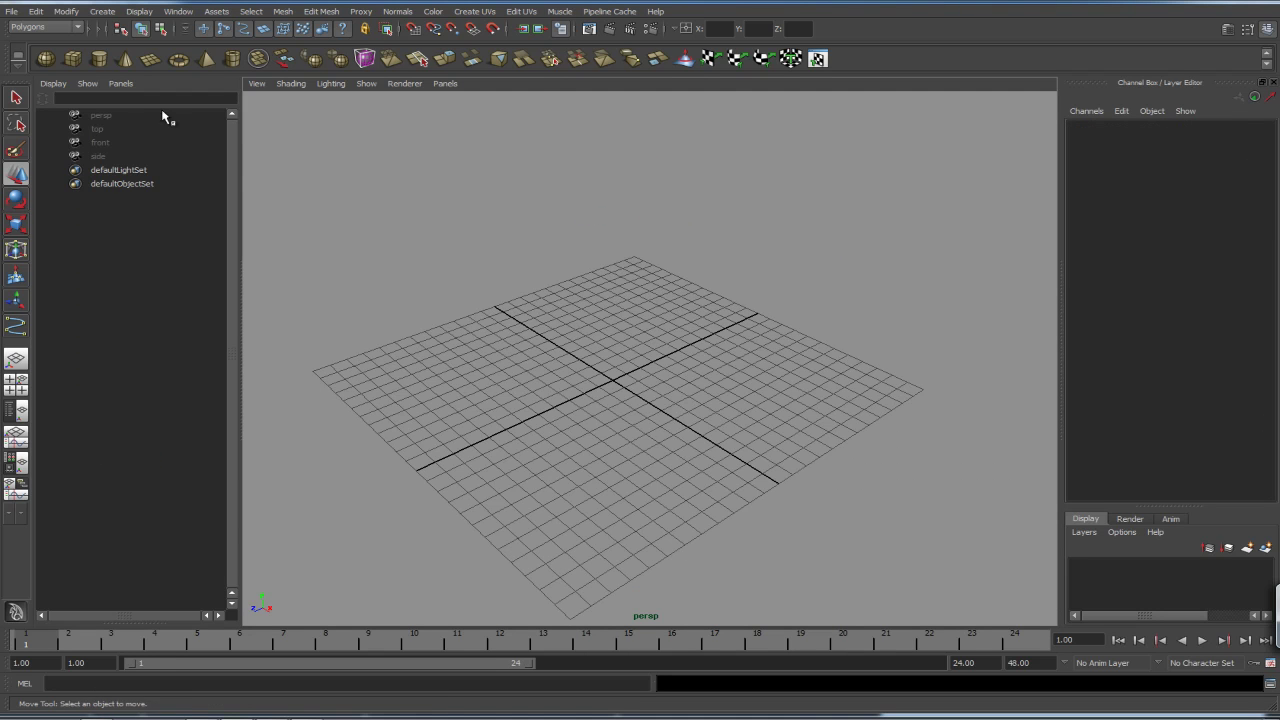
Step: Create a polygon cube, group it twice, and expand both nested groups in the Outliner
left_click(76, 58)
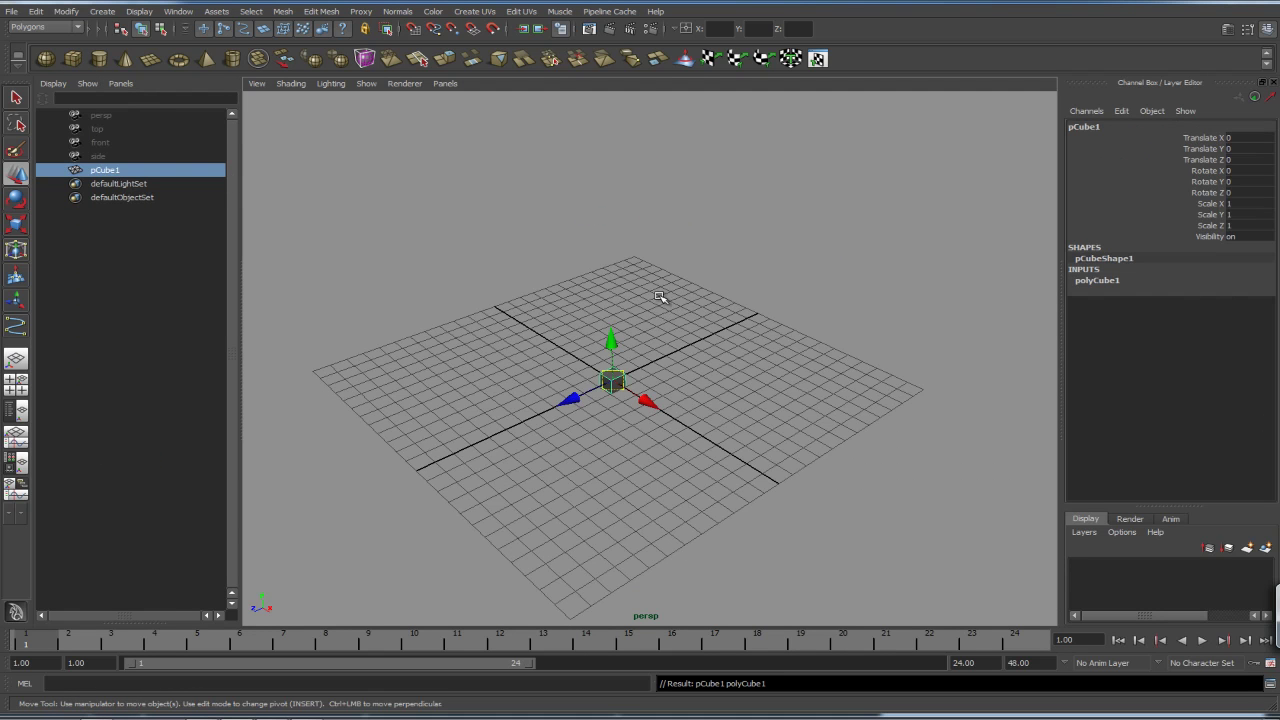
key("ctrl+g")
scroll(780, 400, "up", 5)
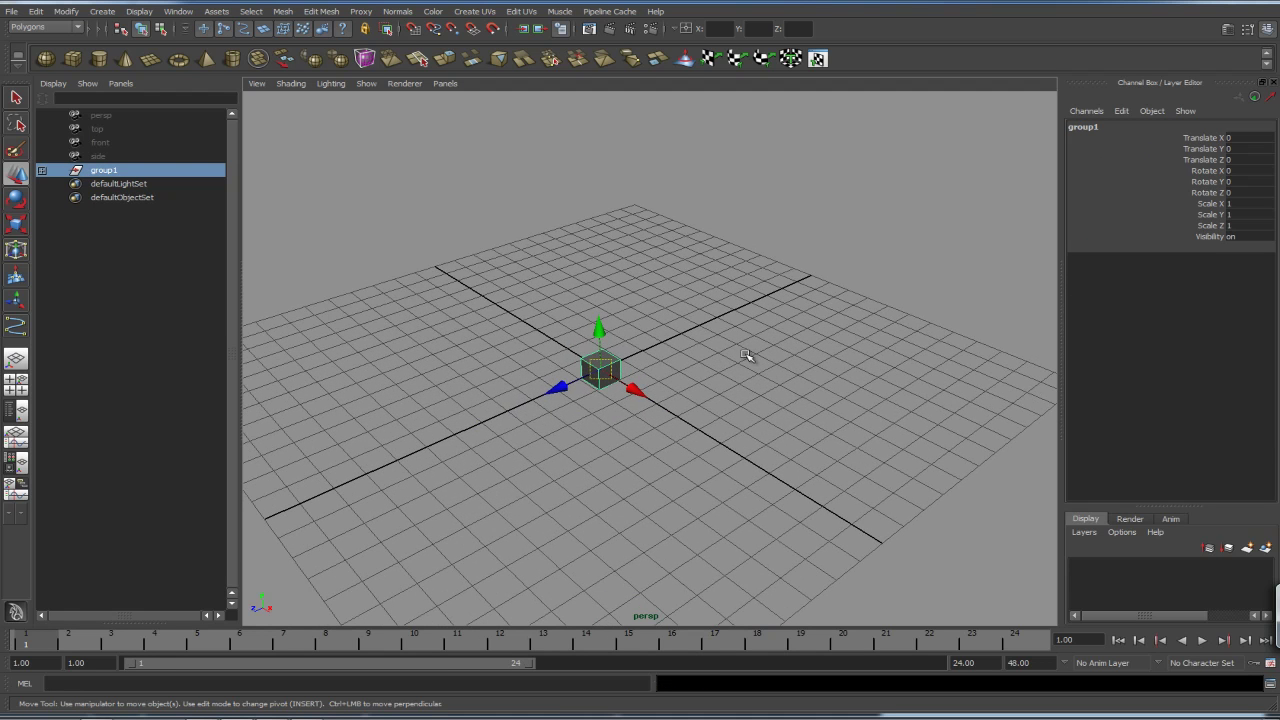
key("ctrl+g")
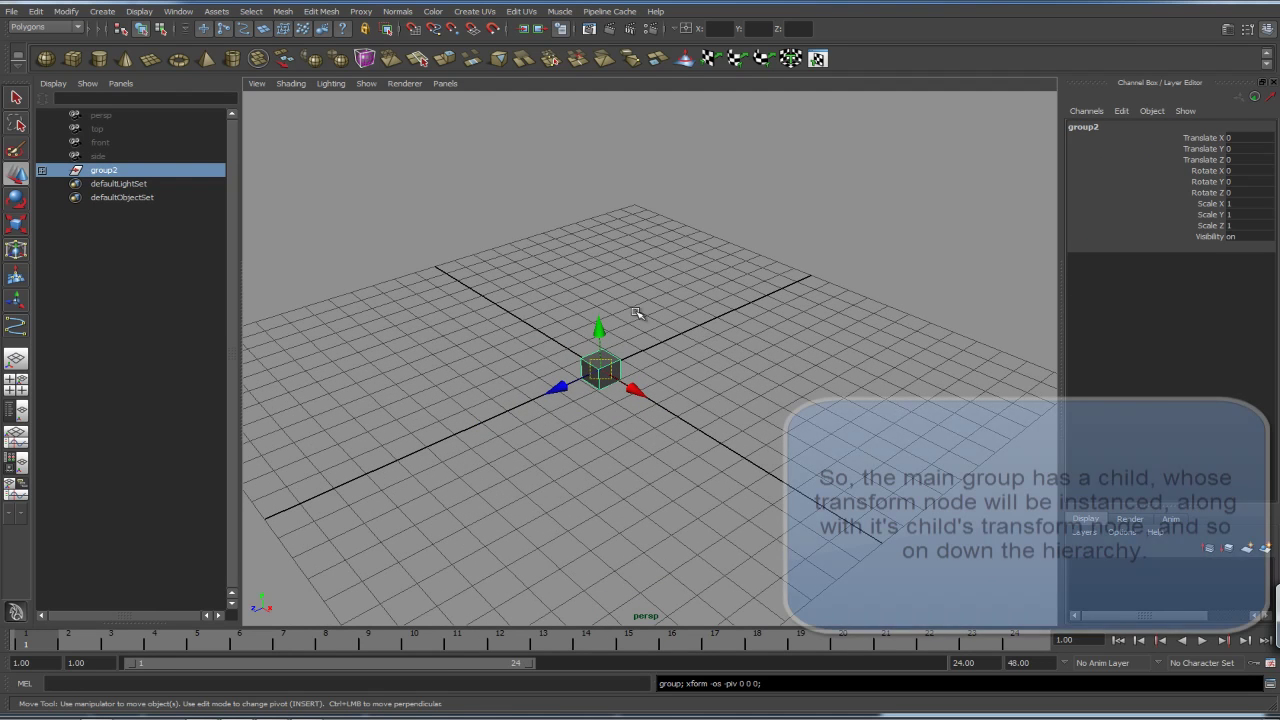
left_click(42, 170)
left_click(56, 184)
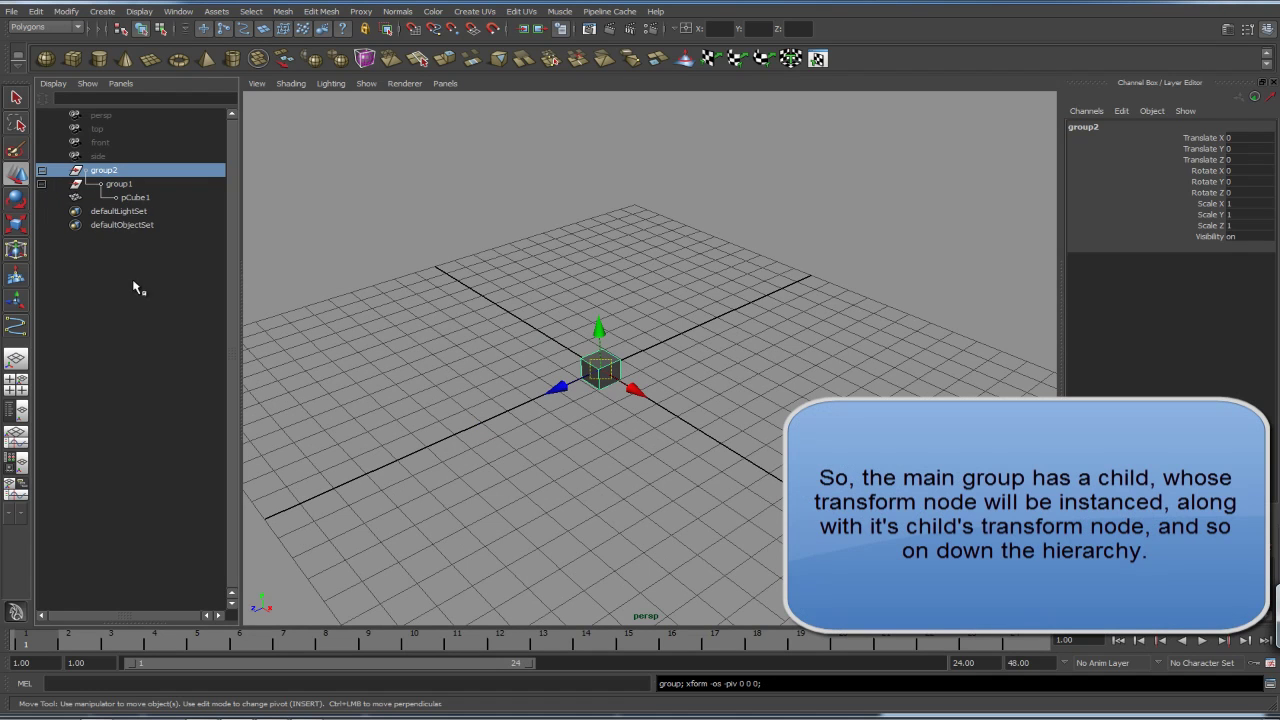
Step: Select the inner group1 in the nested hierarchy and move it about 6.15 units along X
left_click(138, 198)
left_click(134, 188)
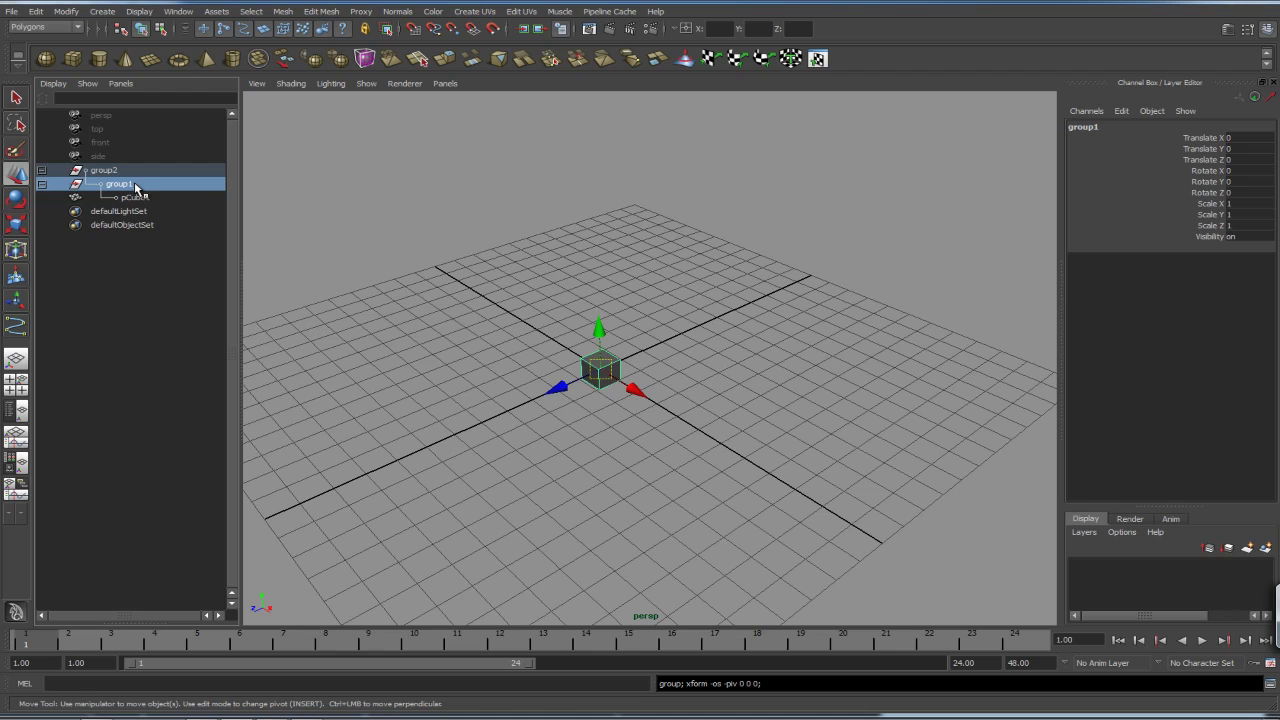
left_click(126, 169)
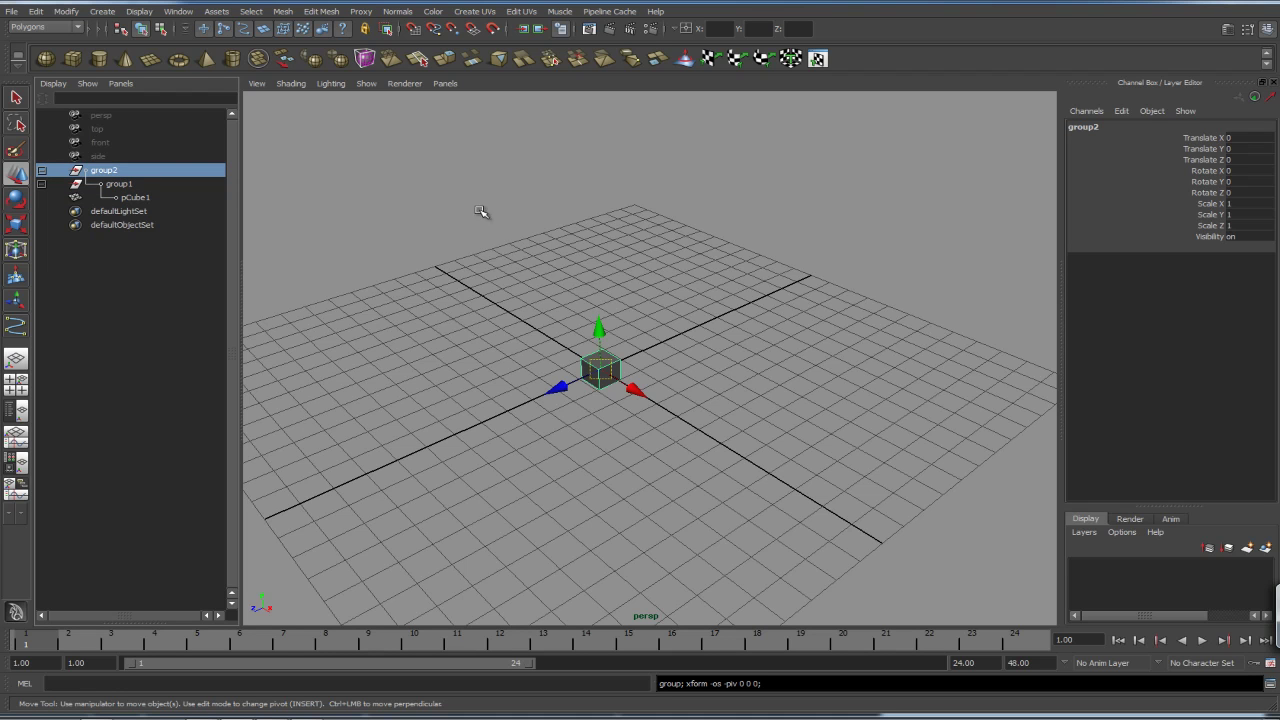
left_click(139, 187)
left_click_drag(632, 389, 763, 478)
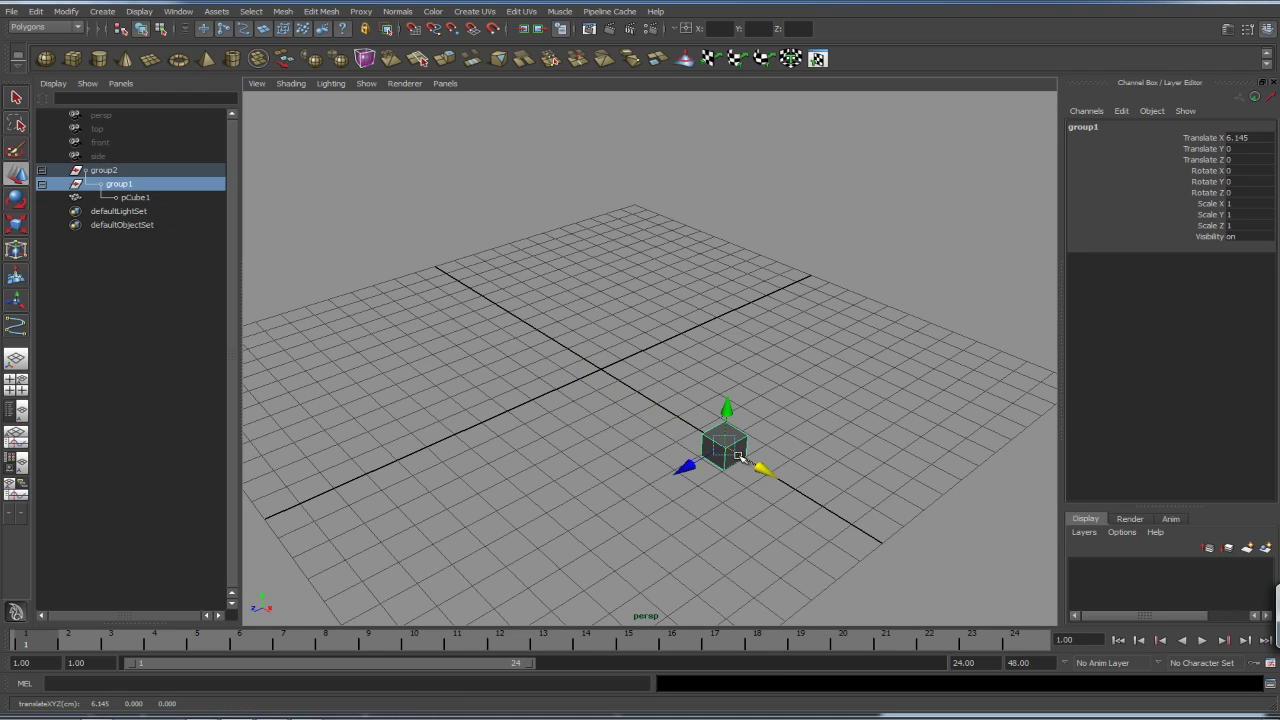
Step: Move group1 to Translate X 6 and Duplicate Special group2 into 19 instanced copies stepping 1.25 in Translate Y and 18 in Rotate Y
left_click_drag(731, 451, 717, 433)
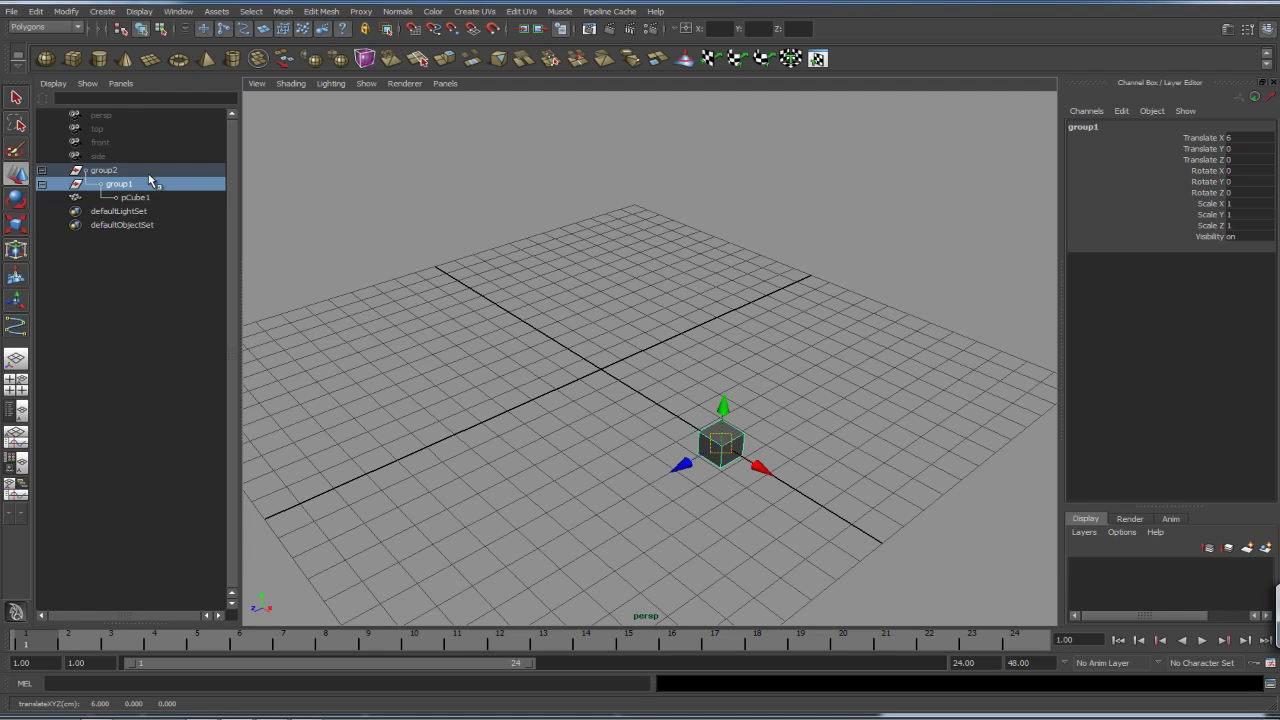
left_click(116, 168)
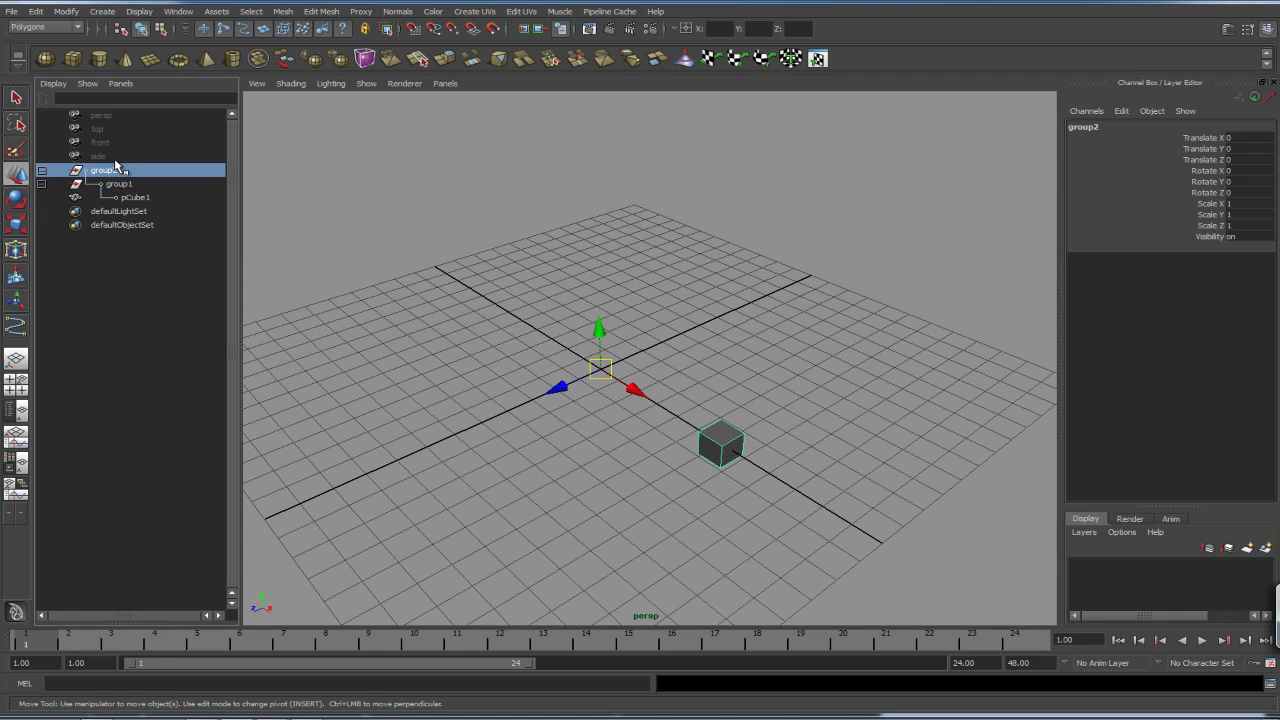
left_click(13, 12)
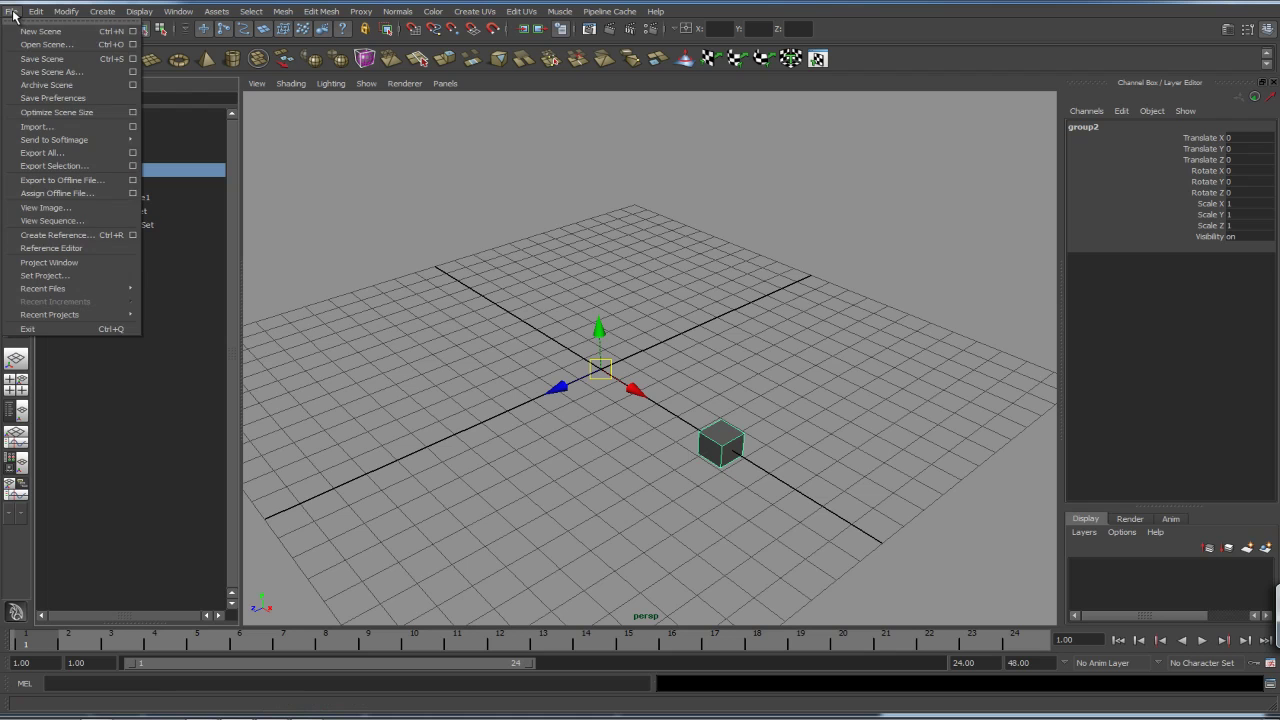
mouse_move(36, 12)
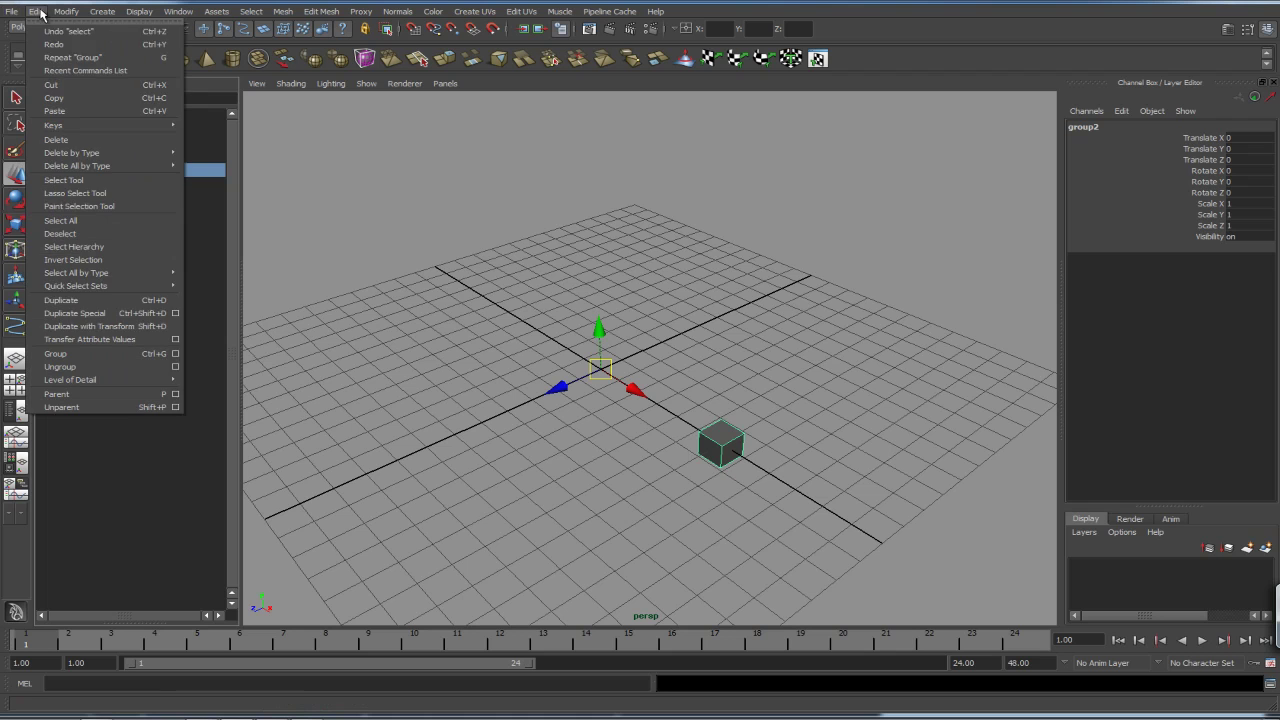
left_click(125, 317)
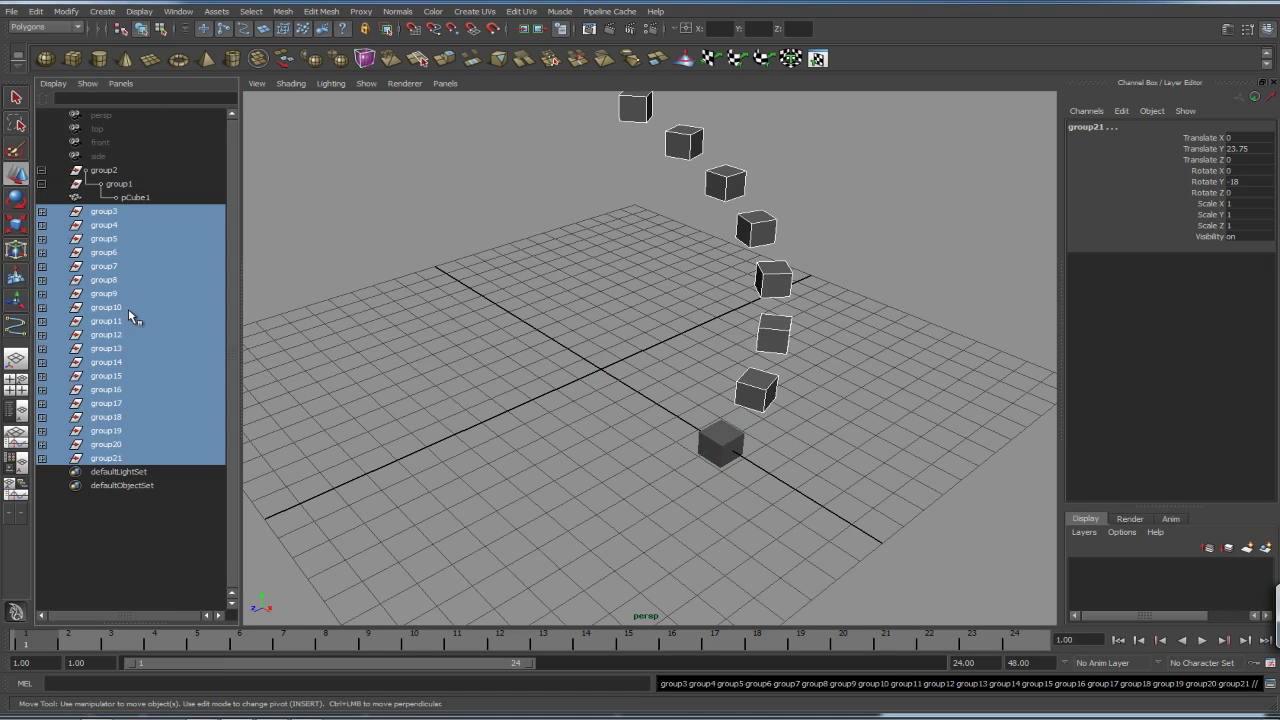
Step: Expand group3 and group4 in the hierarchy and compare their group1 children with the original in group2
left_click(42, 212)
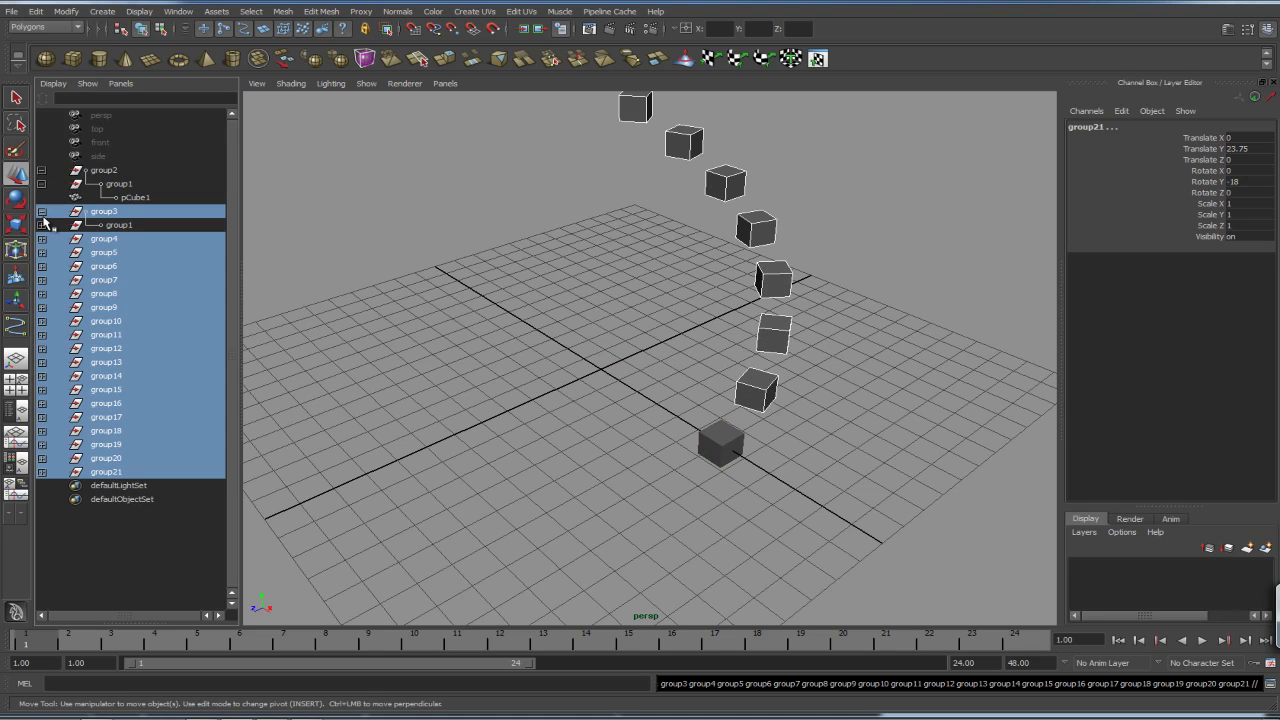
left_click(42, 226)
left_click(120, 185)
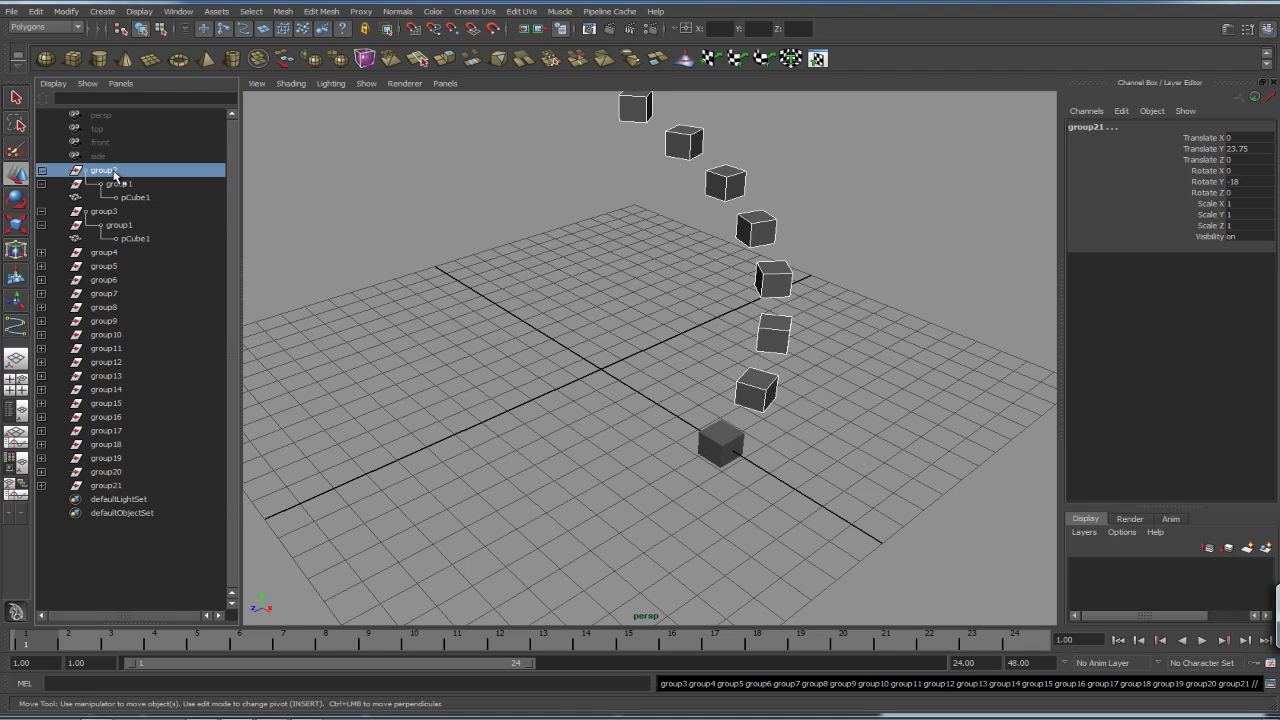
left_click(122, 227)
left_click(42, 253)
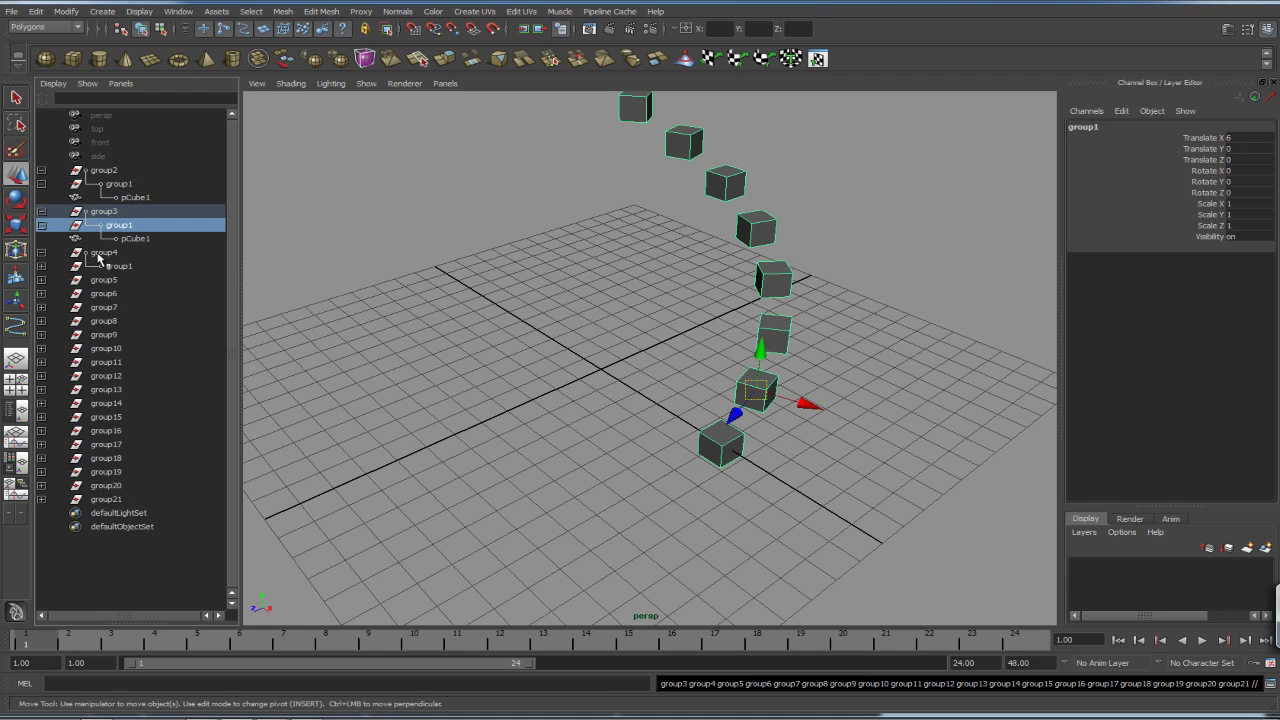
left_click(108, 267)
left_click(42, 267)
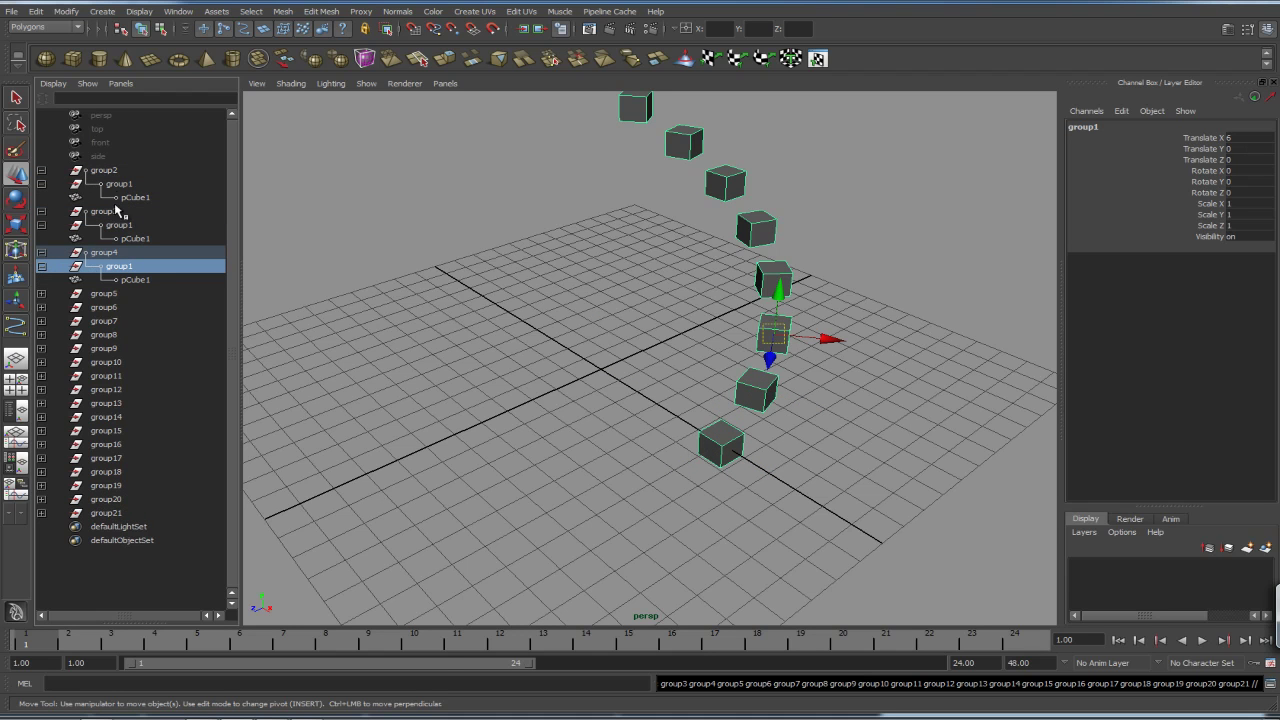
Step: Inspect group2's instanced hierarchy in the Hypergraph Hierarchy, then collapse the expanded groups and clear the selection
left_click(106, 171)
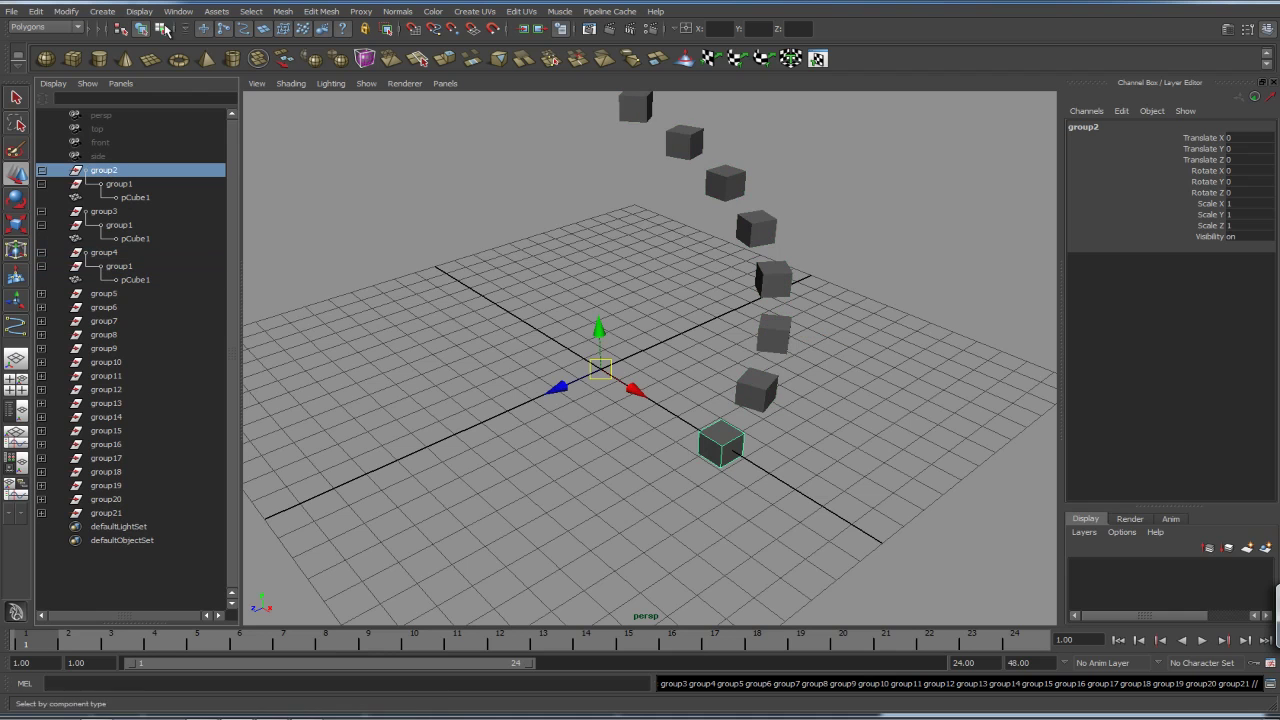
left_click(178, 11)
left_click(210, 150)
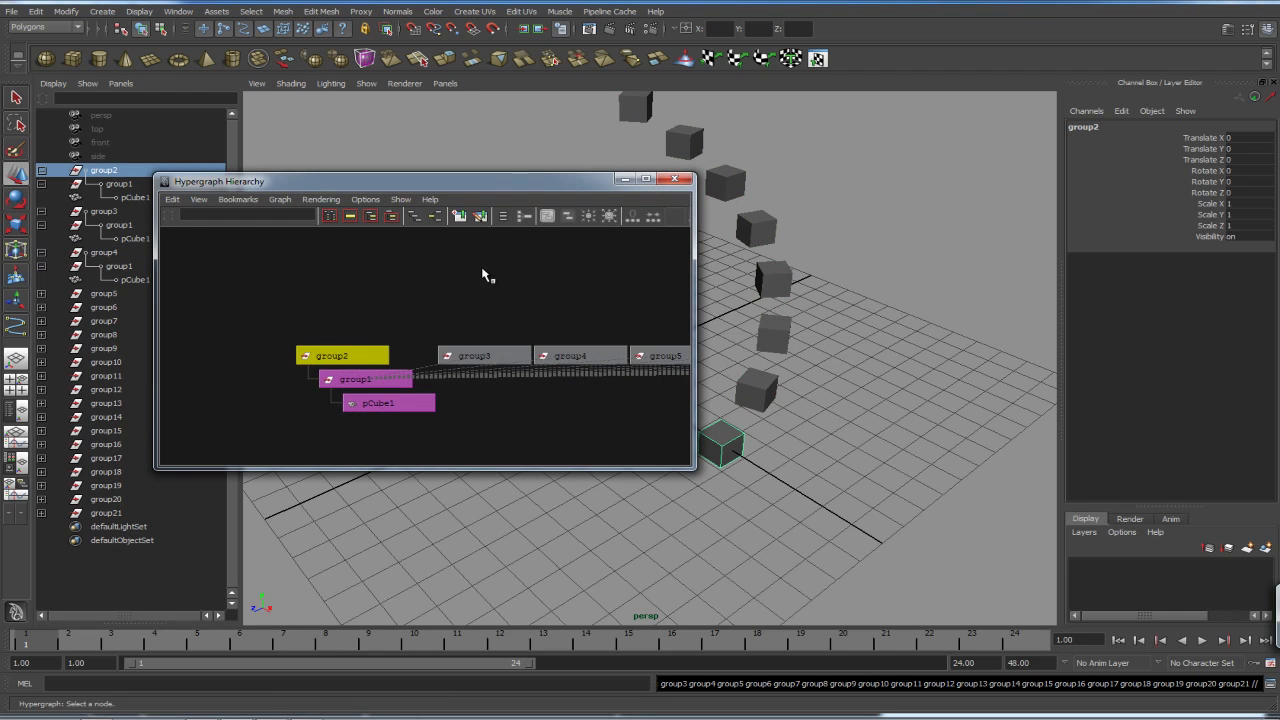
left_click_drag(541, 177, 947, 164)
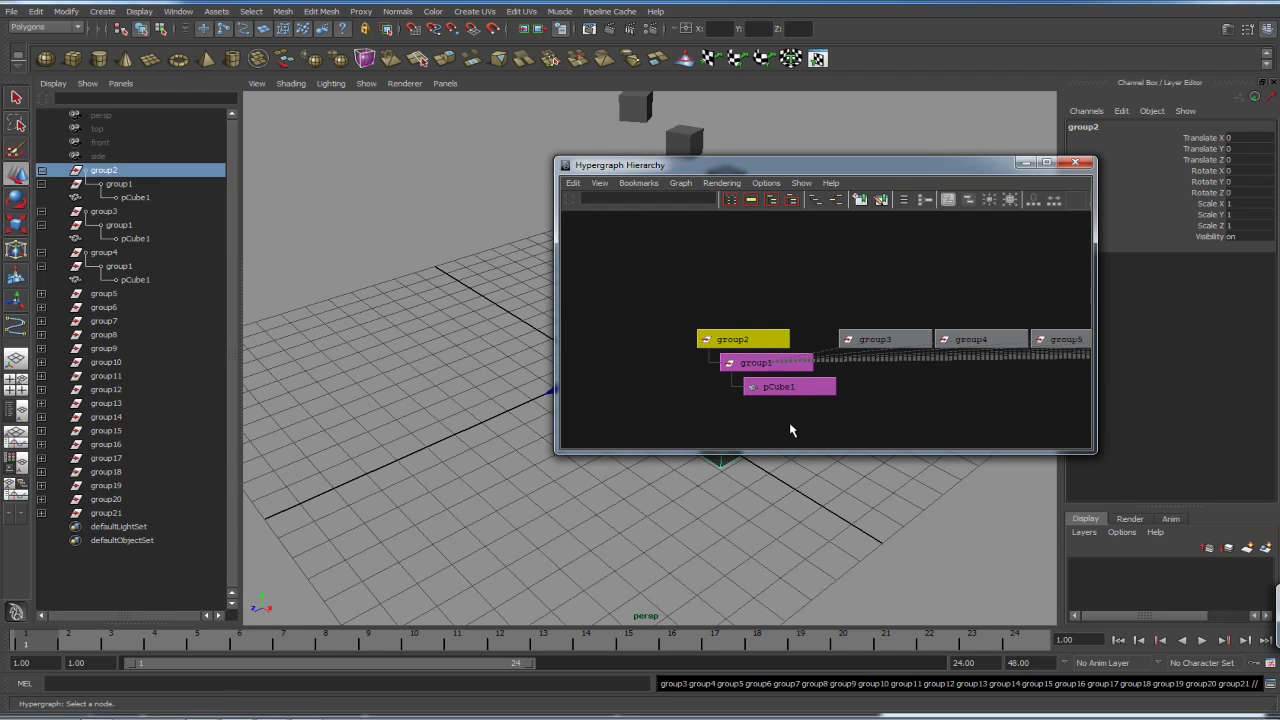
left_click(1075, 162)
left_click(42, 170)
left_click(42, 184)
left_click(42, 198)
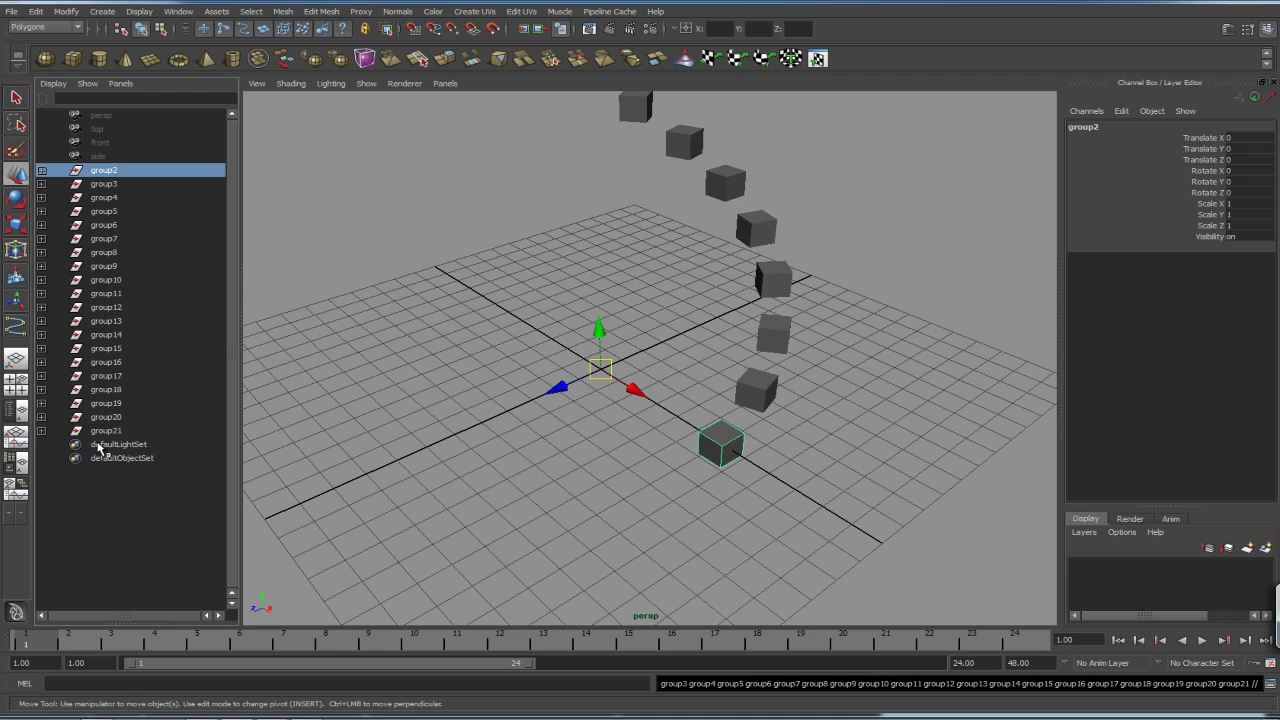
left_click(520, 484)
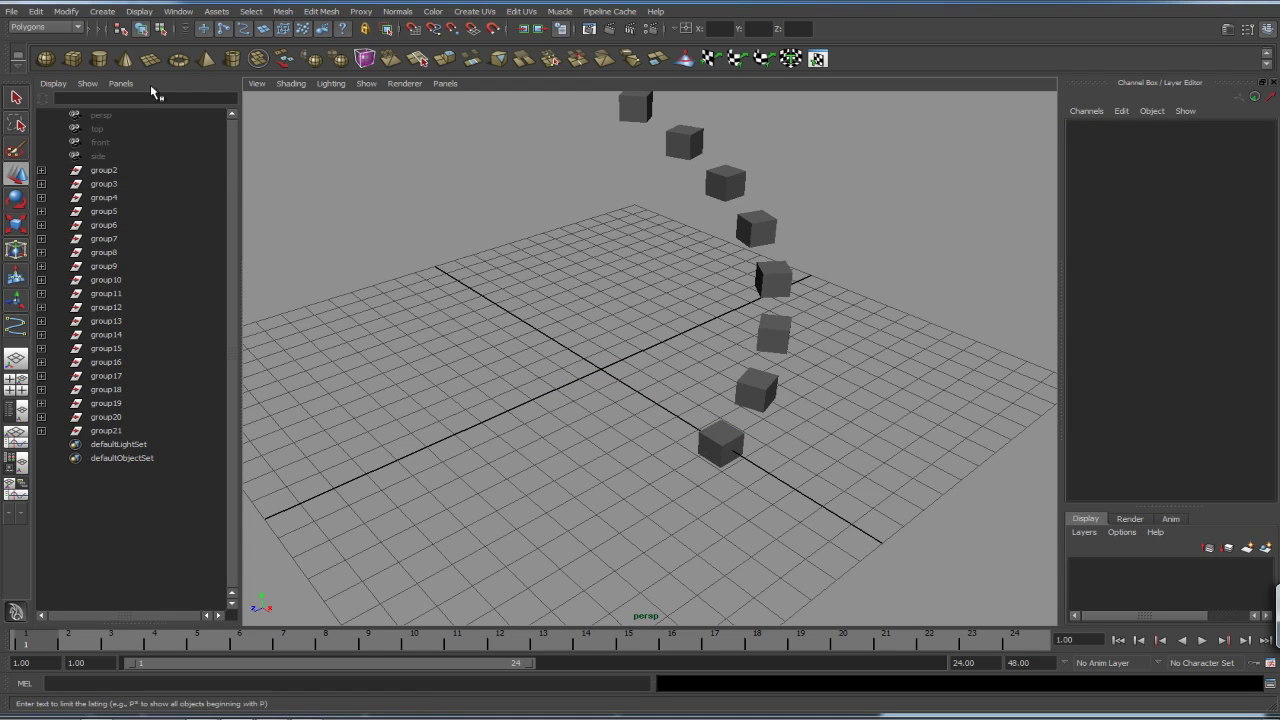
Step: Create a polygon cylinder at the origin and parent it under group1 inside group2
left_click(99, 58)
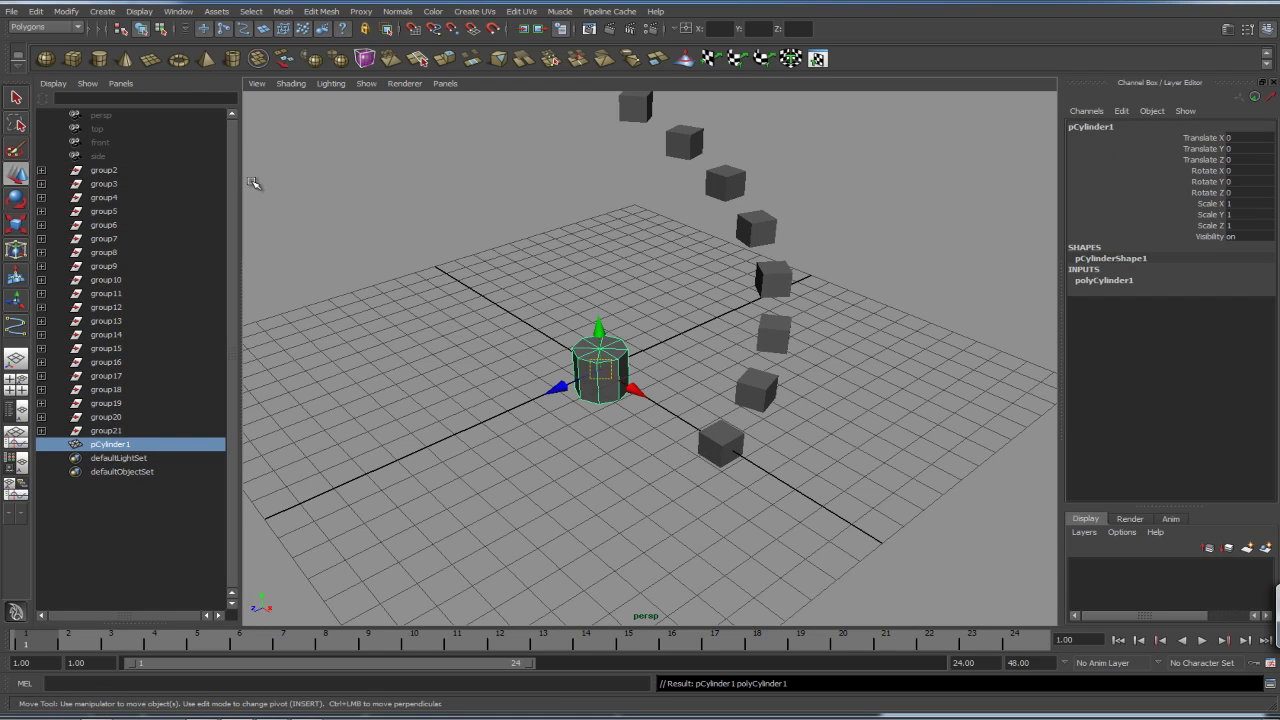
left_click(41, 170)
middle_click_drag(119, 475, 124, 187)
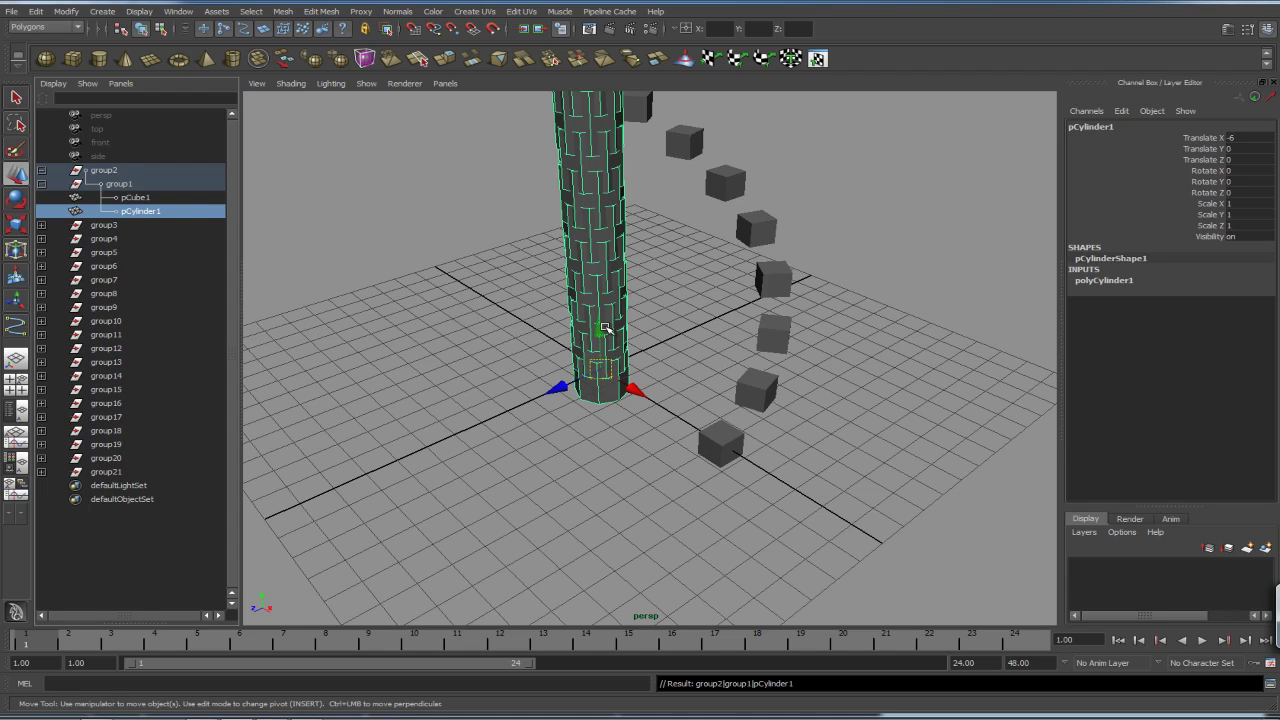
Step: Examine how group1 and its children connect to the copied groups in the Hypergraph Hierarchy, then close it
left_click(177, 12)
left_click(240, 150)
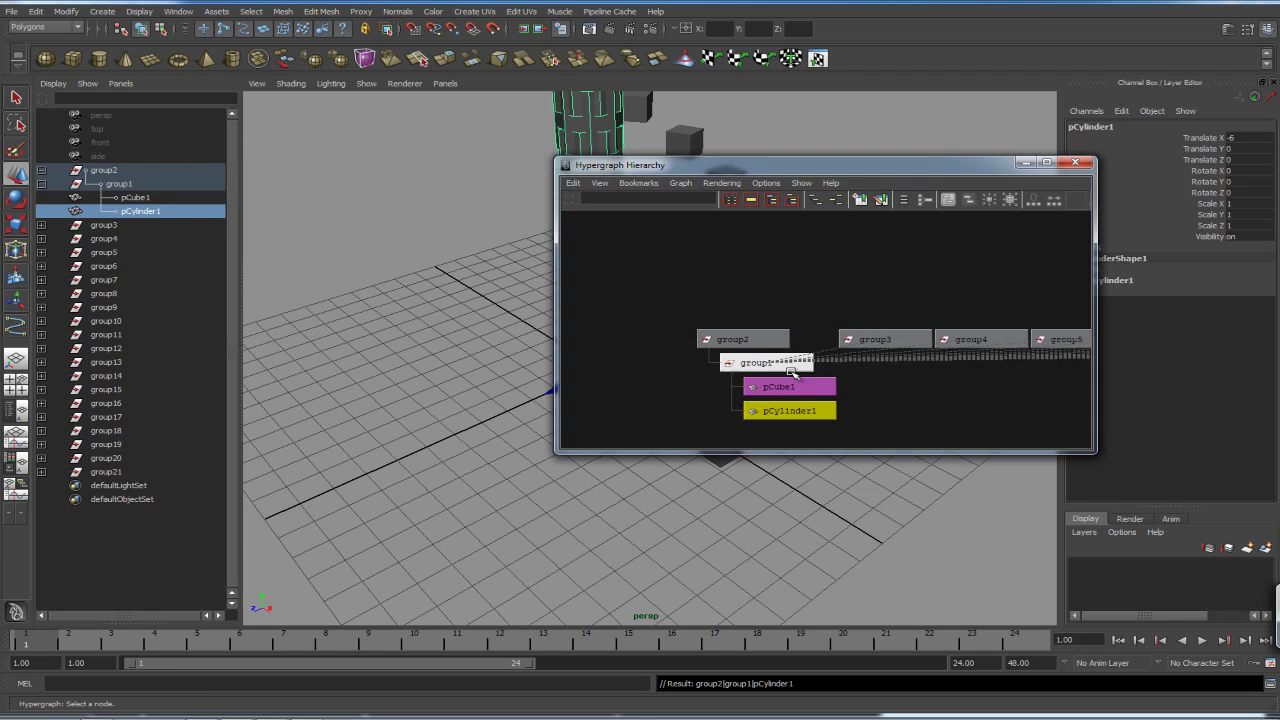
left_click(880, 341)
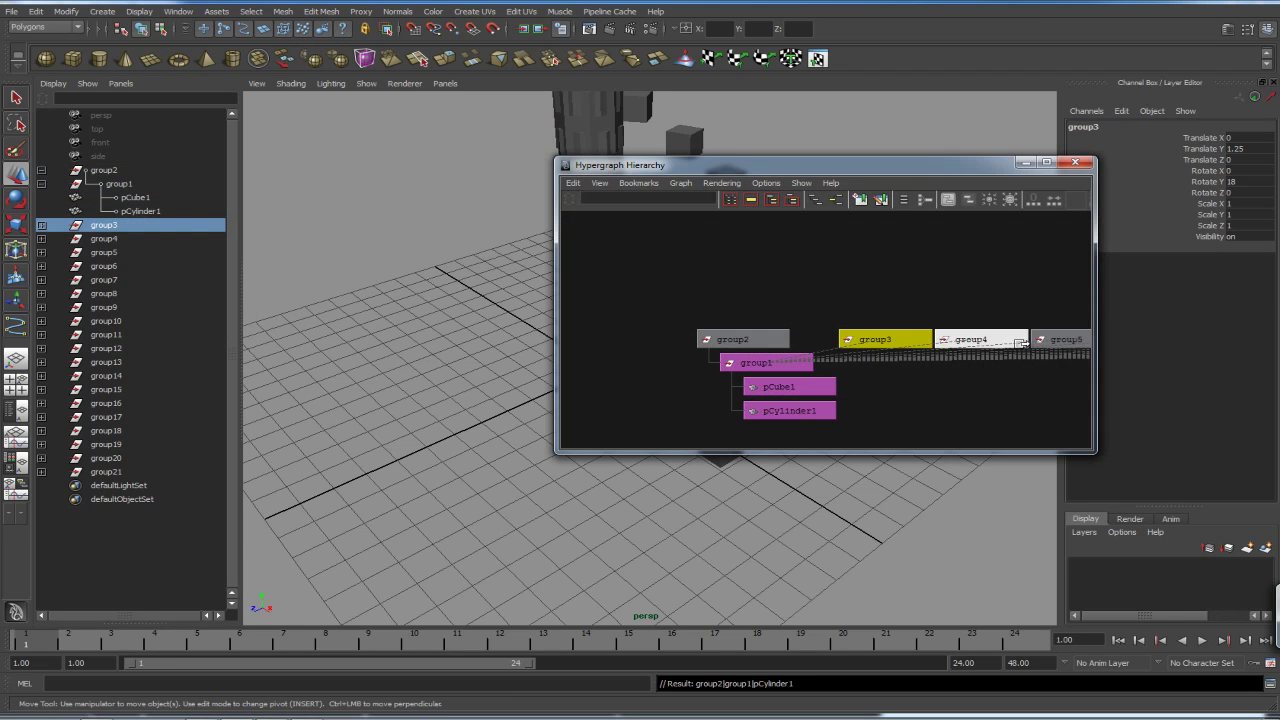
middle_click_drag(832, 357, 777, 362)
left_click(777, 362)
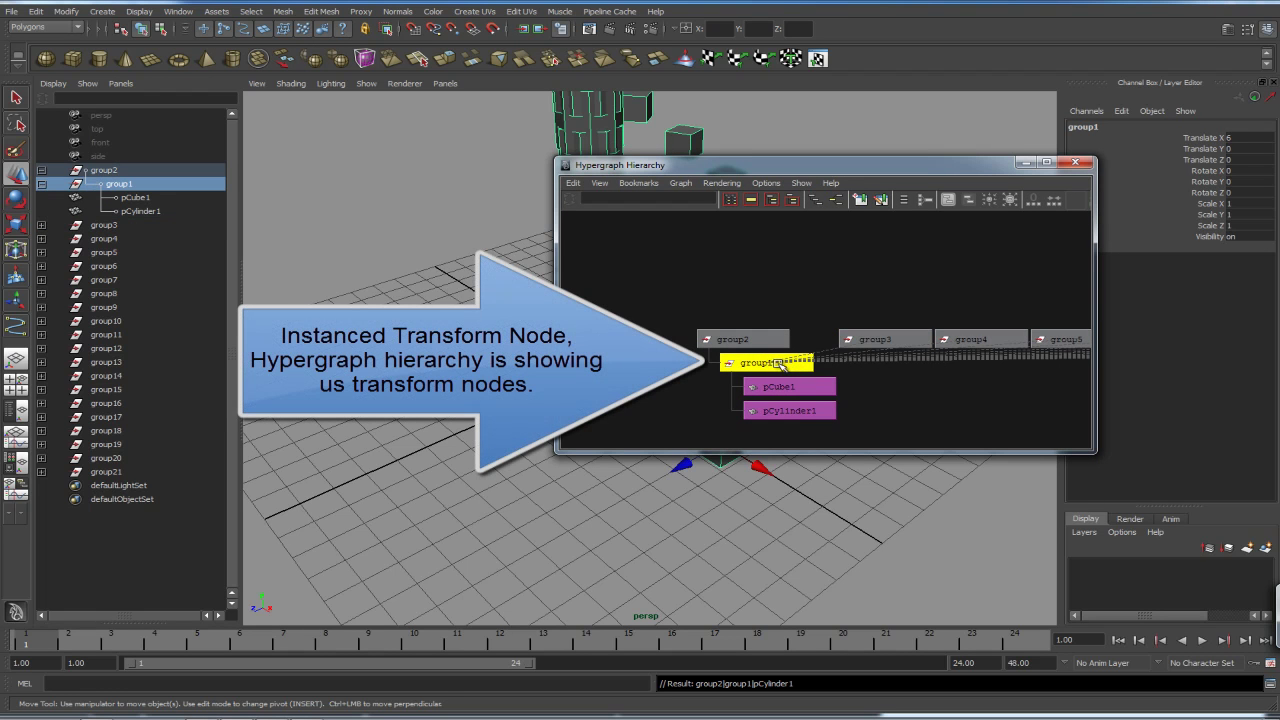
left_click(924, 406)
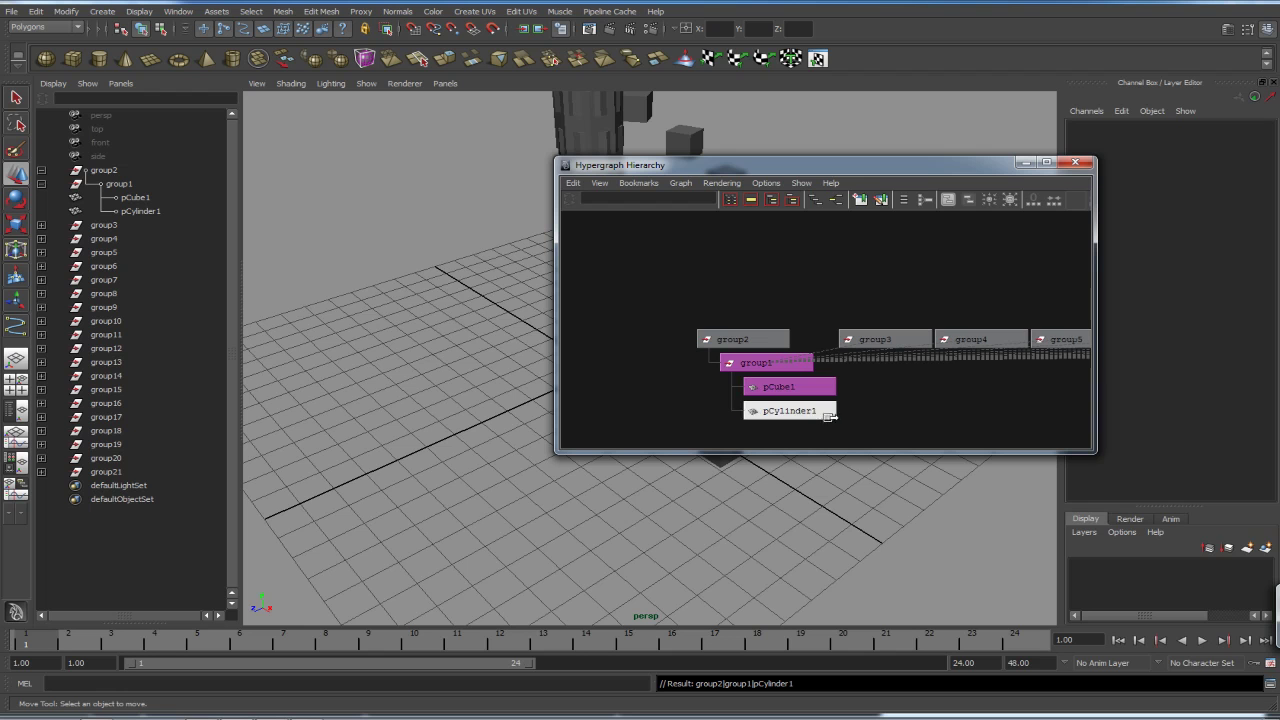
left_click(1075, 162)
Step: Move pCylinder1 outward along X to a Translate X of about 1.19, beside the cube
left_click(138, 211)
left_click_drag(640, 392, 790, 487)
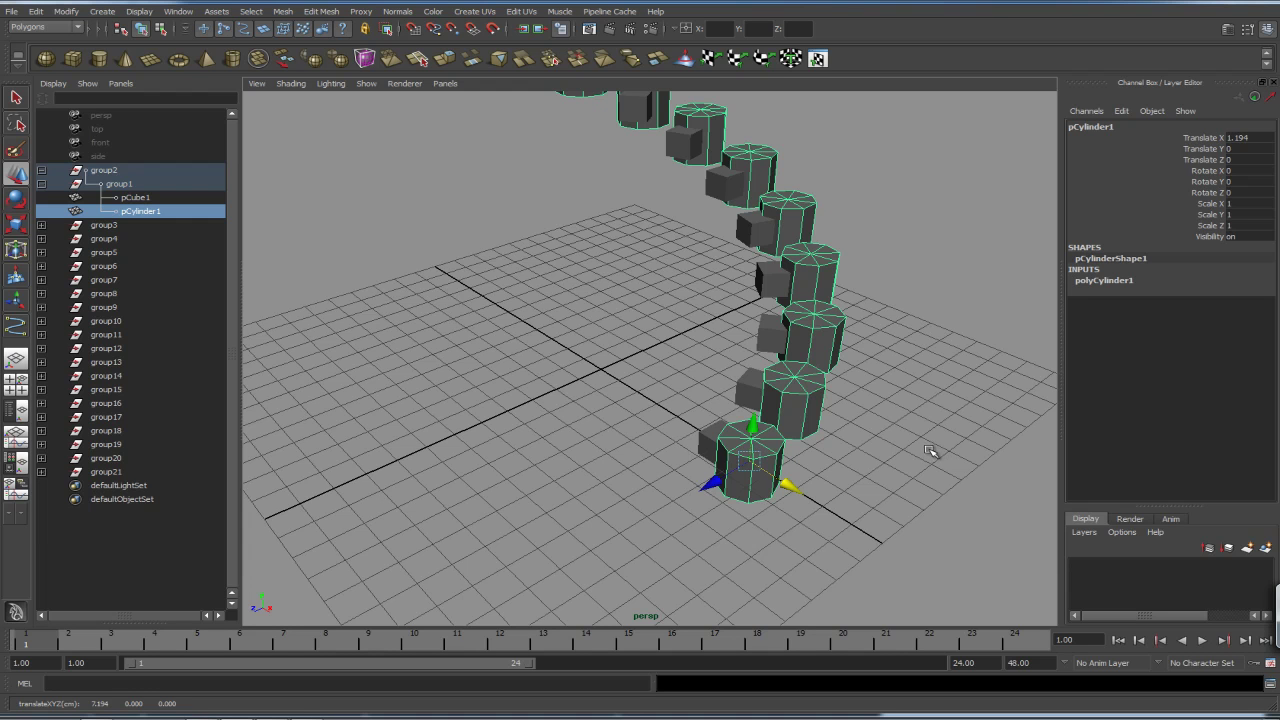
left_click(746, 458)
Step: Combine pCube1 and pCylinder1 from group2's group1 into a single polygon mesh
left_click_drag(491, 403, 783, 412, "alt")
right_click_drag(783, 412, 787, 460, "alt")
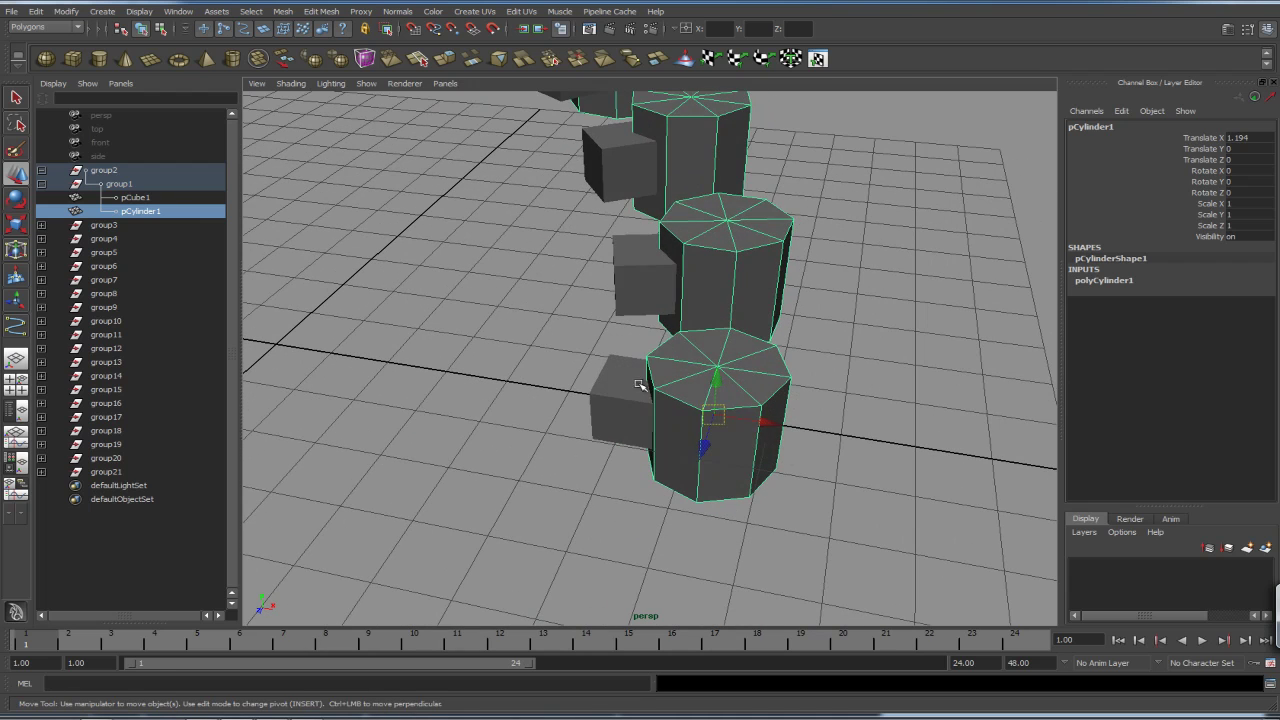
left_click(140, 198)
left_click(150, 211, "shift")
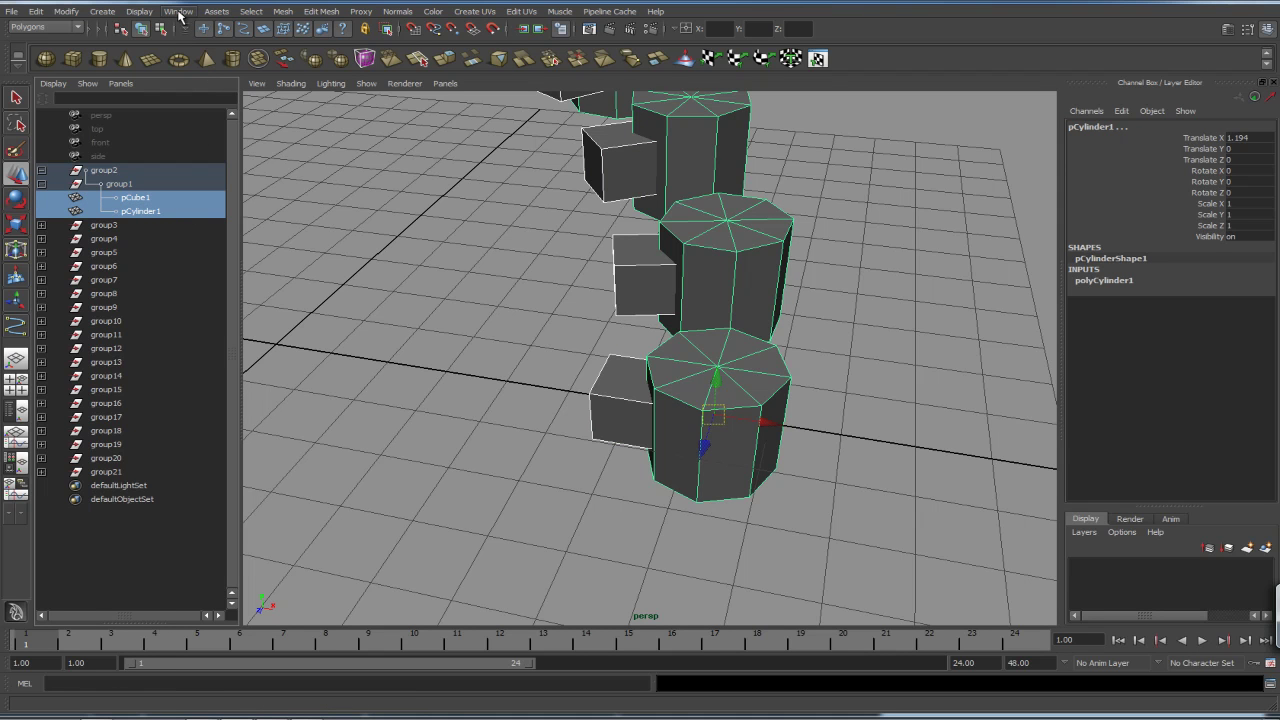
left_click(291, 12)
left_click(299, 40)
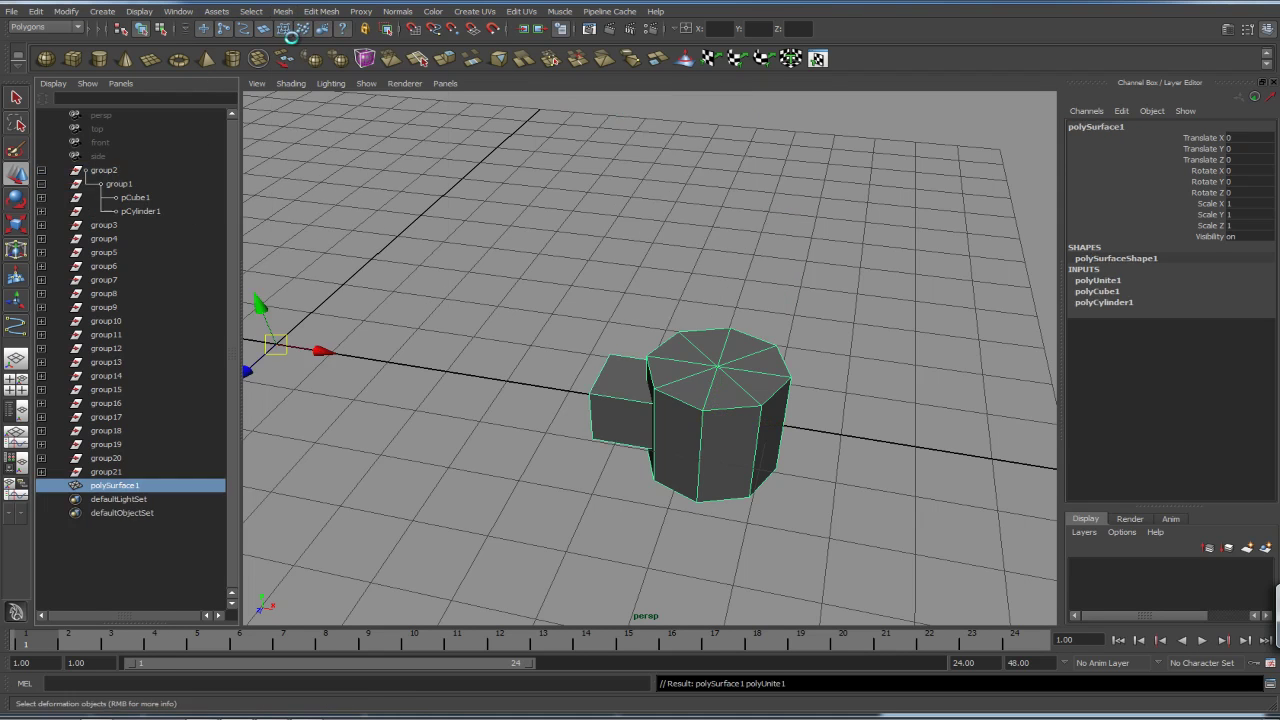
Step: Check the leftover transforms under pCube1 and delete the construction history of the combined polySurface1
left_click(41, 198)
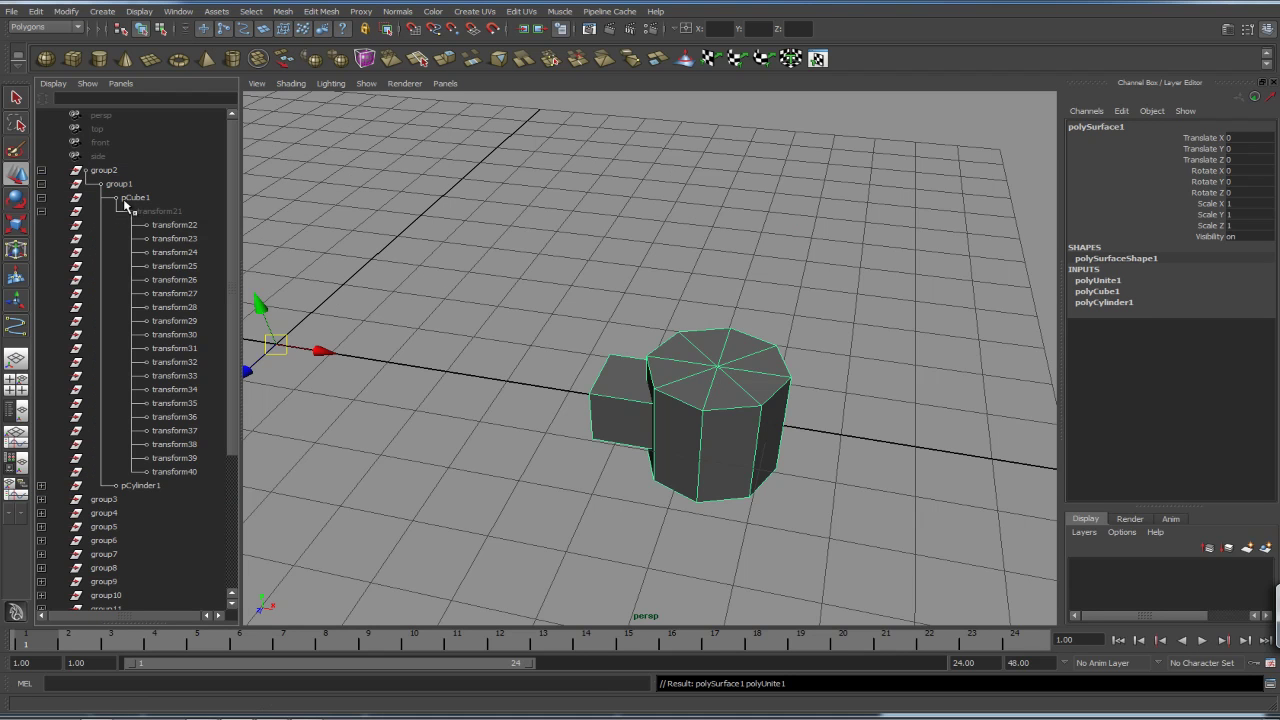
left_click(41, 198)
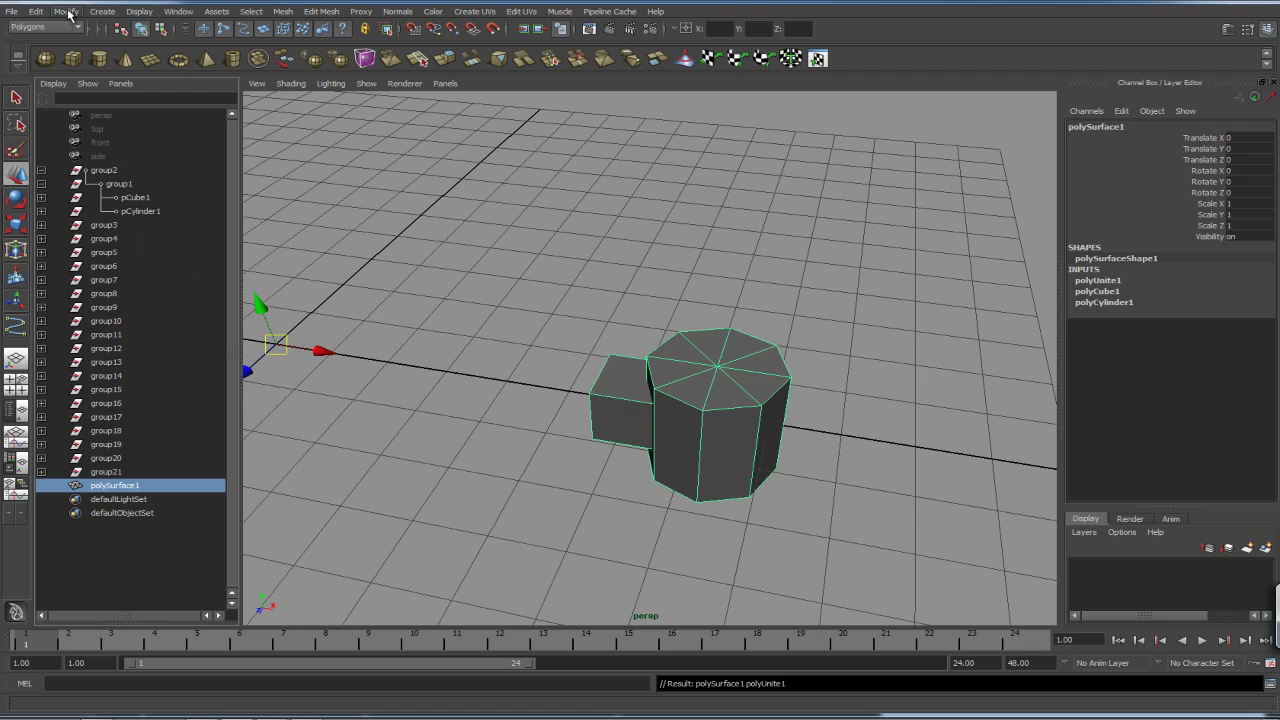
left_click(35, 11)
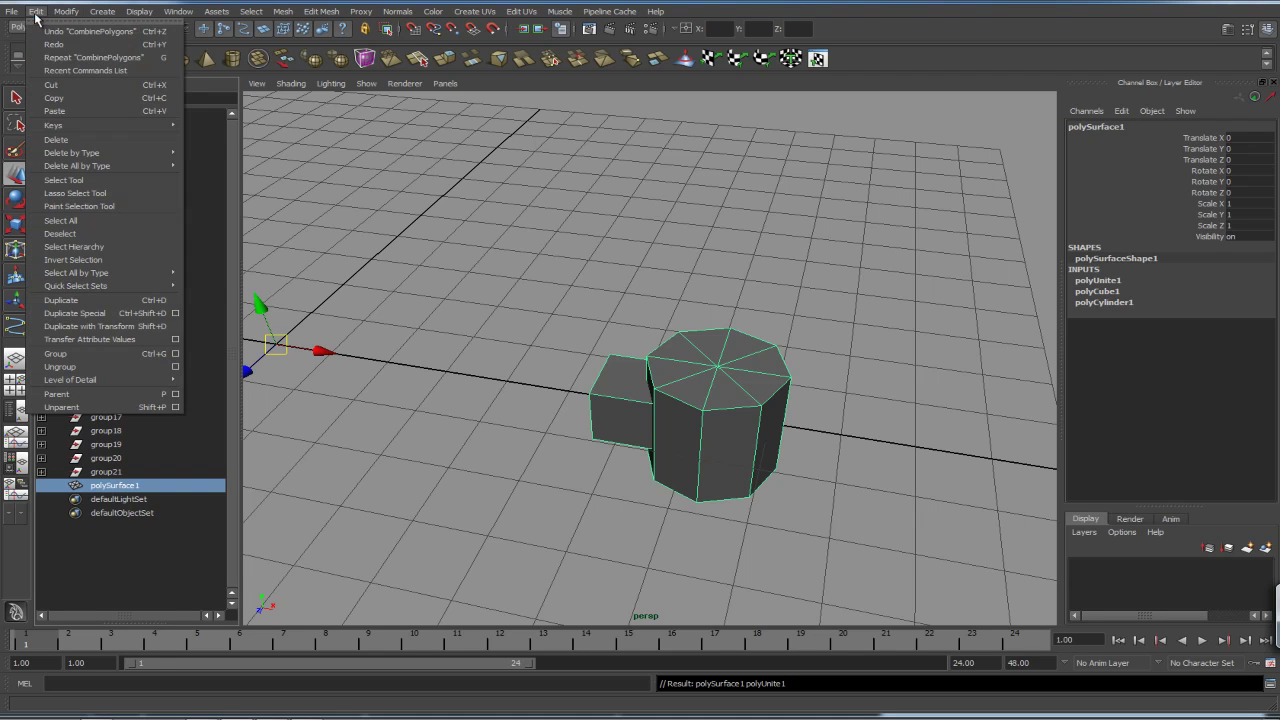
mouse_move(128, 158)
left_click(212, 160)
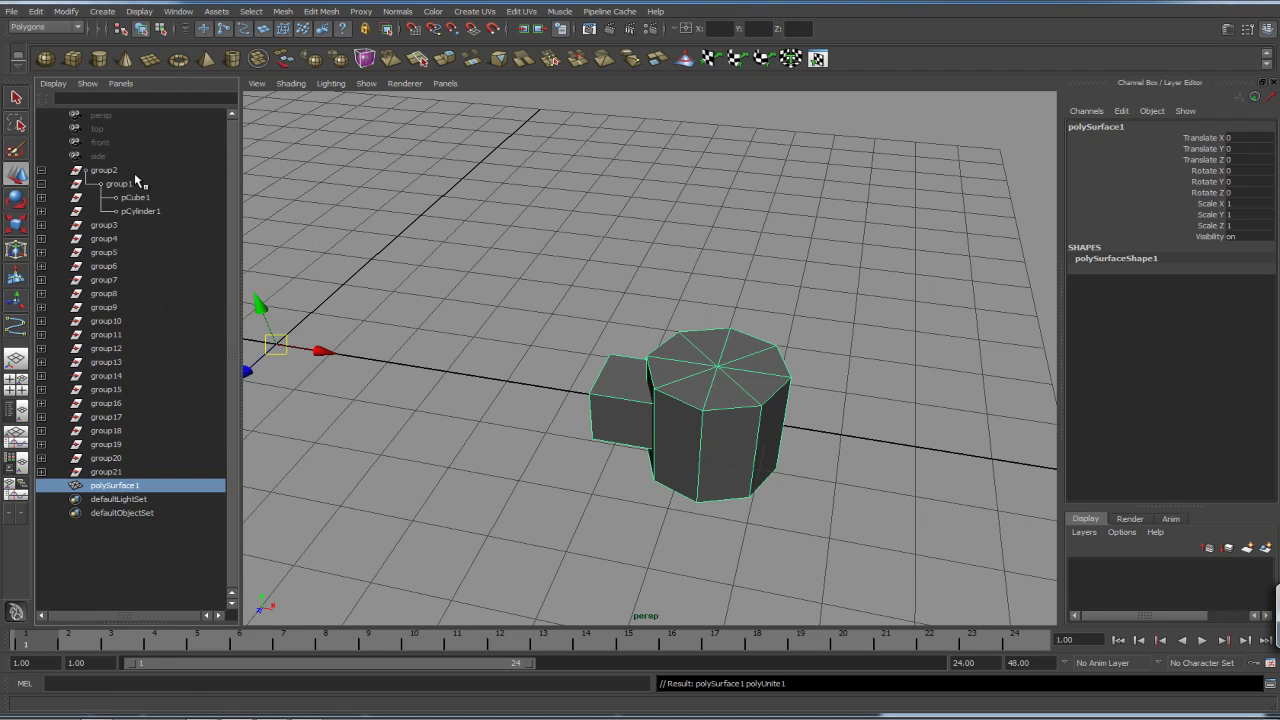
Step: Parent polySurface1 under group1 inside group2
left_click(41, 197, "shift")
left_click(41, 197, "shift")
mouse_move(106, 486)
middle_mouse_down()
mouse_move(120, 490)
mouse_move(120, 186)
middle_mouse_up()
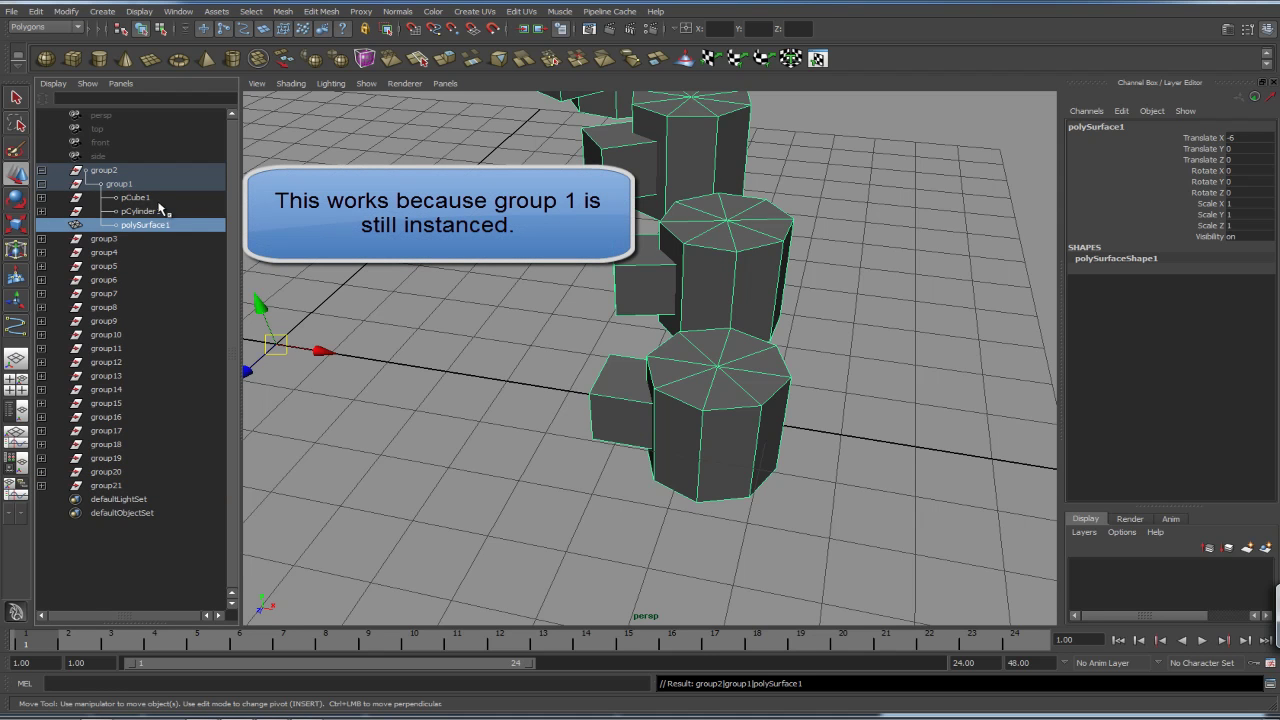
Step: Delete the leftover pCube1 and pCylinder1 transform nodes from group1
left_click(136, 197)
key("Delete")
key("ctrl+z")
key("Delete")
Step: Expand group3, group4 and group5 to check the contents of their group1 instances, then collapse them again
left_click(41, 211)
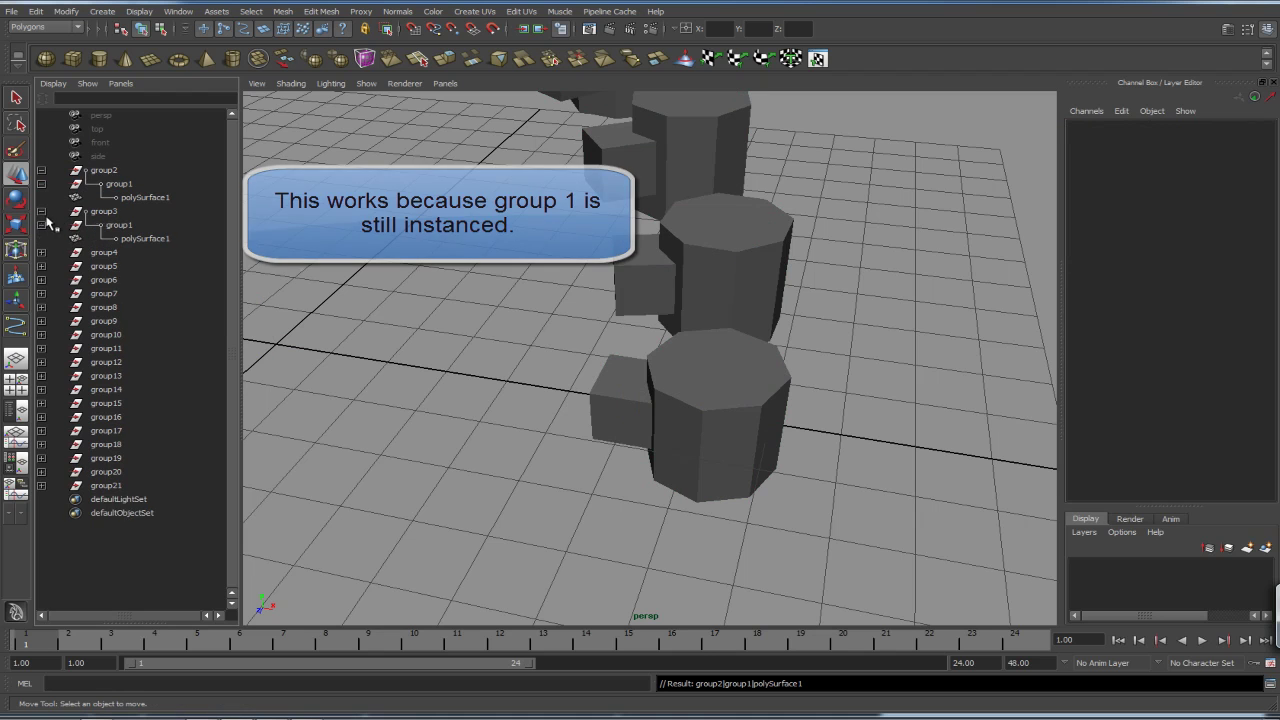
left_click(41, 252)
left_click(41, 293)
left_click(41, 307)
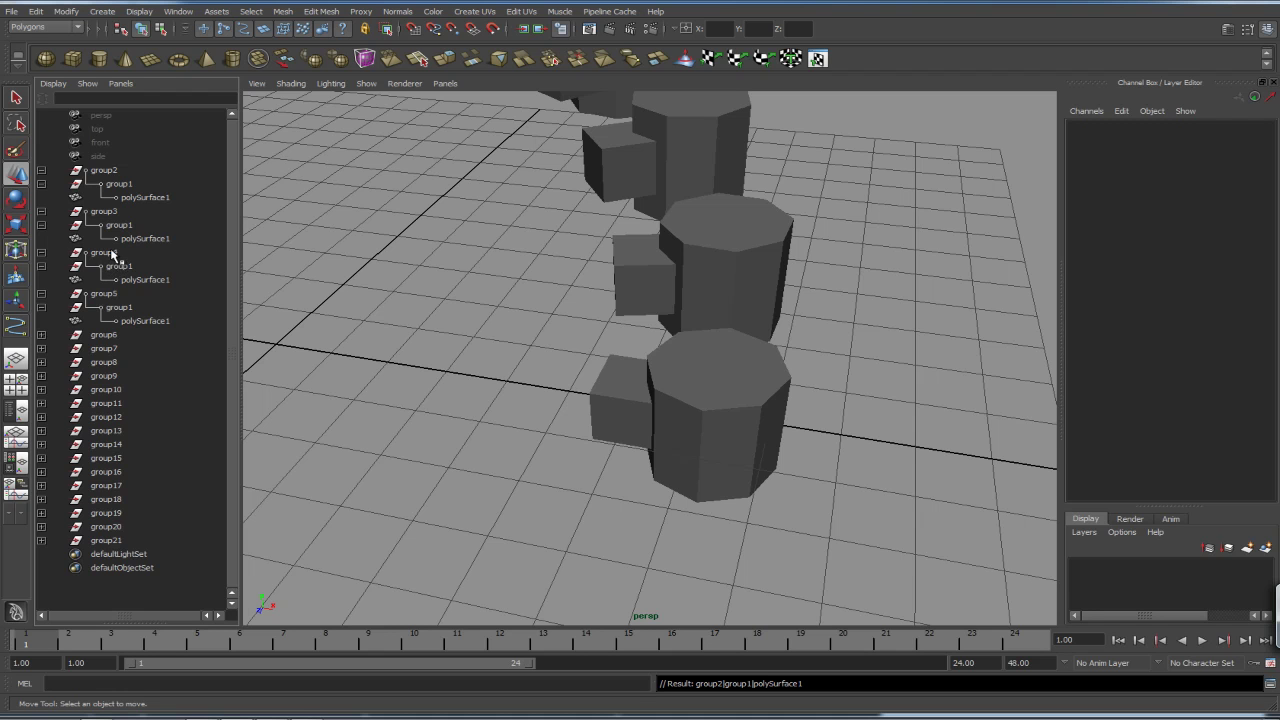
left_click(41, 211)
left_click(41, 225)
left_click(41, 239)
Step: Create a polygon cone, move it along X past the cylinder and parent it under group2's group1 at Translate X about 3.72
scroll(849, 317, "down", 5)
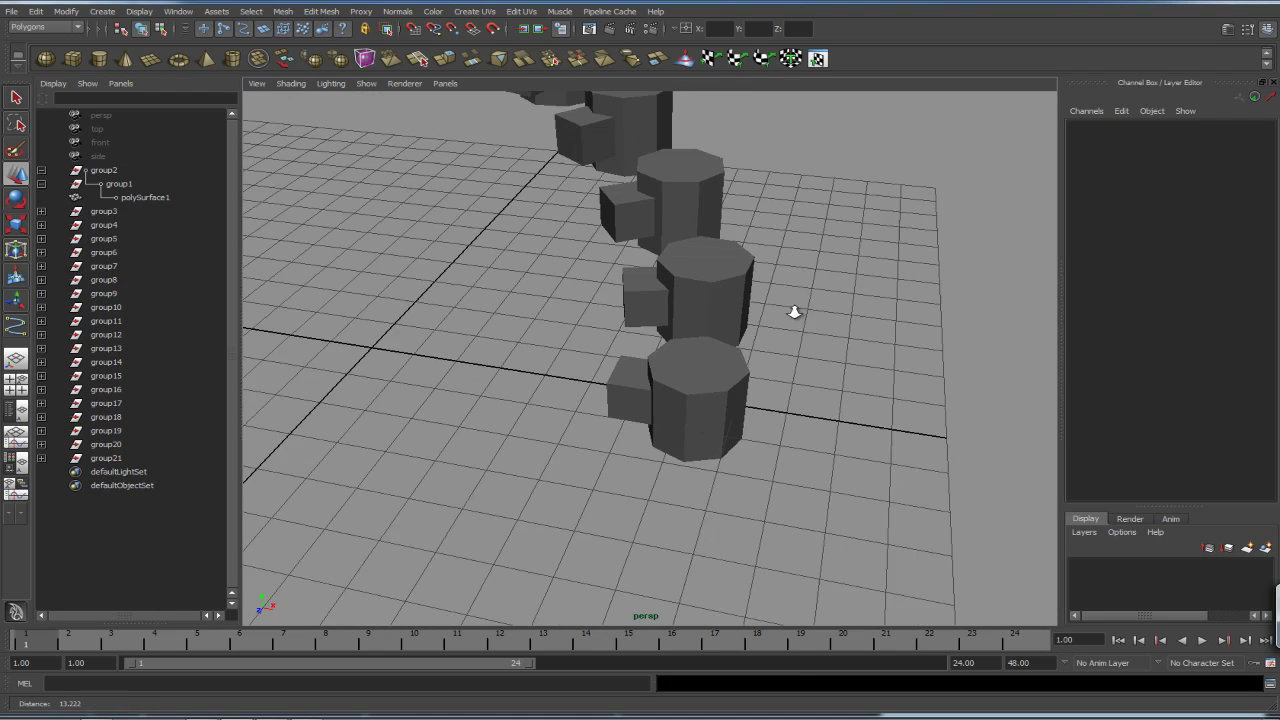
left_click(125, 58)
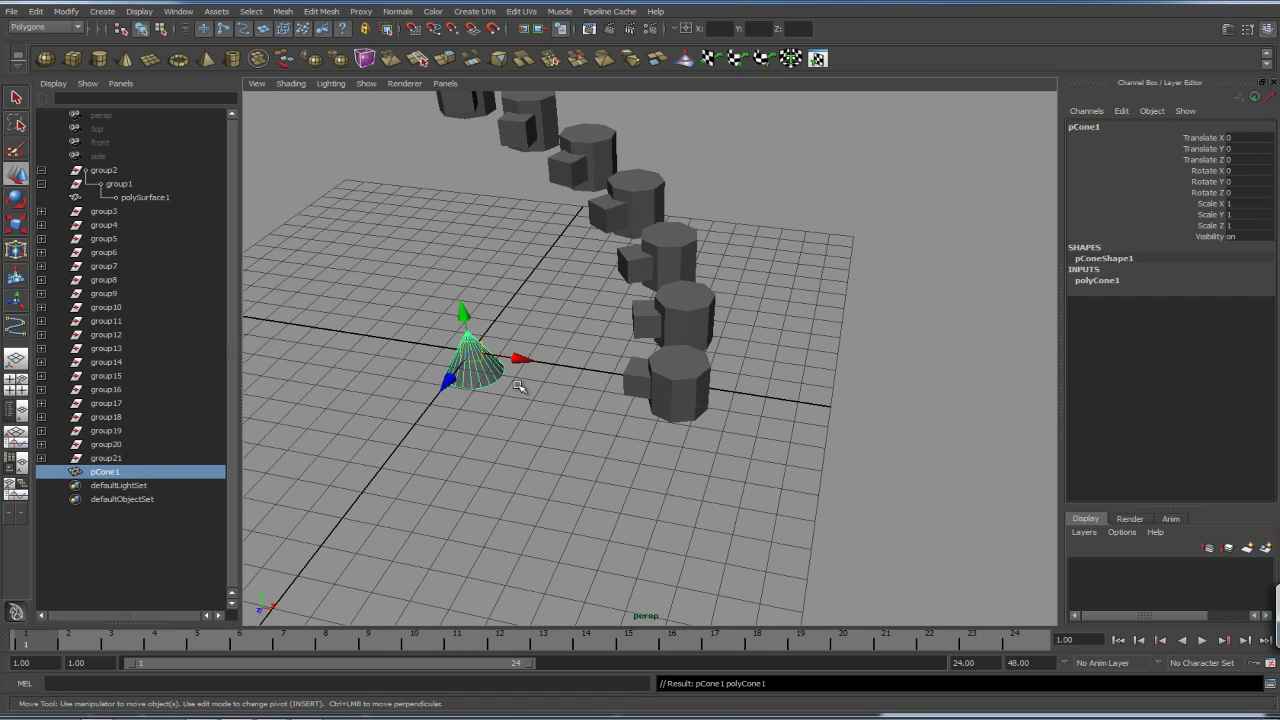
left_click_drag(523, 356, 578, 397)
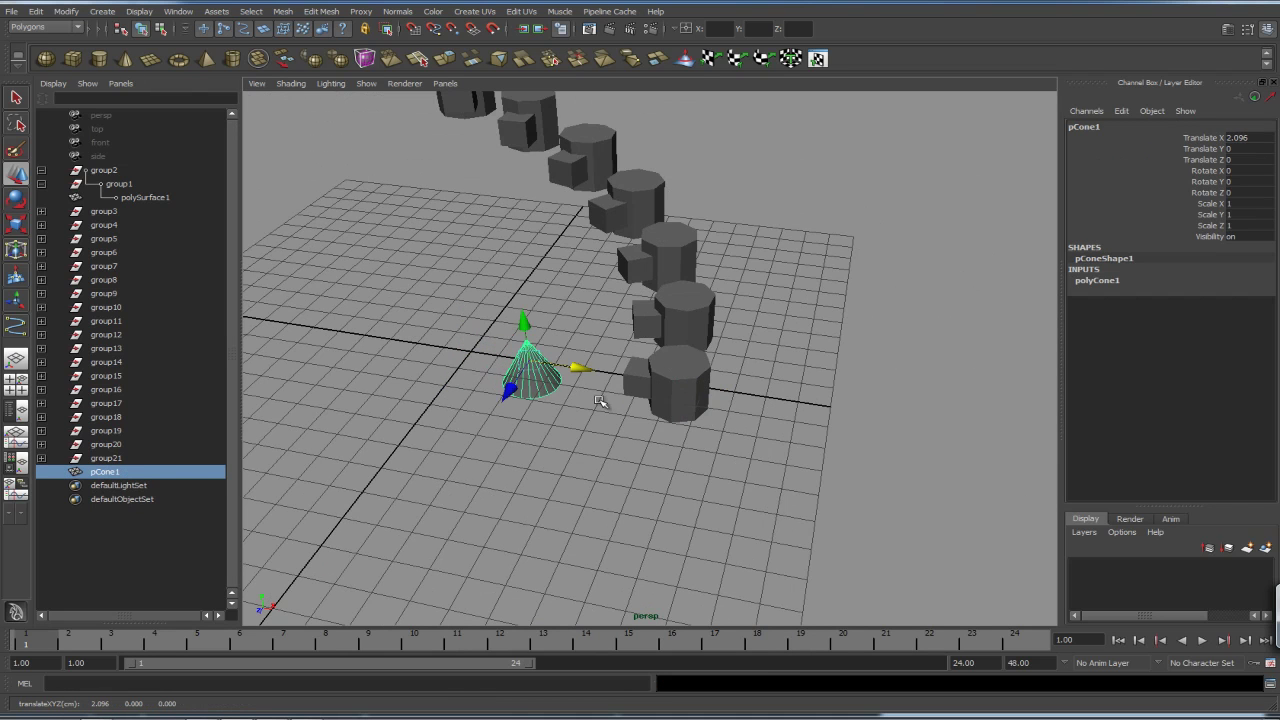
middle_click_drag(580, 397, 652, 372)
middle_click_drag(118, 471, 130, 188)
scroll(788, 246, "down", 6)
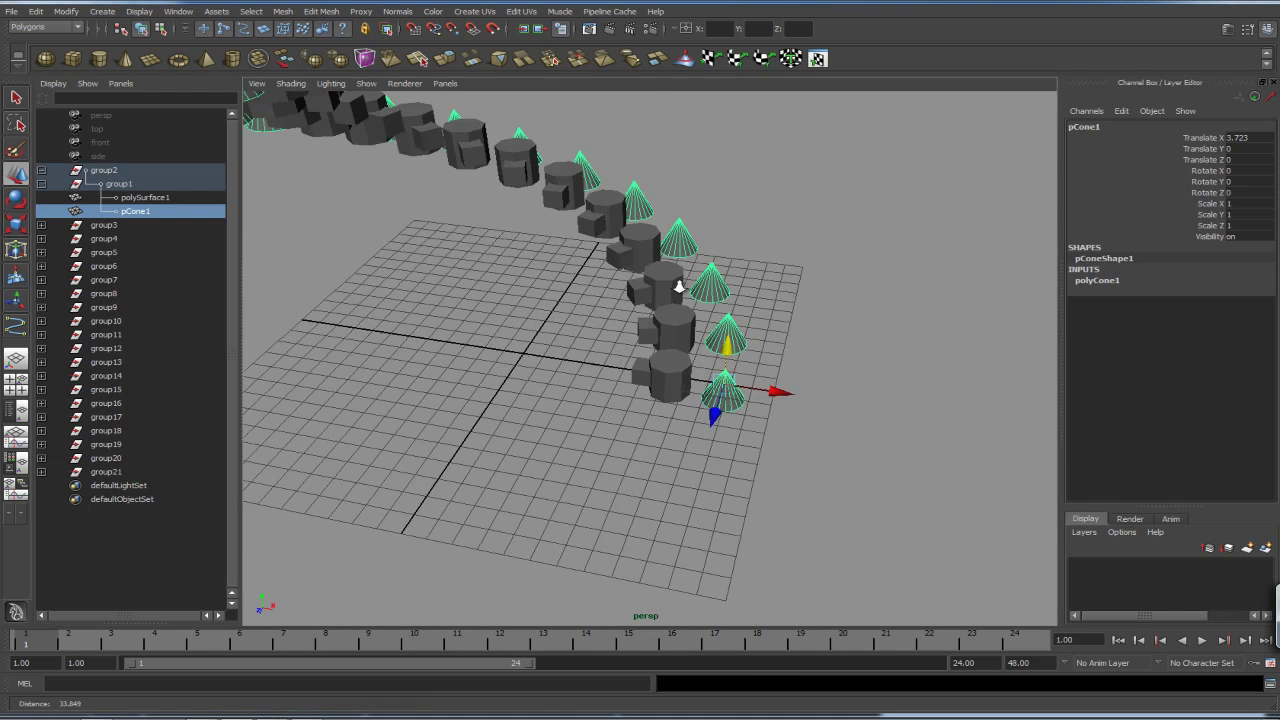
Step: Create a polygon torus, parent it under group2's group1 and move it along X past the cone
left_click(179, 60)
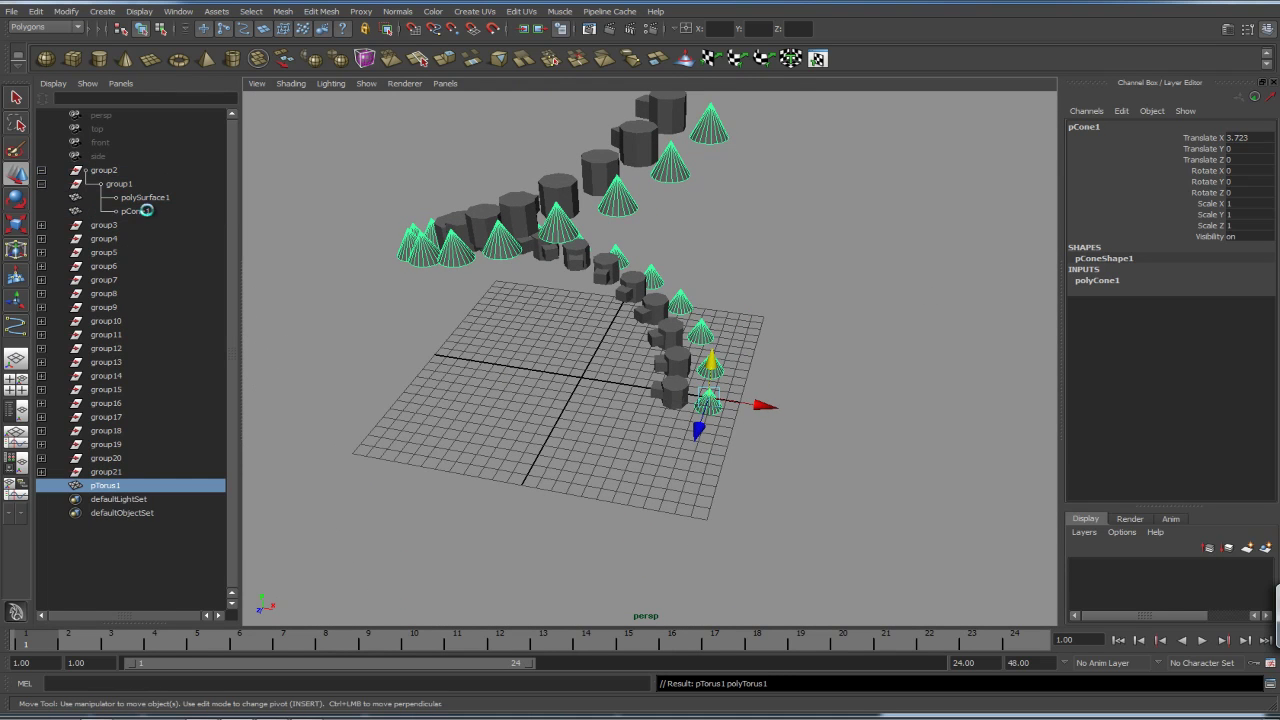
middle_click_drag(112, 485, 118, 186)
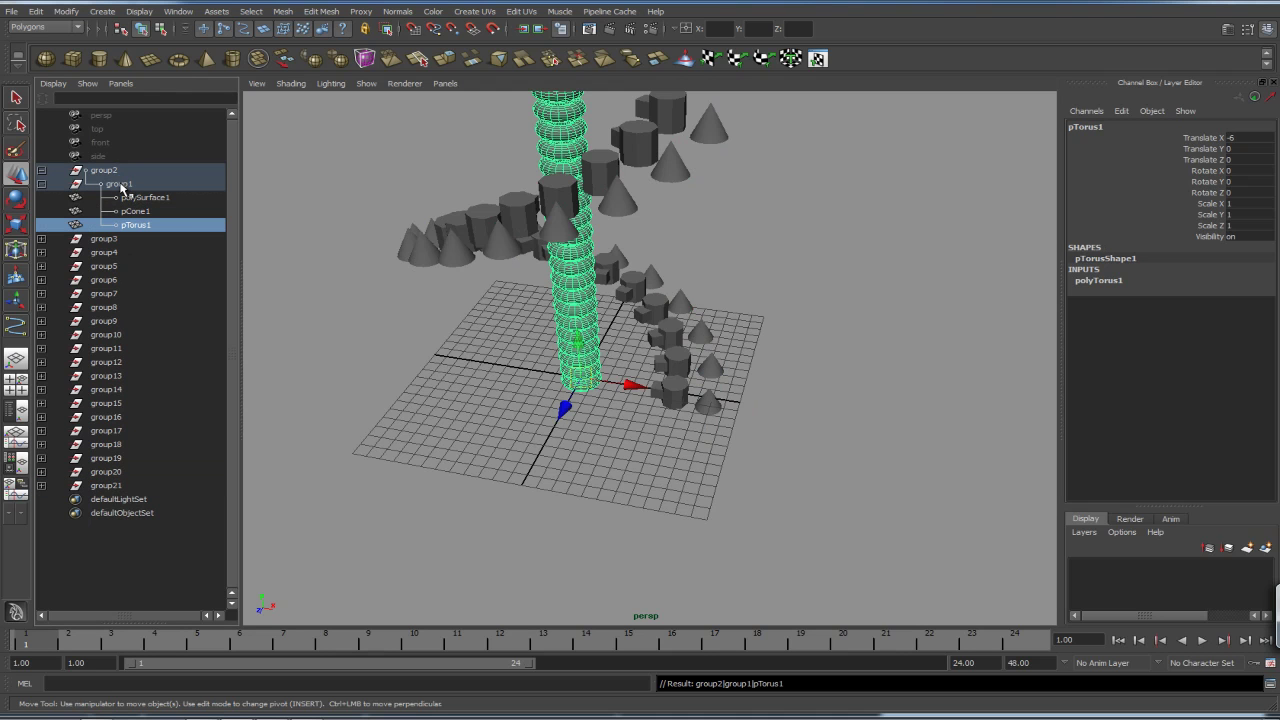
left_click_drag(628, 384, 786, 409)
left_click(600, 466)
left_click_drag(600, 466, 627, 394, "alt")
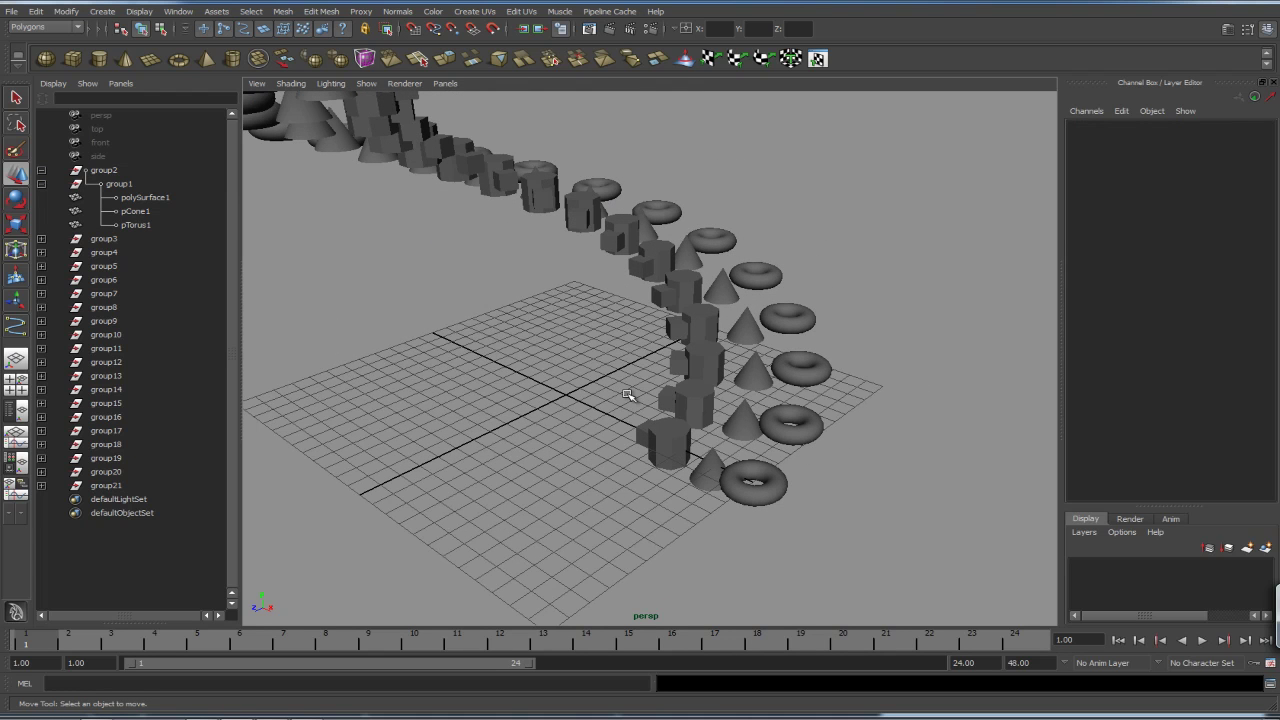
Step: Create a polygon pyramid and parent it under the group1 instance inside group21
left_click(210, 60)
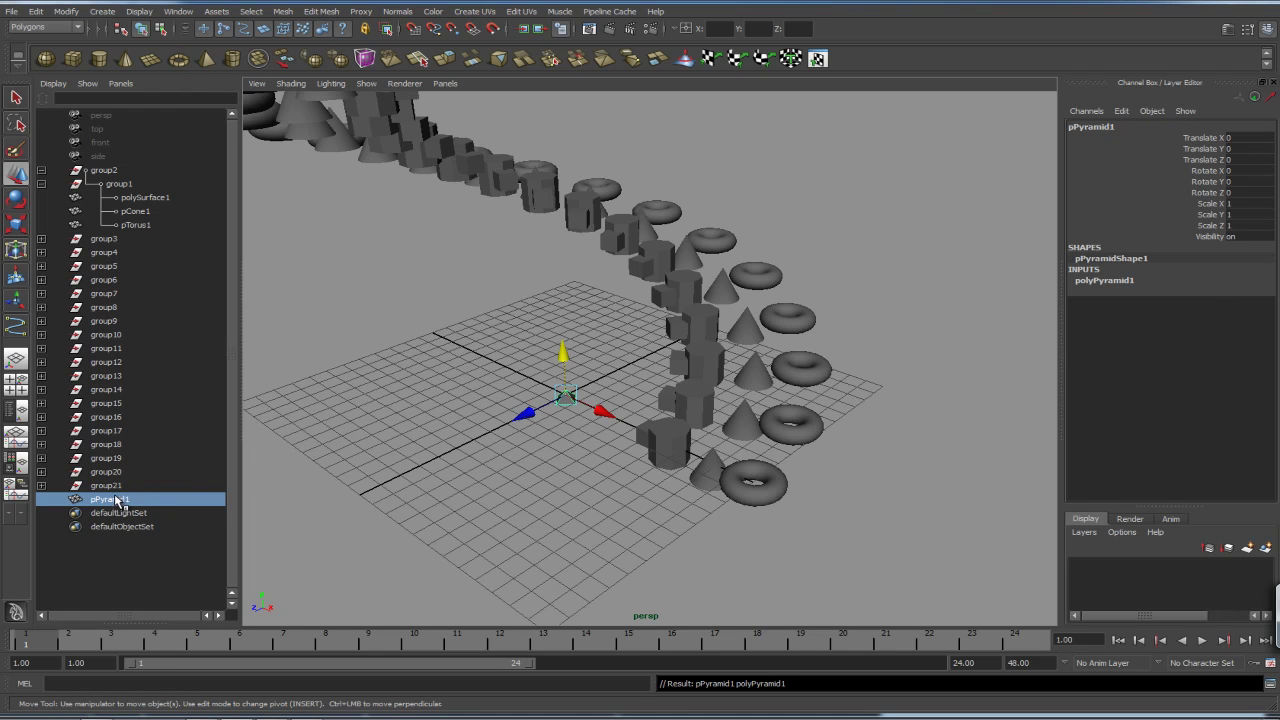
left_click(41, 485)
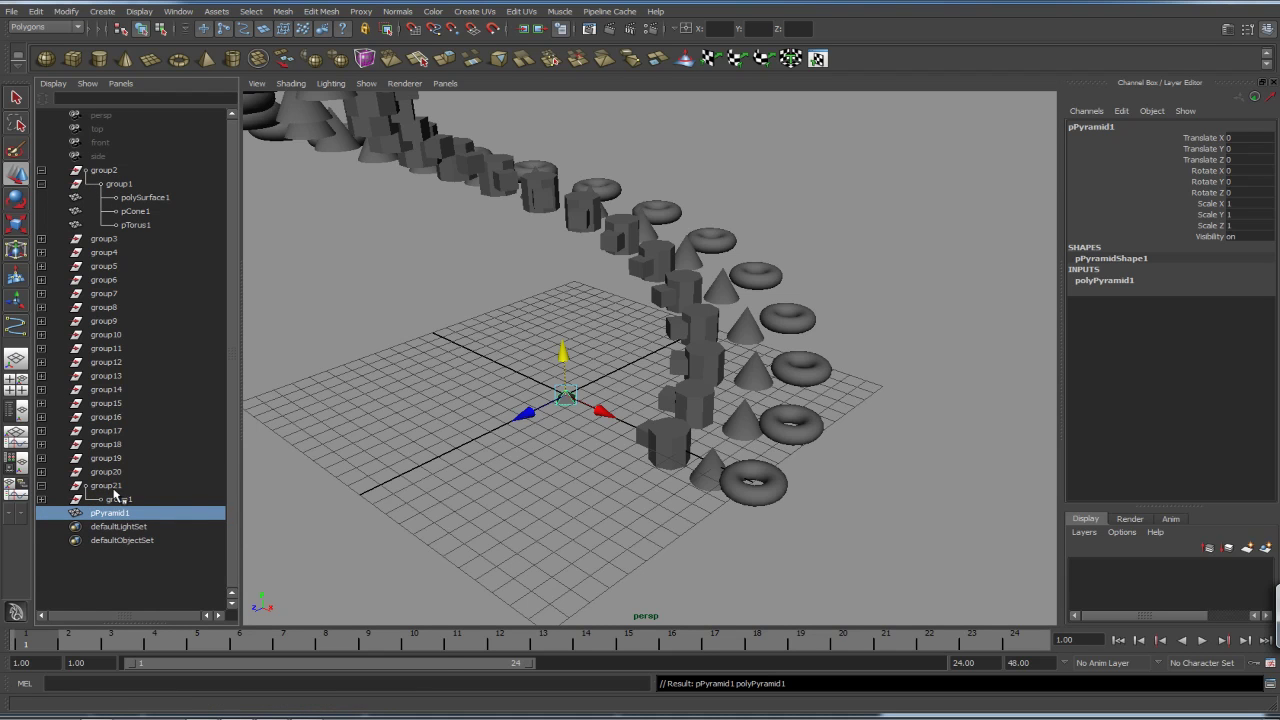
left_click(41, 499)
middle_click_drag(108, 555, 128, 501)
Step: Move the pyramid outward along its X axis by about 3.36 units, to Translate X about -2.8 and Z about -1.04
left_click_drag(625, 463, 708, 410, "alt")
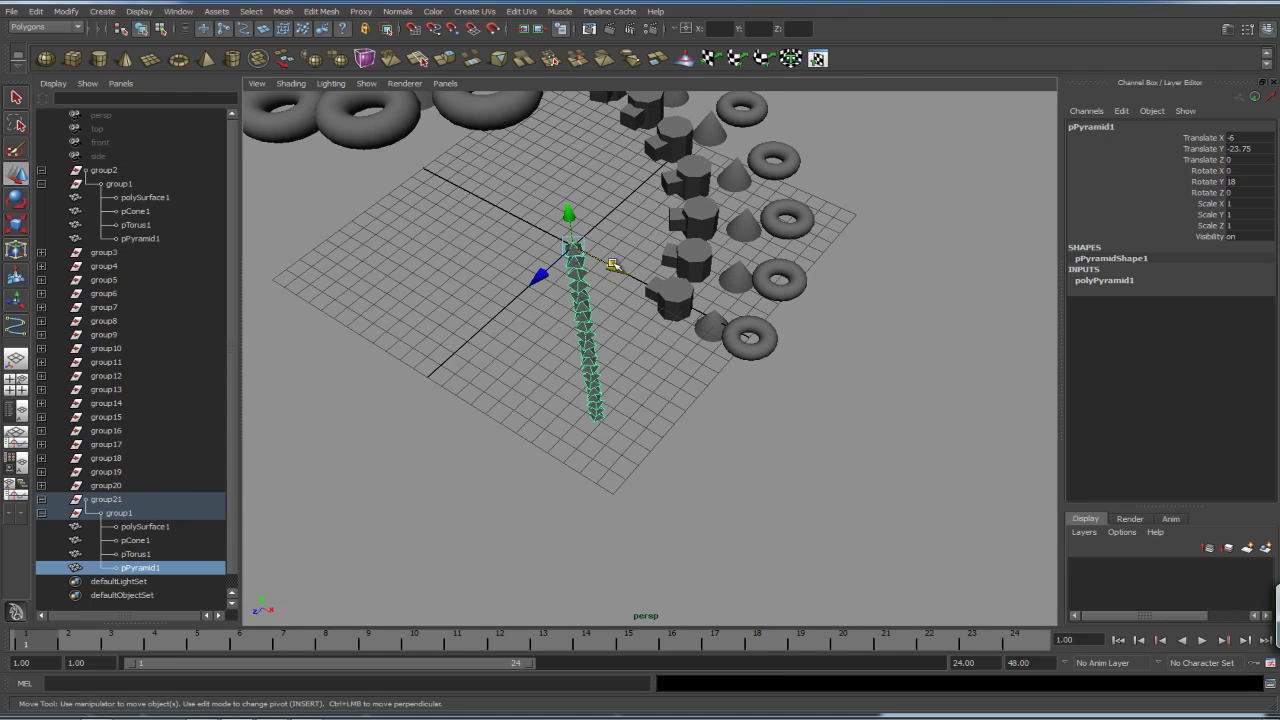
left_click_drag(611, 267, 668, 292)
left_click_drag(714, 417, 612, 314, "alt")
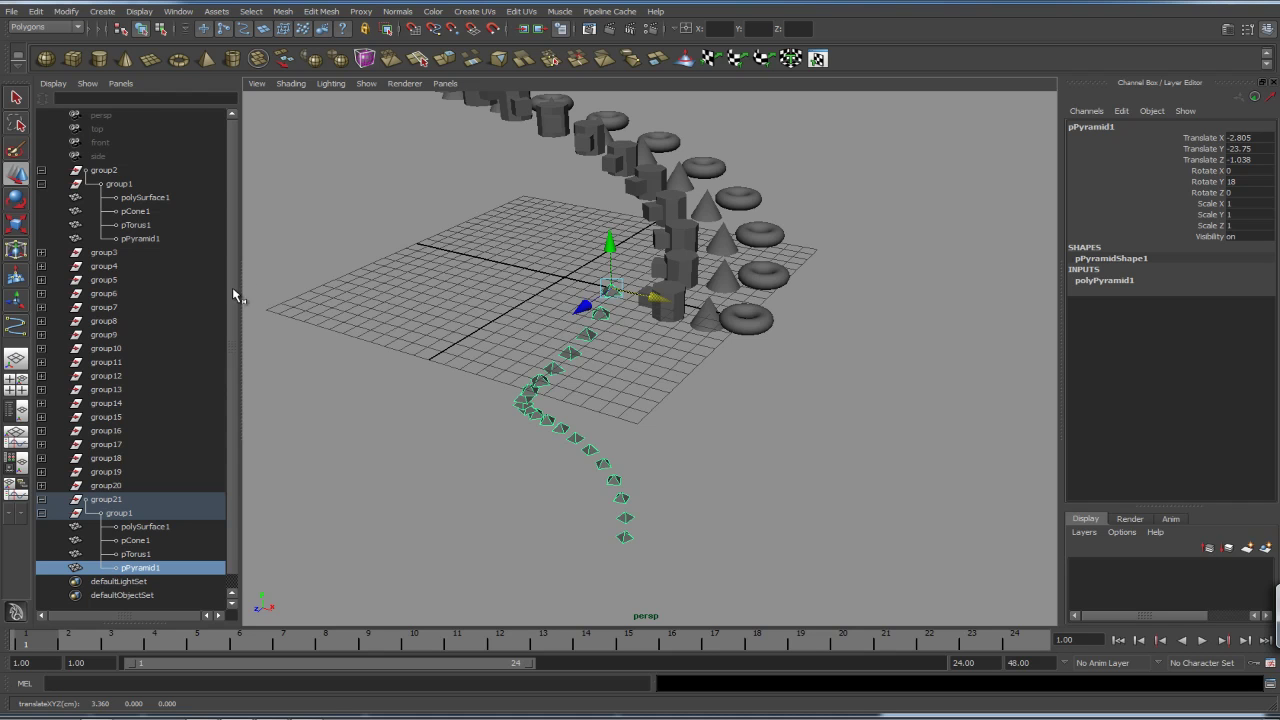
left_click(463, 311)
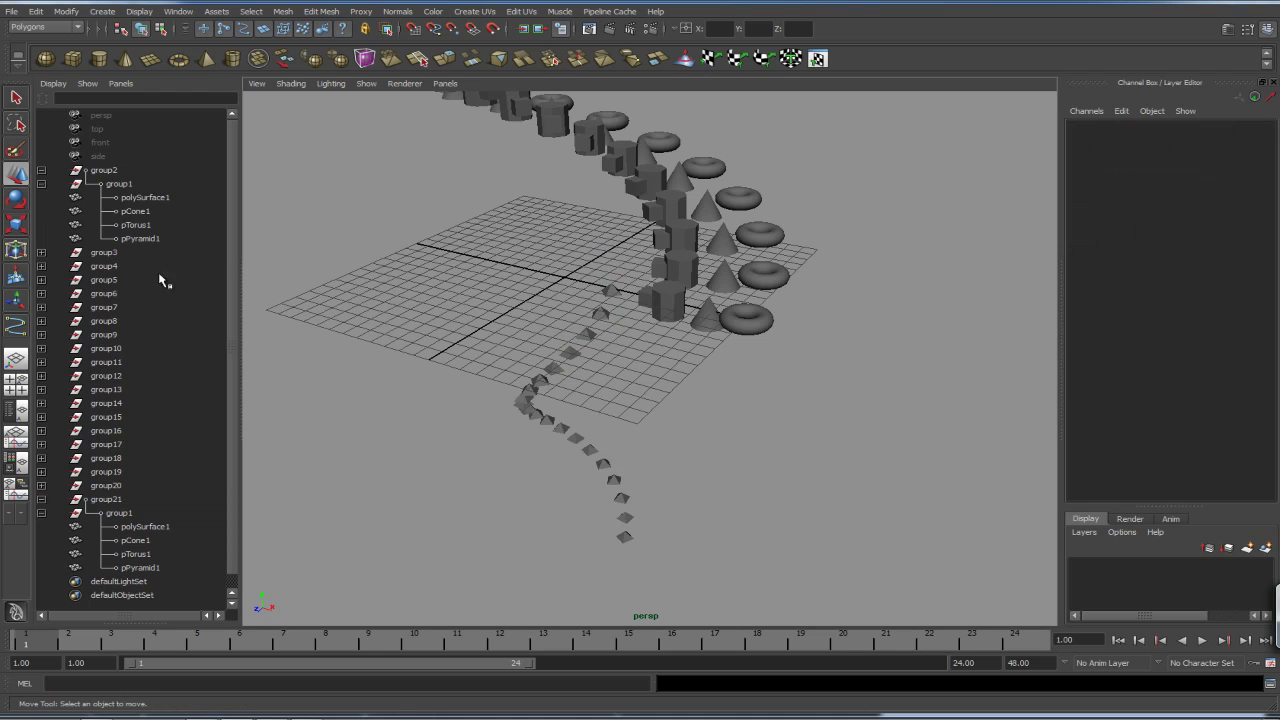
Step: Open the Hypergraph hierarchy for group2 and frame its node tree
left_click(103, 171)
left_click(178, 11)
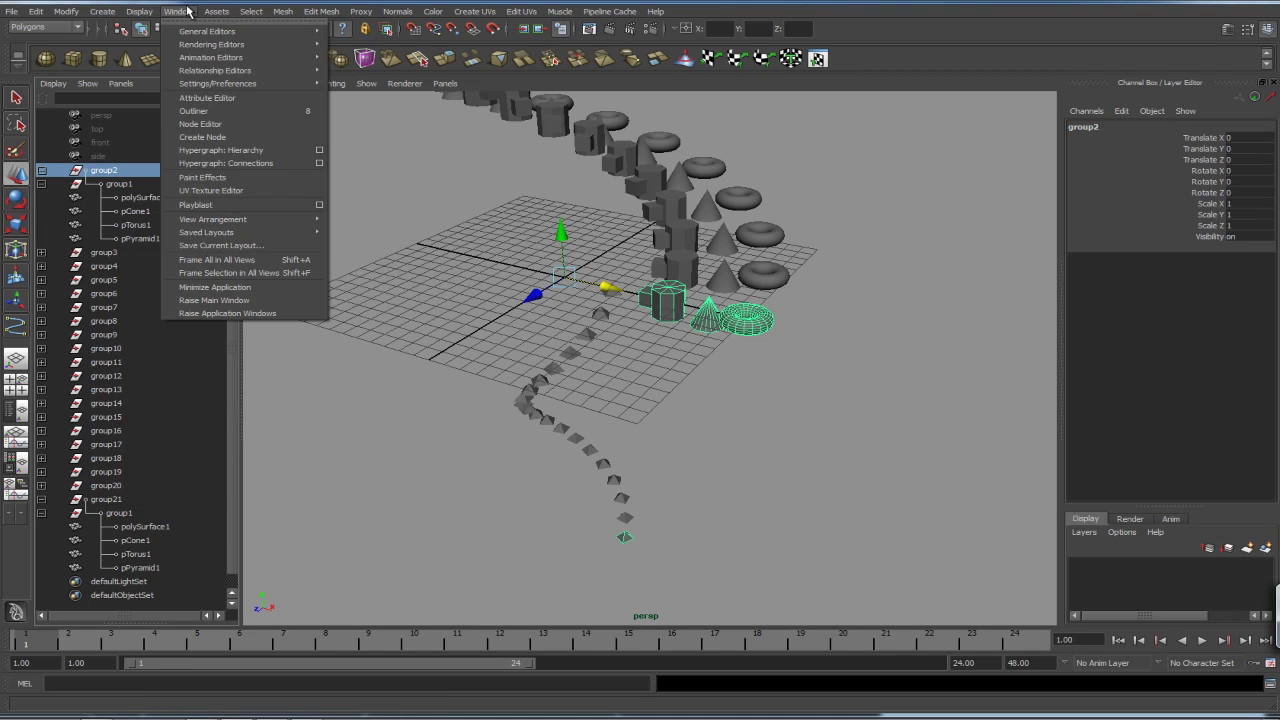
left_click(226, 151)
middle_click_drag(966, 386, 862, 346, "alt")
scroll(886, 323, "down", 6)
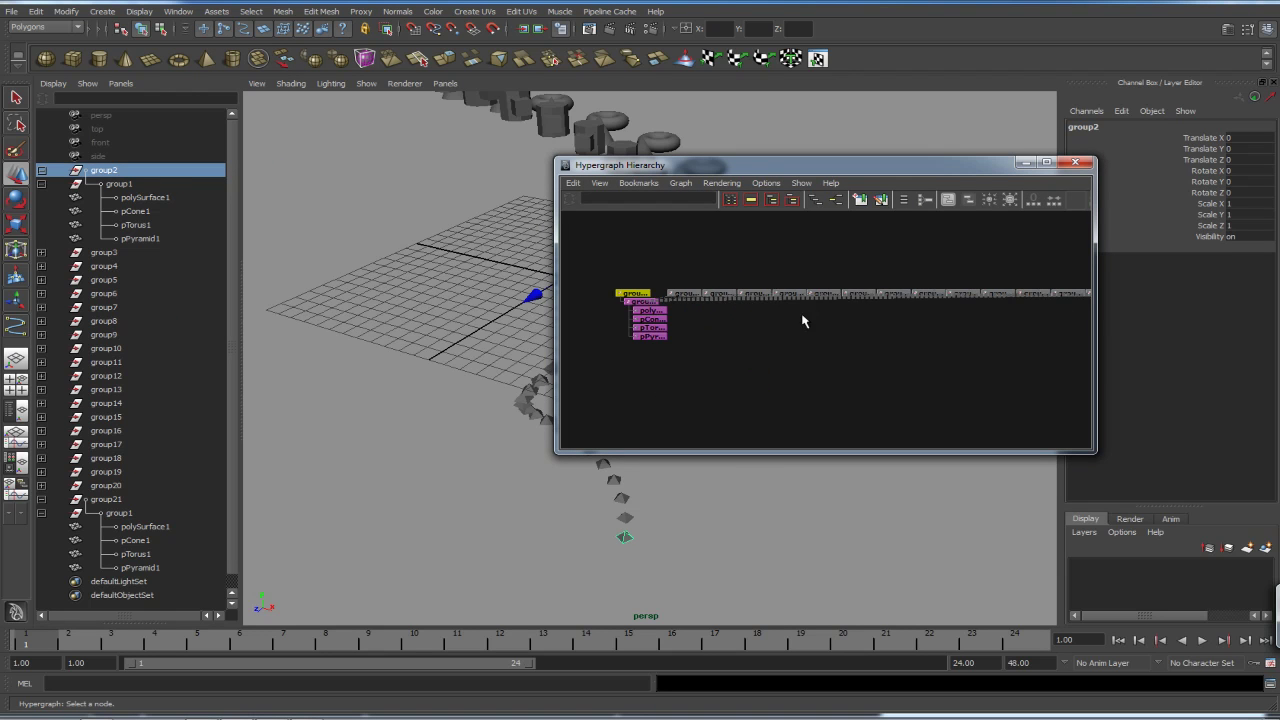
key("f")
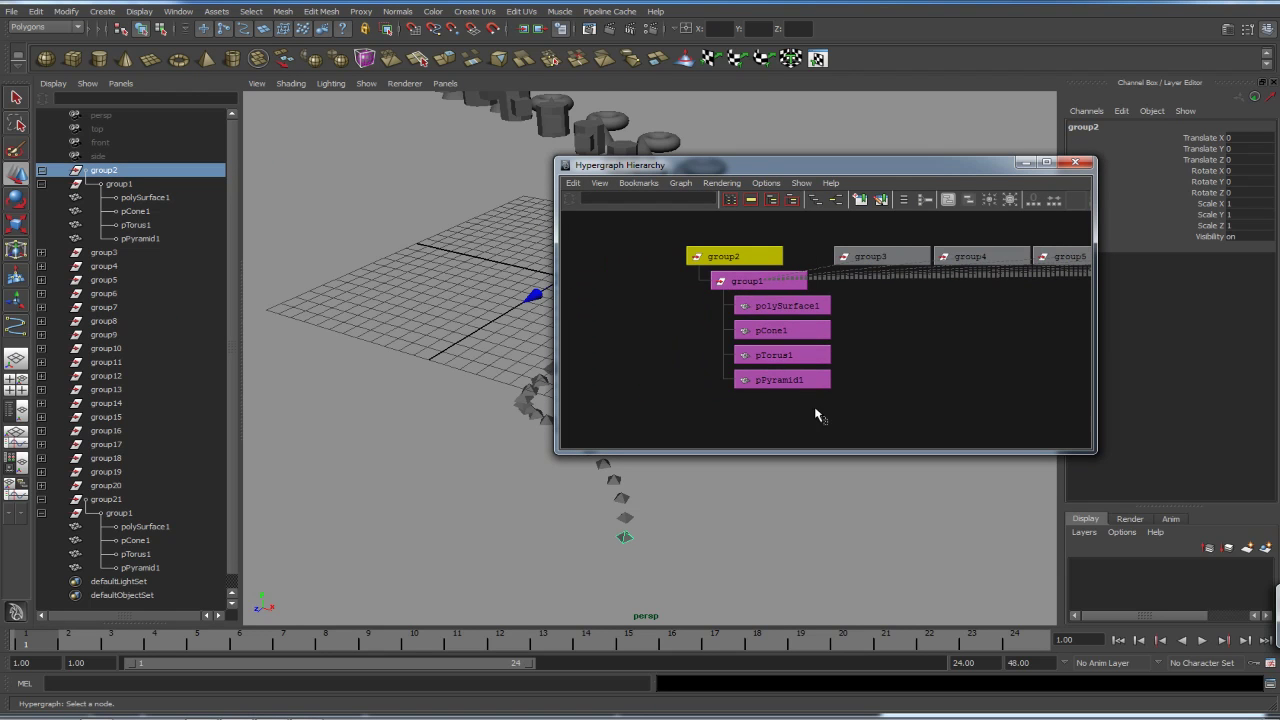
Step: Examine the shared group1 with its child shapes in the hypergraph, and the transform values of group3, group4 and group5
left_click(735, 284)
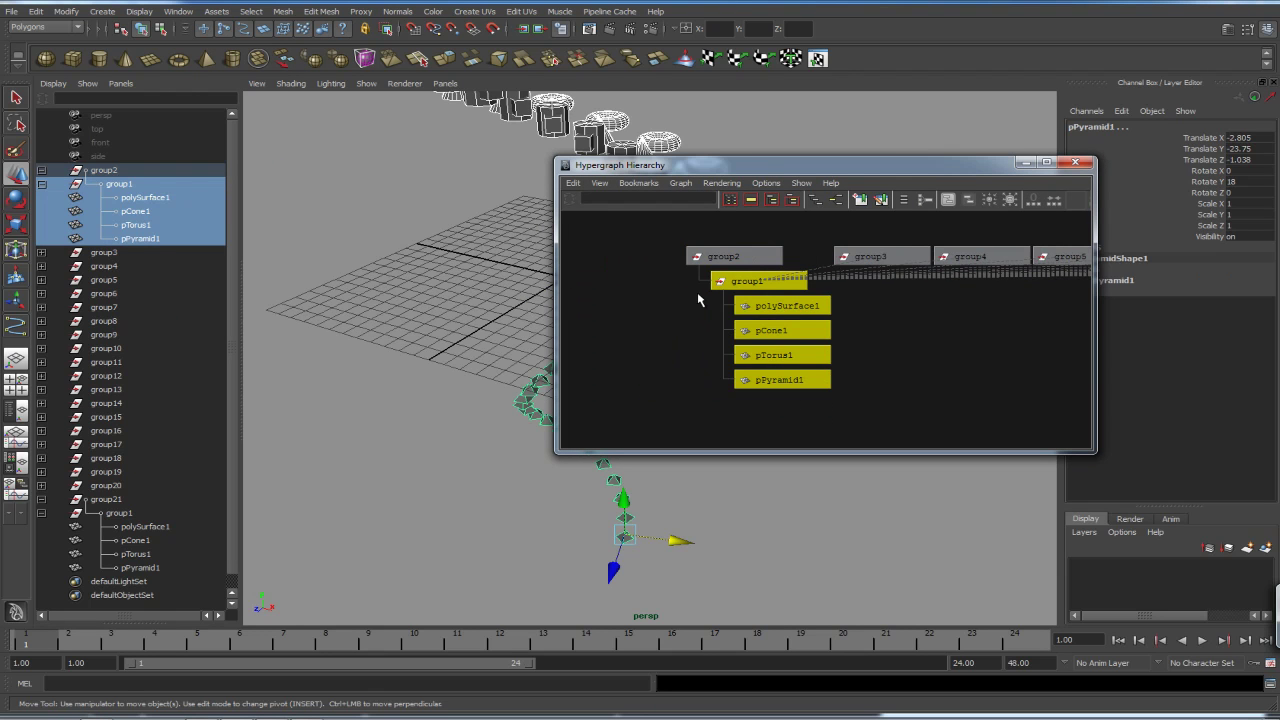
left_click(876, 365)
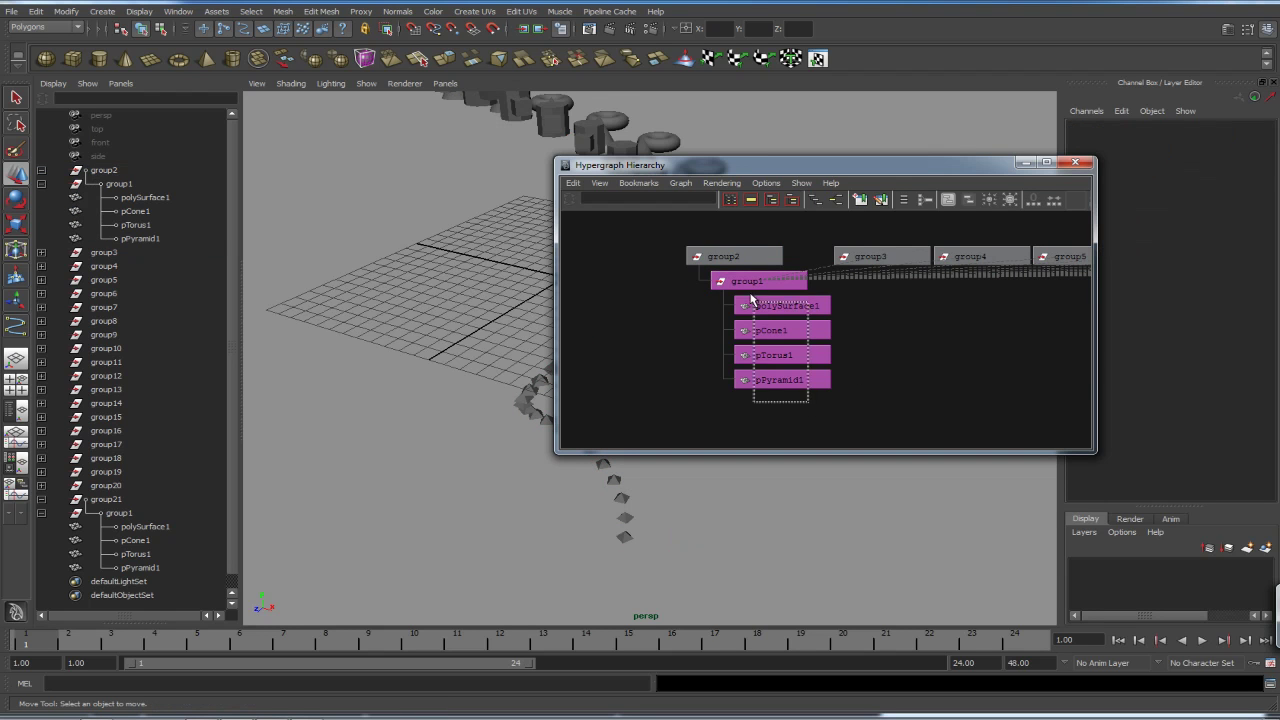
left_click_drag(761, 313, 722, 307)
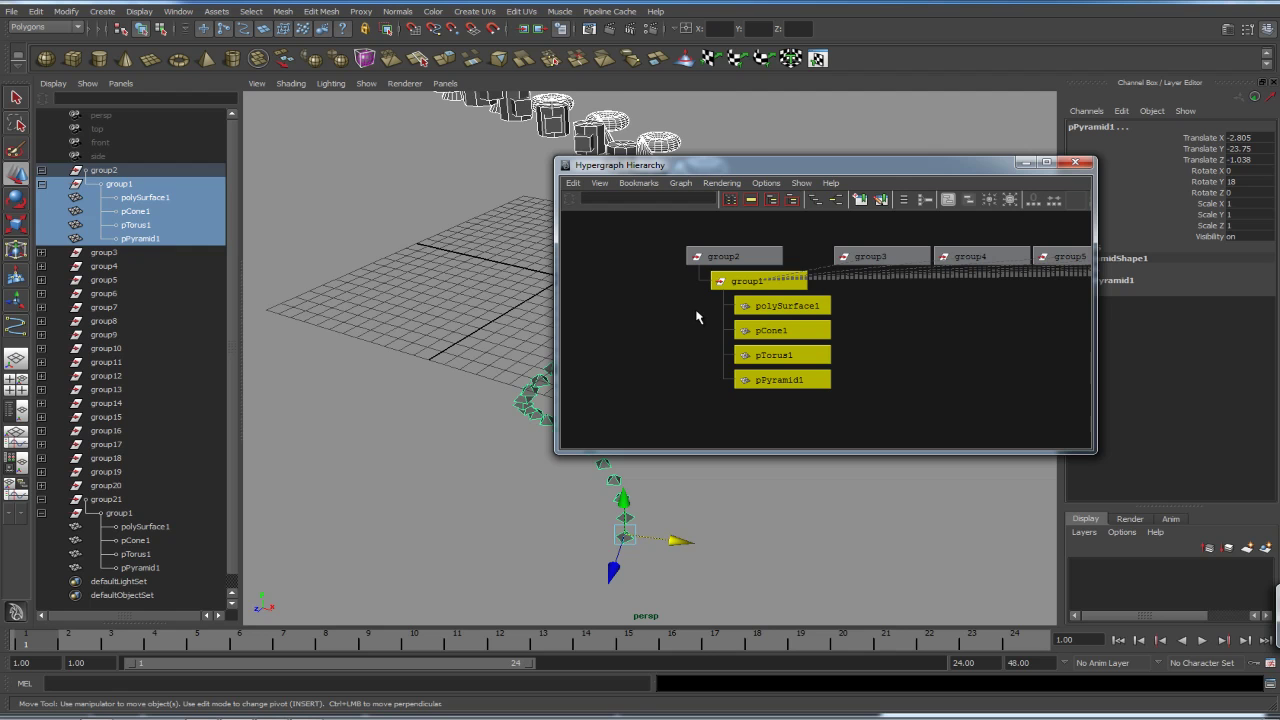
left_click(941, 328)
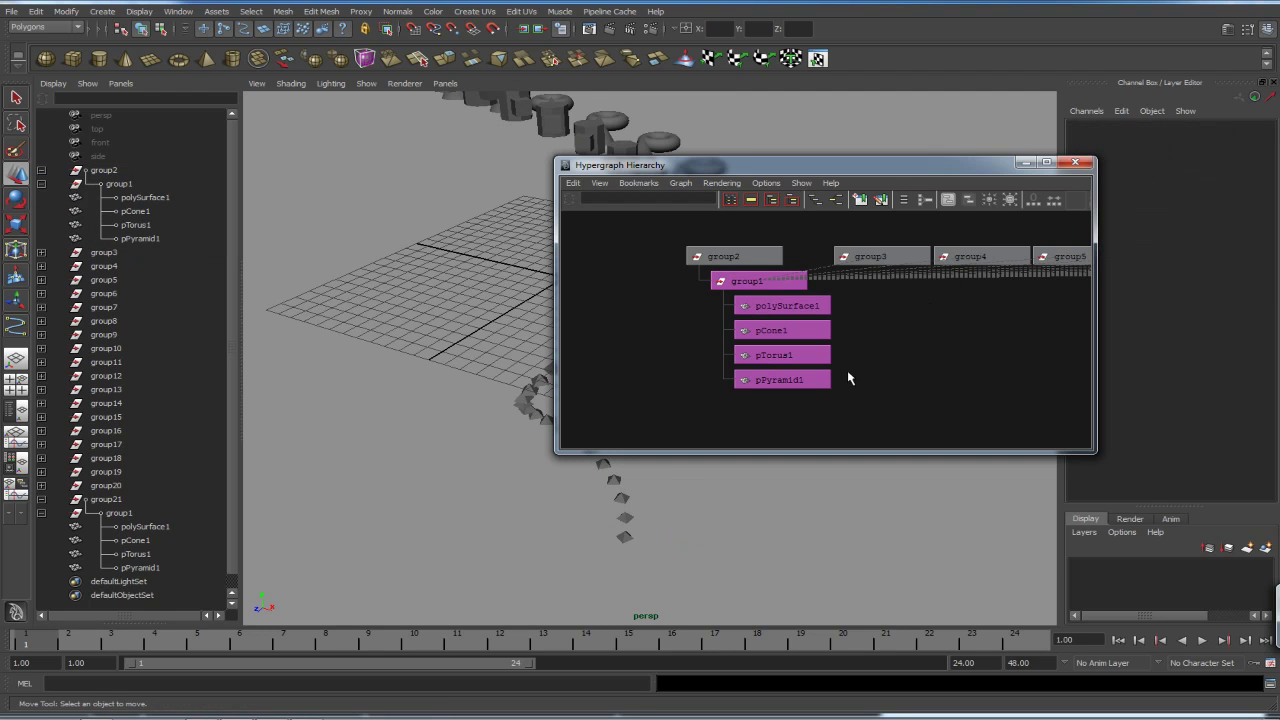
left_click(770, 298)
middle_click_drag(943, 309, 868, 385, "alt")
left_click(812, 337)
left_click(920, 336)
left_click(988, 337)
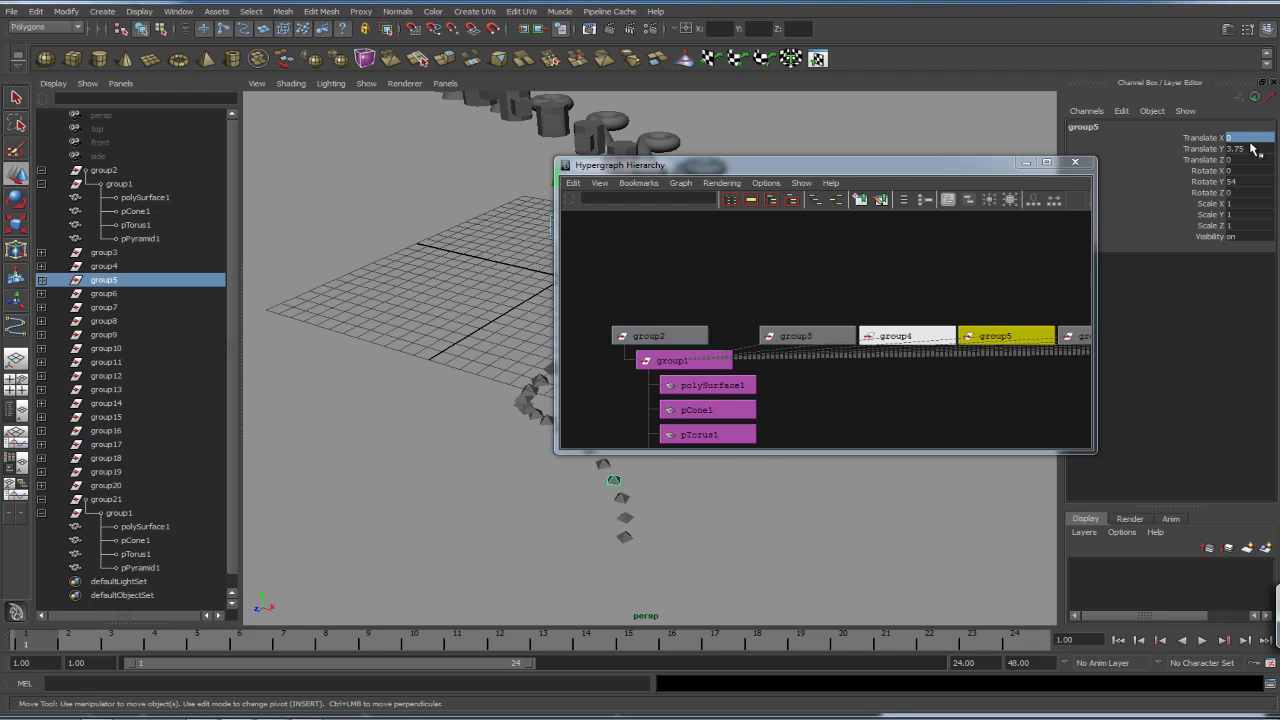
left_click_drag(1215, 138, 1213, 214)
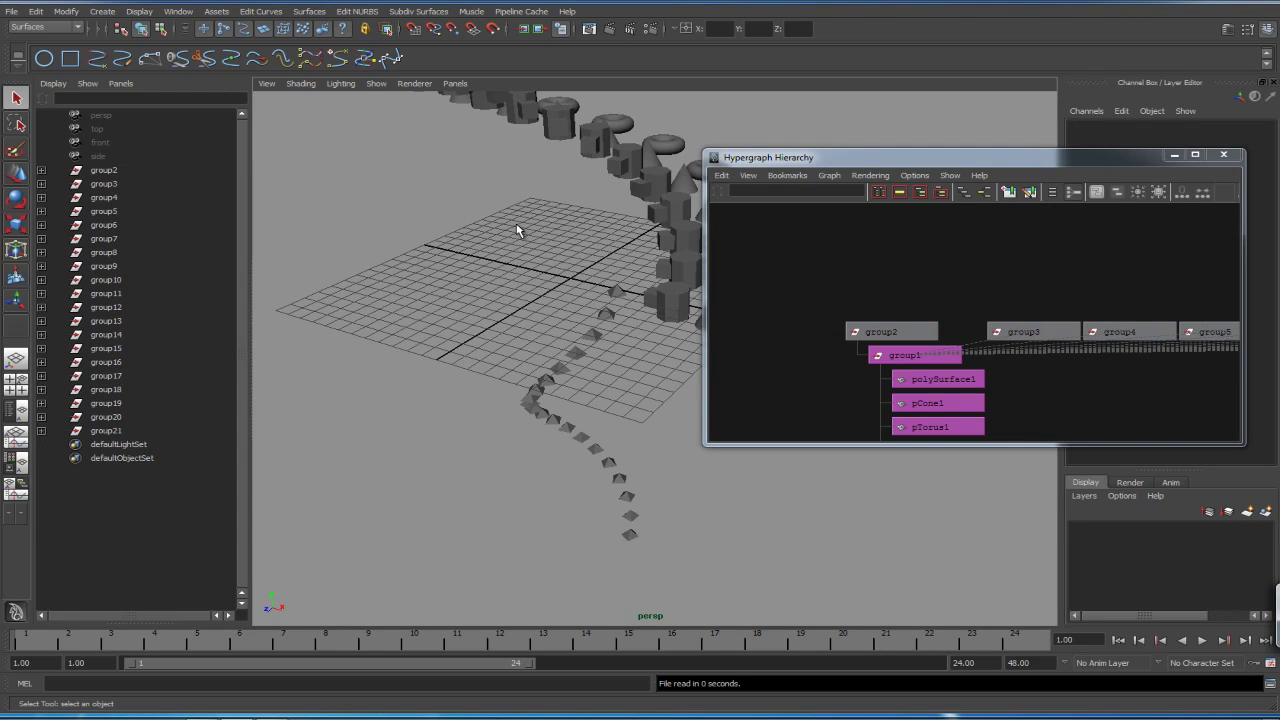
Step: Close the hypergraph, group group2 through group21 into one parent group and hide it
left_click(1223, 155)
right_click_drag(826, 243, 334, 227, "alt")
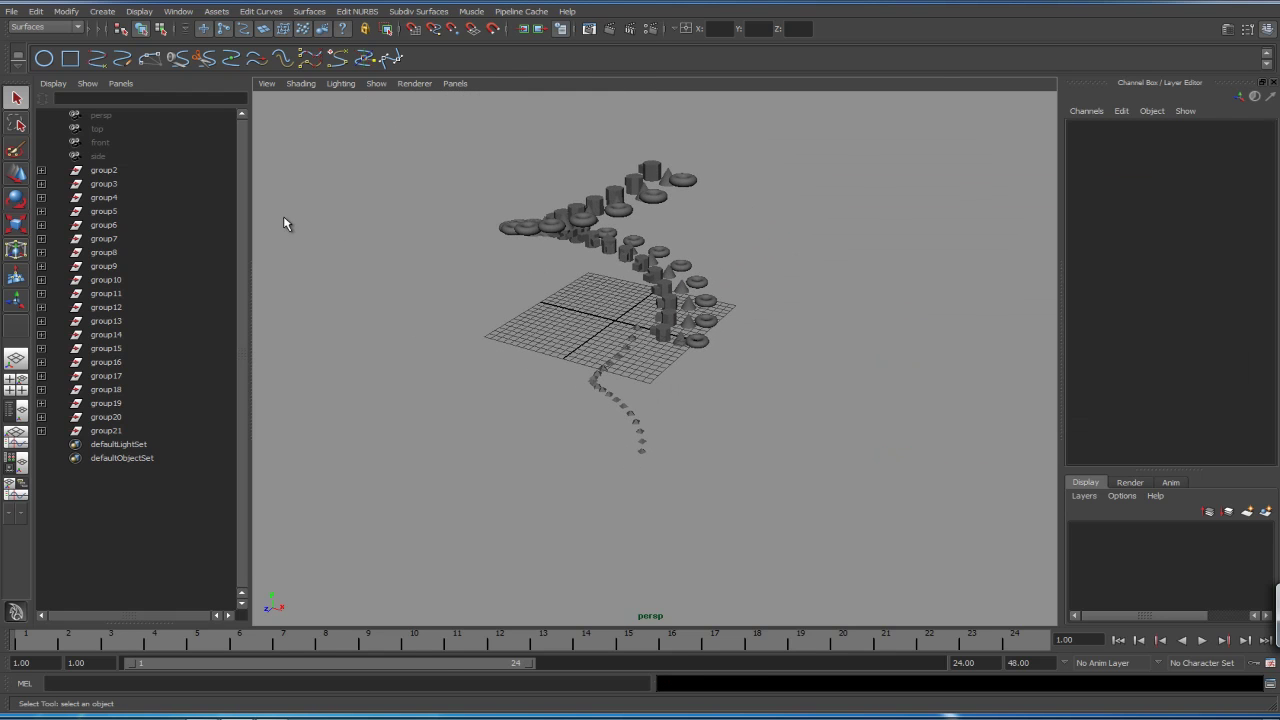
left_click(118, 176)
left_click(135, 430, "shift")
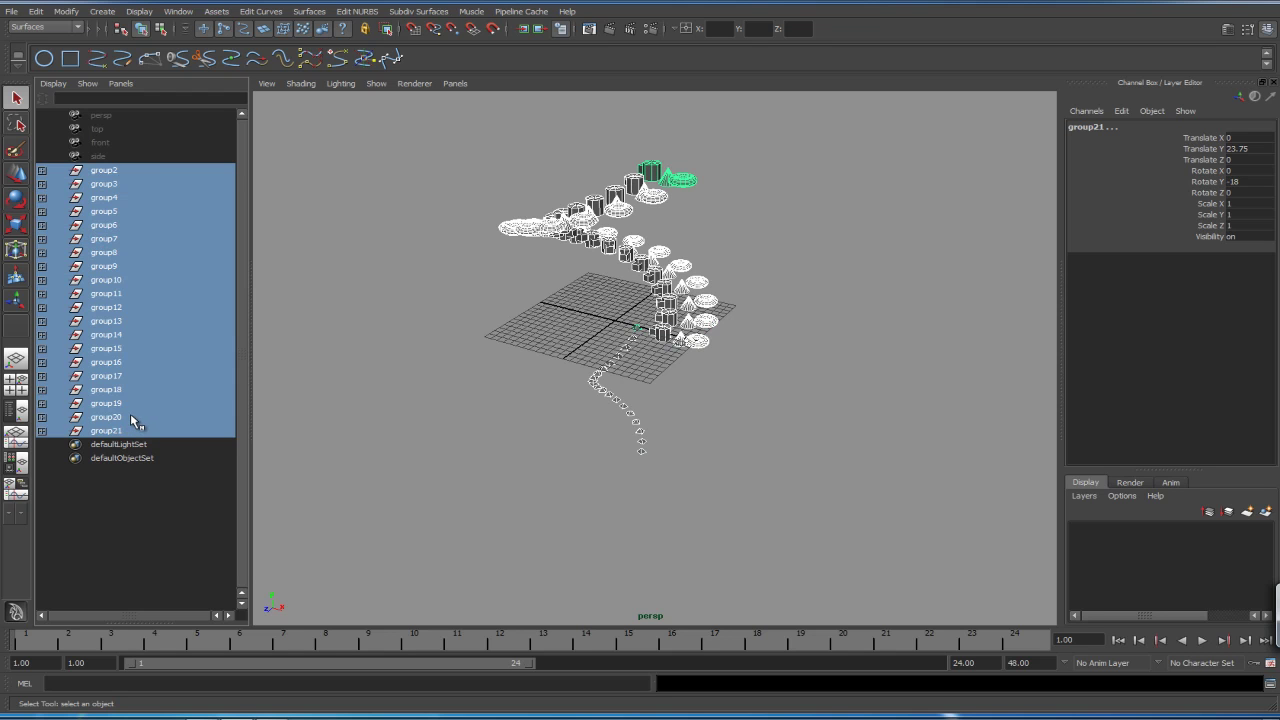
key("ctrl+g")
key("ctrl+h")
left_click_drag(559, 261, 246, 204, "alt")
Step: Create a polygon cube, wrap it in two nested groups and expand the hierarchy down to the cube
left_click(17, 57)
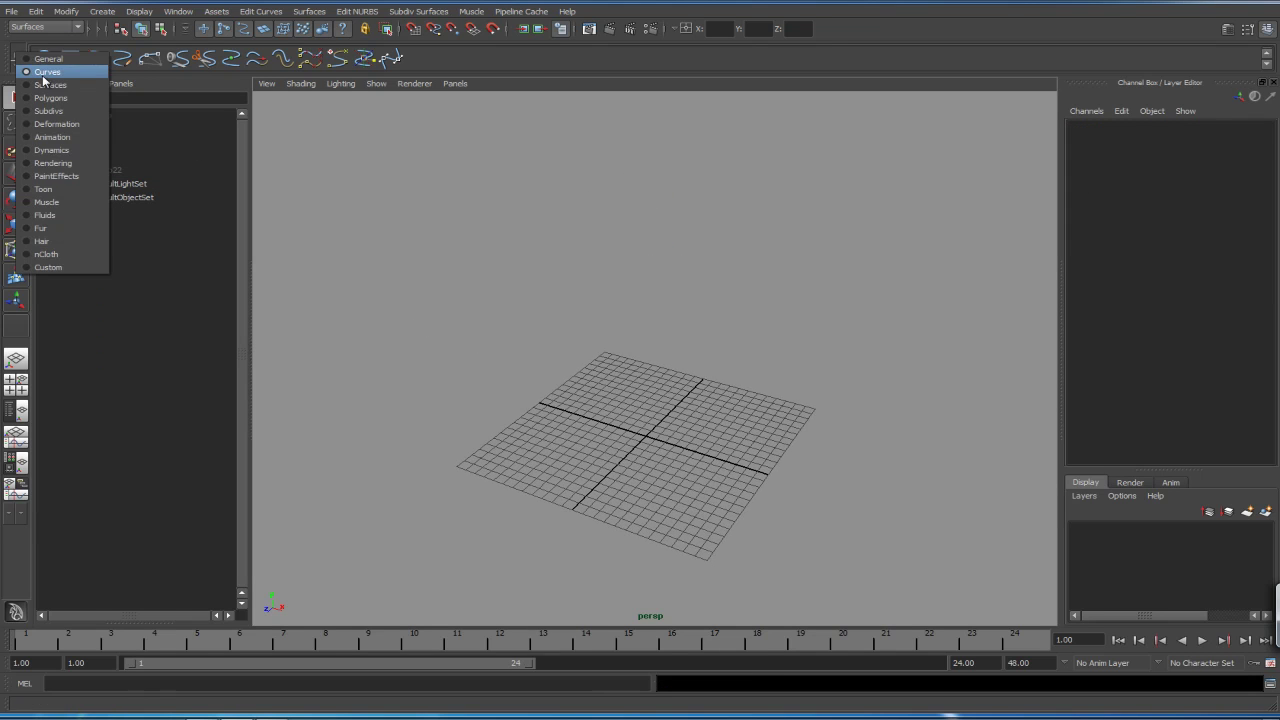
left_click(50, 98)
left_click(73, 58)
right_click_drag(530, 300, 666, 293, "alt")
key("ctrl+g")
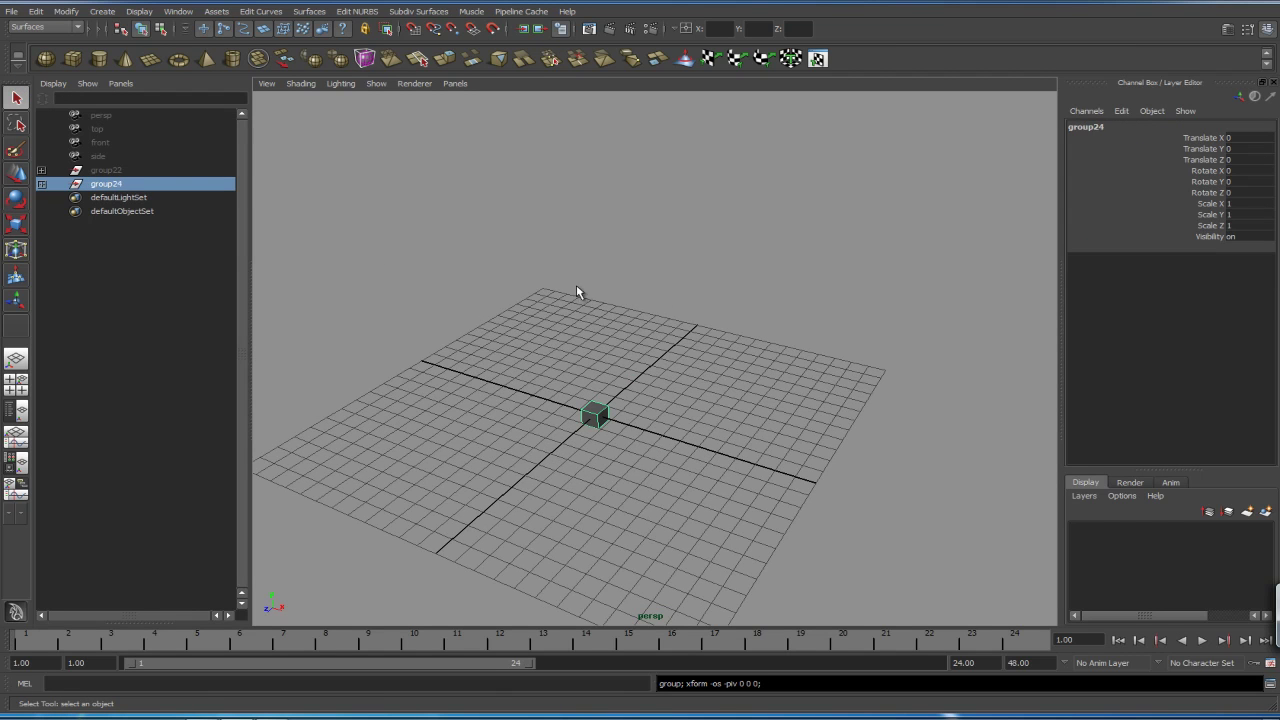
left_click(41, 184)
left_click(41, 198)
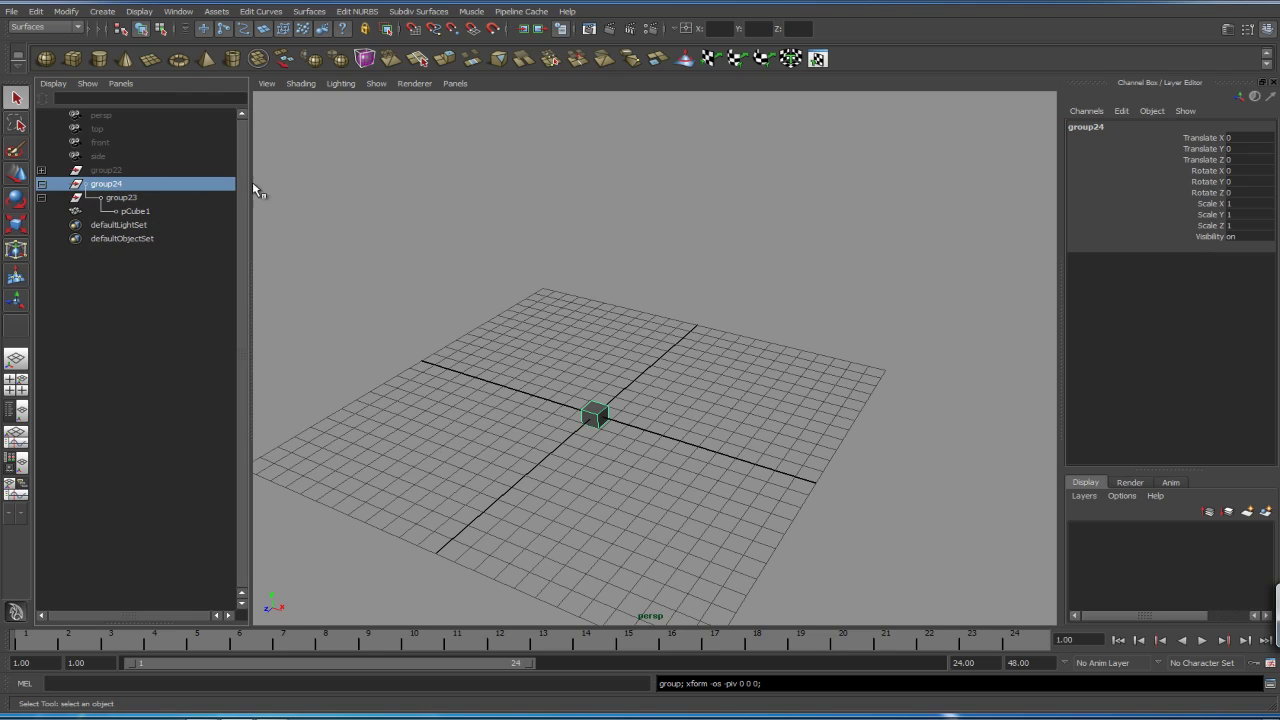
Step: Reset the Duplicate Special options and set the geometry type to Instance
left_click(36, 11)
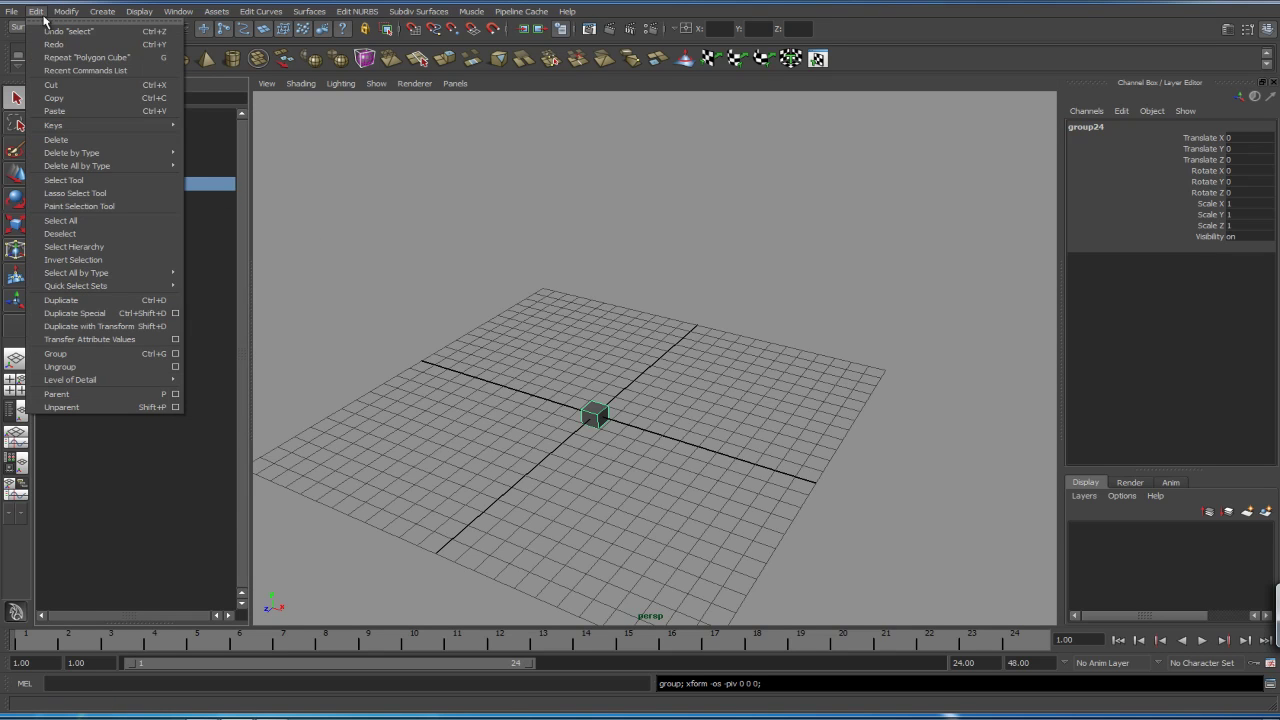
left_click(175, 313)
left_click(806, 102)
left_click(840, 129)
left_click(966, 138)
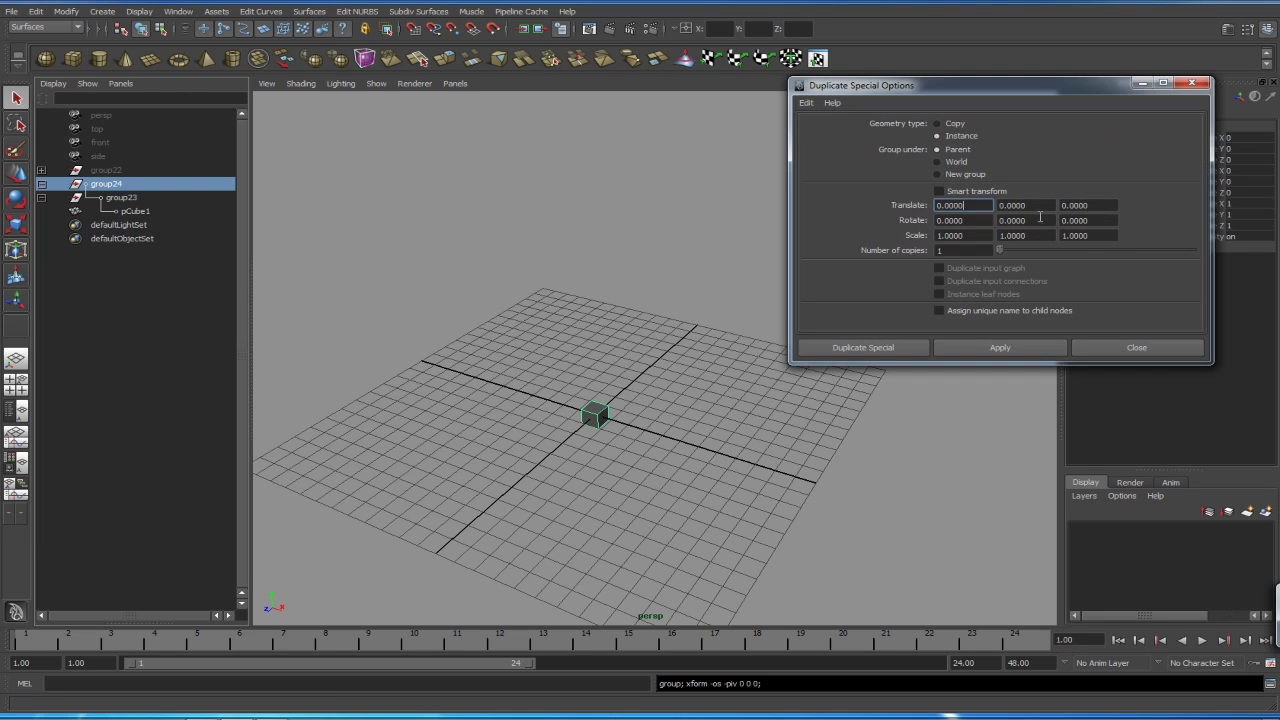
Step: Duplicate group24 as 19 instances under a new group, with Translate Y 1.25 and Rotate Y 18
left_click(1036, 208)
type("1.25")
key("Tab")
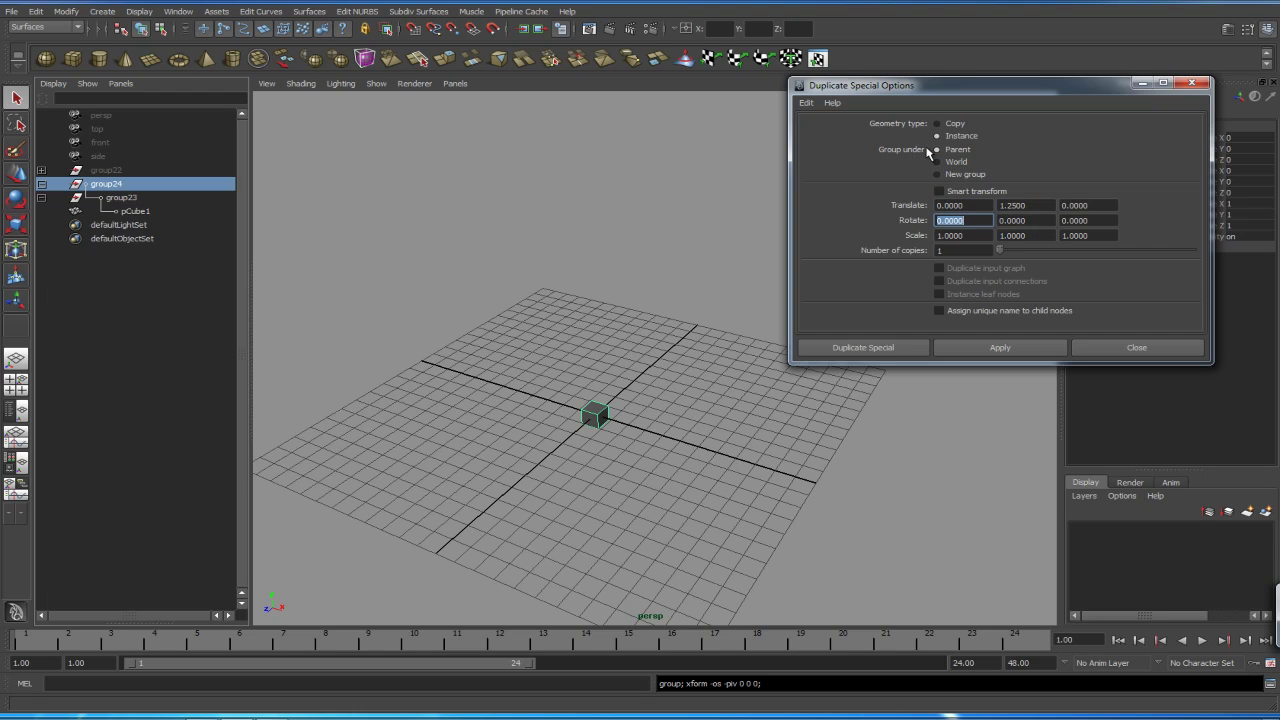
left_click(939, 174)
key("Tab")
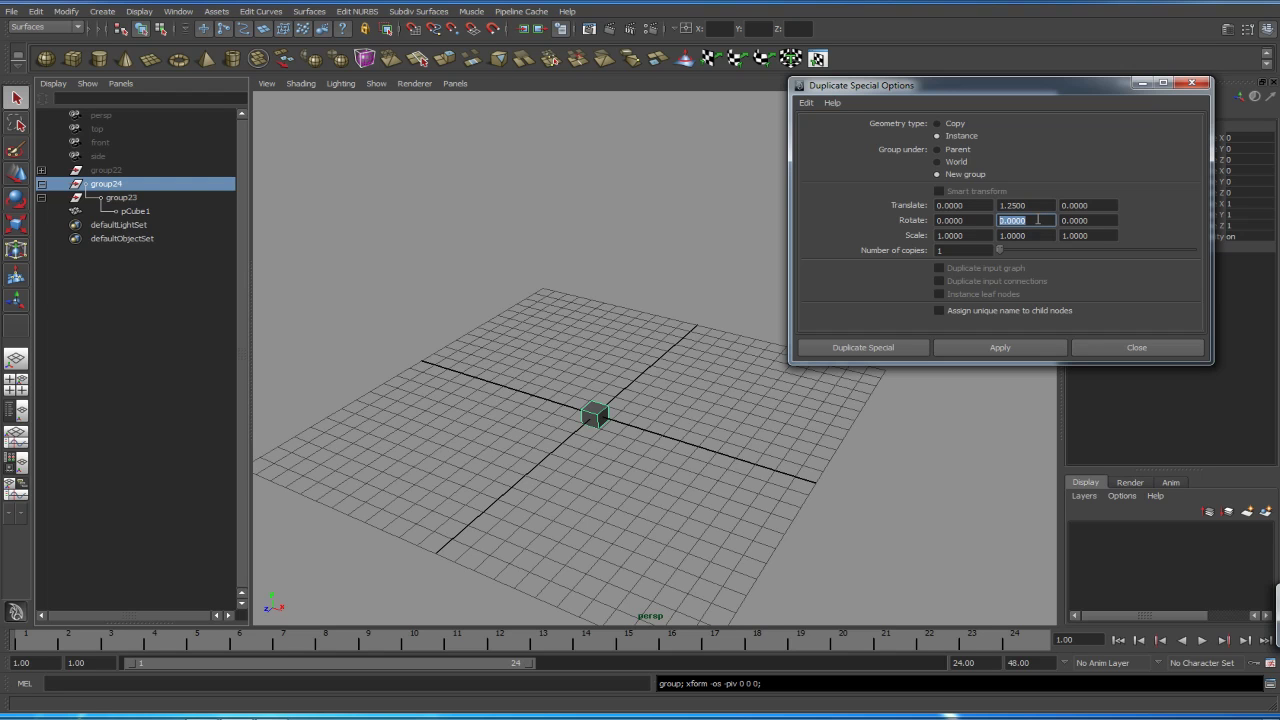
type("18")
left_click(956, 250)
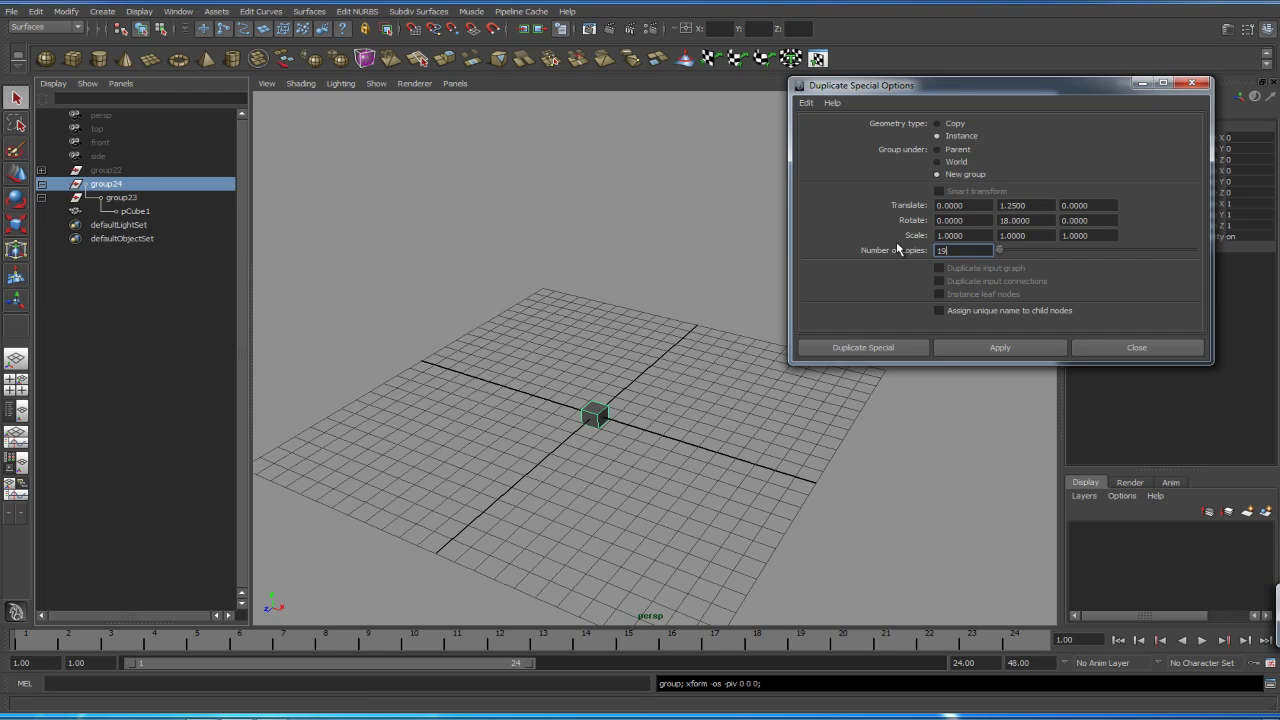
left_click(998, 346)
left_click(1108, 347)
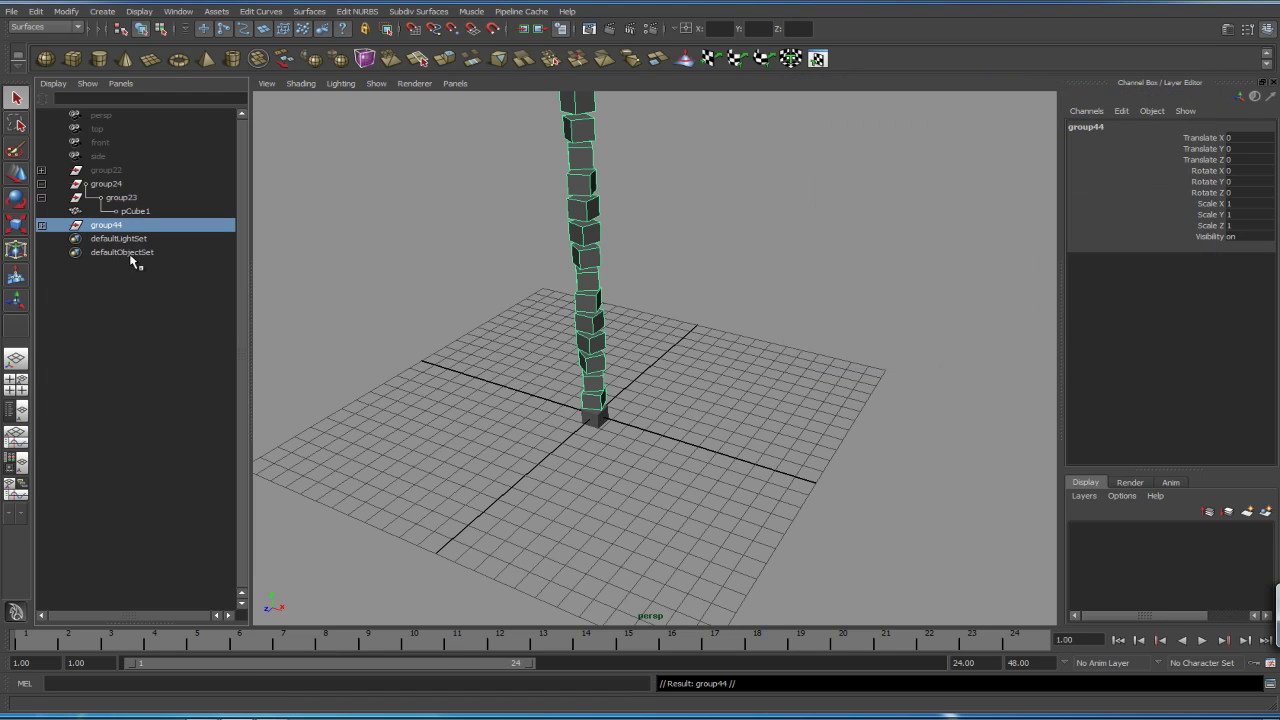
Step: Expand group44 to check the instanced groups inside it and collapse it again
left_click(43, 225)
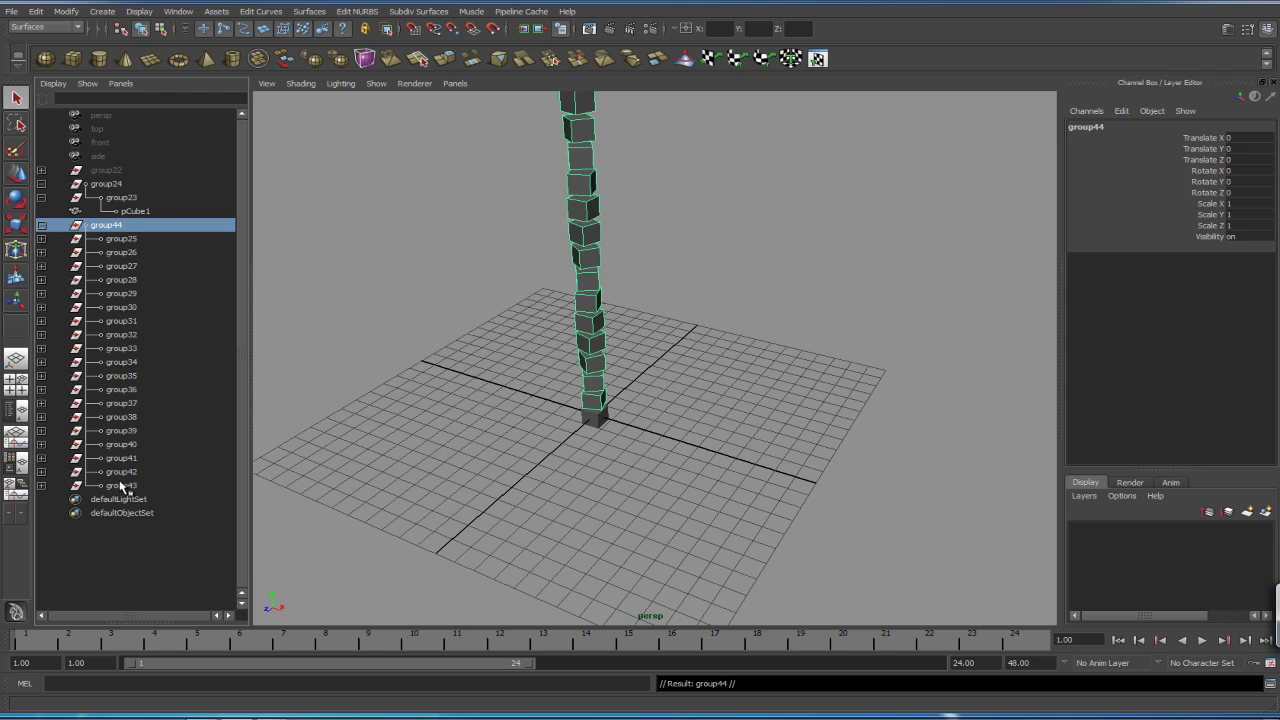
right_click_drag(423, 394, 603, 374, "alt")
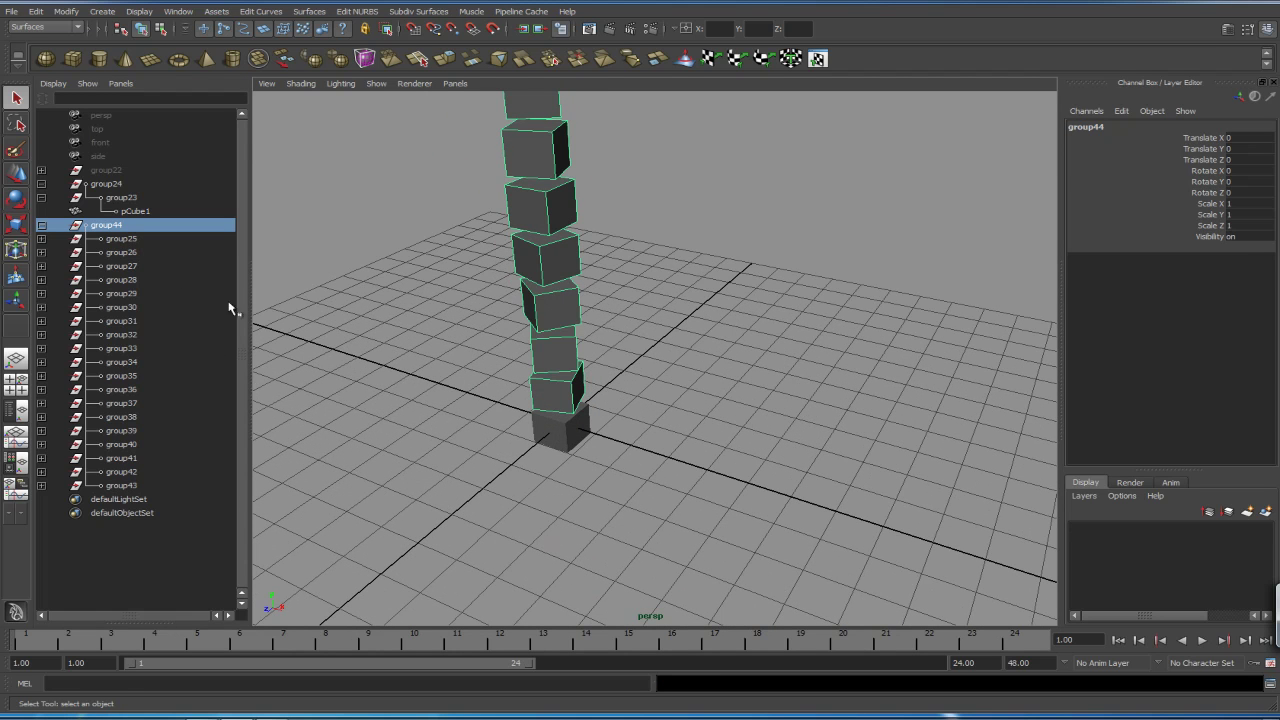
left_click(41, 225)
Step: Move group23 along X to about 5.74 so the instanced cubes spread into a spiral
left_click(124, 206)
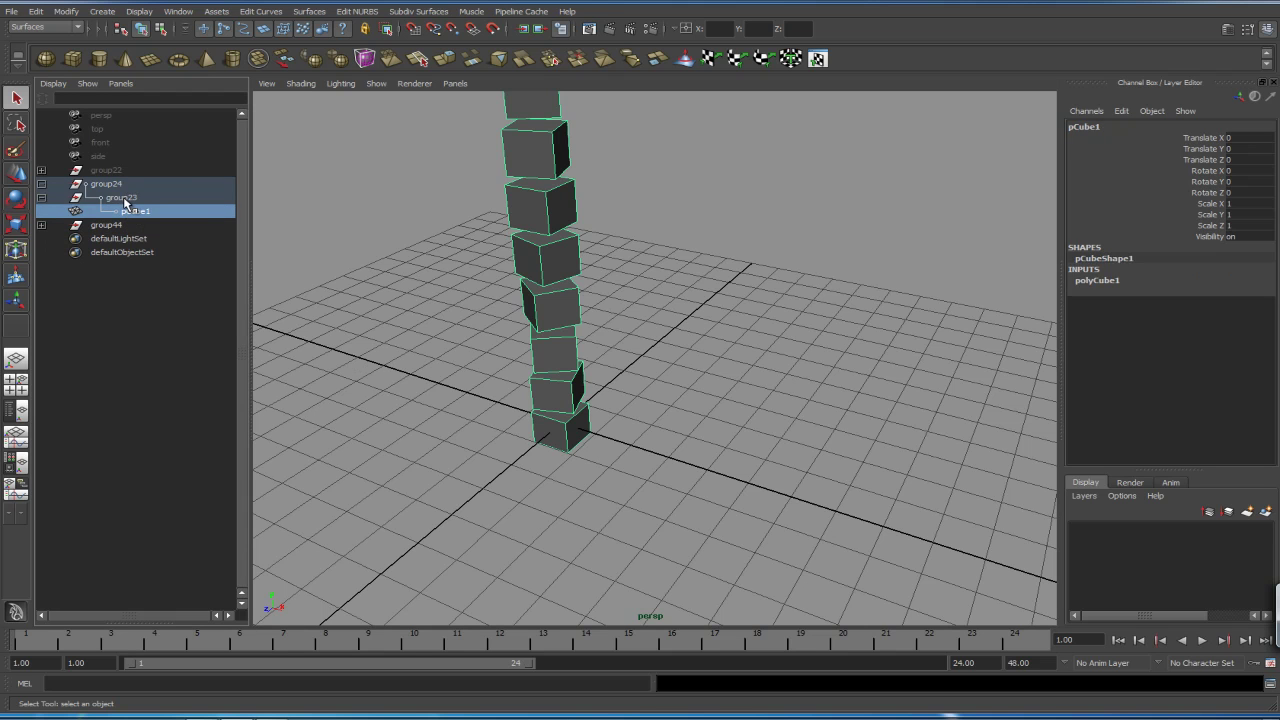
left_click(122, 198)
key("w")
left_click_drag(606, 437, 768, 465)
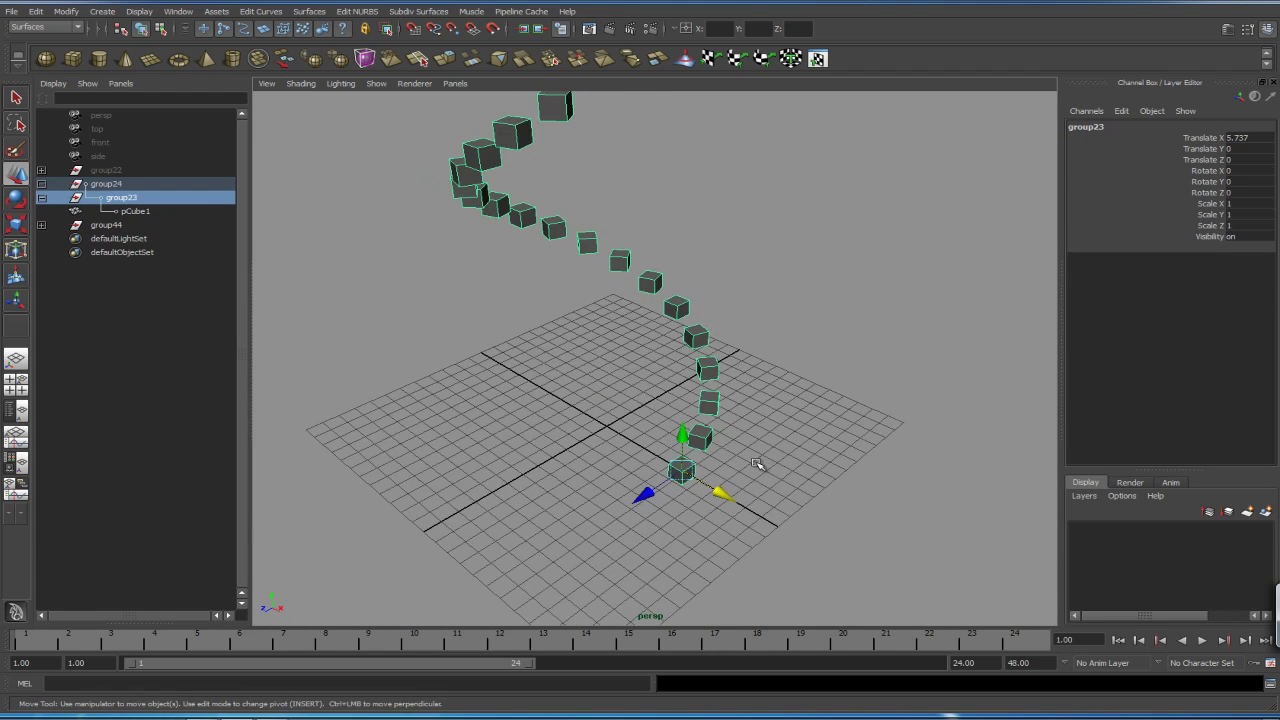
left_click(877, 452)
Step: Assign a new Phong material to pCube1 under group23 and set its color to red
scroll(669, 360, "up", 6)
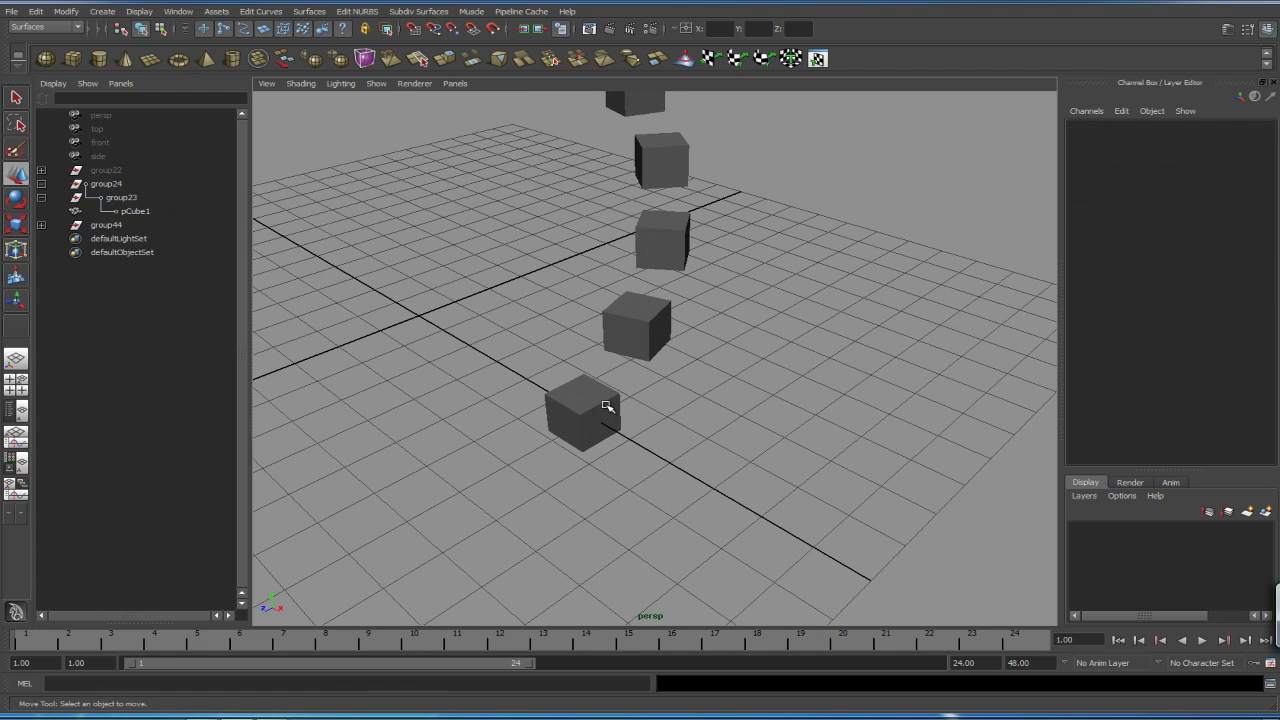
left_click(606, 408)
right_click(607, 406)
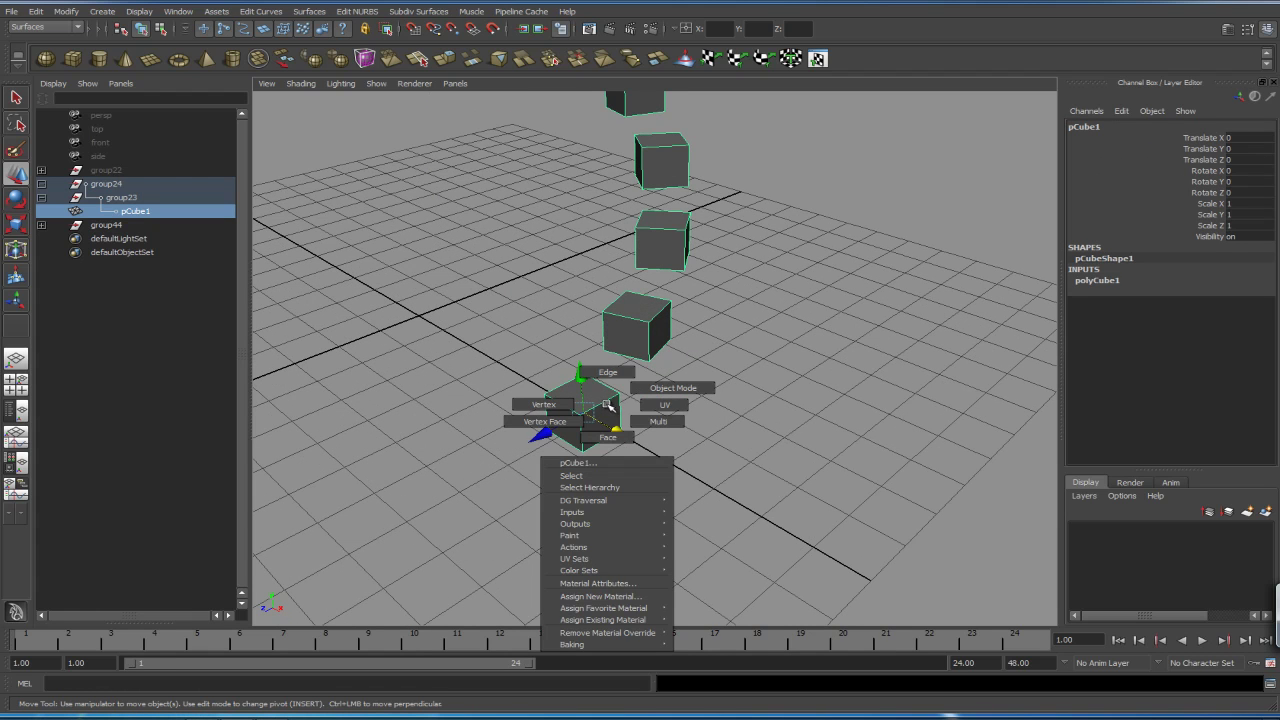
left_click(608, 595)
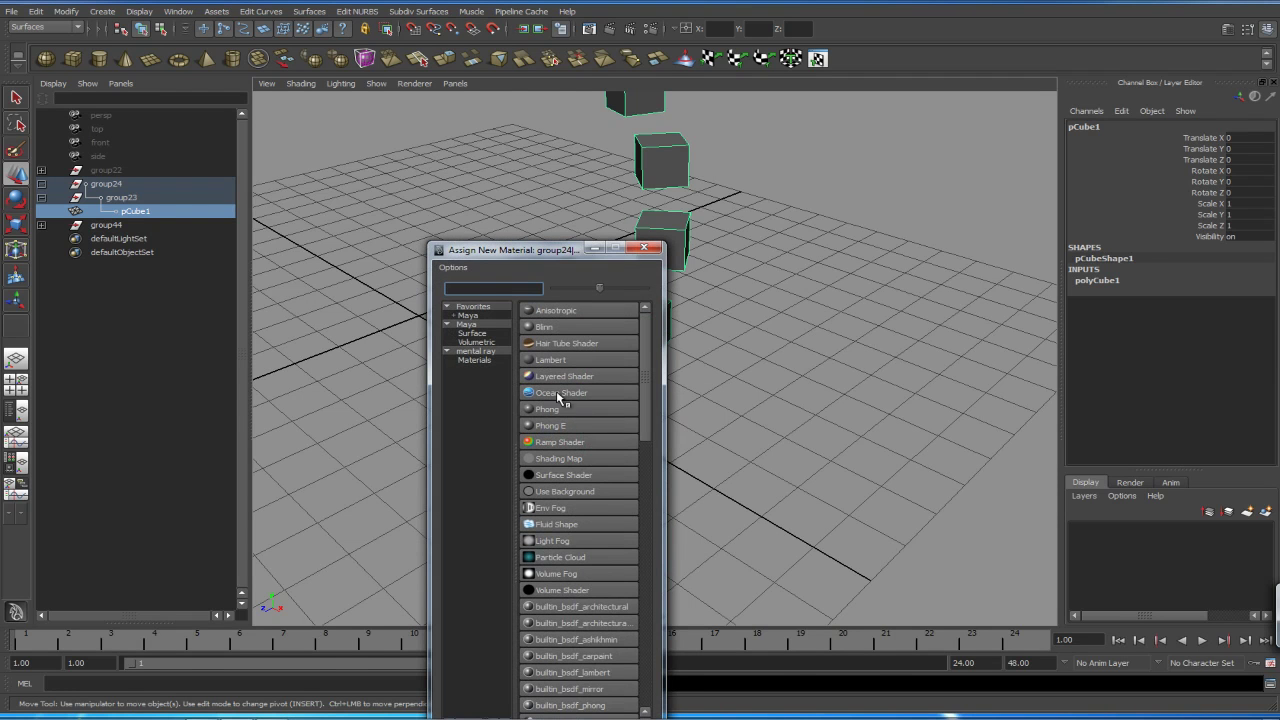
left_click(558, 410)
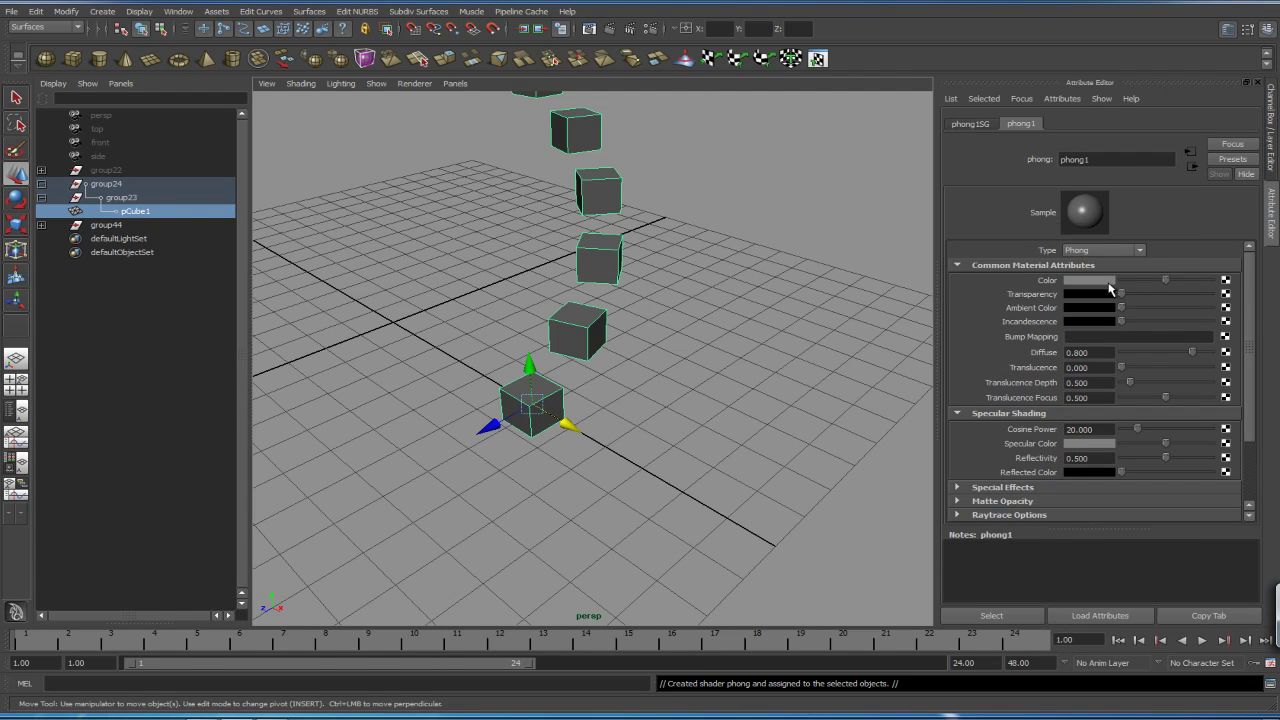
left_click(1090, 281)
left_click(1058, 254)
left_click(823, 337)
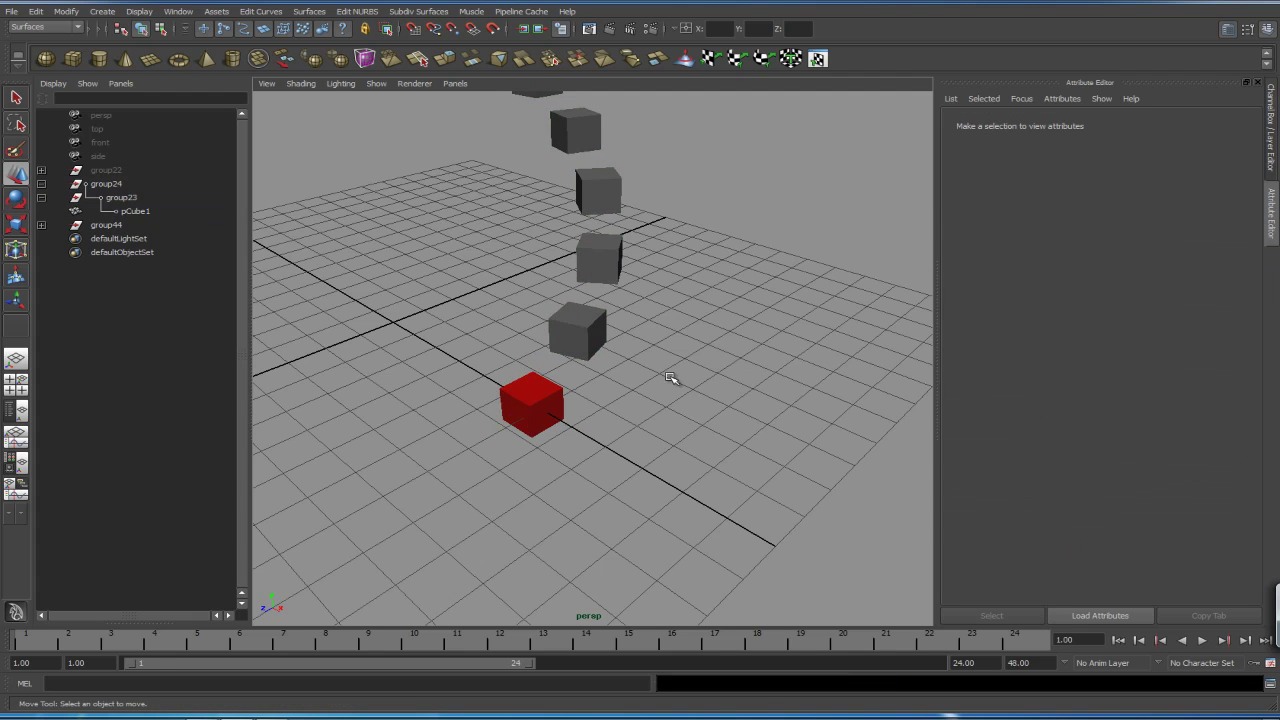
Step: Assign the existing phong1 material to group44 so it covers all the instanced cubes
left_click_drag(686, 374, 758, 400, "alt")
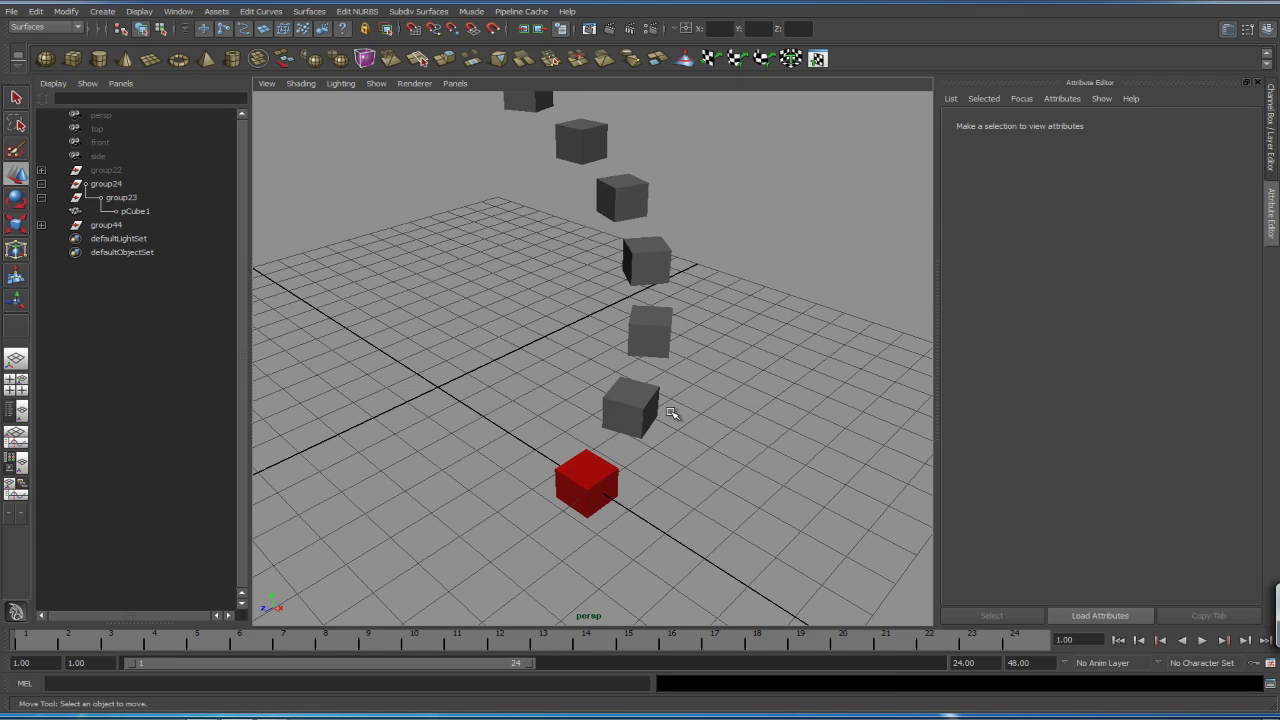
left_click(655, 402)
left_click_drag(700, 372, 616, 430, "alt")
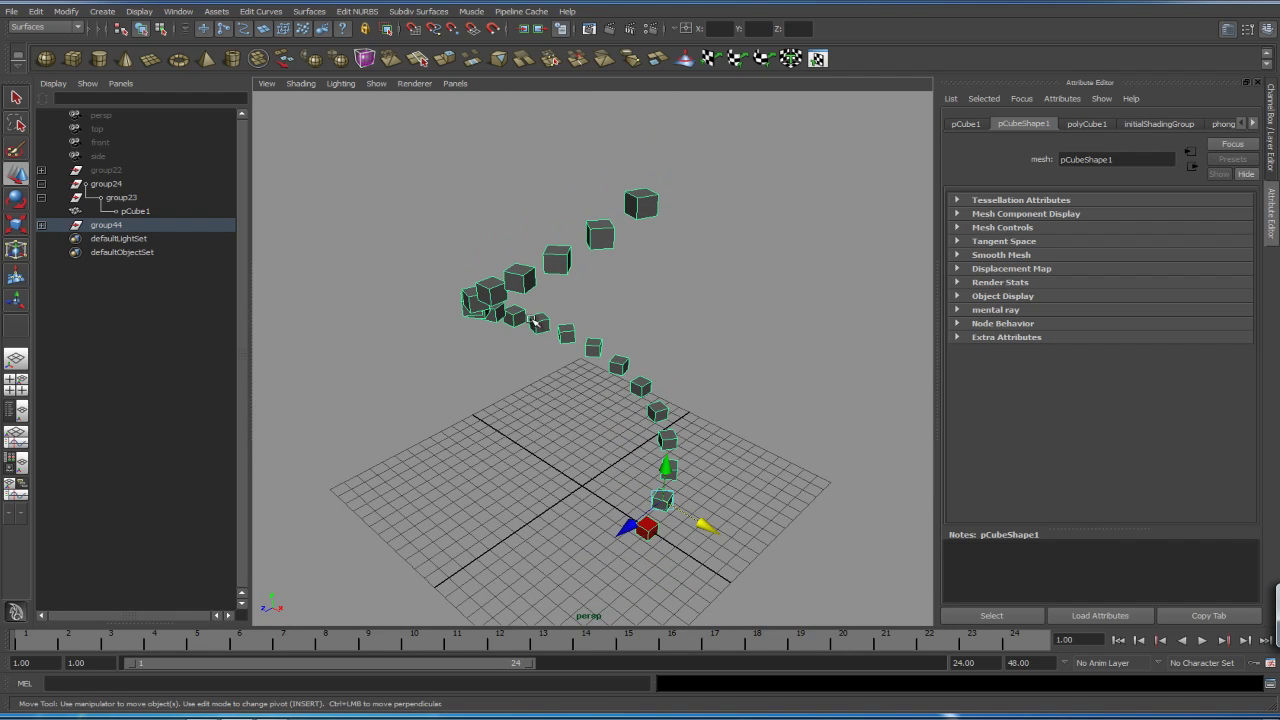
left_click_drag(532, 330, 440, 340, "alt")
right_click_drag(440, 340, 402, 351, "alt")
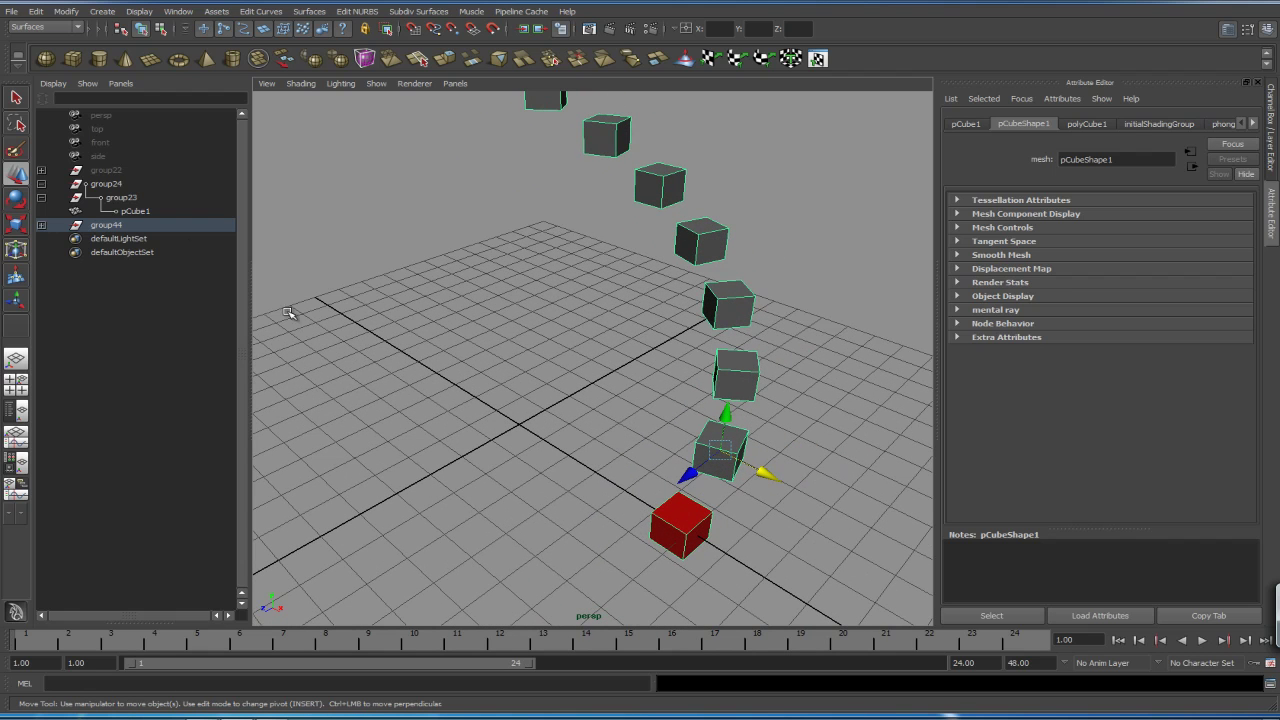
left_click(118, 225)
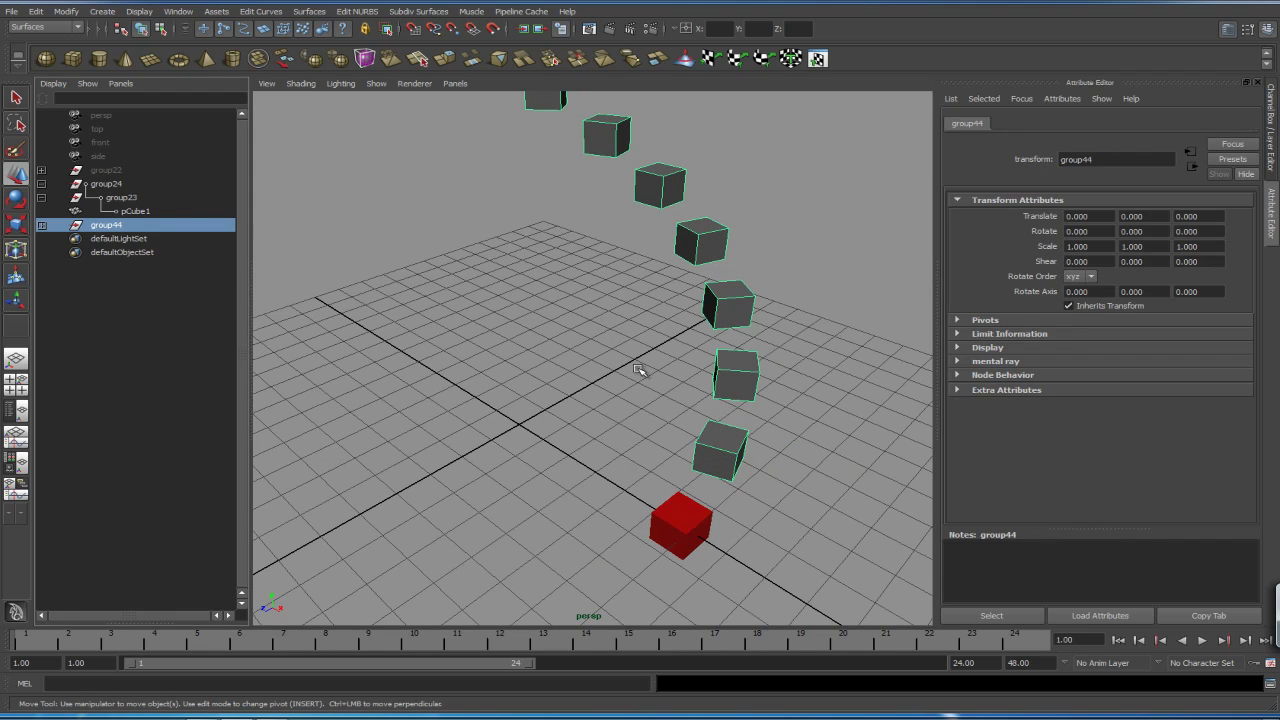
middle_click_drag(714, 448, 682, 444, "alt")
right_click(679, 443)
left_click(41, 225)
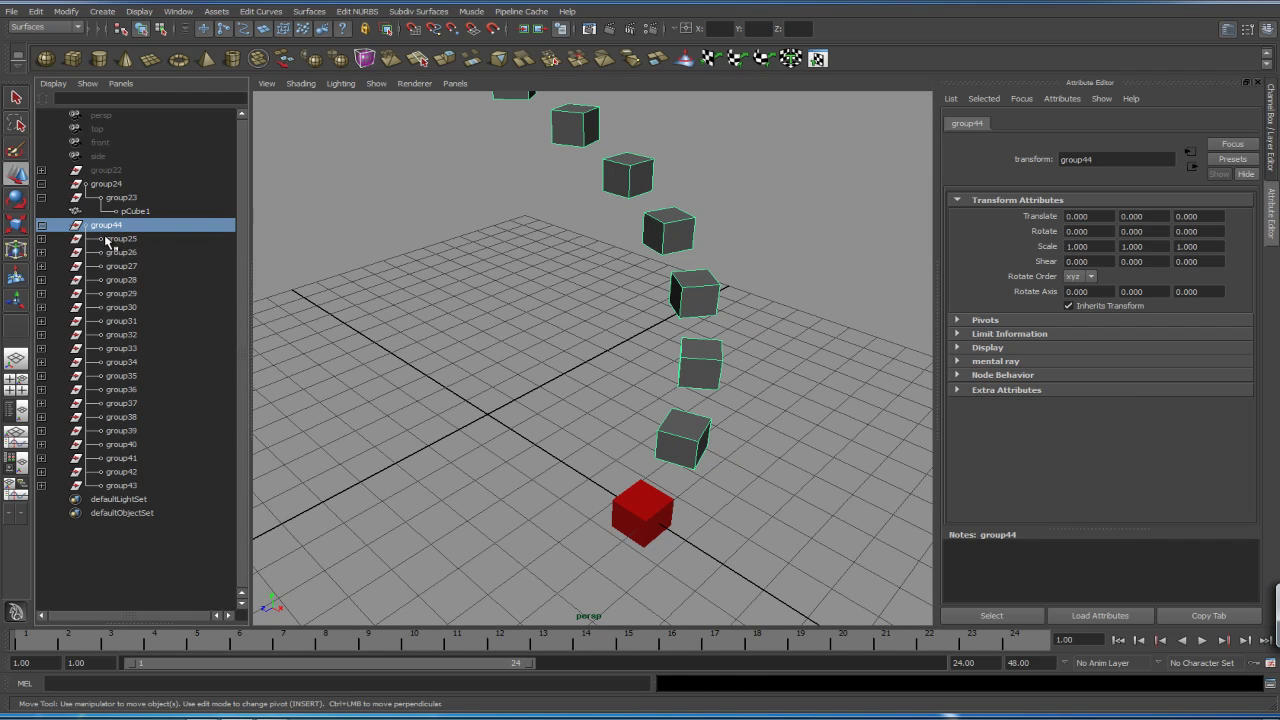
left_click(41, 225)
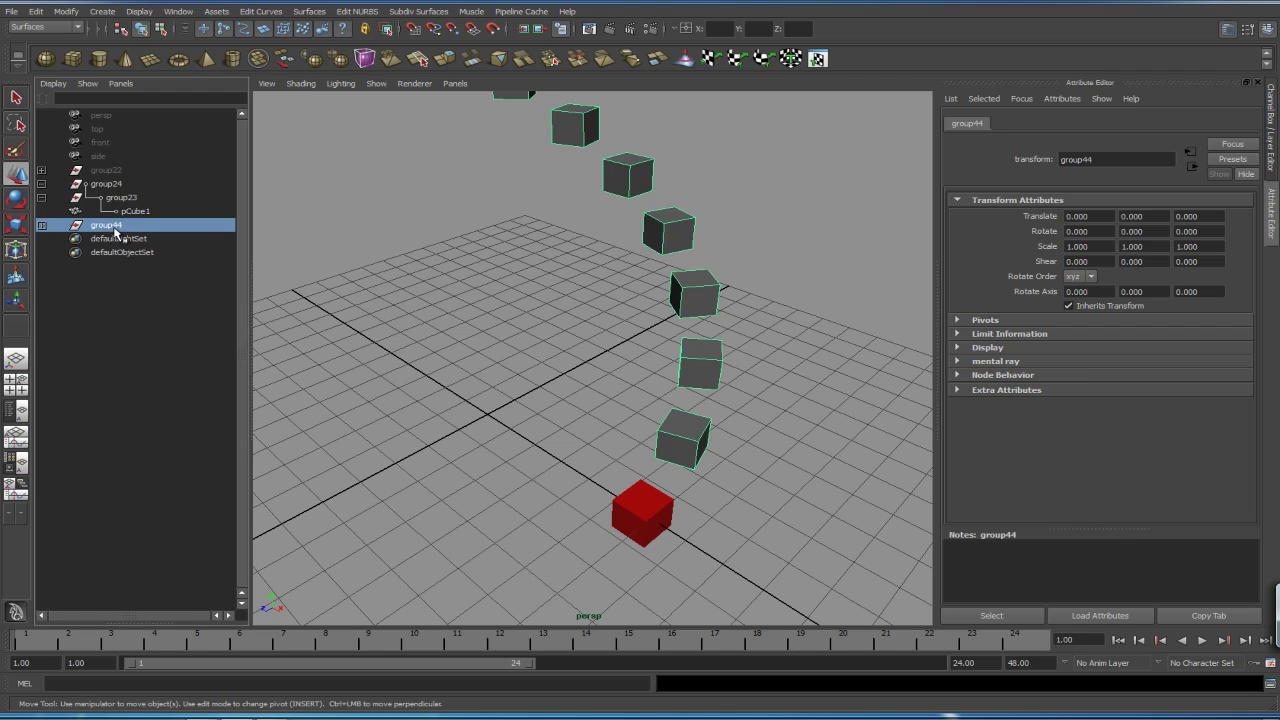
right_click(688, 430)
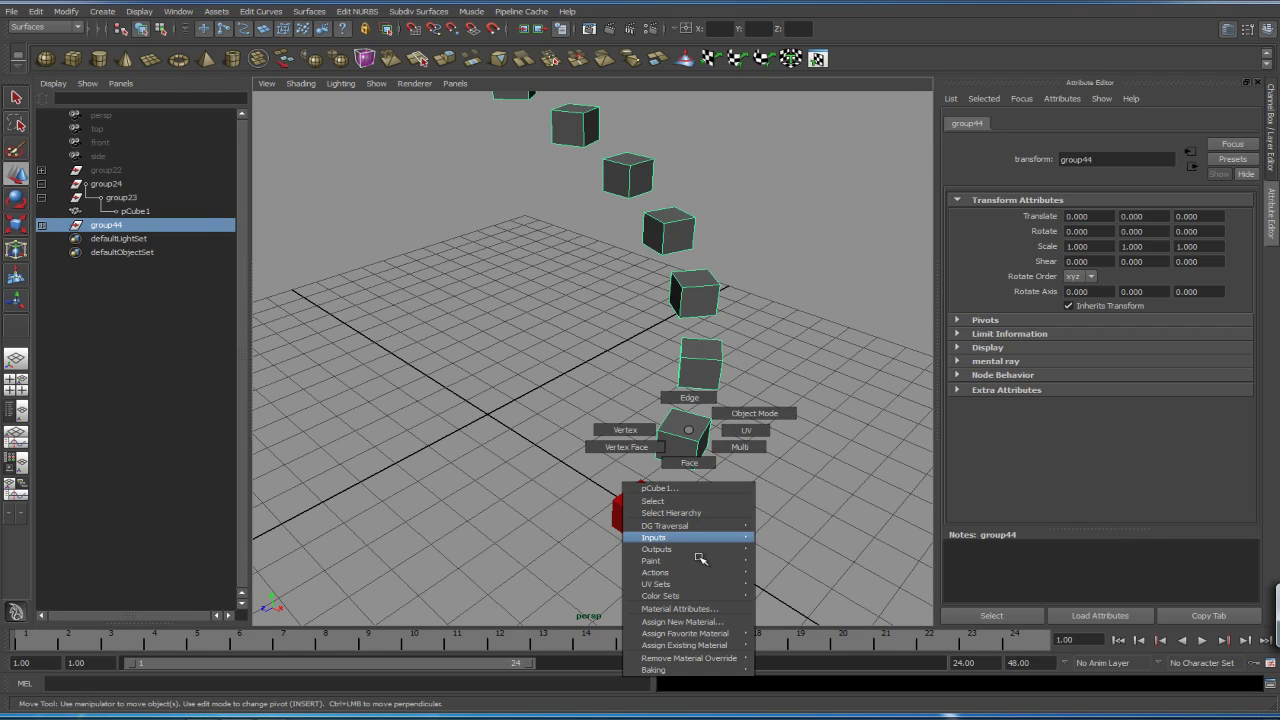
mouse_move(700, 645)
left_click(788, 658)
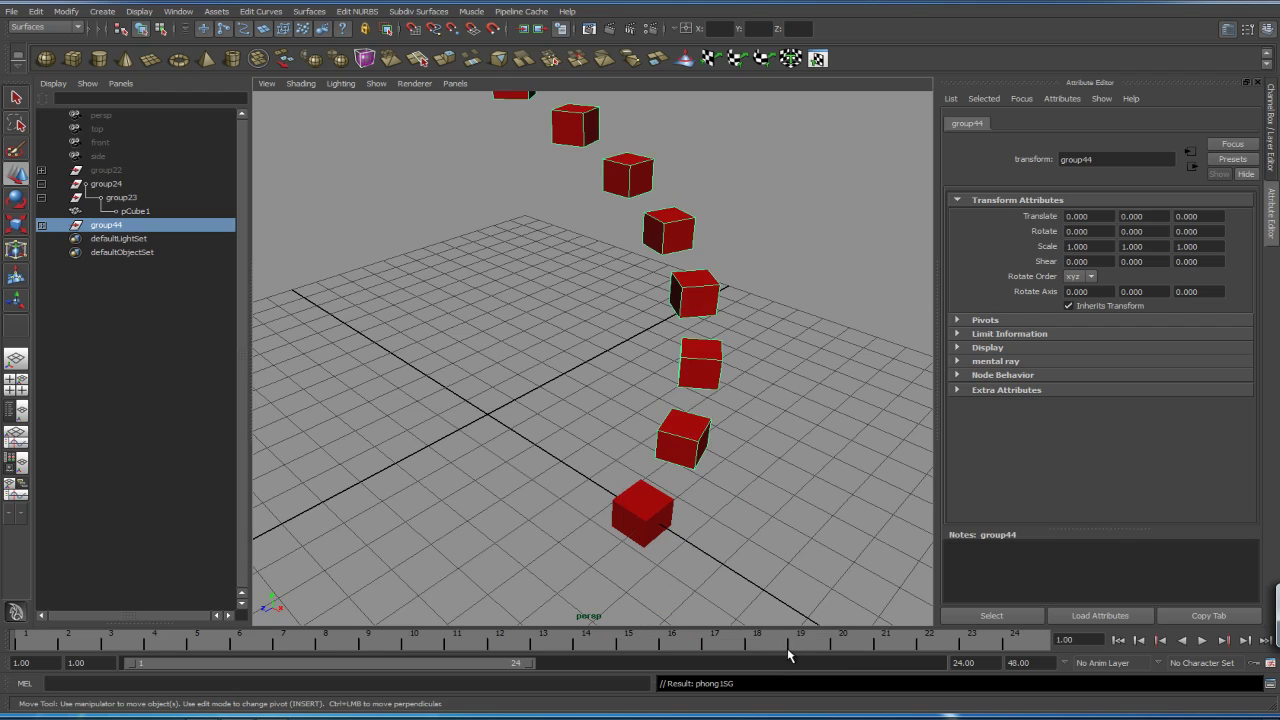
Step: Change the color of the phong1 material to cyan through the first cube, pCube1
right_click_drag(757, 391, 529, 420, "alt")
right_click_drag(586, 314, 936, 462, "alt")
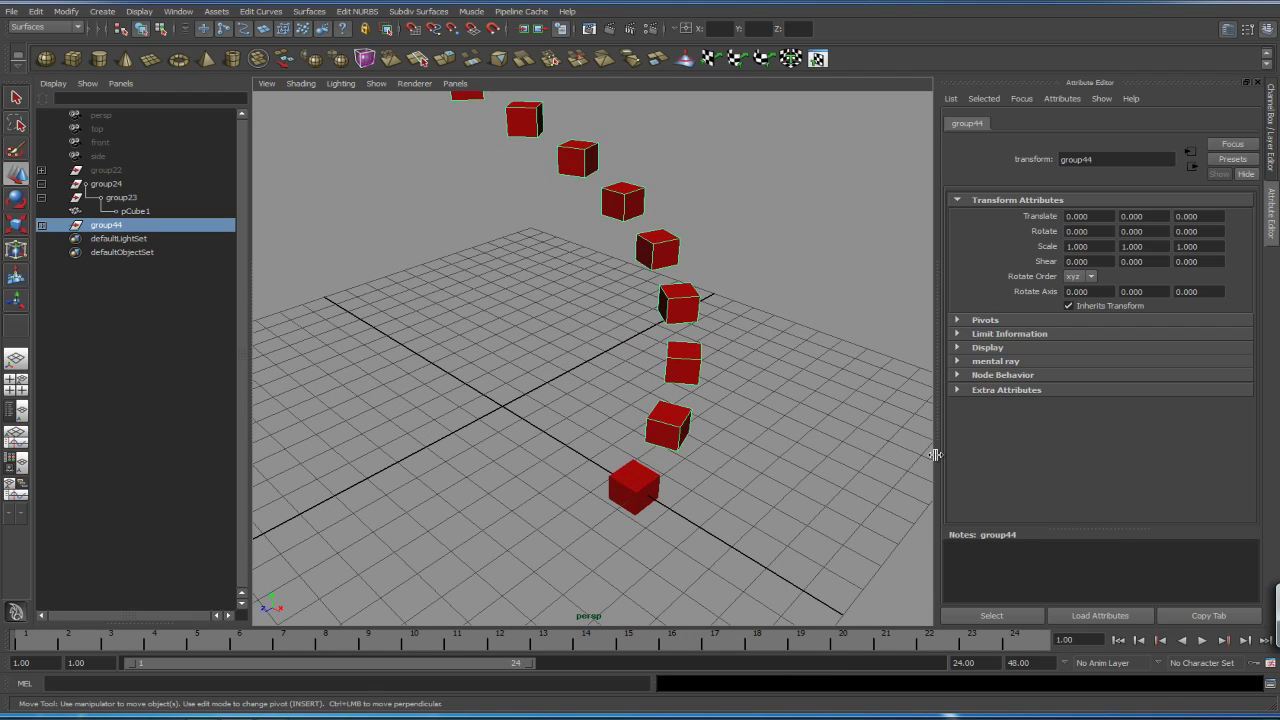
left_click(655, 490)
left_click(742, 462)
left_click(643, 489)
left_click(1136, 124)
left_click(1098, 281)
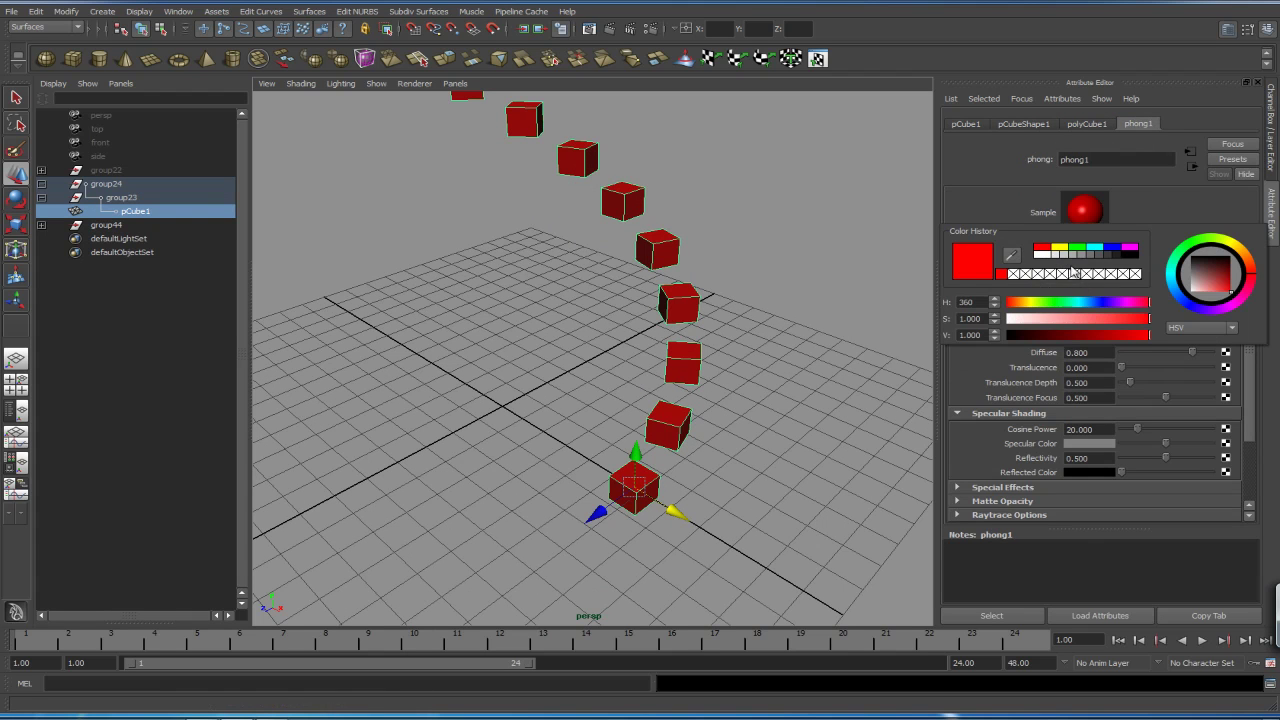
left_click(1097, 250)
left_click(800, 300)
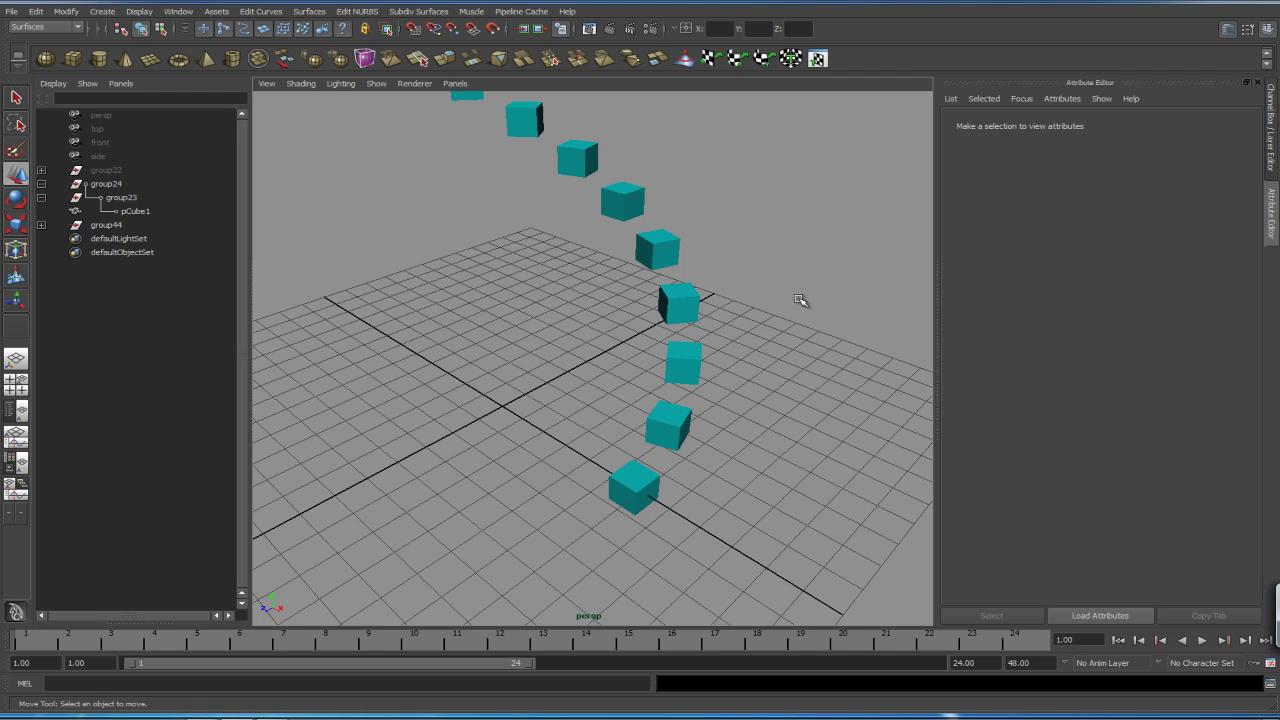
right_click_drag(709, 377, 474, 371, "alt")
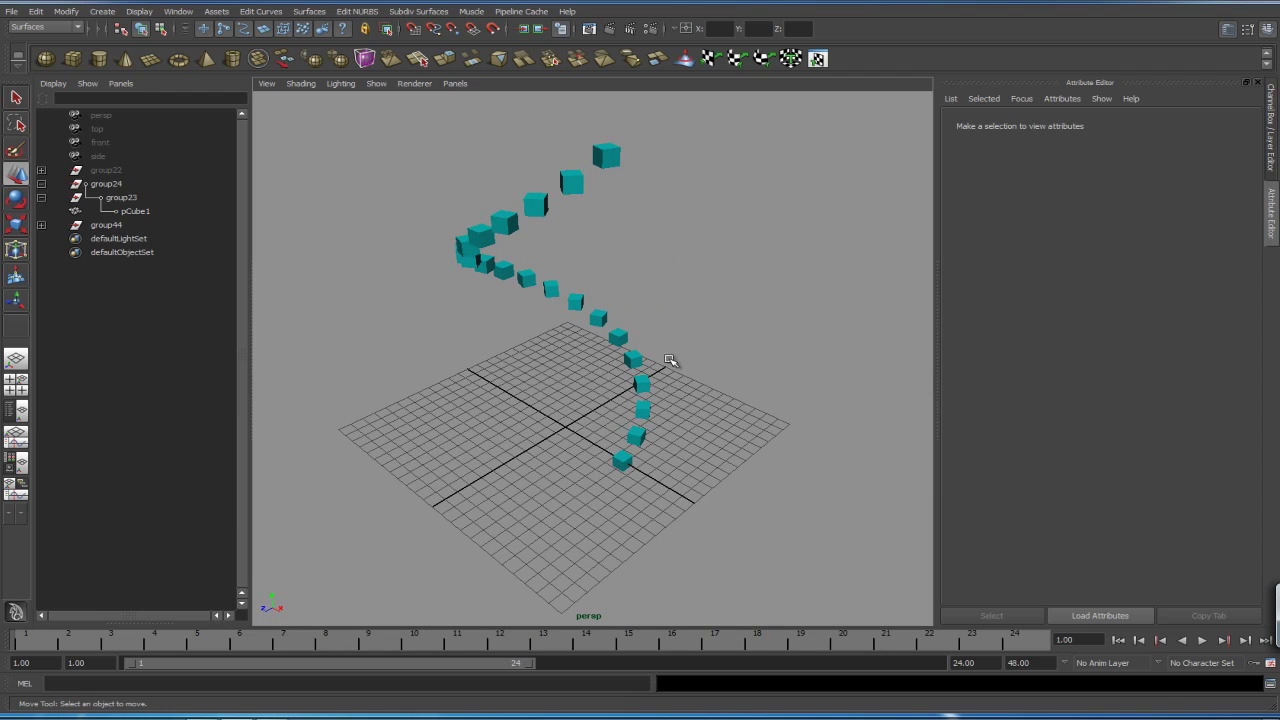
Step: Create a polygon cylinder, parent it under group23 and move it along X to about 2.69
left_click(97, 63)
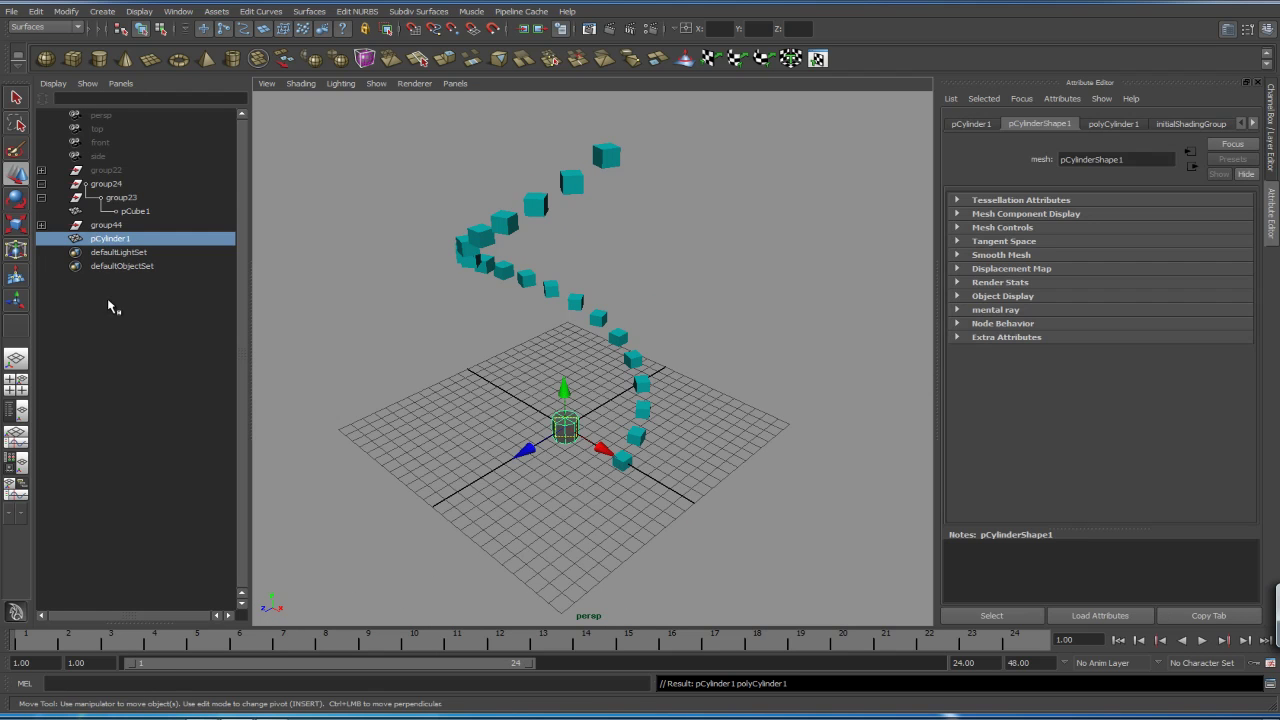
middle_click_drag(120, 241, 134, 209)
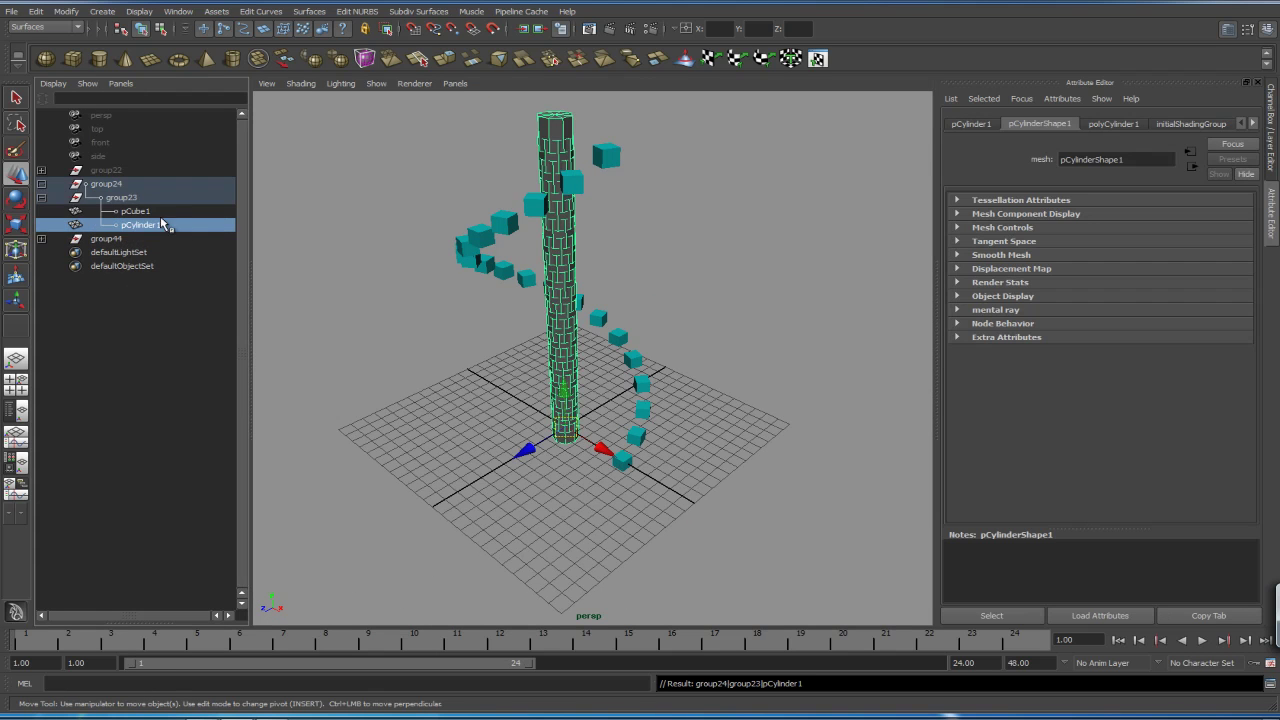
right_click_drag(514, 434, 620, 506, "alt")
left_click_drag(590, 510, 636, 572)
right_click_drag(636, 572, 685, 477, "alt")
left_click_drag(685, 477, 518, 447)
Step: Assign the existing phong1 material to group23 so the first cylinder gets it
left_click(125, 198)
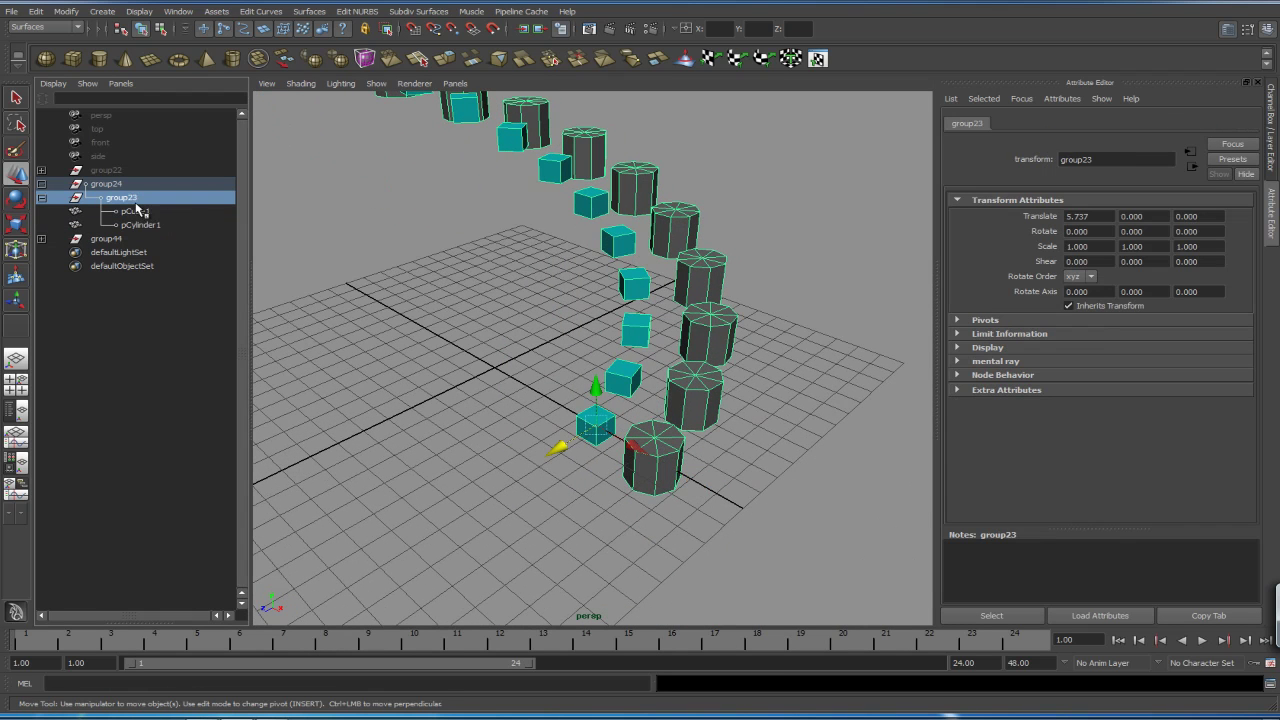
right_click(662, 460)
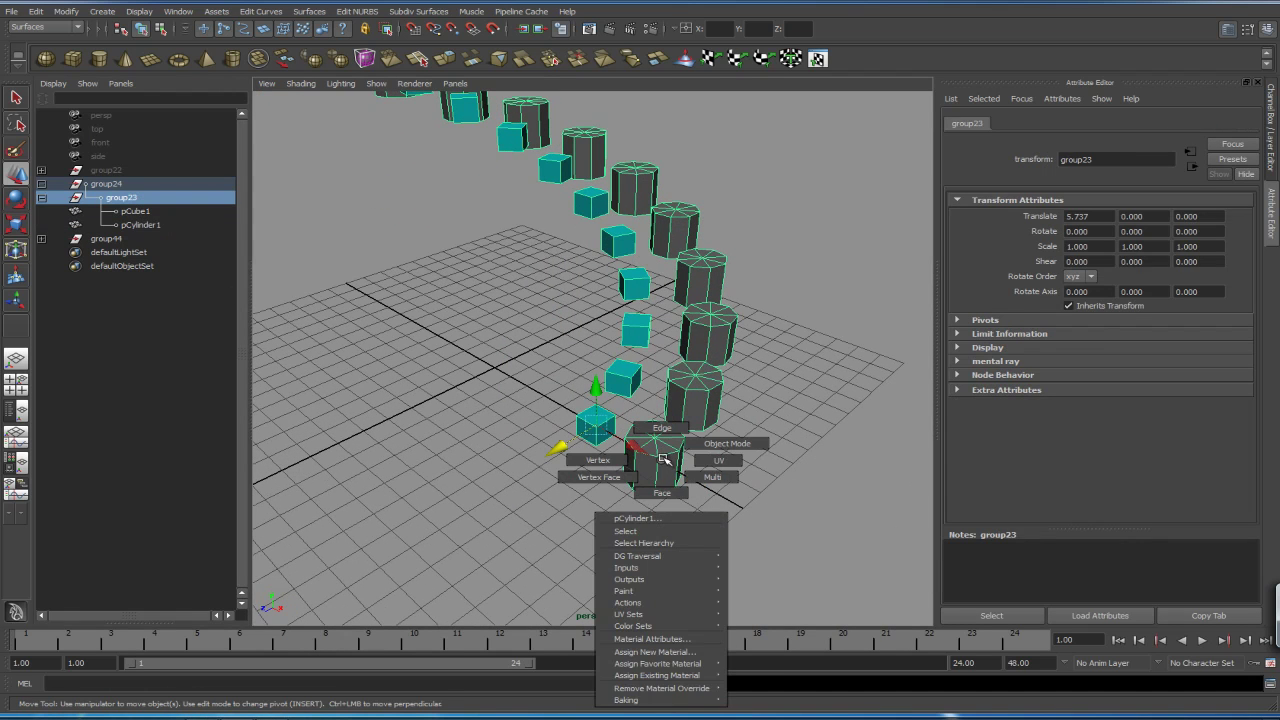
mouse_move(690, 675)
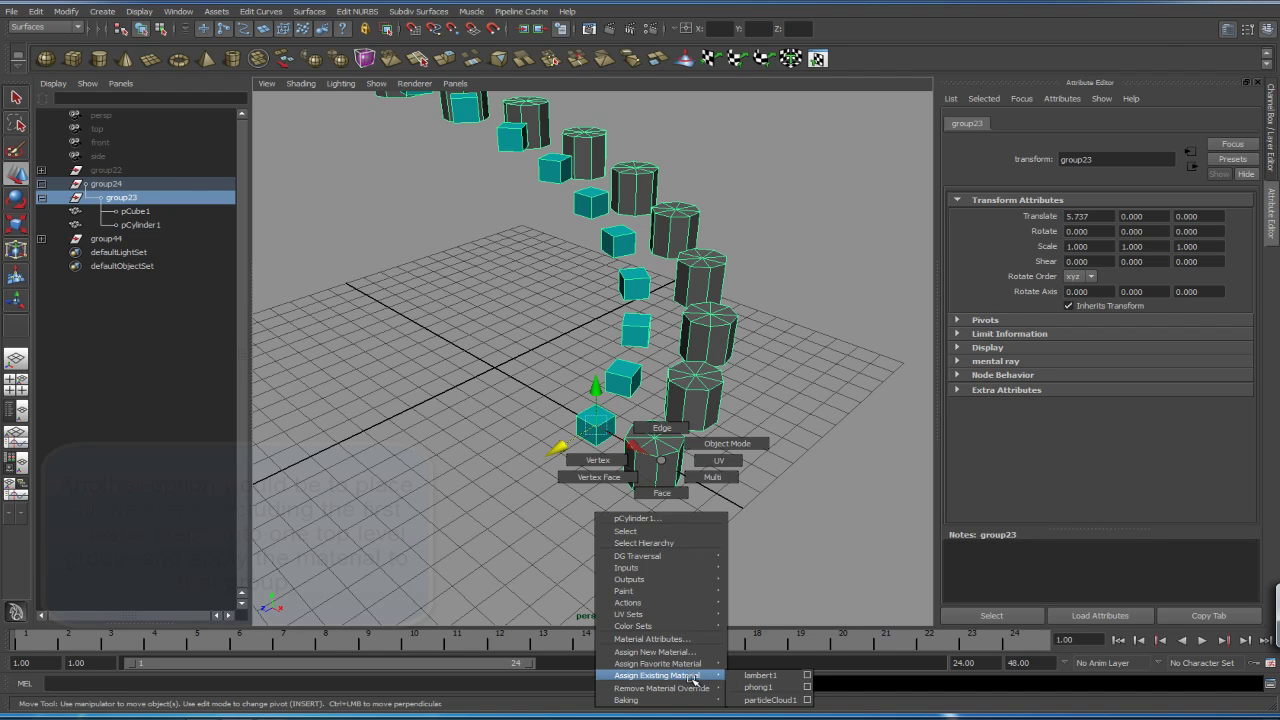
left_click(759, 687)
left_click(765, 588)
left_click_drag(771, 417, 660, 470, "alt")
left_click(620, 460)
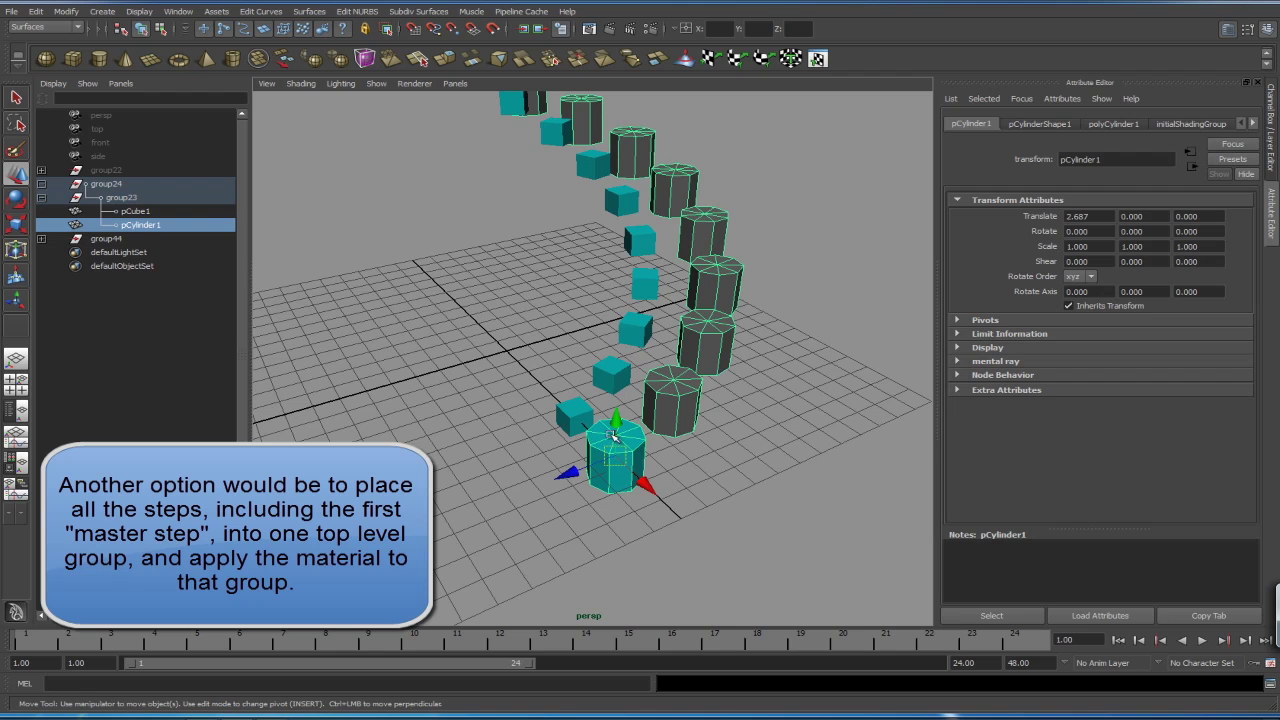
Step: Assign the existing phong1 material to group44 again to cover the instanced cylinders
left_click(135, 211)
left_click(140, 224)
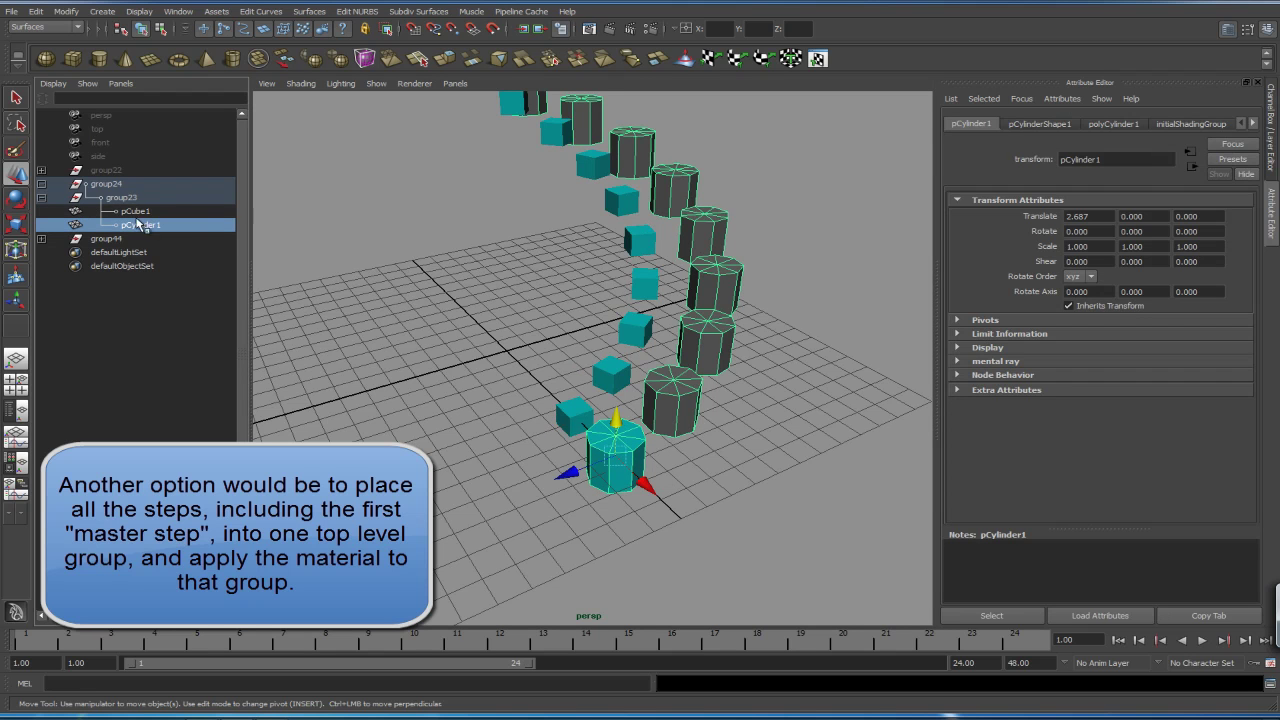
left_click(133, 185)
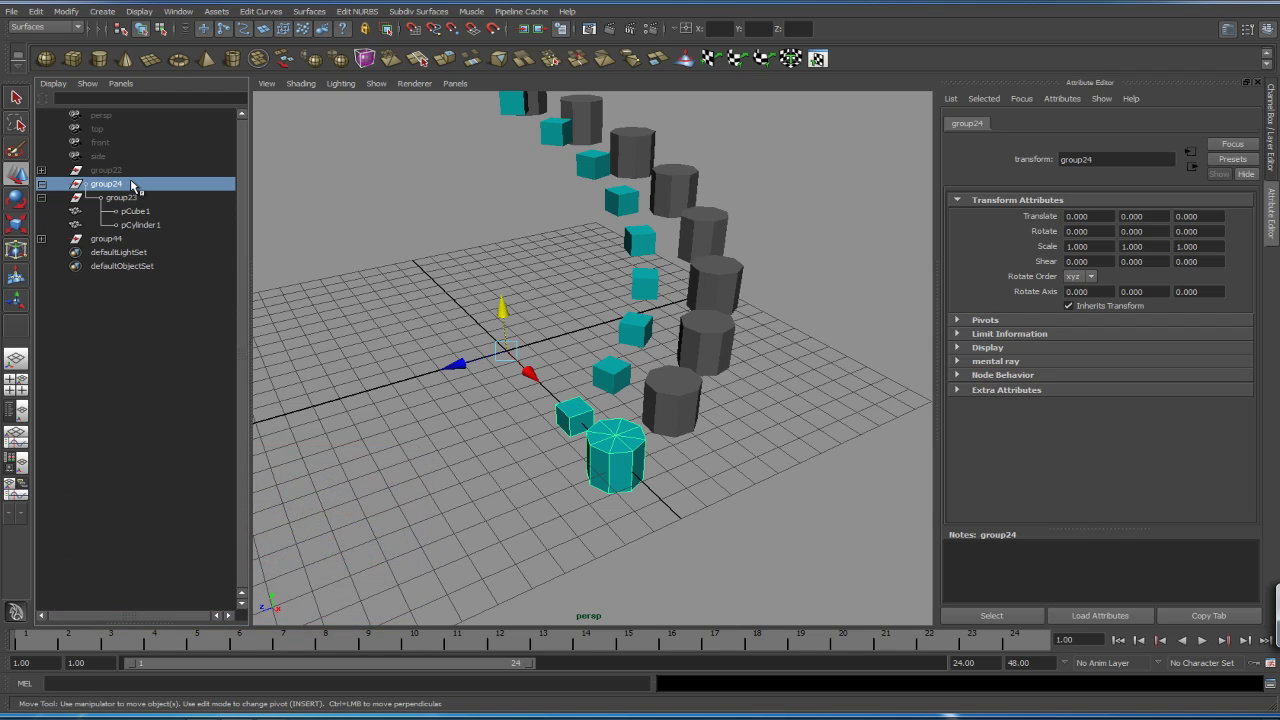
left_click(118, 239)
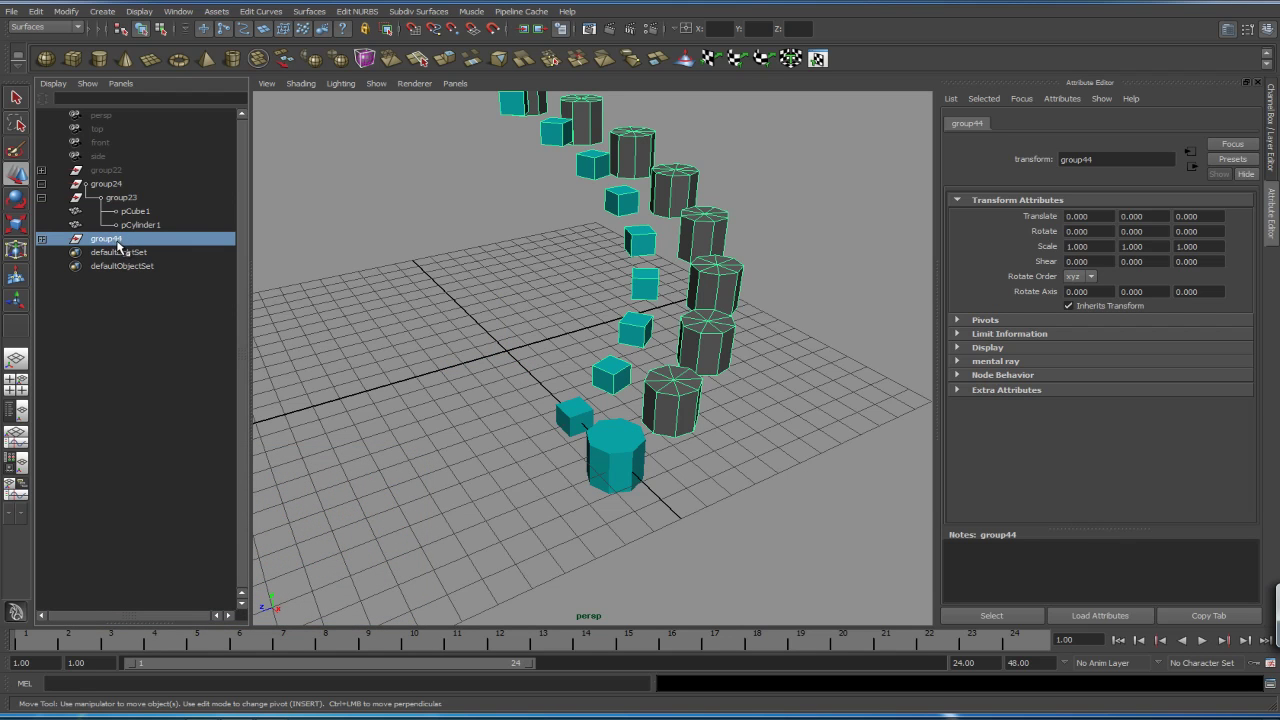
right_click_drag(683, 394, 800, 618)
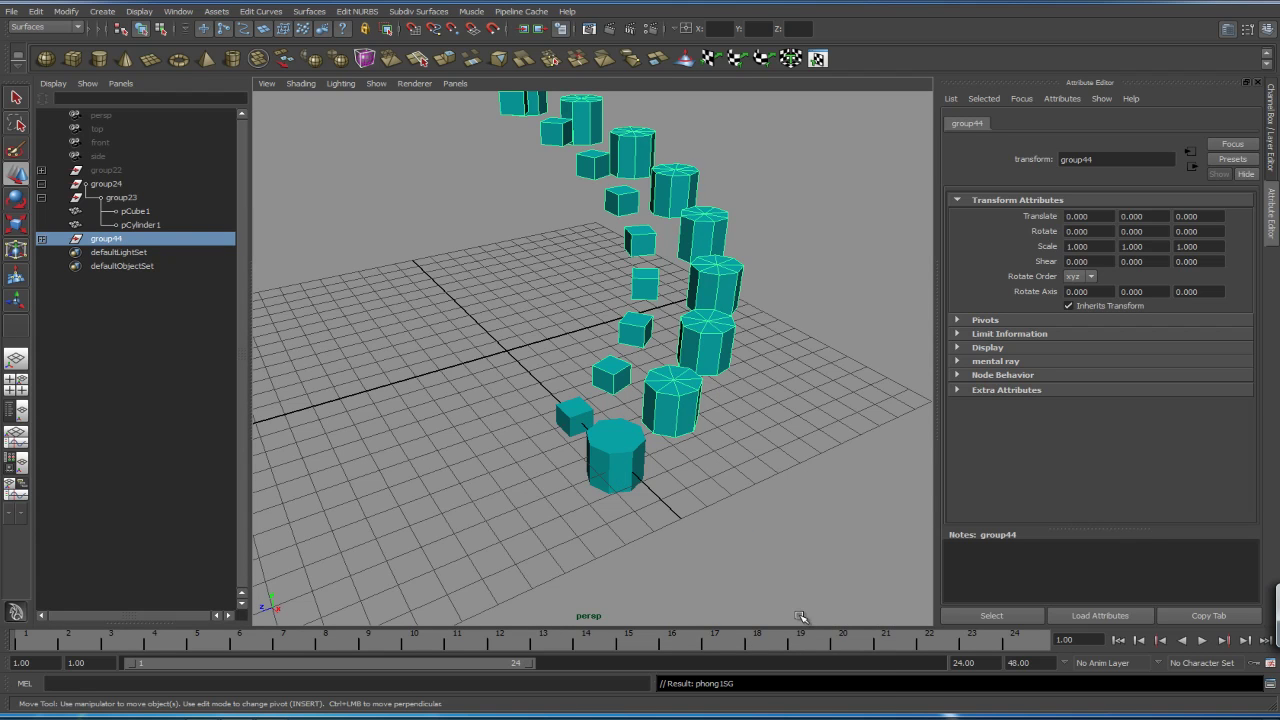
left_click(800, 482)
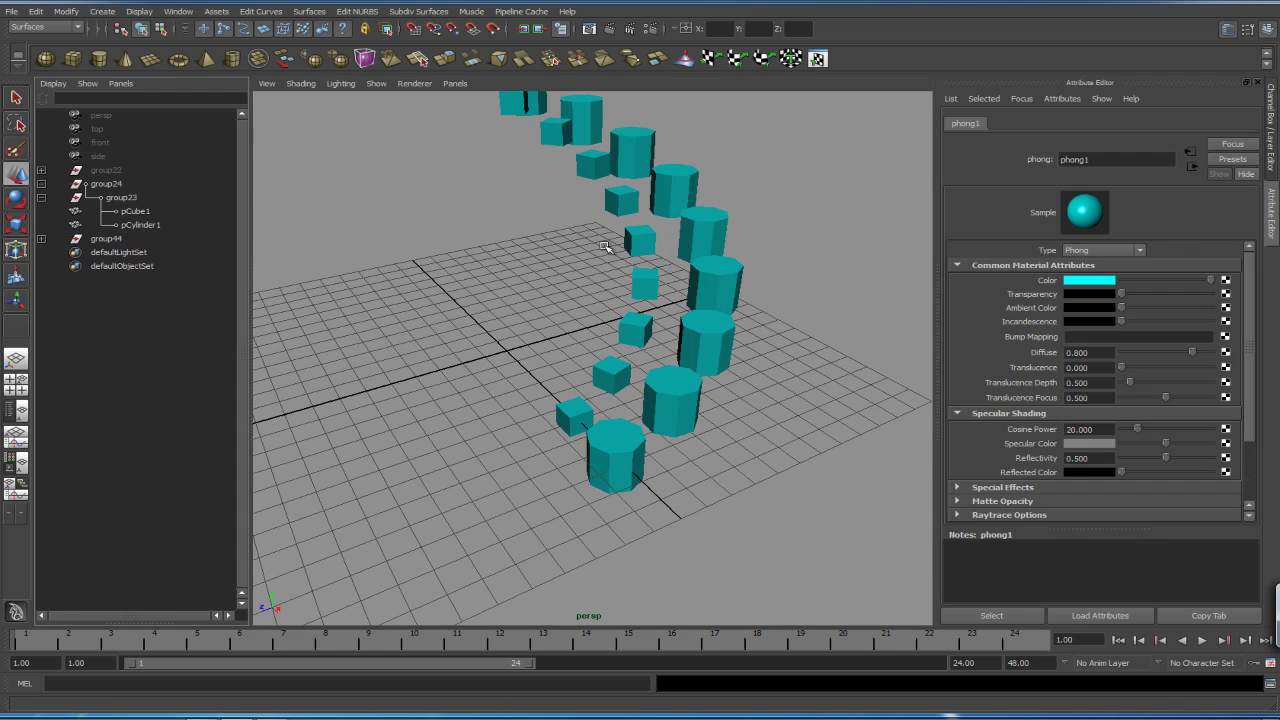
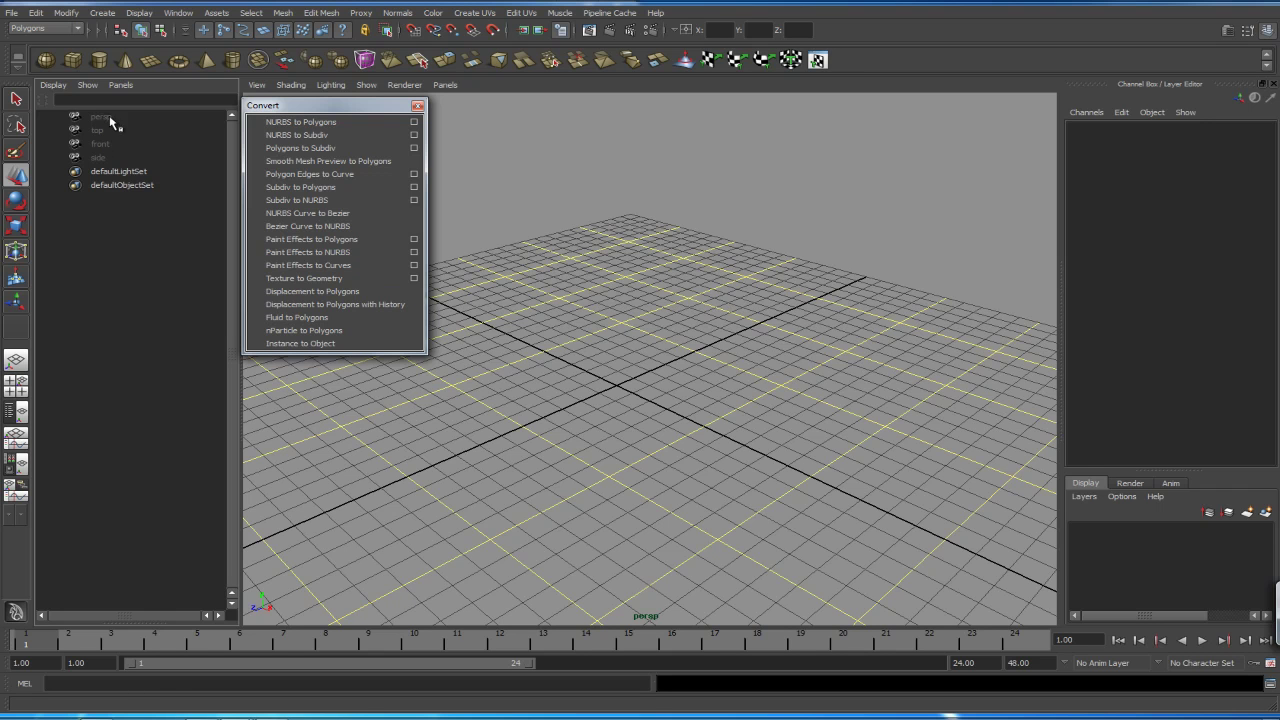
Step: Create a polygon cube in the empty scene, group it twice and expand the hierarchy down to the inner group
left_click(72, 60)
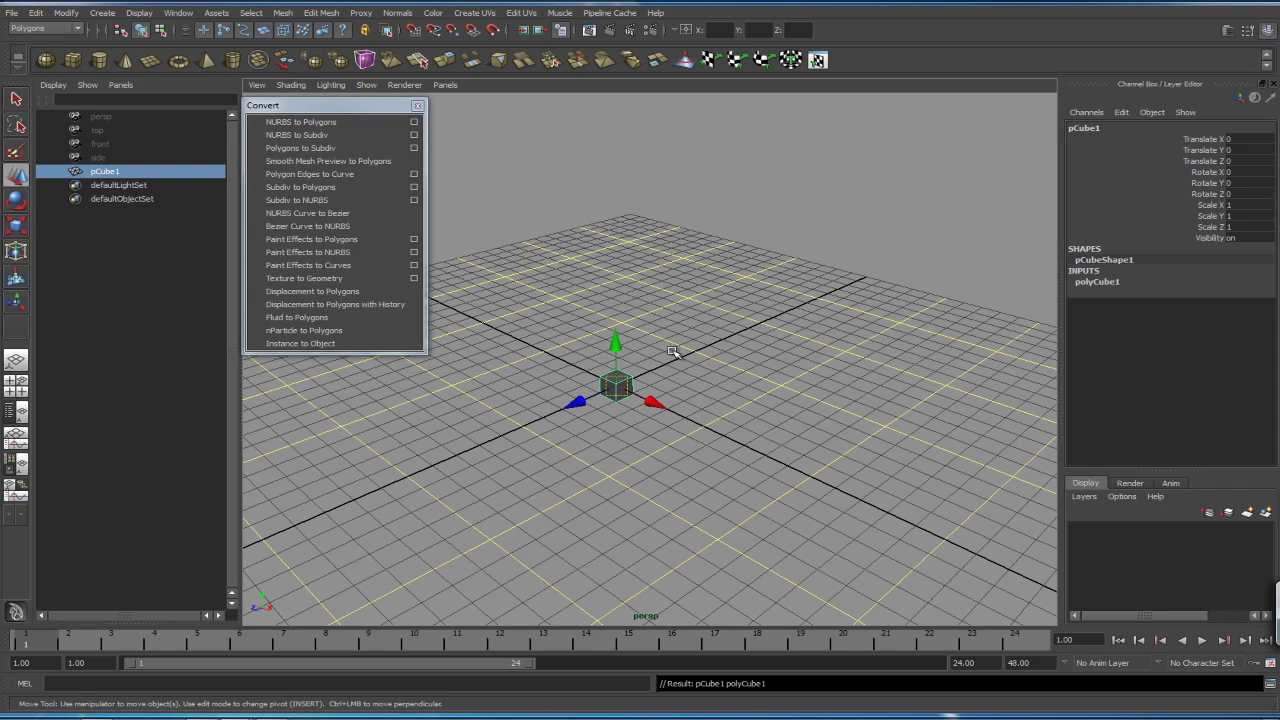
key("ctrl+g")
key("ctrl+g")
left_click(42, 172)
left_click(134, 186)
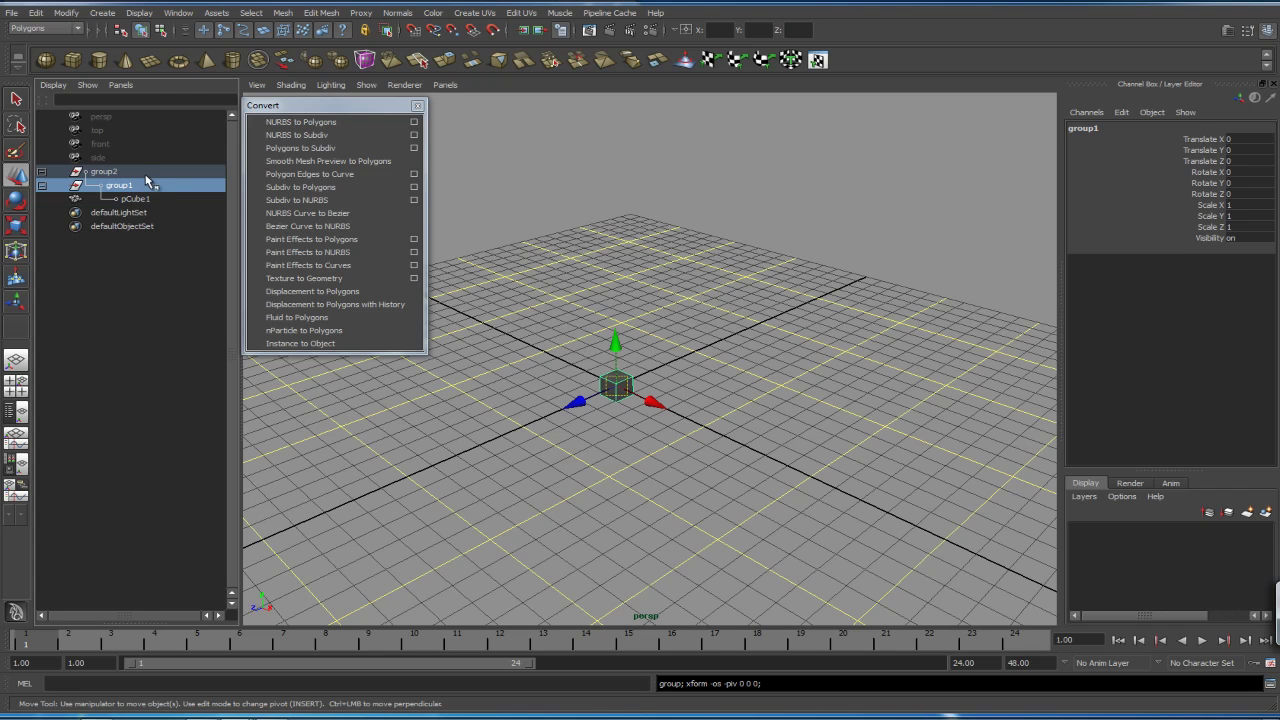
Step: Duplicate group2 as ten instances in a row along negative Z with Duplicate Special
left_click(145, 172)
left_click(36, 13)
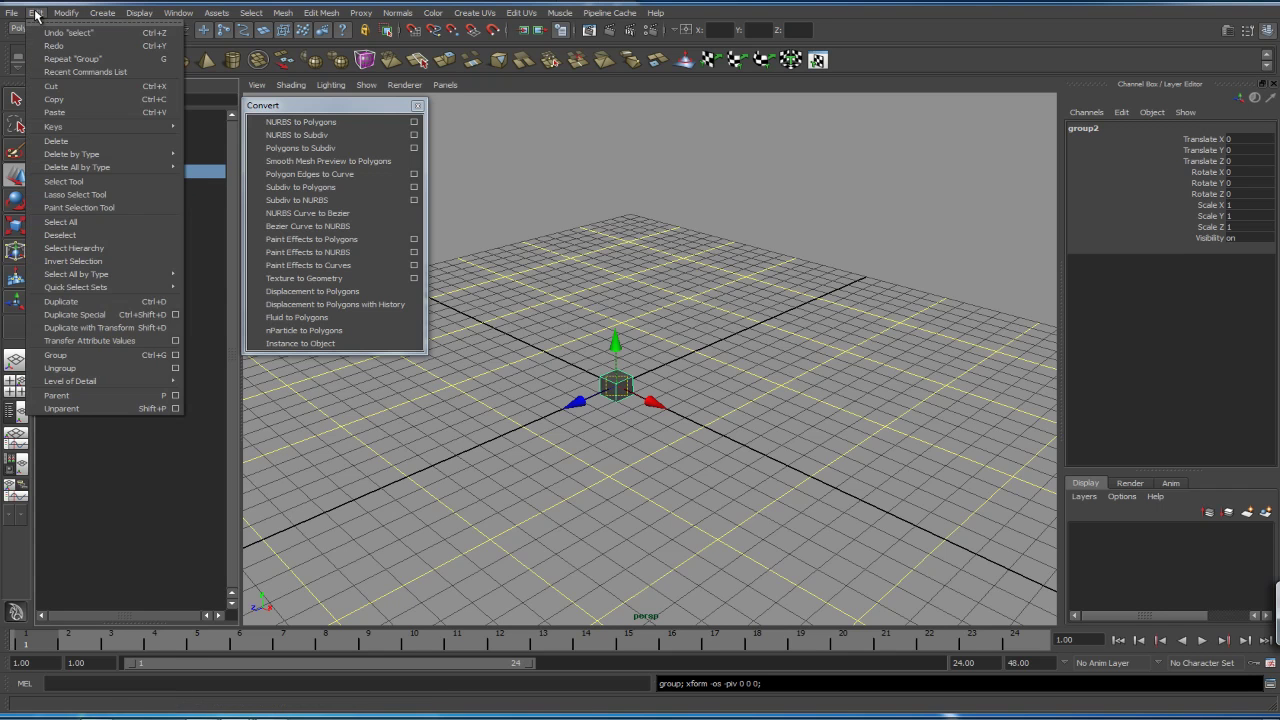
left_click(150, 314)
middle_click_drag(686, 429, 688, 413, "alt")
right_click_drag(688, 413, 840, 449, "alt")
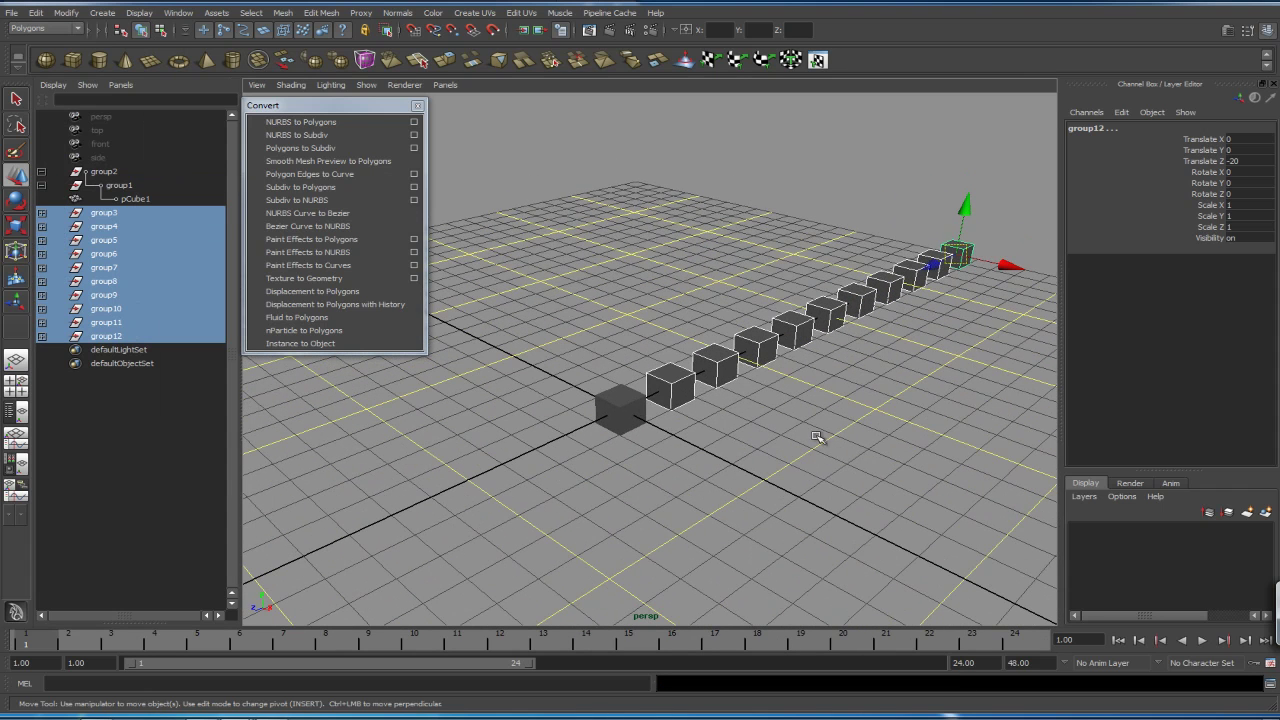
Step: Expand group3 to check its nested group1 and cube, and select group1 under group2 for comparison
left_click(42, 213)
left_click(113, 227)
left_click(41, 226)
left_click(133, 186)
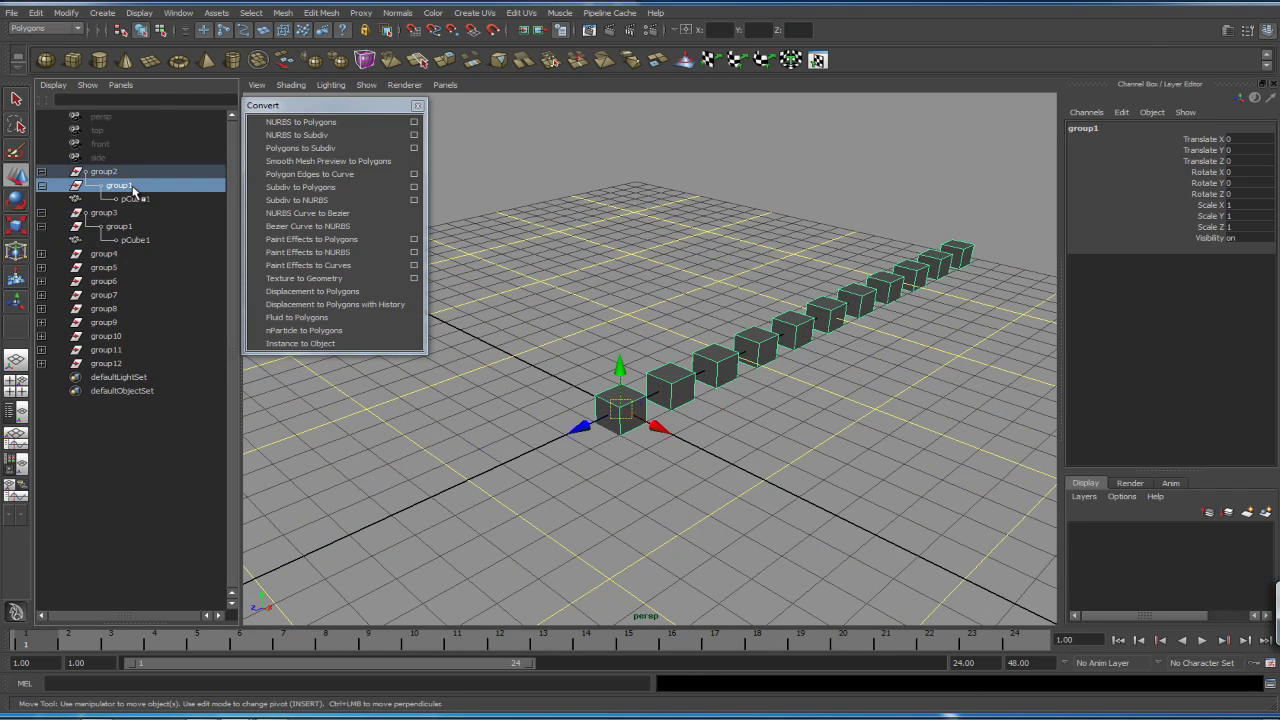
Step: Create a polygon cone and move it along X to about -2.42, beside the first cube
left_click(125, 60)
left_click_drag(657, 430, 610, 420)
right_click_drag(700, 380, 810, 380, "alt")
left_click_drag(810, 380, 800, 424, "alt")
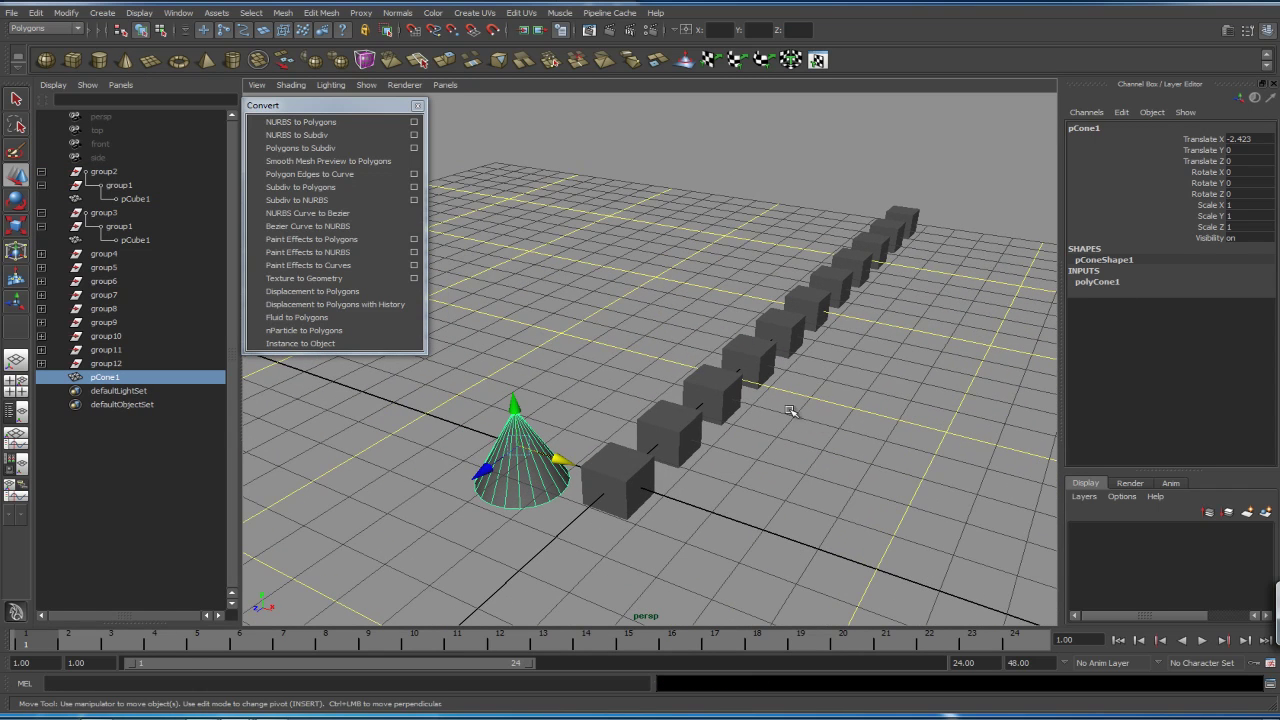
Step: Parent the cone under group1 inside group2, expand group4 down to its children and select its cone instance
left_click_drag(107, 378, 127, 191)
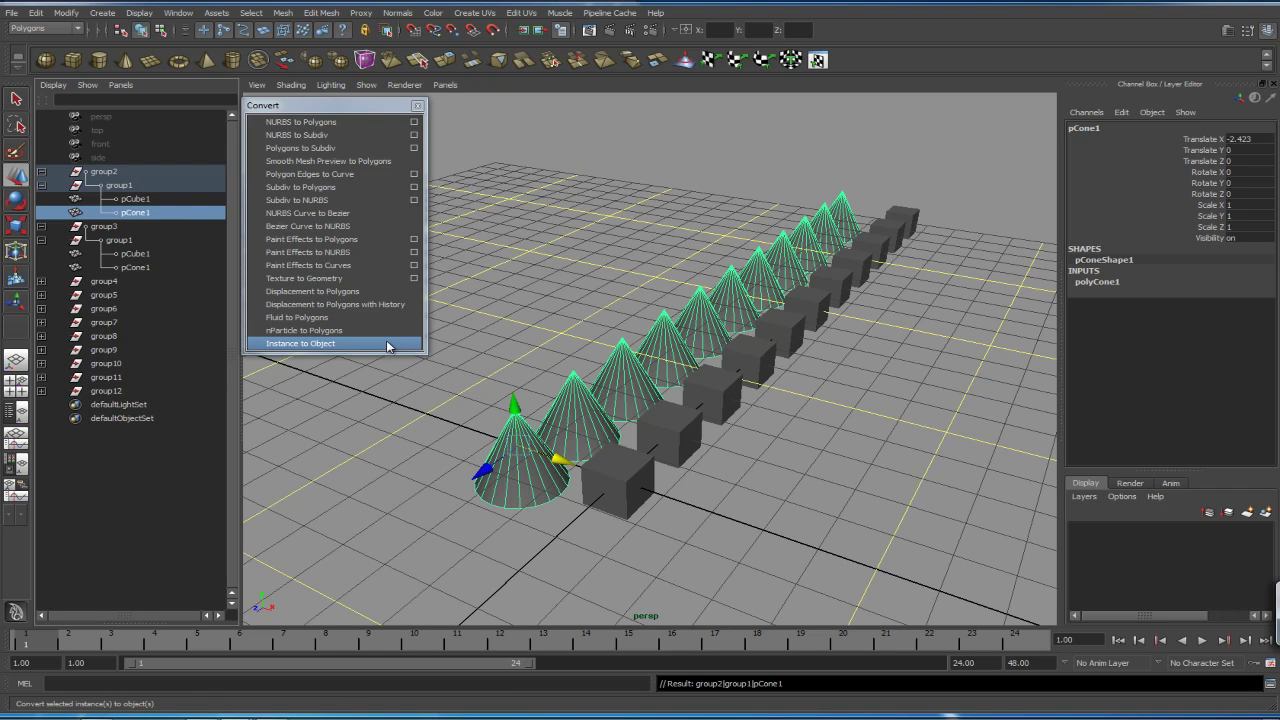
left_click(41, 281)
left_click(41, 295)
left_click(135, 322)
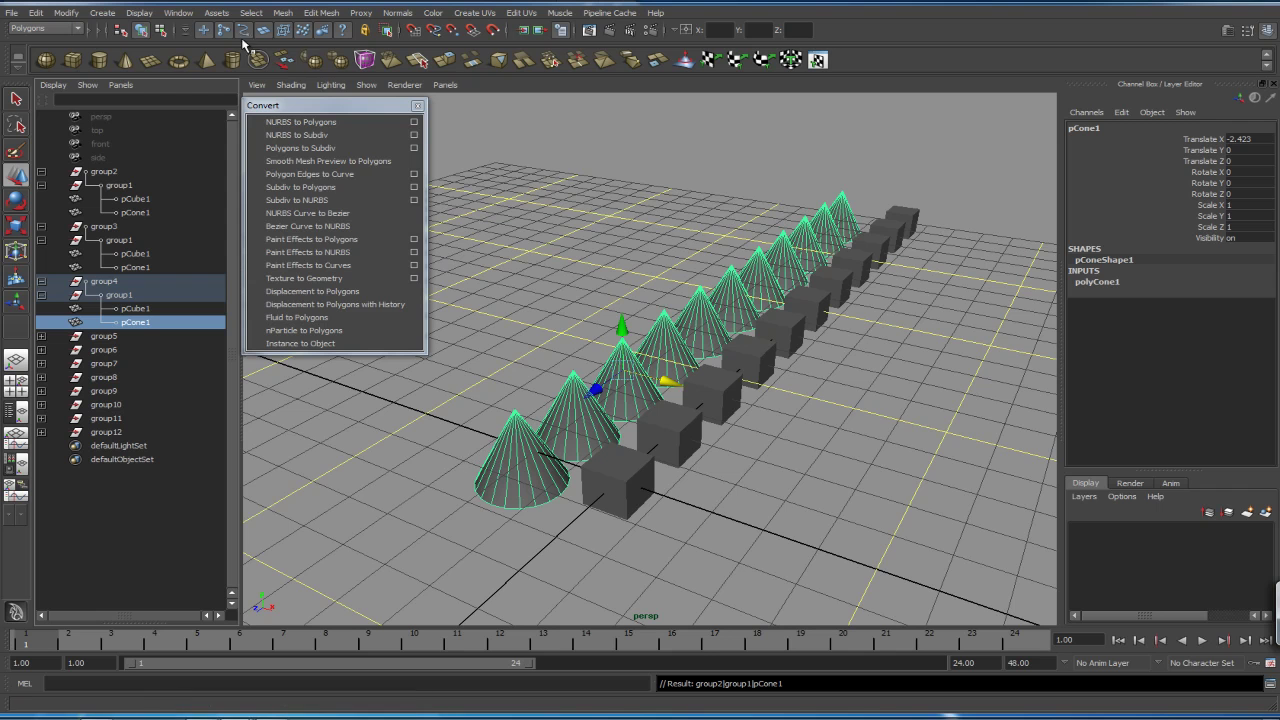
Step: Examine the cone's connections and the shared group1 hierarchy in the Hypergraph, and close both Hypergraph windows
left_click(178, 13)
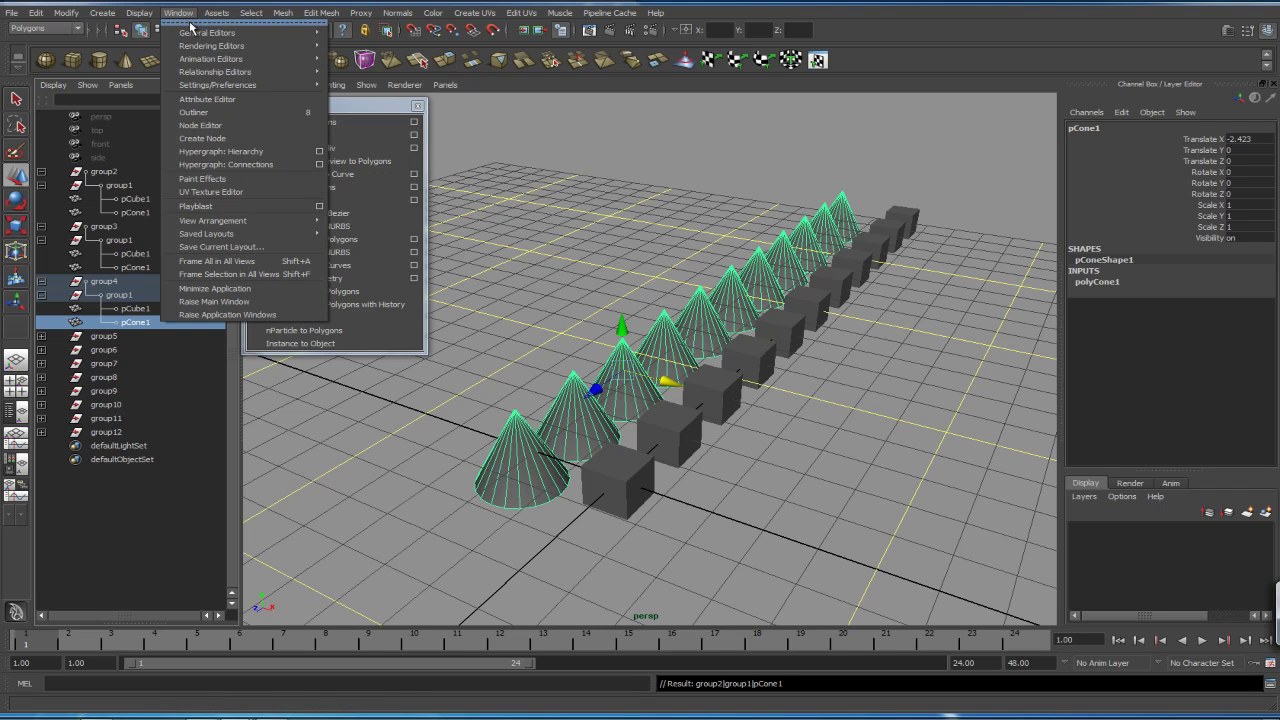
left_click(251, 165)
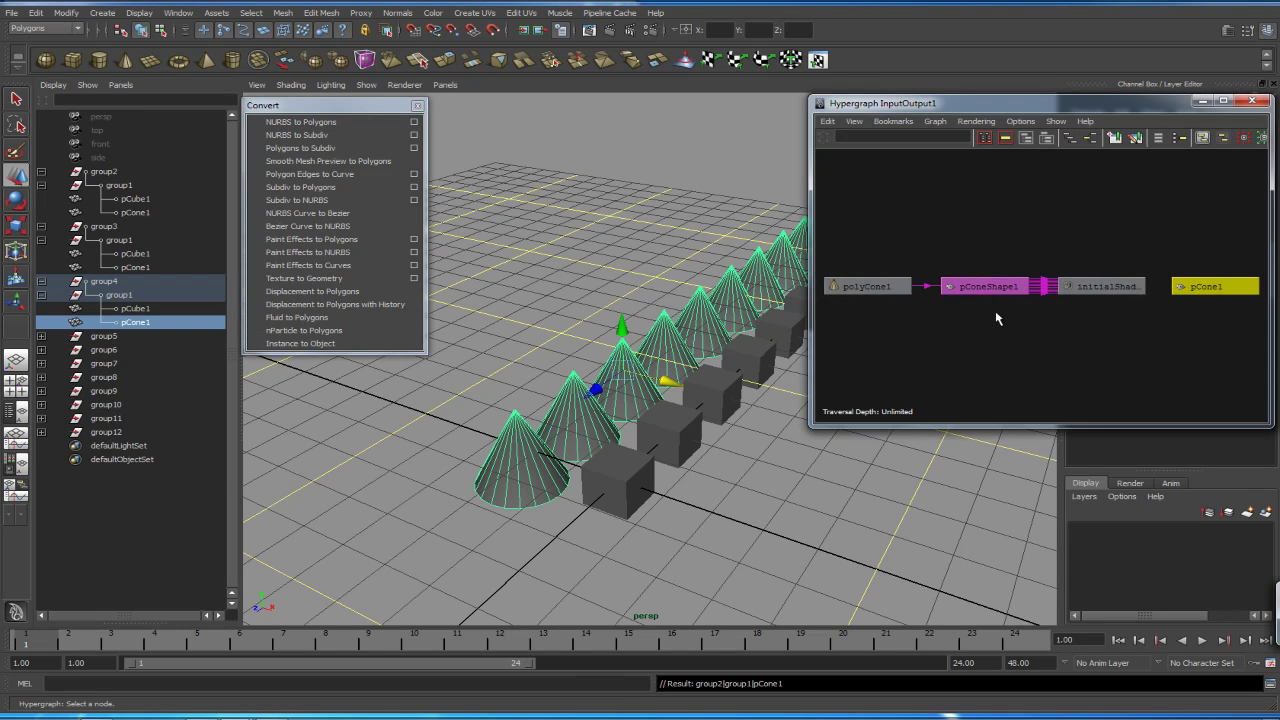
left_click(182, 13)
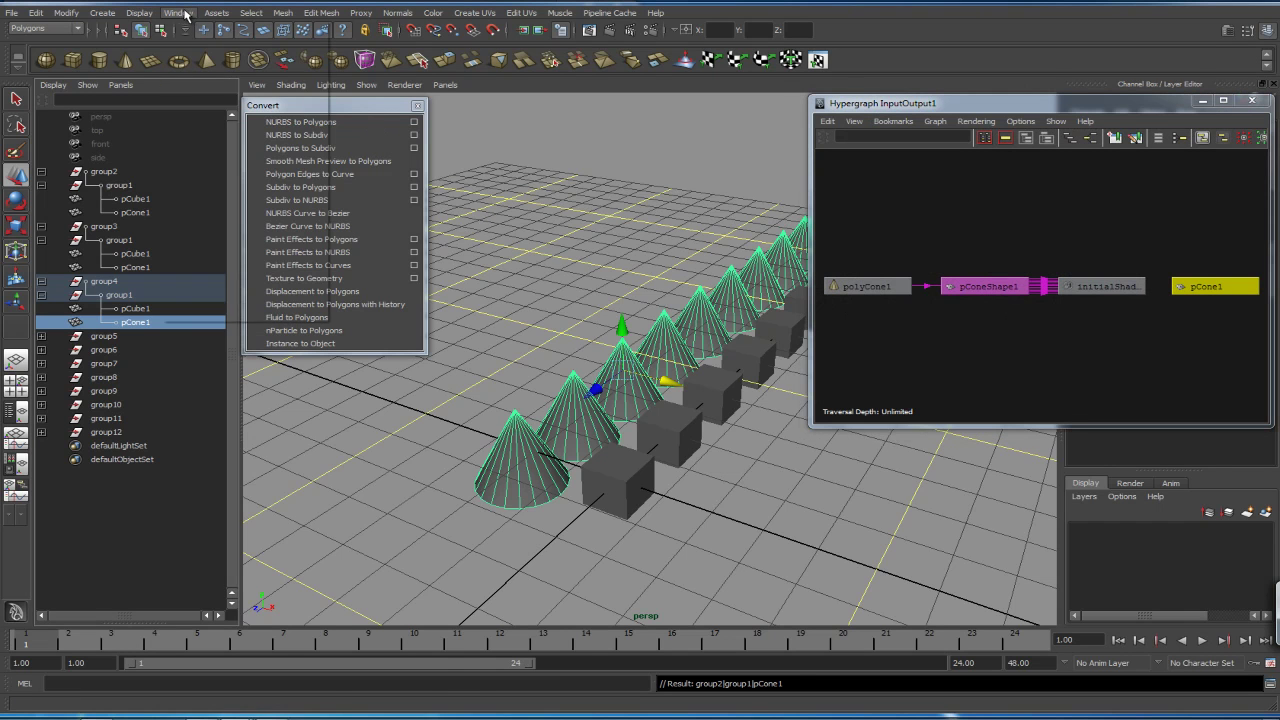
left_click(221, 151)
left_click_drag(886, 303, 1021, 316)
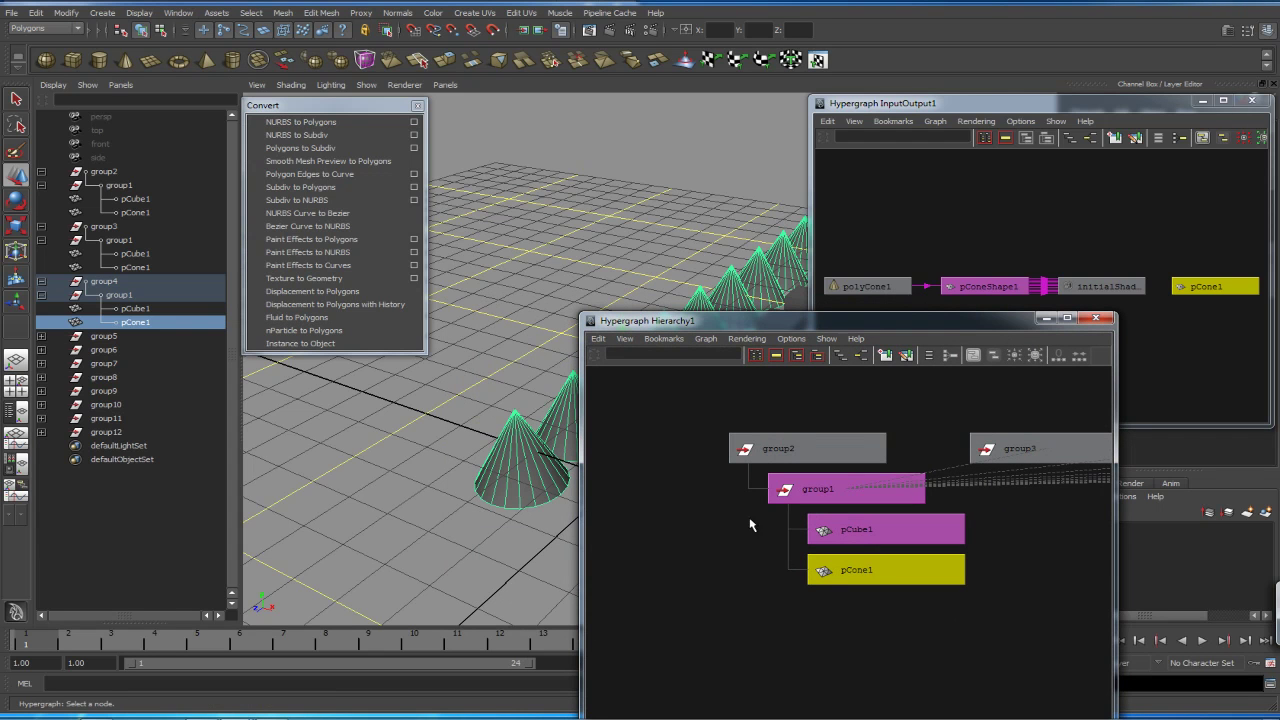
left_click(779, 560)
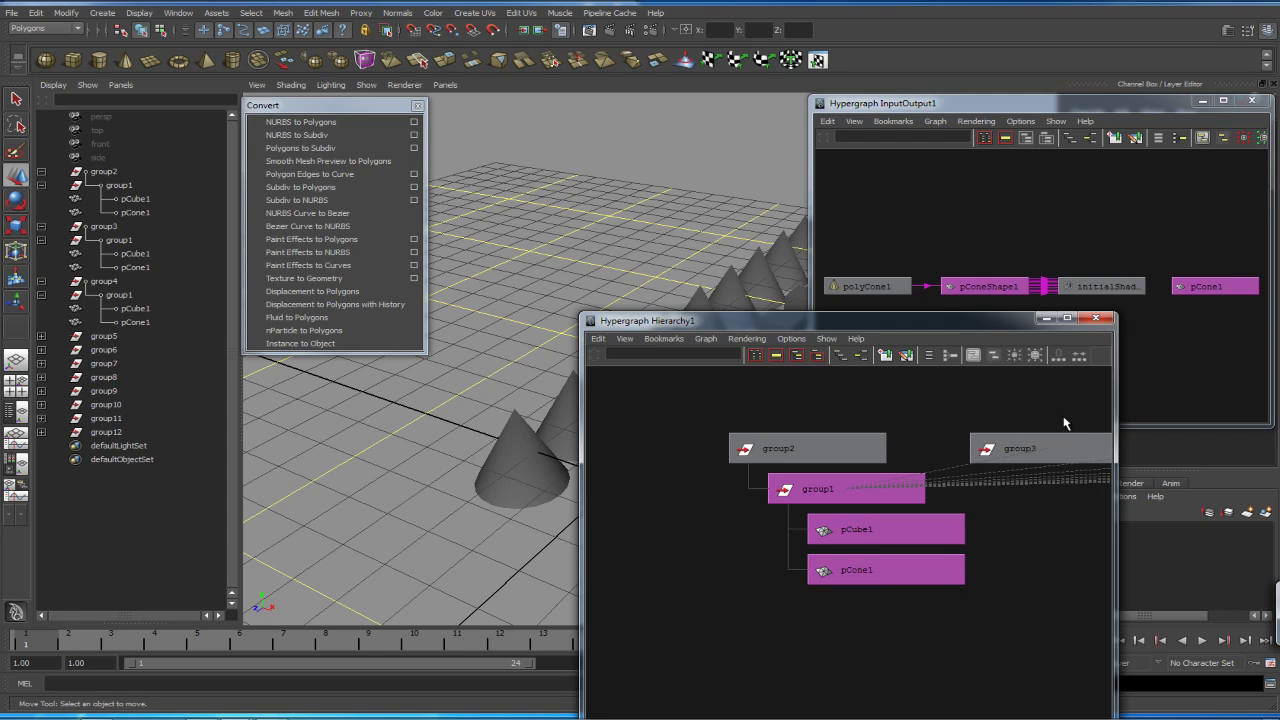
middle_click_drag(1070, 427, 879, 424, "alt")
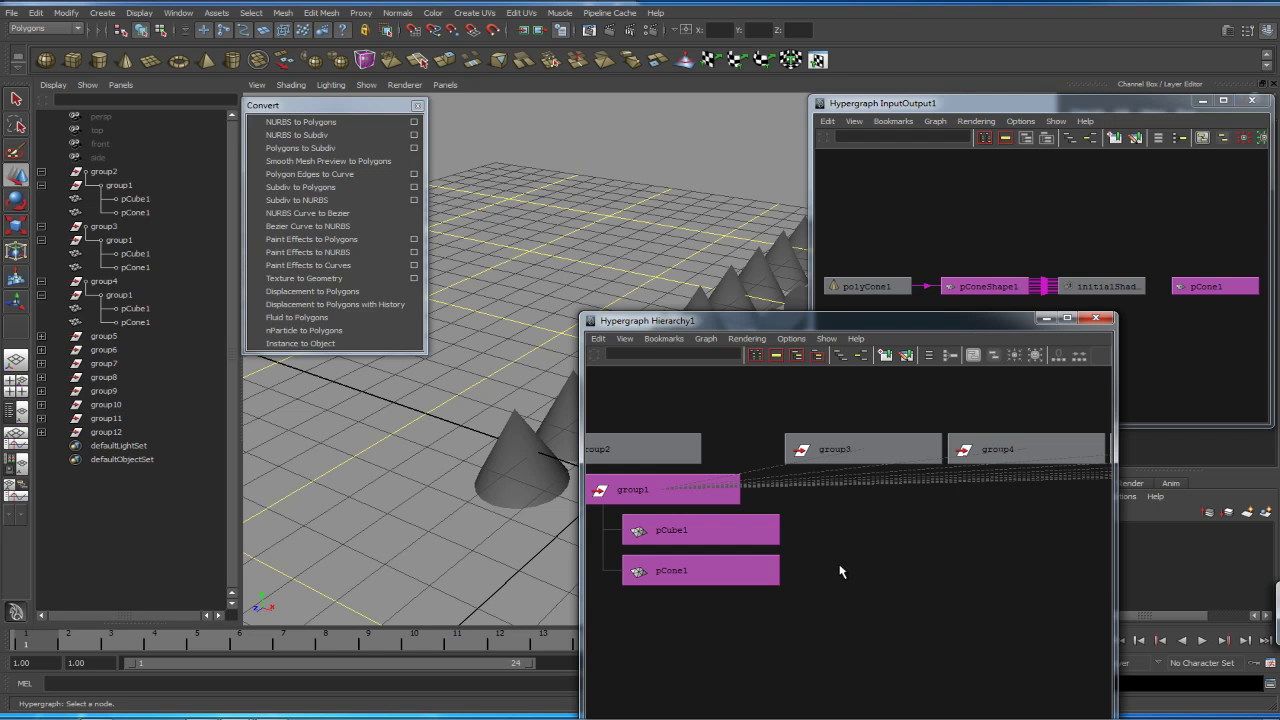
left_click(1096, 318)
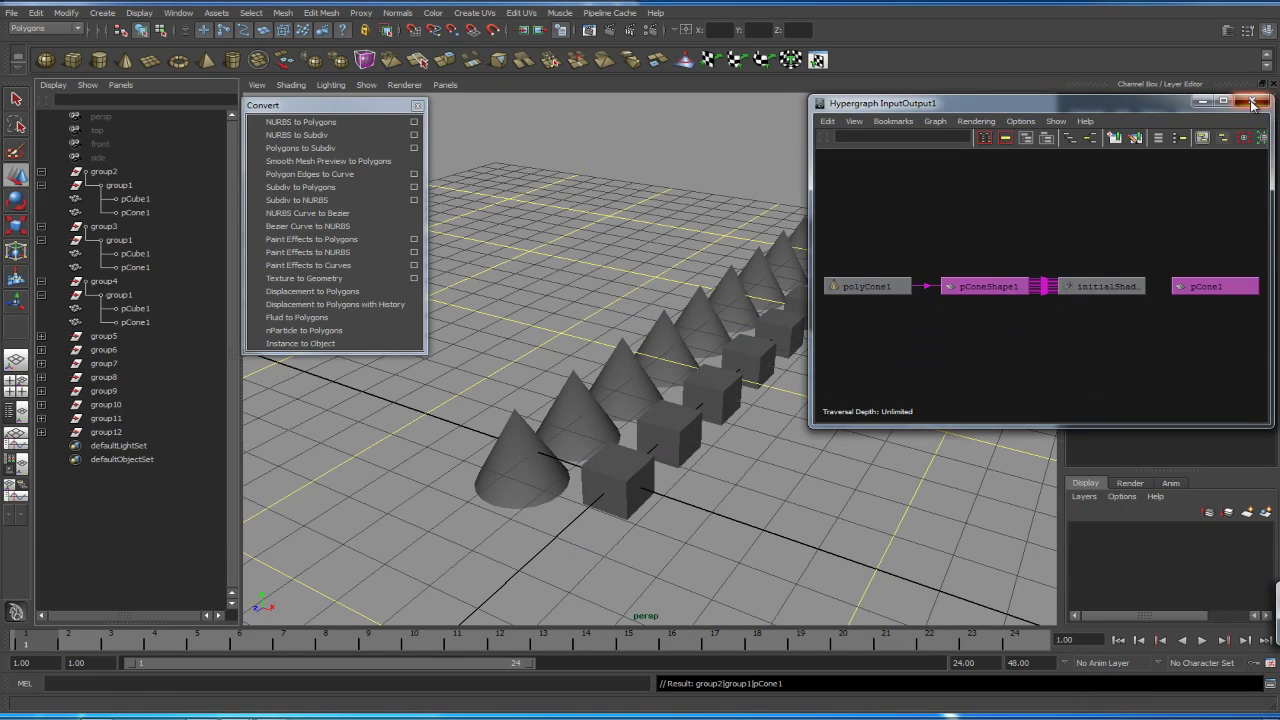
left_click(1251, 101)
Step: Delete group3 through group12 and the original group2 to empty the scene
scroll(877, 372, "down", 3)
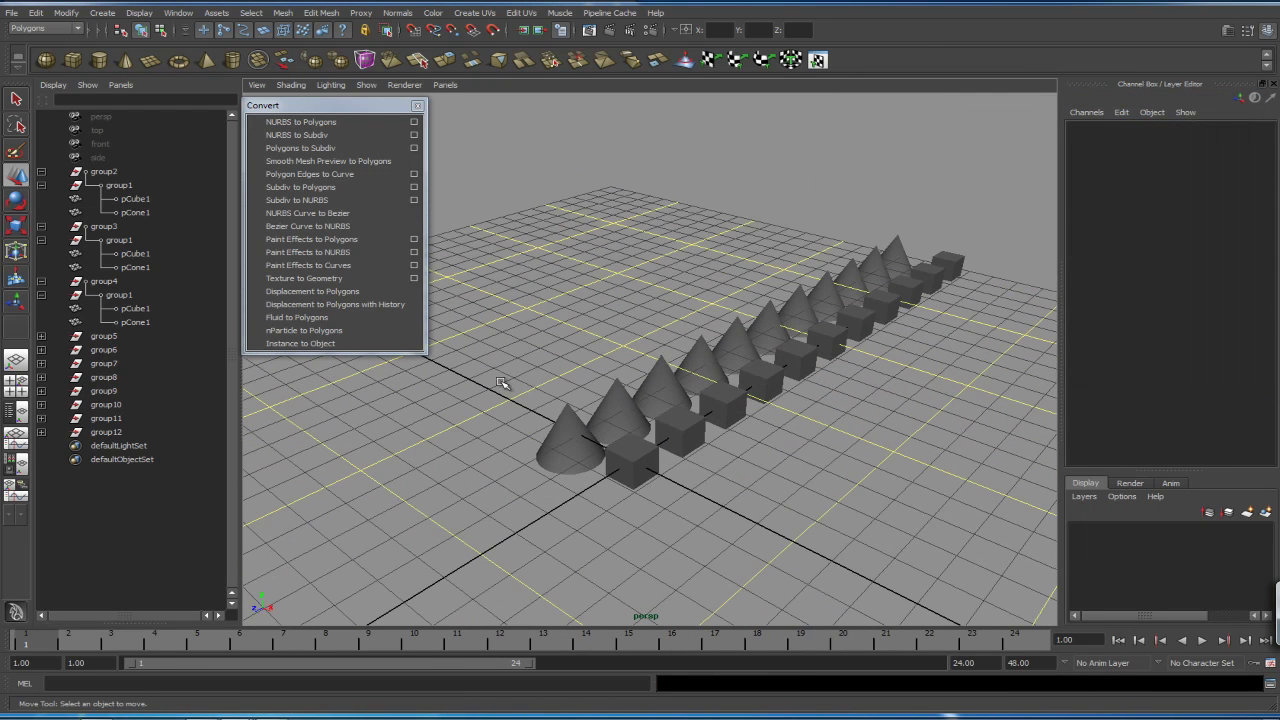
left_click(42, 185)
left_click(92, 200)
left_click(122, 402, "shift")
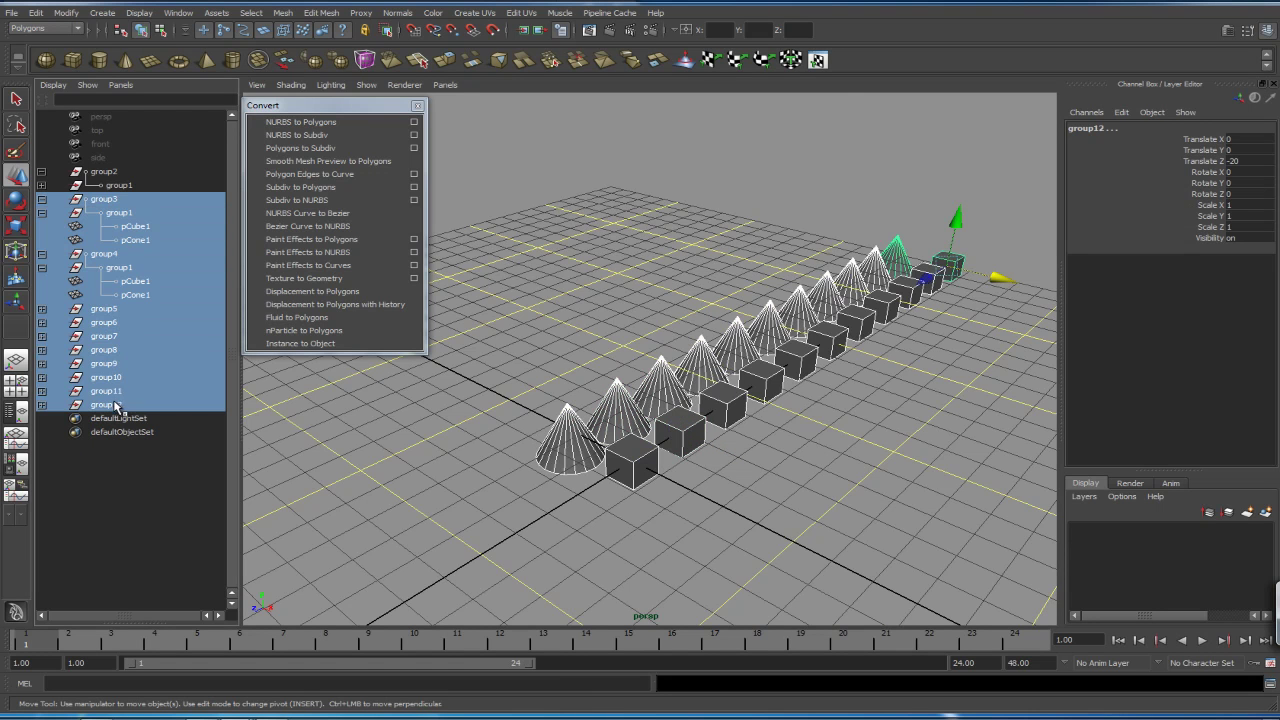
key("Delete")
left_click(100, 173)
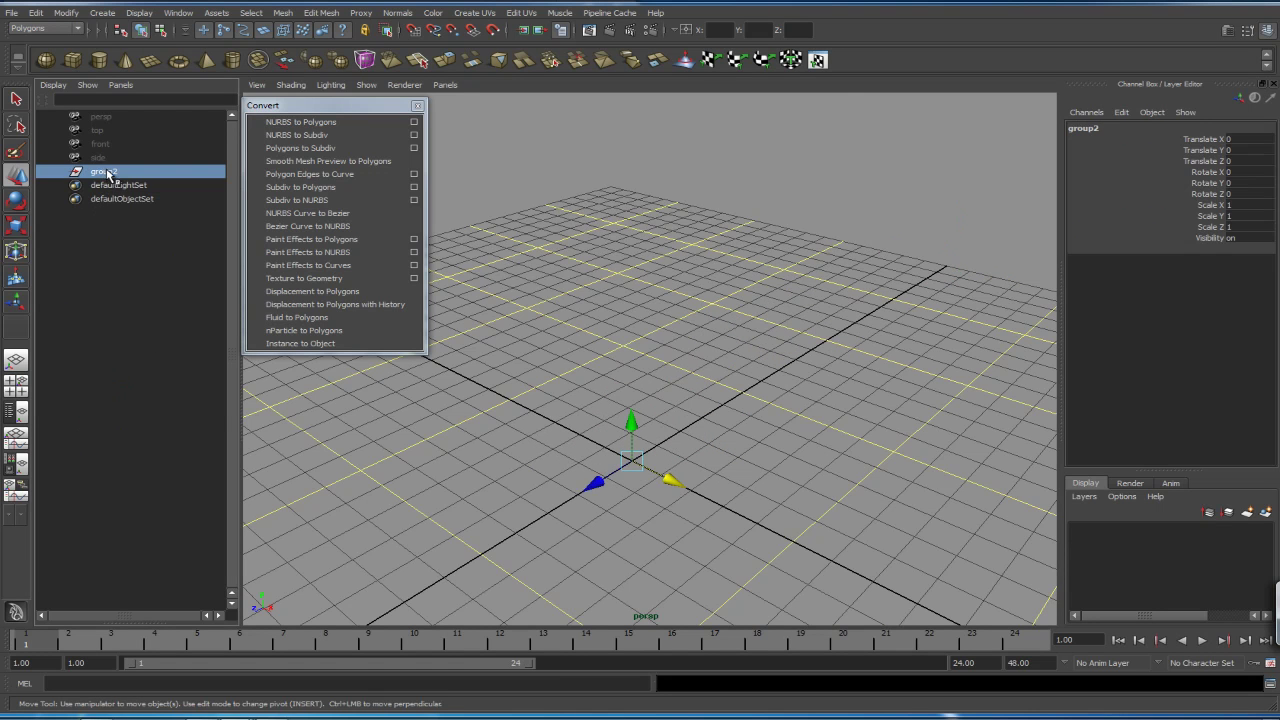
key("Delete")
Step: Create a new polygon cube at the origin and group it twice
left_click(72, 60)
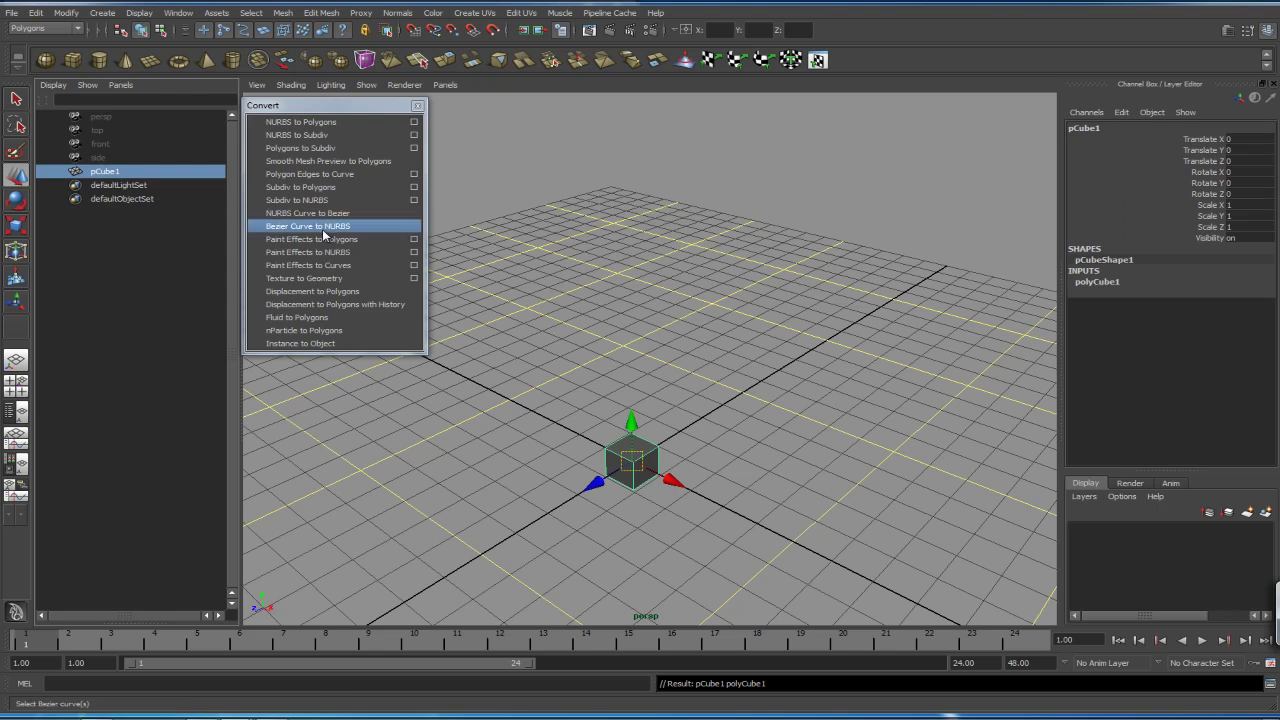
key("ctrl+g")
left_click(57, 176)
key("ctrl+g")
Step: Duplicate group2 as 10 instances under a new group with Duplicate Special, translated -2 in Z
left_click(40, 14)
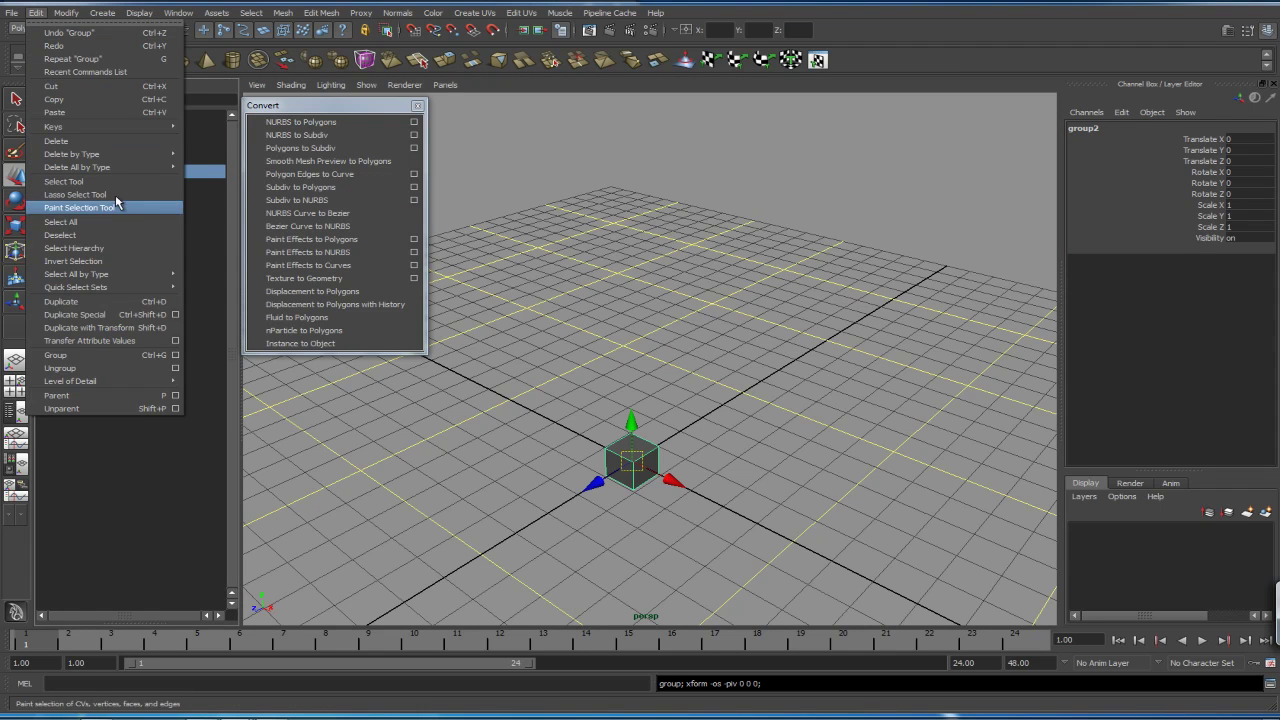
left_click(178, 316)
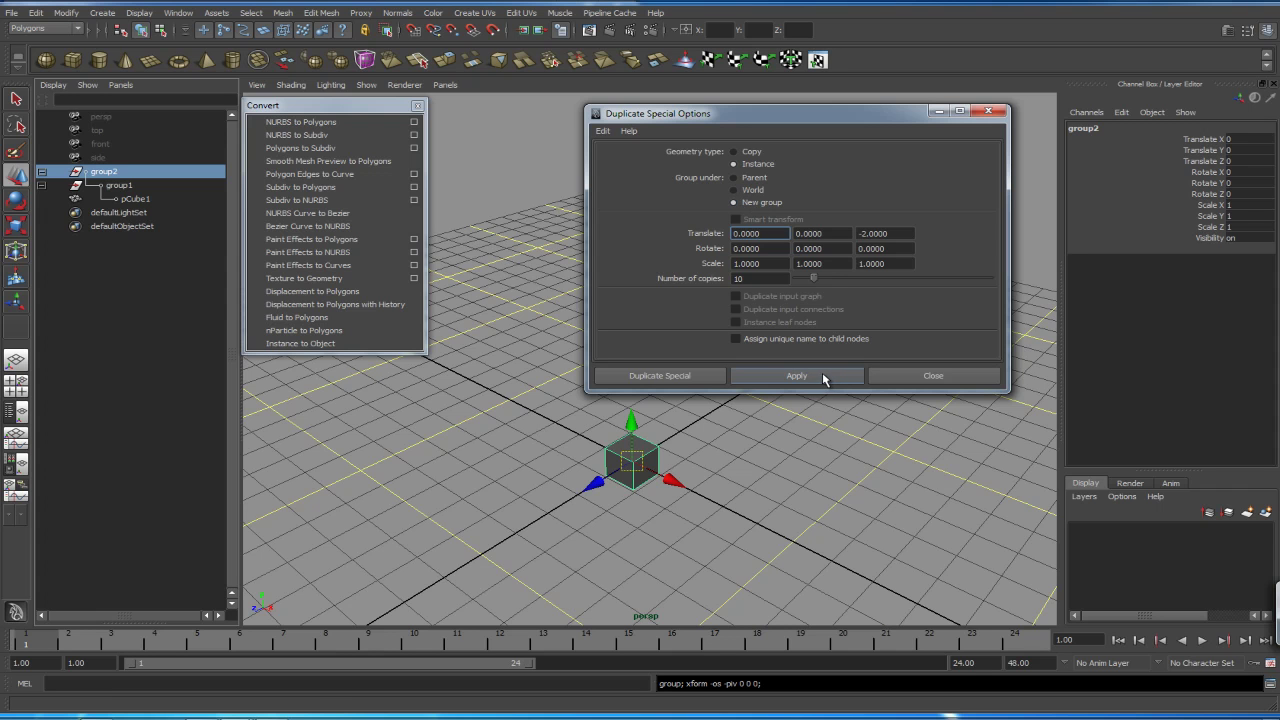
left_click(797, 376)
left_click(910, 378)
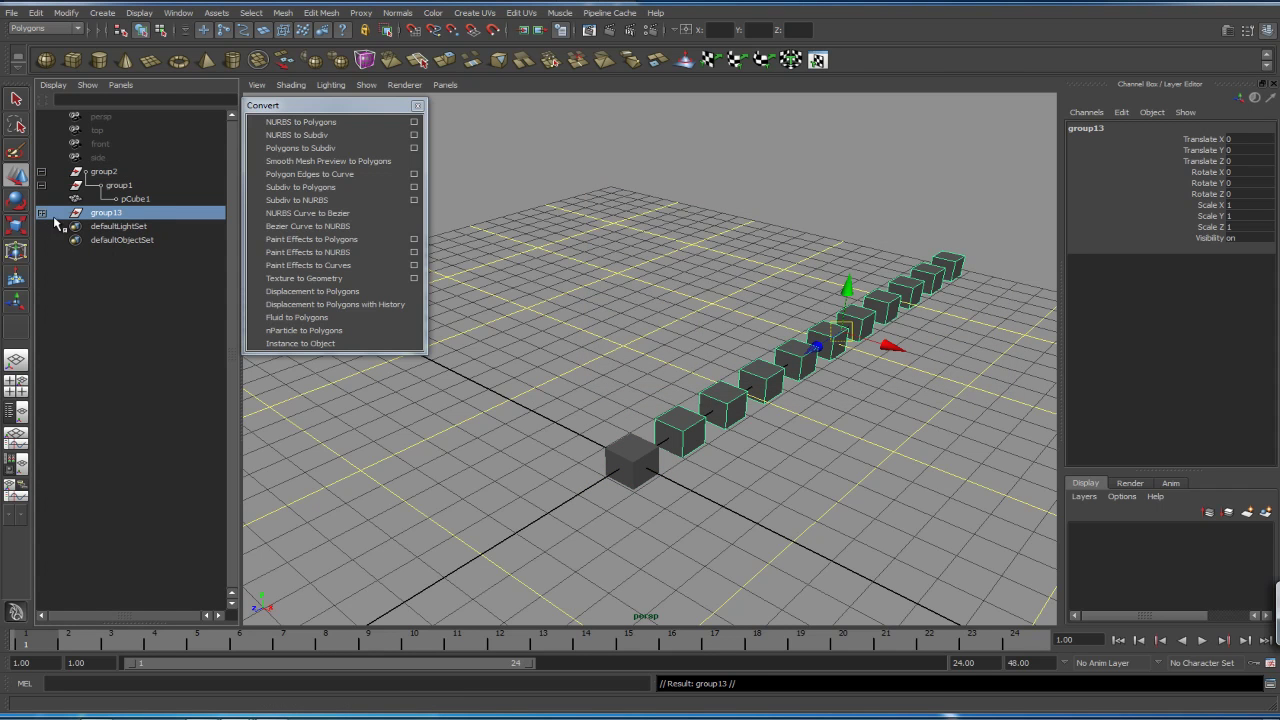
Step: Create a polygon cone and parent it under group1 inside group2, beside the cube
left_click(136, 199)
left_click(111, 174)
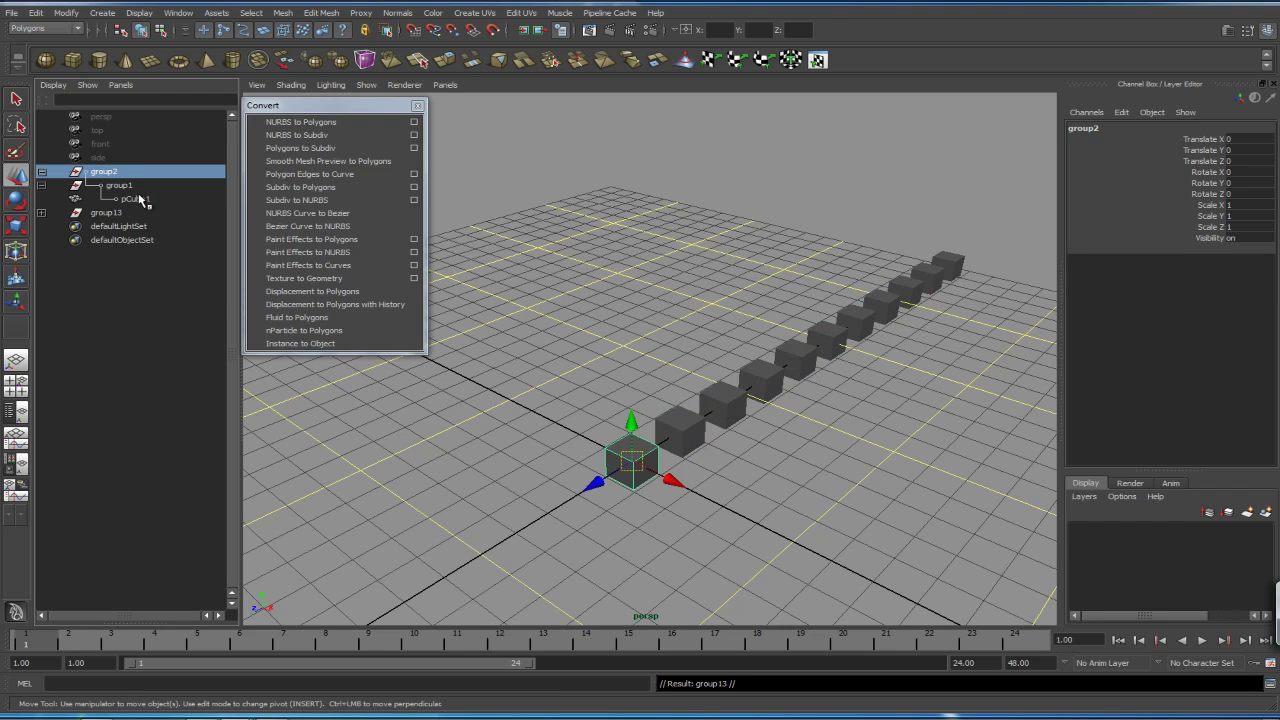
left_click(120, 185)
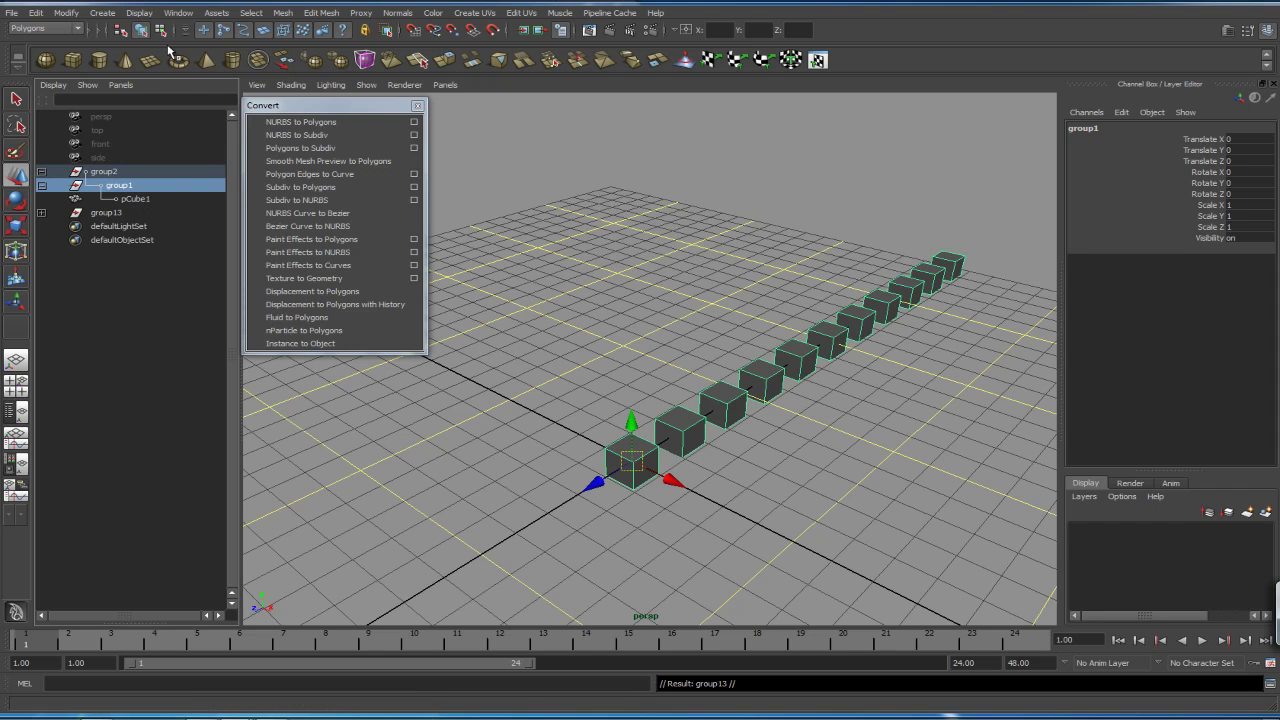
left_click(124, 61)
mouse_move(122, 228)
middle_mouse_down()
mouse_move(128, 185)
mouse_move(135, 207)
middle_mouse_up()
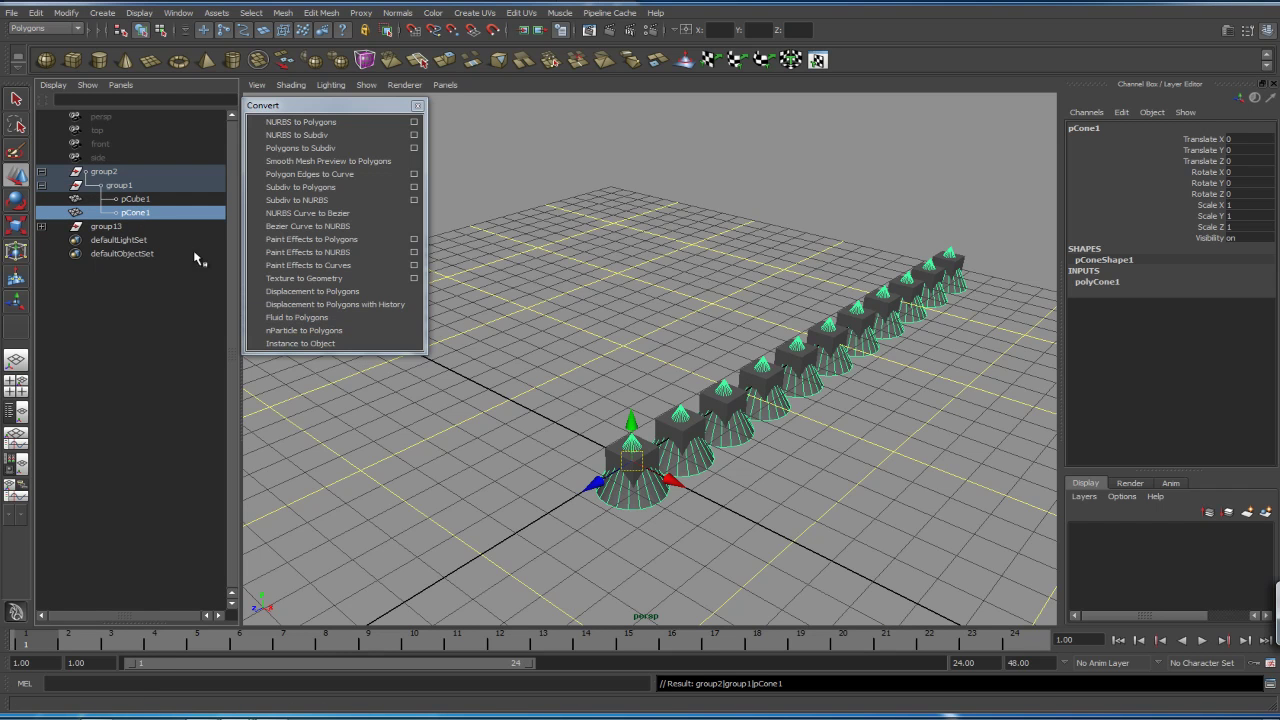
Step: Assign a new Phong material to group2 and set its color to red
left_click(104, 172)
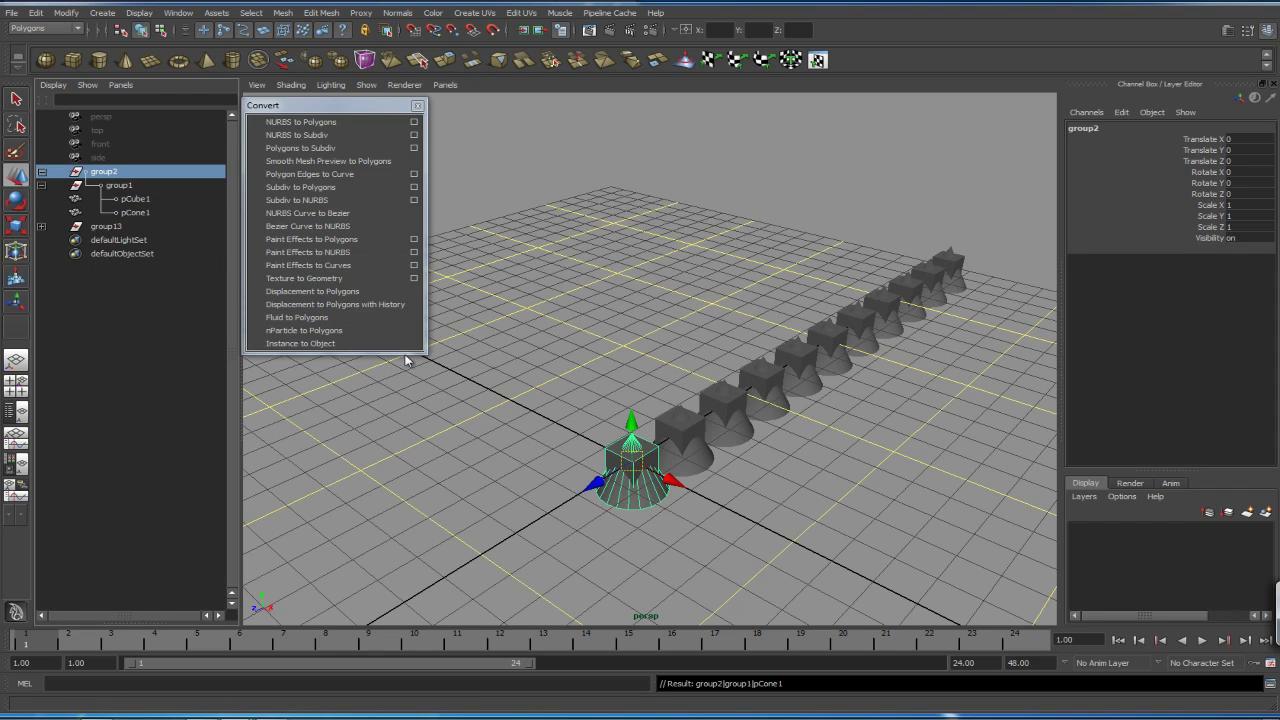
right_click(630, 470)
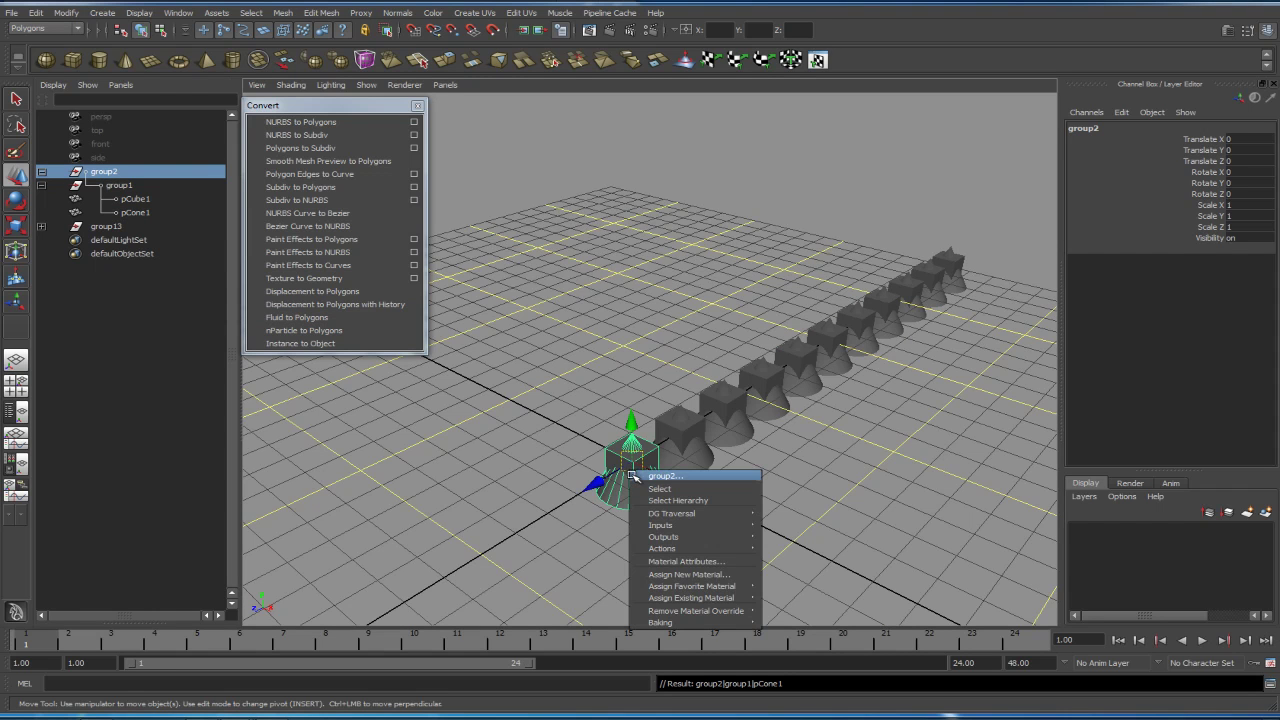
left_click(729, 576)
left_click(581, 414)
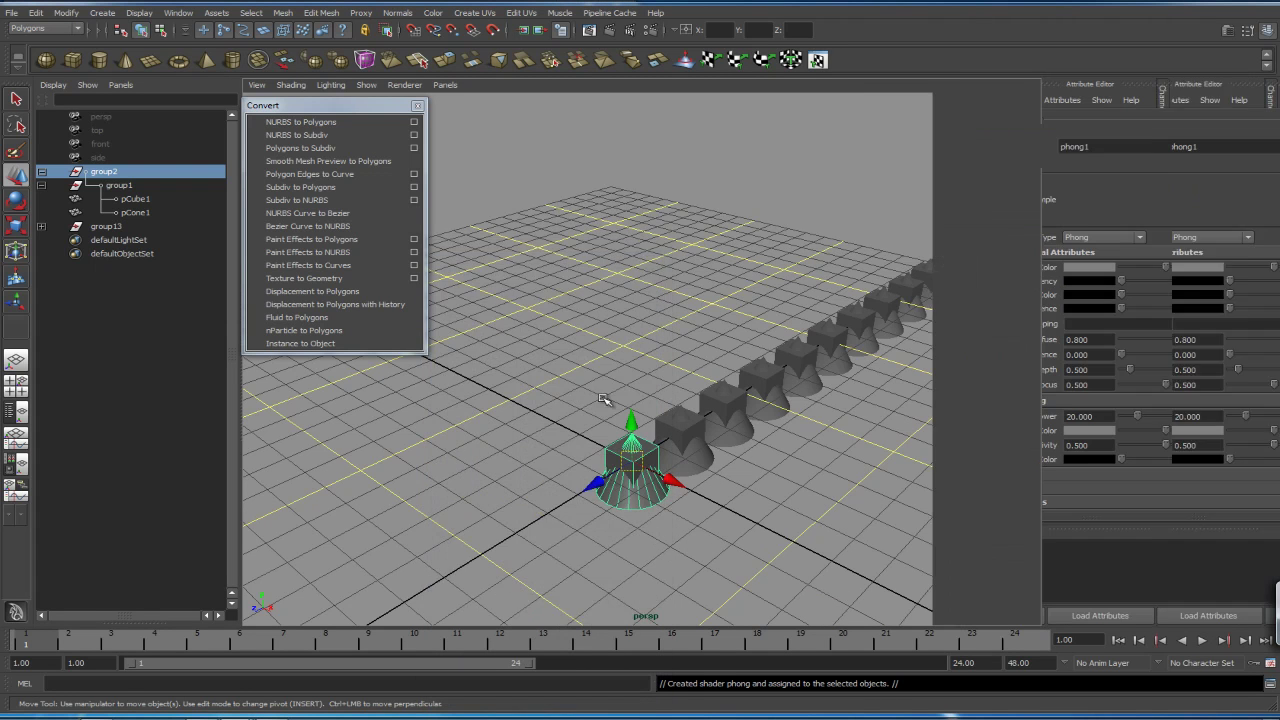
left_click(1095, 283)
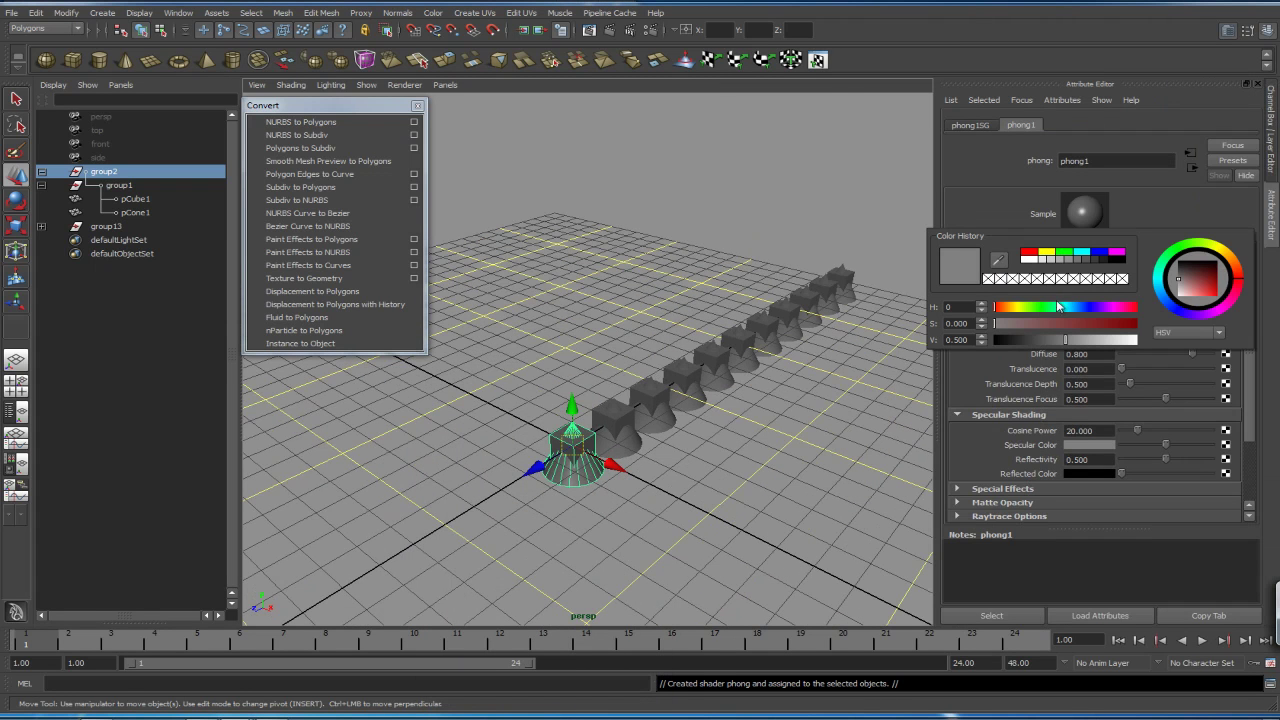
left_click(1030, 254)
left_click(734, 459)
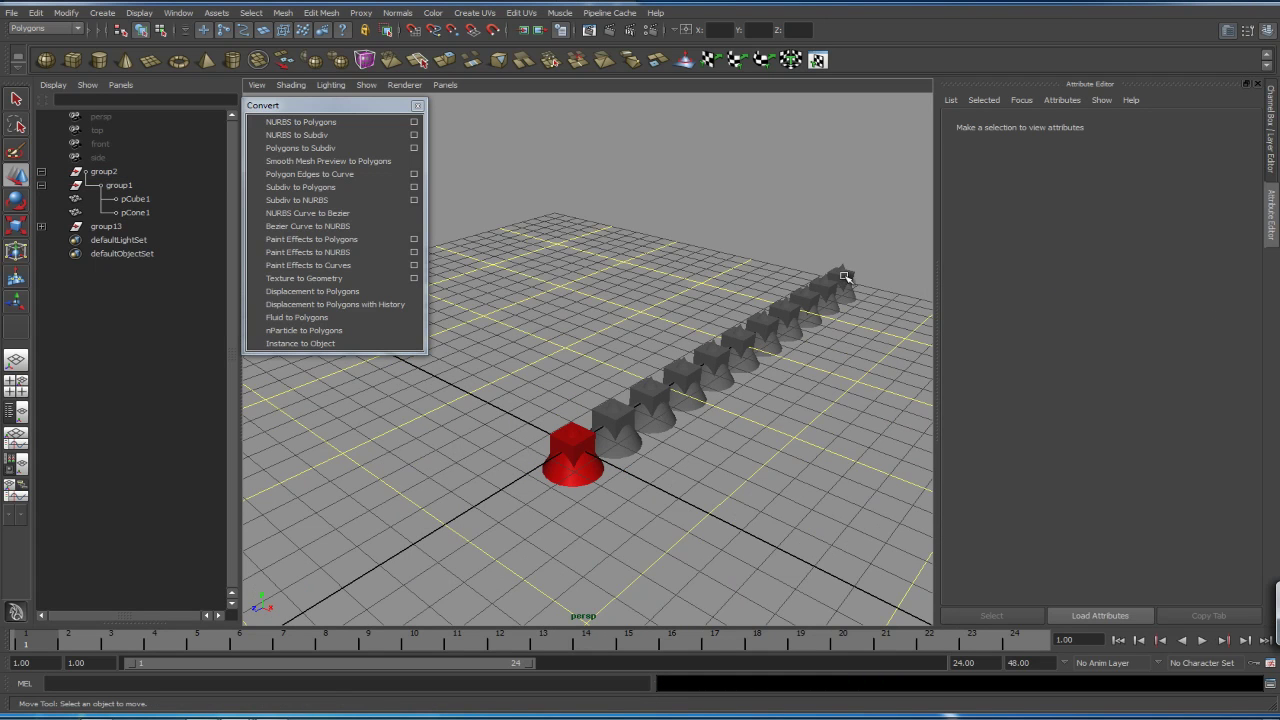
Step: Assign the existing red phong1 material to the instances in group13 and clear the selection
left_click(106, 227)
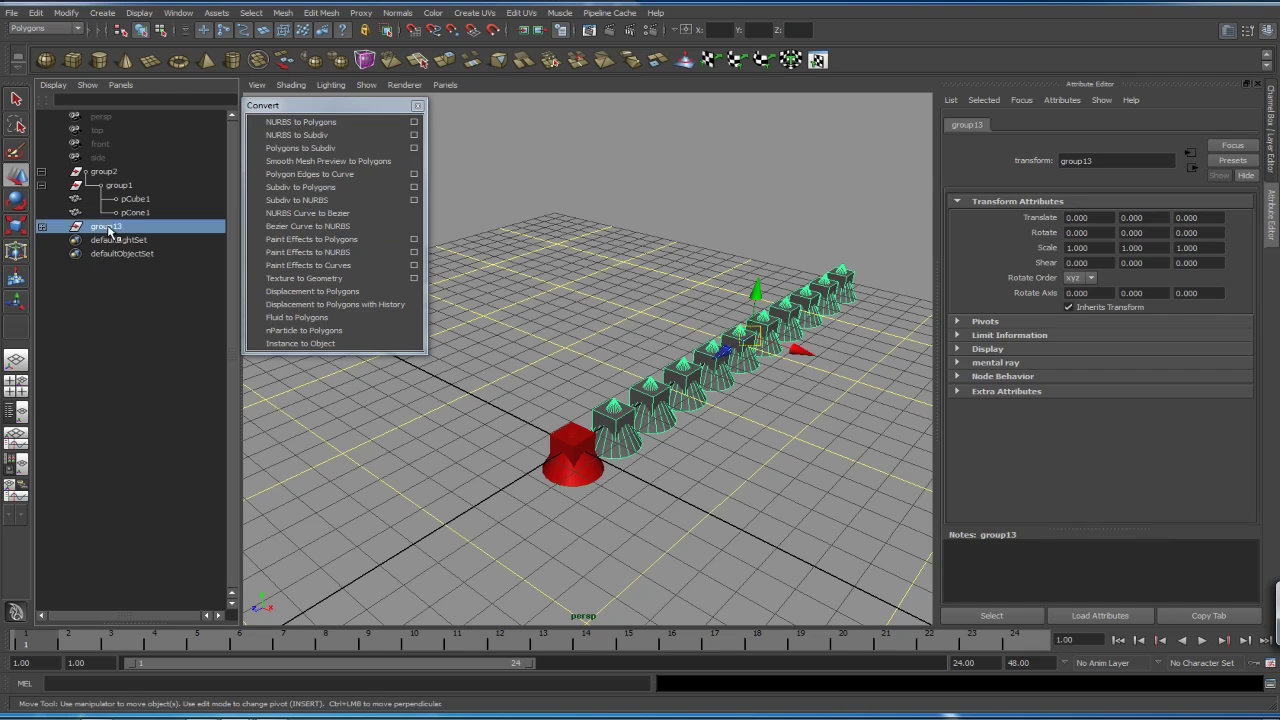
right_click_drag(617, 432, 724, 658)
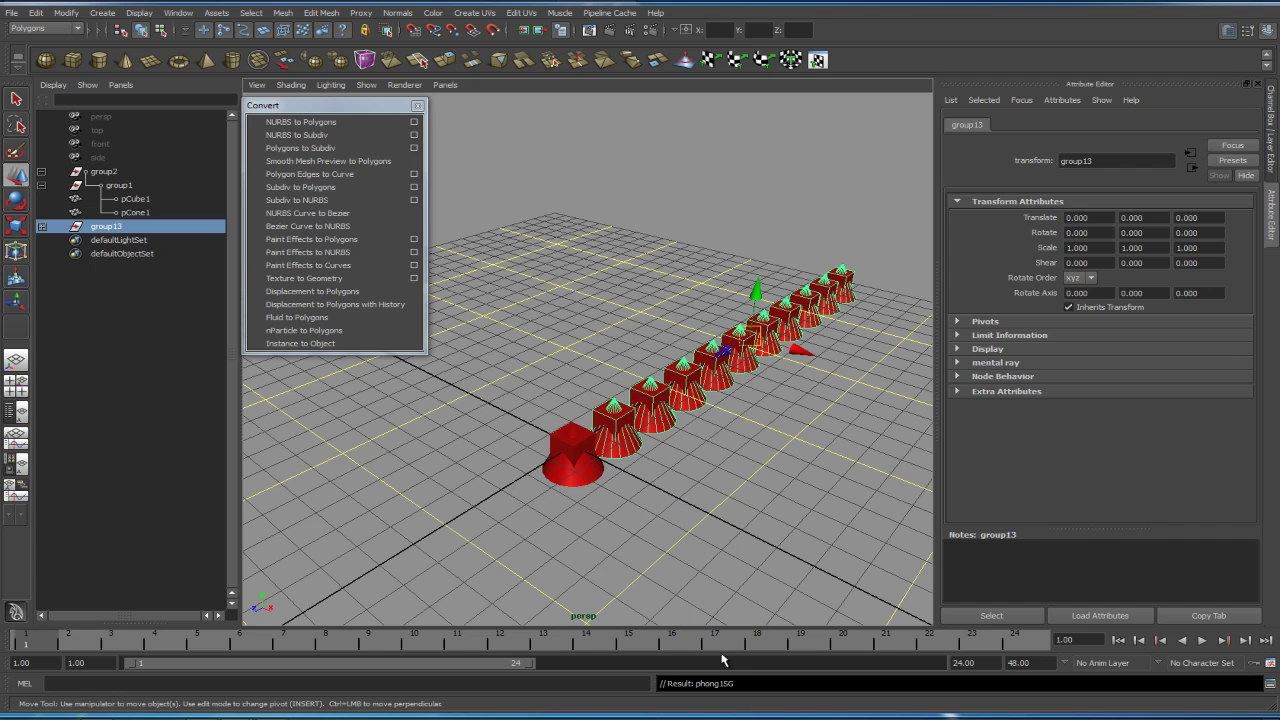
left_click(828, 478)
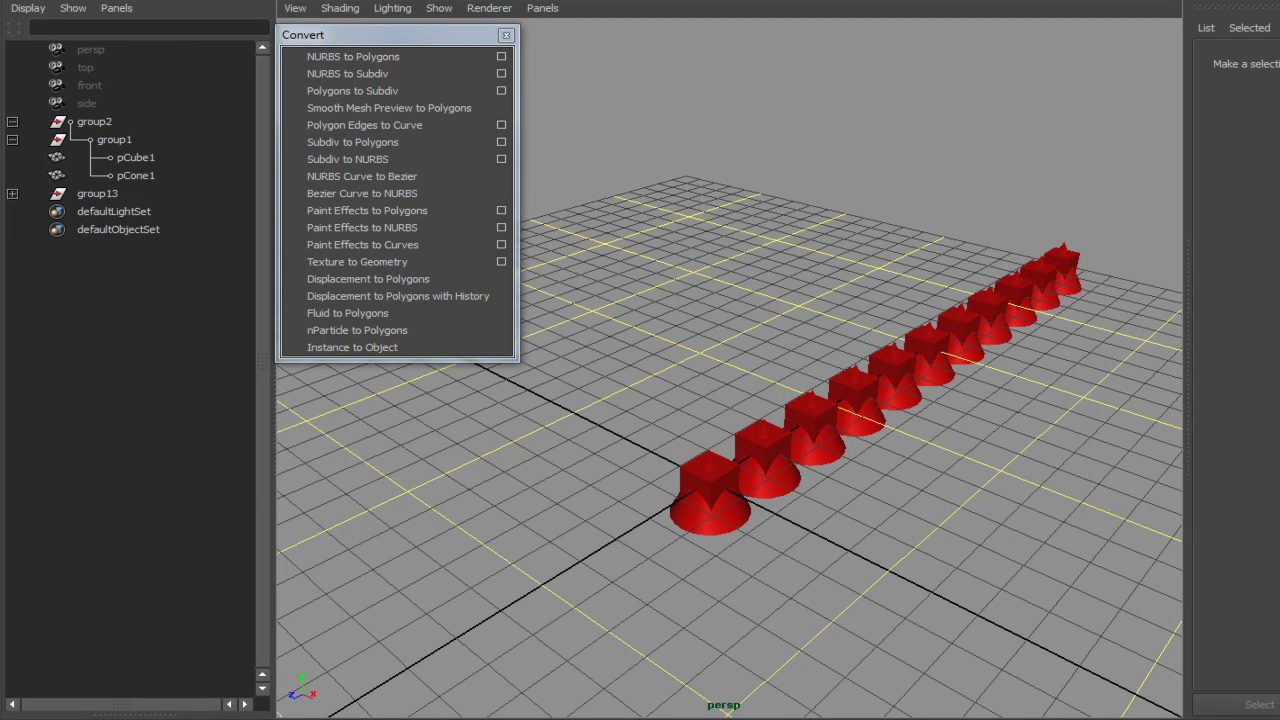
left_click(50, 0)
mouse_move(100, 190)
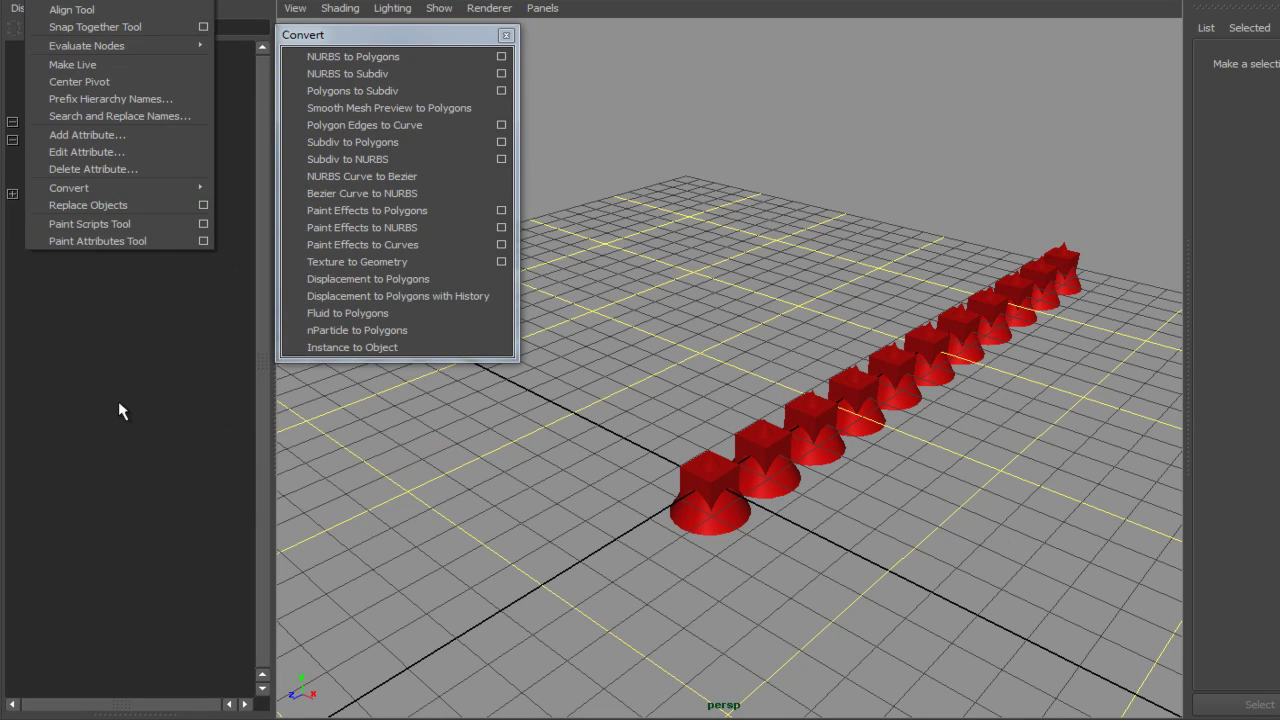
left_click(455, 45)
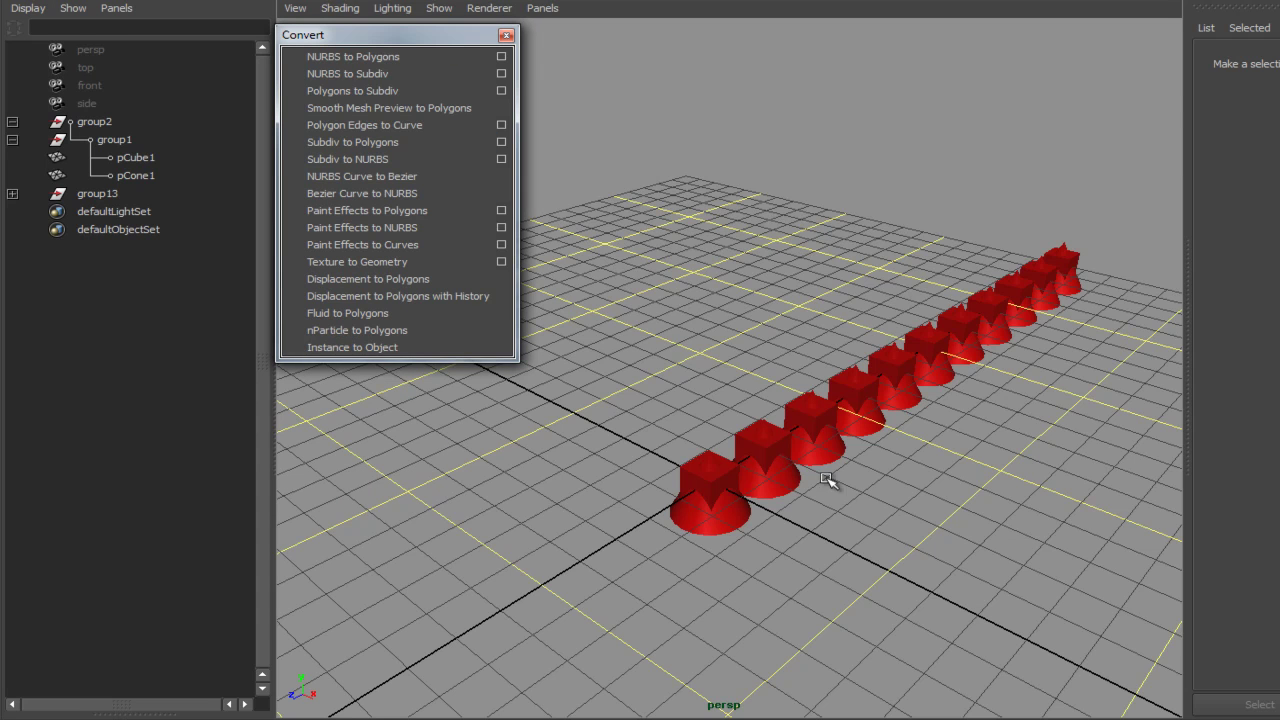
Step: Try to convert the instanced group1 under group2 with Instance to Object, inspect the hierarchy, and undo the conversion
left_click_drag(694, 477, 780, 471, "alt")
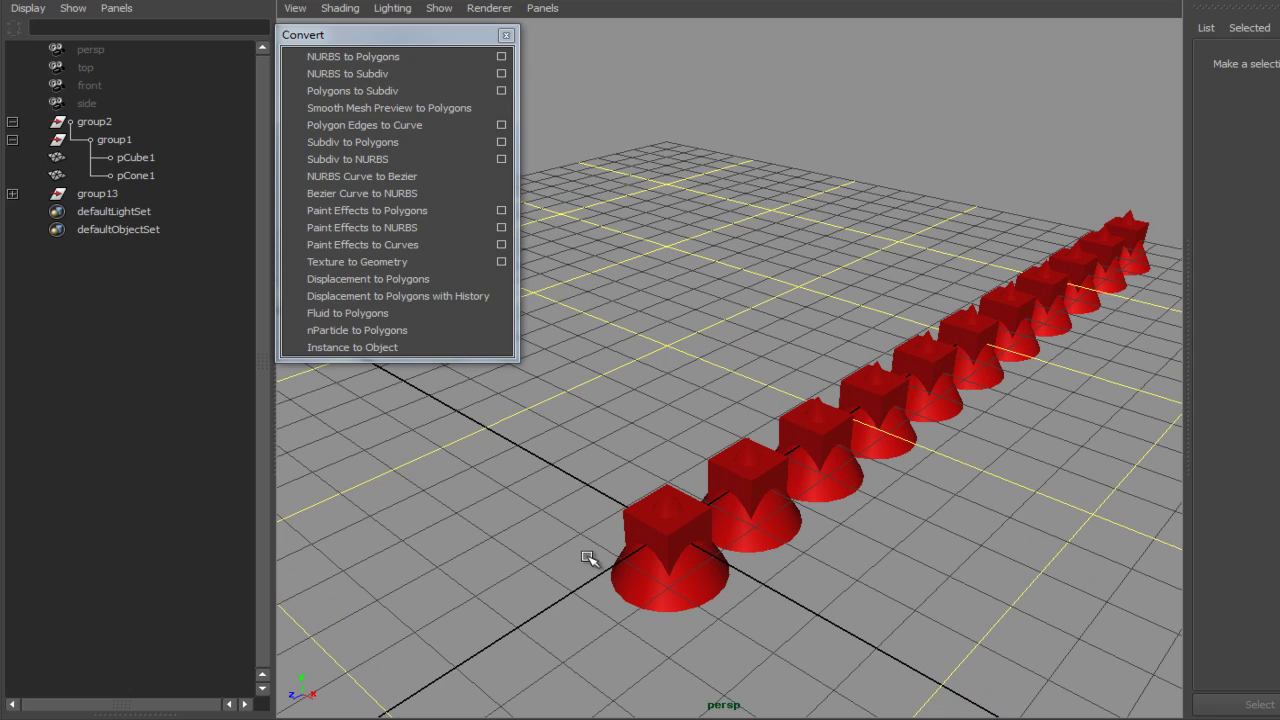
left_click(133, 139)
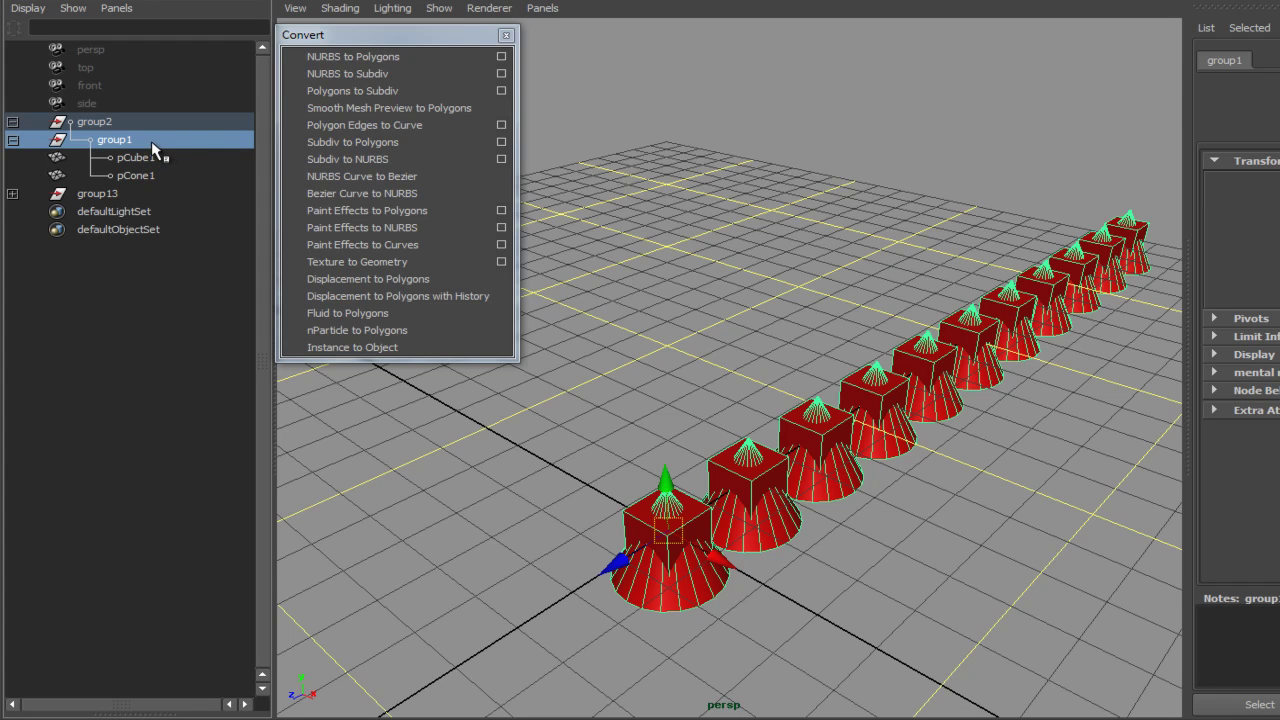
mouse_move(153, 139)
middle_mouse_down()
mouse_move(127, 151)
mouse_move(144, 138)
middle_mouse_up()
middle_click_drag(144, 138, 144, 138)
left_click(12, 193)
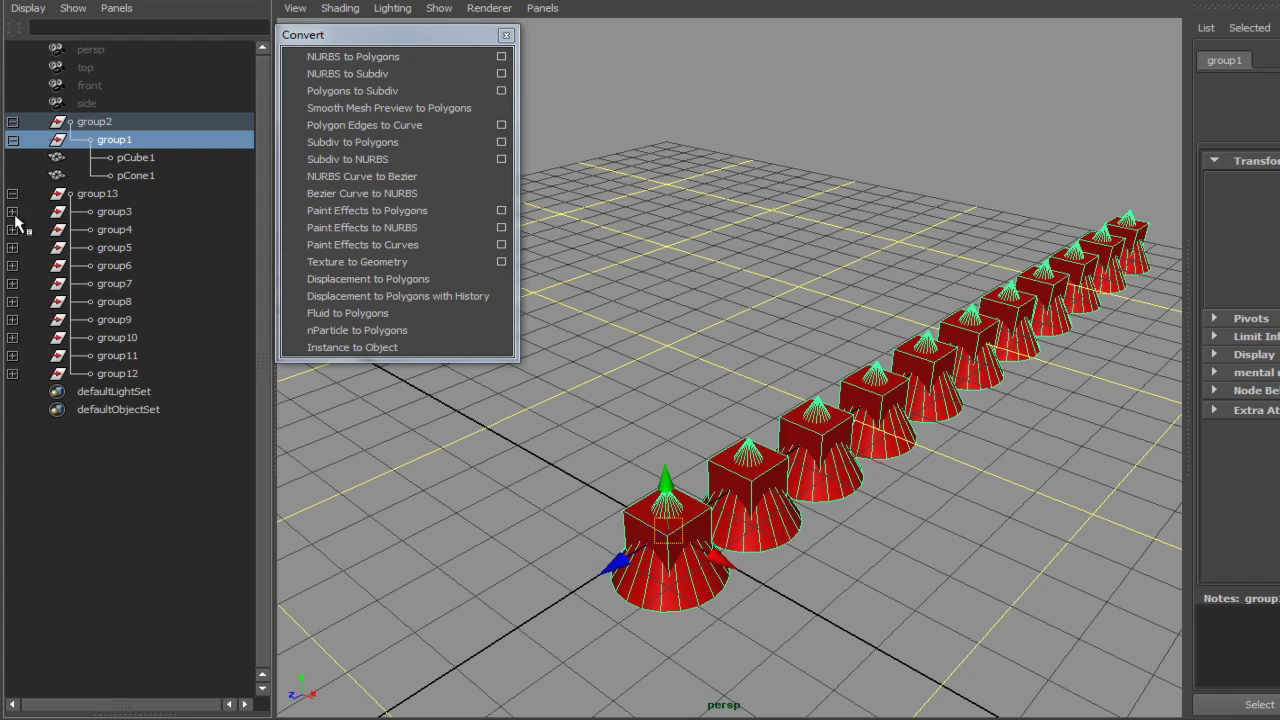
left_click(388, 347)
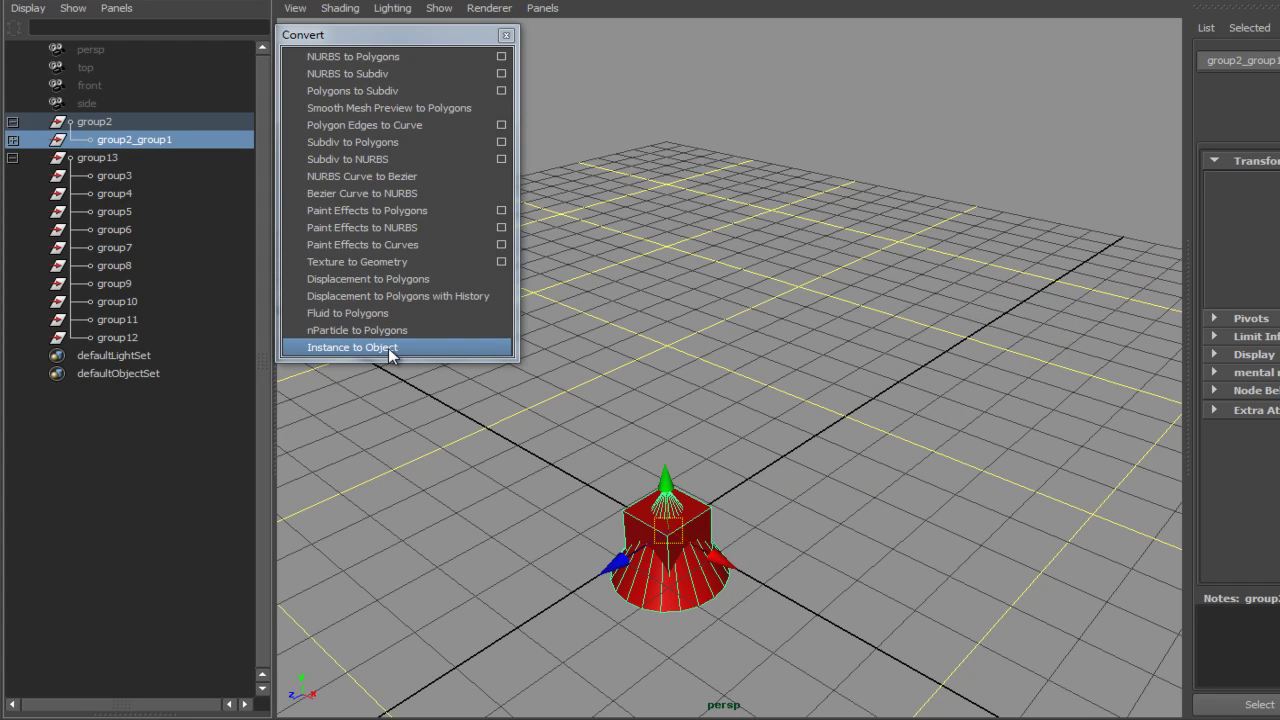
left_click(12, 140)
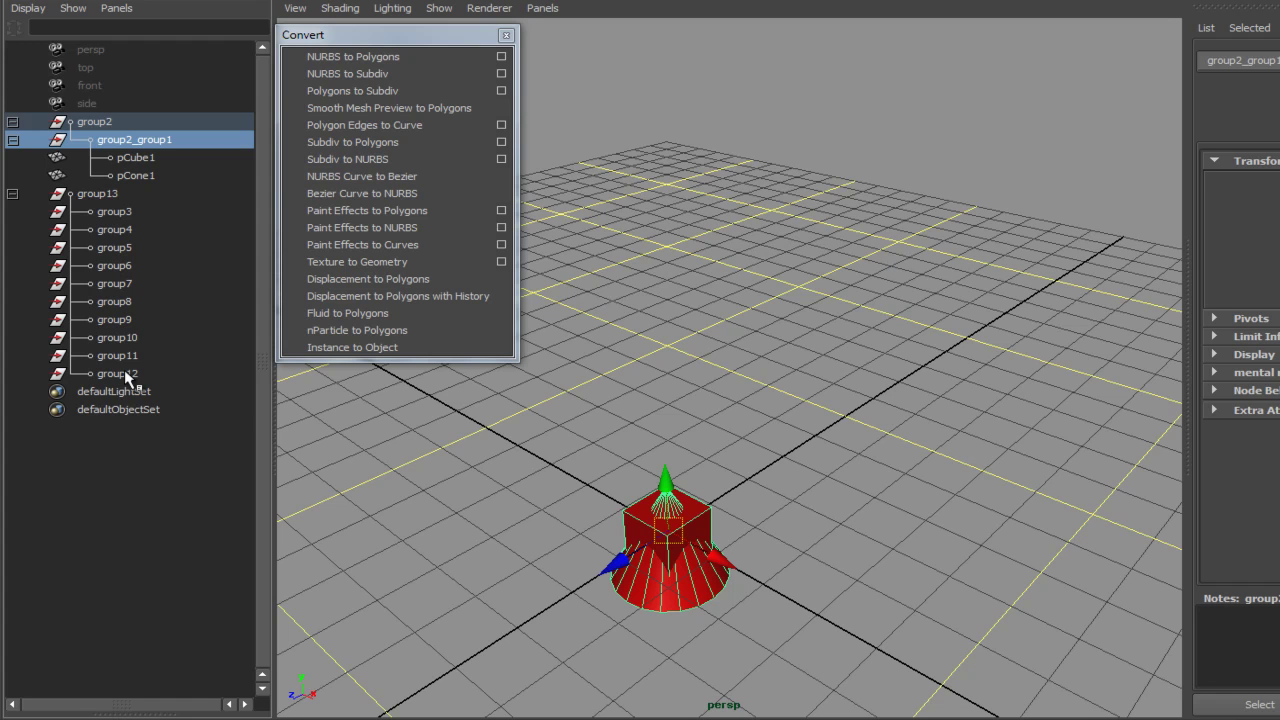
key("ctrl+z")
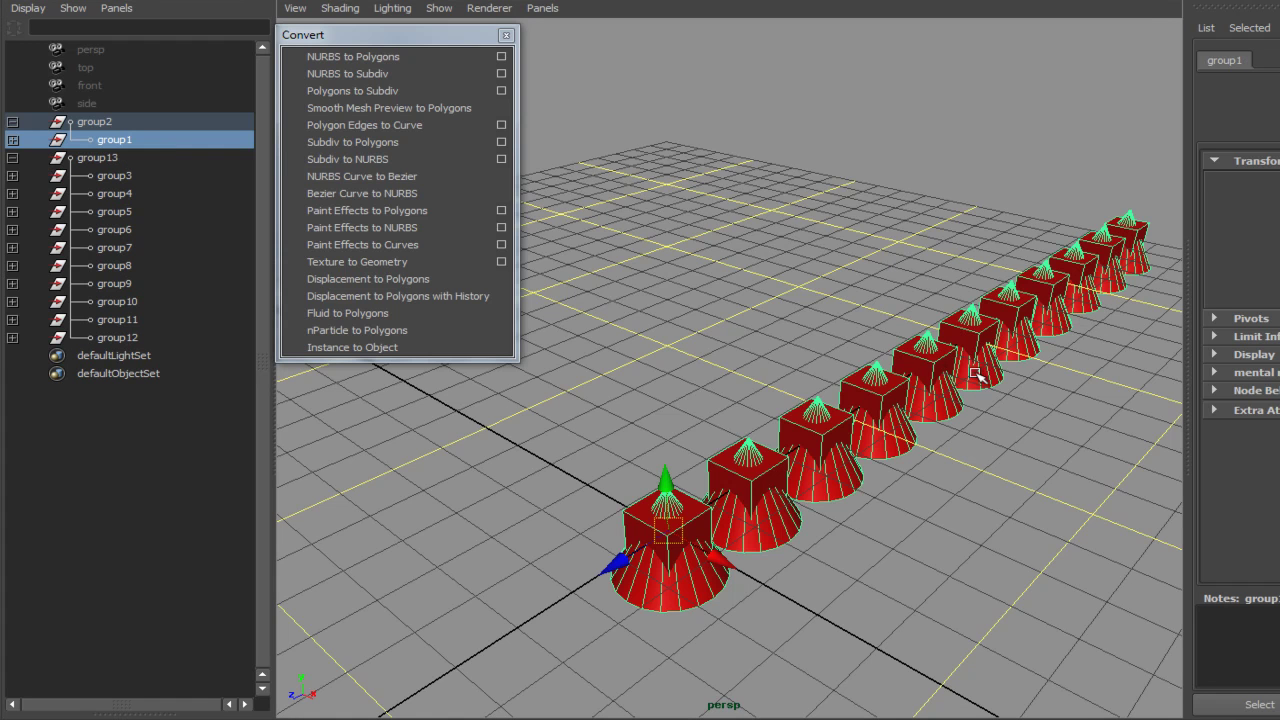
Step: Expand the hierarchies of group1 under group2 and group3 under group13, and select group3
left_click(13, 140)
left_click(114, 212)
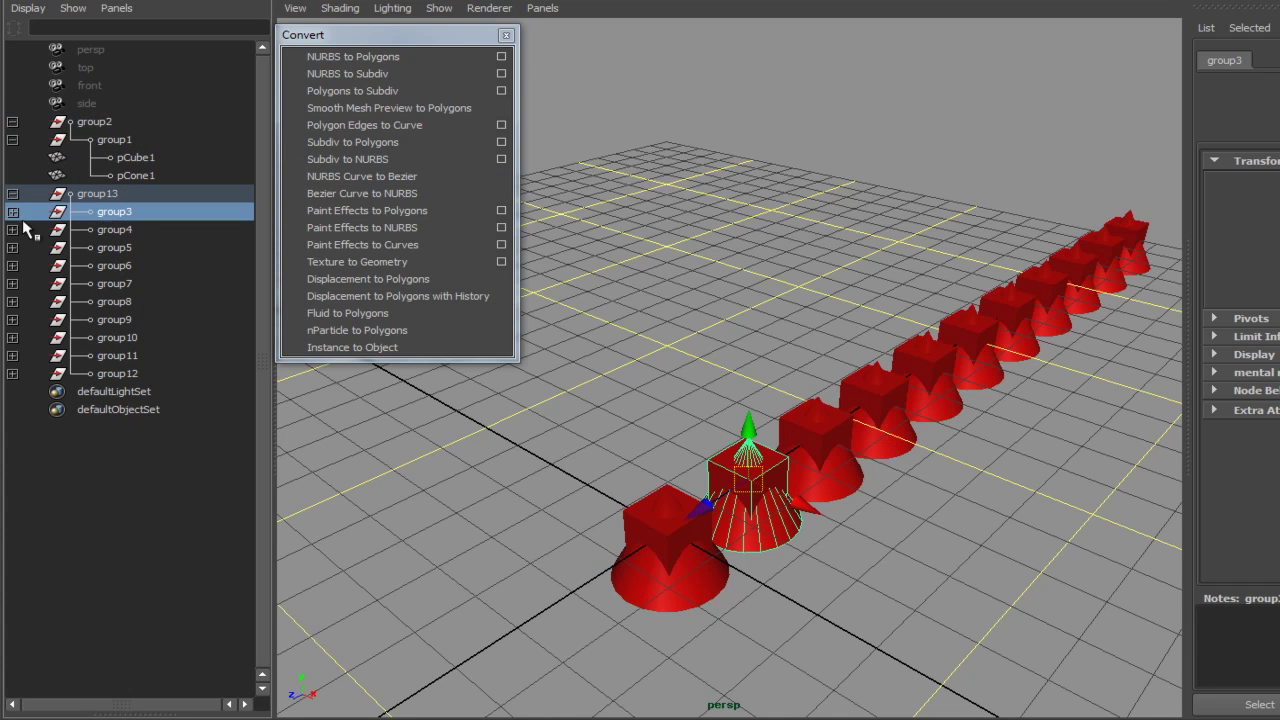
left_click(13, 212)
left_click(121, 213)
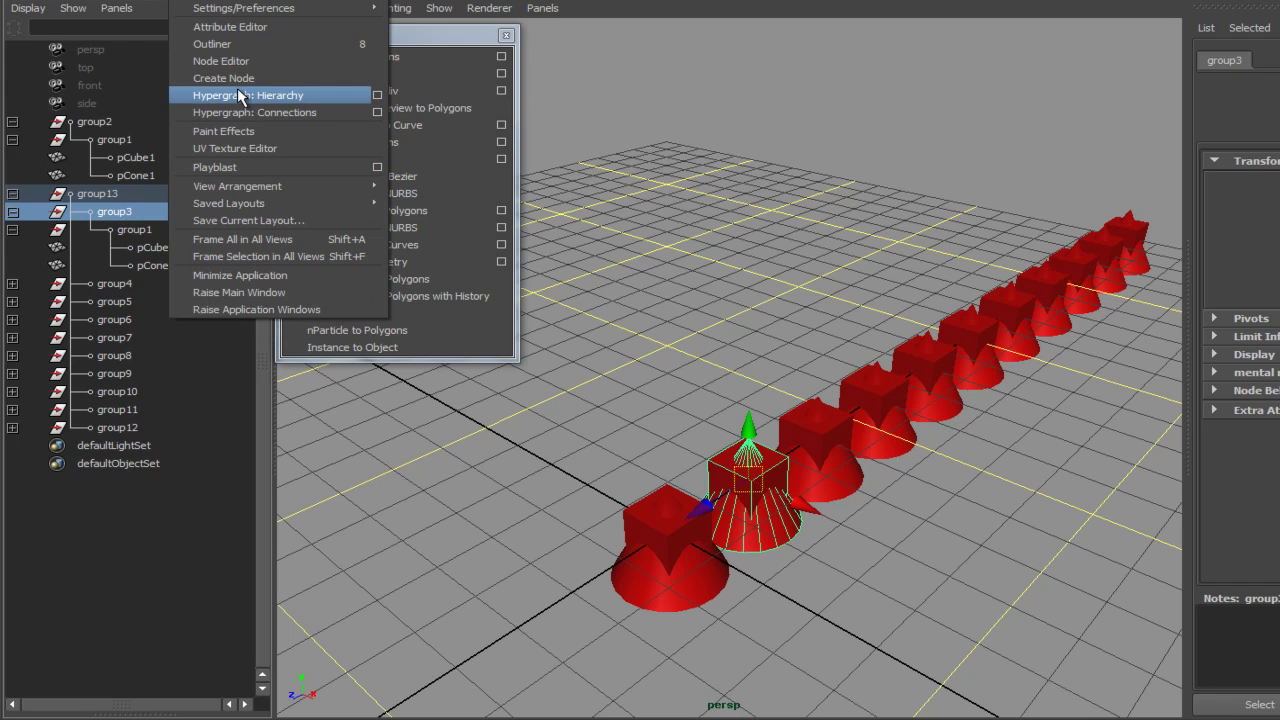
Step: Examine in the Hypergraph Hierarchy how the groups under group13 share group1, ending with group3 selected
left_click(240, 94)
middle_click_drag(1123, 491, 1208, 463, "alt")
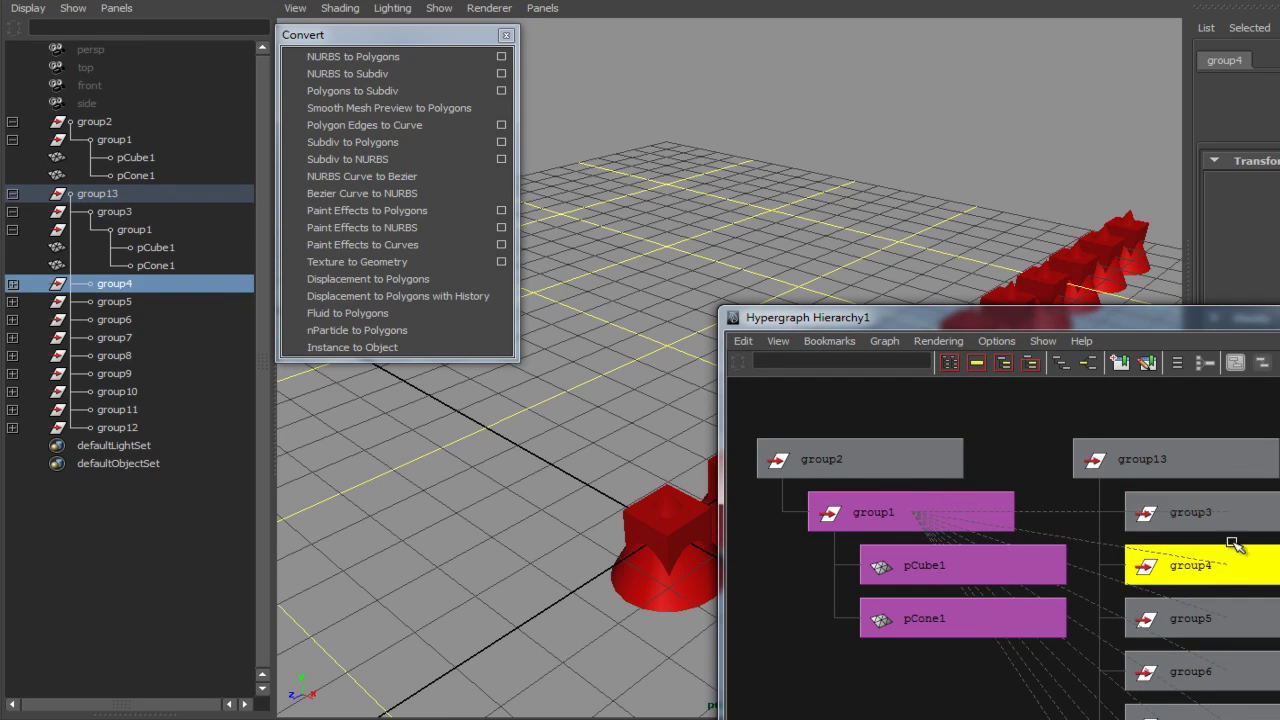
left_click(1200, 565)
left_click(1200, 618)
left_click(1240, 514)
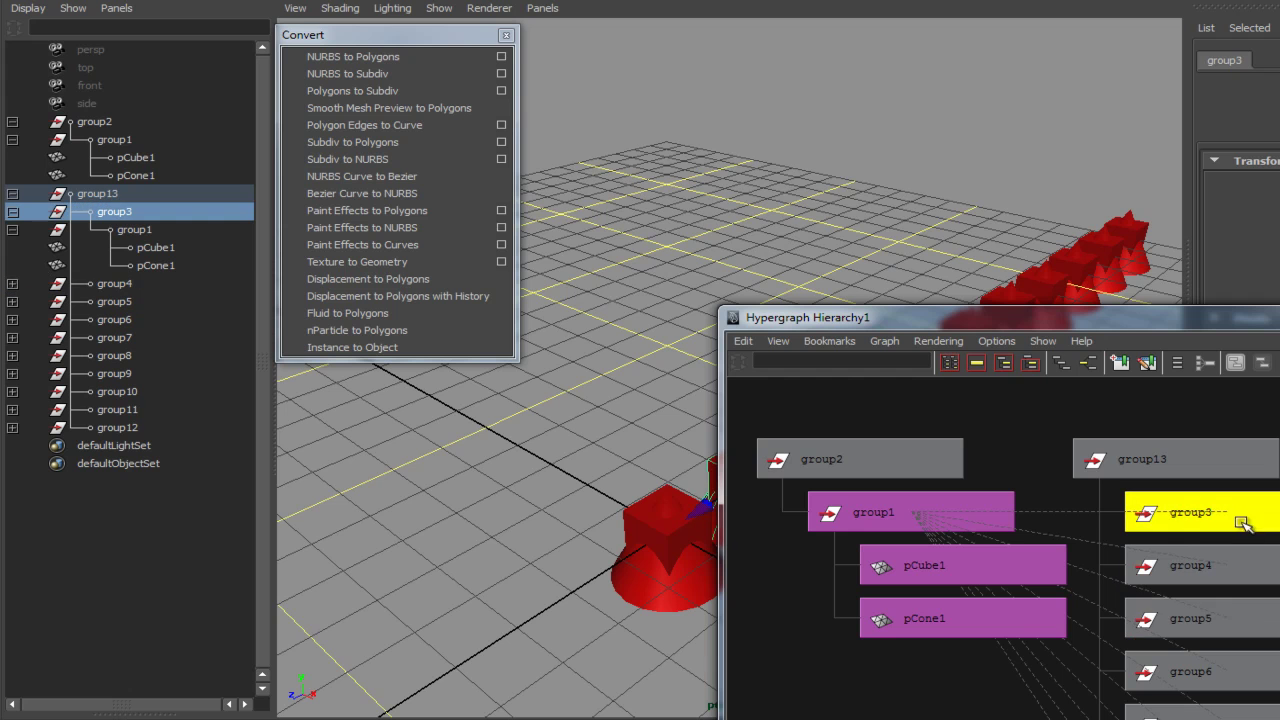
left_click(847, 459)
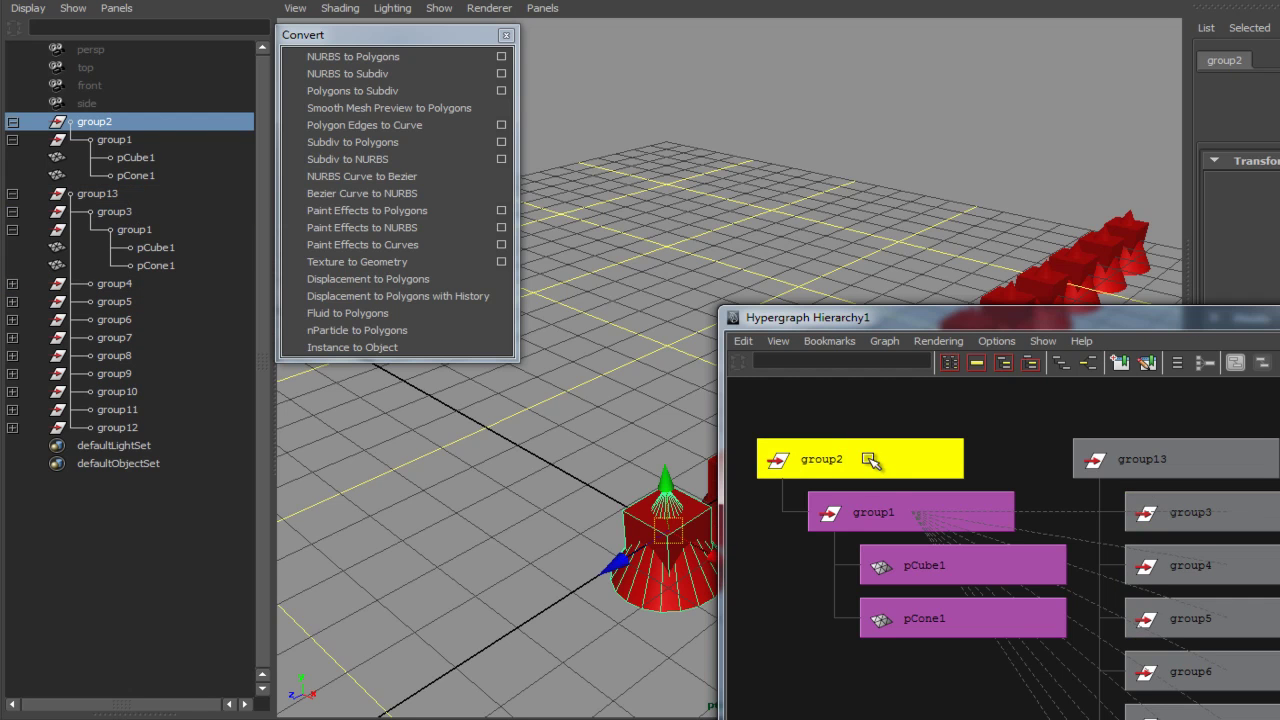
left_click(1199, 522)
left_click_drag(1179, 325, 1275, 610)
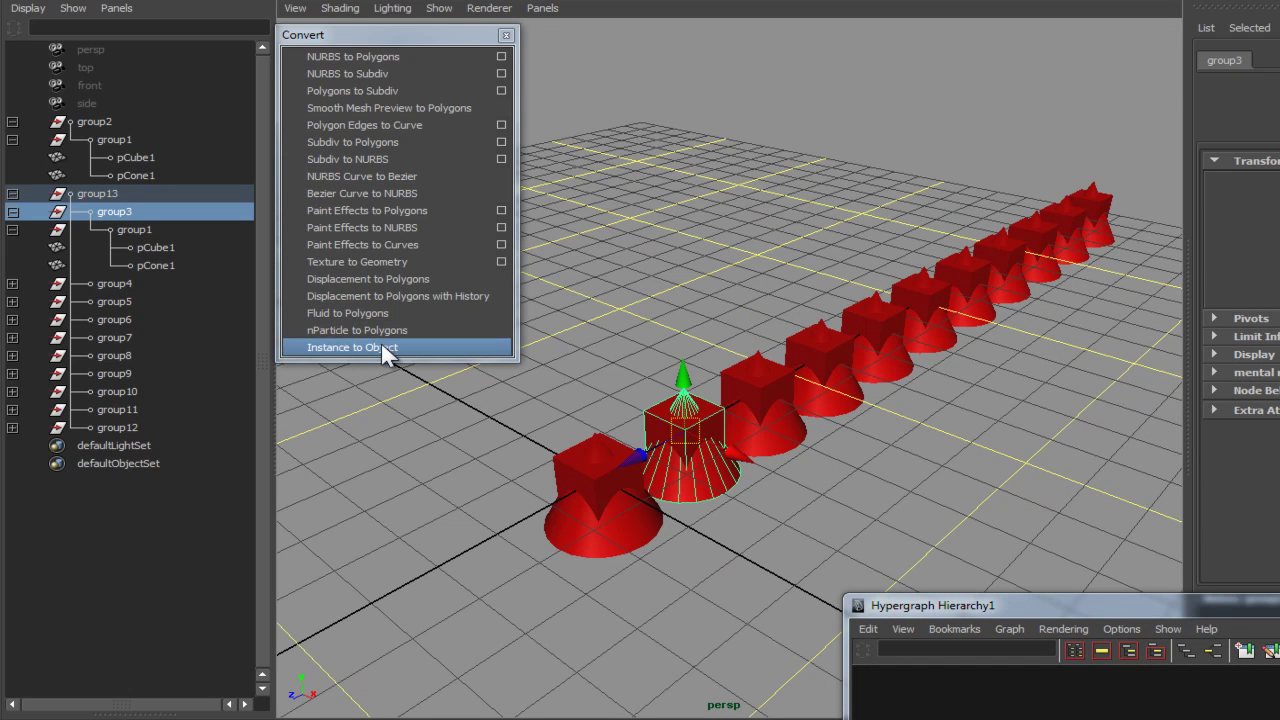
Step: Convert group3 with Instance to Object and check the cube and cone inside its own group1
left_click(378, 347)
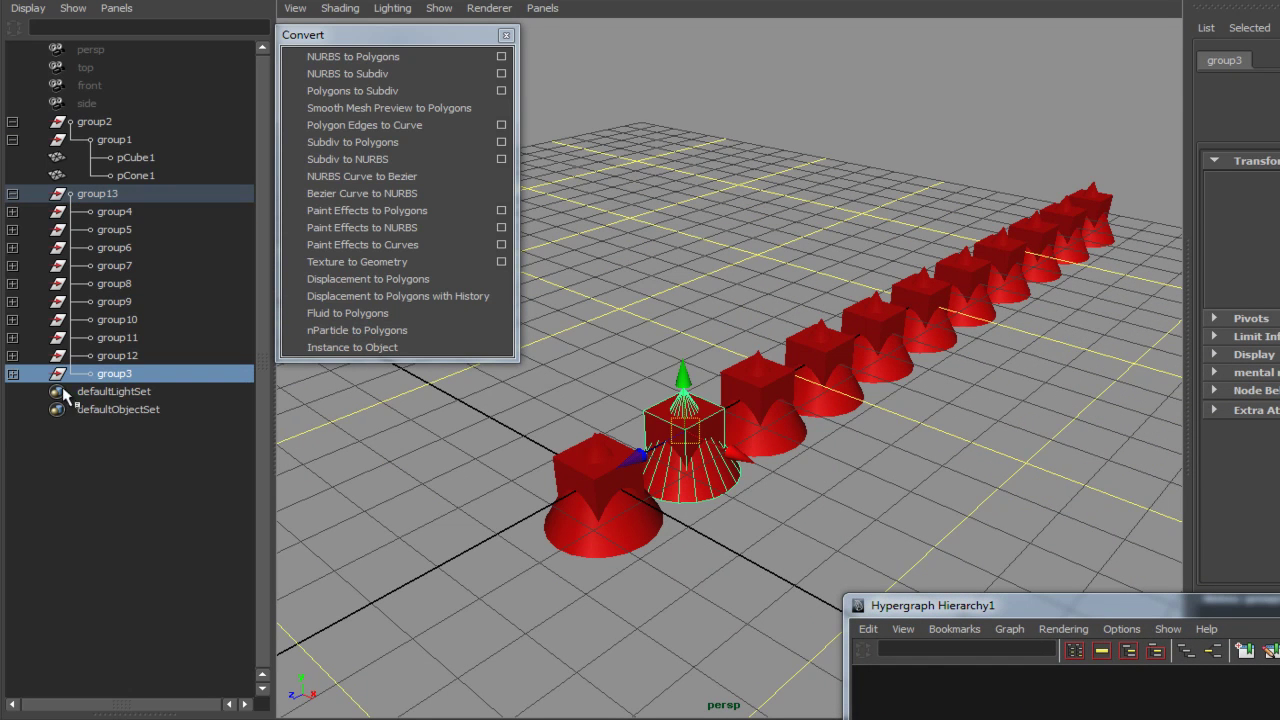
left_click(13, 373)
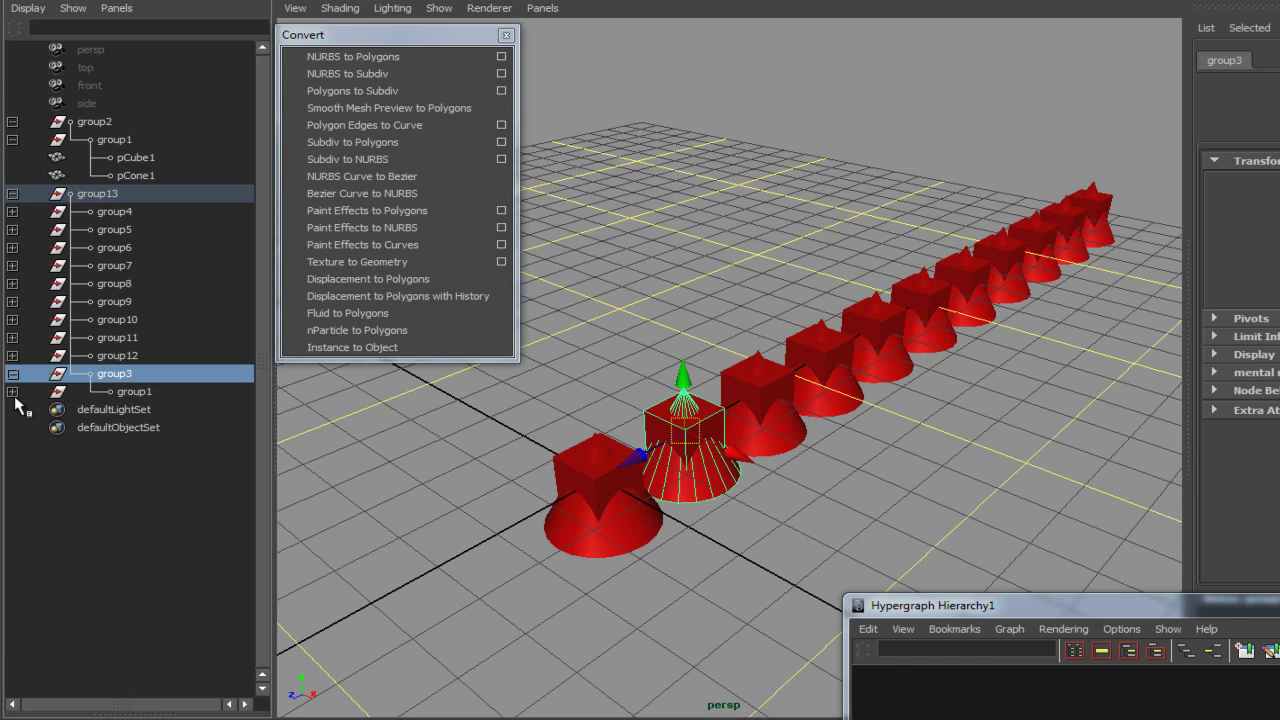
left_click(140, 392)
left_click(152, 409)
left_click(155, 427)
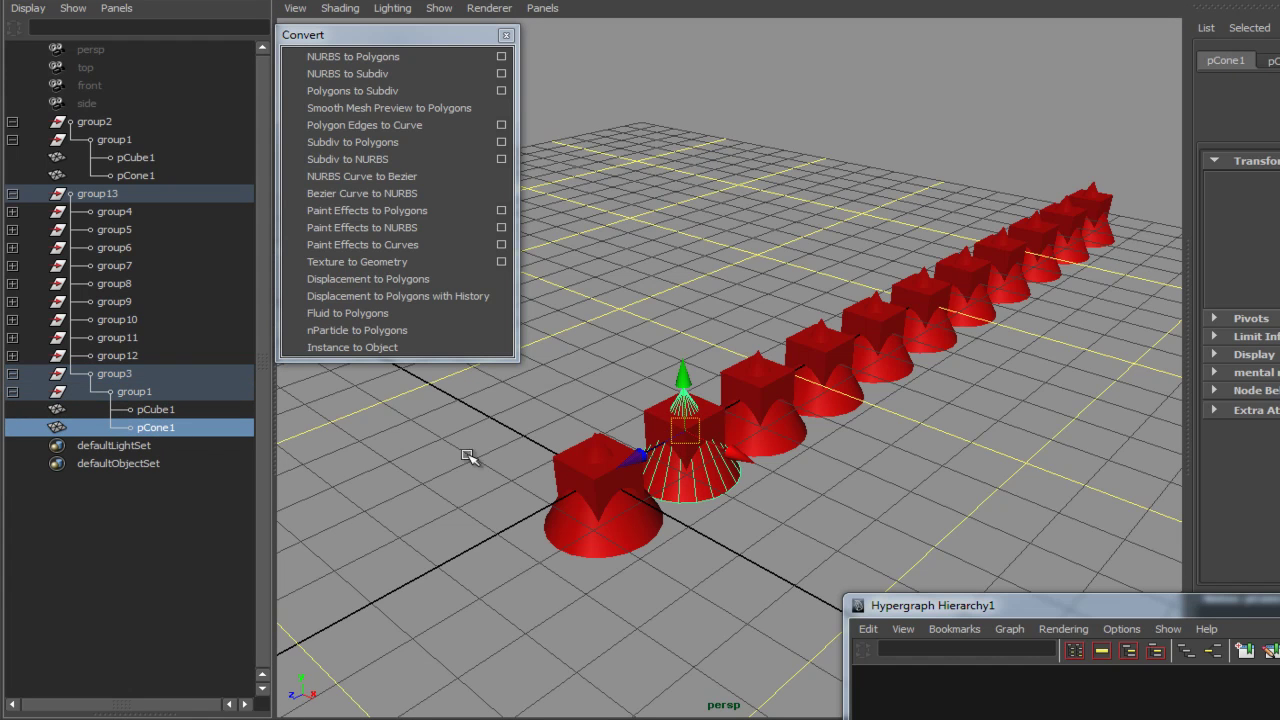
Step: Pull a side face of the cube in group3 outward along X, and do the same on the cube in group4
right_click(712, 415)
left_click(714, 422)
left_click_drag(757, 466, 840, 506)
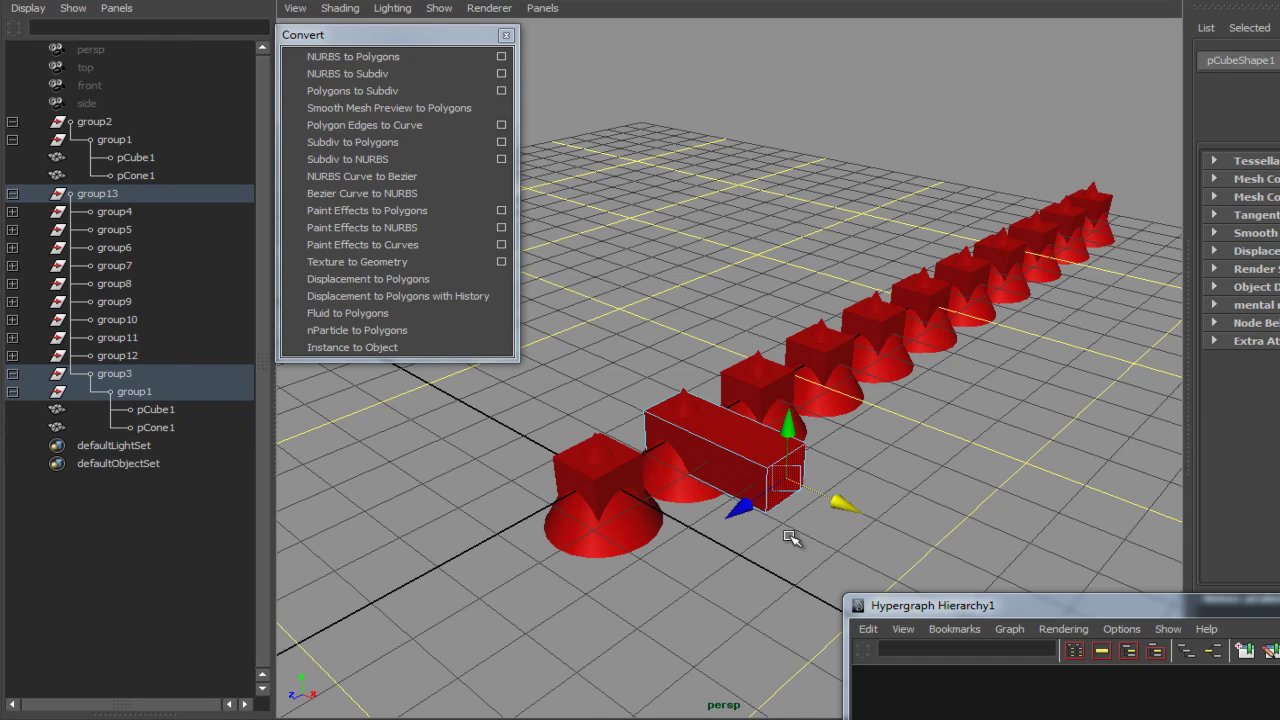
right_click_drag(762, 466, 772, 392)
left_click(775, 393)
left_click_drag(840, 424, 886, 465)
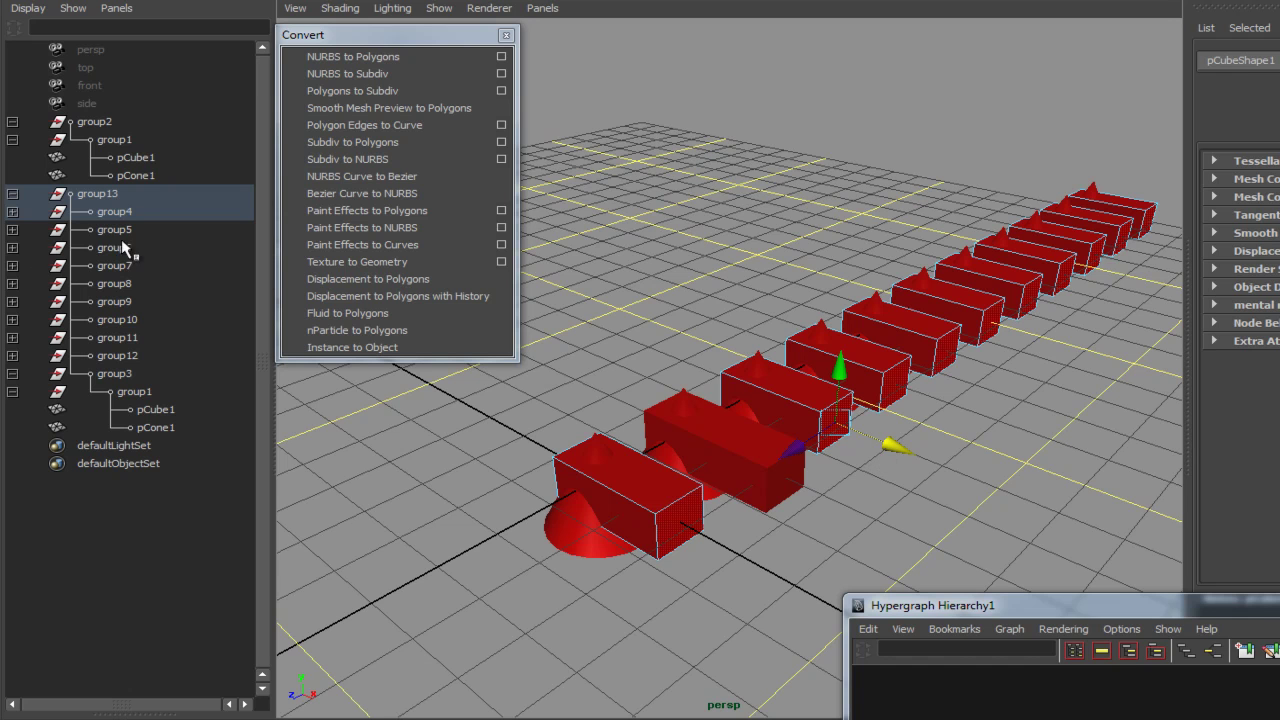
Step: Inspect group5 and group2 in the Hypergraph Hierarchy to compare the remaining instance connections, and close it
left_click(115, 230)
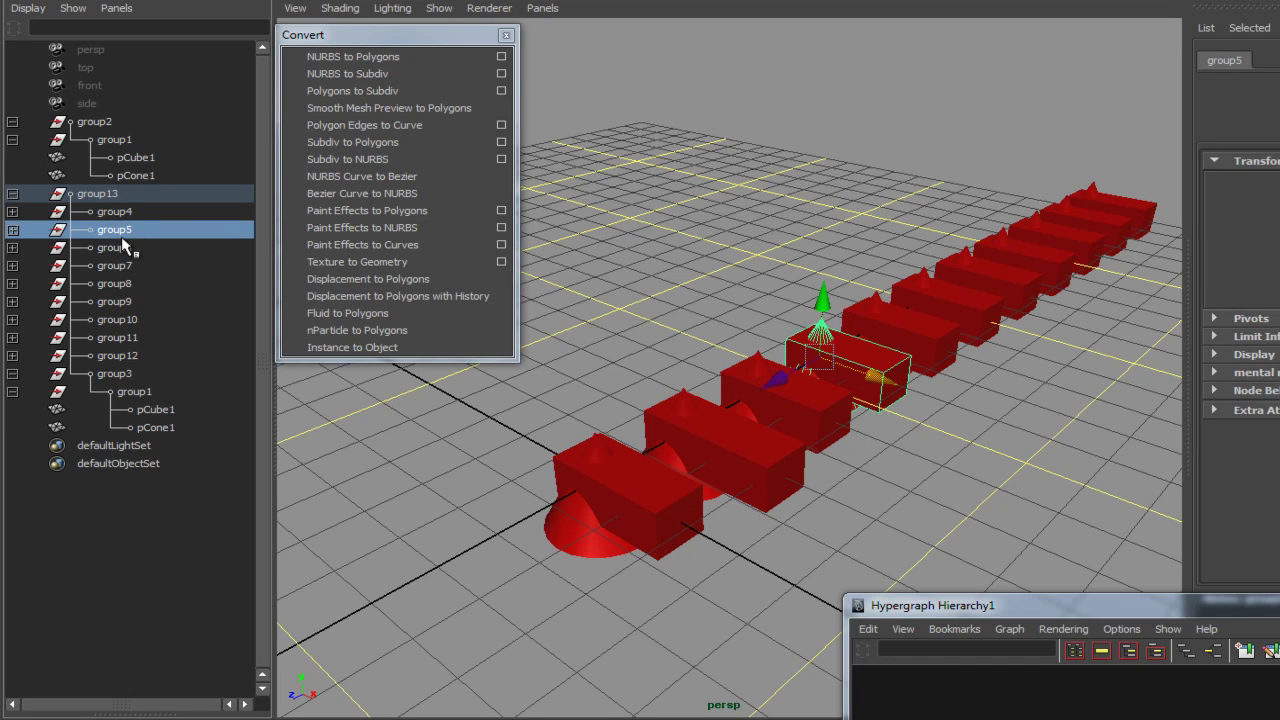
left_click(12, 230)
left_click_drag(1113, 610, 1263, 271)
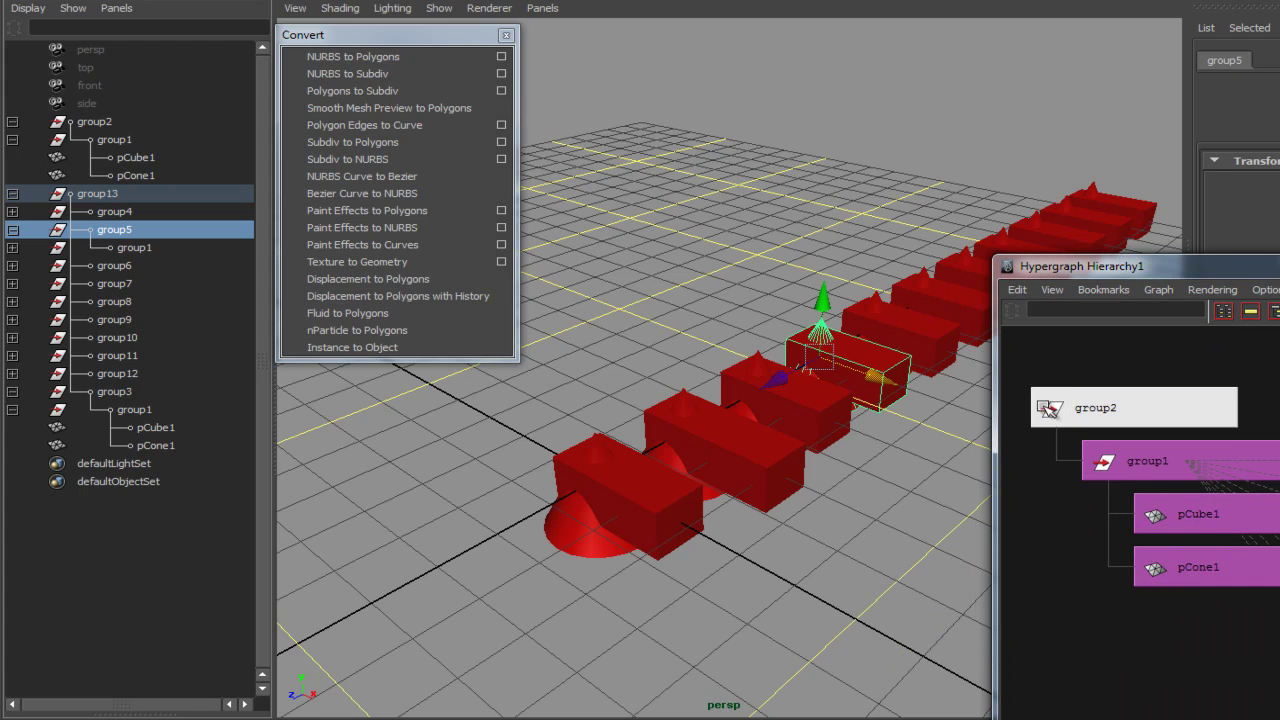
left_click(1170, 403)
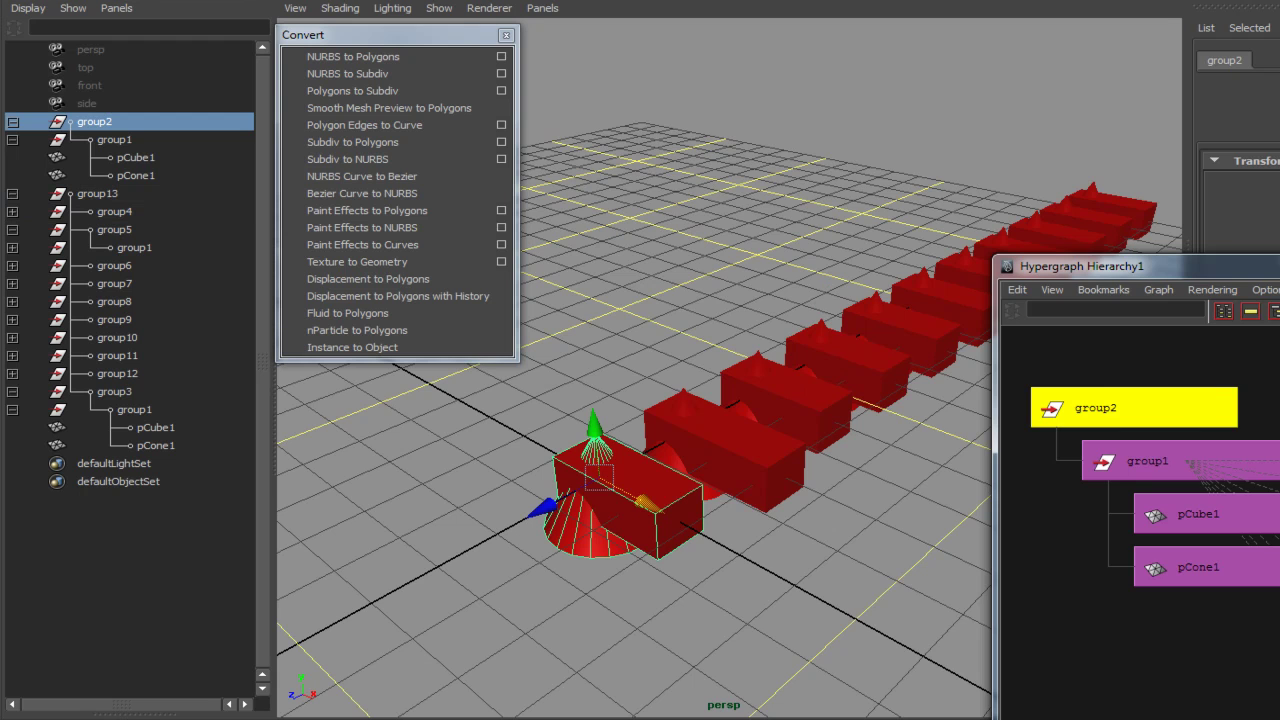
left_click_drag(1100, 266, 1060, 303)
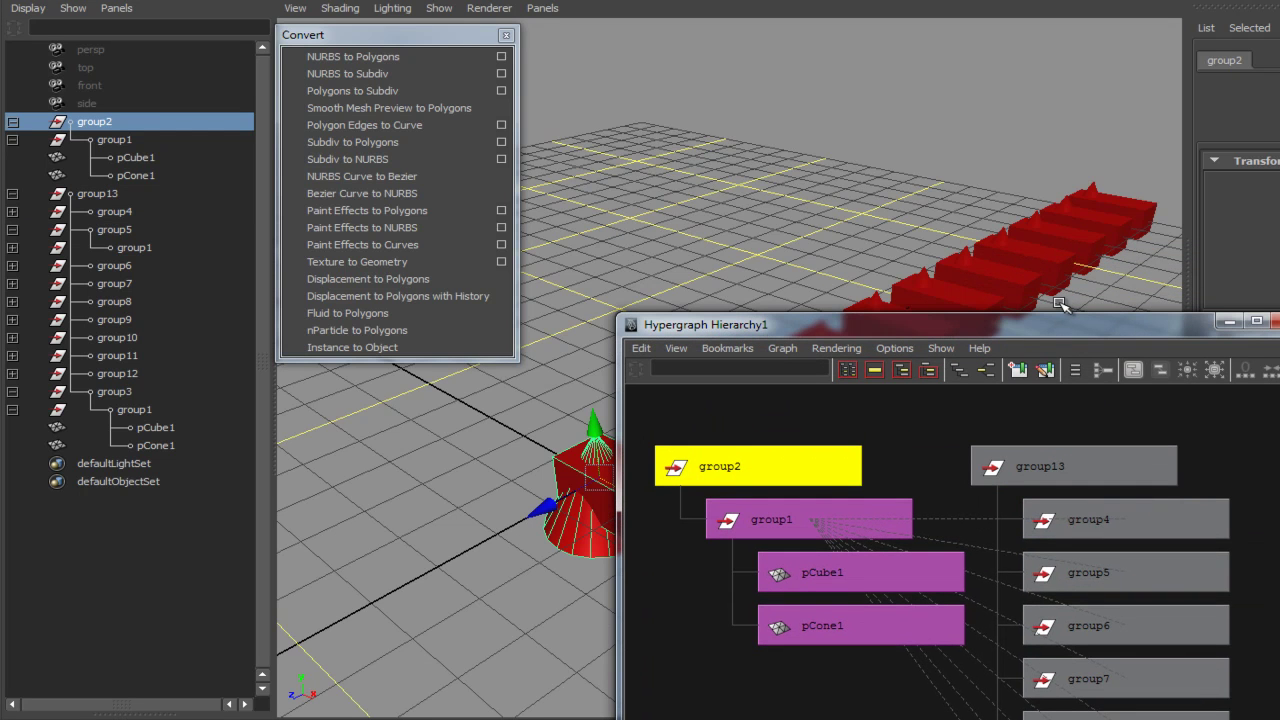
left_click(1272, 320)
right_click_drag(1025, 420, 790, 404, "alt")
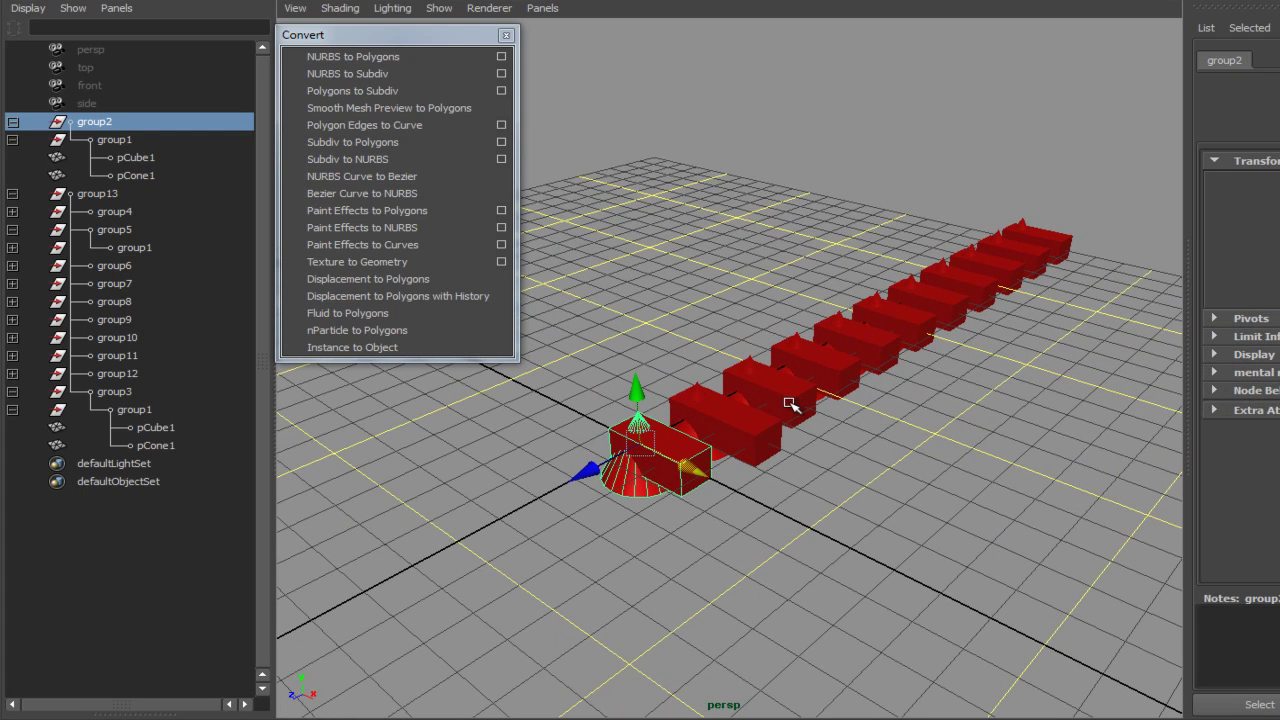
Step: Delete group13 and group2 to clear all geometry from the scene
left_click(96, 193)
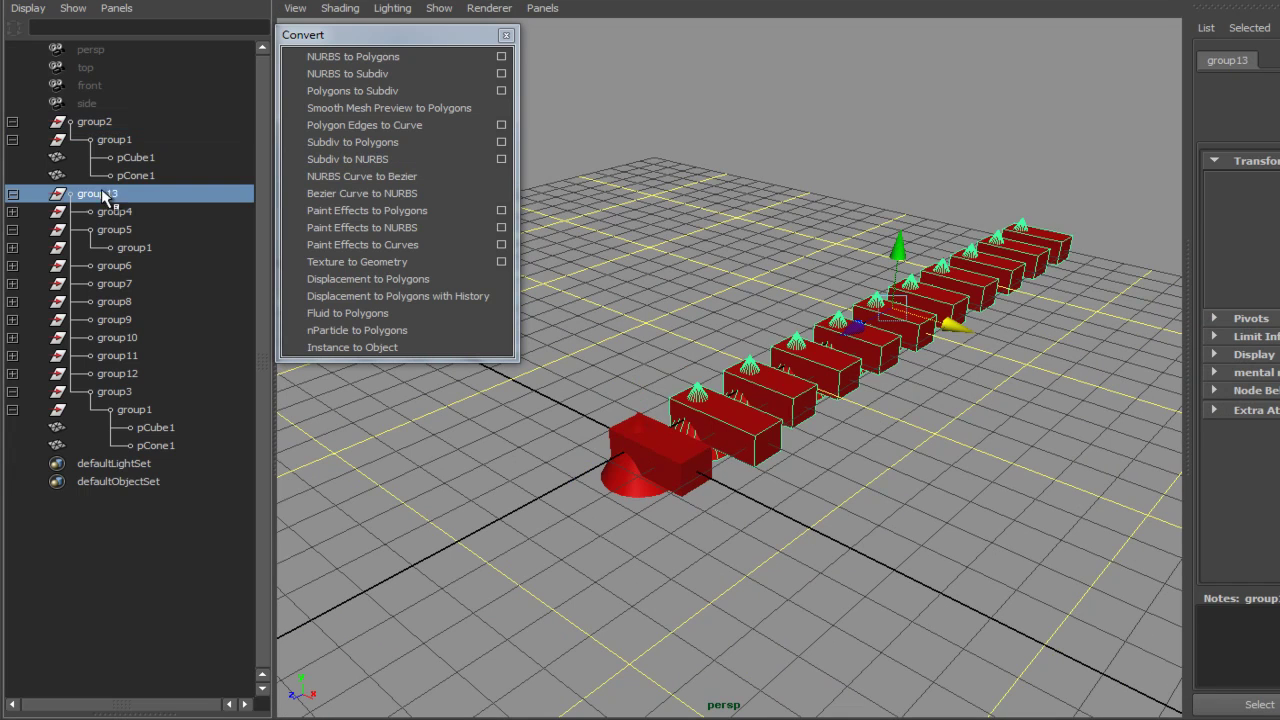
key("Delete")
left_click(104, 123)
key("Delete")
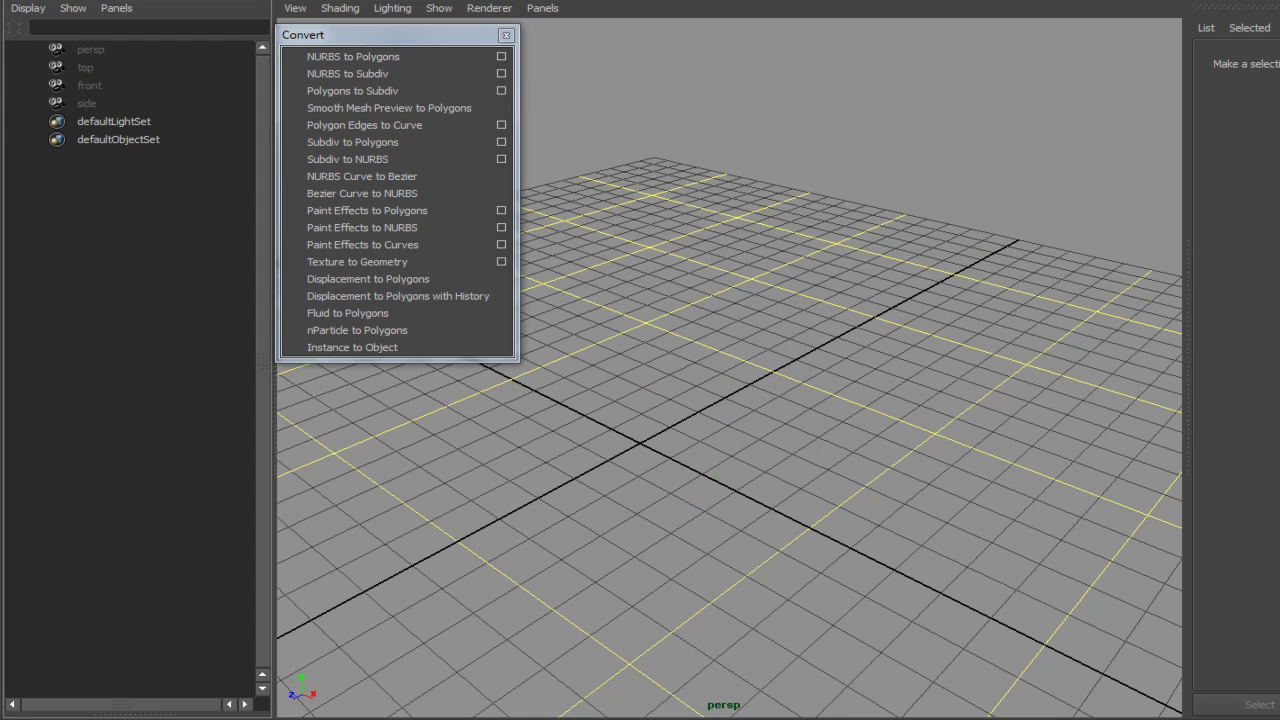
Step: Create a polygon plane at the grid's centre and move its pivot to the plane's nearest corner
mouse_move(726, 446)
left_mouse_down("alt")
mouse_move(857, 429)
mouse_move(716, 448)
left_mouse_up("alt")
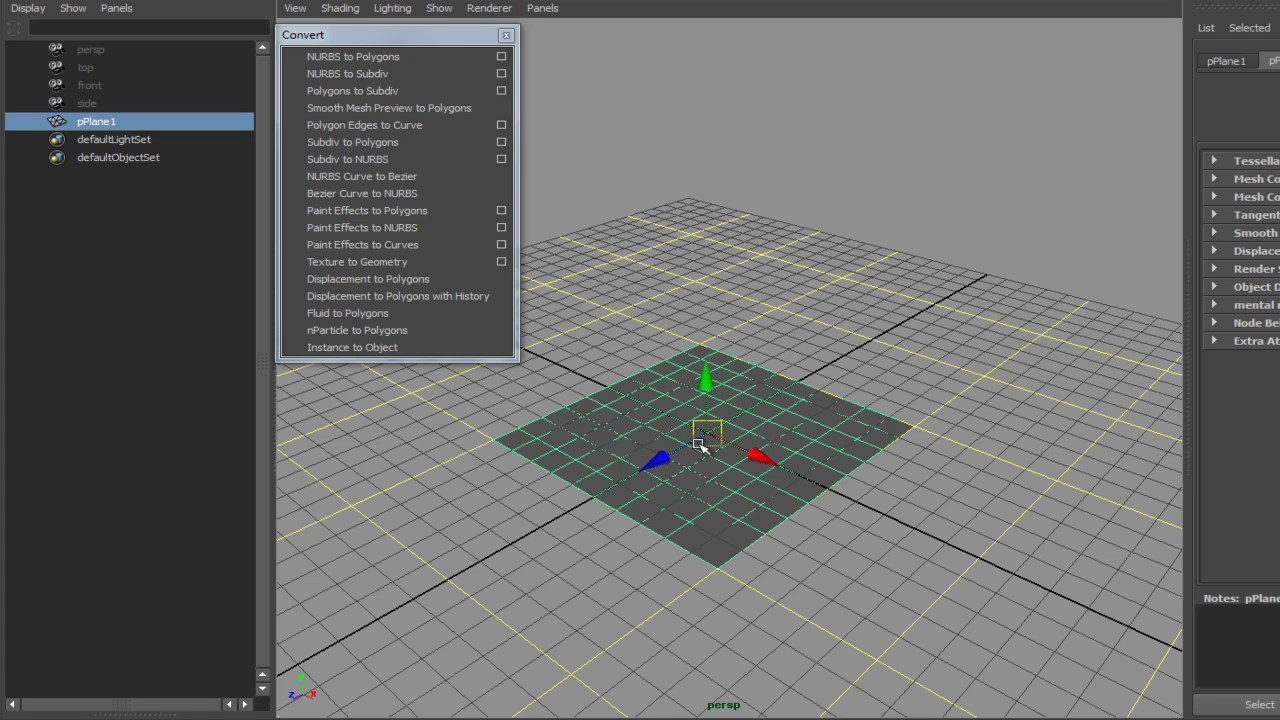
key("Insert")
left_click_drag(709, 436, 716, 572)
key("Insert")
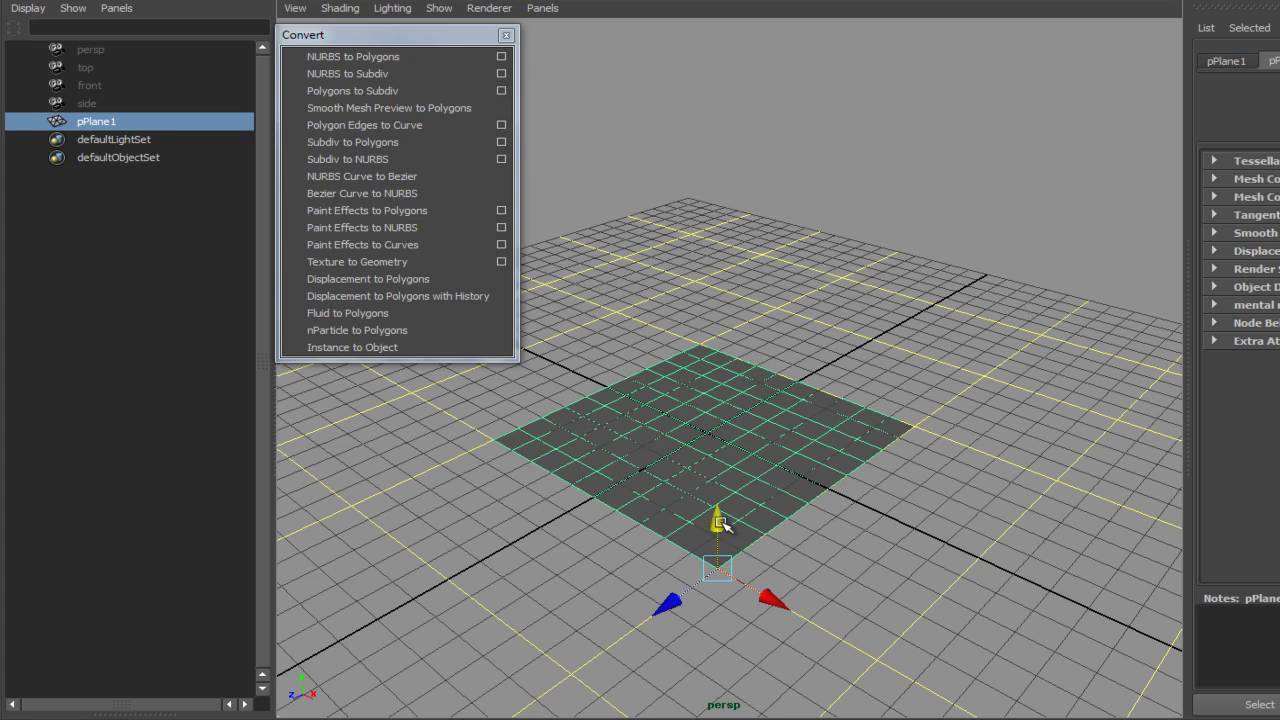
key("ctrl+d")
left_click_drag(672, 600, 730, 585)
key("Delete")
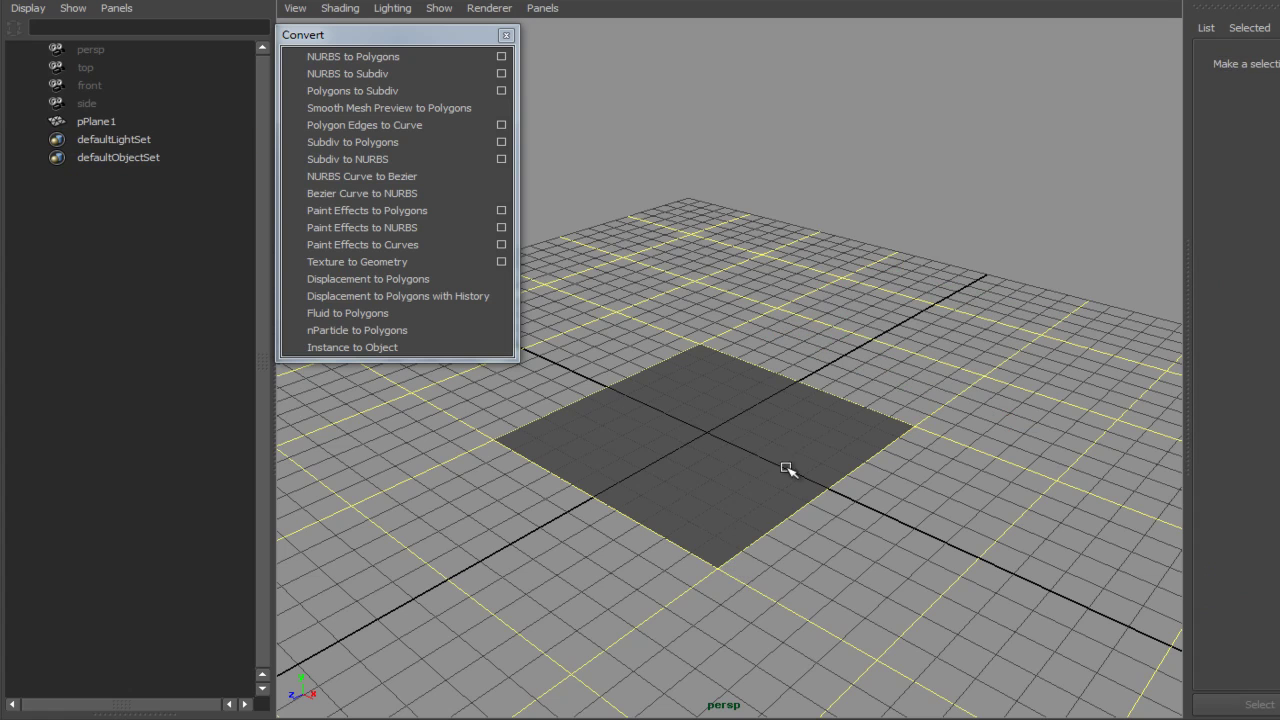
Step: Use Duplicate Special to create 10 instances of the plane, translated 1 in Y and -2 in Z per copy
left_click(730, 424)
left_click(22, 2)
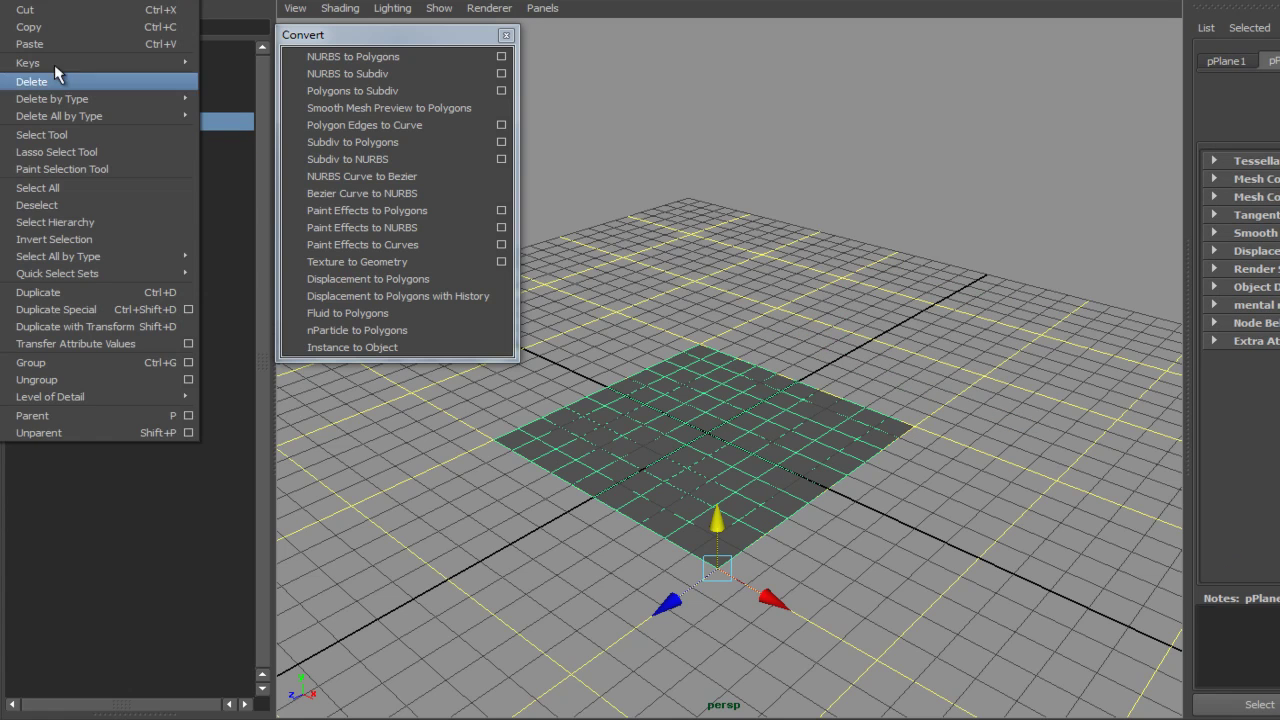
left_click(188, 310)
left_click(950, 130)
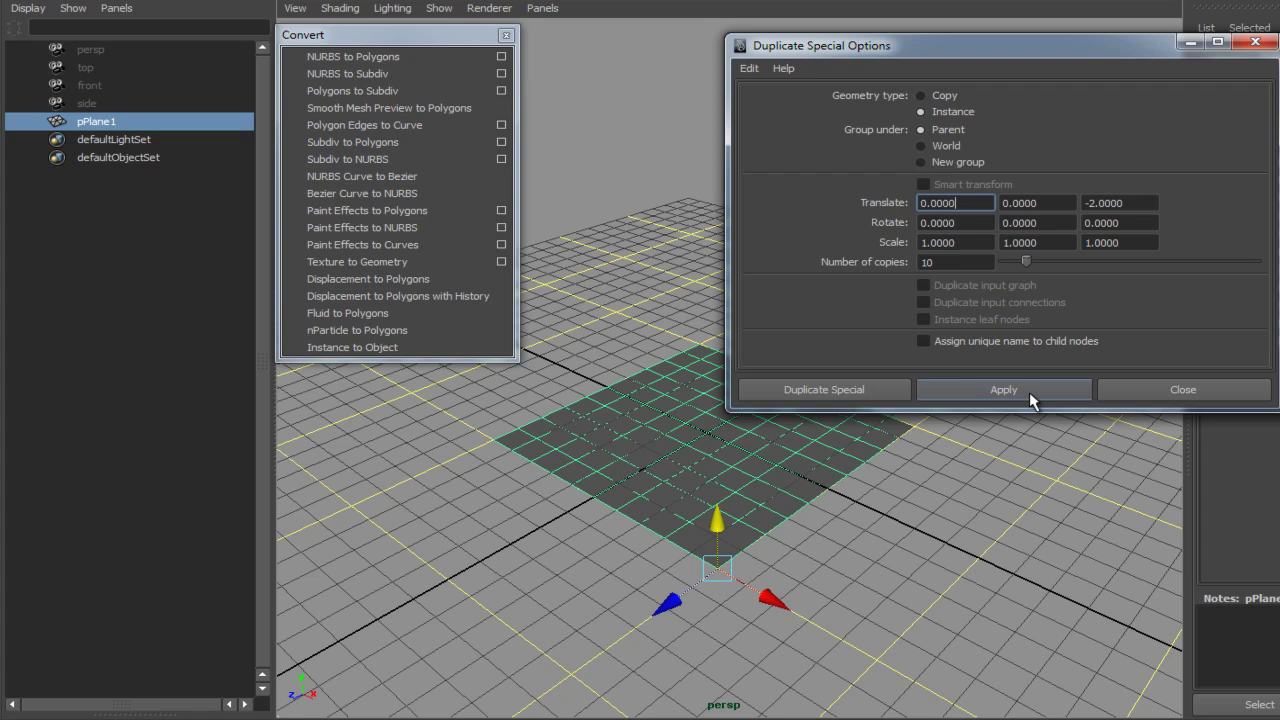
left_click(1020, 203)
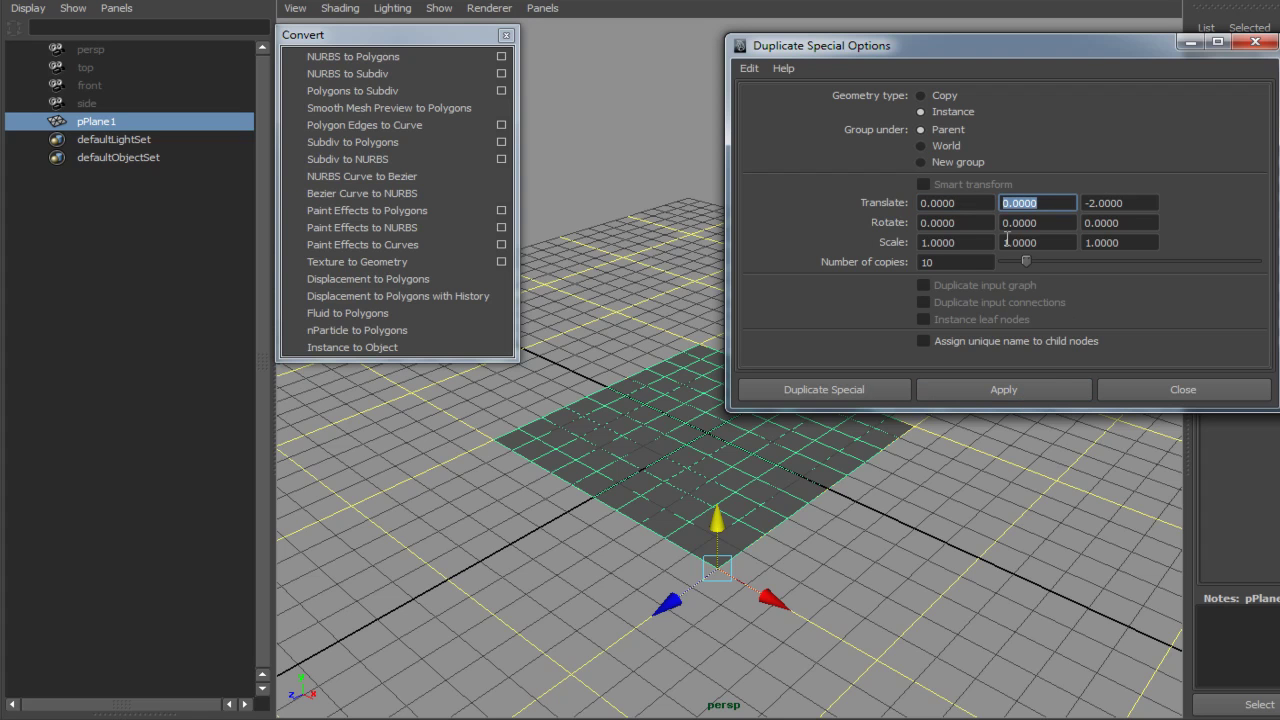
type("1")
left_click(1004, 389)
left_click(1183, 389)
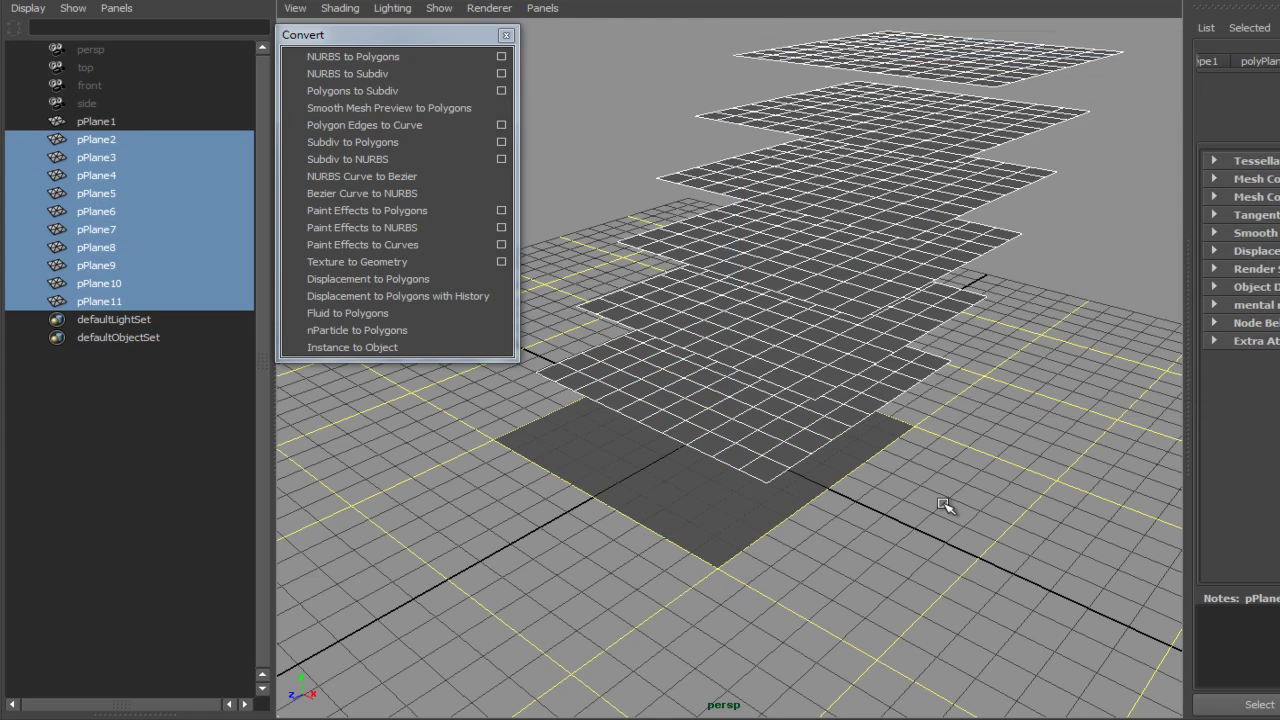
Step: Pull a border face of one instanced plane outward along the X axis
middle_click_drag(950, 495, 951, 534, "alt")
right_click_drag(829, 500, 817, 543)
left_click(829, 500)
right_click_drag(829, 500, 875, 500, "alt")
left_click(920, 508)
left_click_drag(920, 508, 914, 437, "alt")
Step: Convert pPlane2 with Instance to Object and pull its protruding border face further along X
left_click(922, 438)
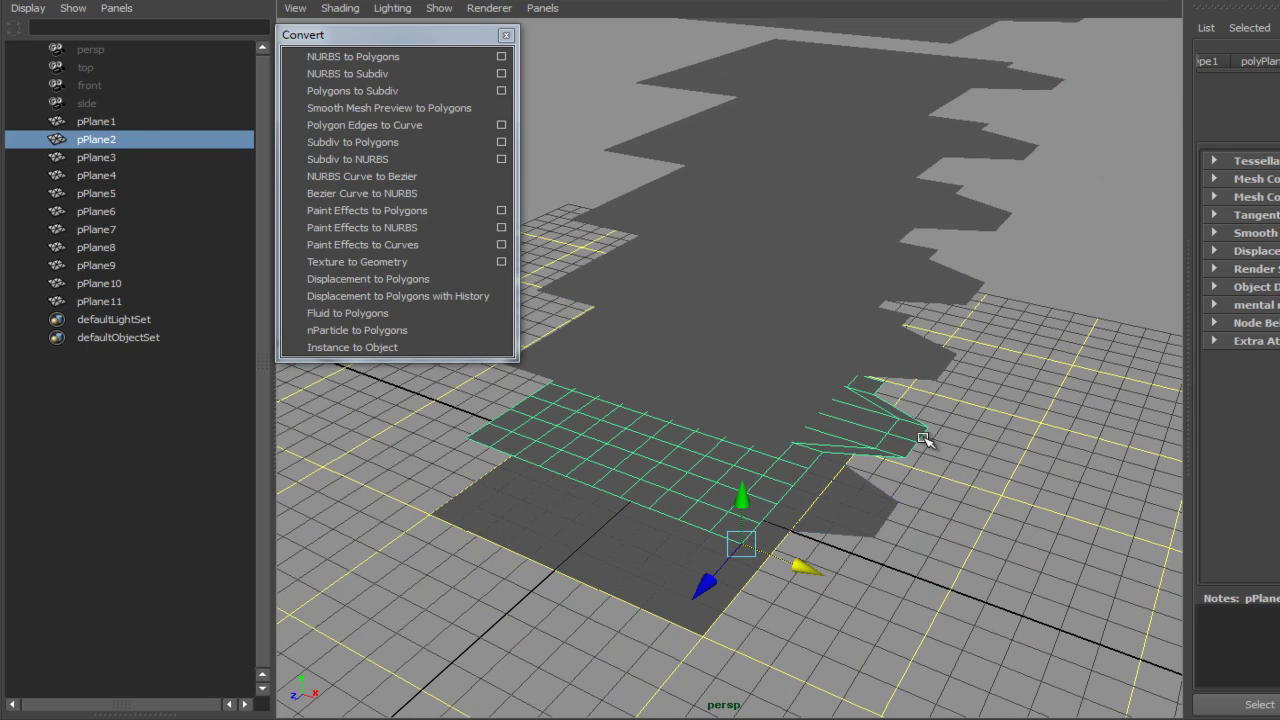
left_click(355, 347)
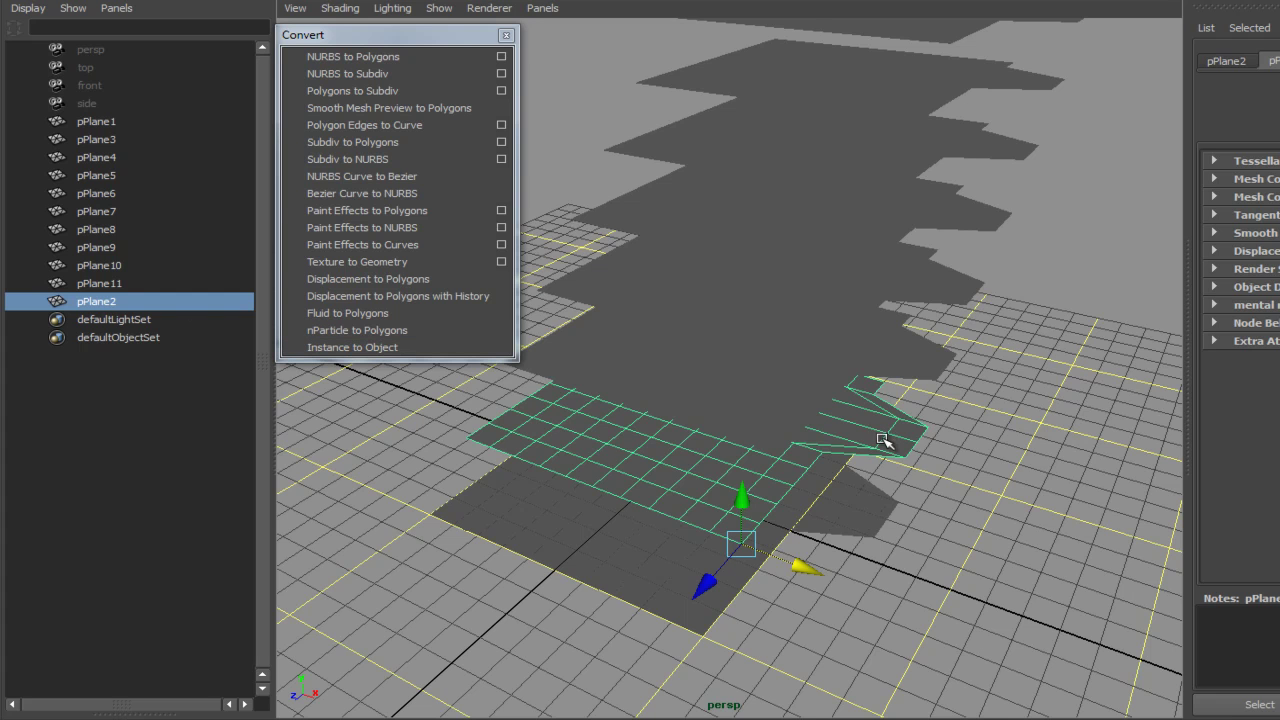
right_click_drag(880, 437, 886, 478)
left_click(915, 442)
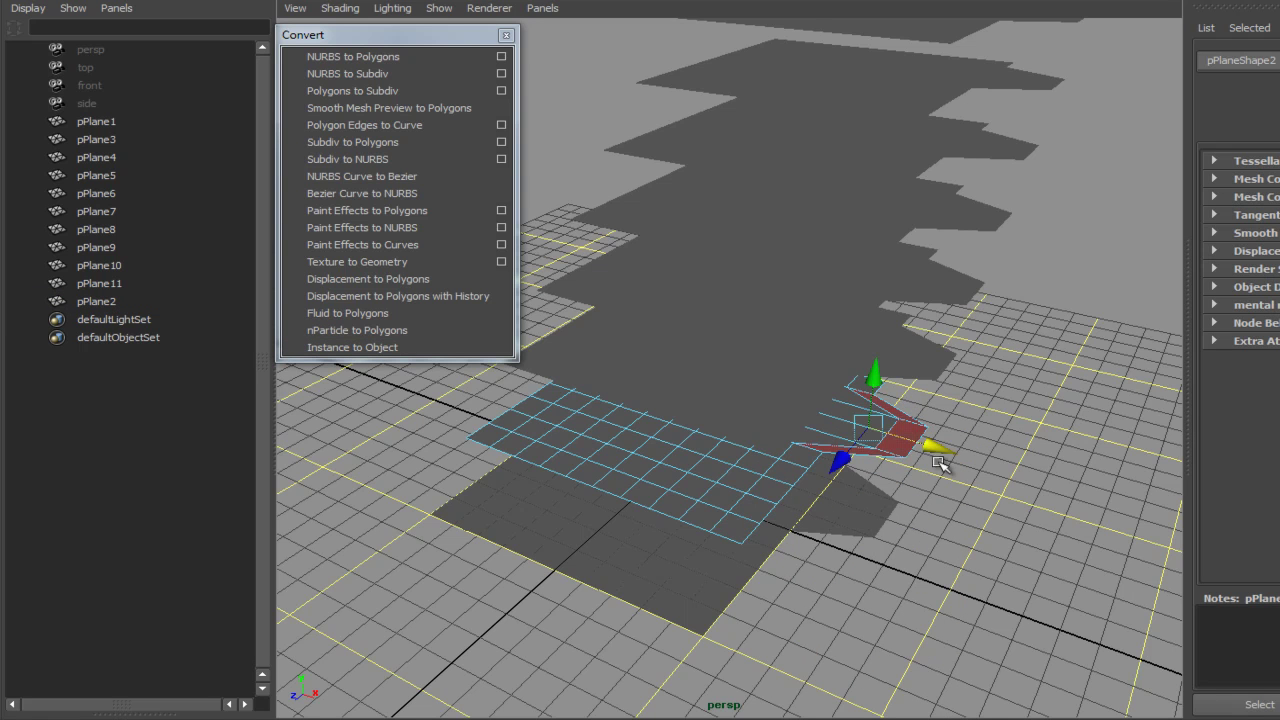
left_click_drag(952, 457, 982, 463)
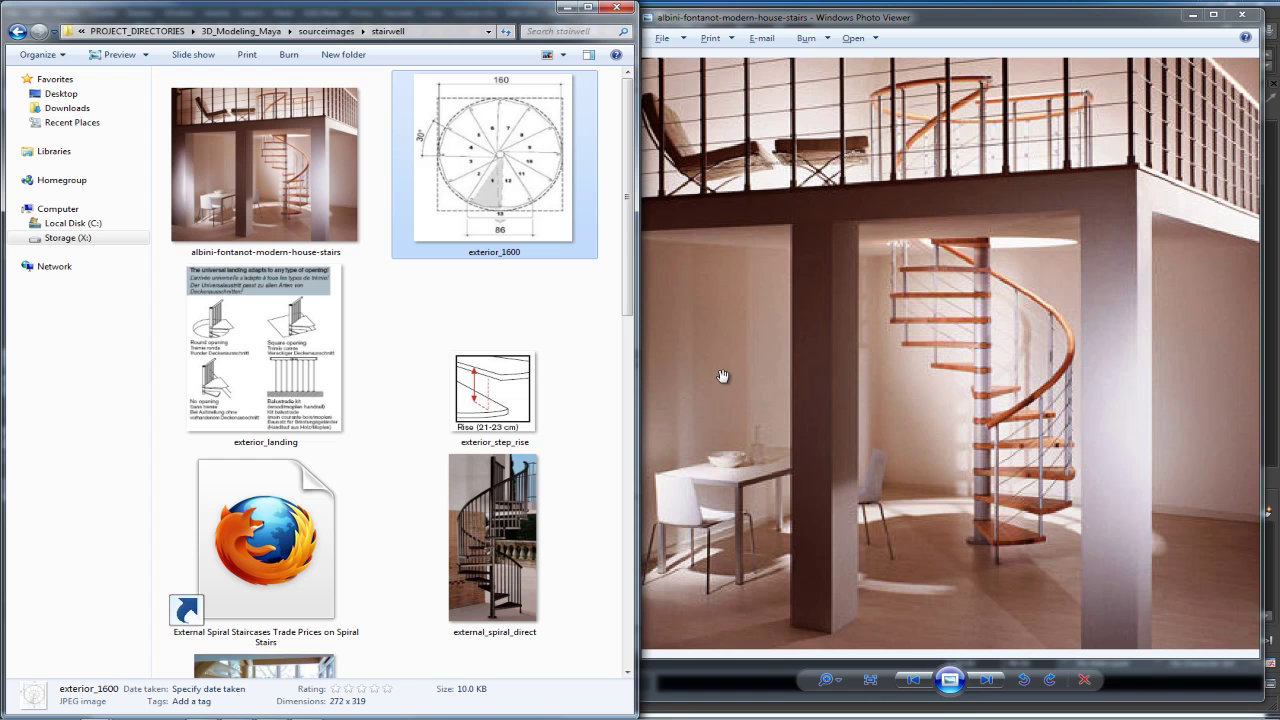
Step: Open the exterior_1600 staircase plan from the stairwell folder in Windows Photo Viewer and enlarge it
double_click(490, 150)
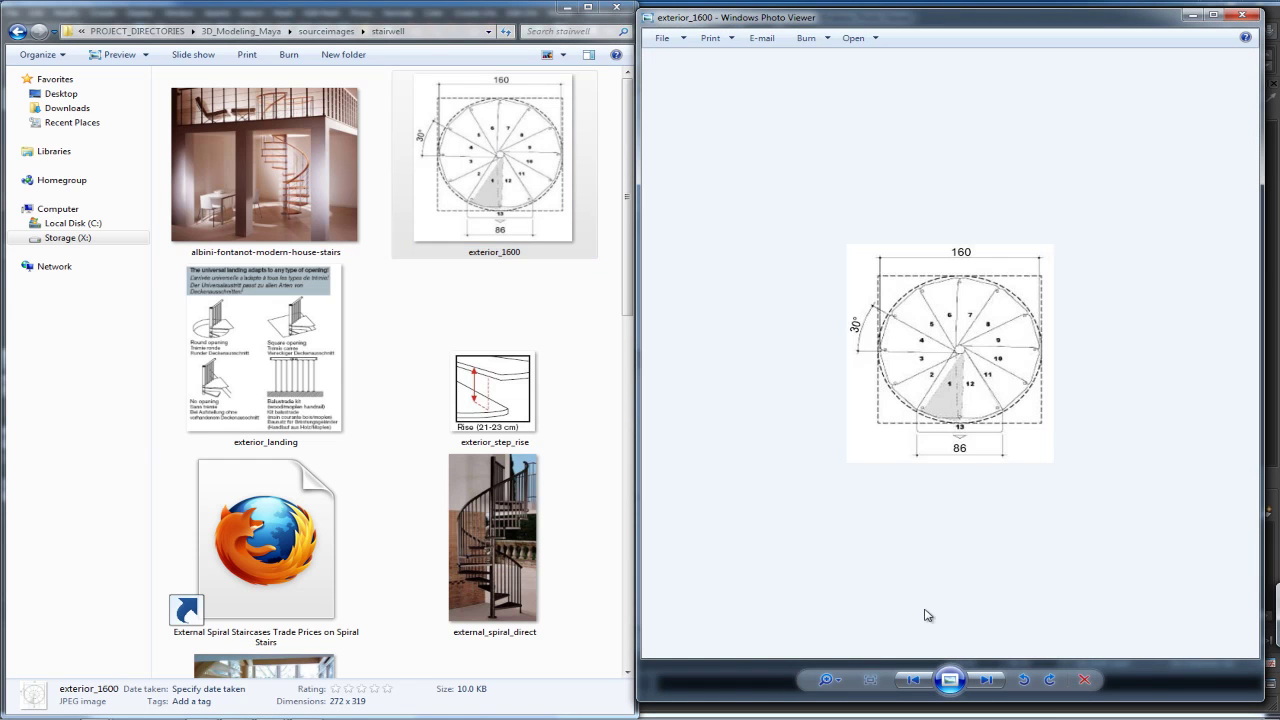
left_click(834, 681)
left_click_drag(838, 683, 840, 667)
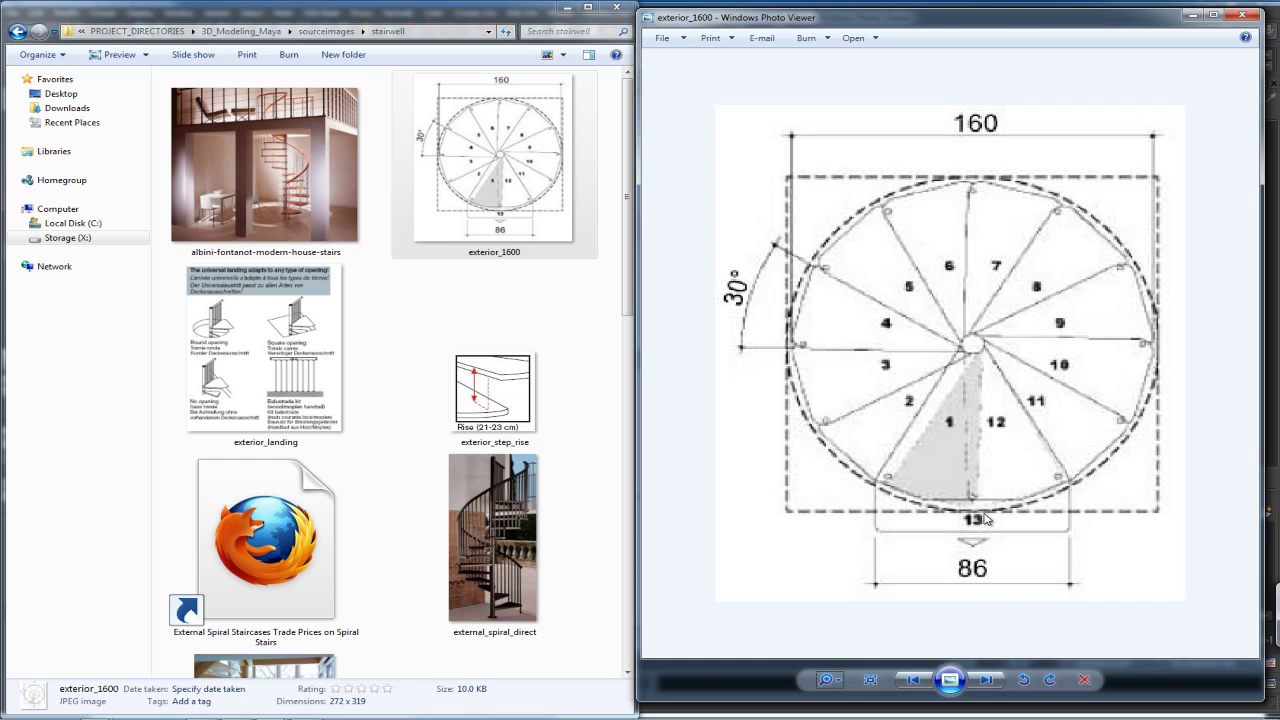
Step: Compare the albini-fontanot-modern-house-stairs photo with the exterior_1600 plan and browse the other stairwell reference images
left_click_drag(883, 11, 886, 50)
scroll(880, 65, "up", 1)
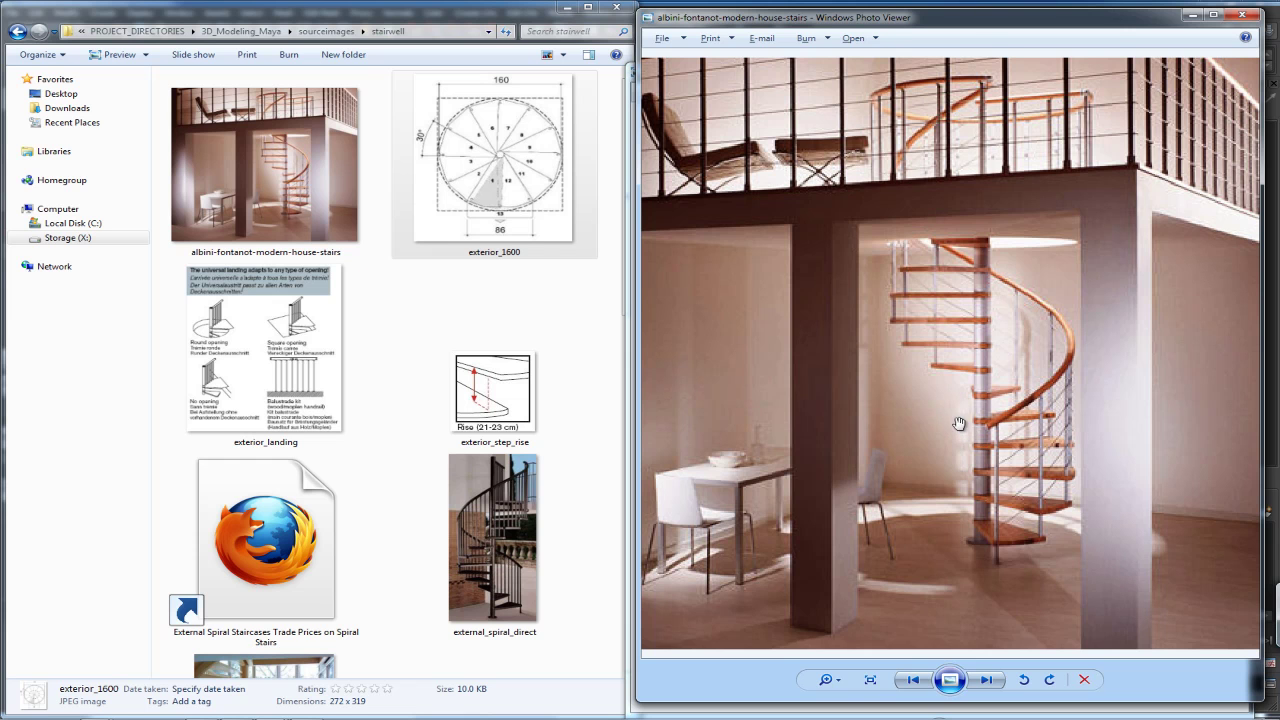
left_click_drag(979, 16, 1023, 41)
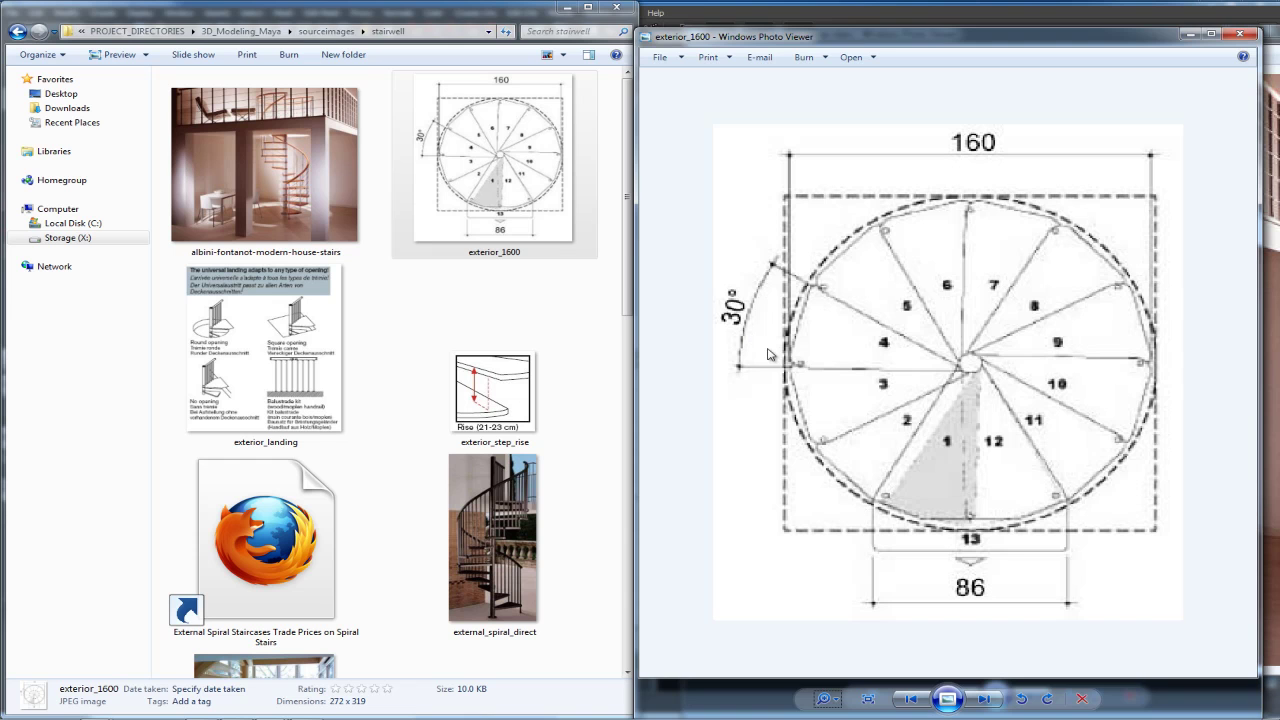
left_click_drag(628, 238, 633, 246)
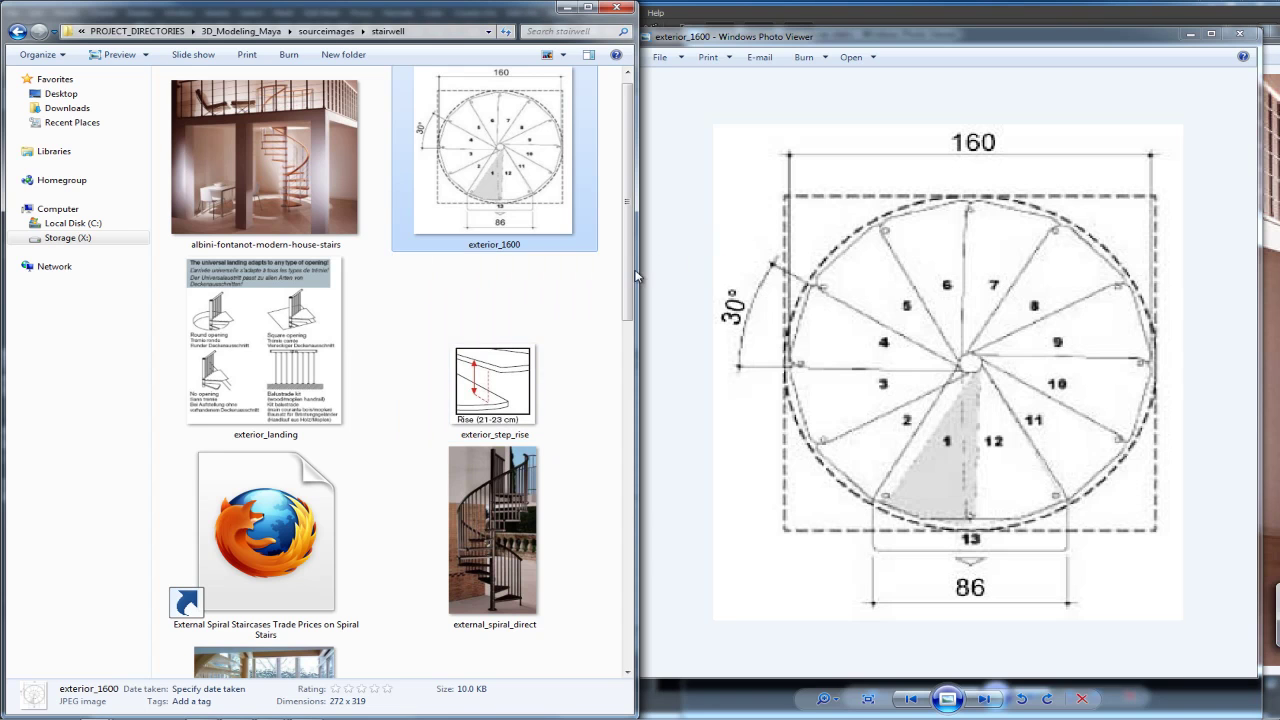
scroll(630, 280, "down", 1)
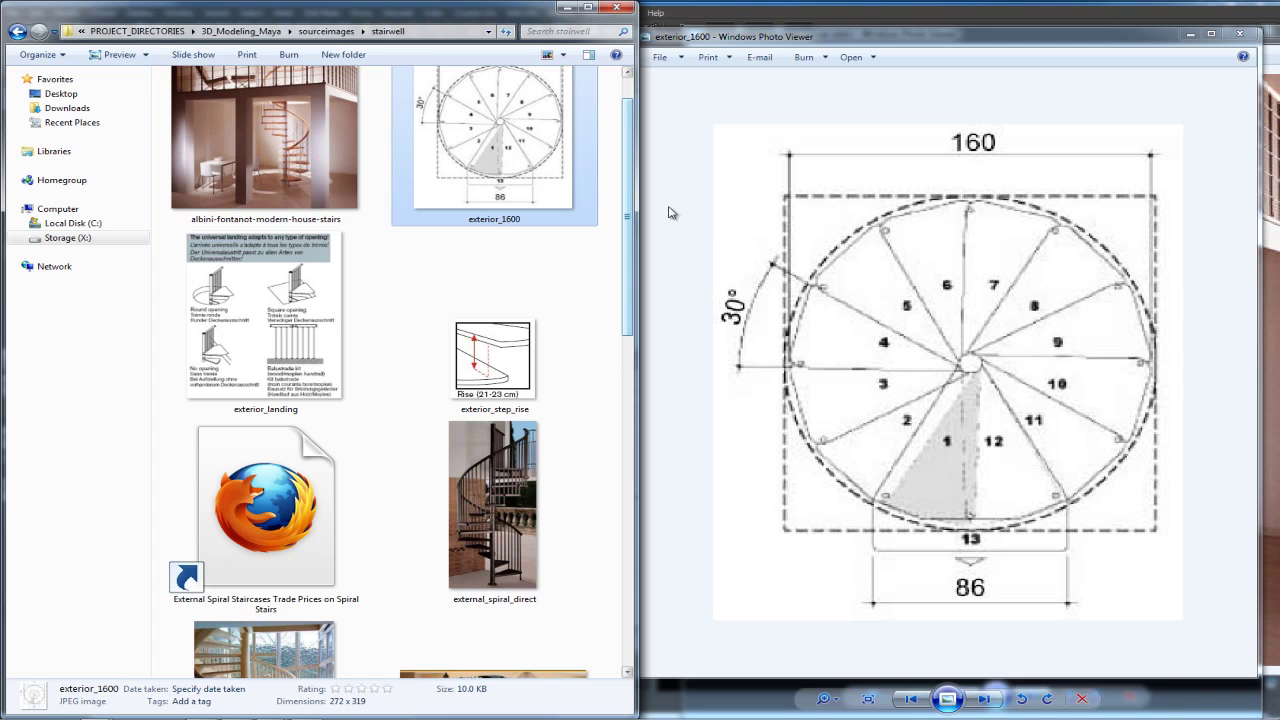
Step: Examine the remaining stairwell reference images, the External Spiral Staircases web shortcut and the exterior_step_rise diagram
scroll(676, 208, "up", 1)
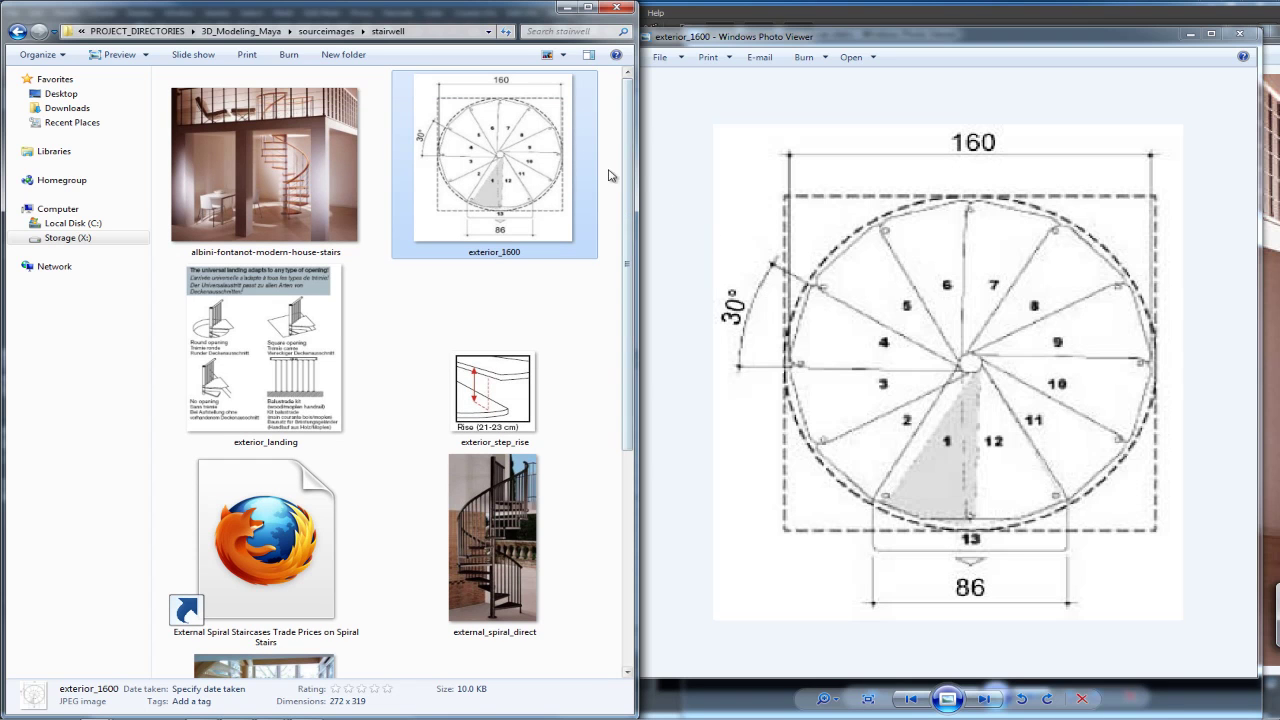
left_click_drag(627, 184, 616, 476)
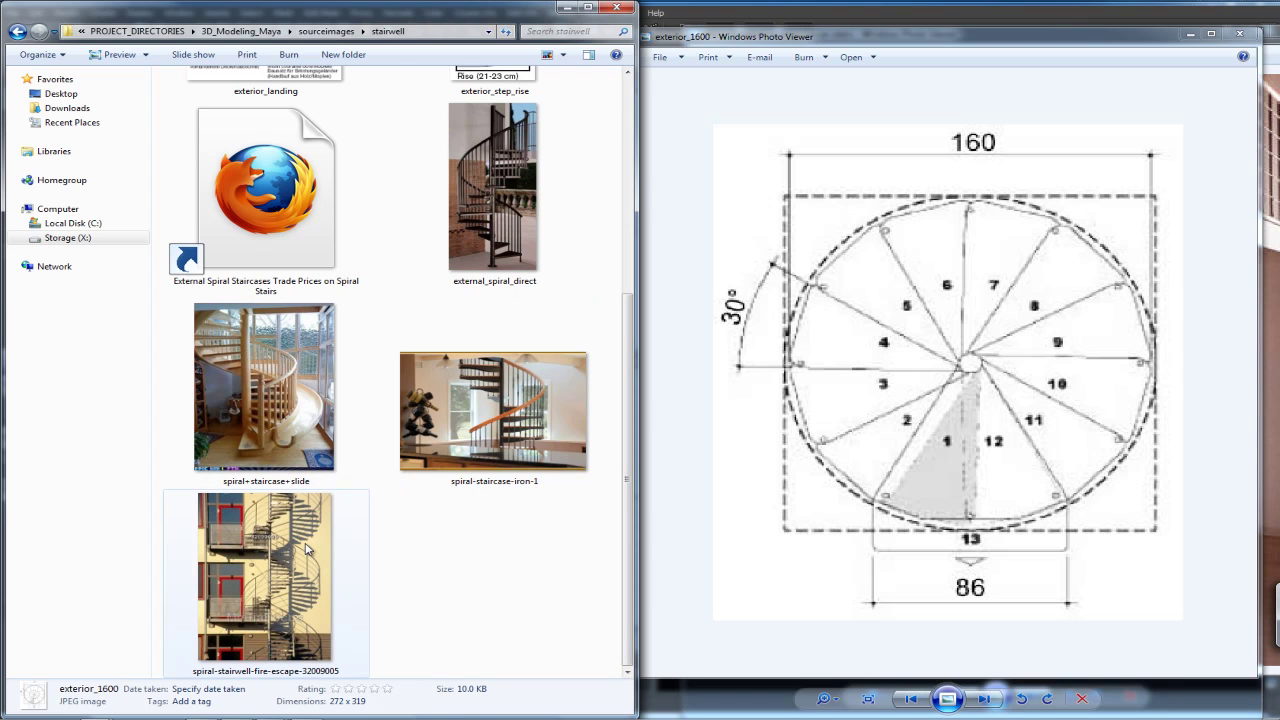
mouse_move(307, 547)
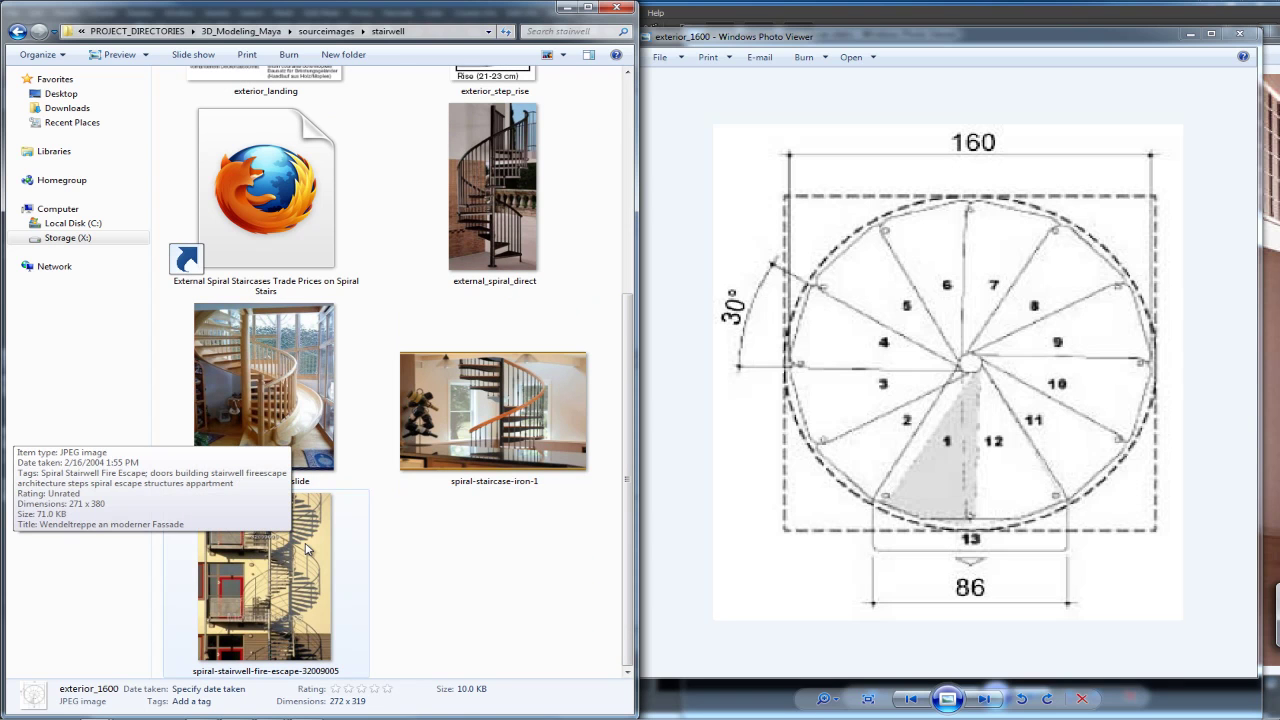
scroll(240, 420, "up", 3)
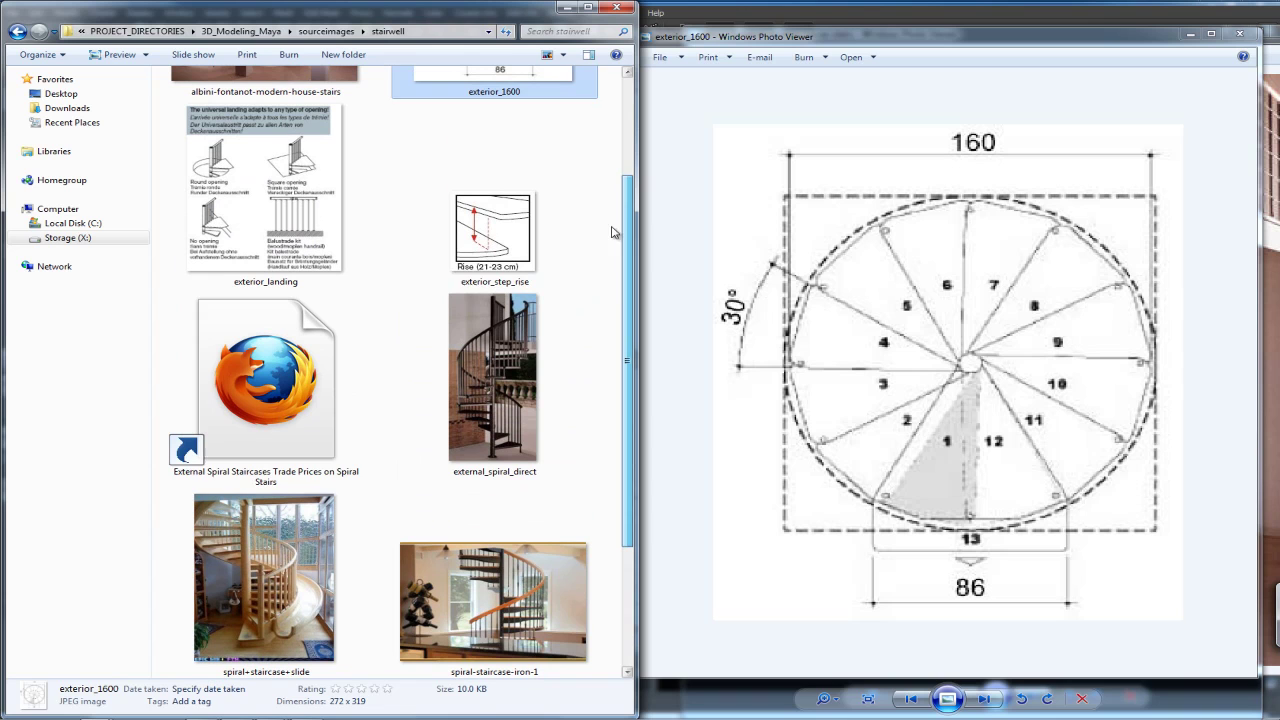
left_click(230, 362)
mouse_move(247, 357)
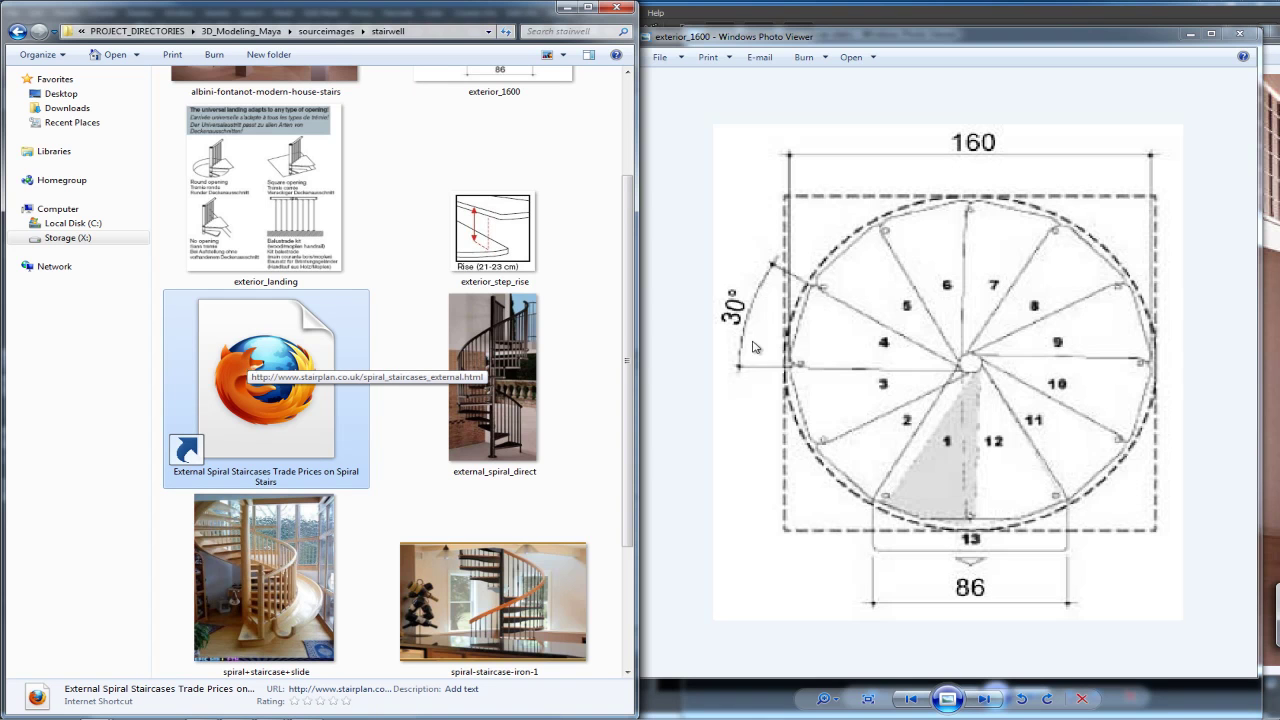
scroll(628, 356, "up", 2)
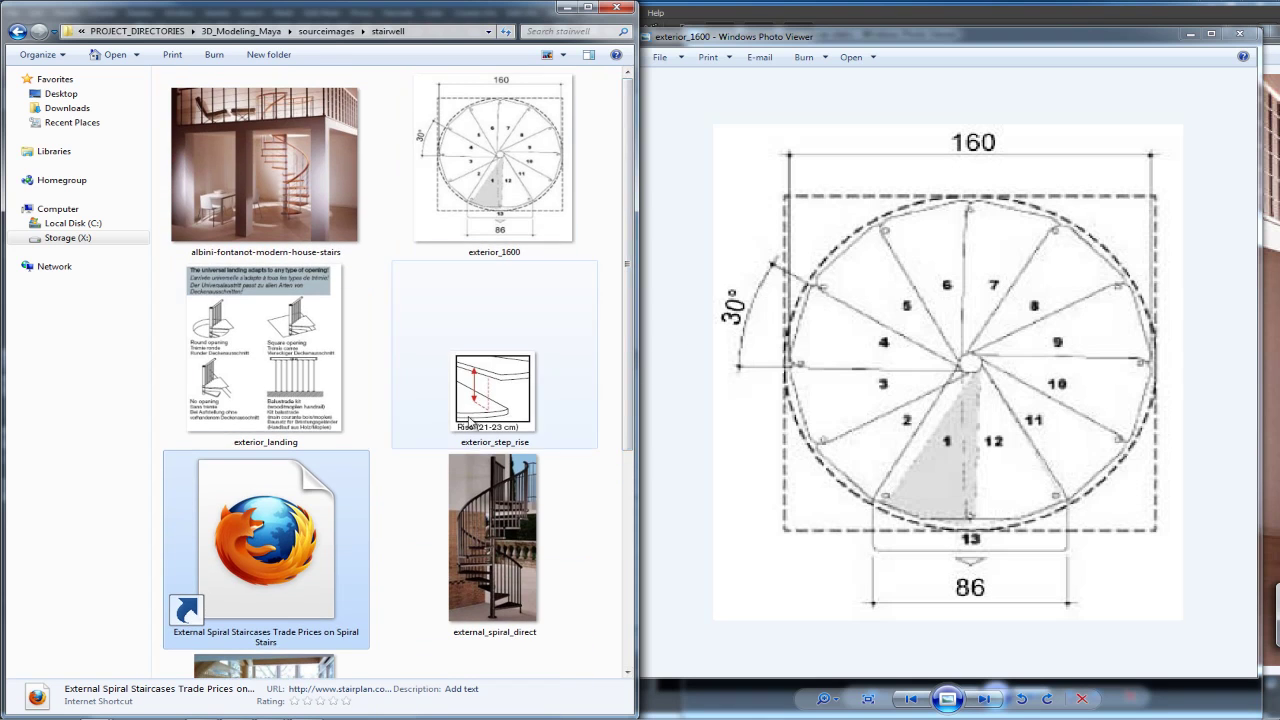
mouse_move(447, 424)
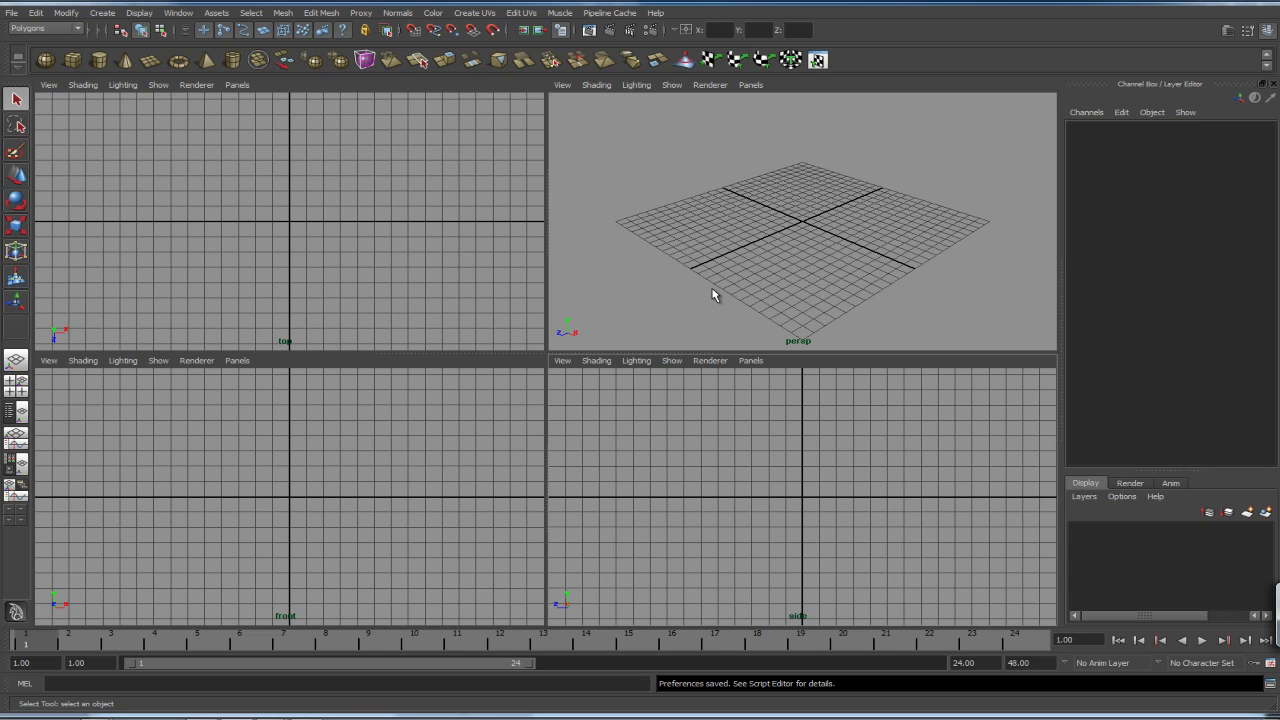
Step: Switch to Maya and check the linear working unit choices in the New Scene options, closing them without changes
left_click(12, 13)
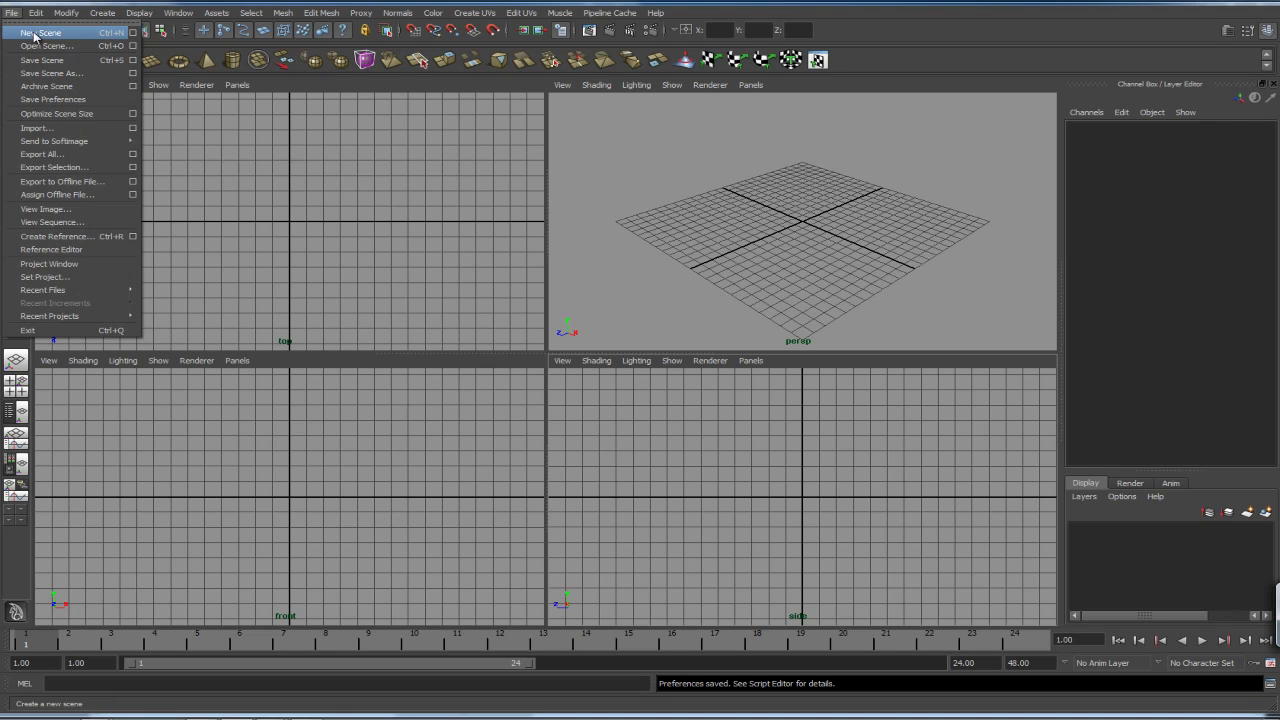
left_click(133, 33)
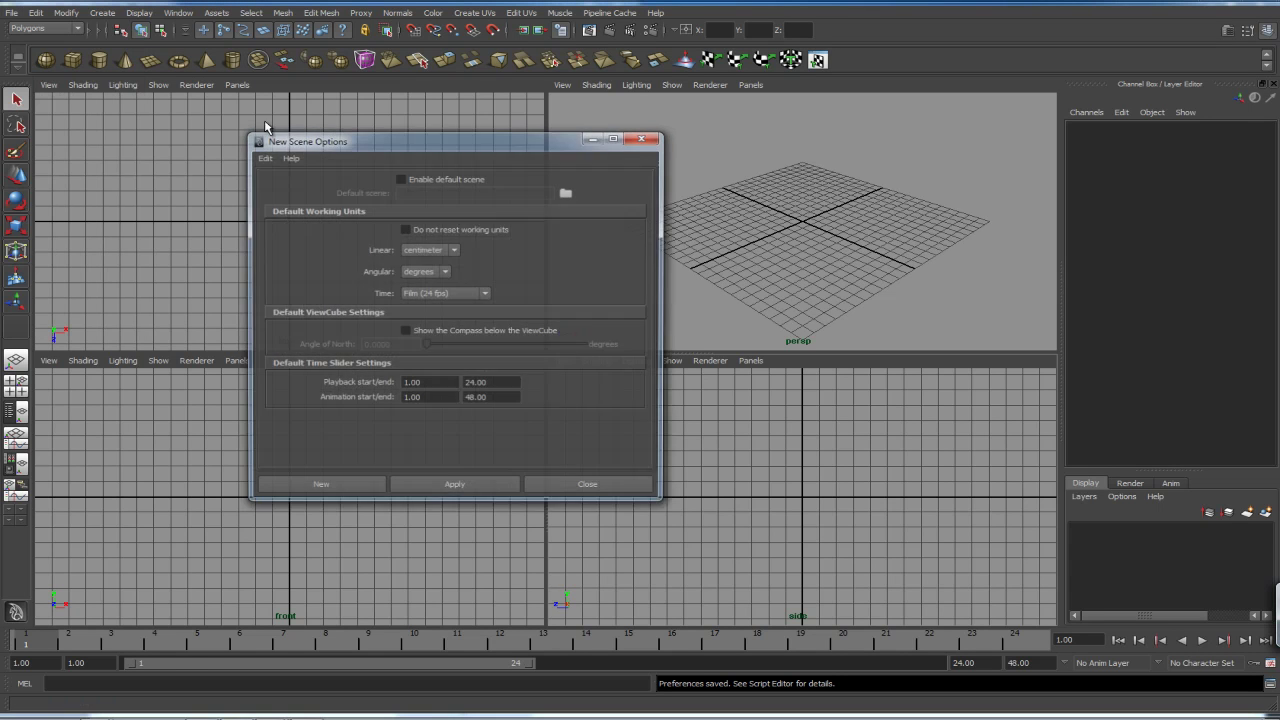
left_click_drag(520, 155, 674, 167)
left_click(610, 262)
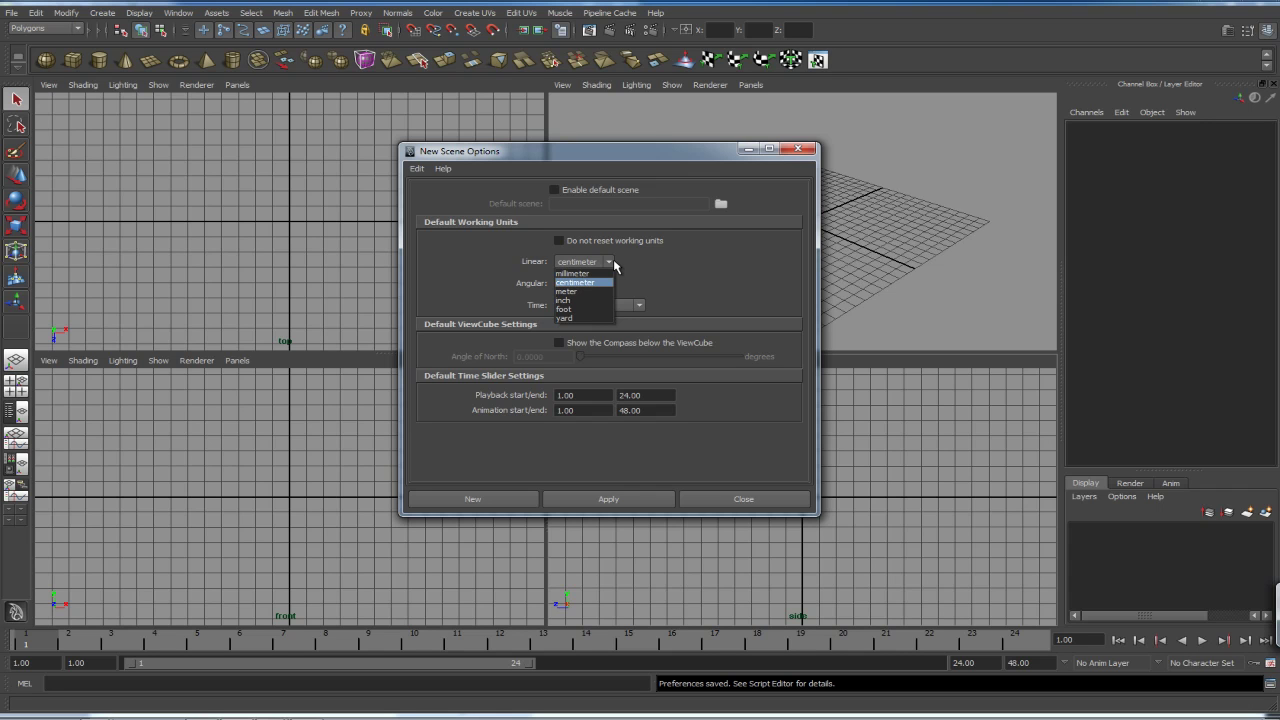
left_click(688, 497)
Step: Check the linear working unit in the general Settings preferences and cancel without changing anything
left_click(179, 13)
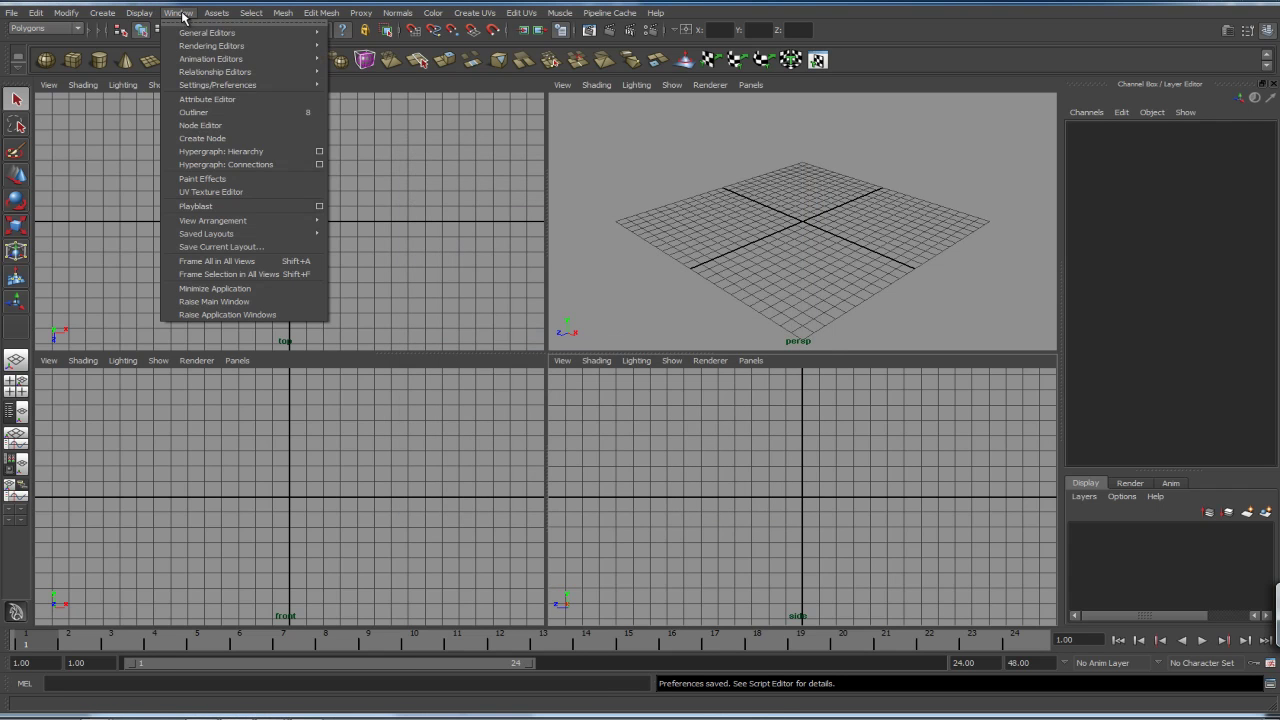
mouse_move(272, 88)
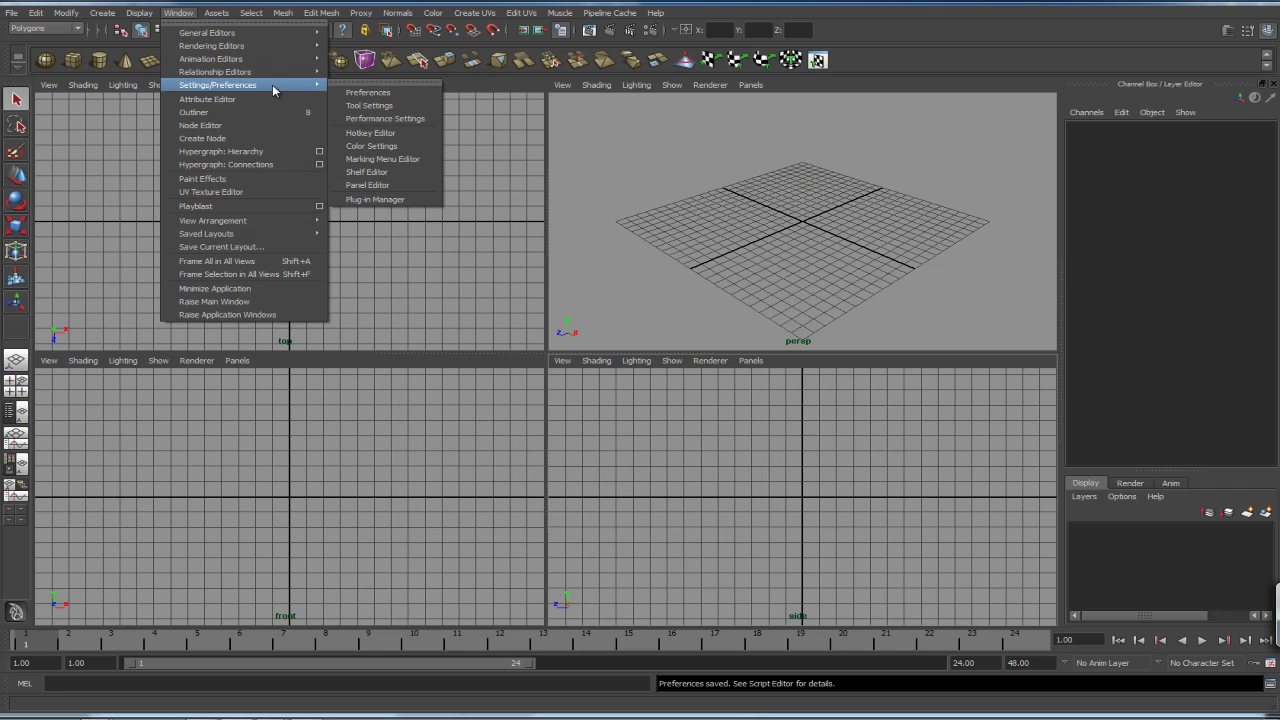
left_click(366, 93)
left_click(375, 288)
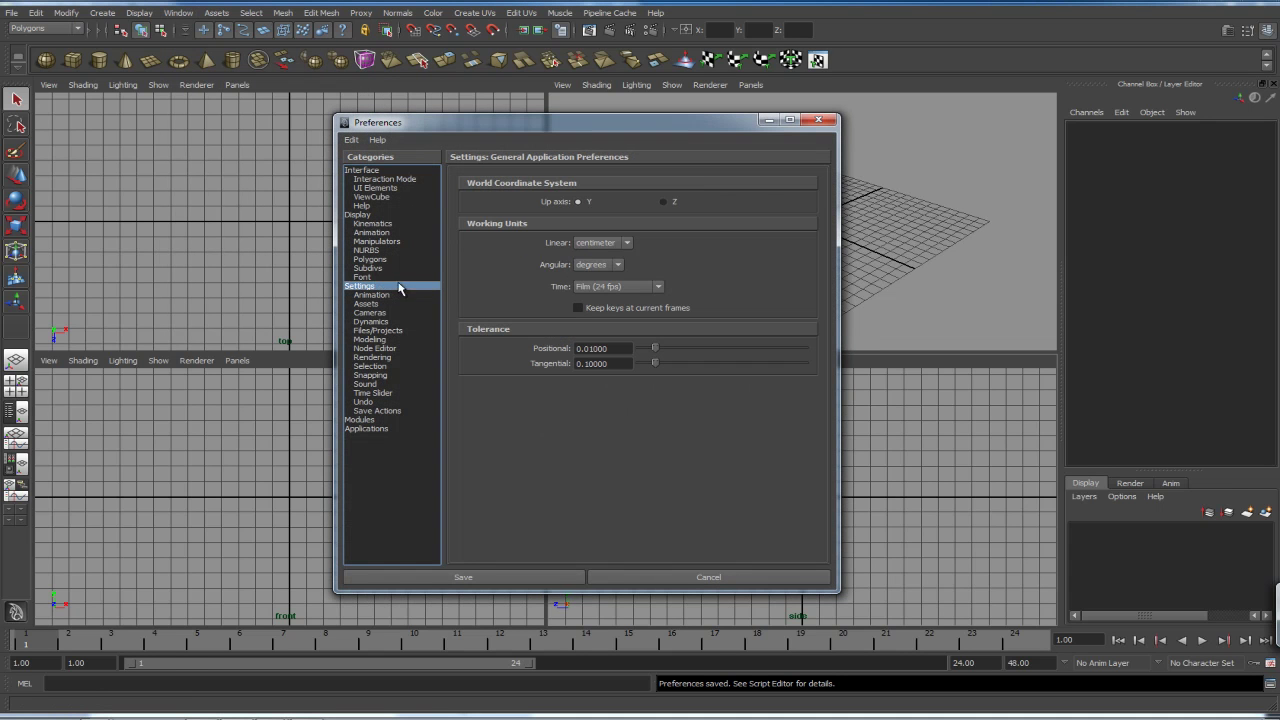
left_click(630, 244)
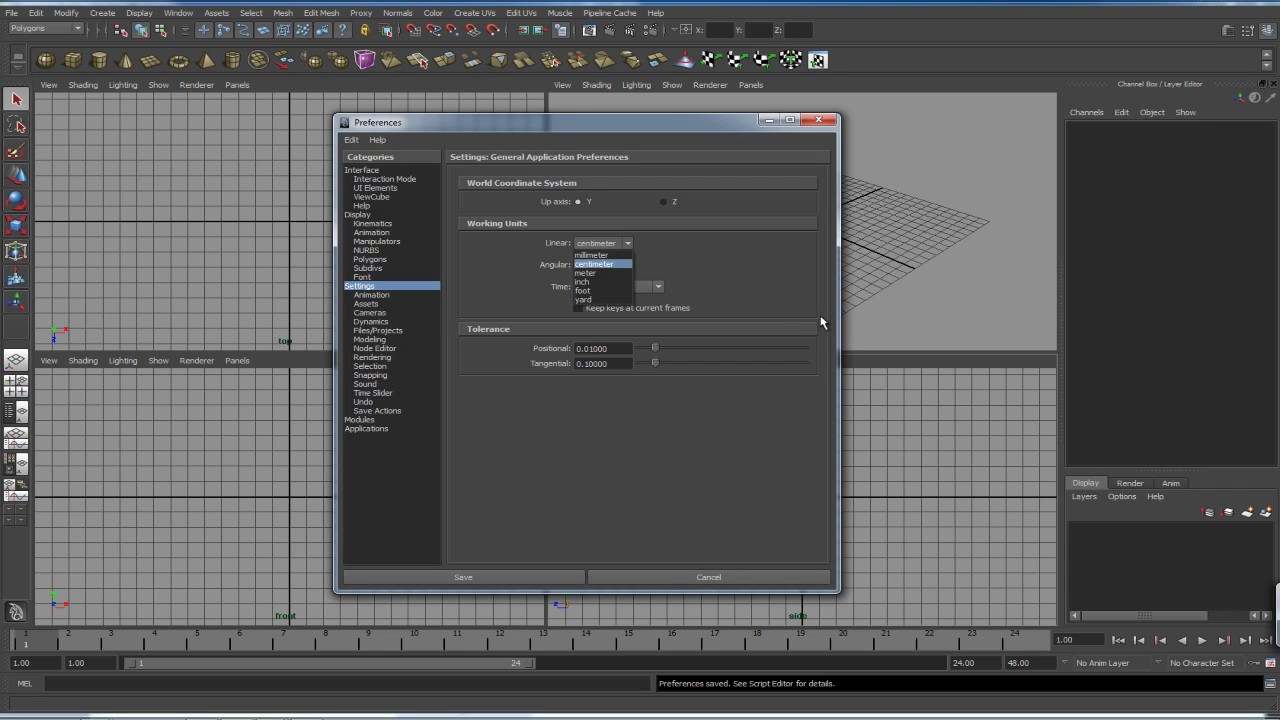
left_click(743, 280)
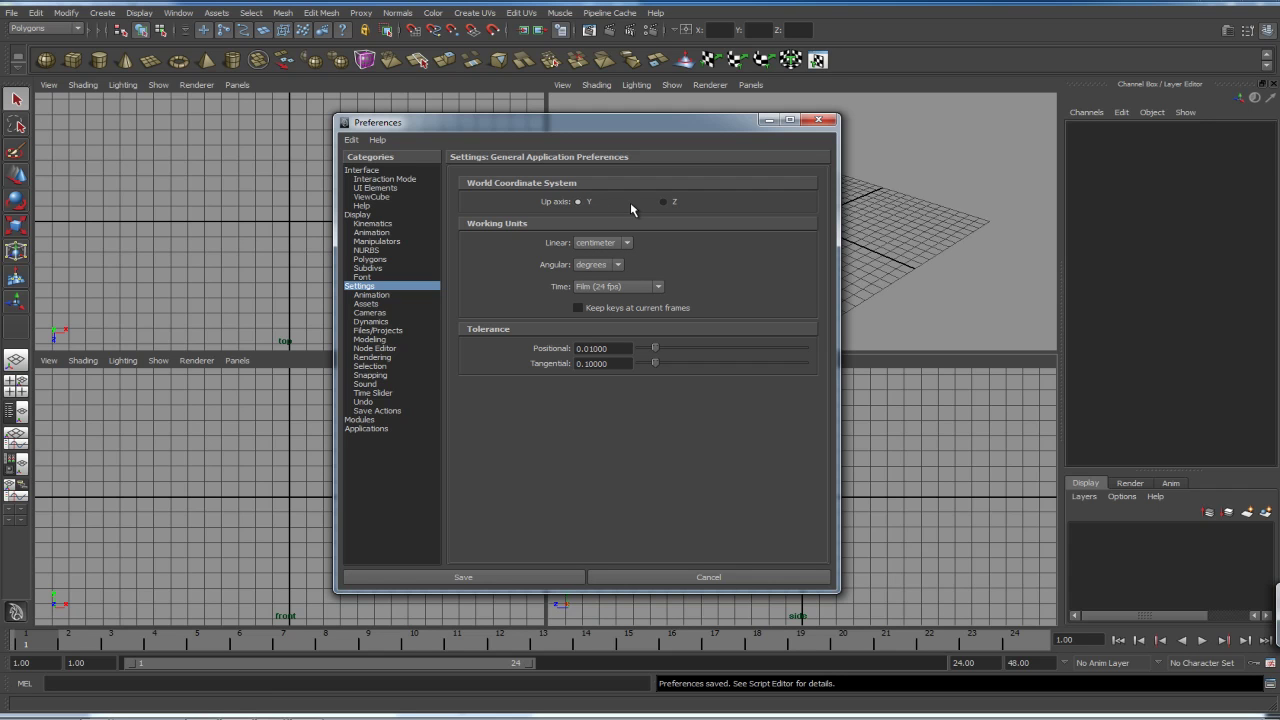
left_click(656, 579)
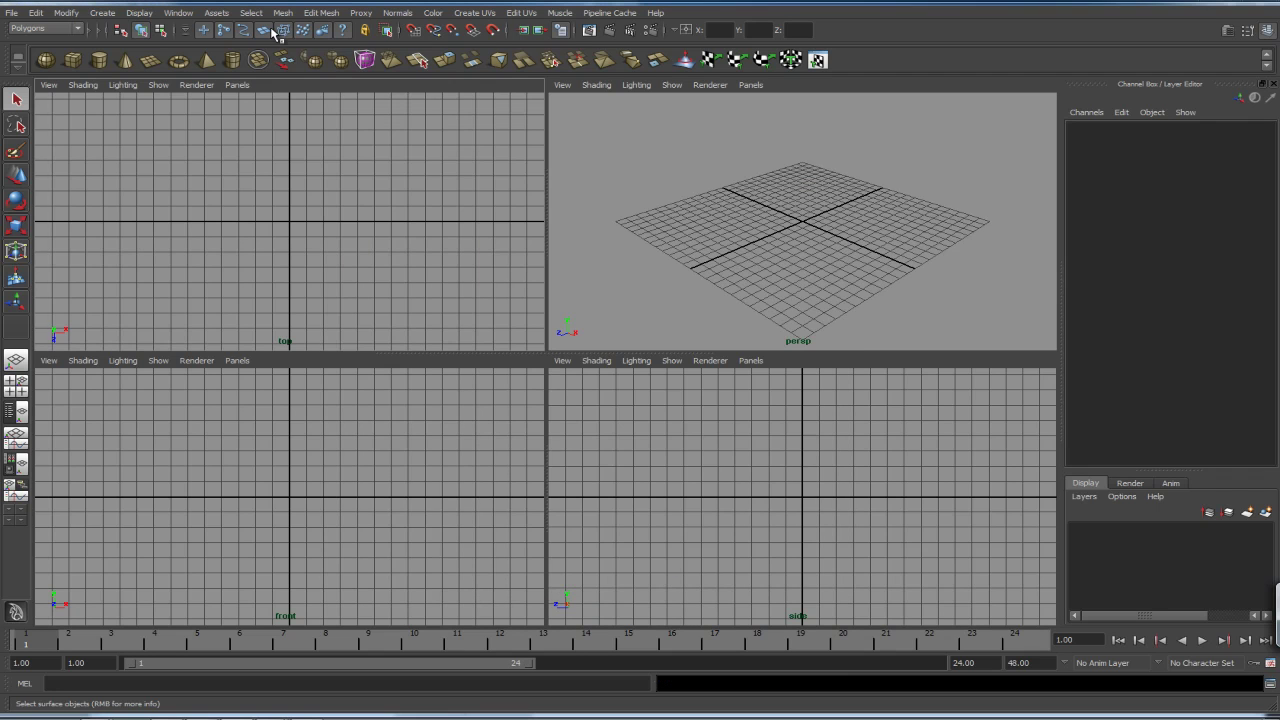
Step: Open the Grid options and inspect the size and subdivision settings against the grid in the perspective view
left_click(140, 13)
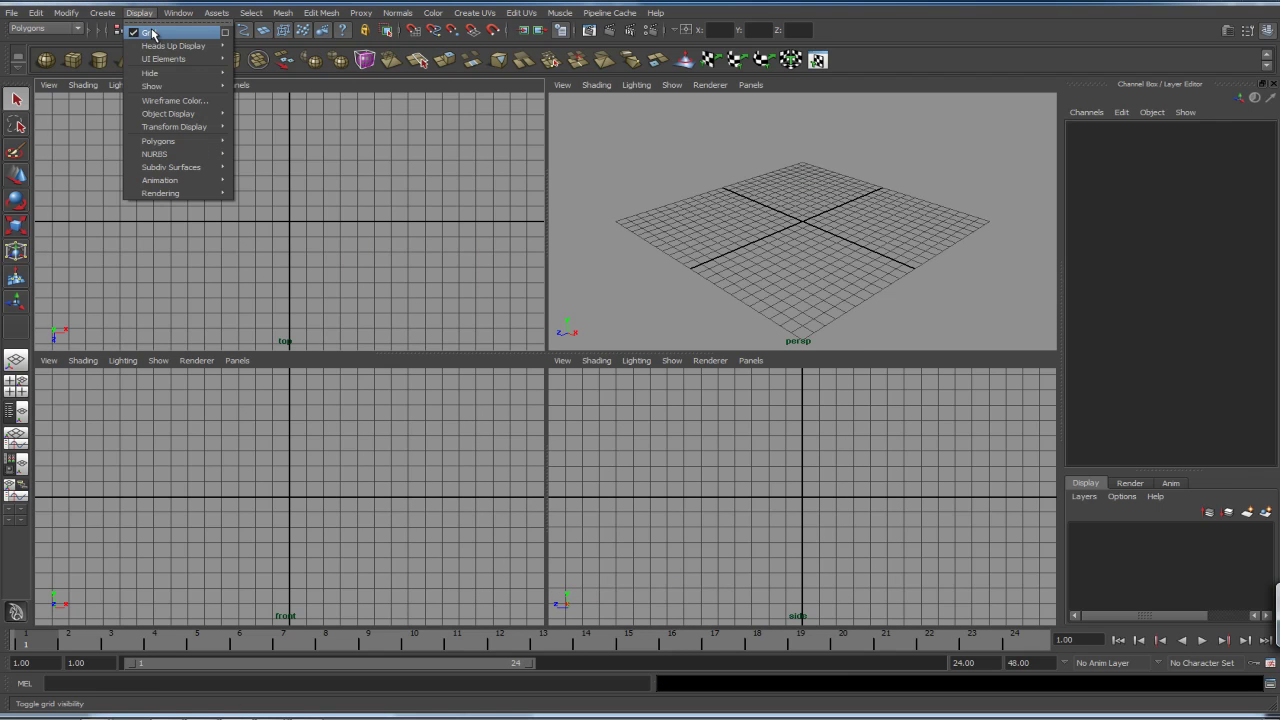
left_click(226, 32)
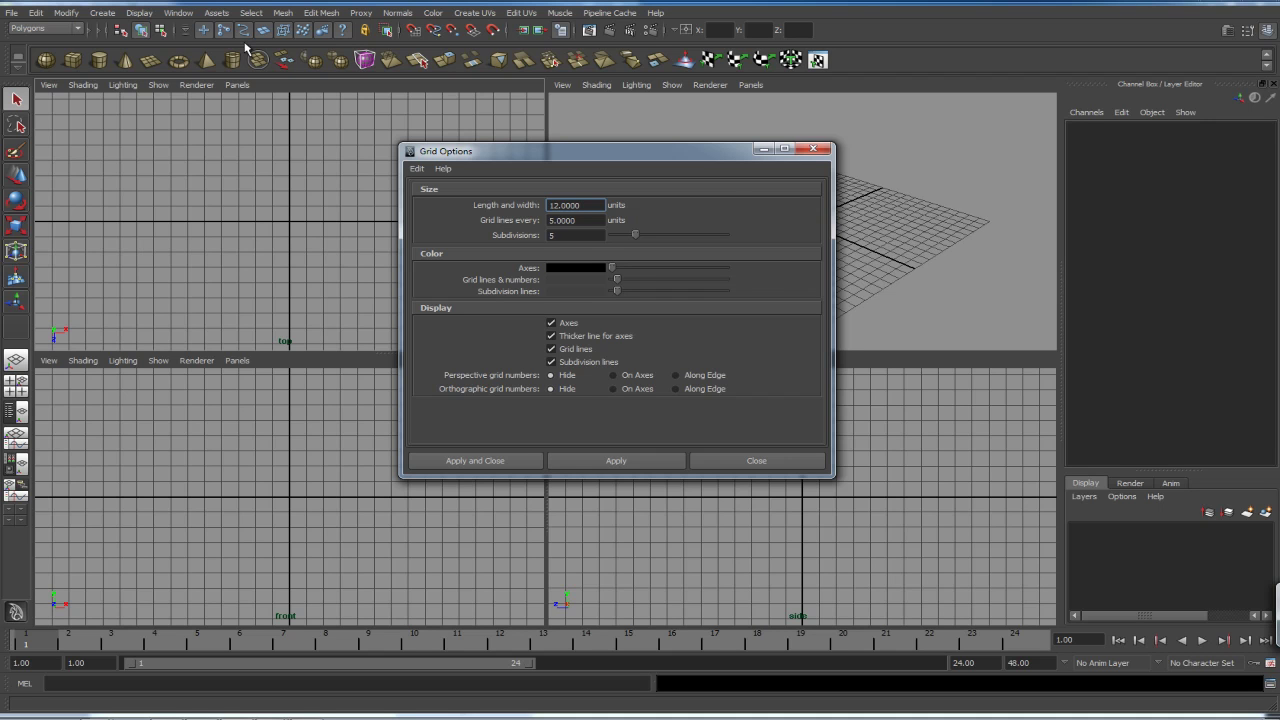
left_click_drag(733, 153, 524, 153)
middle_click_drag(674, 237, 886, 263, "alt")
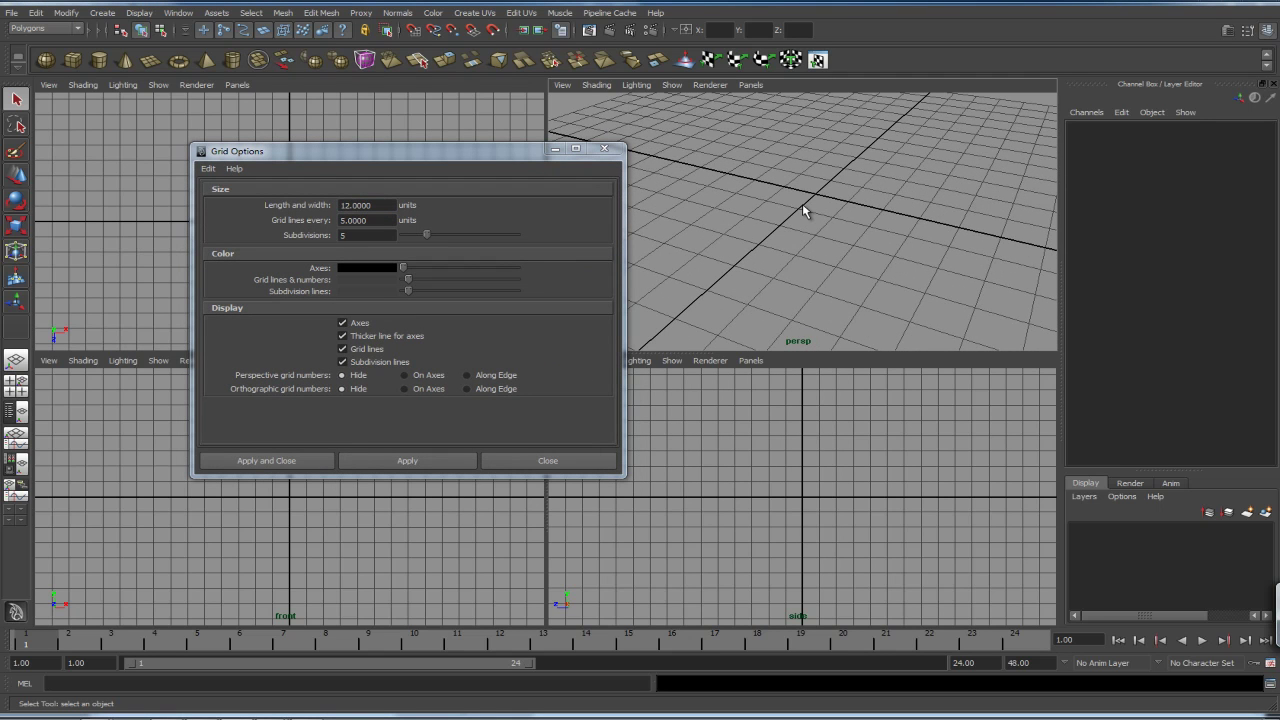
Step: Review the default linear unit in the New Scene options again and close them without creating a scene
left_click(12, 13)
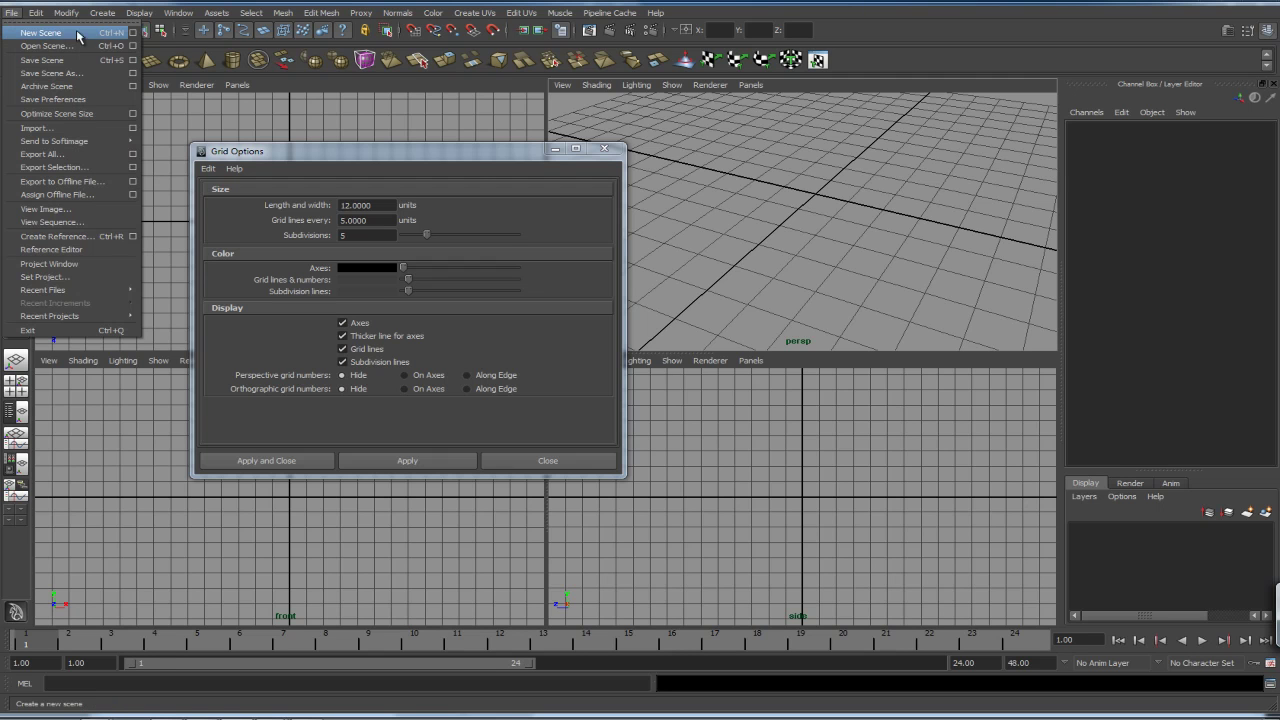
left_click(133, 32)
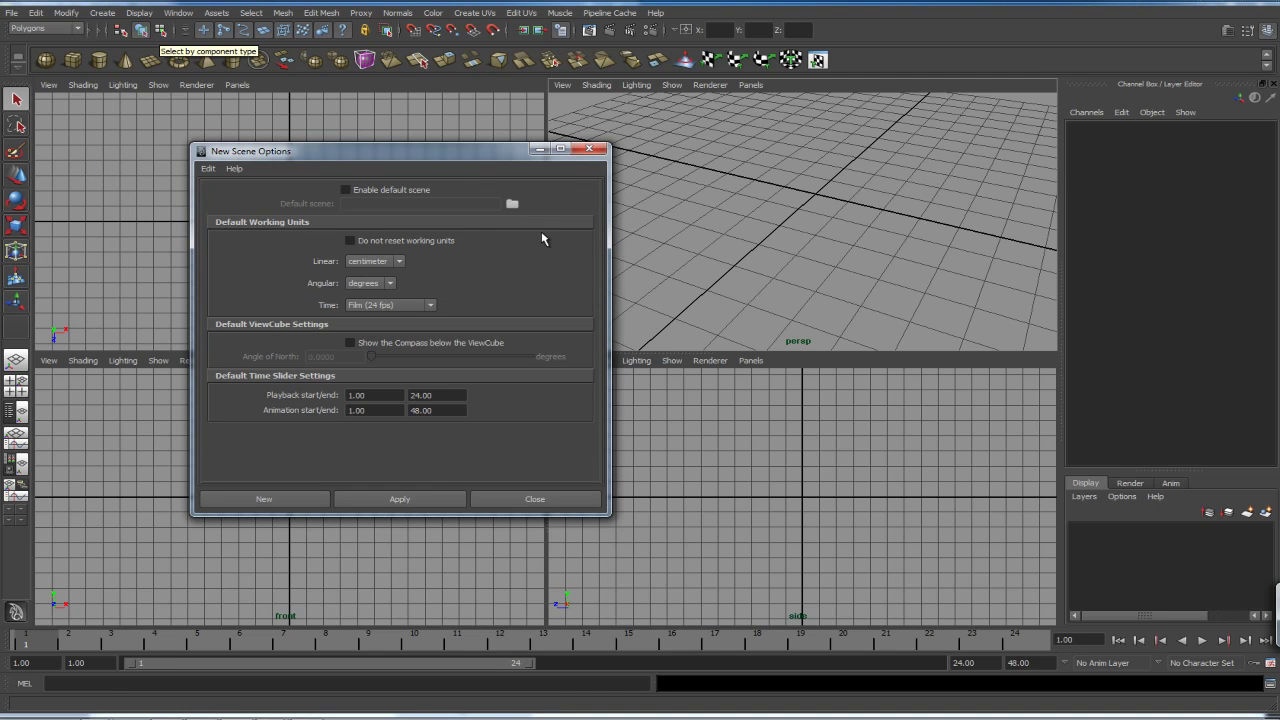
left_click_drag(502, 163, 524, 158)
left_click(427, 258)
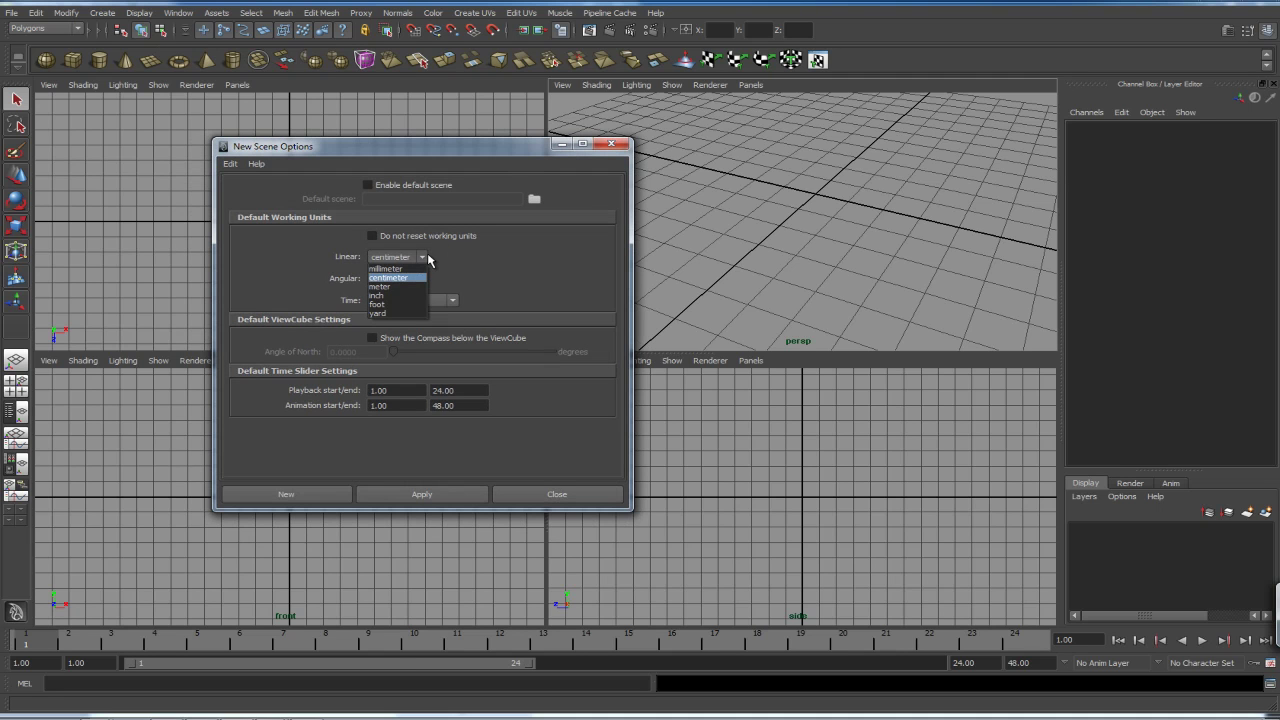
left_click(563, 494)
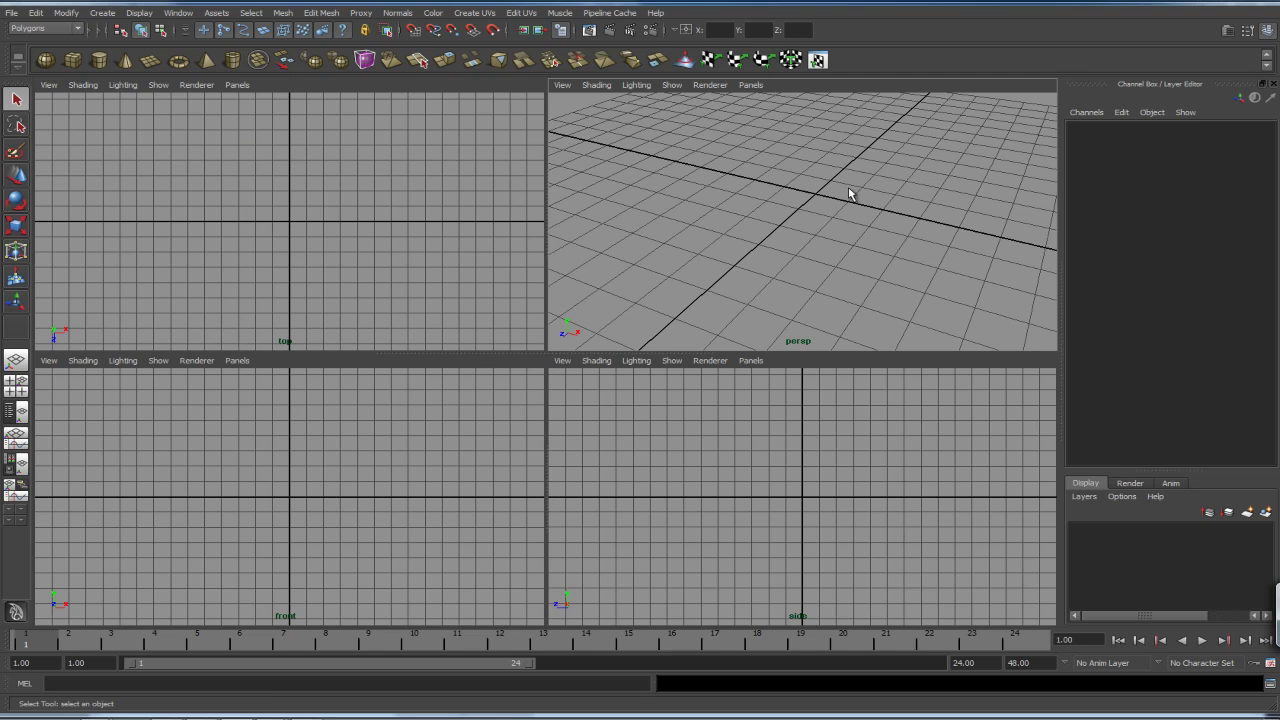
Step: Switch to Firefox and open the Common Length Conversions page on onlineconversion.com
left_click_drag(1279, 68, 800, 24)
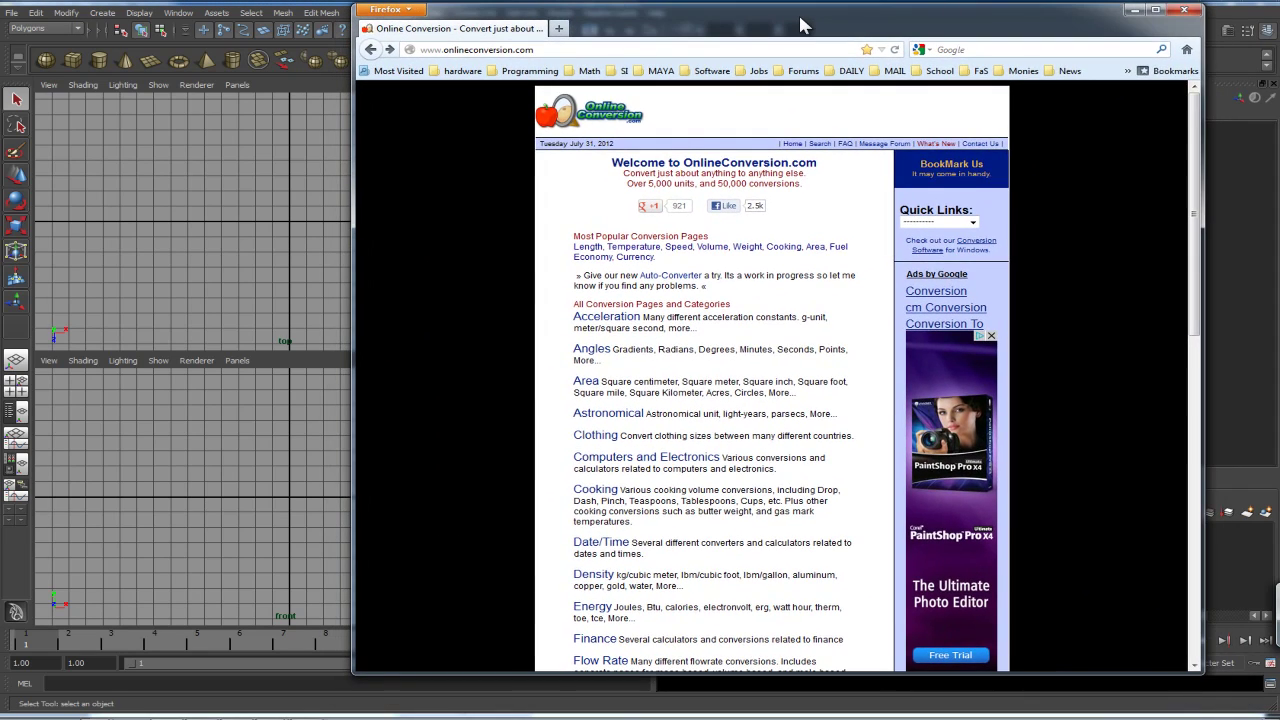
left_click(558, 49)
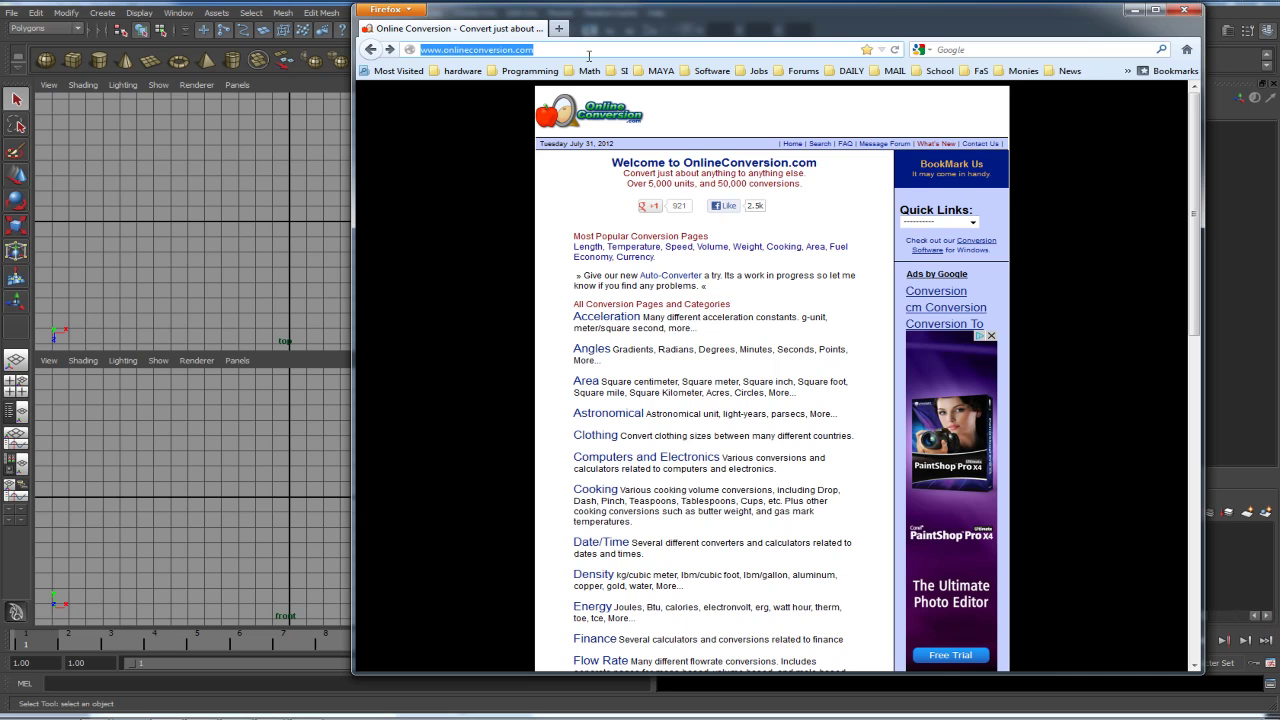
left_click(587, 247)
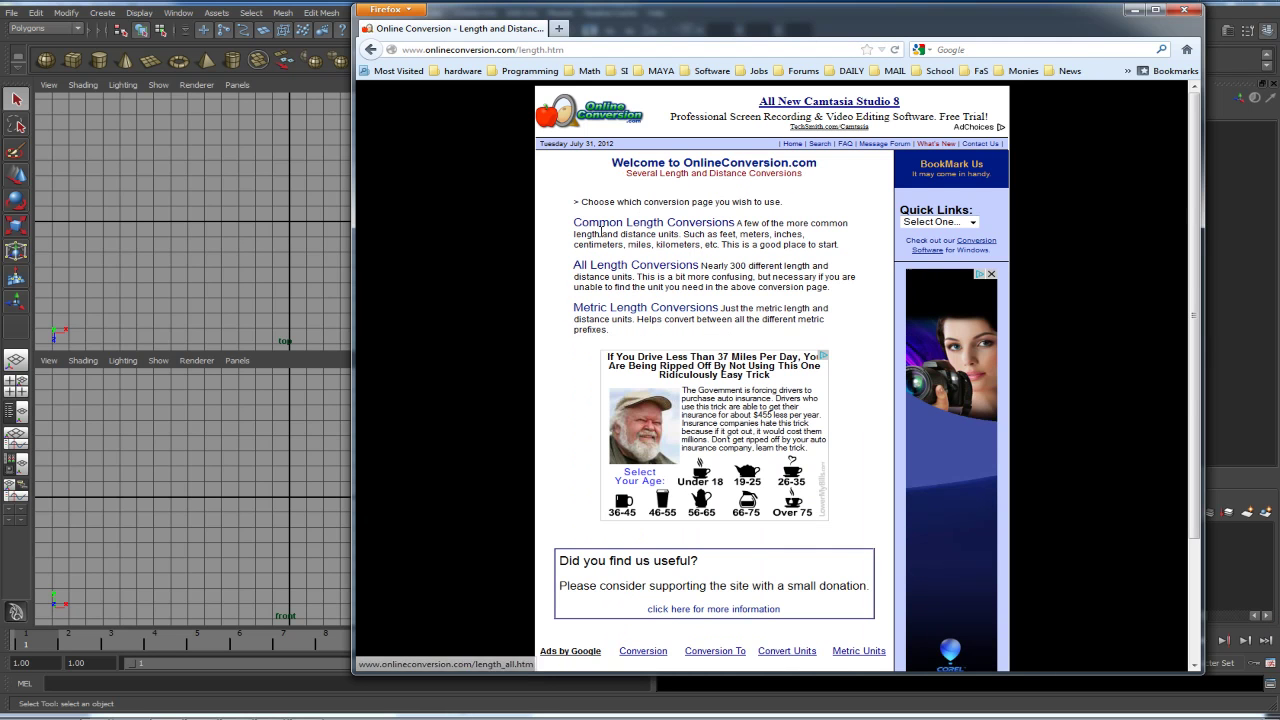
left_click(598, 226)
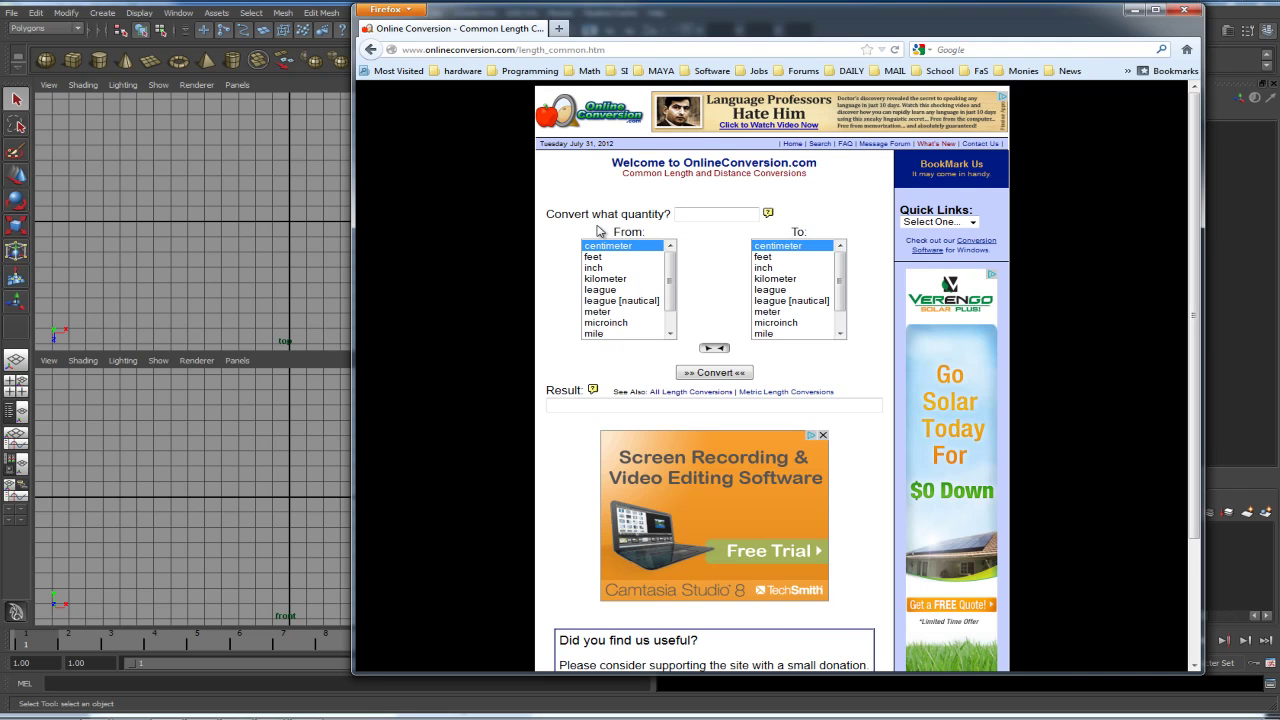
Step: Convert 1 centimeter to meters and highlight the result
left_click(765, 313)
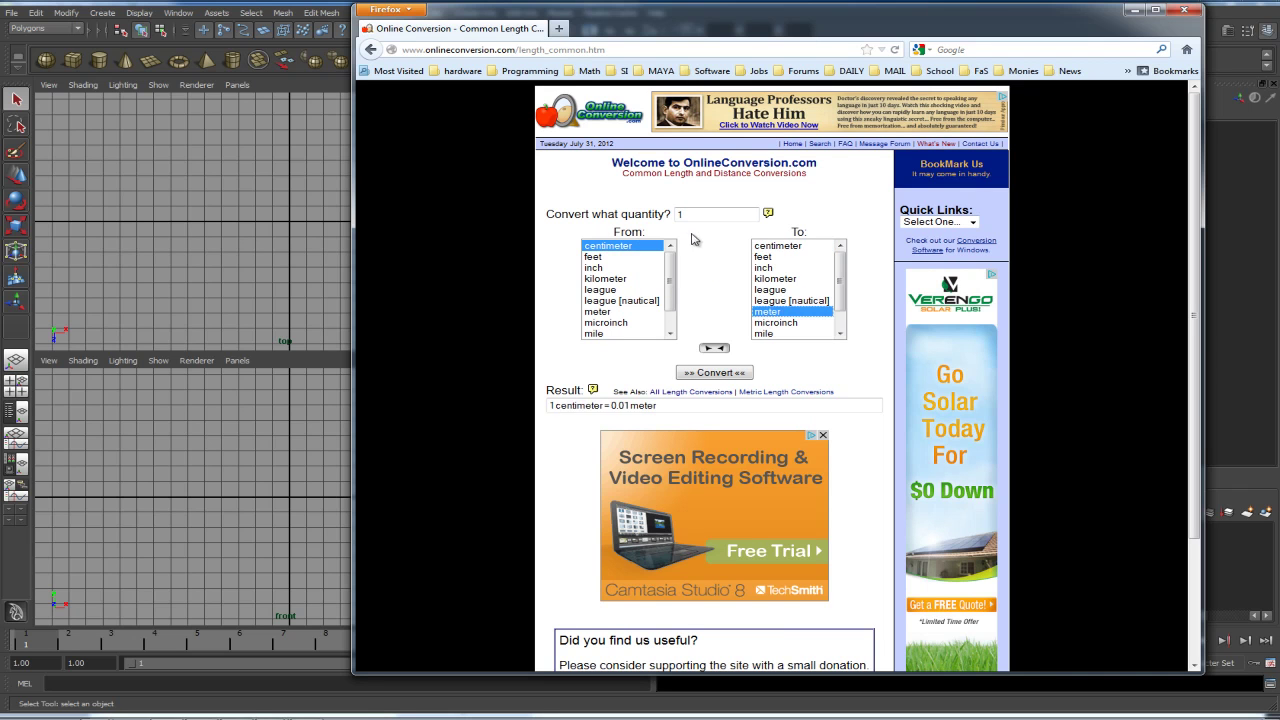
left_click(716, 376)
left_click(583, 249)
left_click(716, 373)
left_click_drag(681, 405, 585, 405)
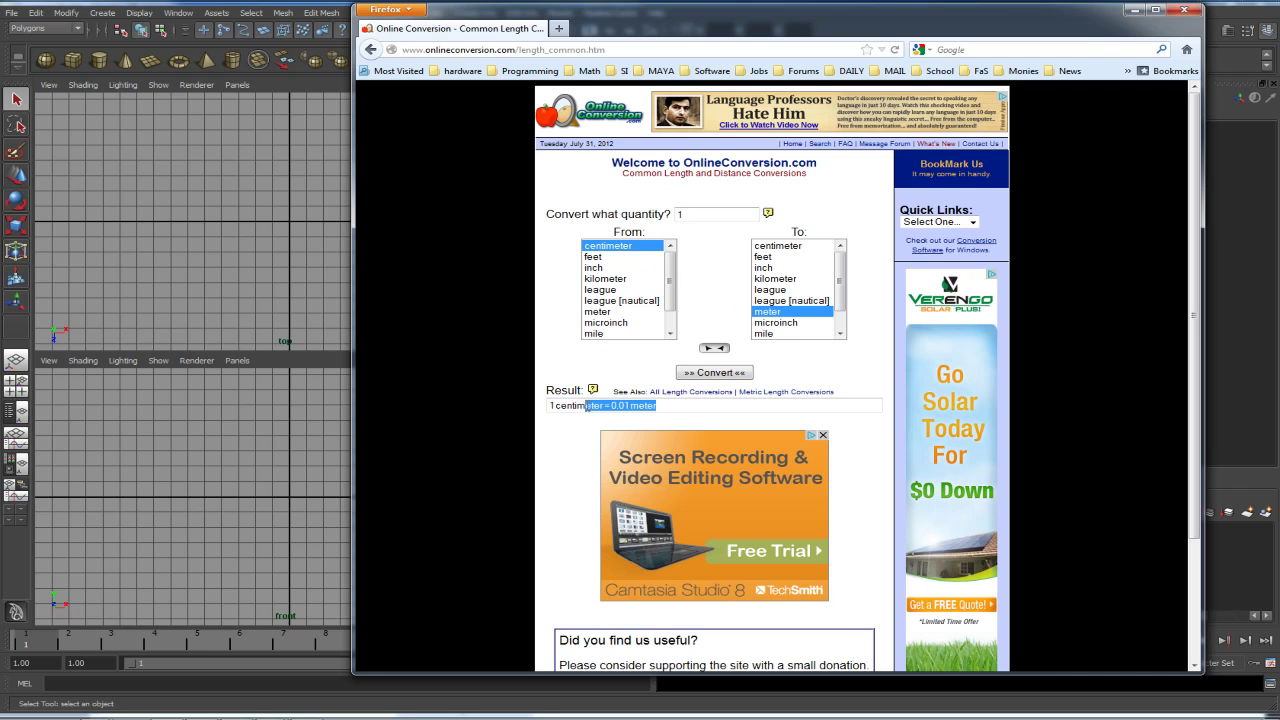
Step: Convert 10 centimeters and 100 centimeters to meters
left_click(711, 216)
type("0")
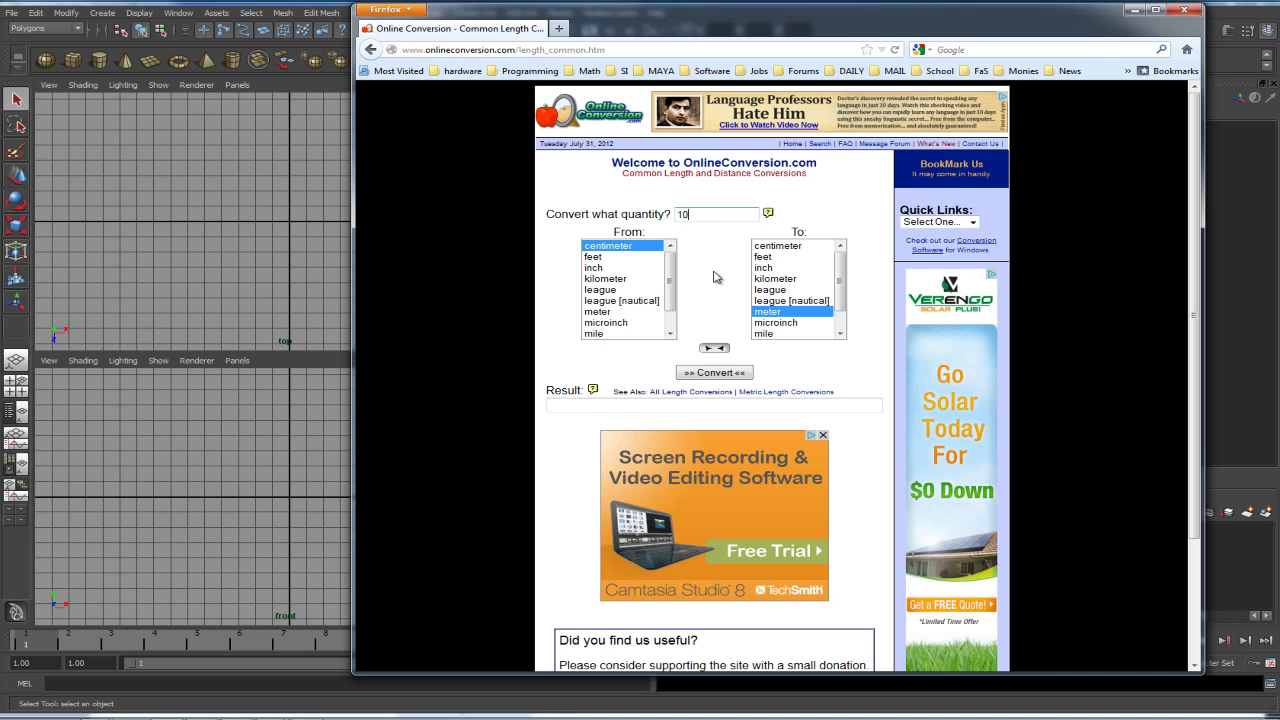
left_click(712, 372)
left_click(706, 215)
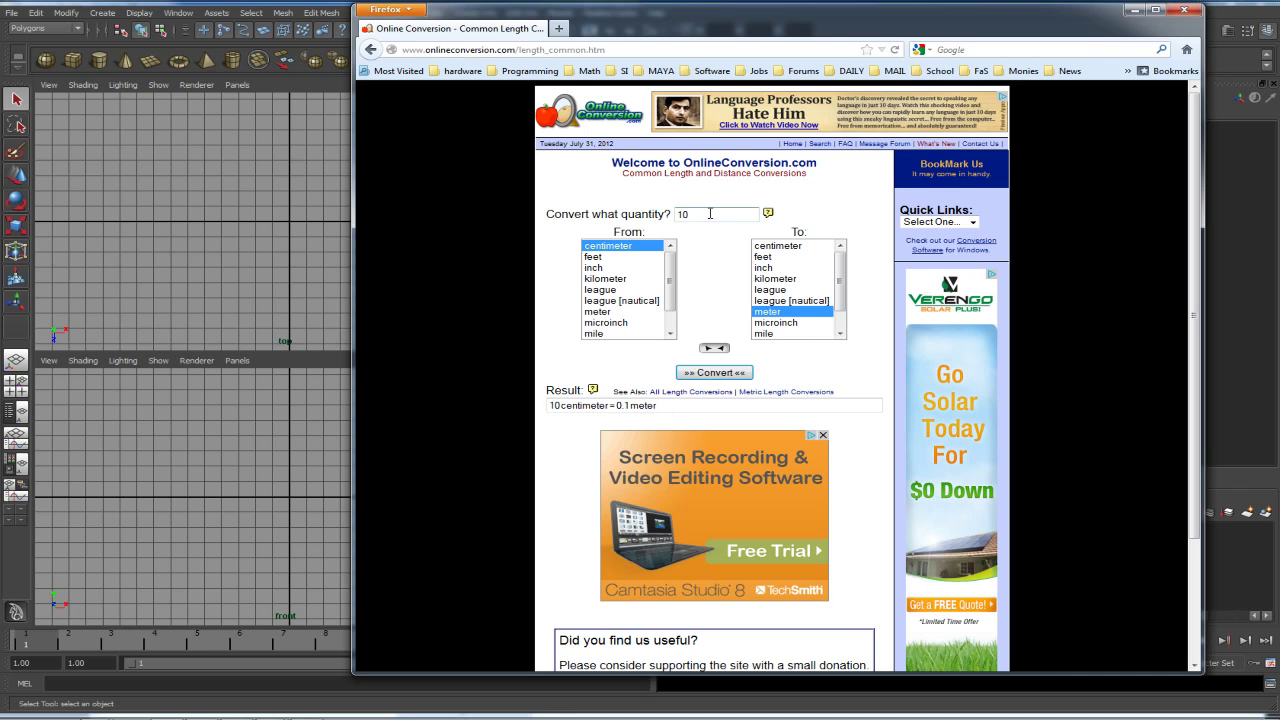
type("0")
left_click(705, 372)
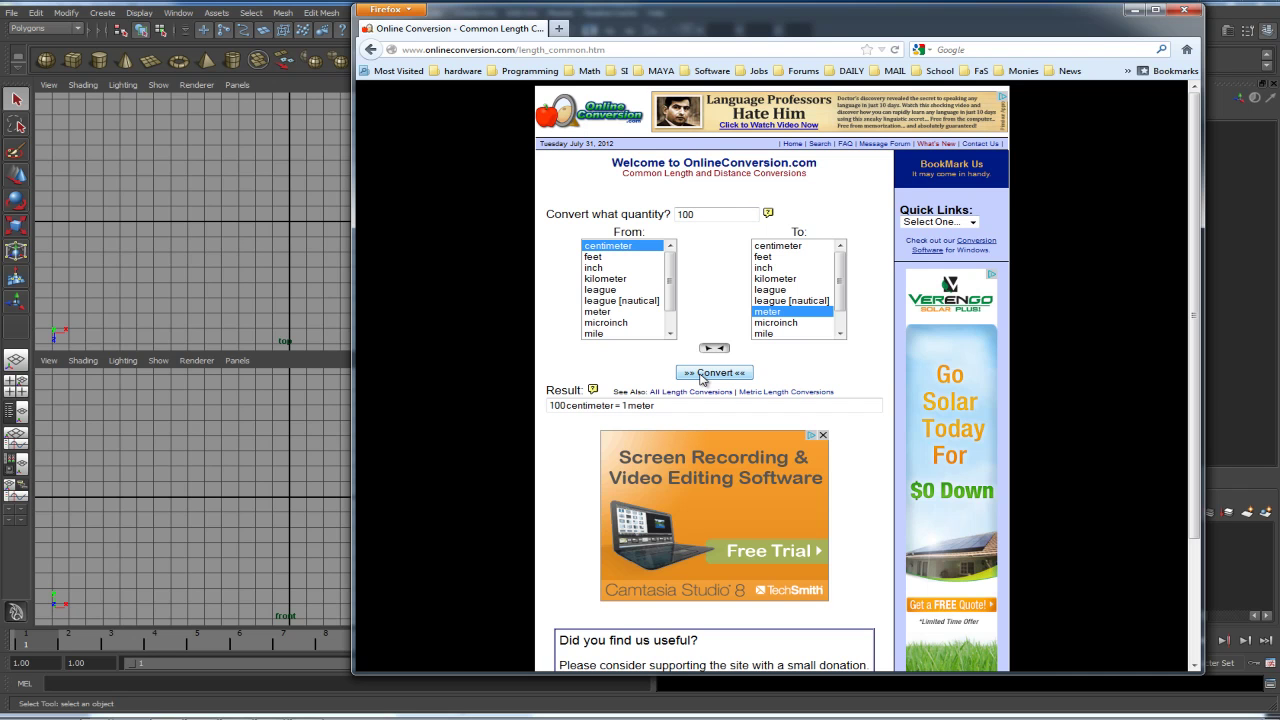
Step: Switch back to Maya and bring the whole grid into the perspective view
left_click_drag(715, 15, 1279, 35)
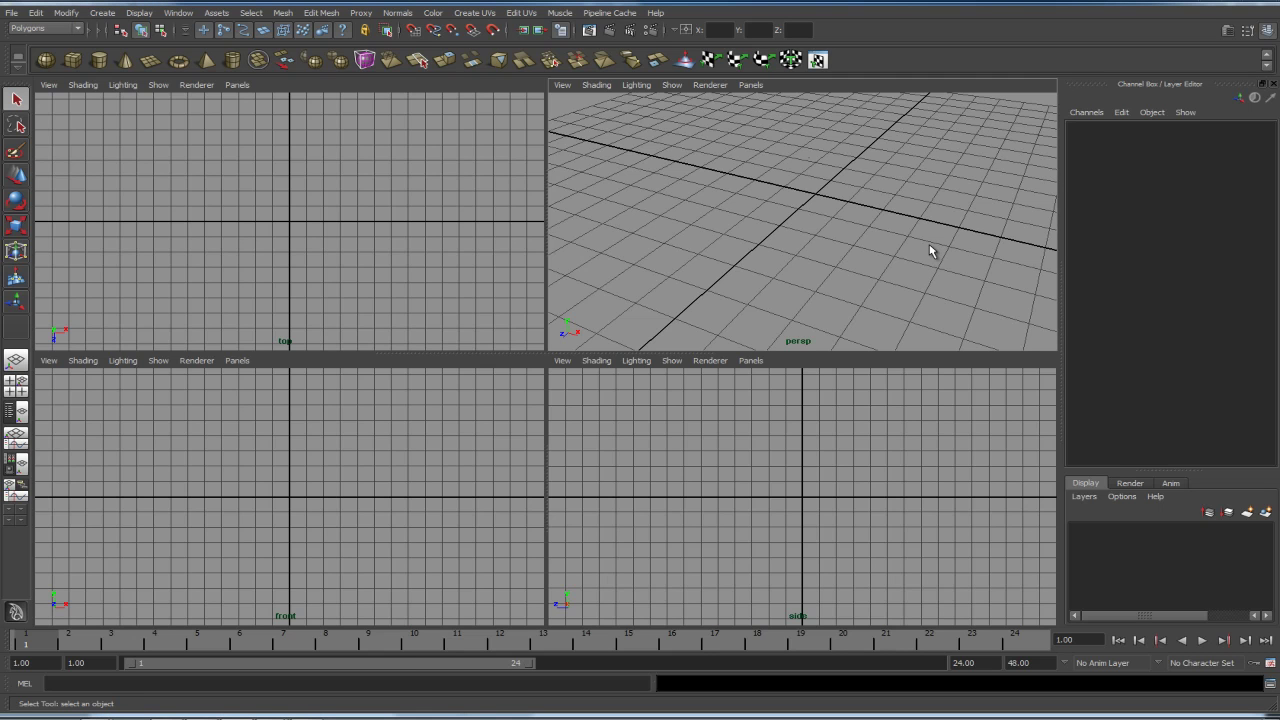
right_click_drag(930, 251, 894, 277, "alt")
middle_click_drag(894, 277, 862, 268, "alt")
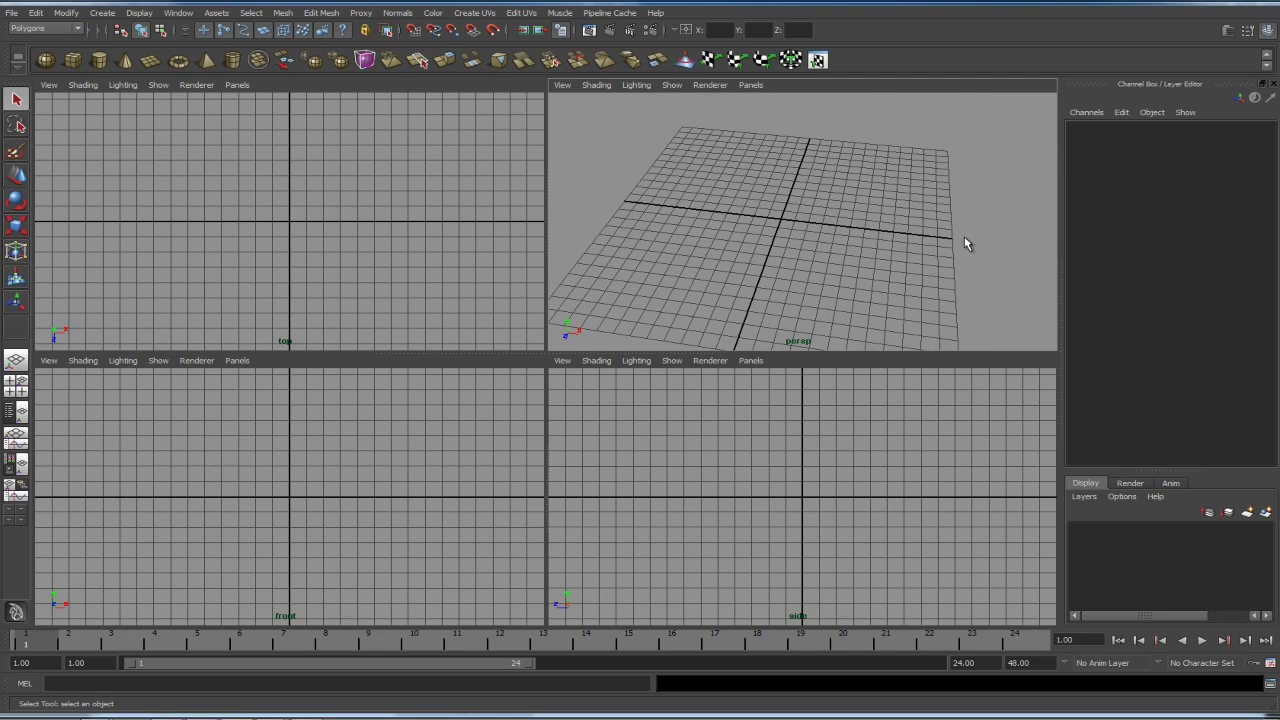
right_click_drag(951, 237, 858, 257, "alt")
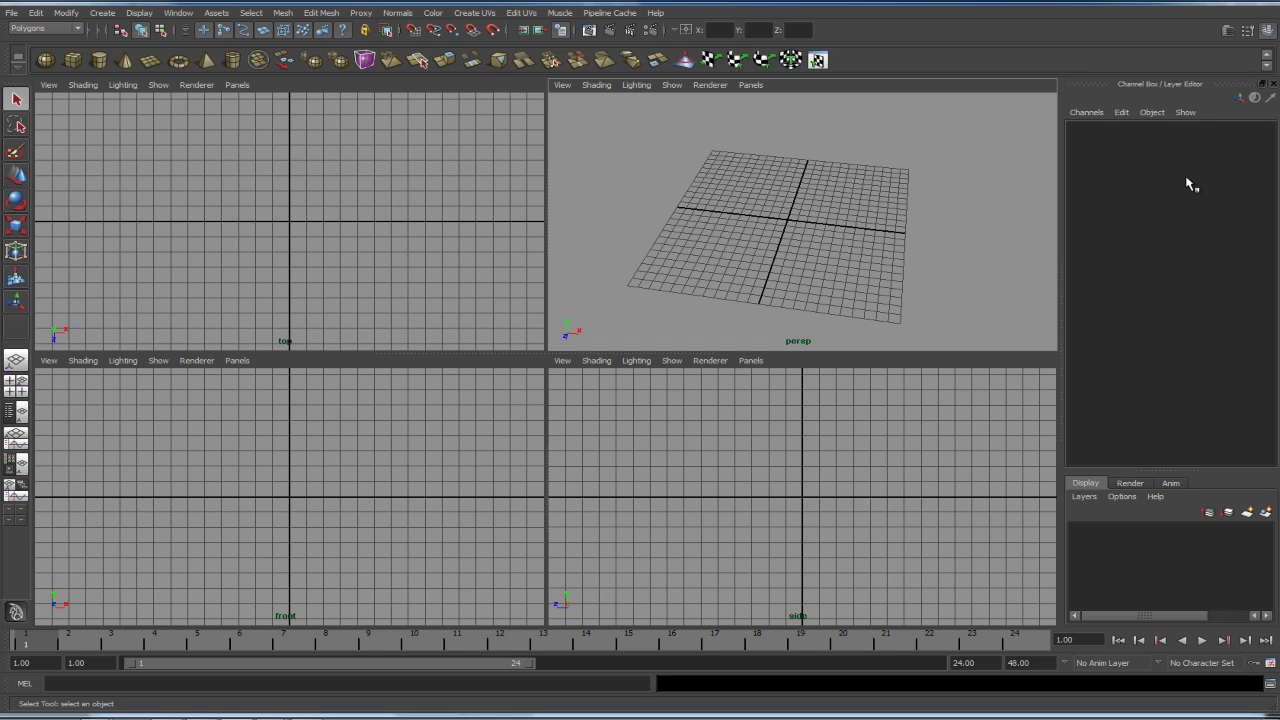
Step: Open the grid options and change the colour of the grid lines and numbers to yellow
left_click(179, 13)
mouse_move(218, 36)
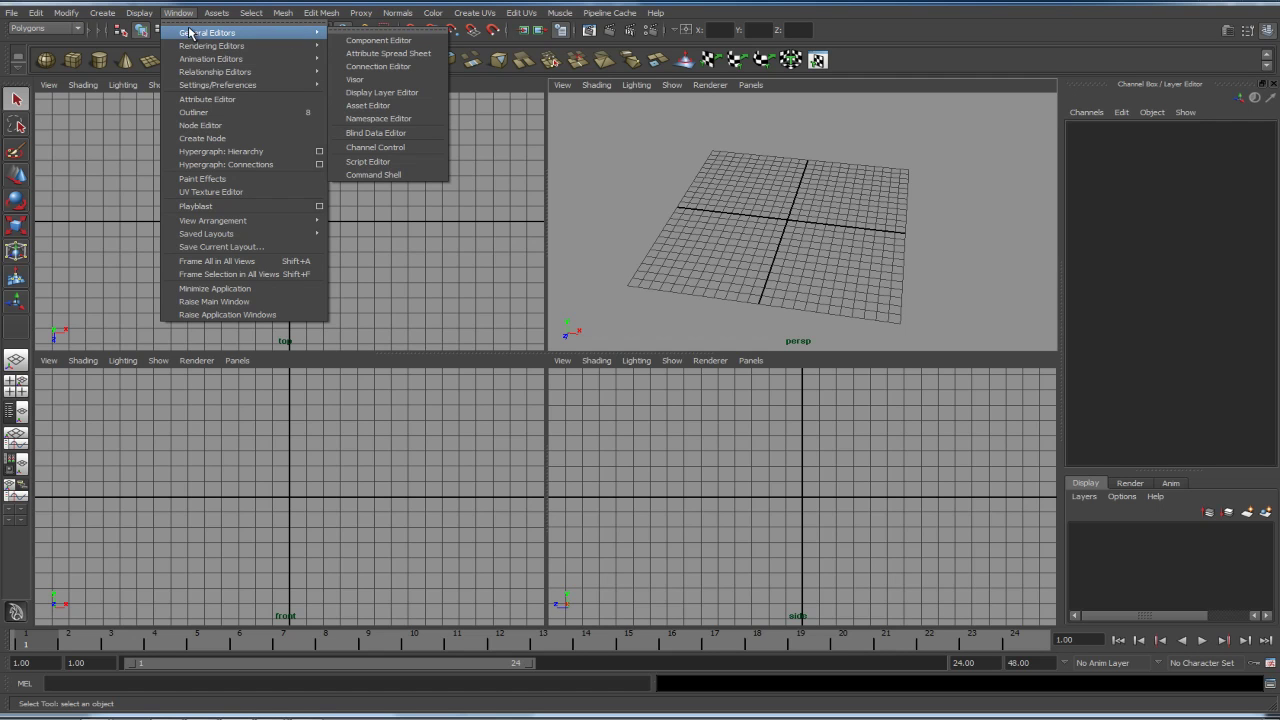
mouse_move(139, 13)
left_click(227, 34)
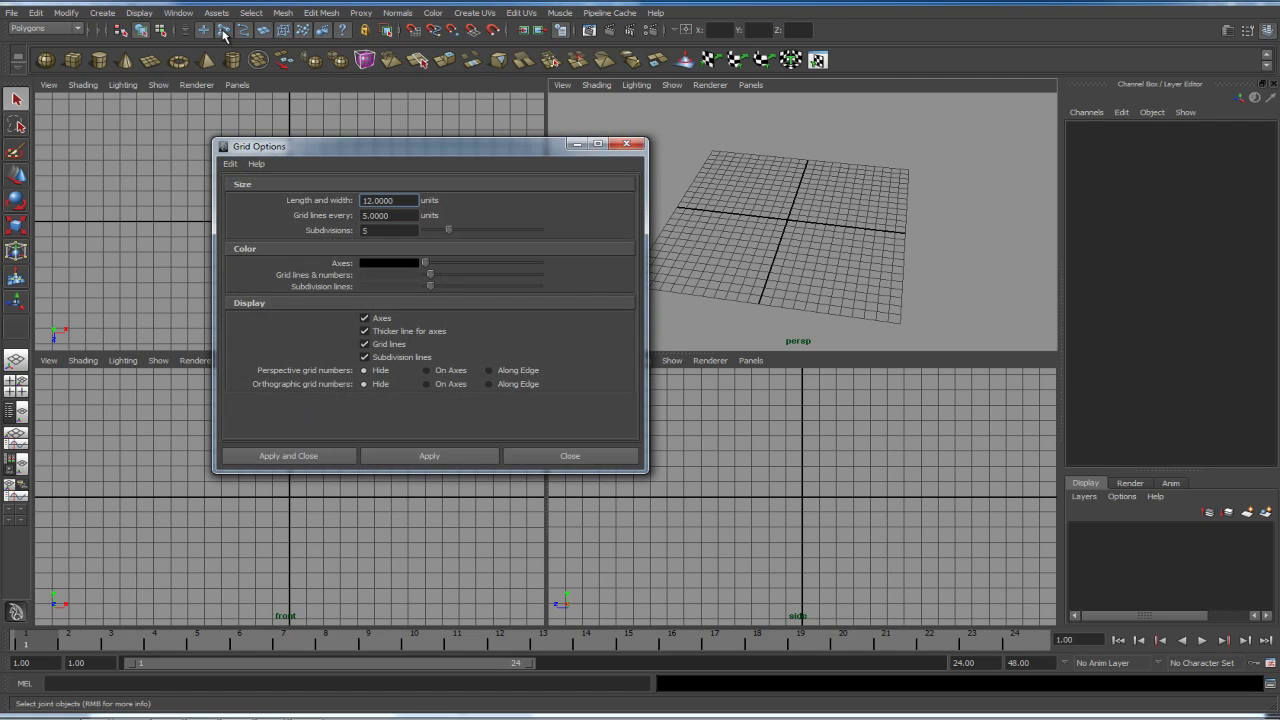
left_click_drag(547, 153, 685, 189)
left_click_drag(553, 236, 451, 246)
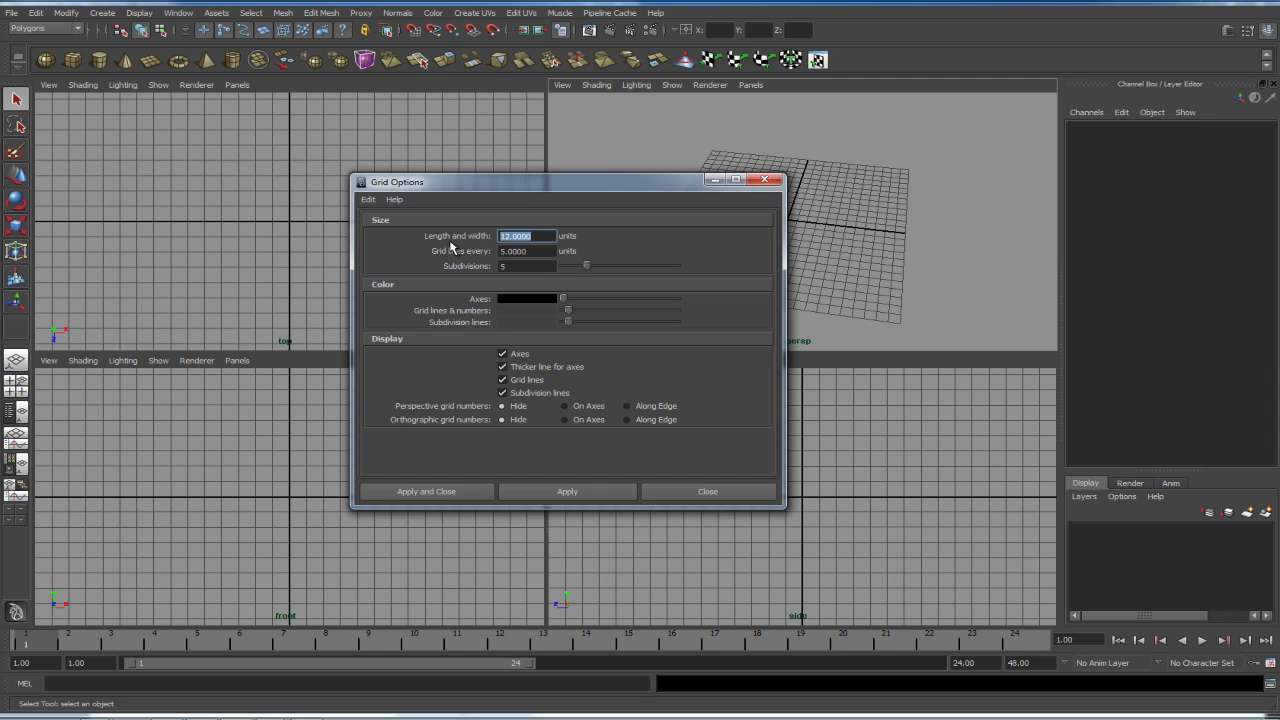
left_click_drag(597, 182, 522, 166)
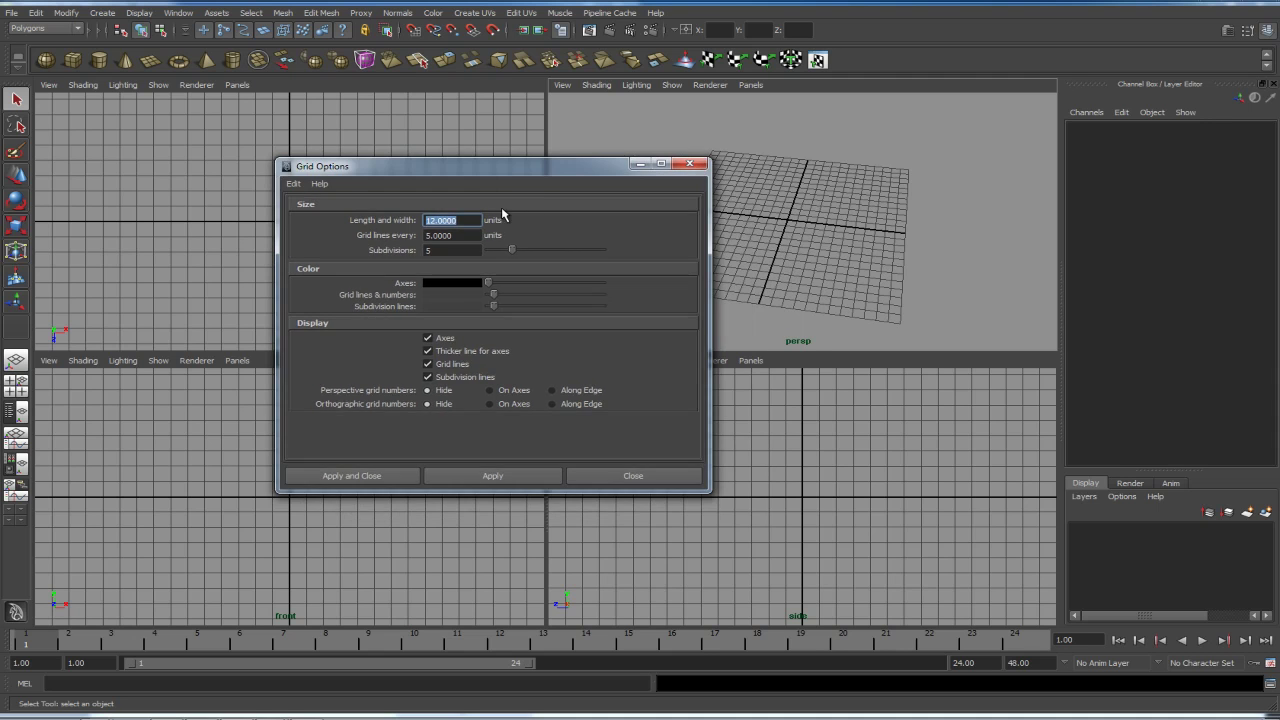
key("Tab")
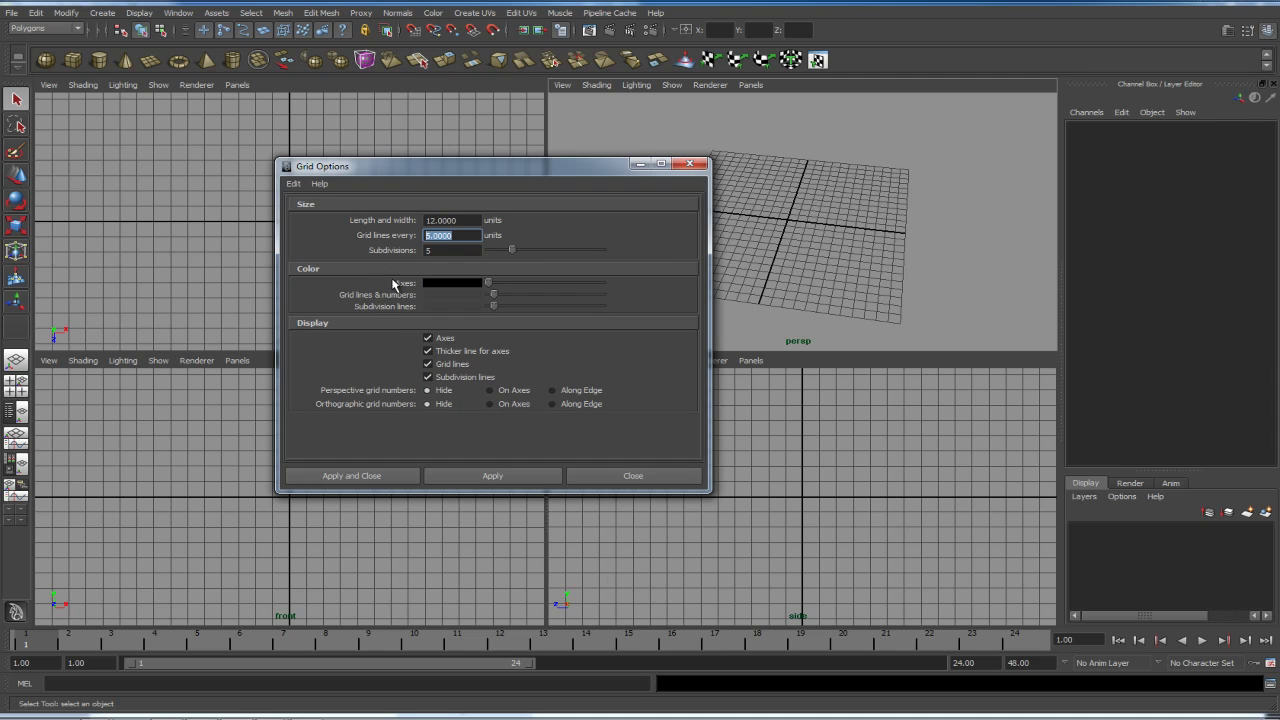
left_click_drag(493, 294, 596, 294)
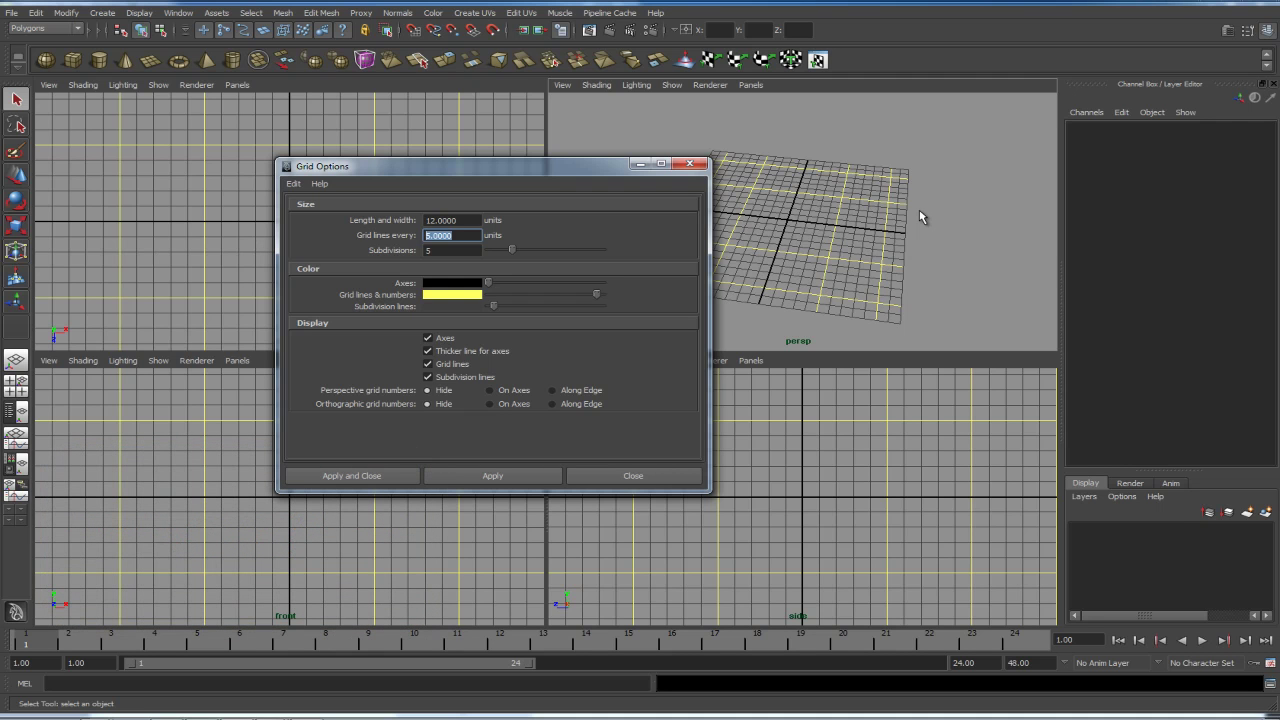
Step: Show the perspective and orthographic grid numbers along the edge of the grid
left_click(551, 391)
left_click(551, 404)
left_click(490, 472)
left_click_drag(501, 169, 588, 232)
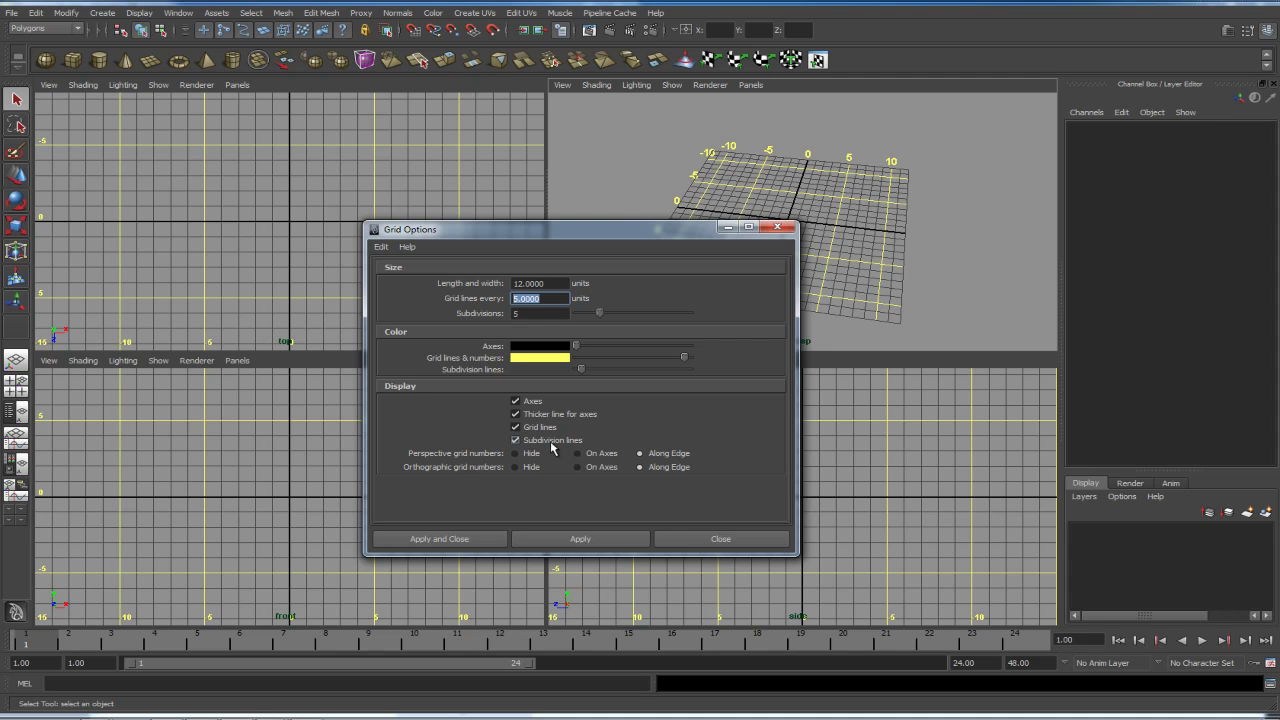
Step: Try the perspective grid numbers on the axes and finish by hiding them in that view
left_click(577, 453)
left_click(576, 540)
left_click(516, 453)
left_click(580, 538)
left_click(455, 539)
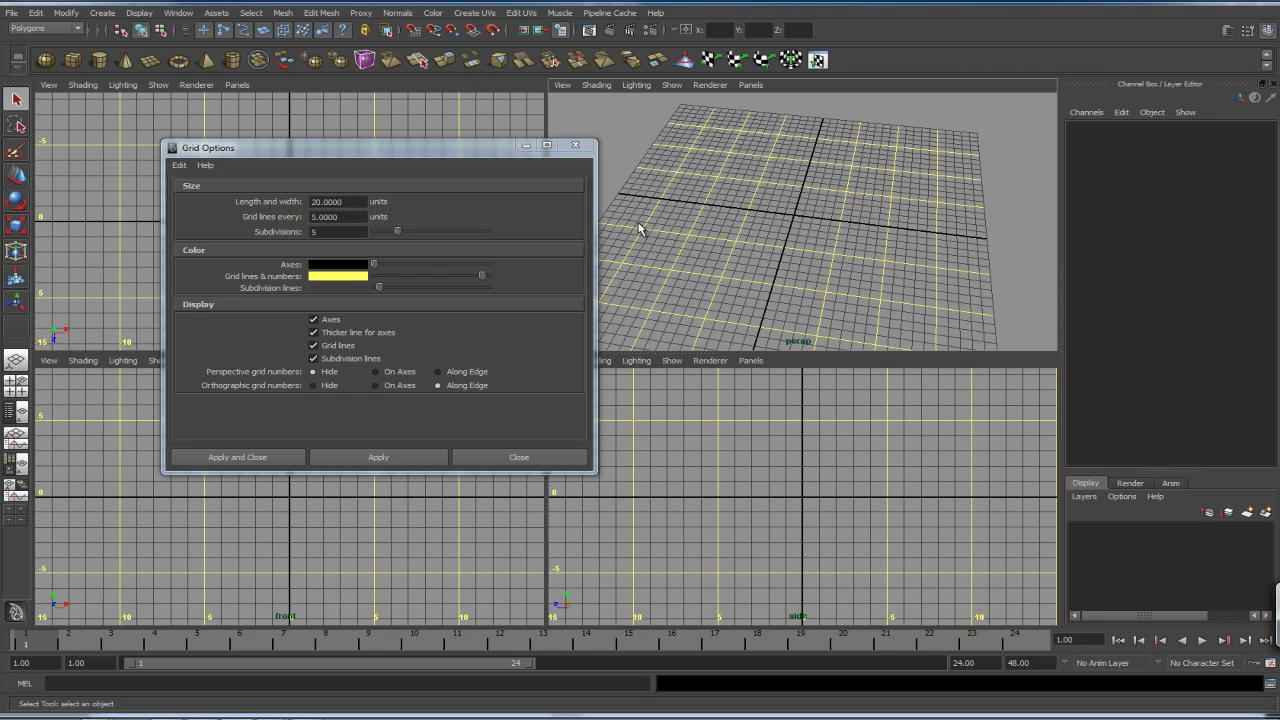
Step: Set the grid's length and width to 1 unit with grid lines every 1 unit
right_click_drag(700, 194, 857, 181, "alt")
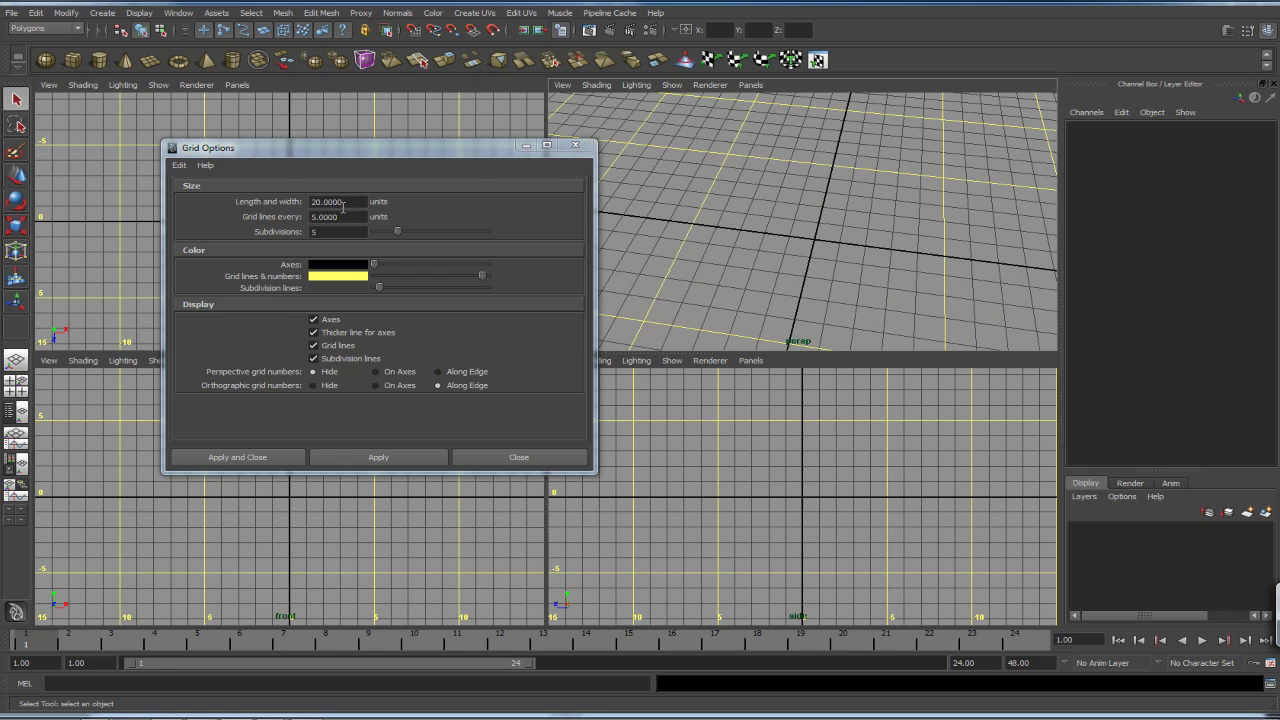
left_click(295, 209)
right_click_drag(880, 192, 699, 166, "alt")
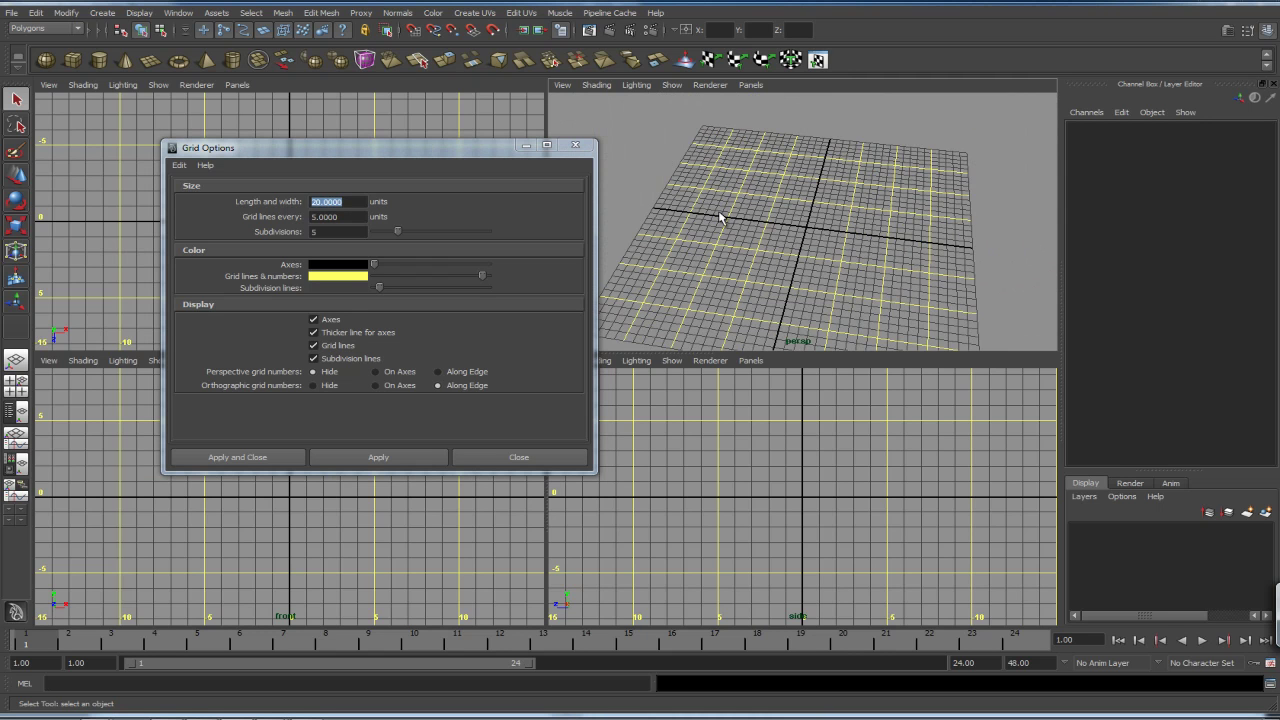
scroll(710, 220, "up", 5)
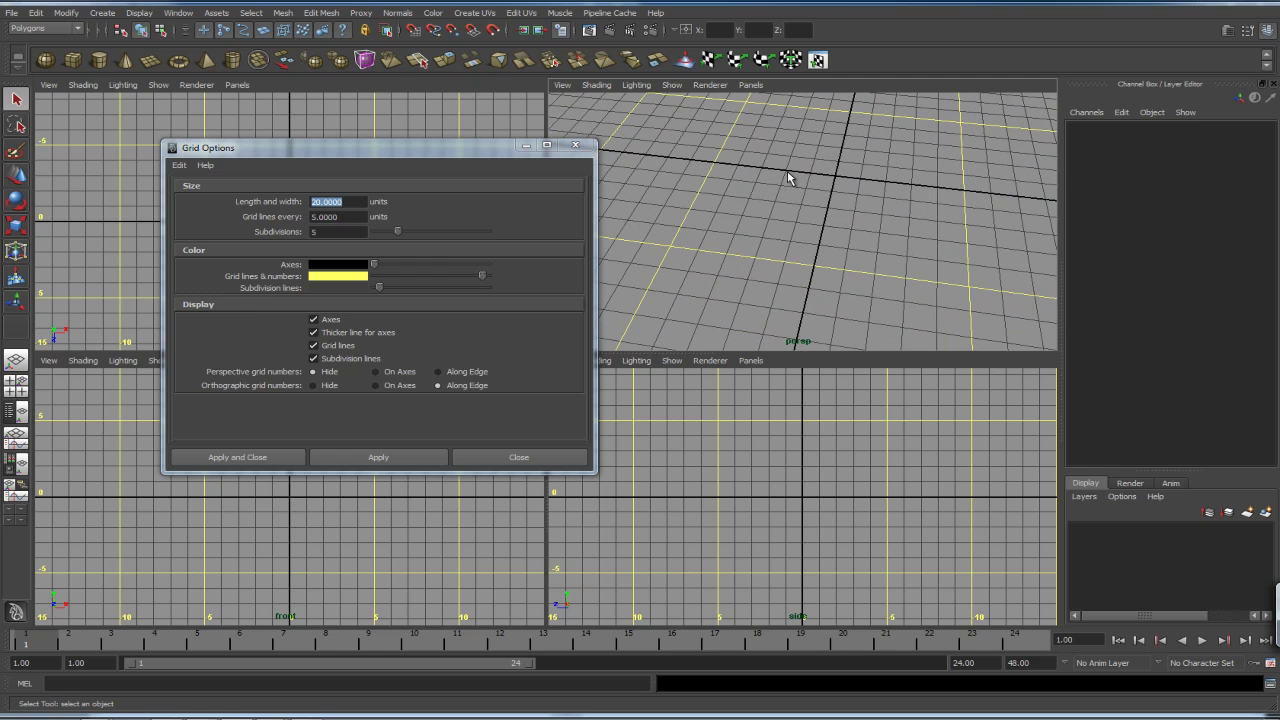
scroll(806, 190, "down", 5)
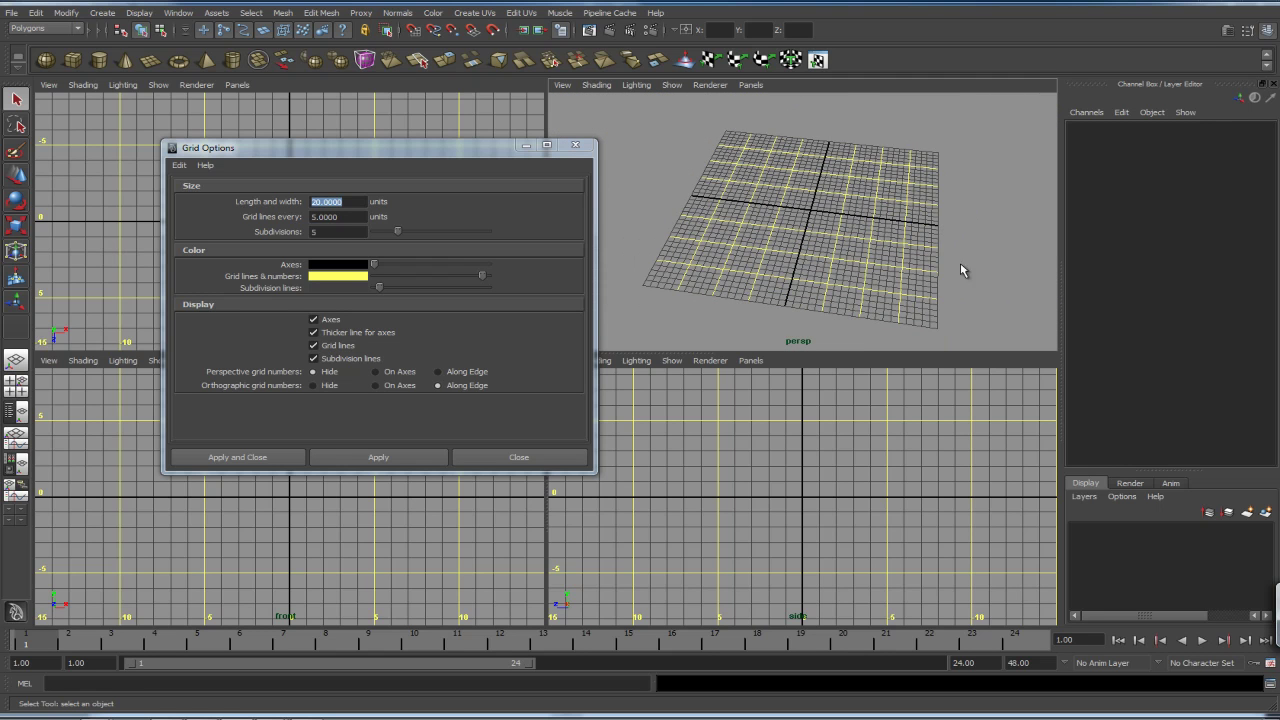
scroll(781, 240, "up", 8)
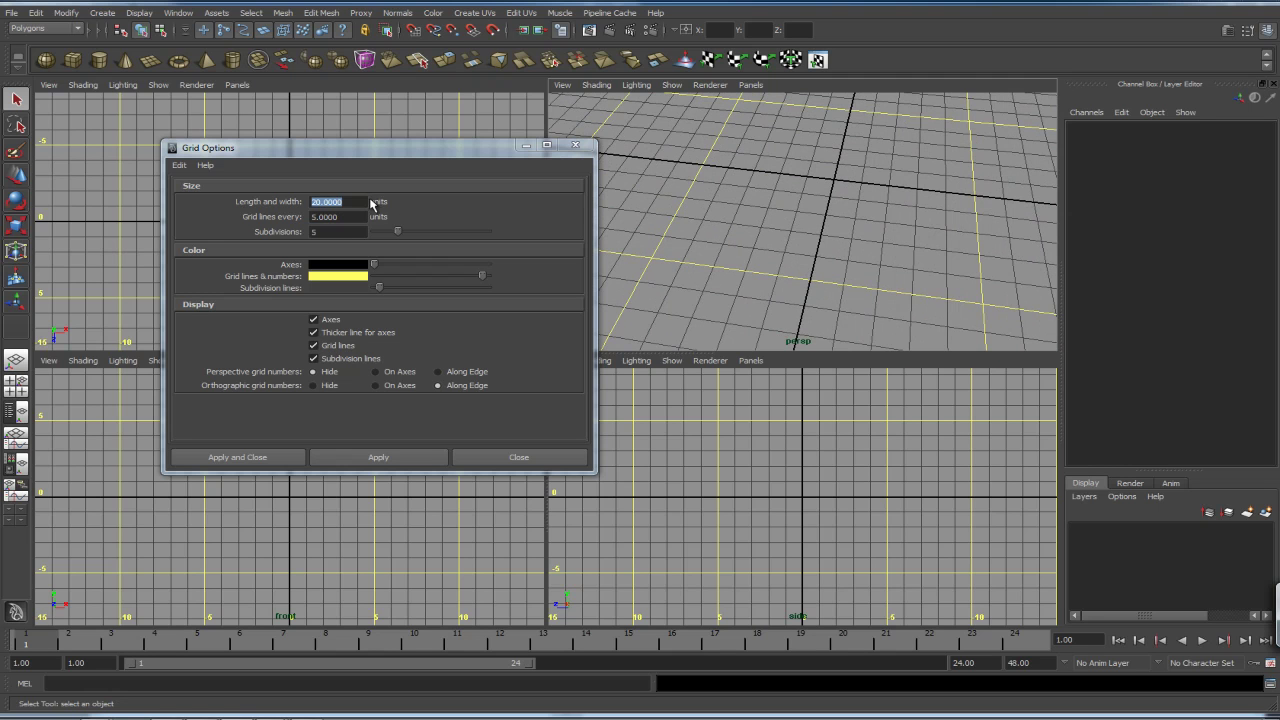
left_click(346, 223)
type("1")
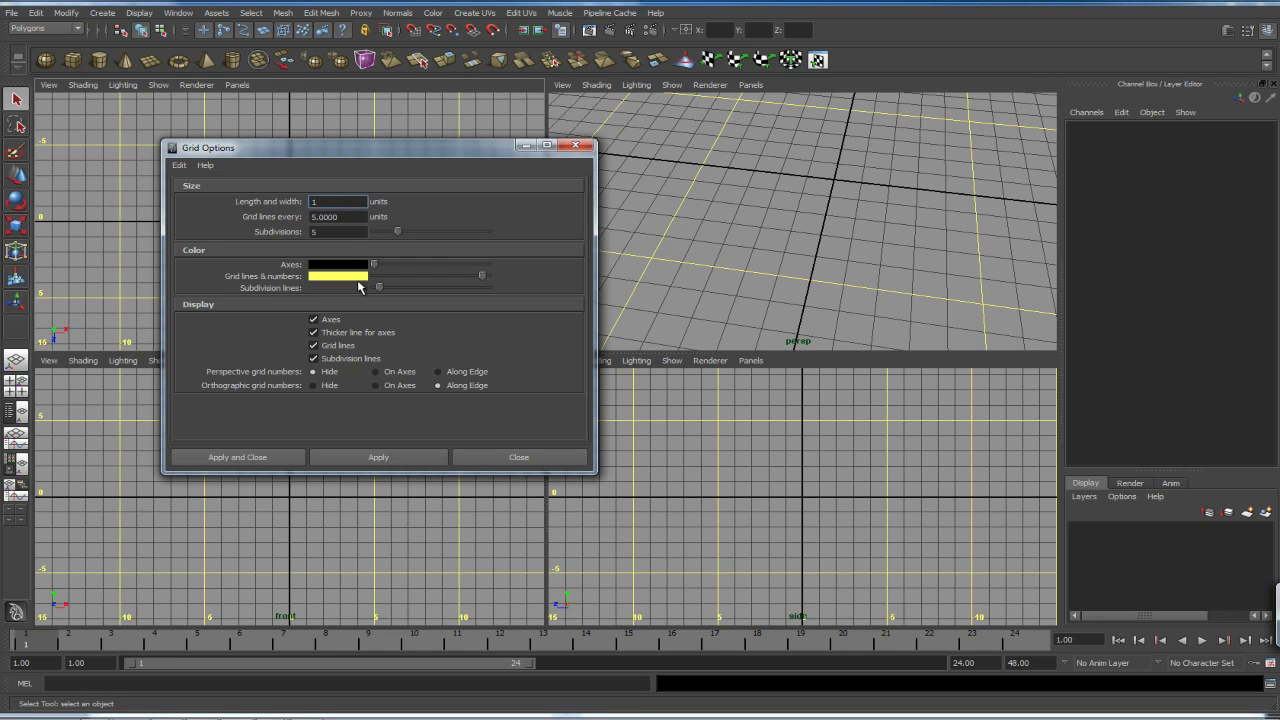
left_click(350, 217)
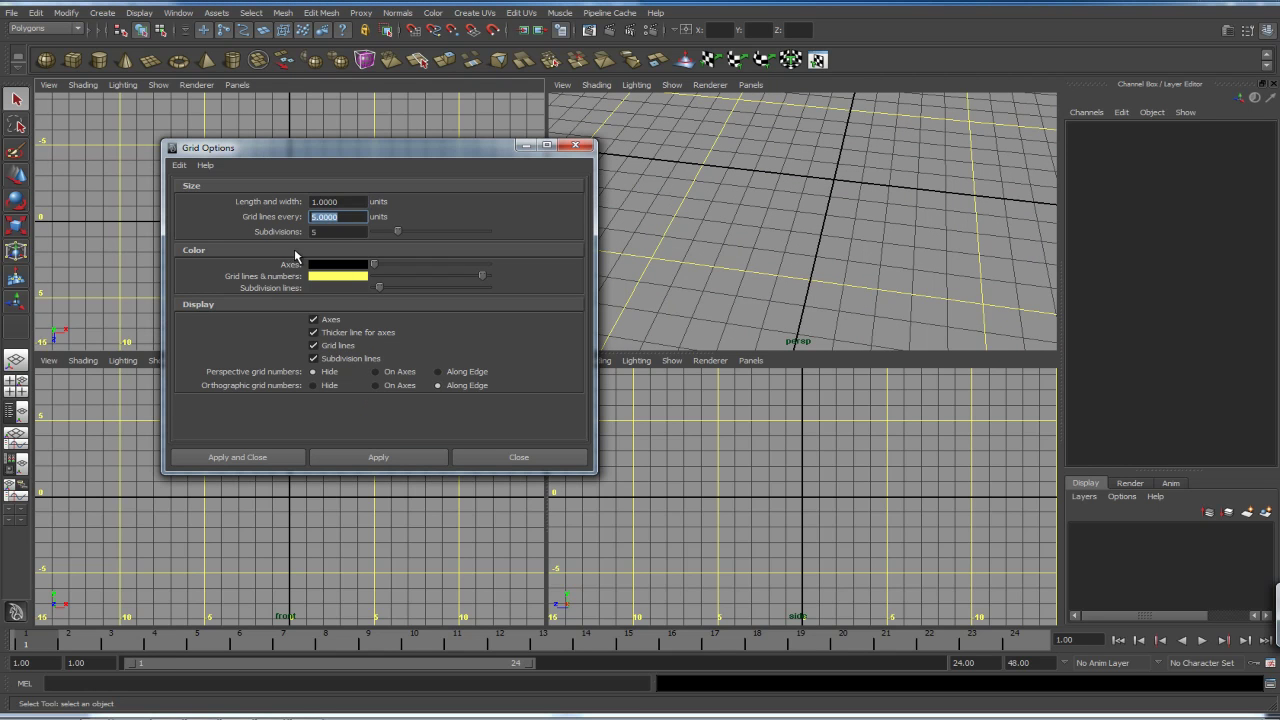
type("1")
left_click(376, 452)
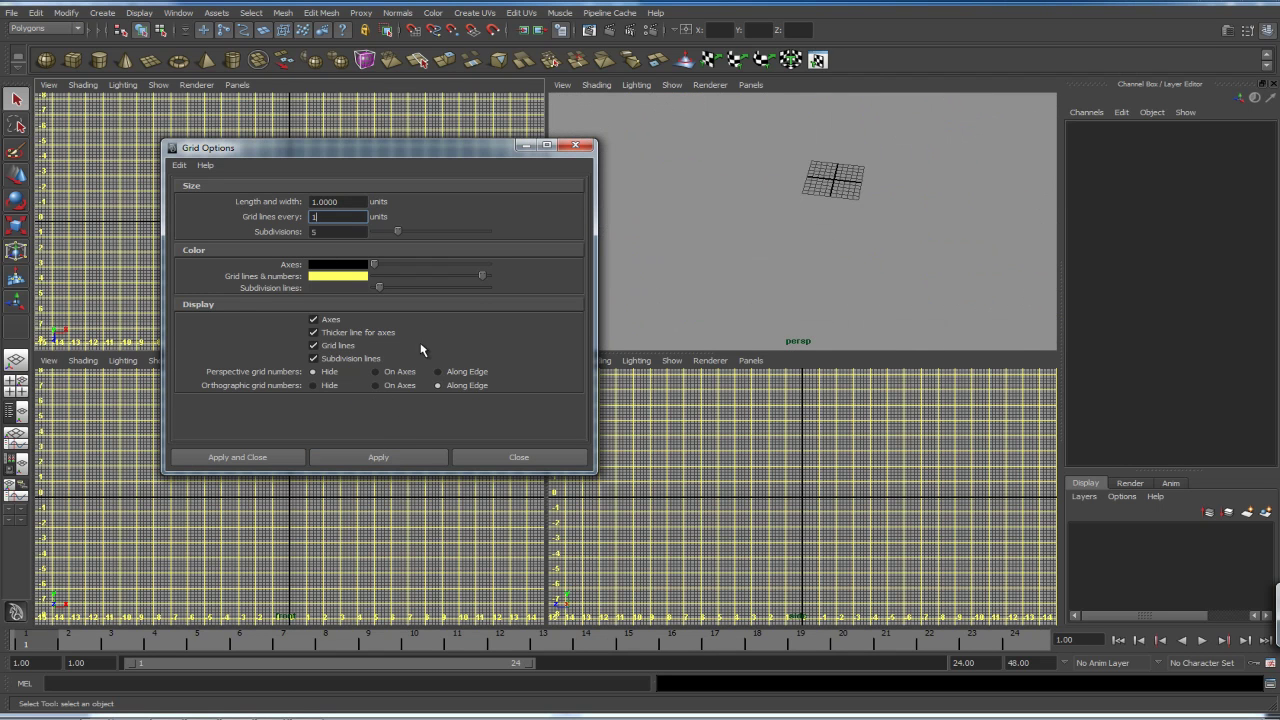
scroll(832, 172, "up", 5)
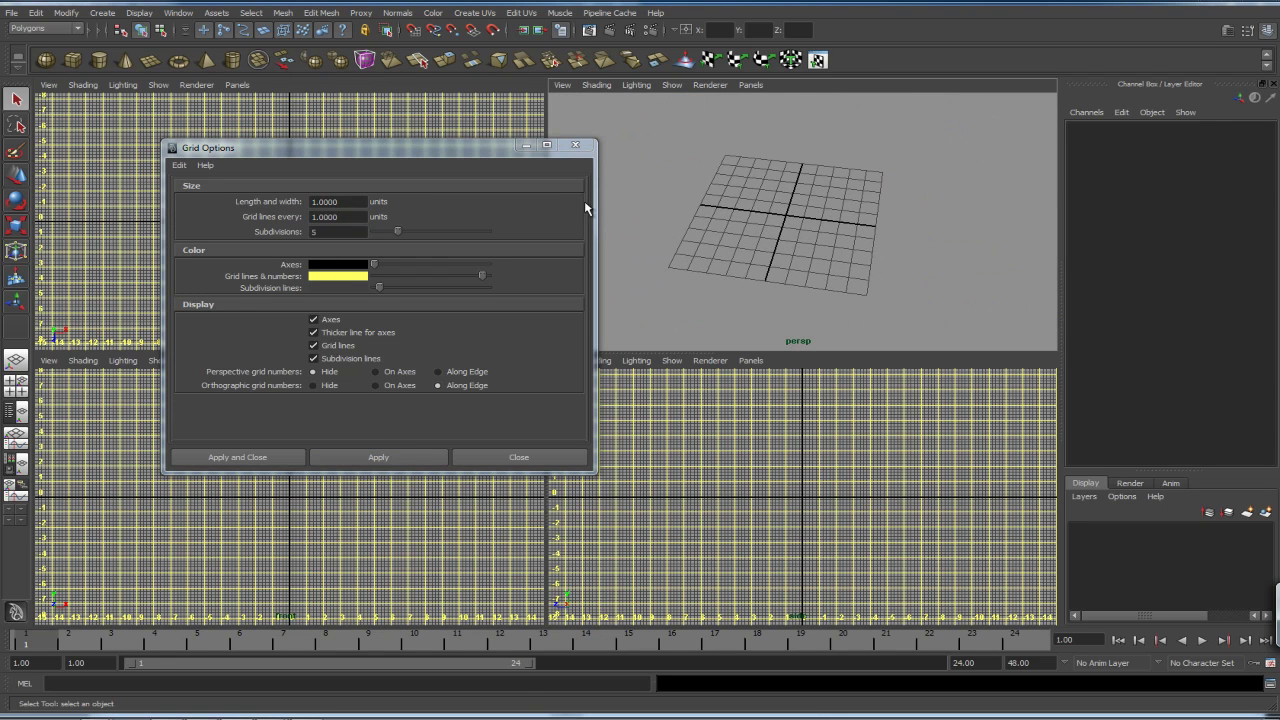
Step: Set the grid subdivisions to 10 and check the finer spacing in the perspective and side views
double_click(330, 232)
type("10")
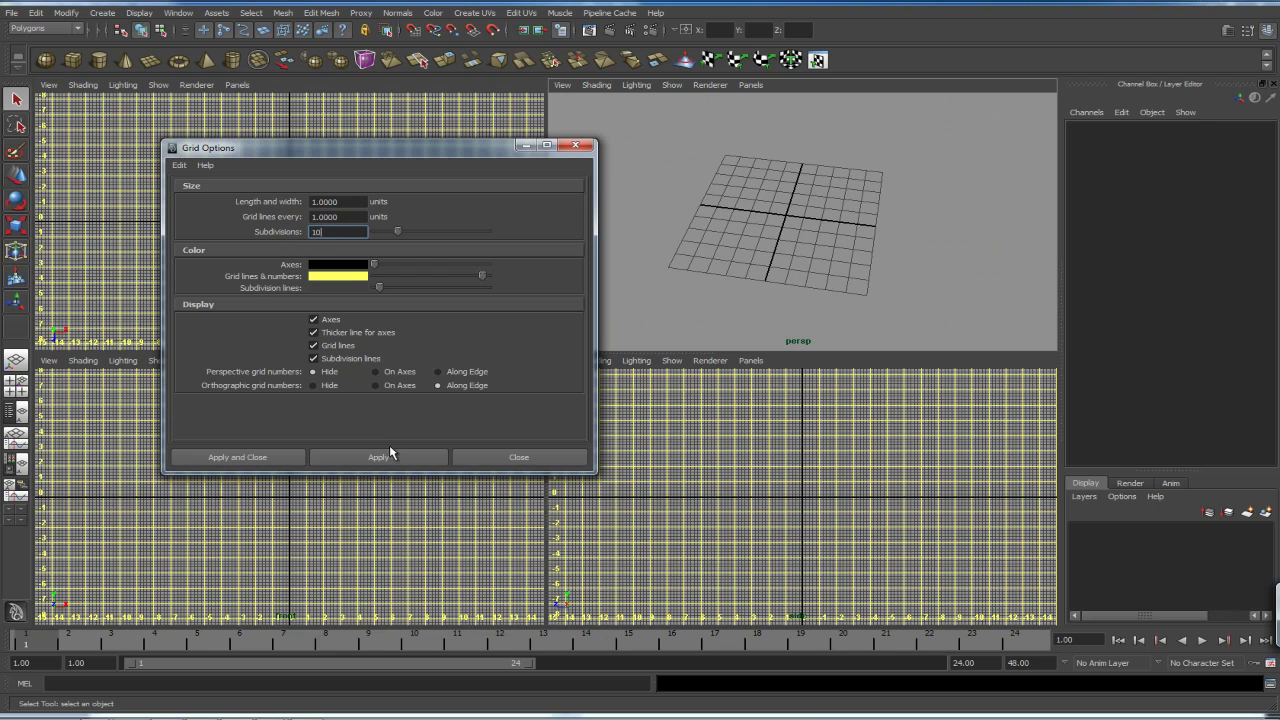
left_click(391, 455)
scroll(757, 220, "up", 3)
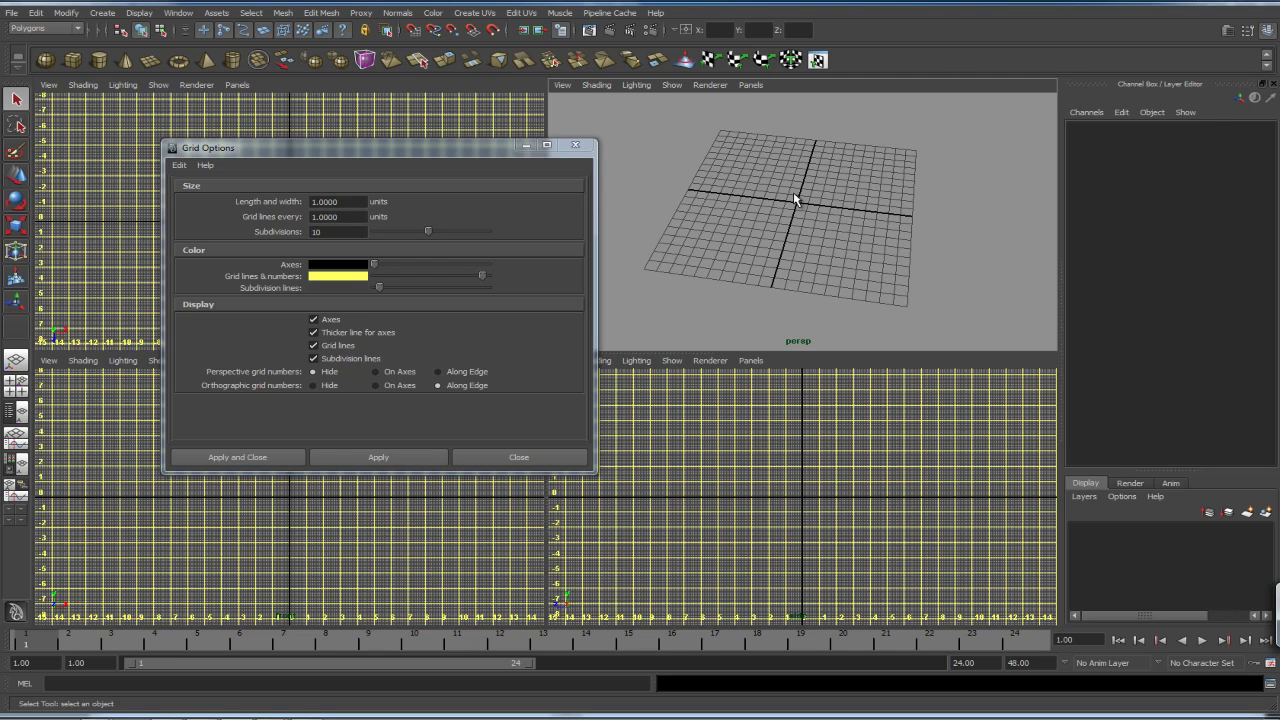
scroll(891, 503, "up", 10)
scroll(849, 449, "down", 10)
scroll(820, 466, "up", 6)
right_click_drag(793, 456, 965, 455, "alt")
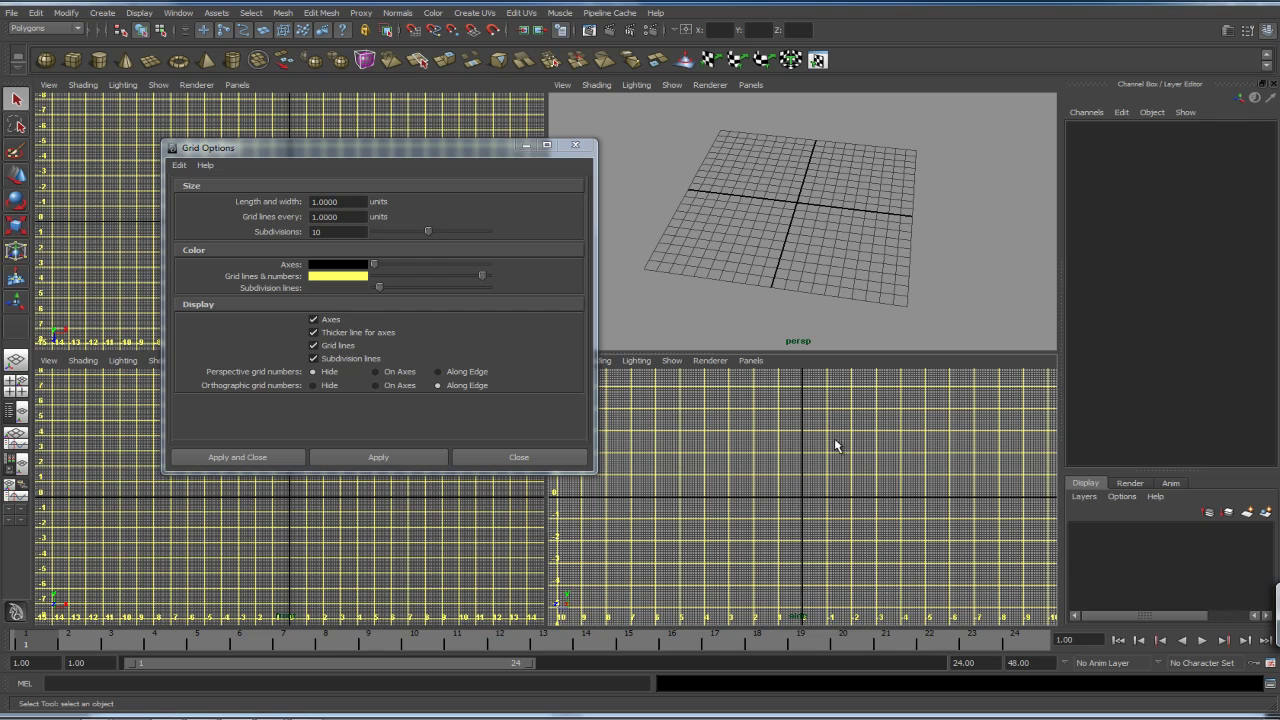
Step: Set the grid's length and width to 20 units and maximize the perspective view beside the grid options
double_click(346, 202)
type("20")
left_click(389, 461)
double_click(320, 217)
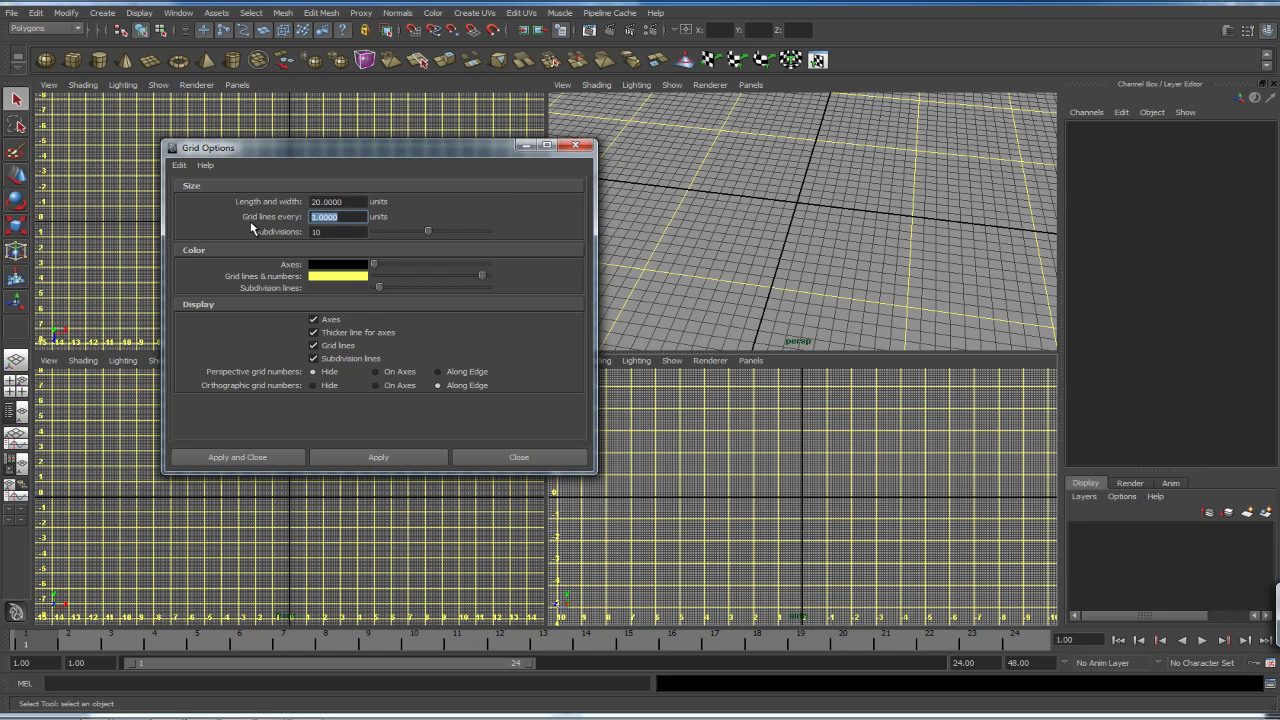
key("Tab")
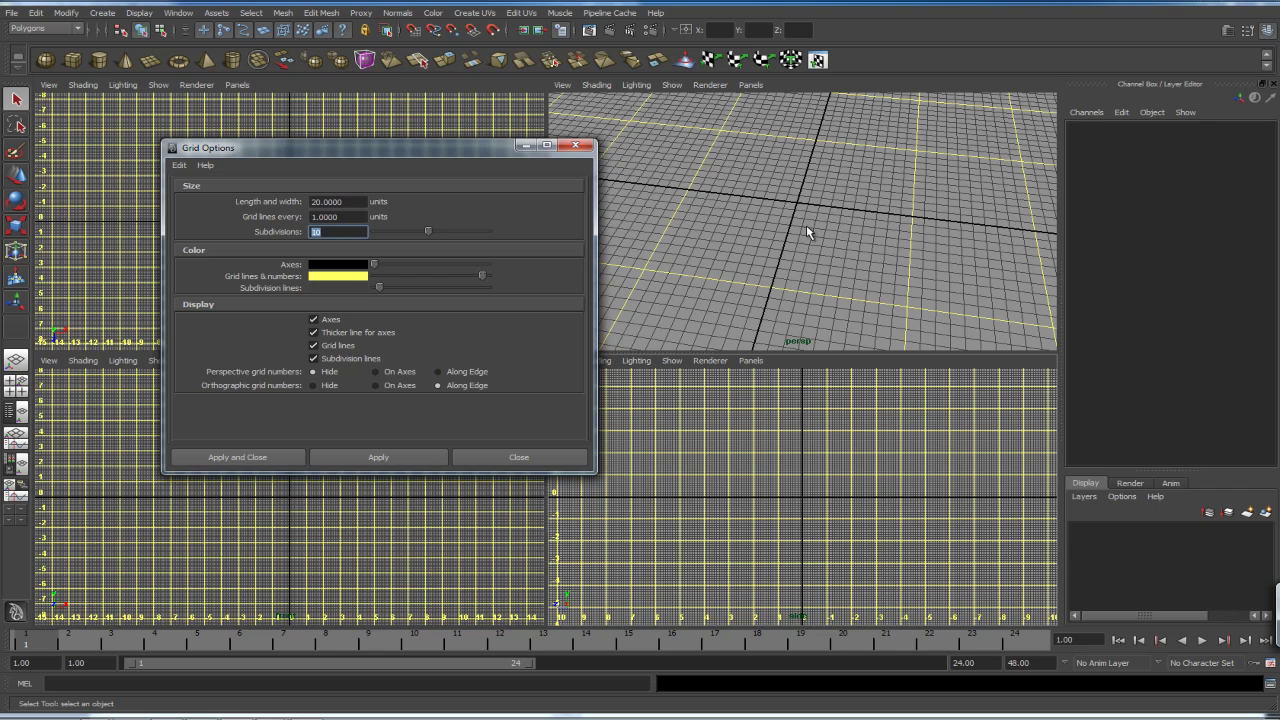
key("space")
left_click_drag(515, 155, 1070, 150)
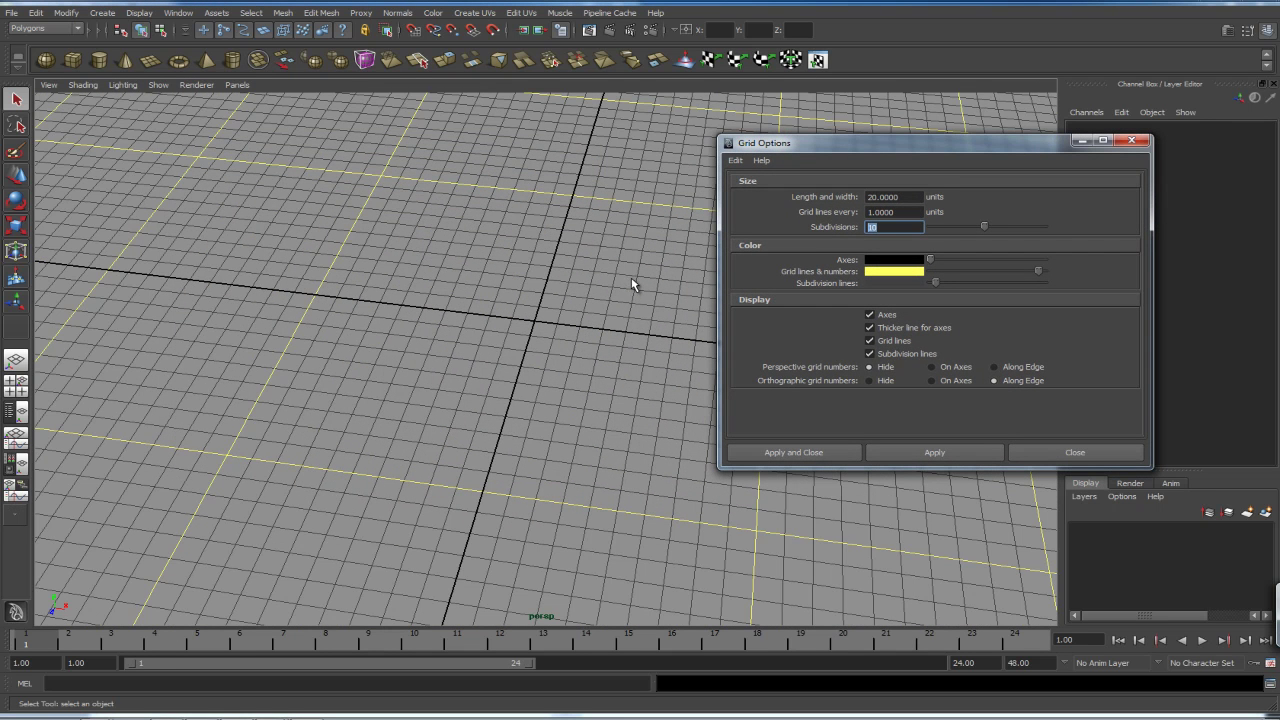
Step: Set the grid lines to every 5 units and compare the spacing in the four-view layout and the perspective view
key("shift+Tab")
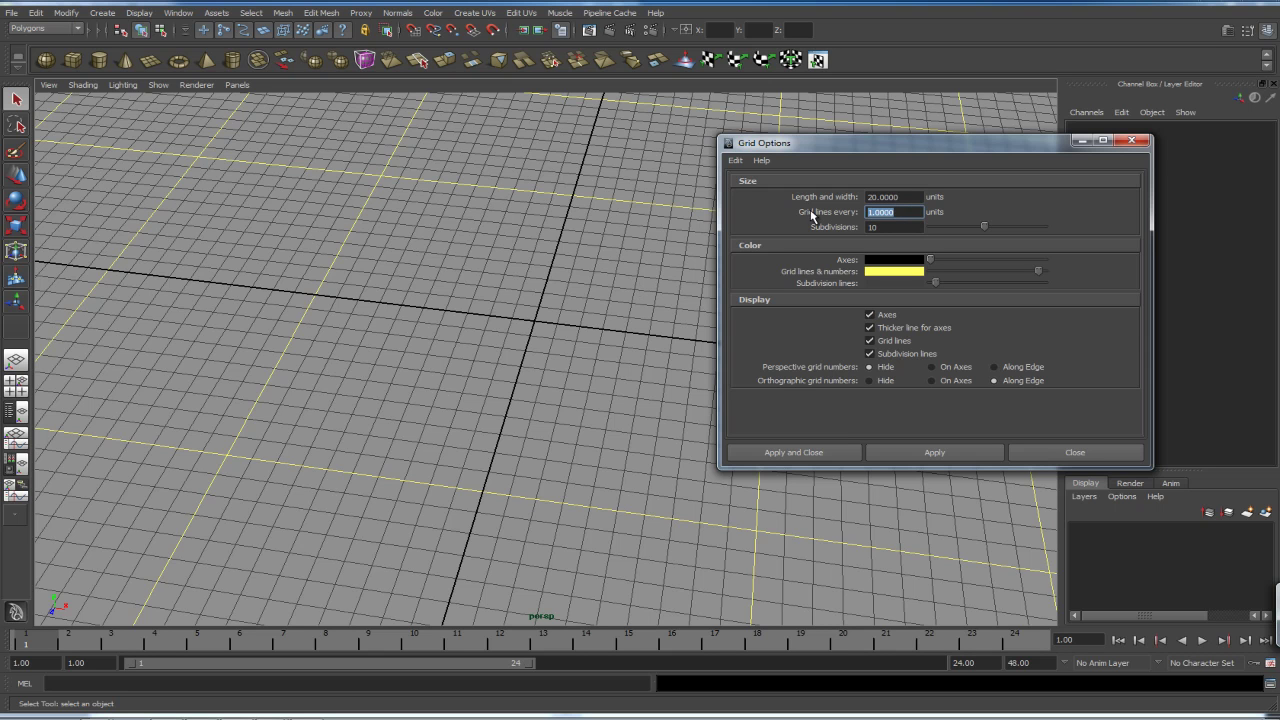
type("5")
left_click(936, 452)
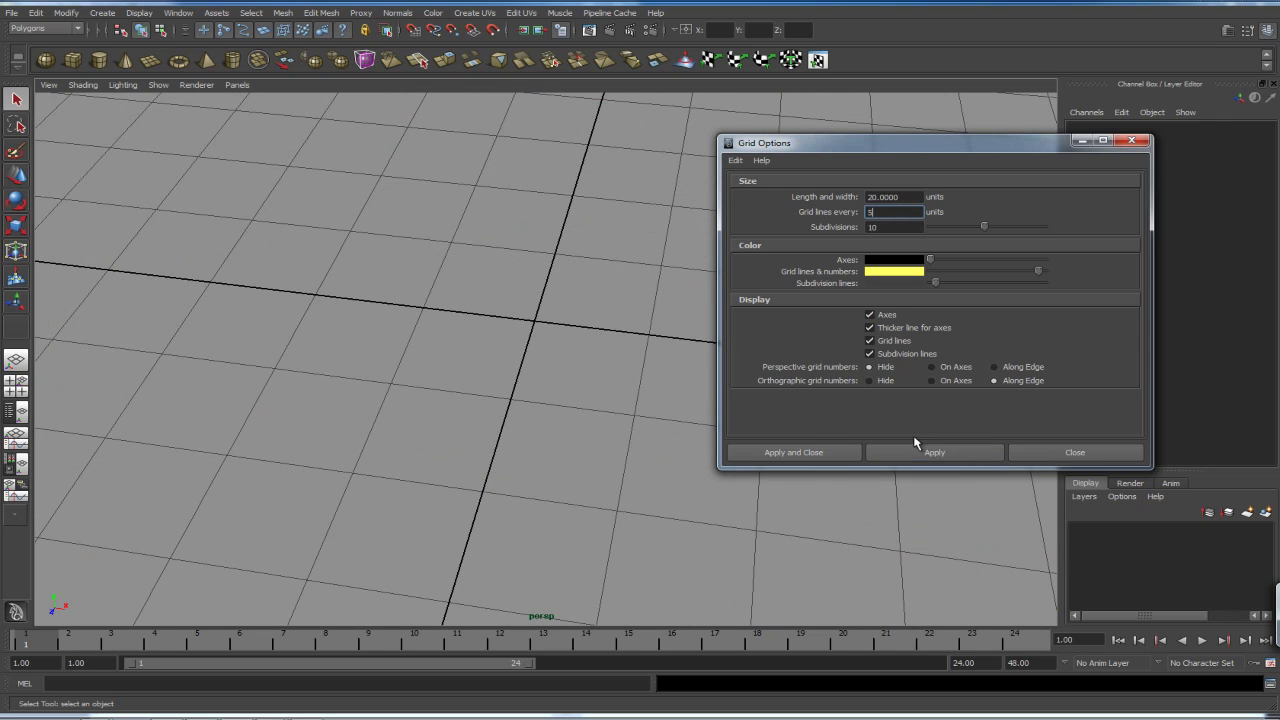
right_click_drag(634, 320, 486, 300, "alt")
key("alt+Tab")
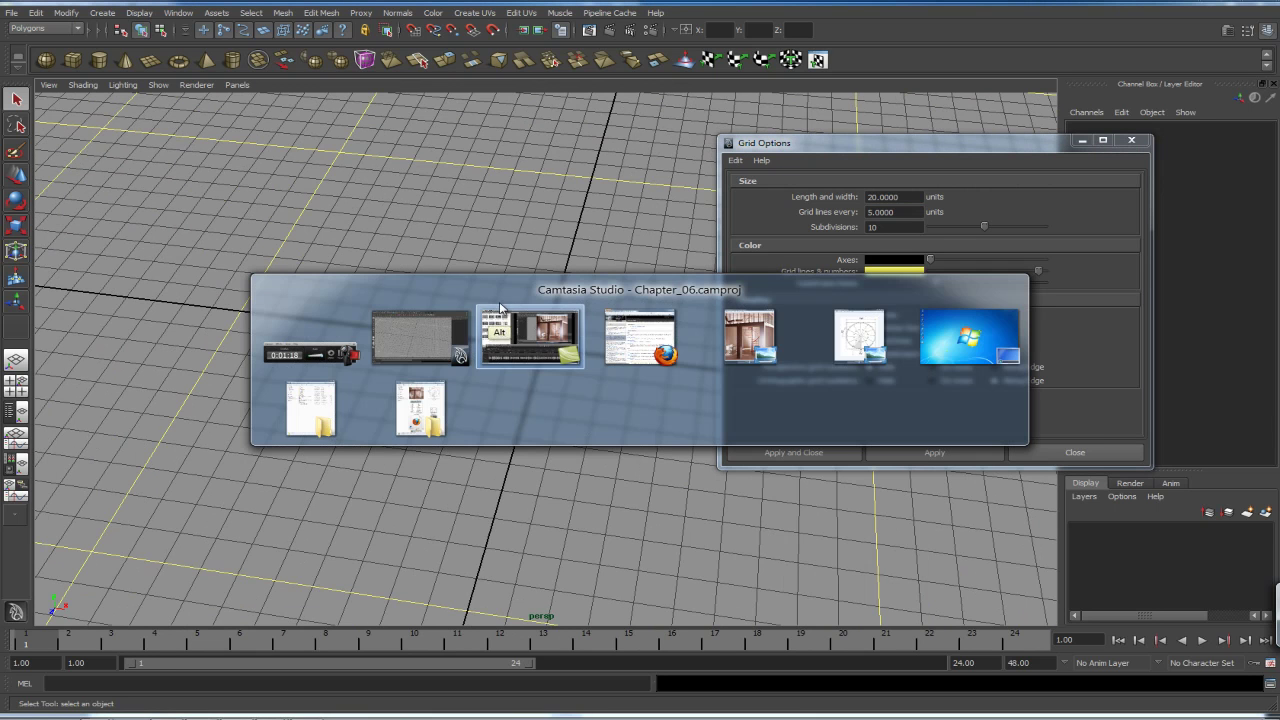
key("Escape")
key("space")
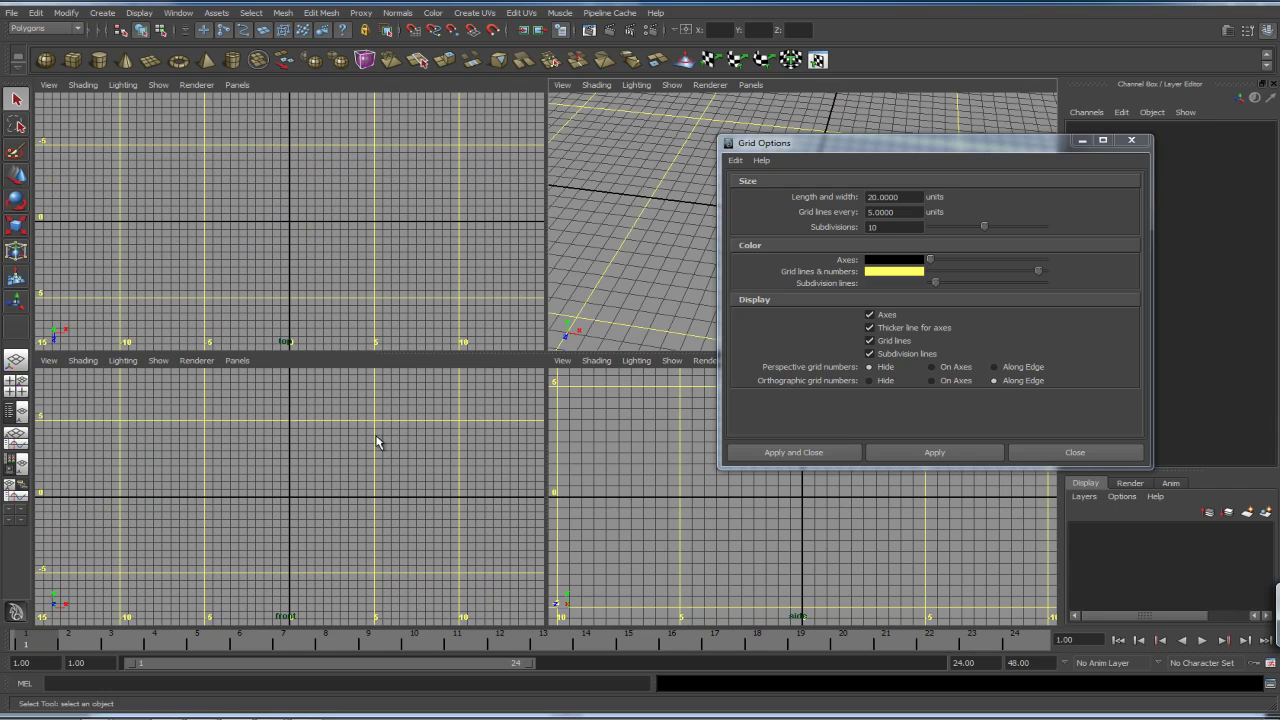
key("space")
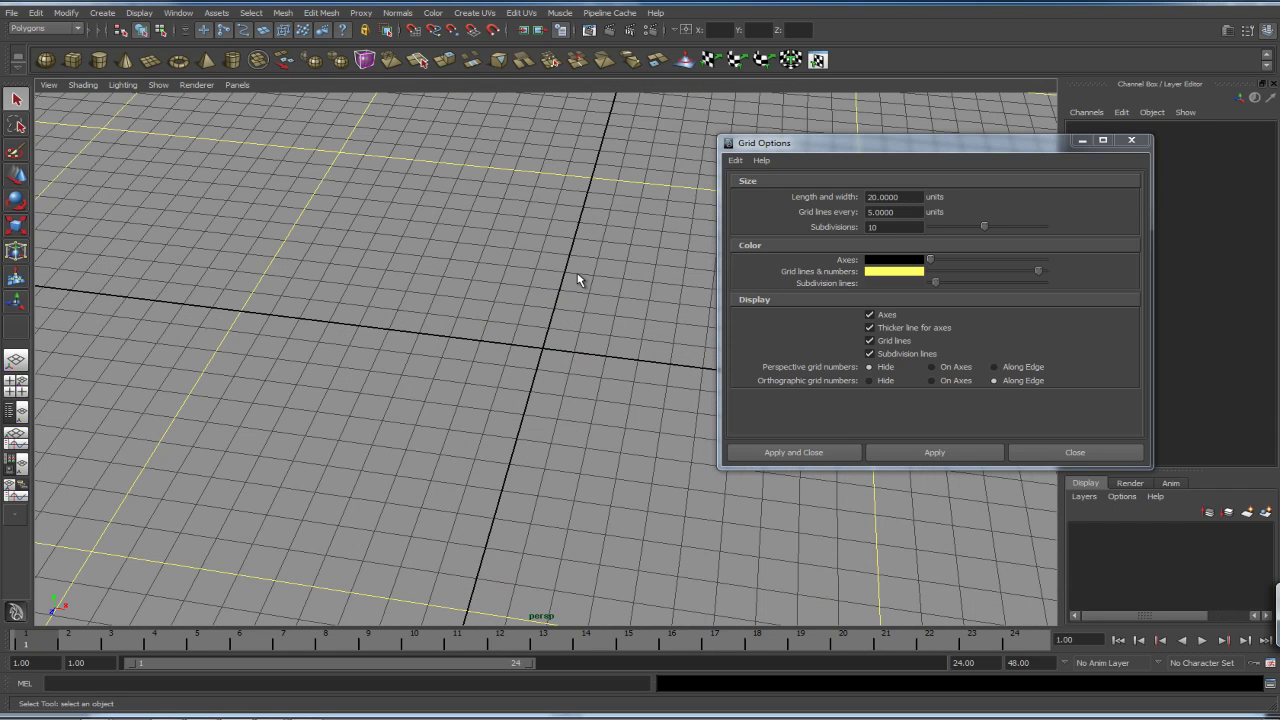
Step: Try grid subdivision values of 5 and 50 to compare their density in the perspective view
left_click(770, 211)
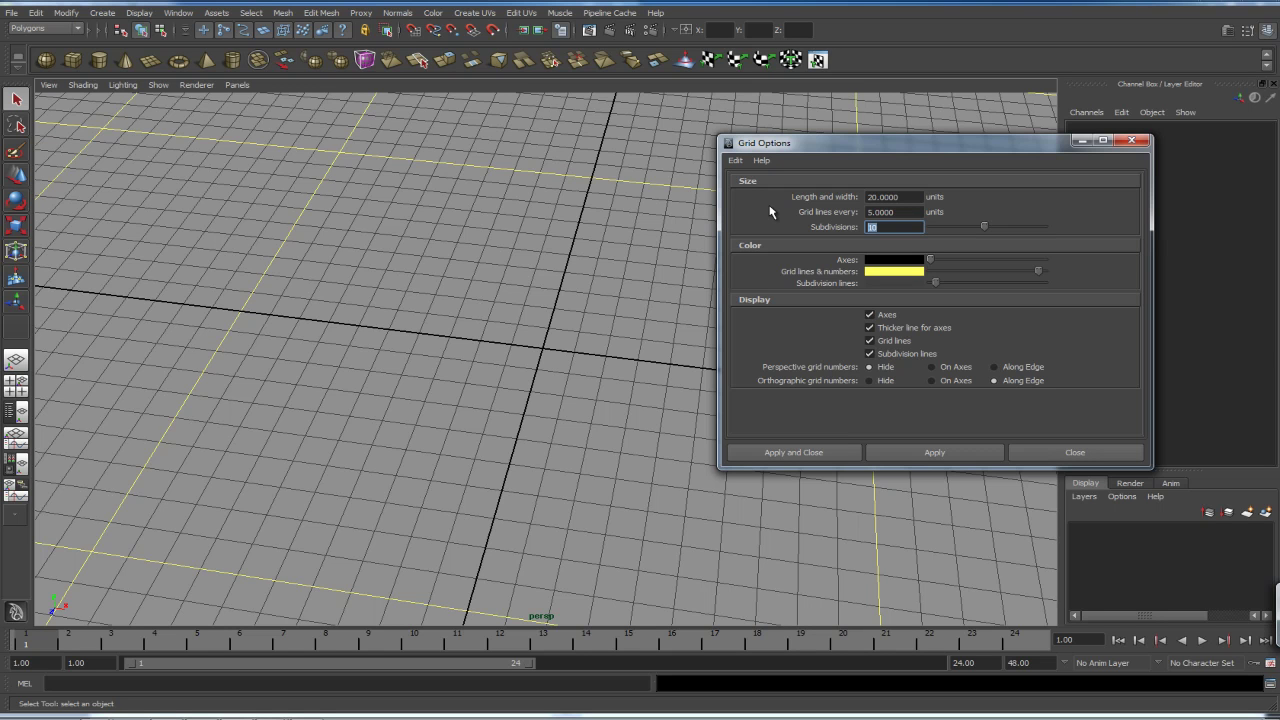
type("5")
left_click(958, 455)
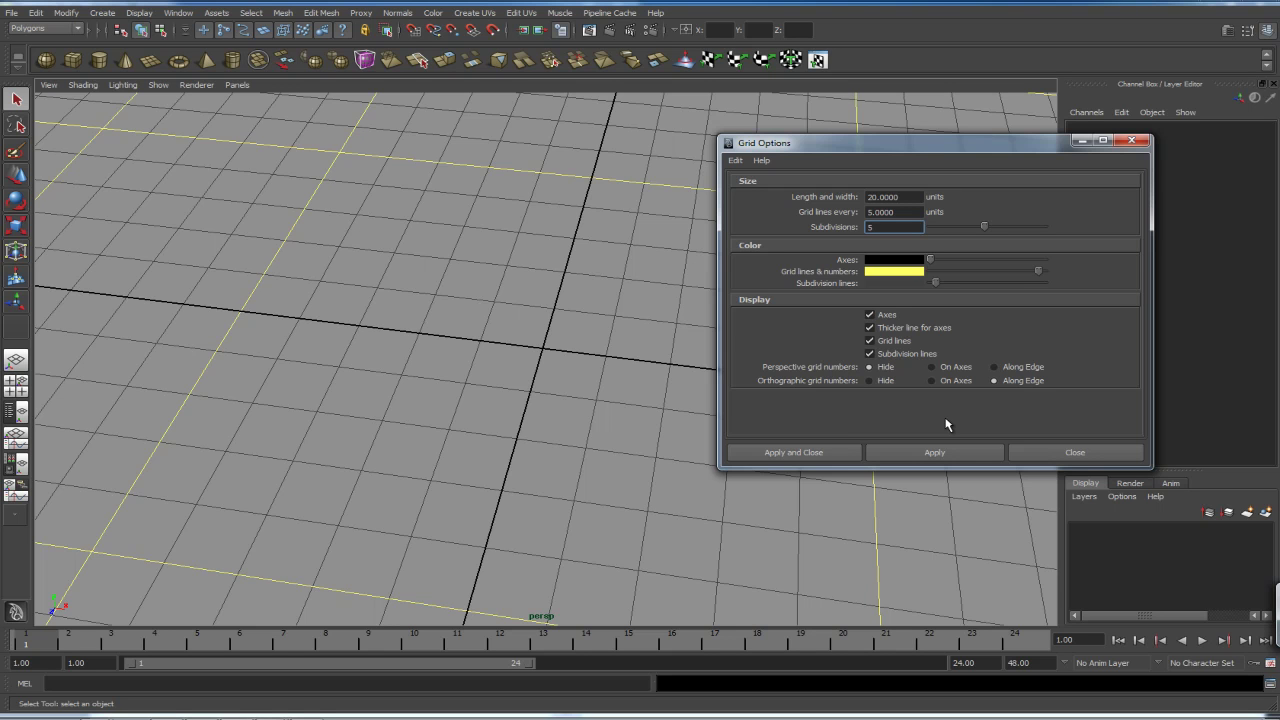
type("5")
left_click(880, 452)
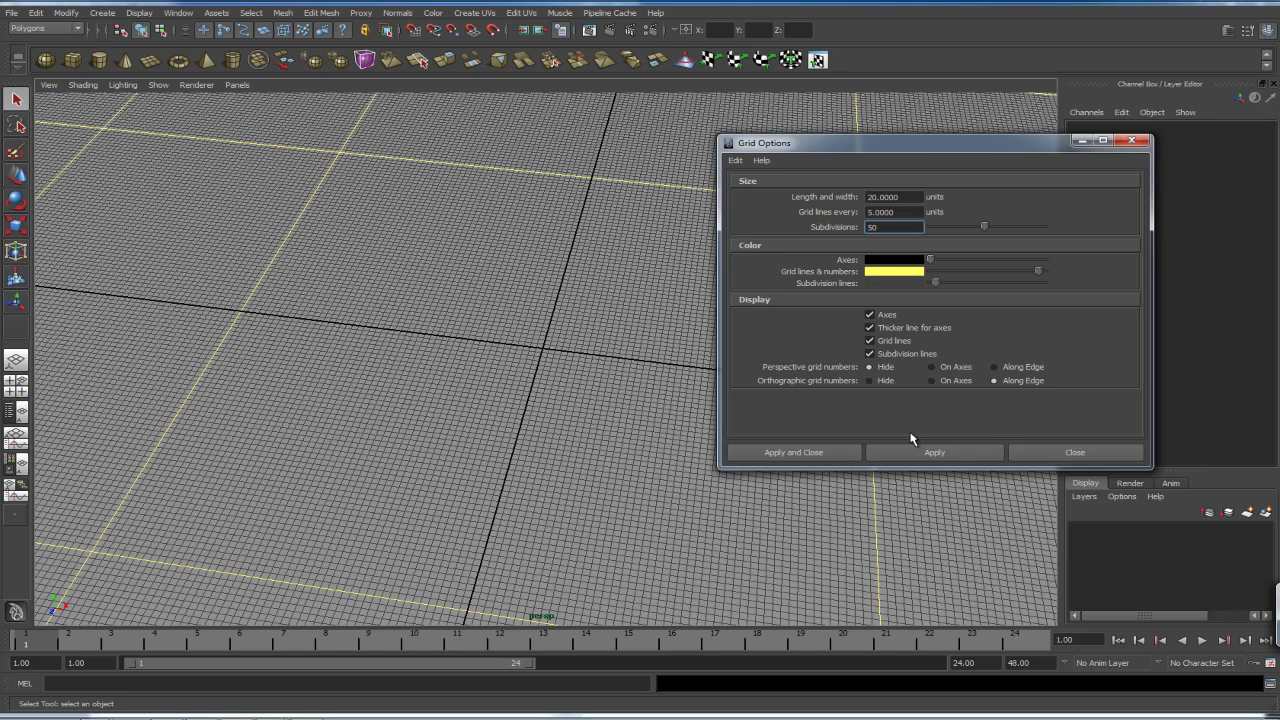
Step: Set the grid subdivisions back to 5 and move the options window aside to reveal more of the grid
key("Return")
left_click(929, 450)
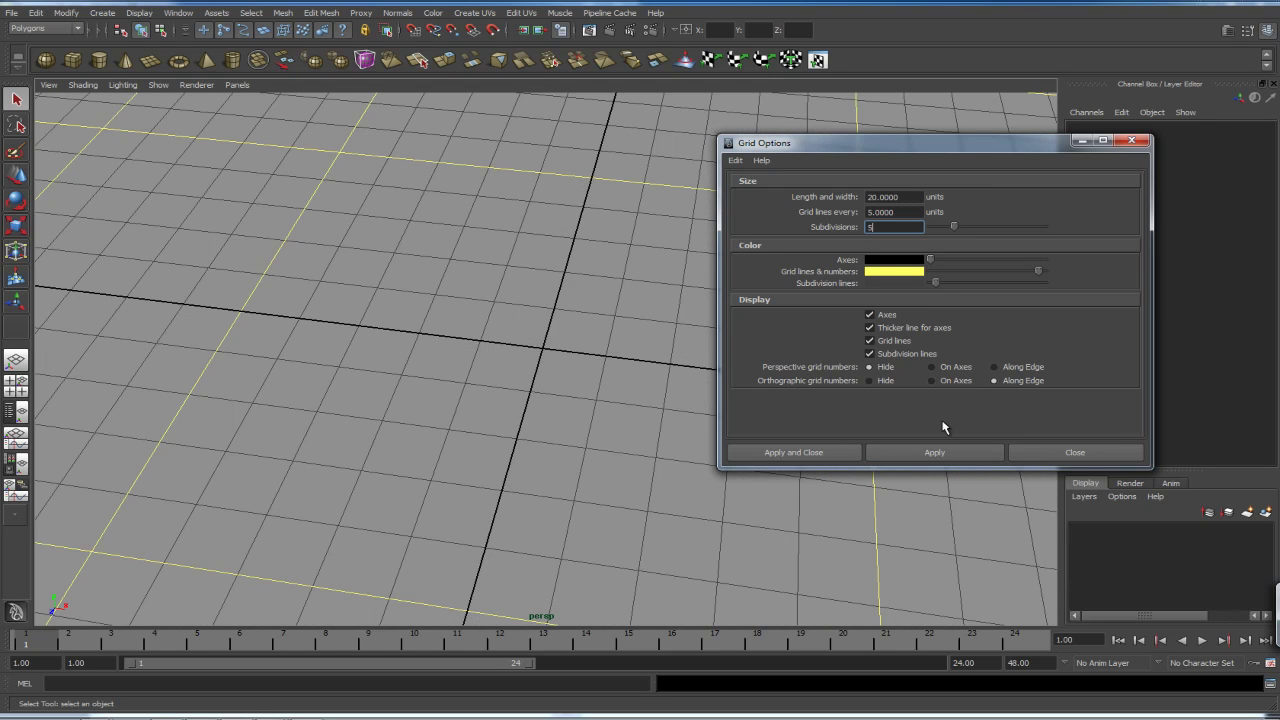
left_click_drag(894, 153, 1046, 152)
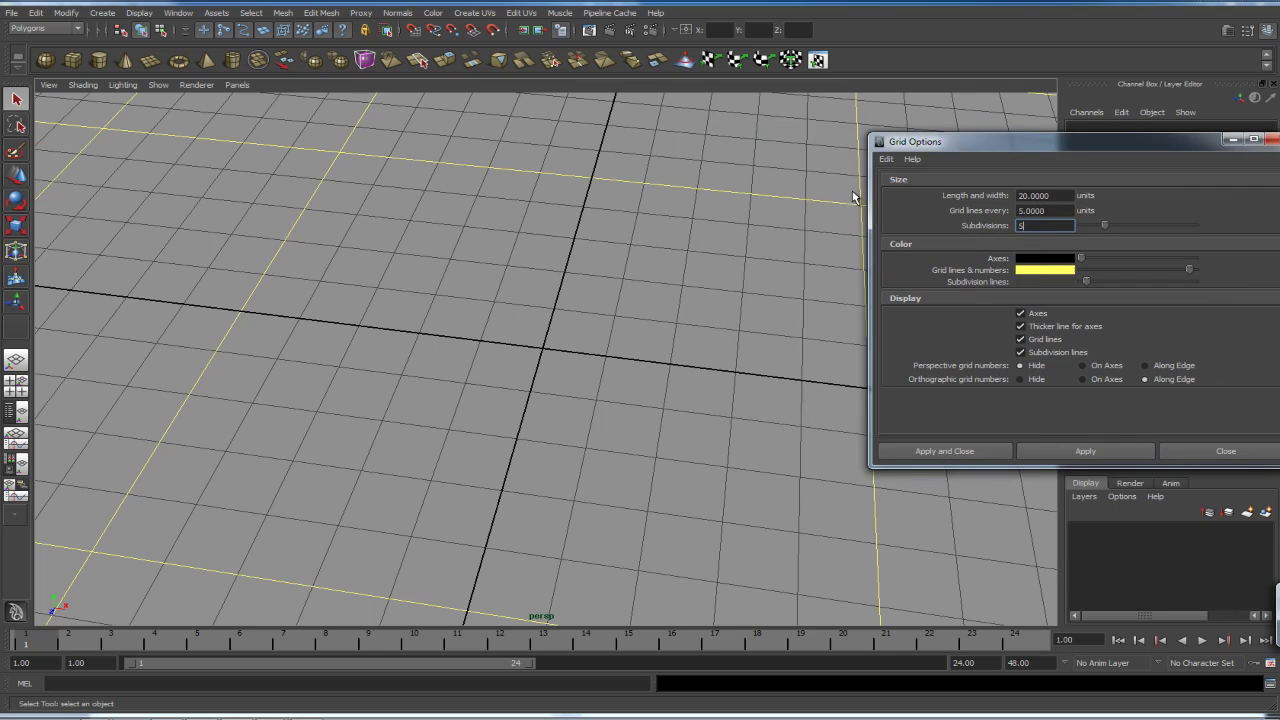
scroll(520, 228, "down", 2)
scroll(520, 228, "down", 1)
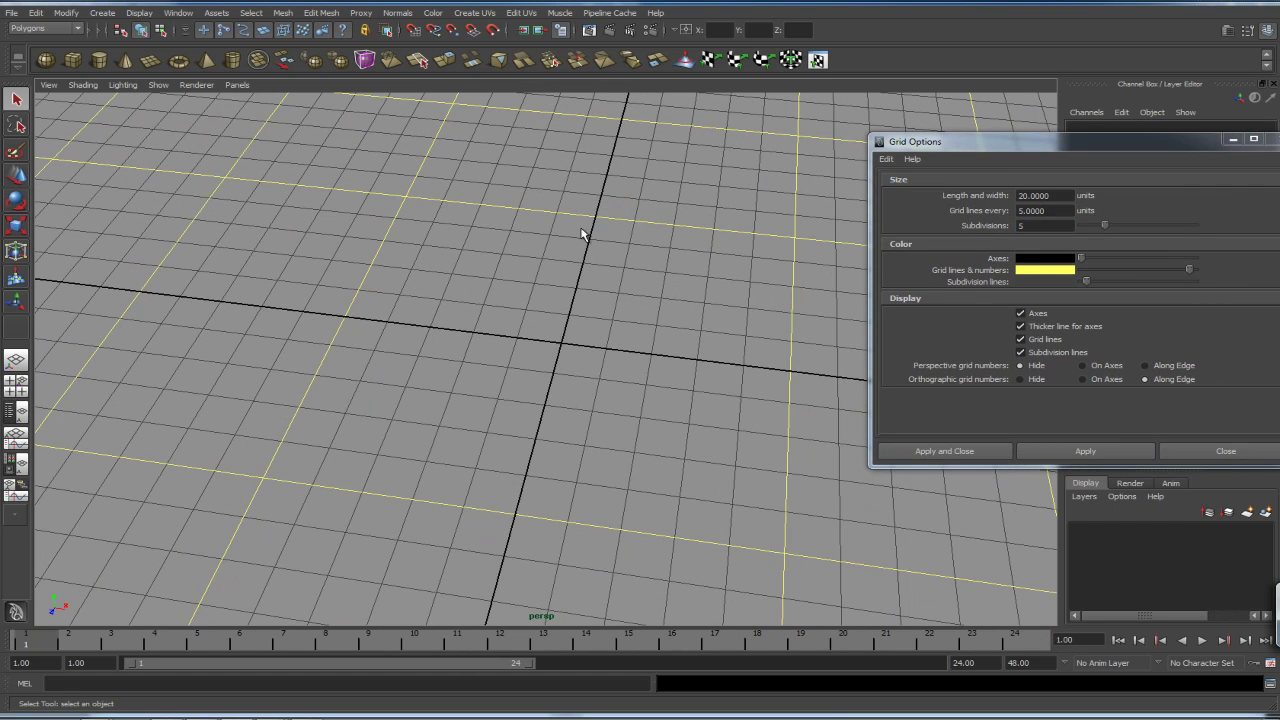